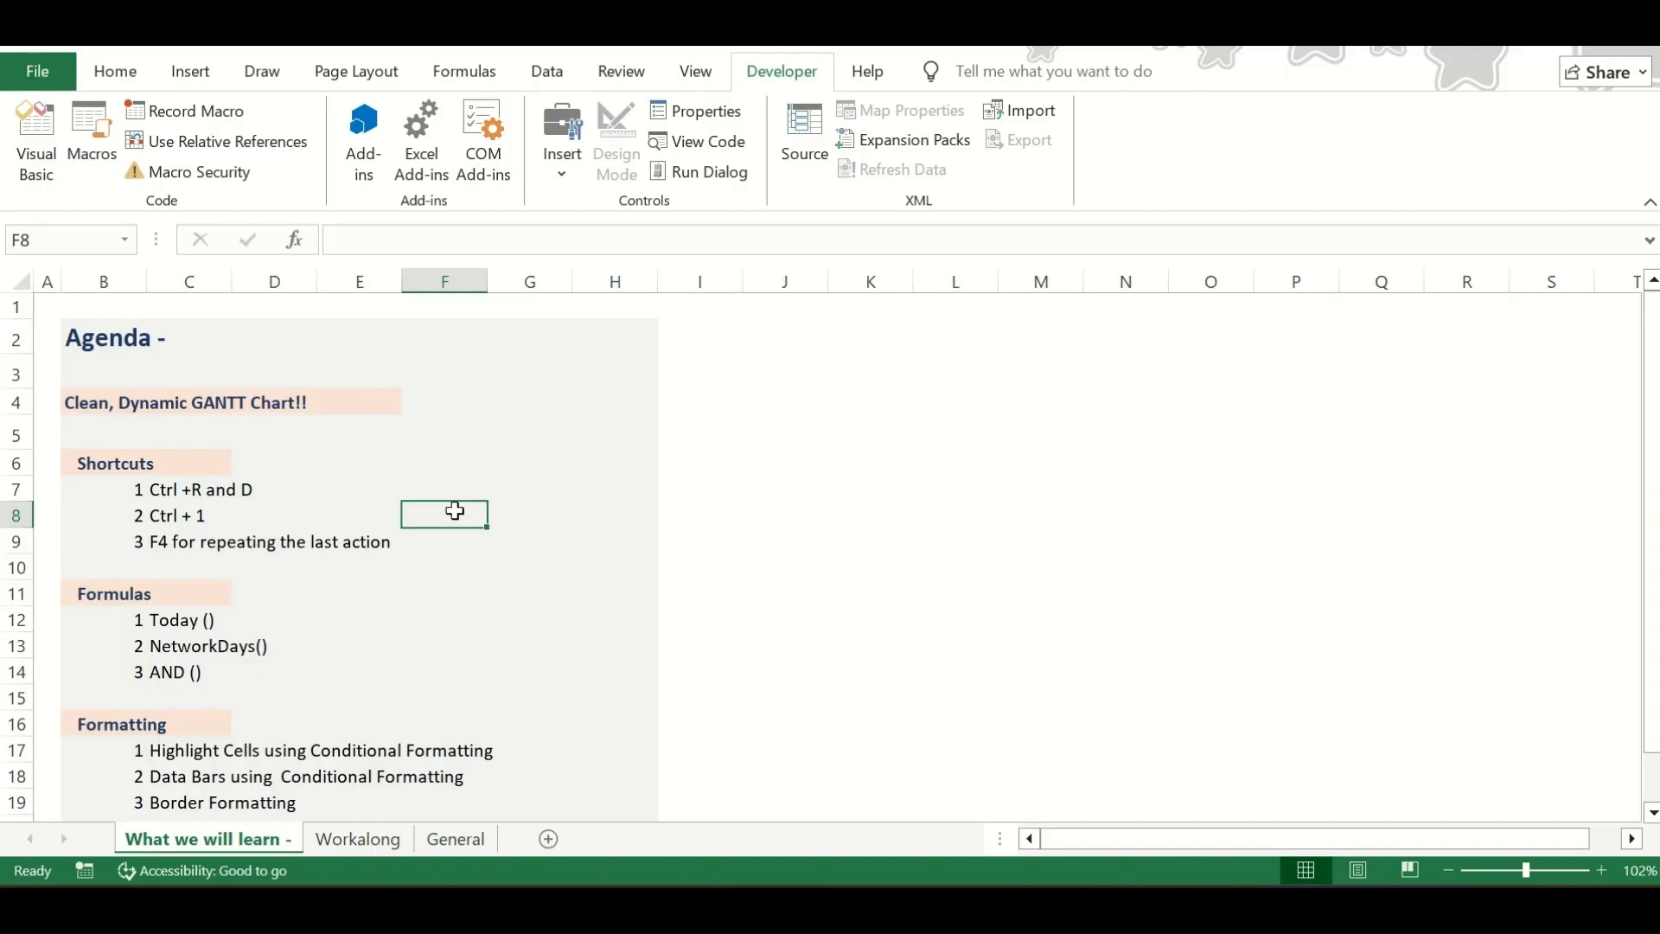
# Review the shortcuts listed in the agenda on the "What we will learn -" sheet
pyautogui.press('Left')
pyautogui.press('Left')
pyautogui.press('Left')
pyautogui.press('Up')
pyautogui.press('Left')
pyautogui.press('Up')
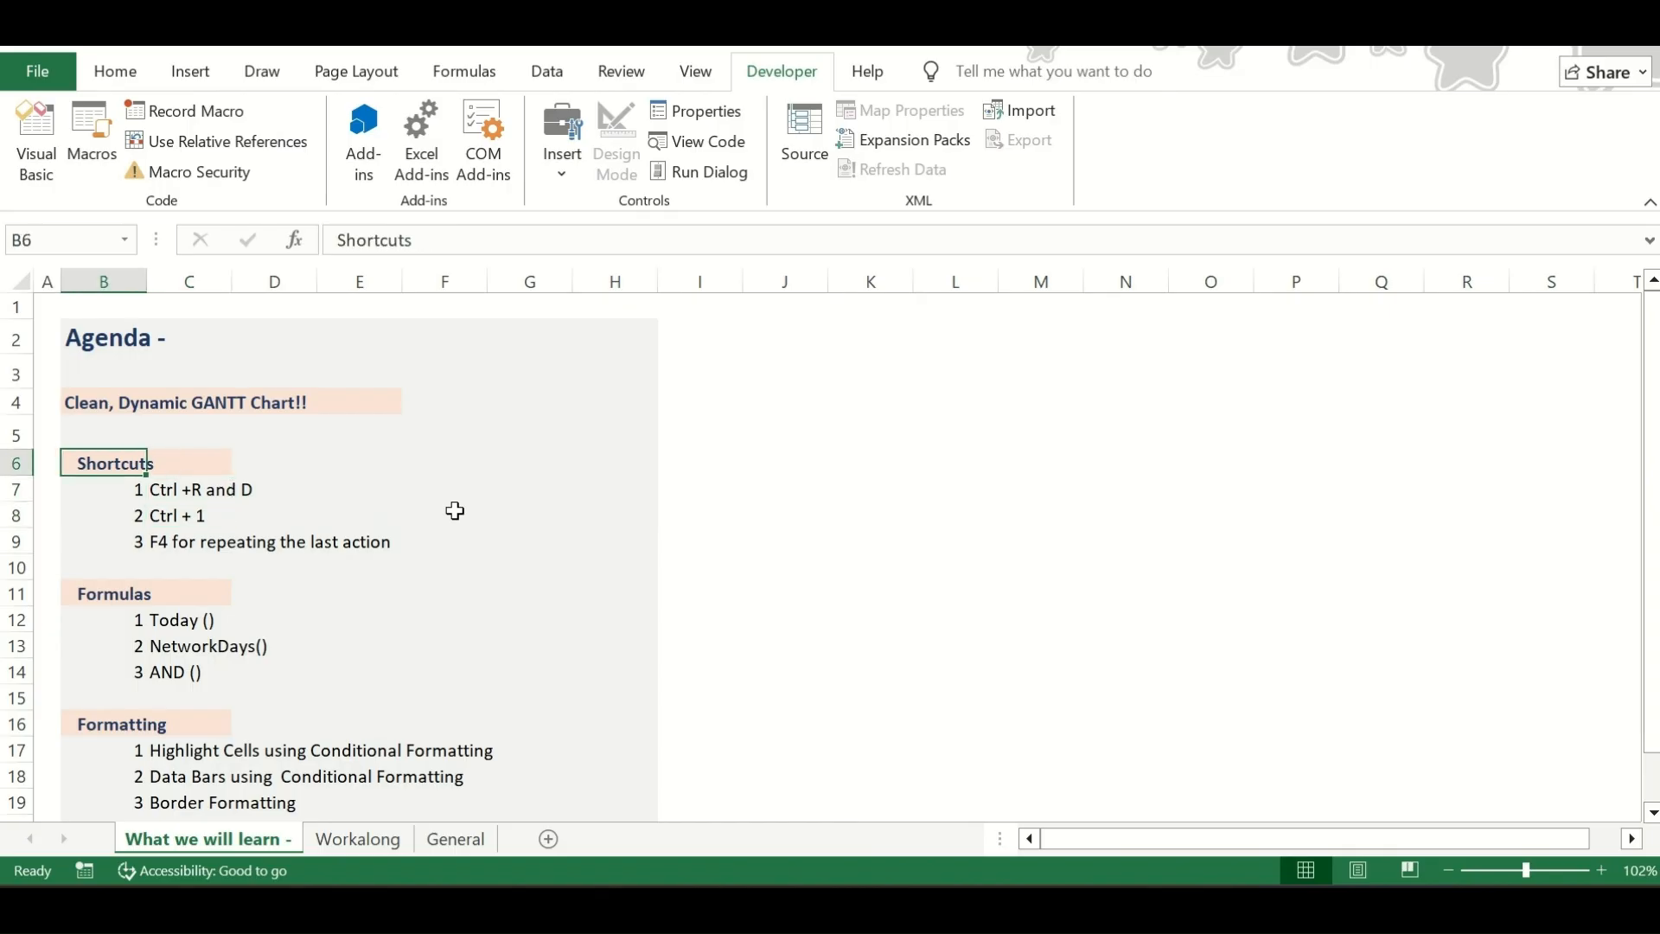
pyautogui.press('Right')
pyautogui.press('Down')
pyautogui.press('Down')
pyautogui.press('Down')
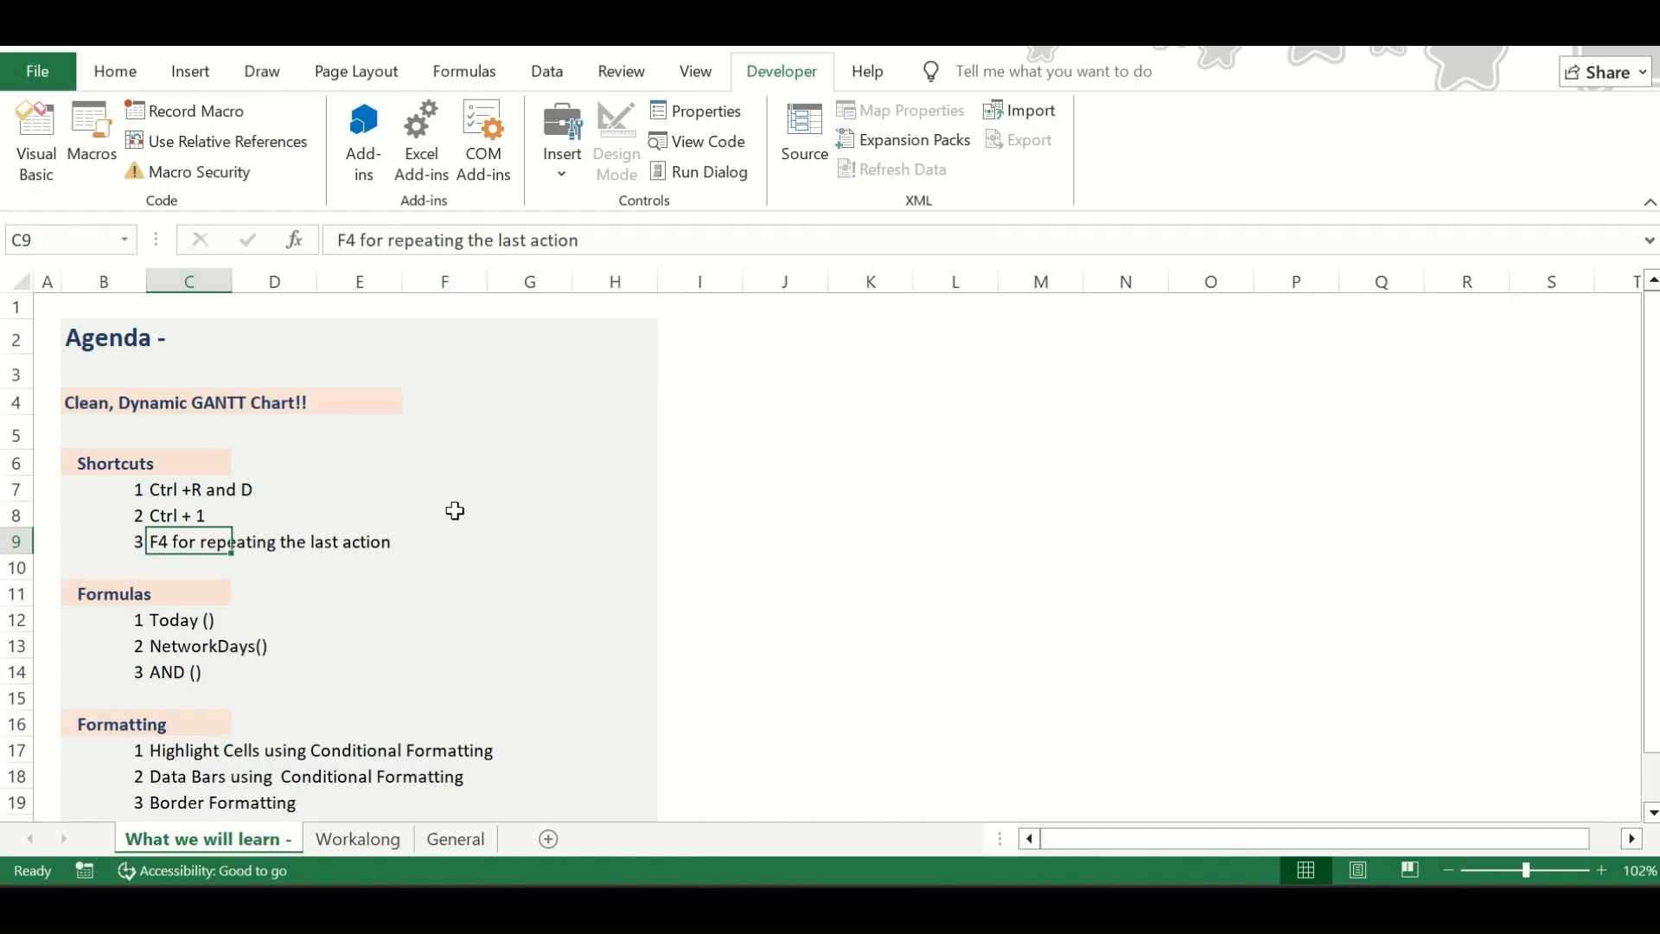
pyautogui.press('Up')
pyautogui.press('Up')
# Review the agenda's Formulas and Formatting topics down to the closing note in row 21
pyautogui.press('Down')
pyautogui.press('Down')
pyautogui.press('Down')
pyautogui.press('Down')
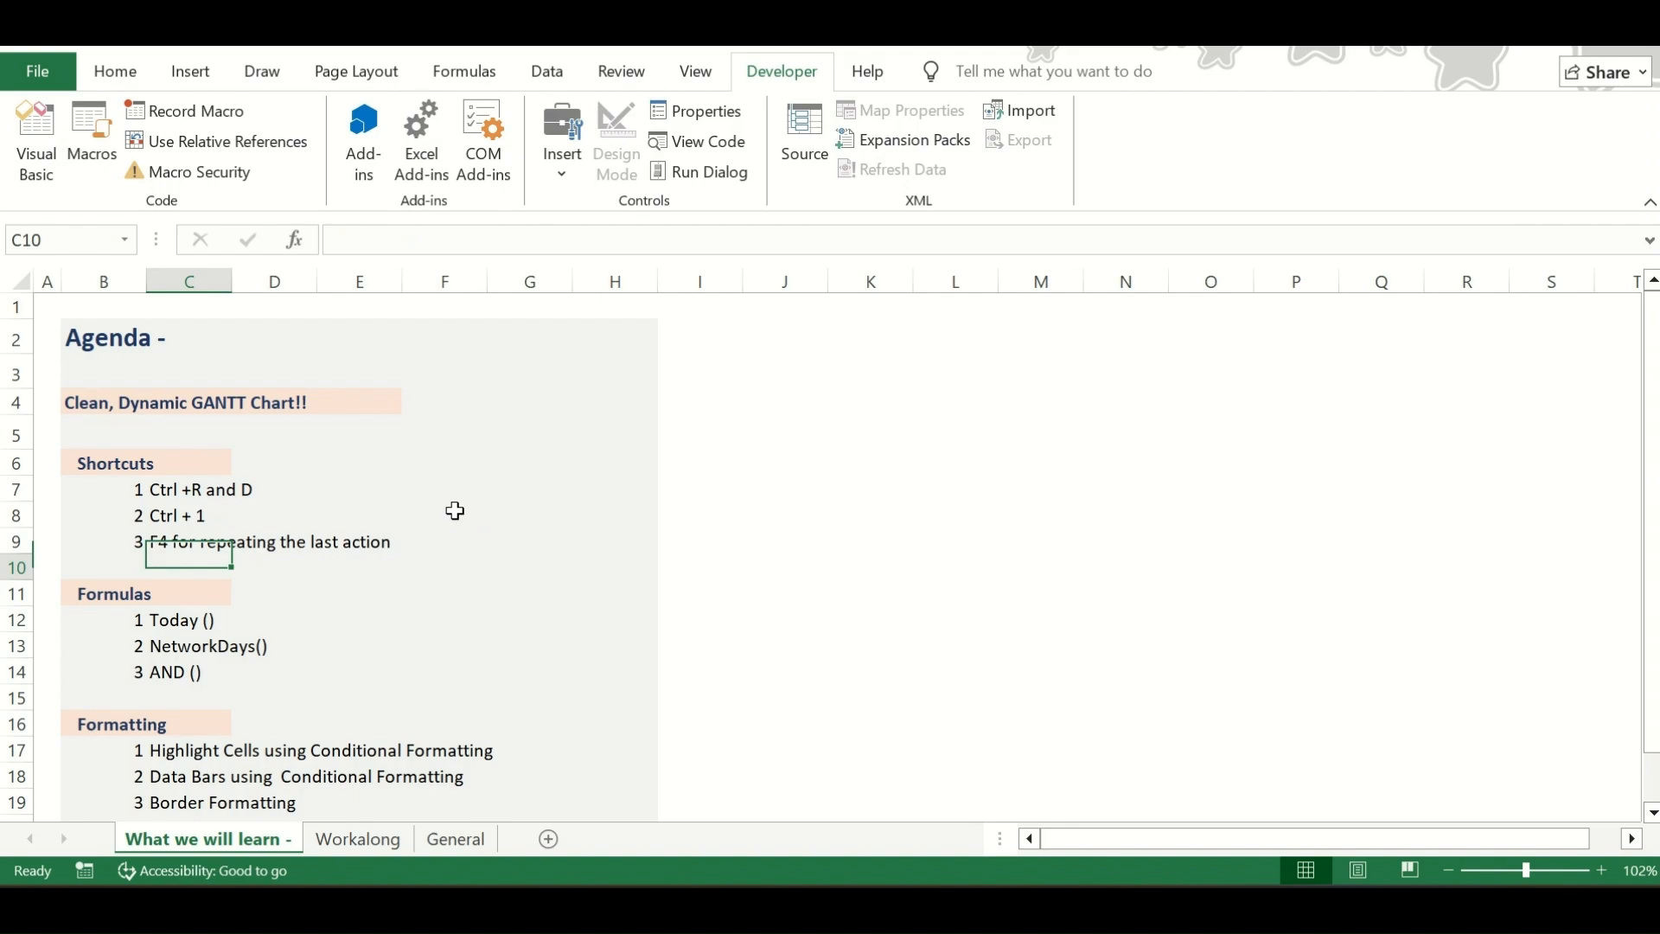
pyautogui.press('Down')
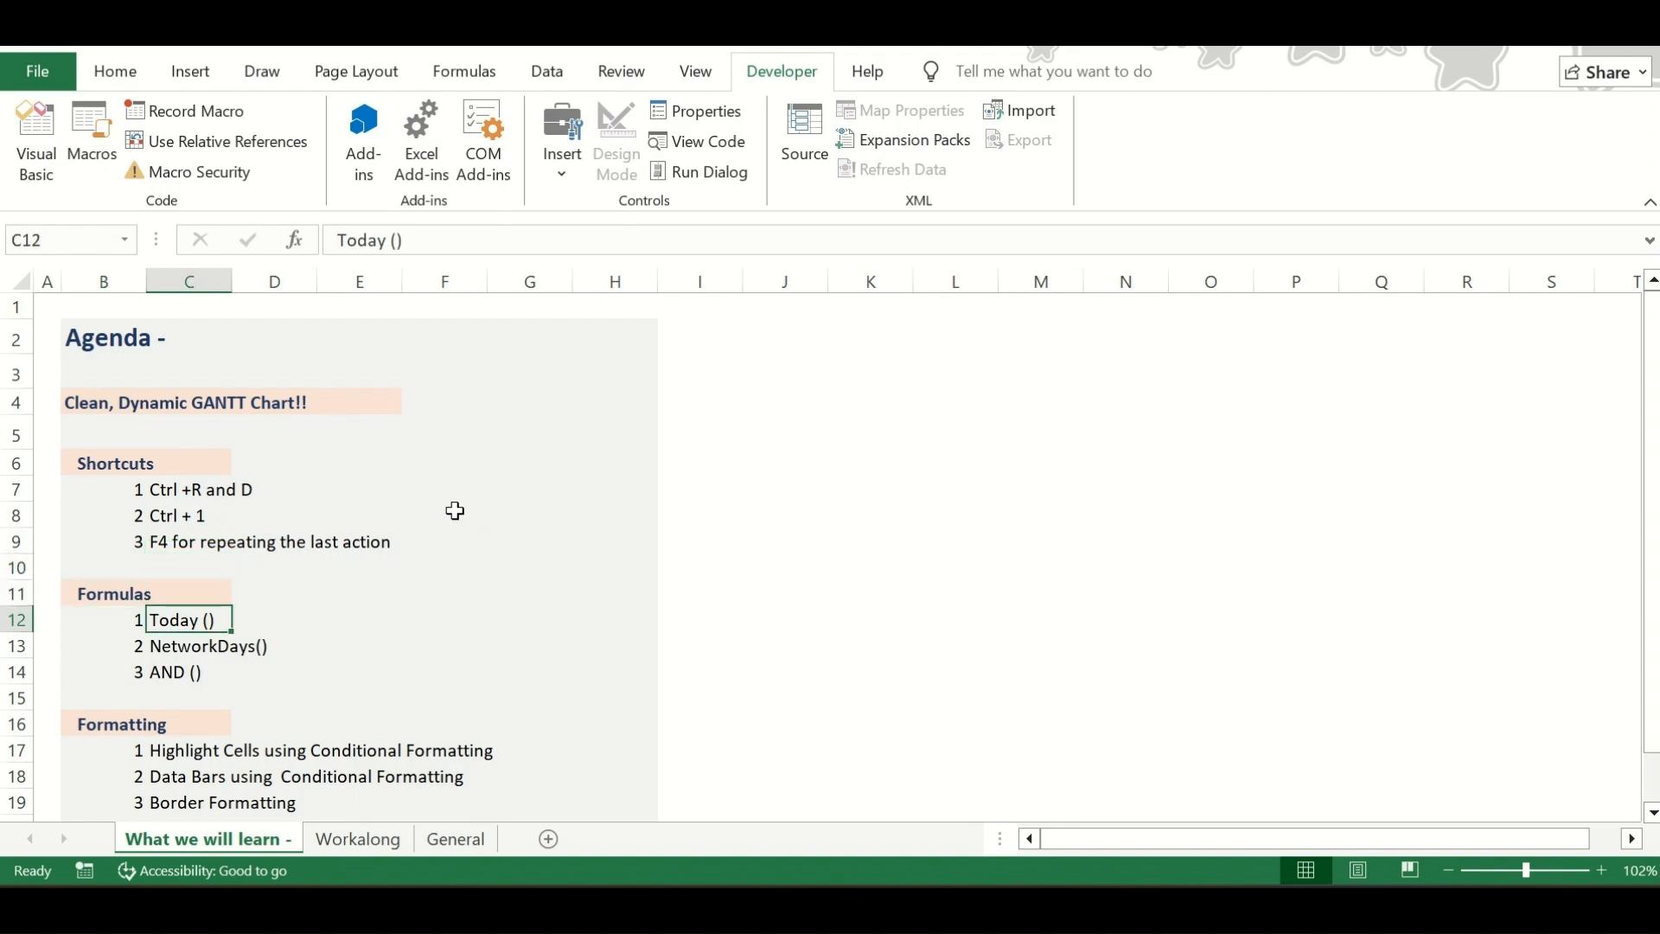
pyautogui.press('Down')
pyautogui.press('Down')
pyautogui.press('Down')
pyautogui.press('Down')
pyautogui.press('Down')
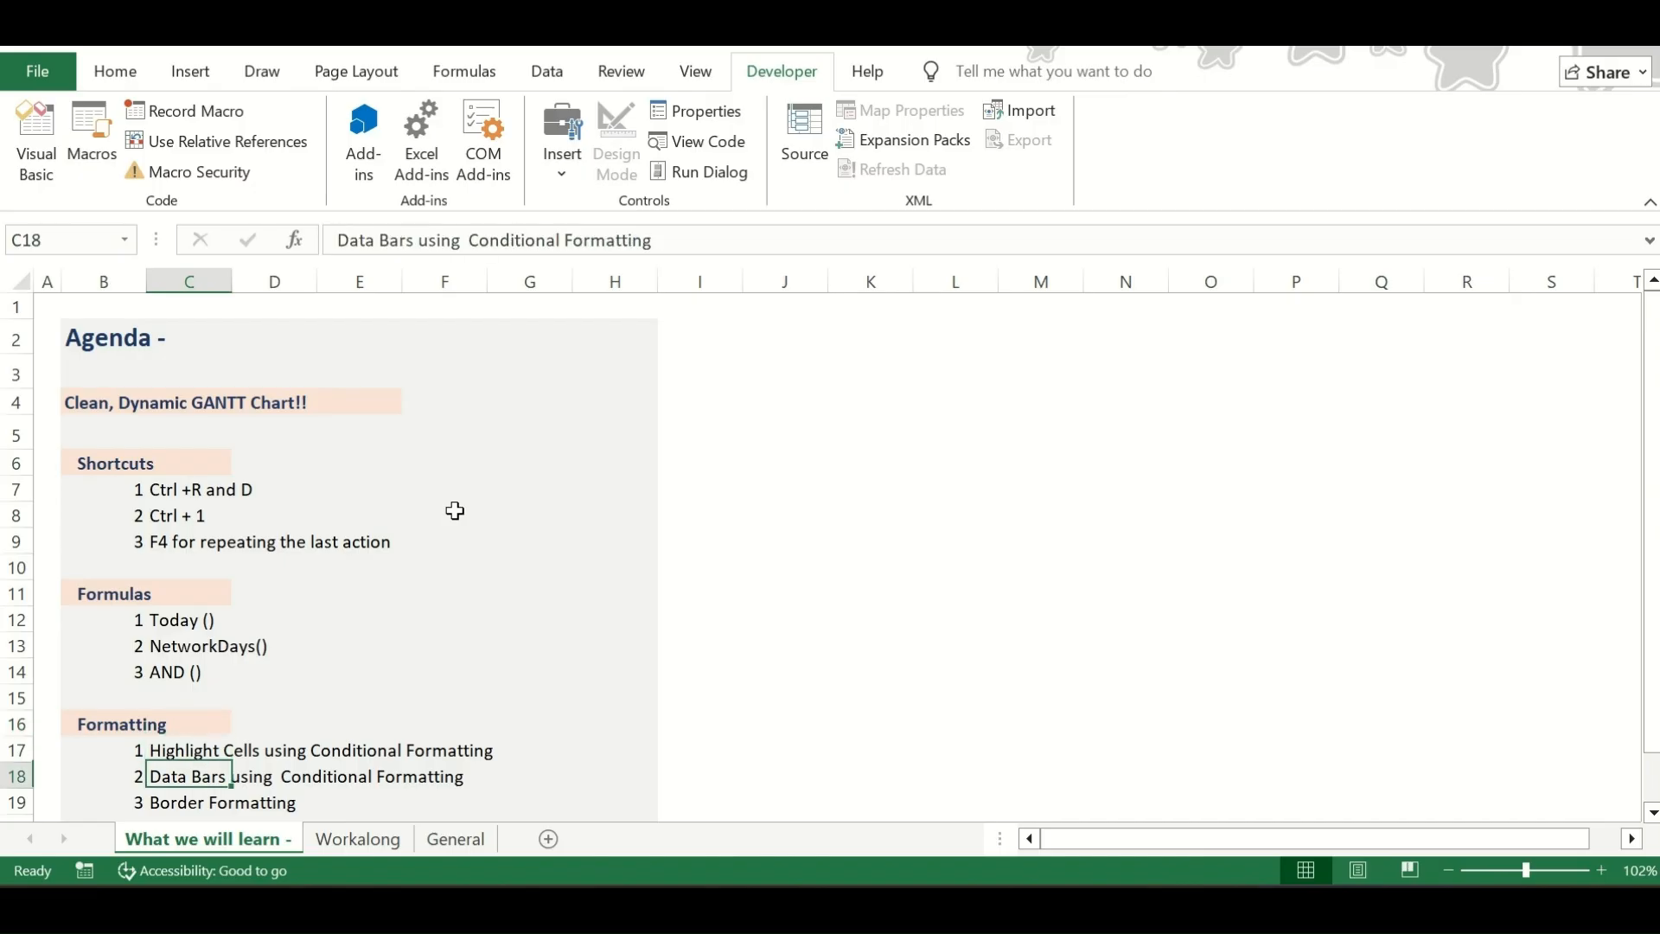
pyautogui.press('Down')
pyautogui.press('Down')
pyautogui.press('Down')
pyautogui.press('Down')
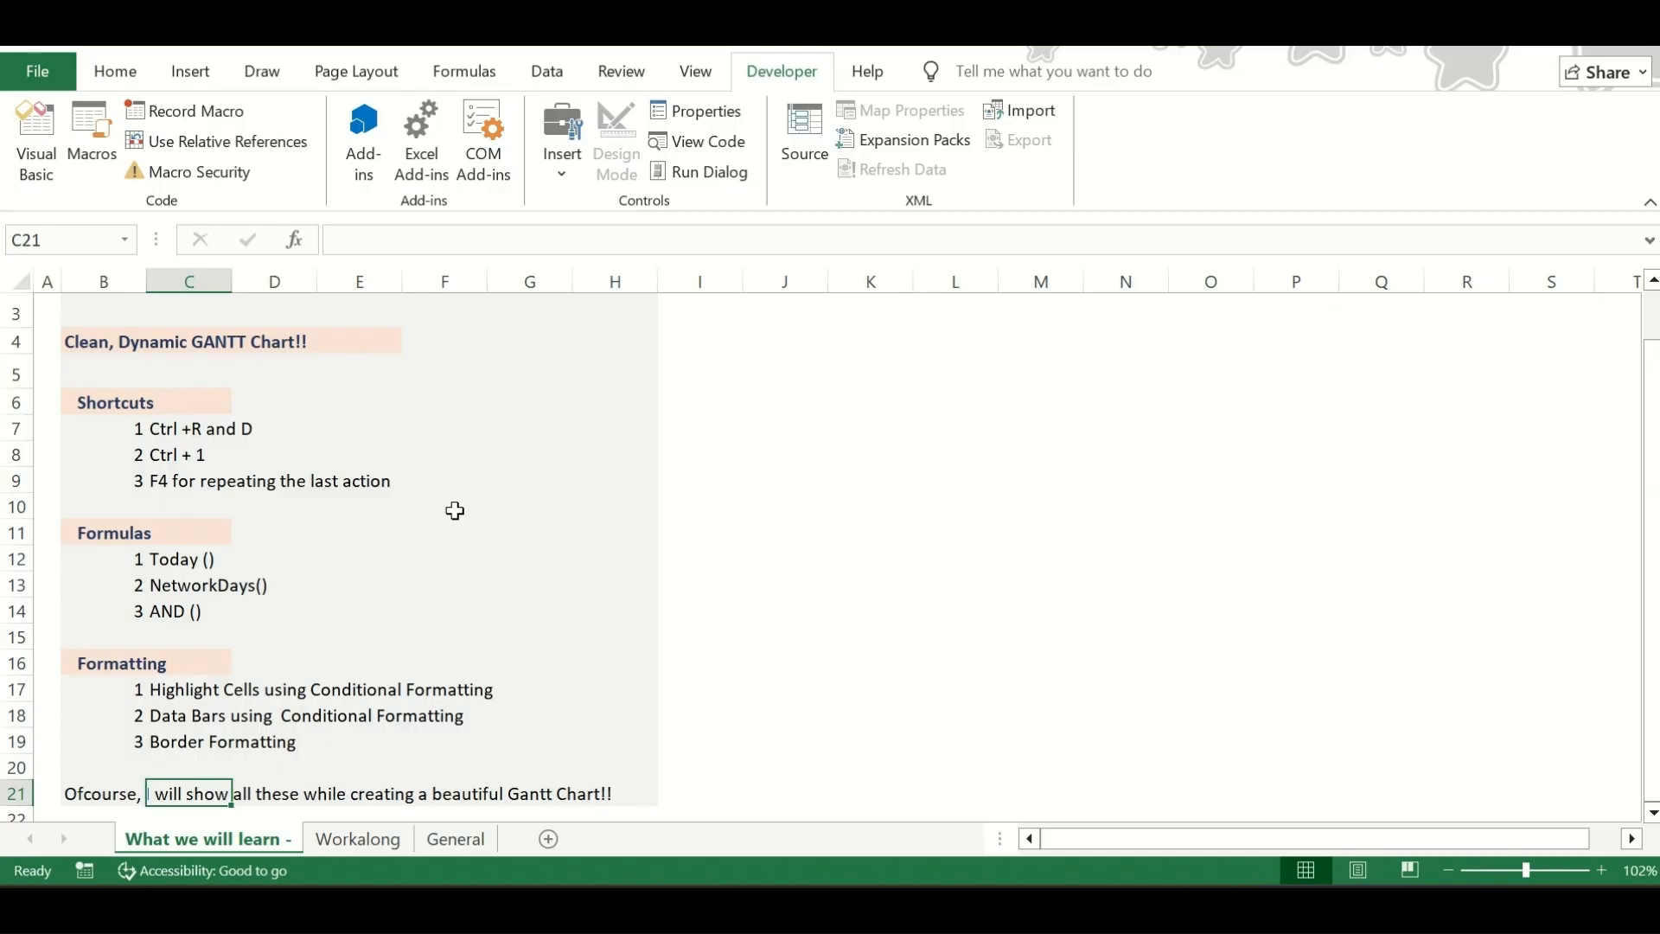
# Examine the whole finished Gantt chart on the General sheet and return to the Workalong sheet
pyautogui.hotkey('ctrl', 'pagedown')
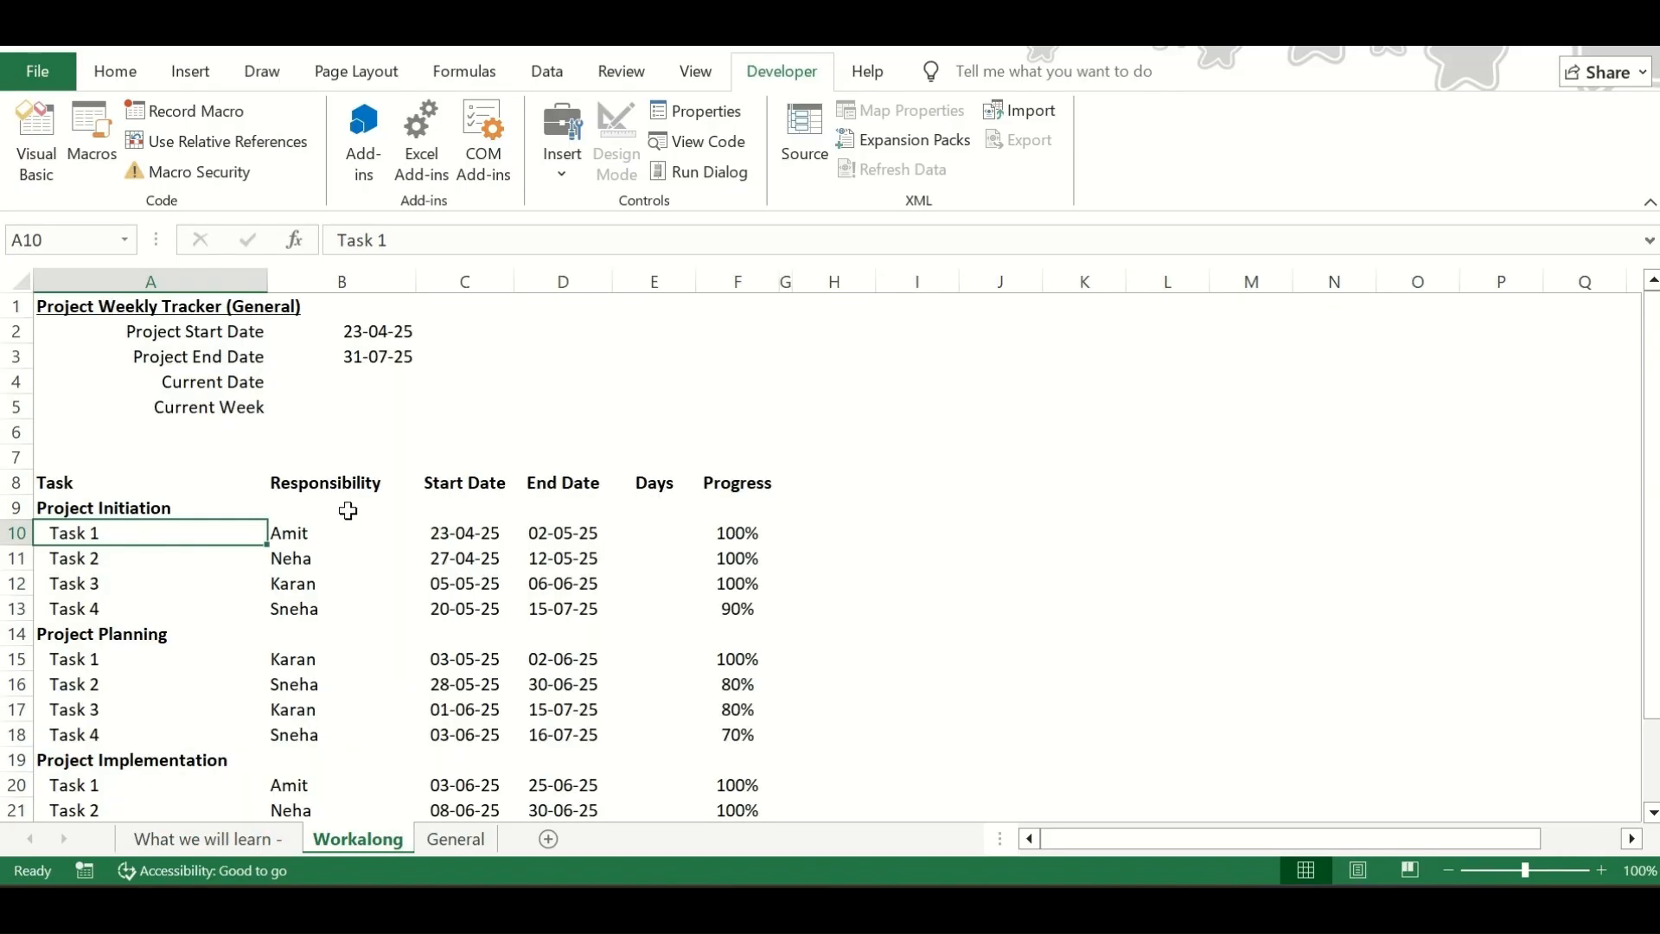
pyautogui.hotkey('ctrl', 'pagedown')
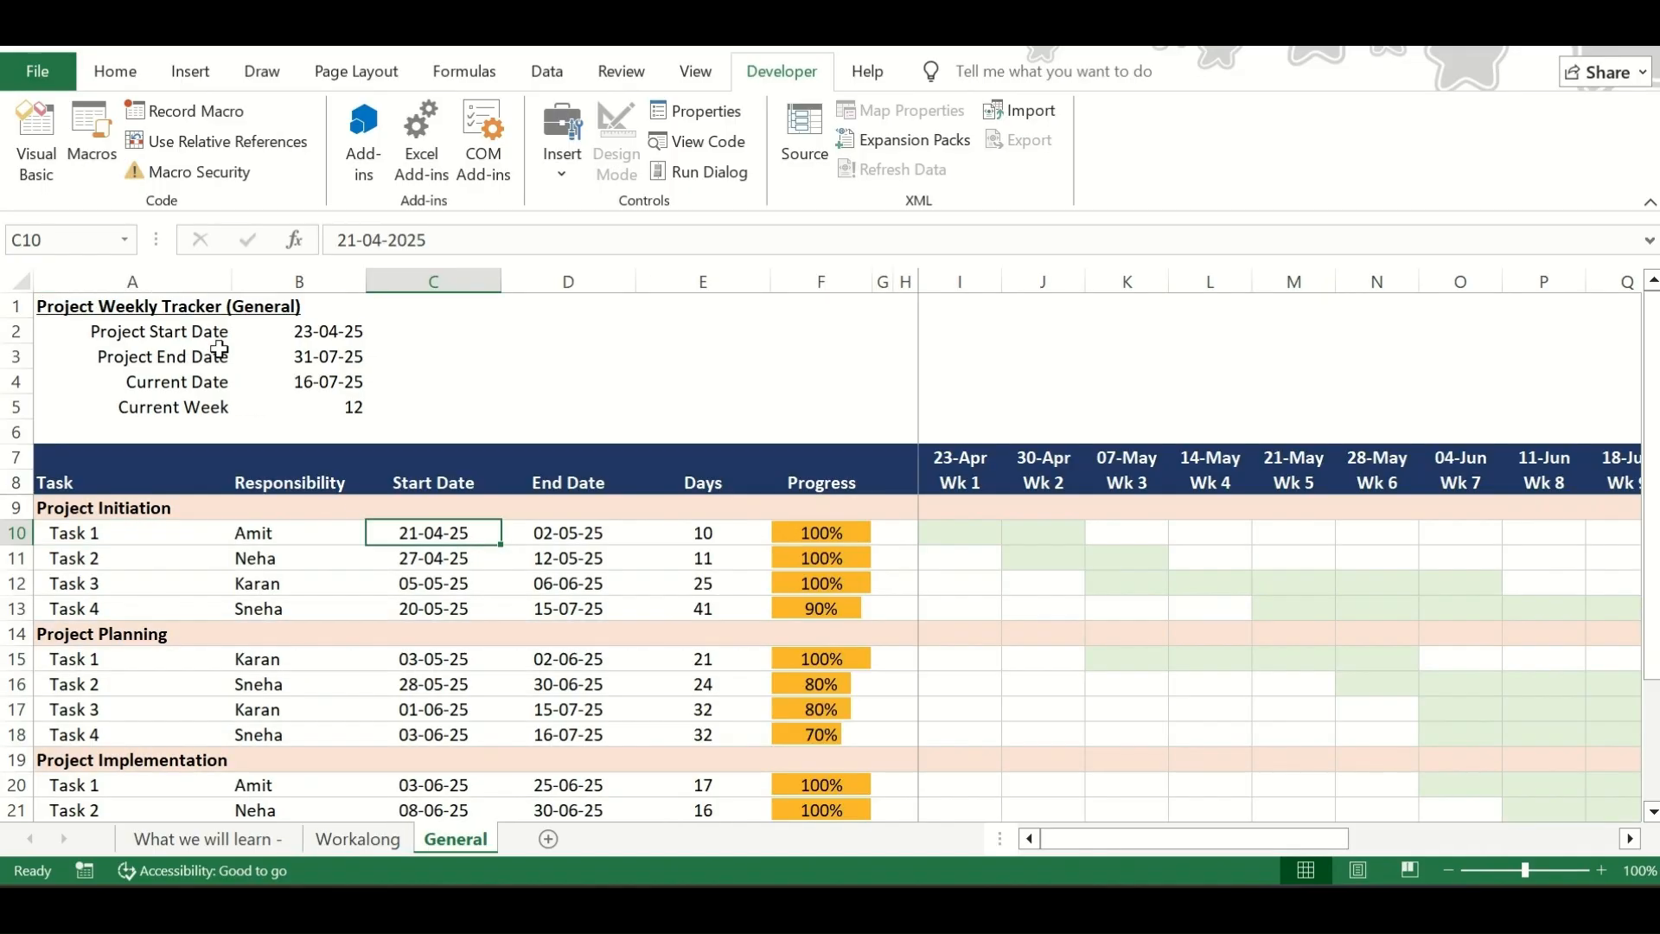
pyautogui.scroll(-2, 635, 588)
pyautogui.scroll(-1, 636, 588)
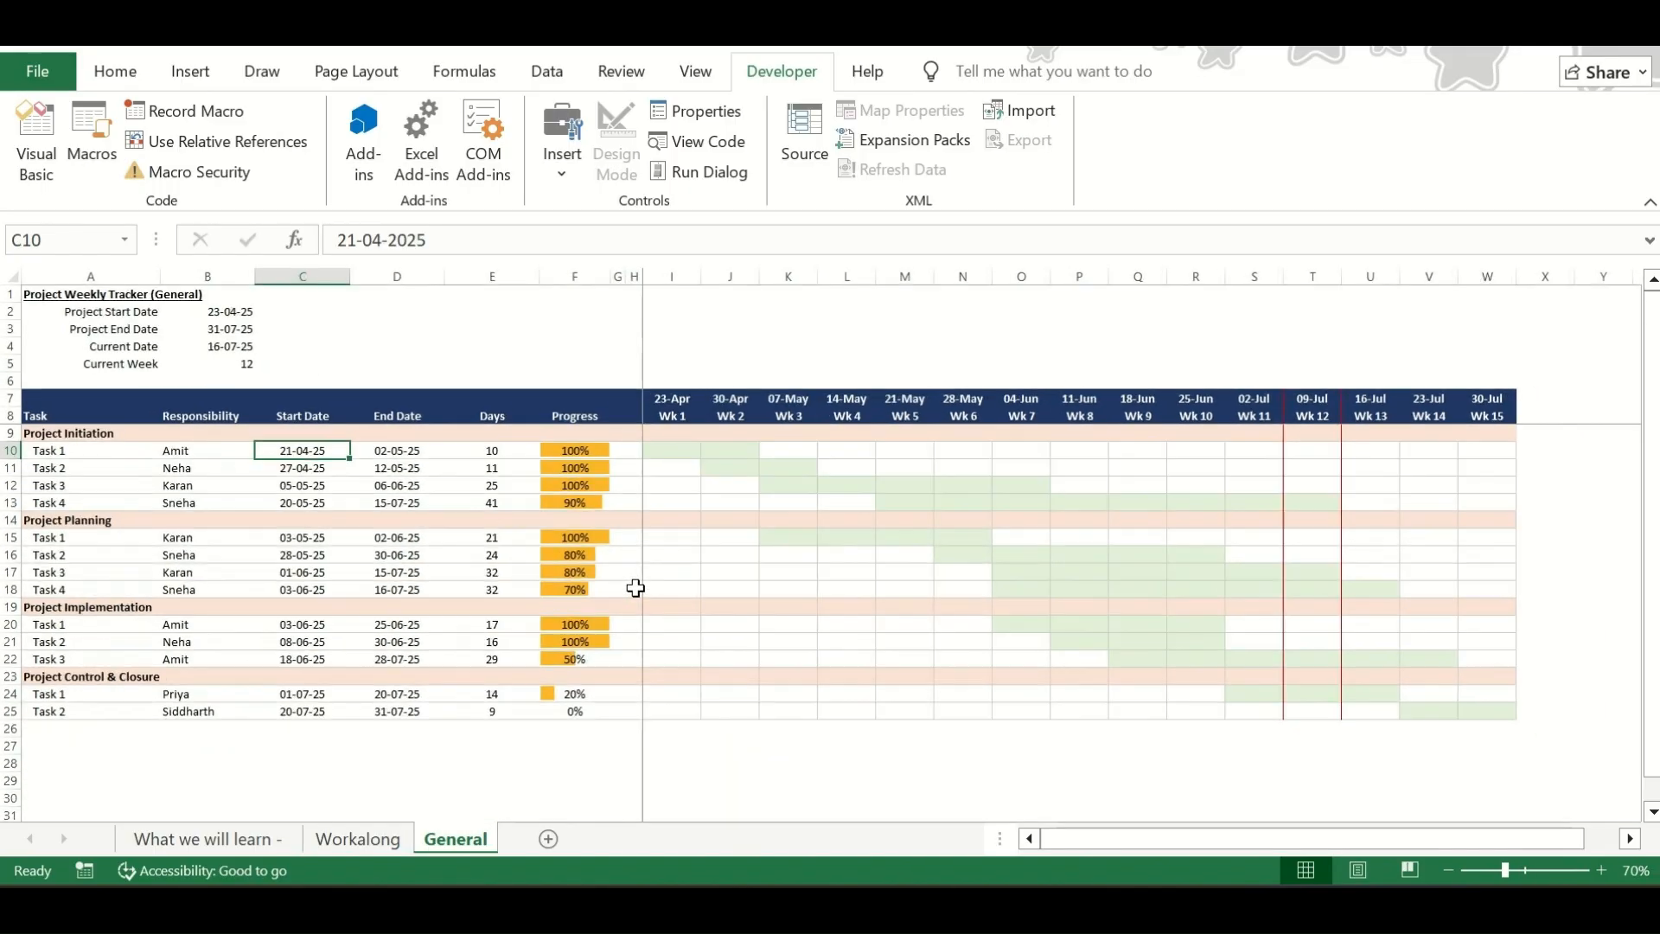
pyautogui.hotkey('ctrl', 'pageup')
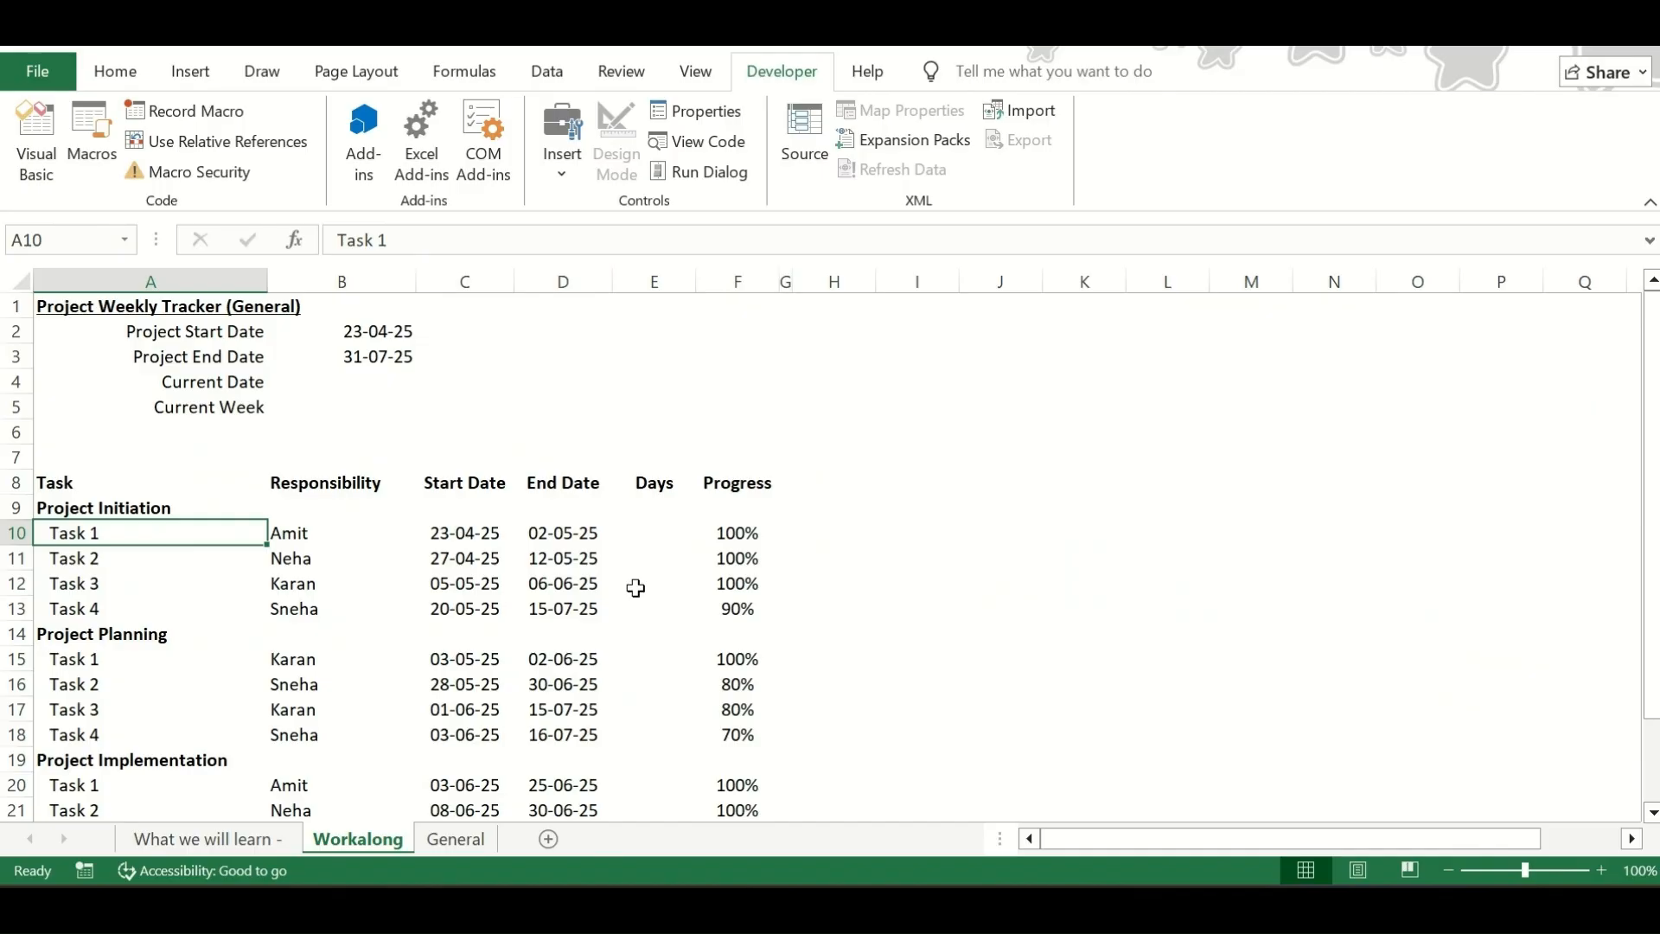
# Examine the Workalong table's columns from Task to Progress, plus the tracker title and project date labels above it
pyautogui.moveTo(92, 472); pyautogui.dragTo(181, 780)
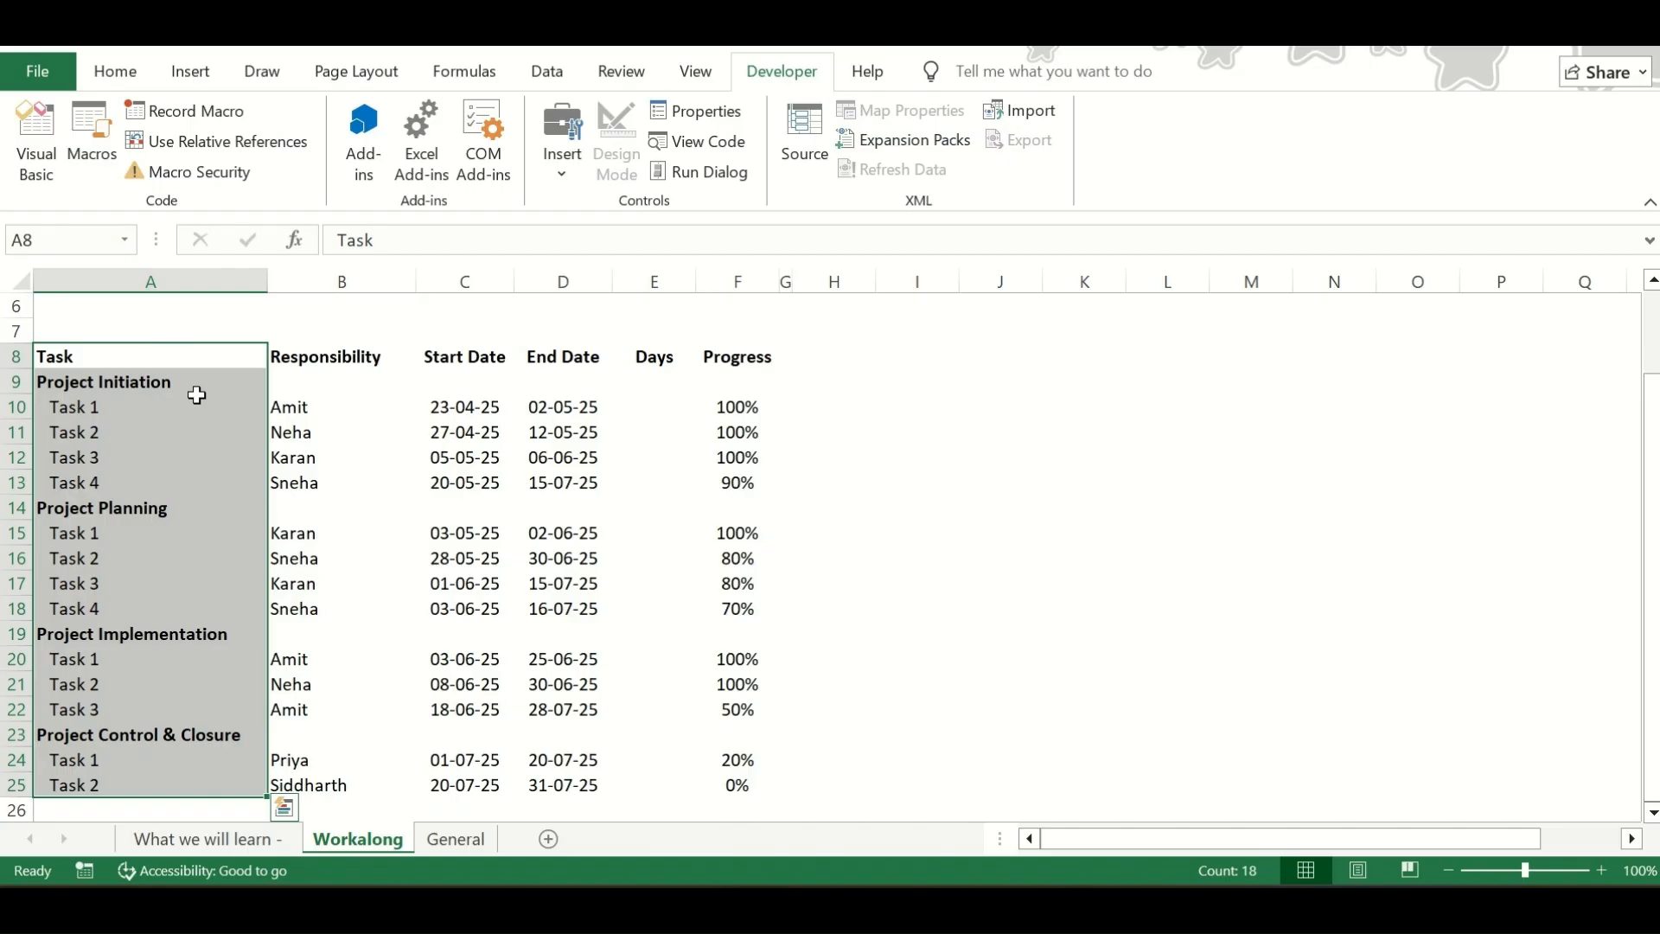
pyautogui.click(345, 357)
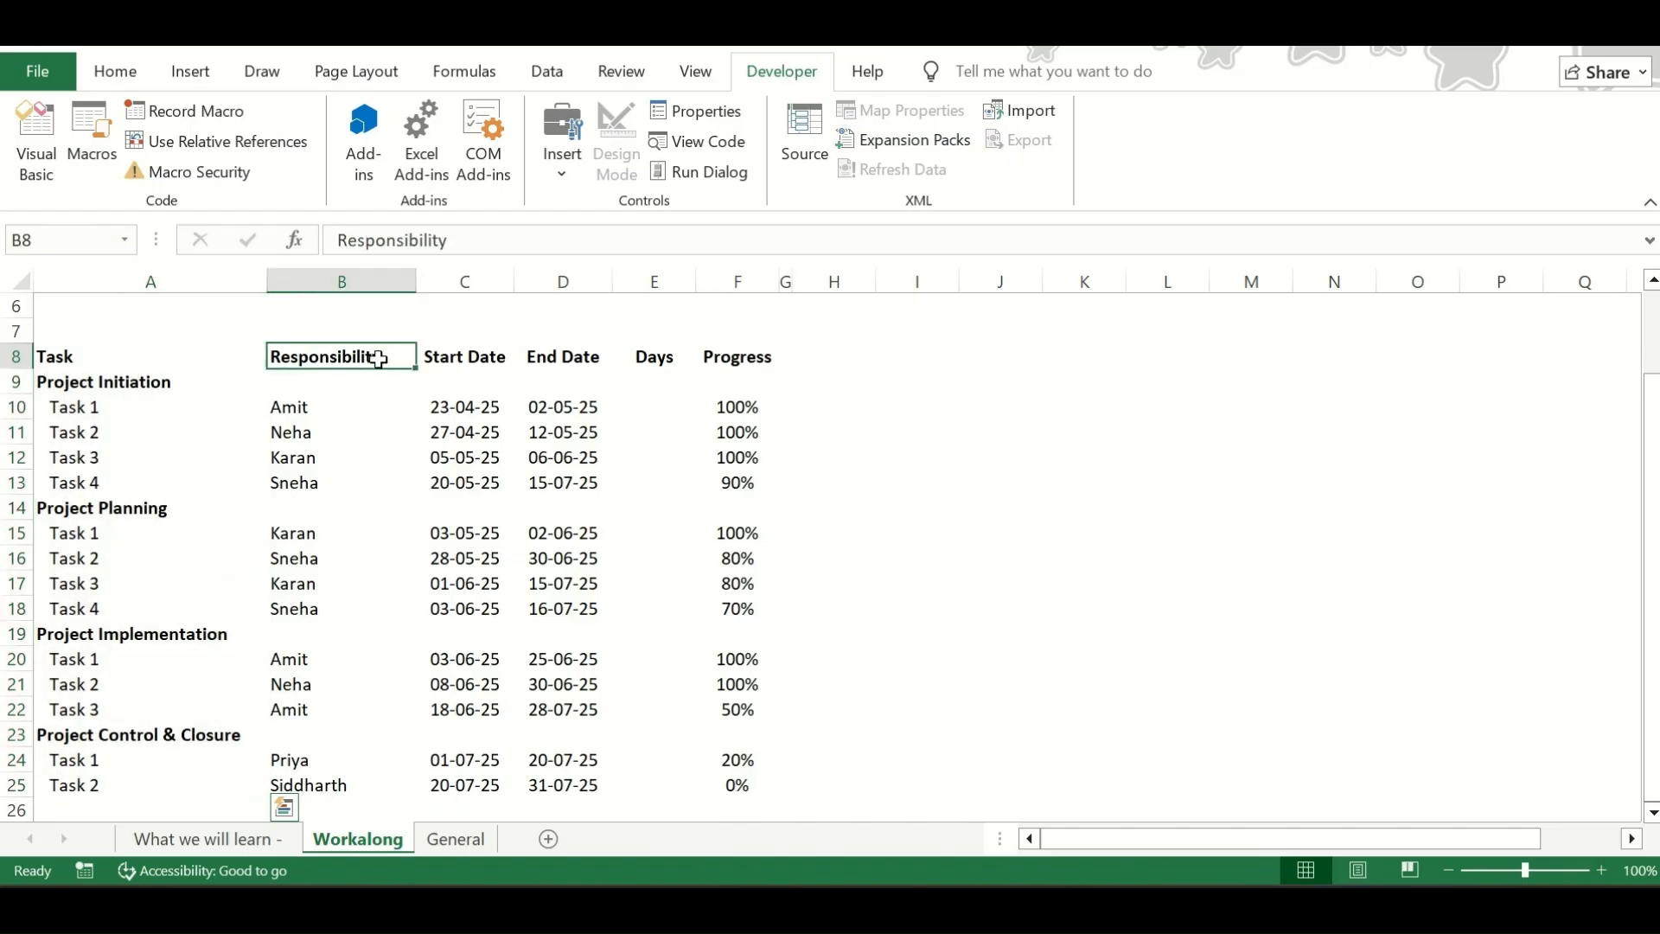
pyautogui.moveTo(379, 380); pyautogui.dragTo(344, 818)
pyautogui.scroll(1, 329, 518)
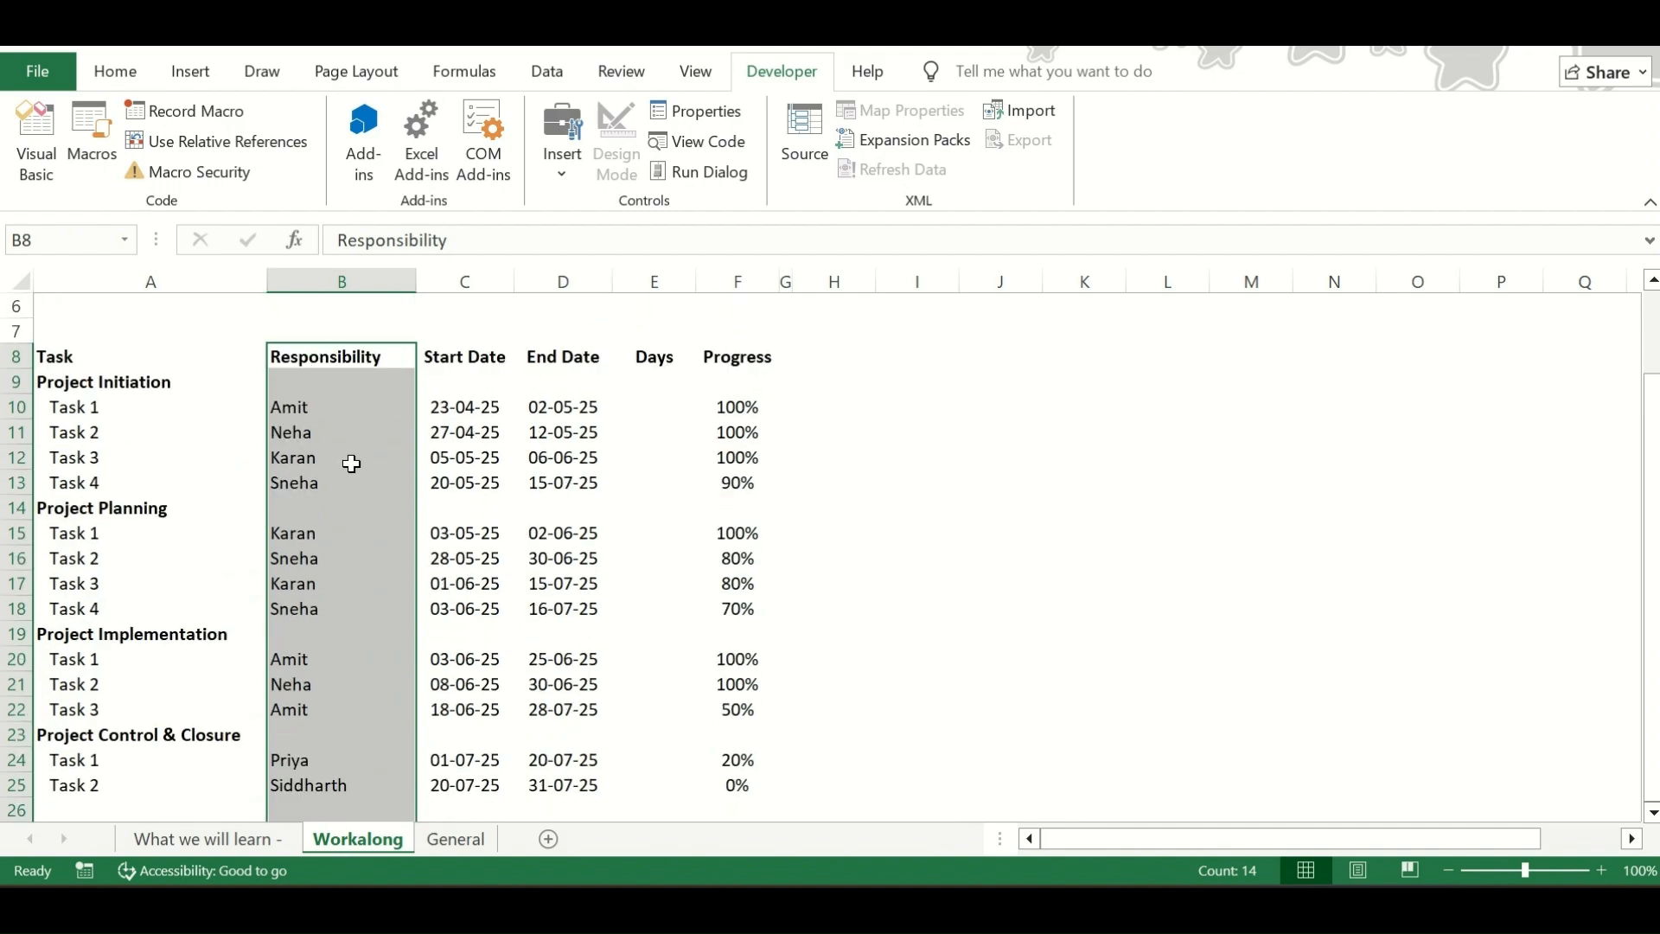
pyautogui.click(467, 358)
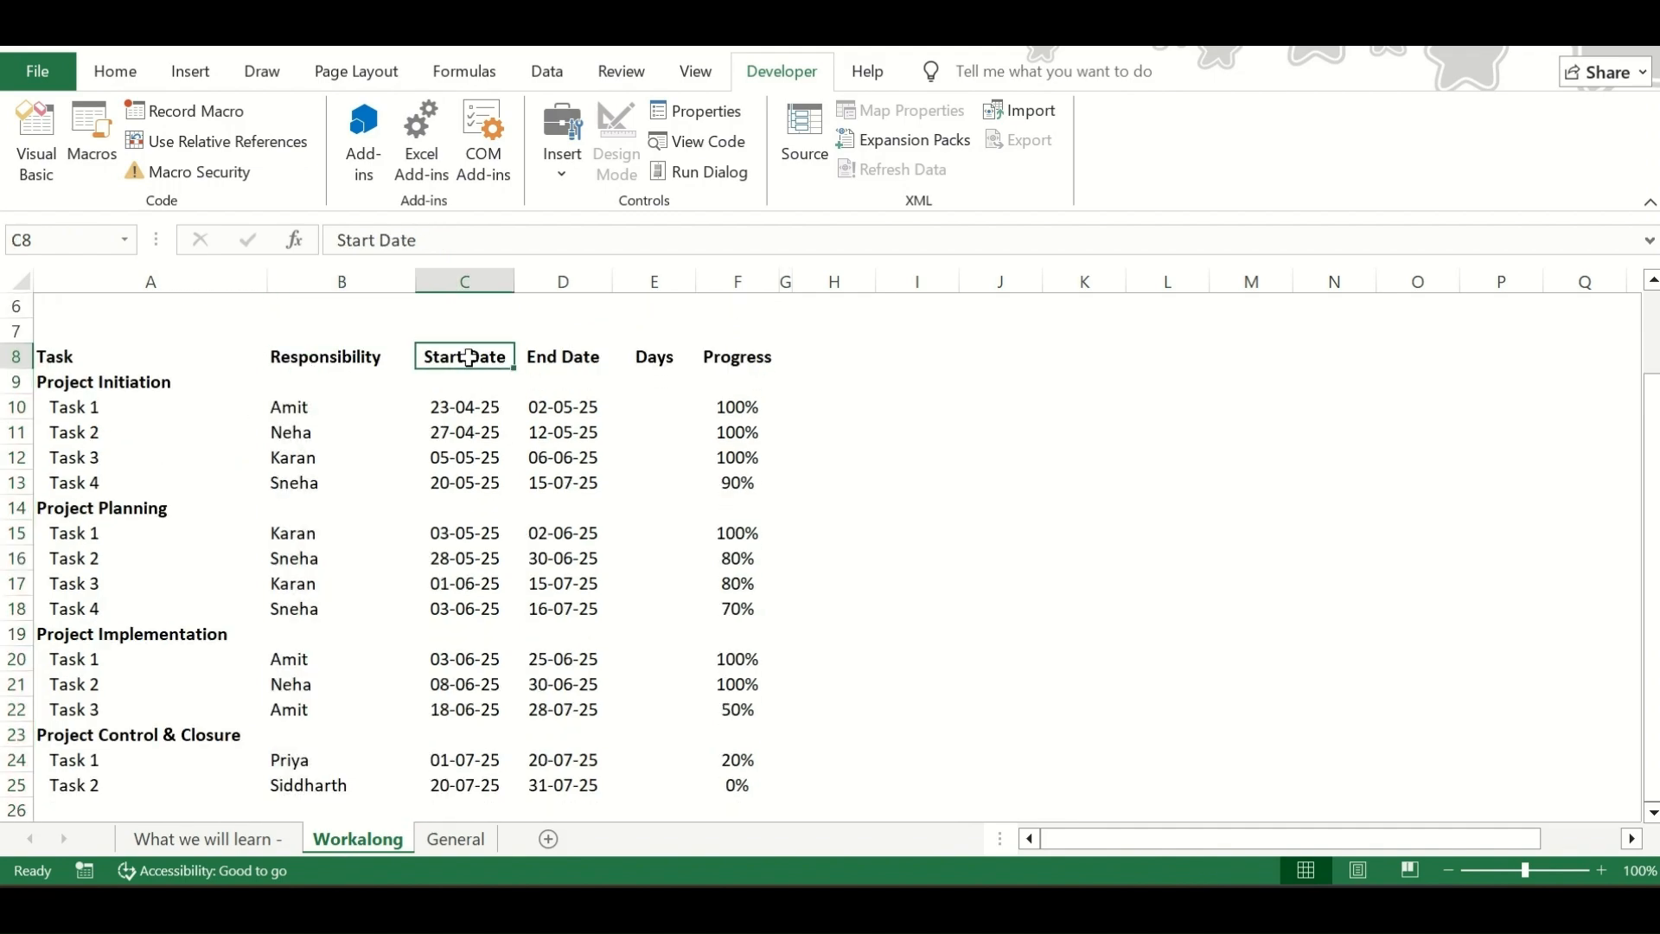
pyautogui.click(539, 358)
pyautogui.moveTo(661, 346); pyautogui.dragTo(658, 780)
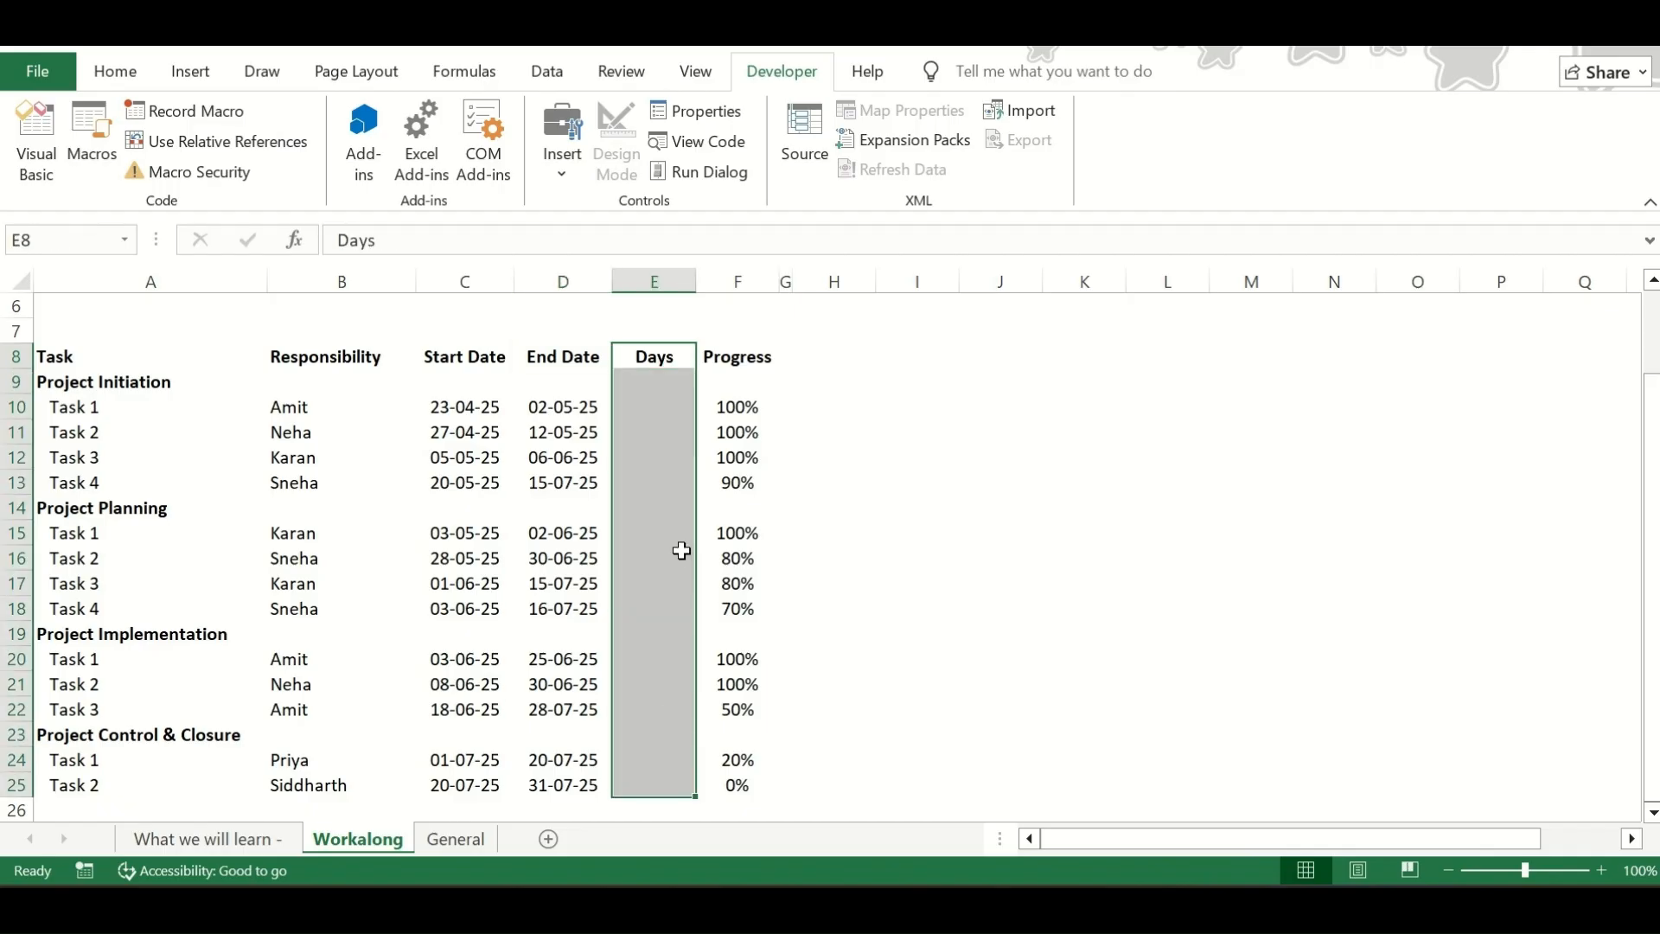
pyautogui.scroll(2, 680, 550)
pyautogui.moveTo(731, 482); pyautogui.dragTo(735, 709)
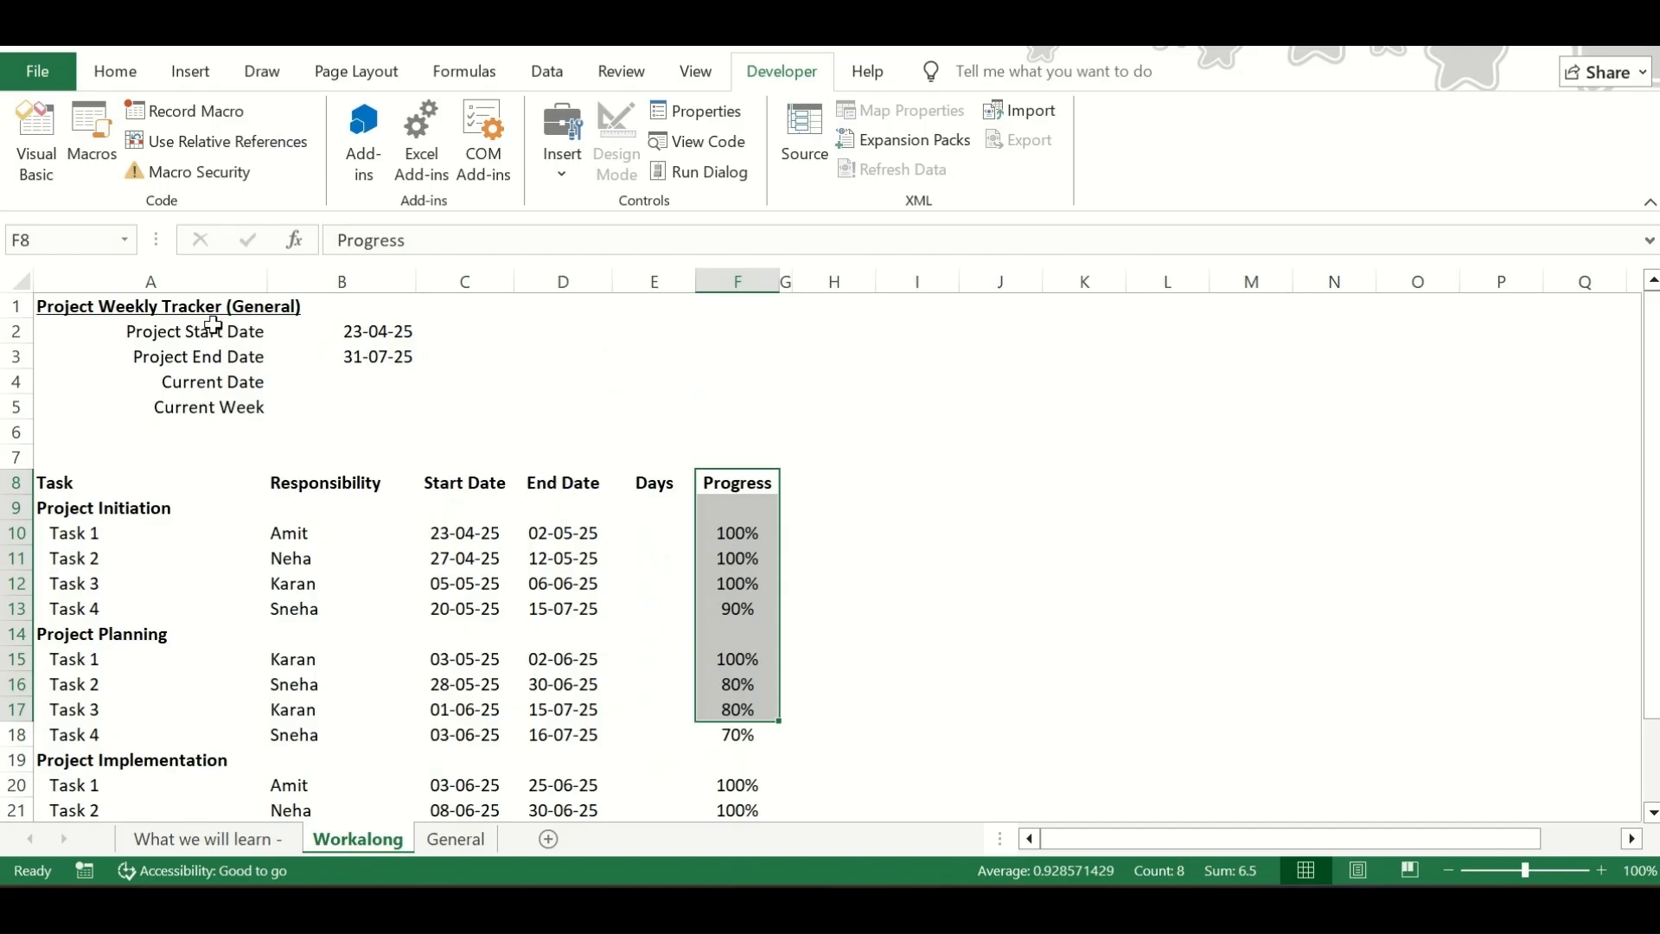
pyautogui.click(174, 305)
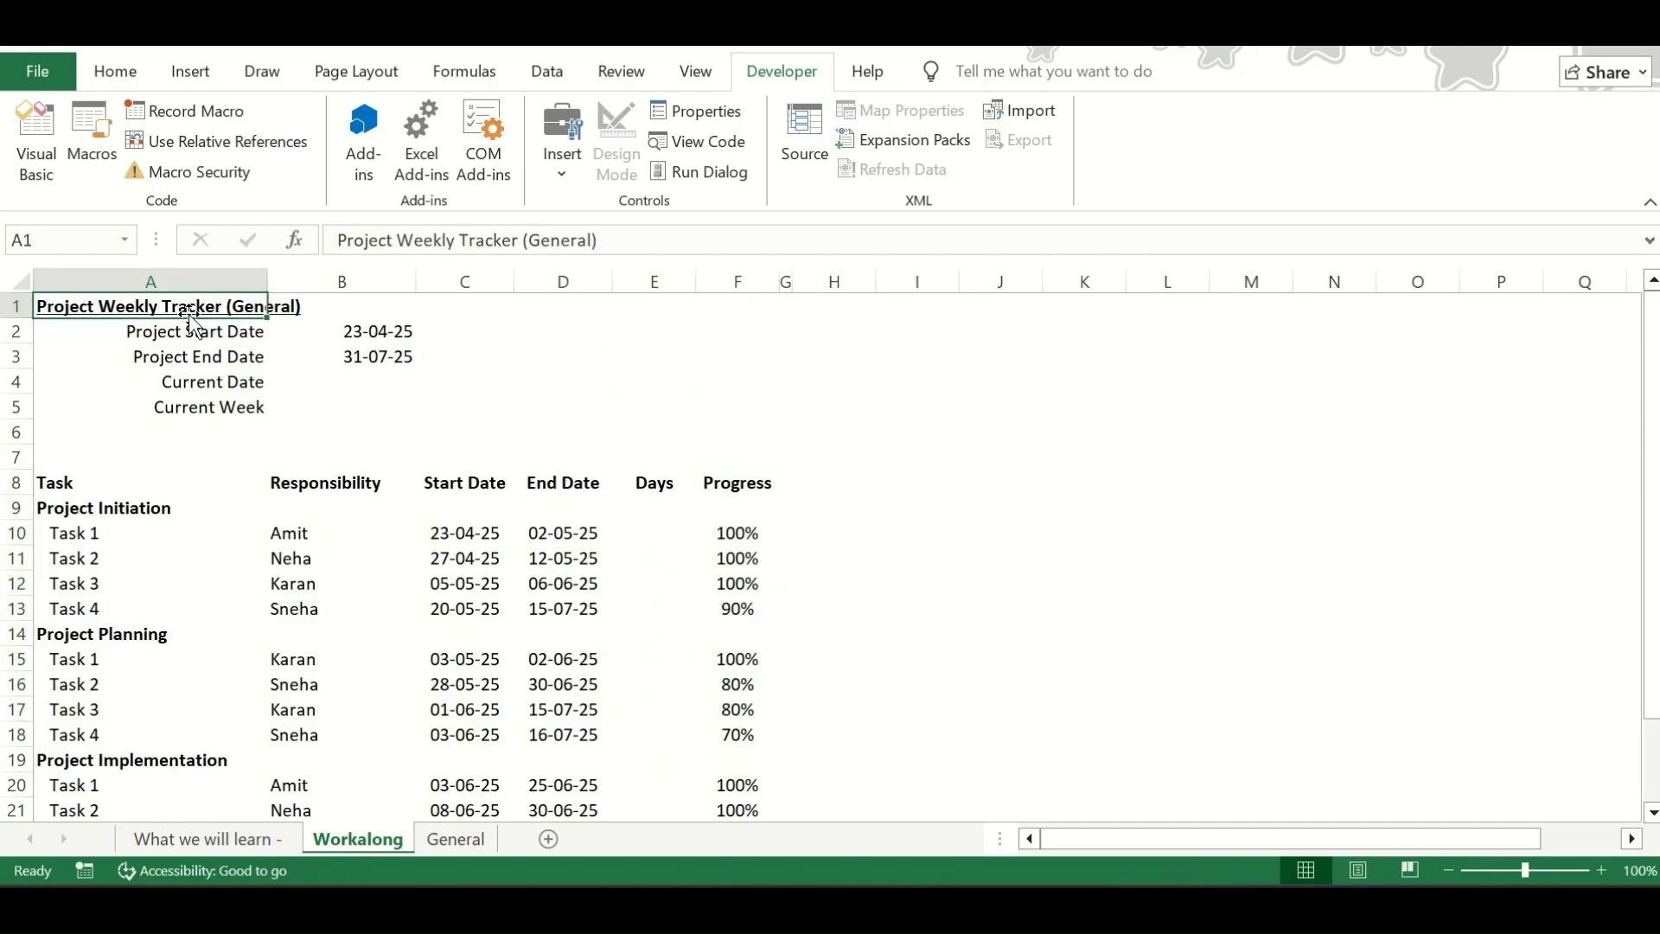
pyautogui.moveTo(157, 331); pyautogui.dragTo(175, 407)
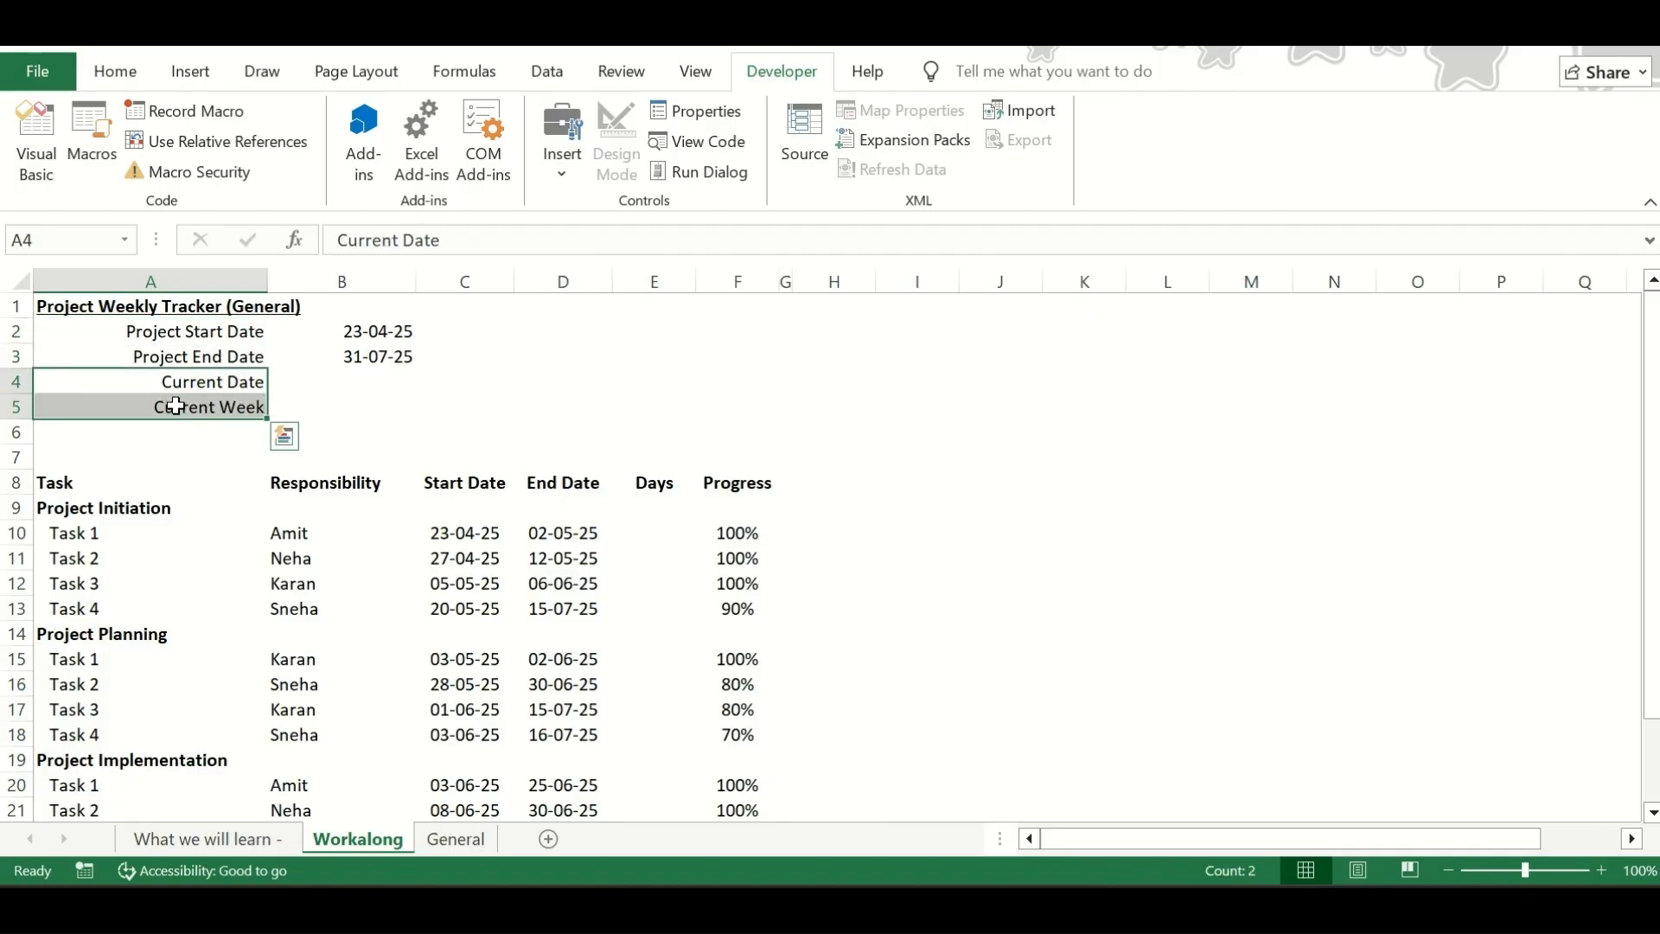
# Enter the formula =TODAY() in cell B4 as the Current Date
pyautogui.click(354, 382)
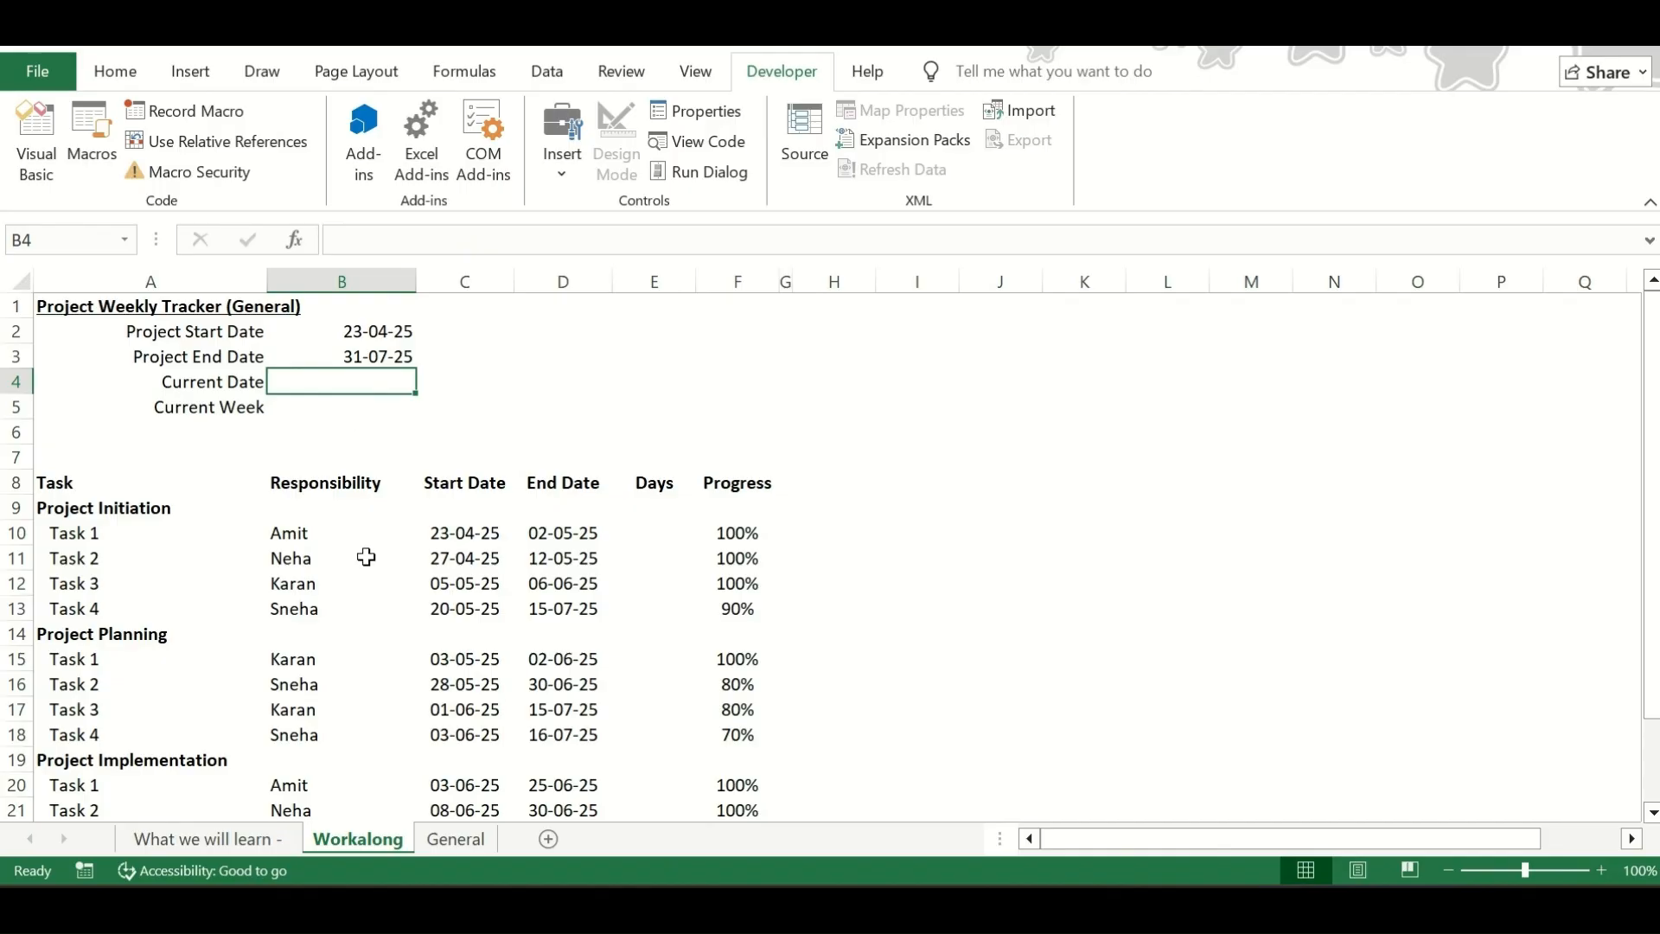
pyautogui.click(411, 566)
pyautogui.press('Up')
pyautogui.press('Up')
pyautogui.press('Up')
pyautogui.press('Up')
pyautogui.press('Up')
pyautogui.press('Up')
pyautogui.press('Up')
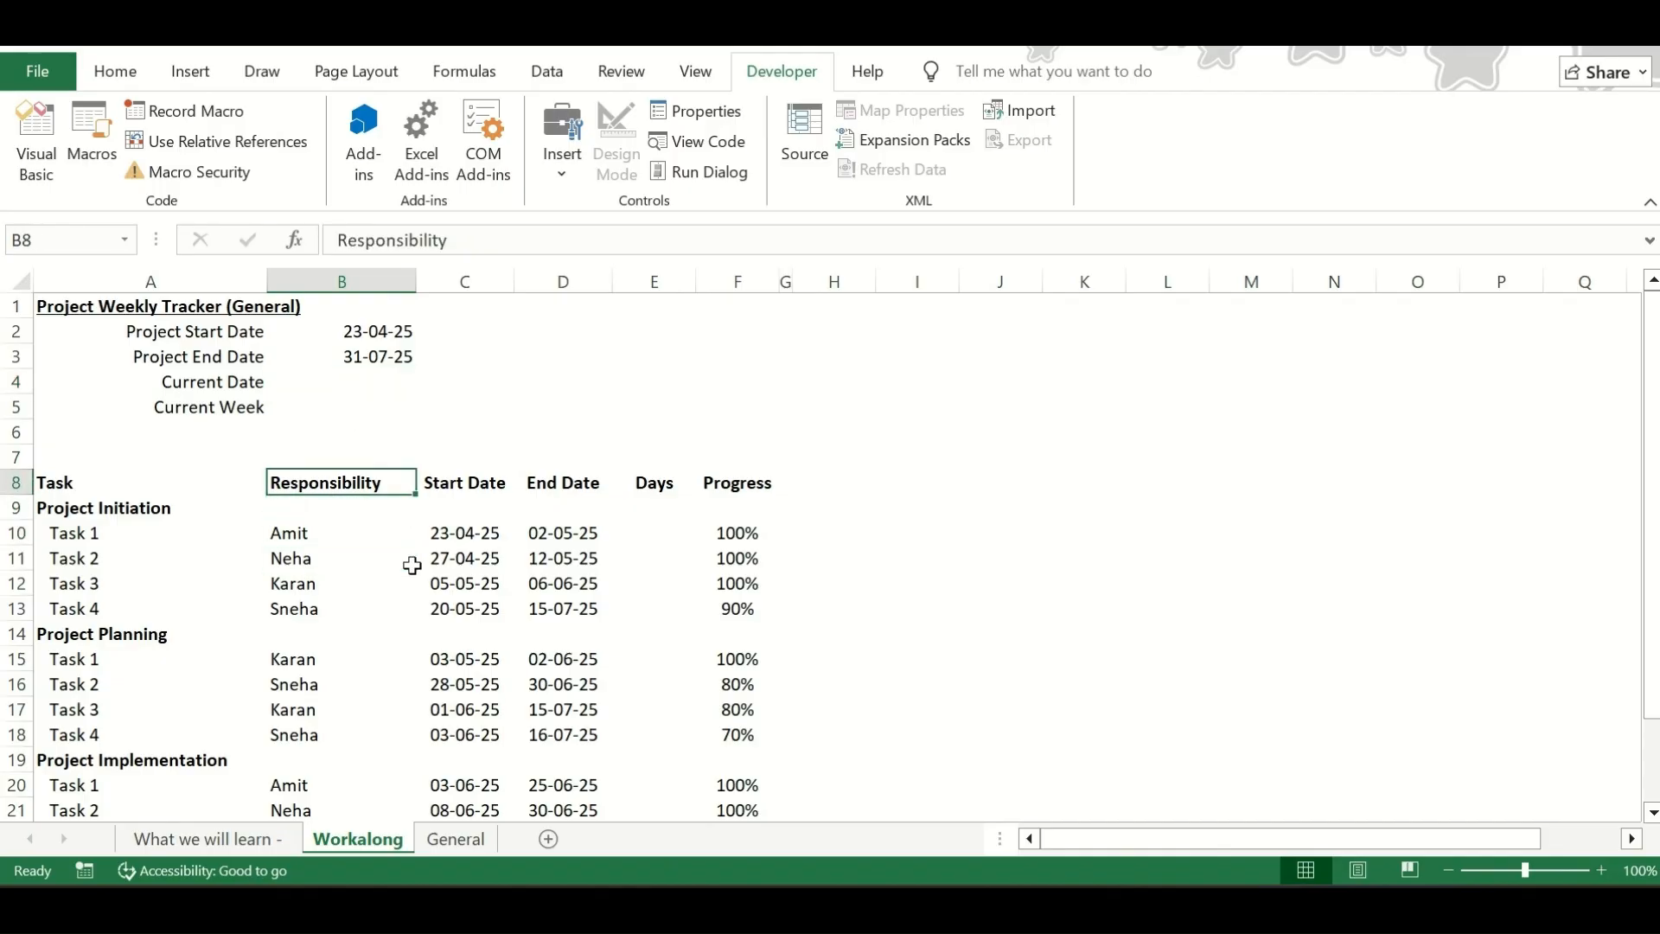
pyautogui.press('Left')
pyautogui.press('Right')
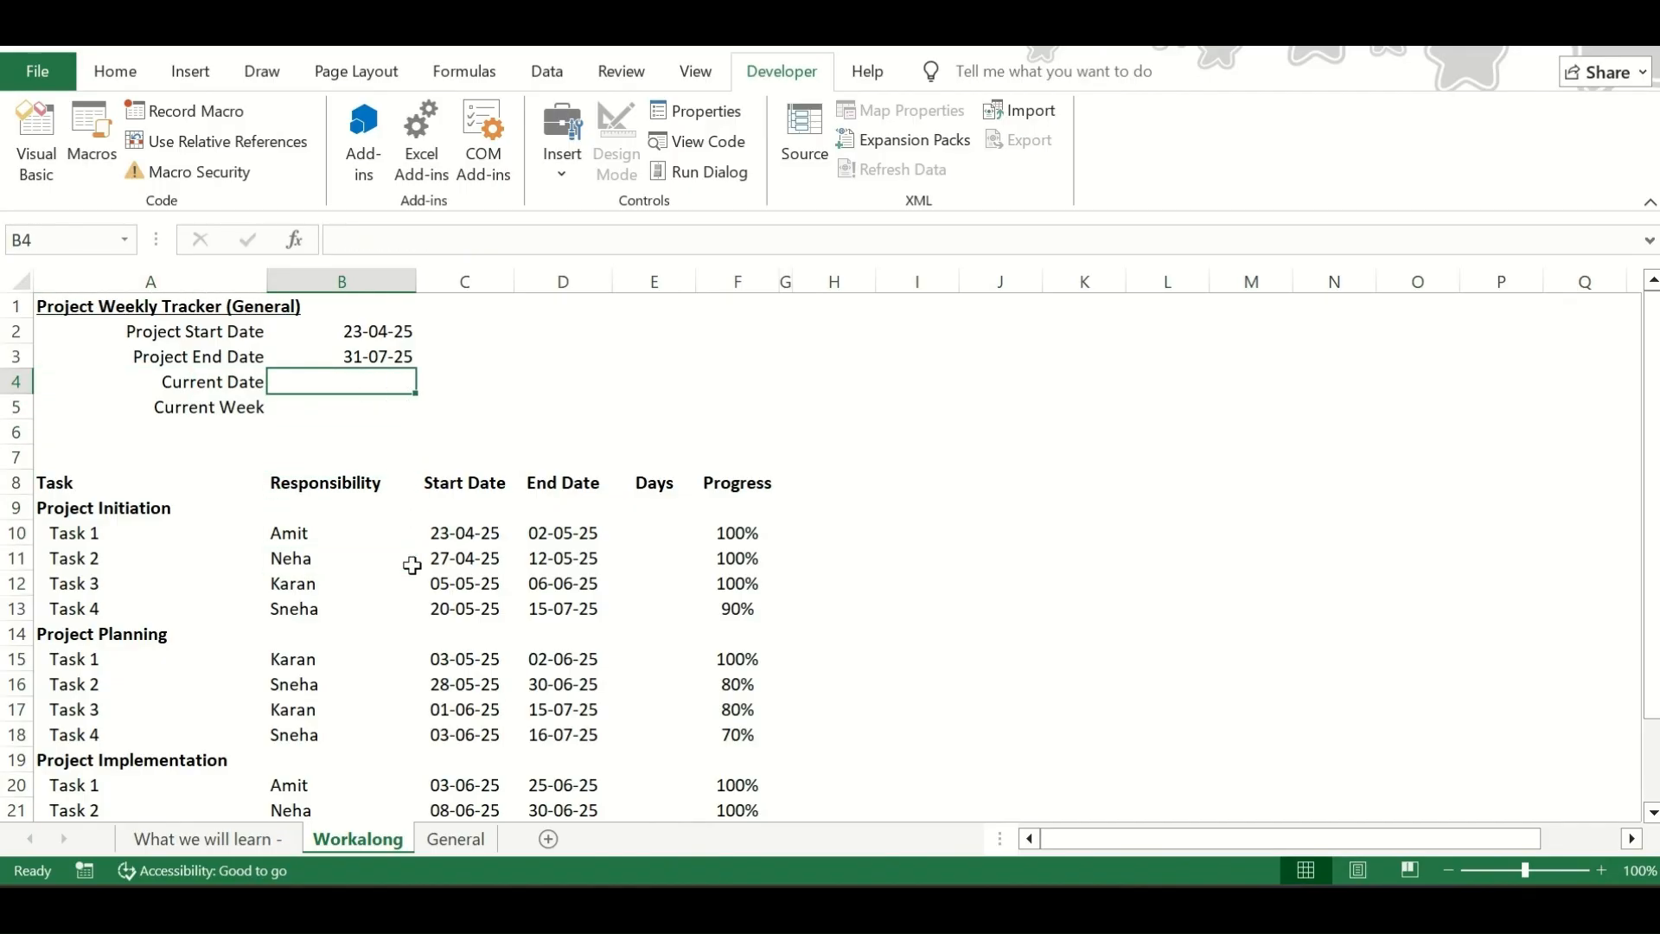
pyautogui.write('=')
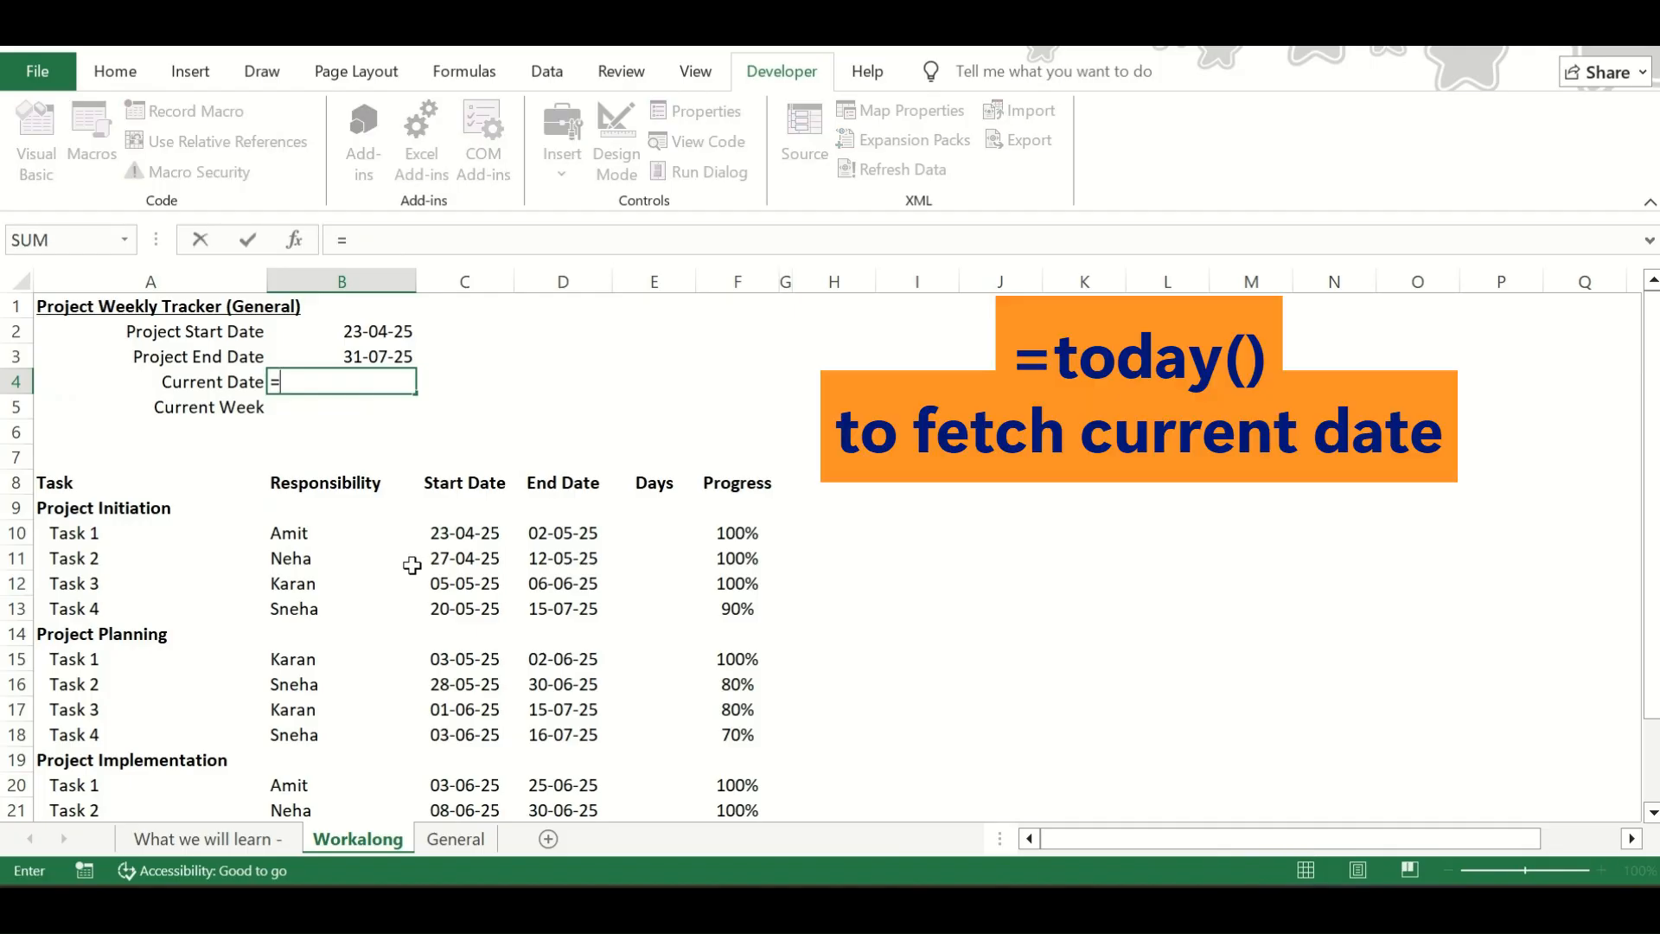
pyautogui.write('today')
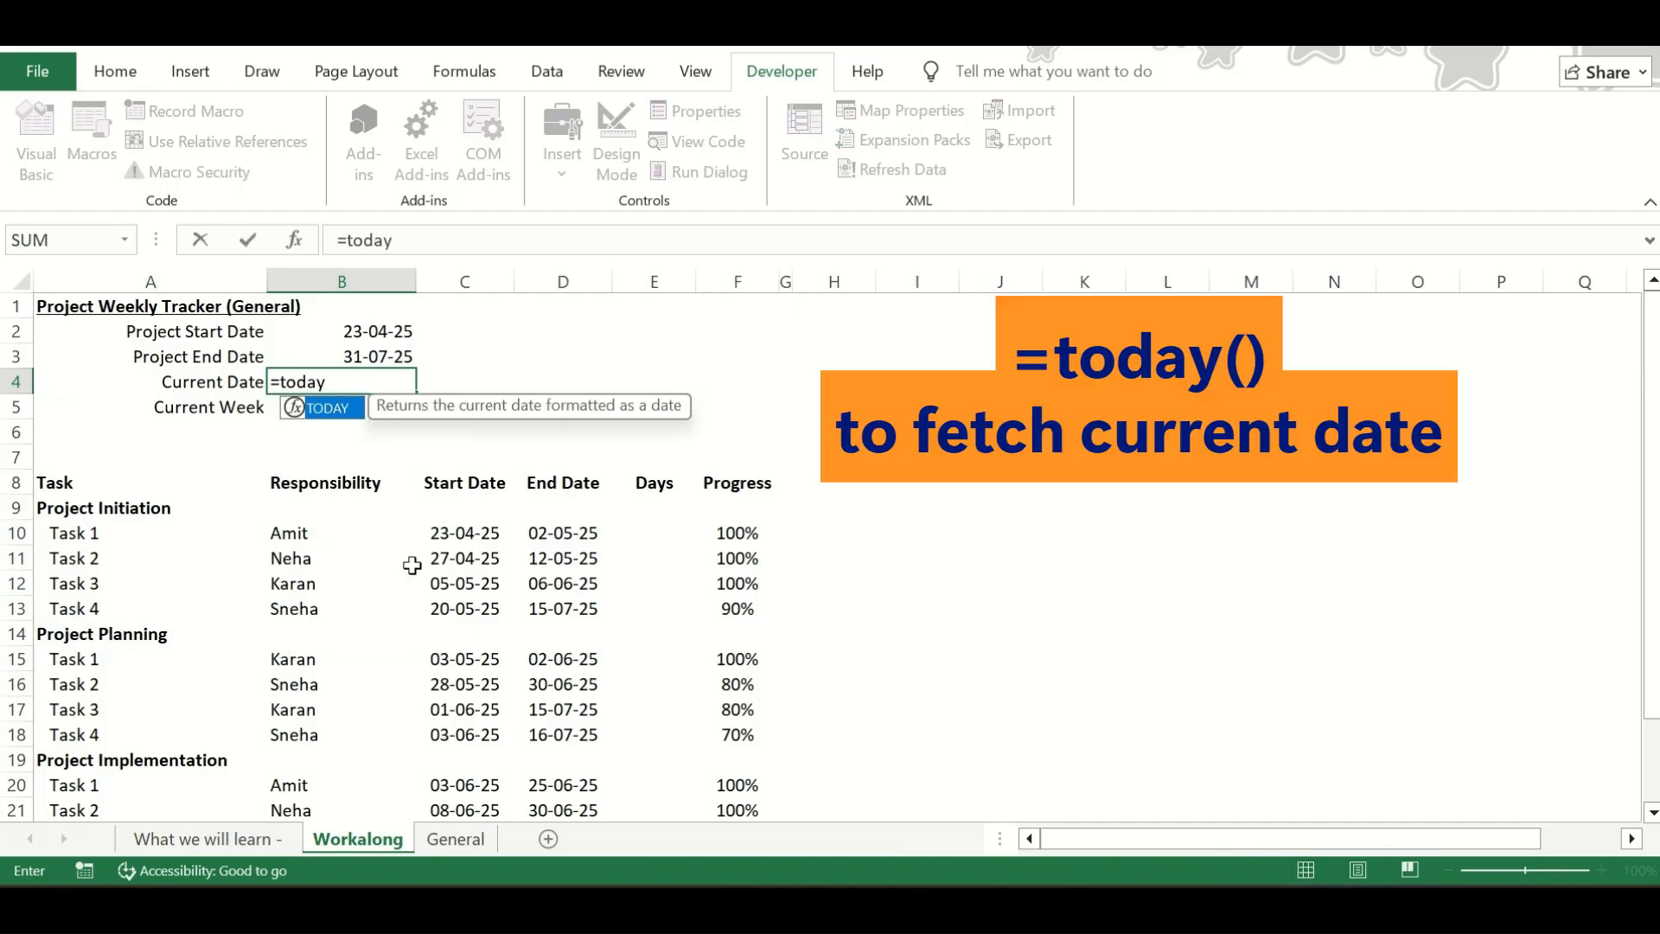
pyautogui.write('()')
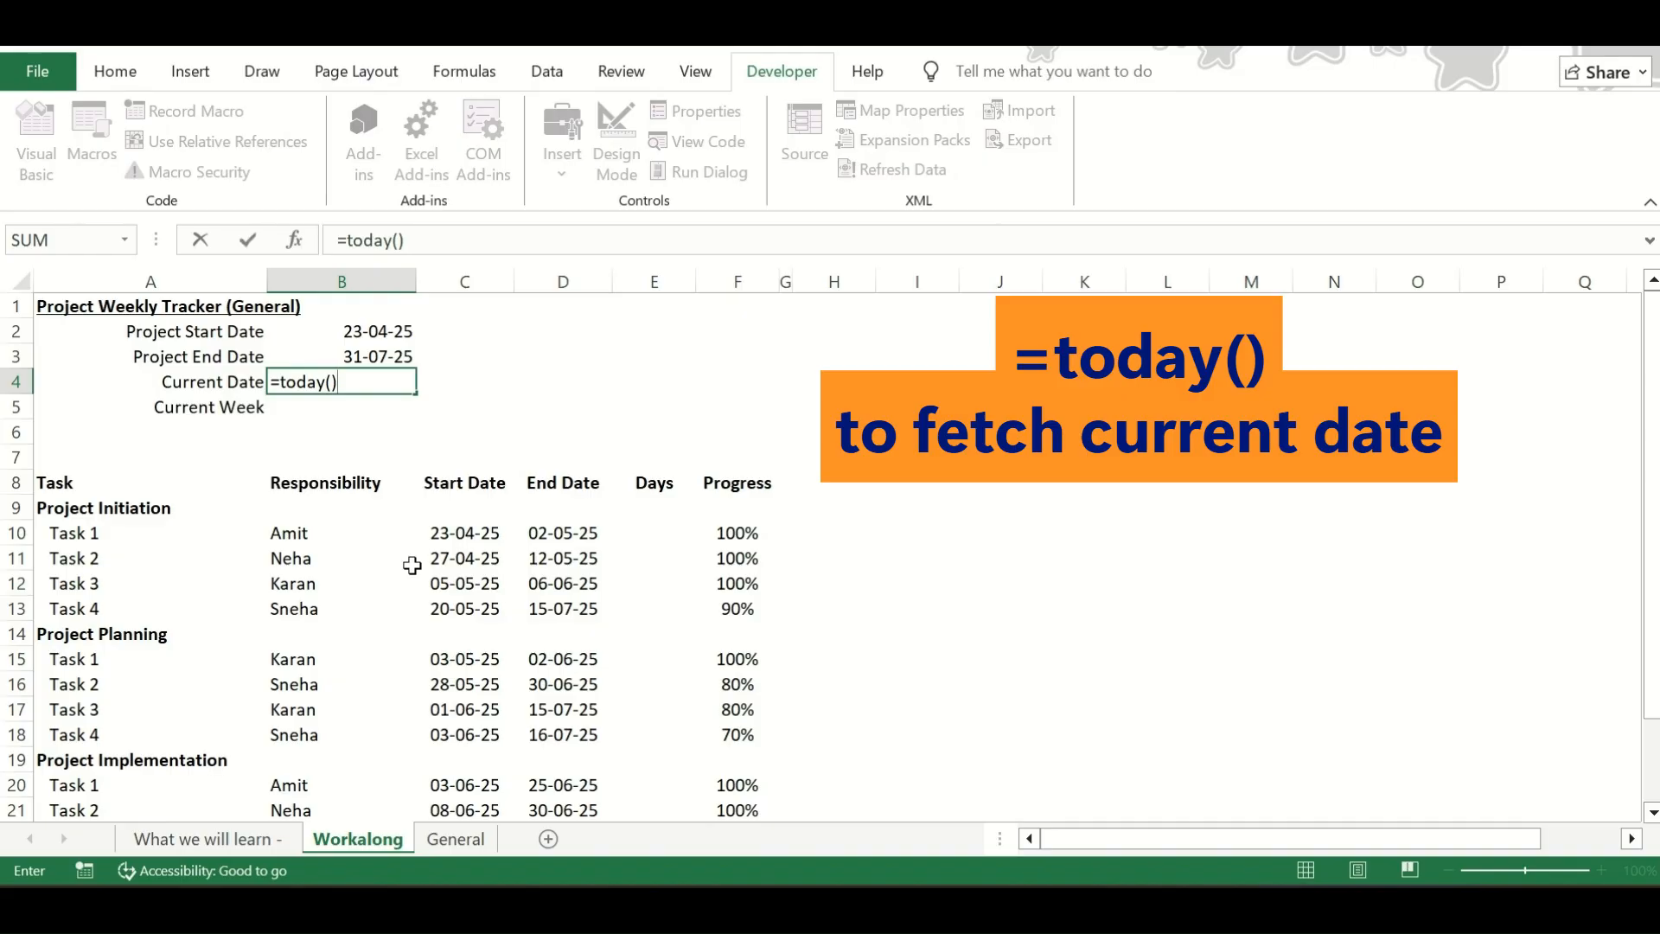
pyautogui.hotkey('ctrl', 'Return')
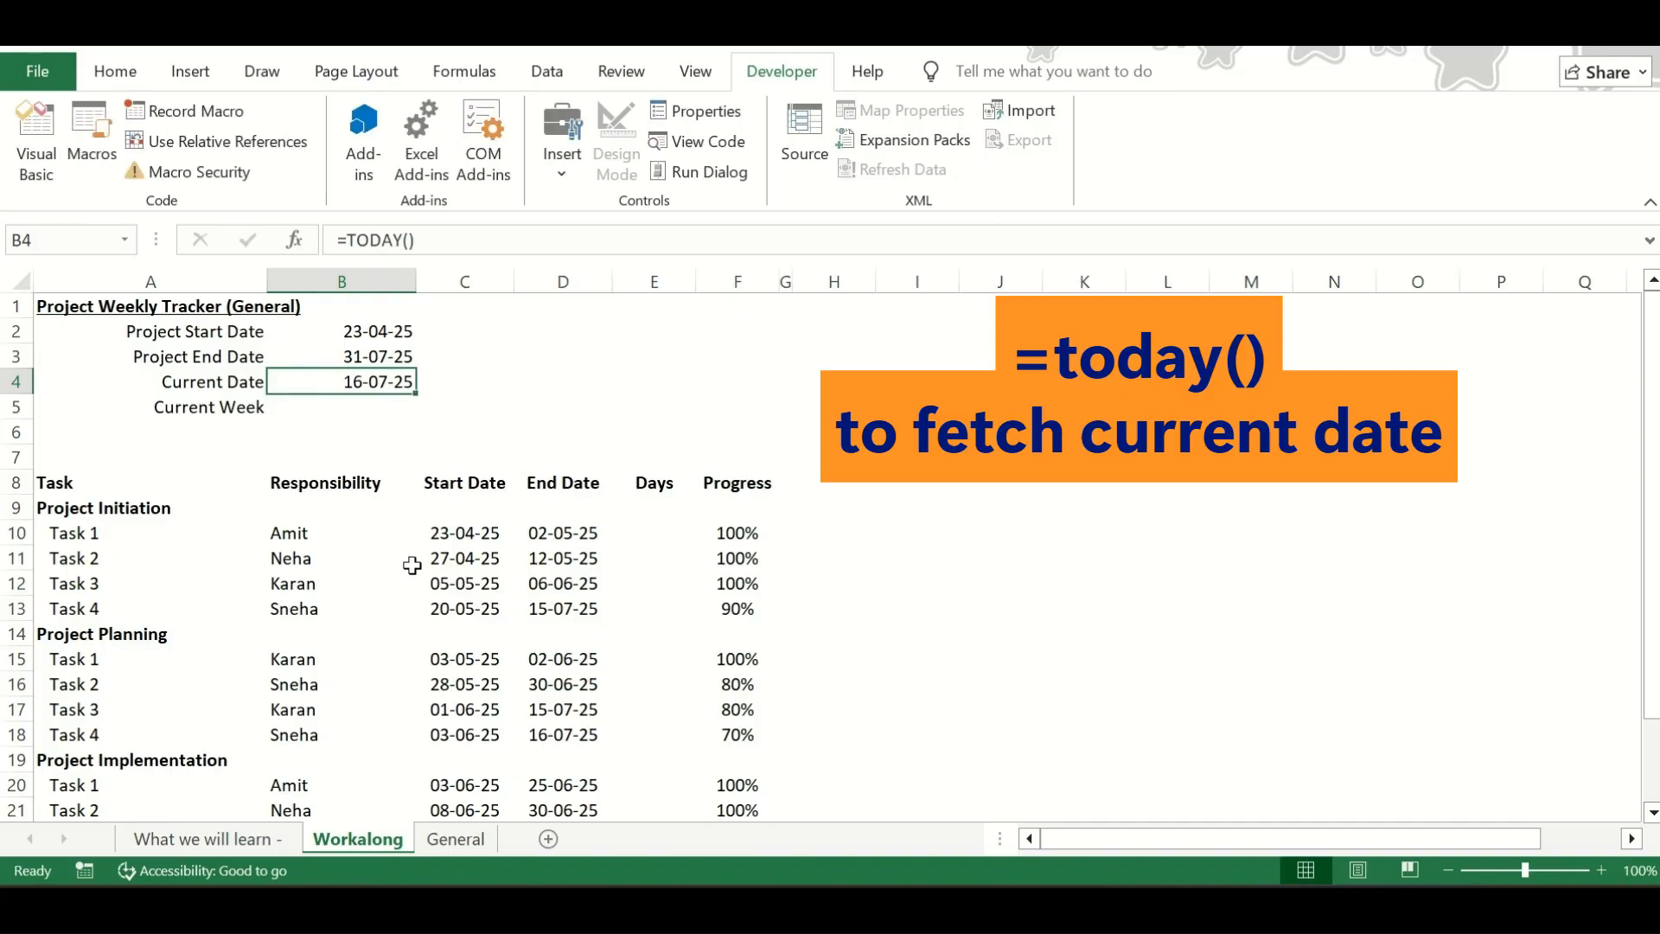
# Calculate the Current Week in cell B5 from the current and project start dates with the formula =(B4-B2)/7
pyautogui.press('Down')
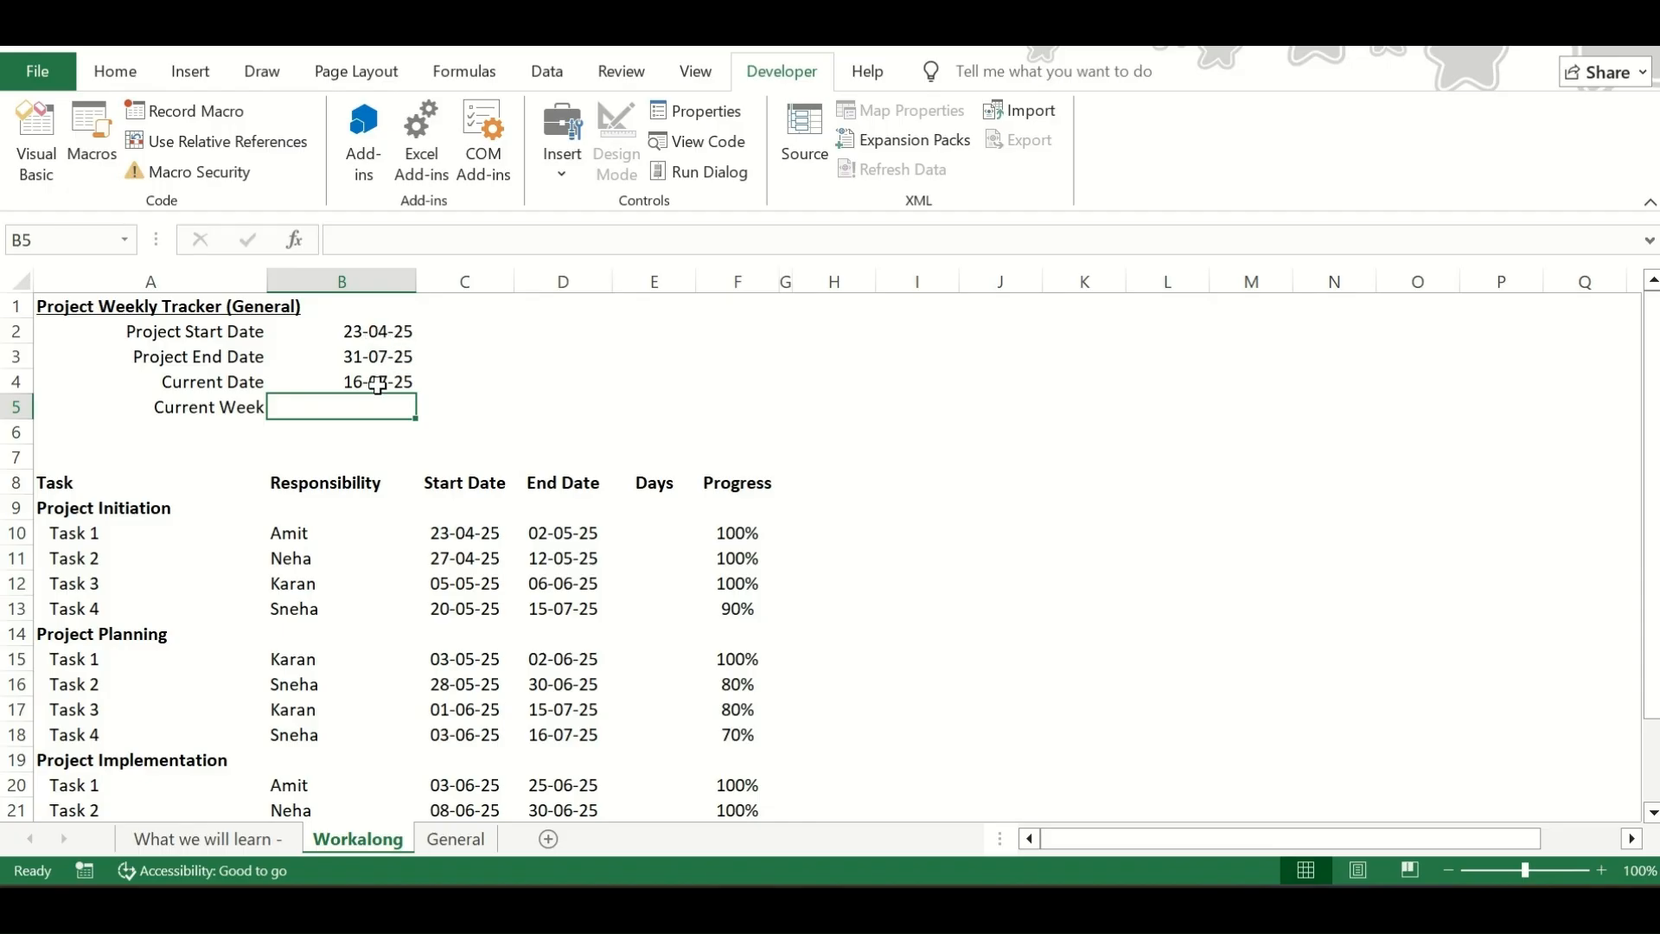
pyautogui.click(360, 331)
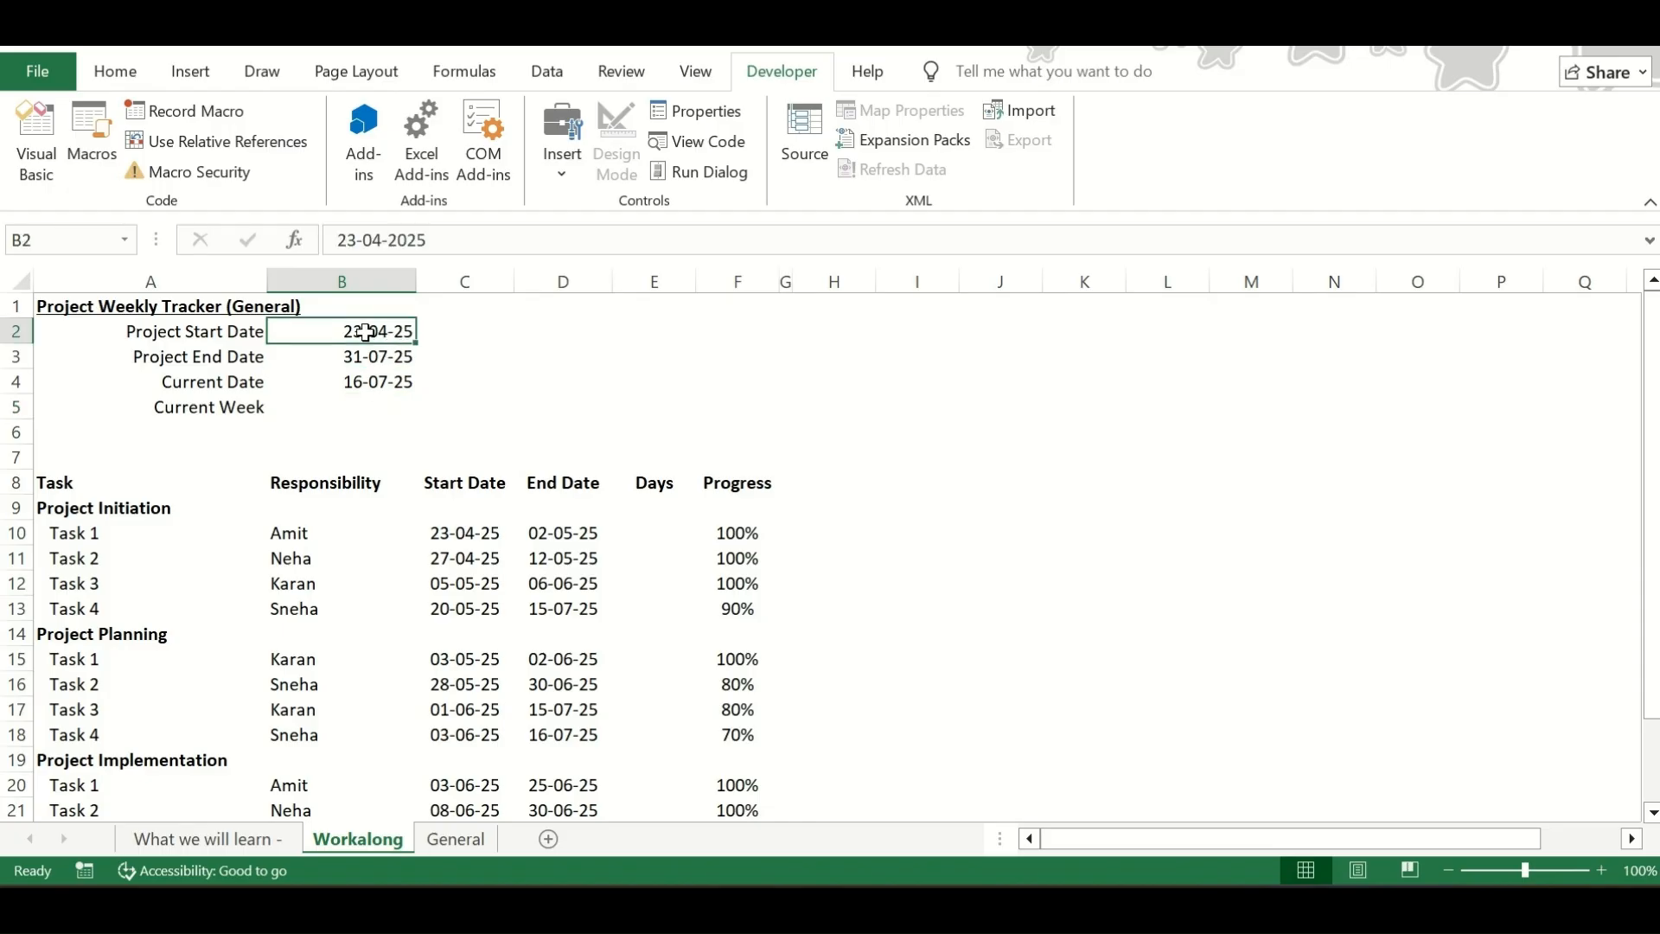
pyautogui.click(357, 406)
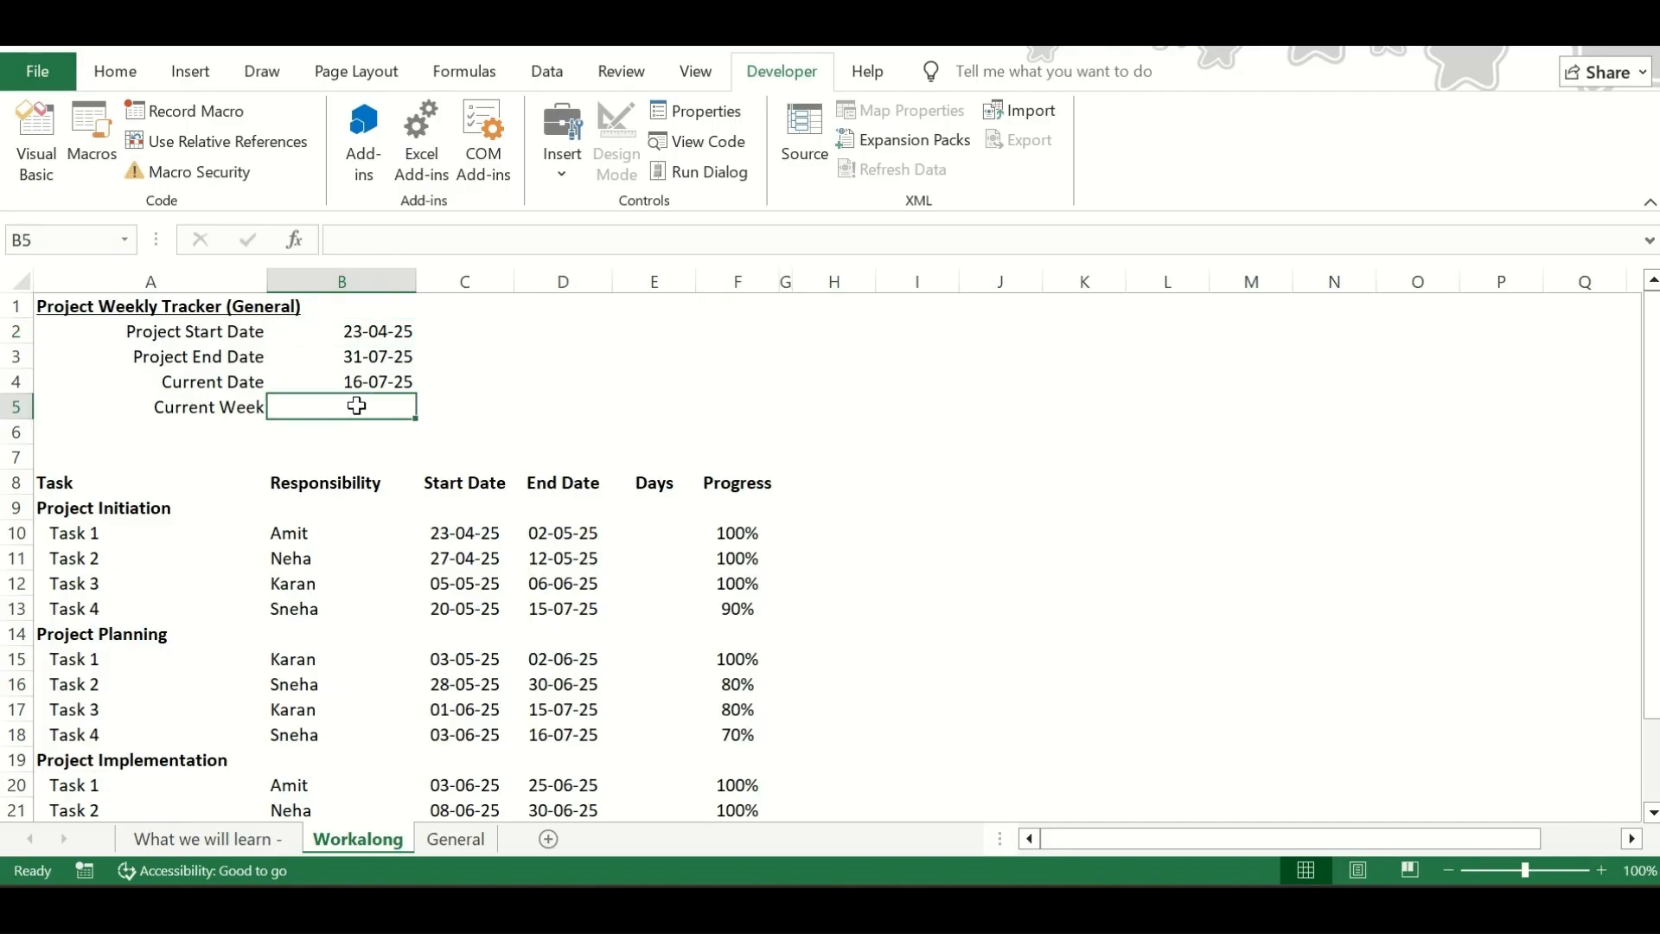
pyautogui.write('=')
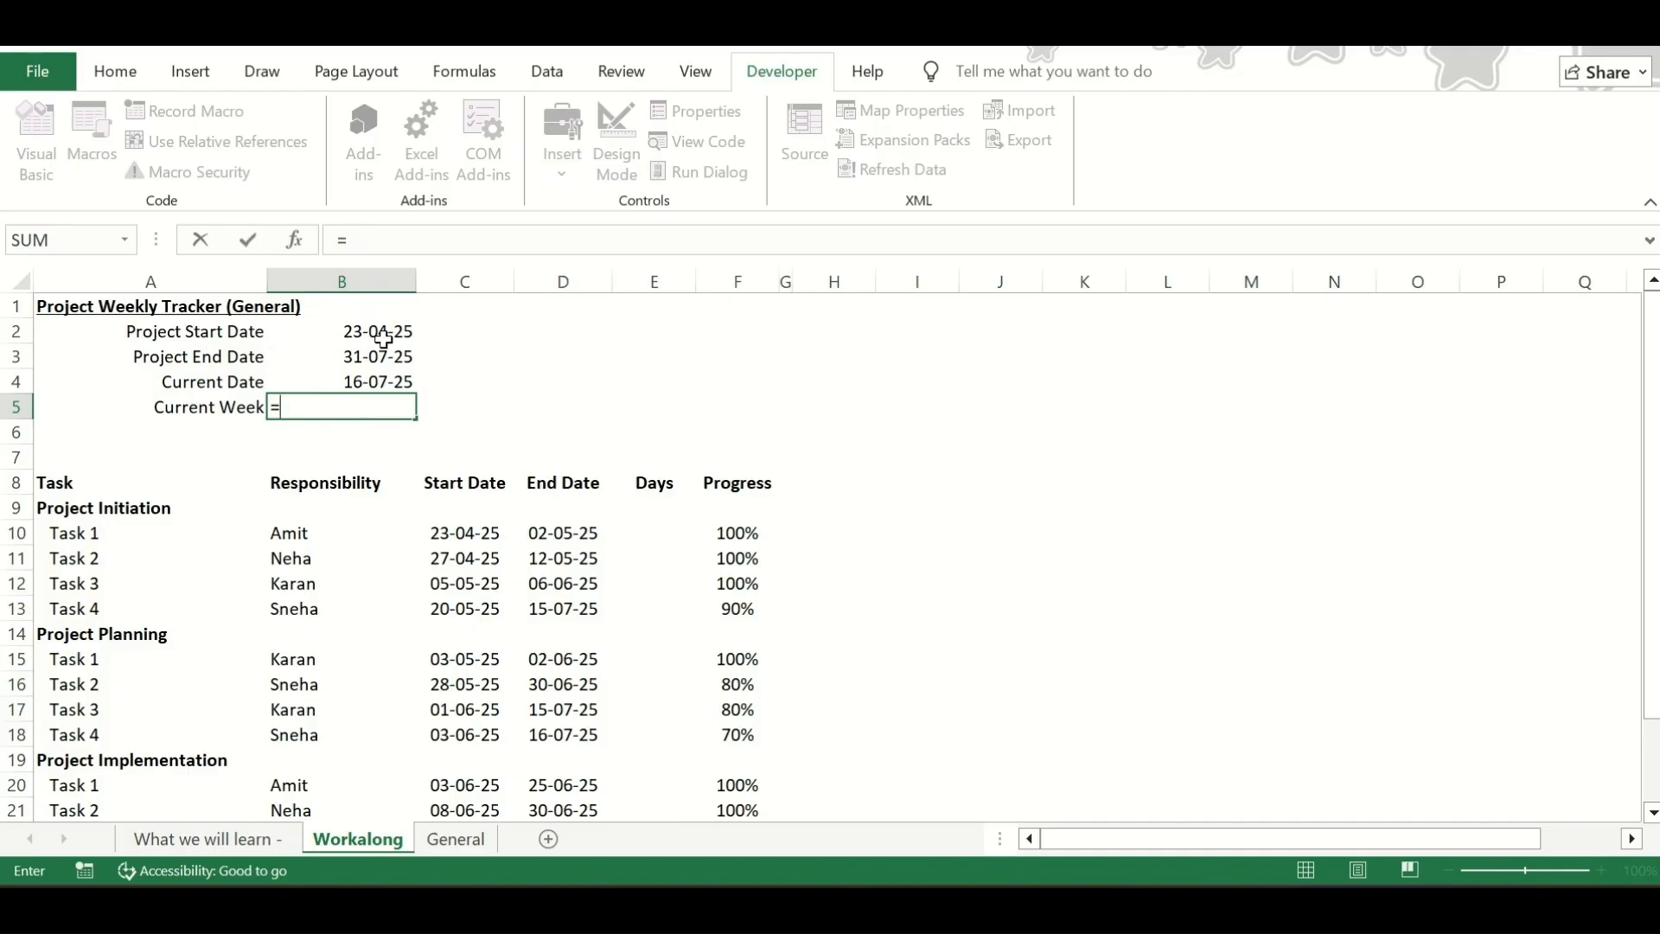
pyautogui.write('(')
pyautogui.click(391, 383)
pyautogui.write('-')
pyautogui.click(376, 333)
pyautogui.write(')/7')
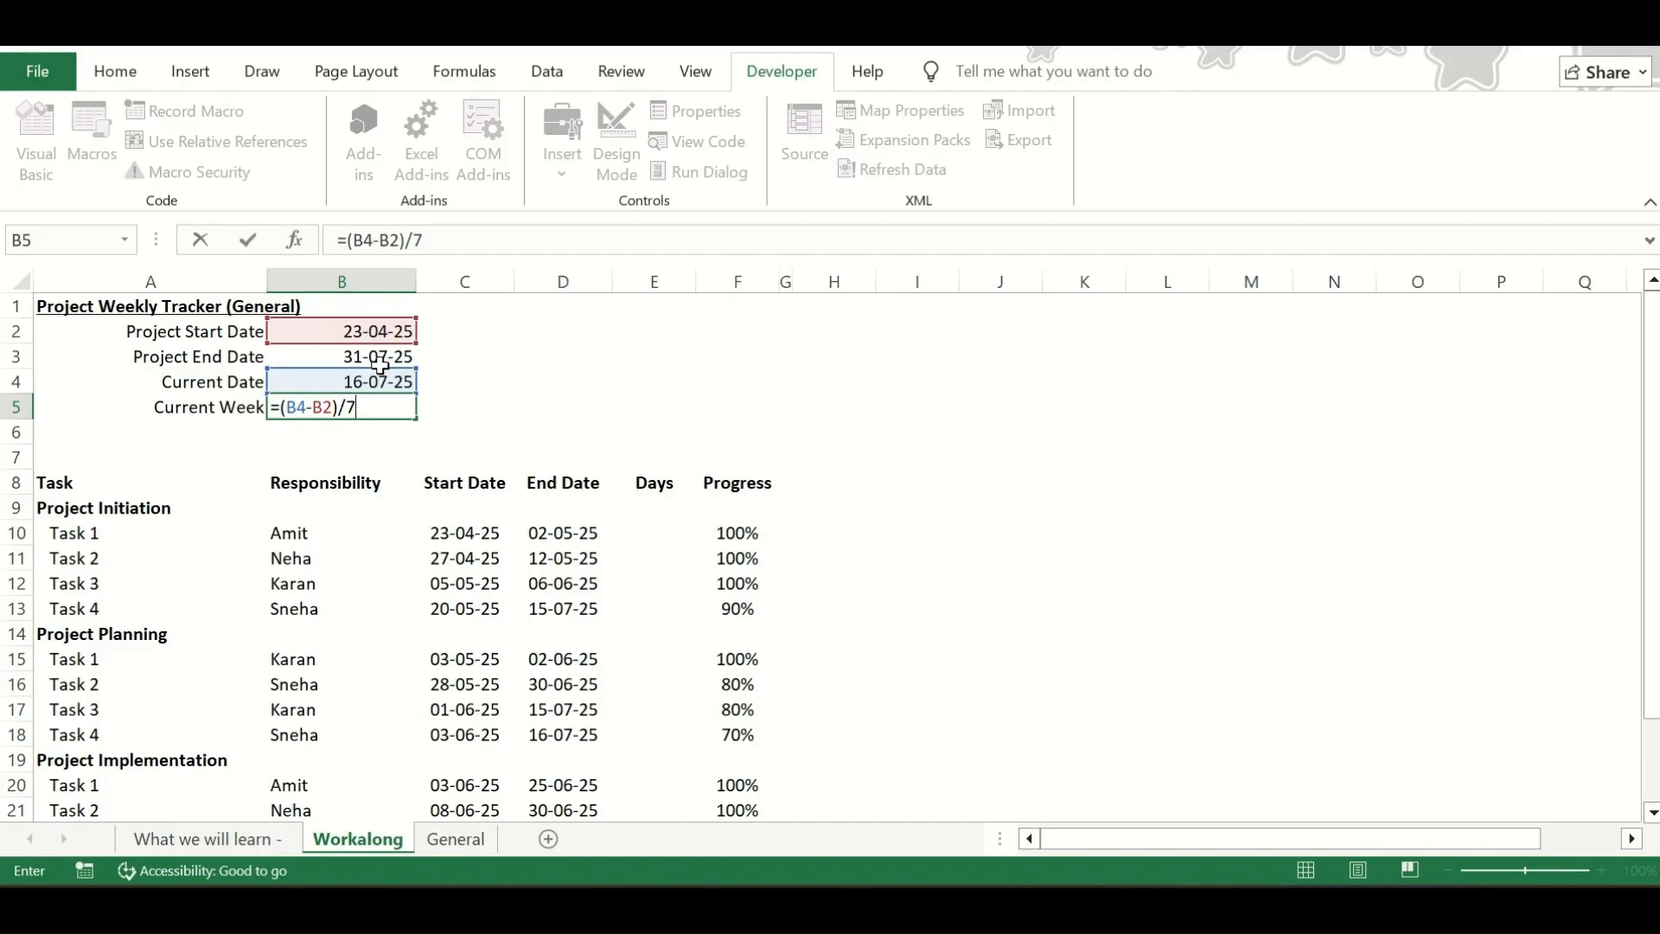
pyautogui.press('Return')
# Round the Current Week in cell B5 up to zero decimals with the formula =ROUNDUP((B4-B2)/7, 0)
pyautogui.click(387, 399)
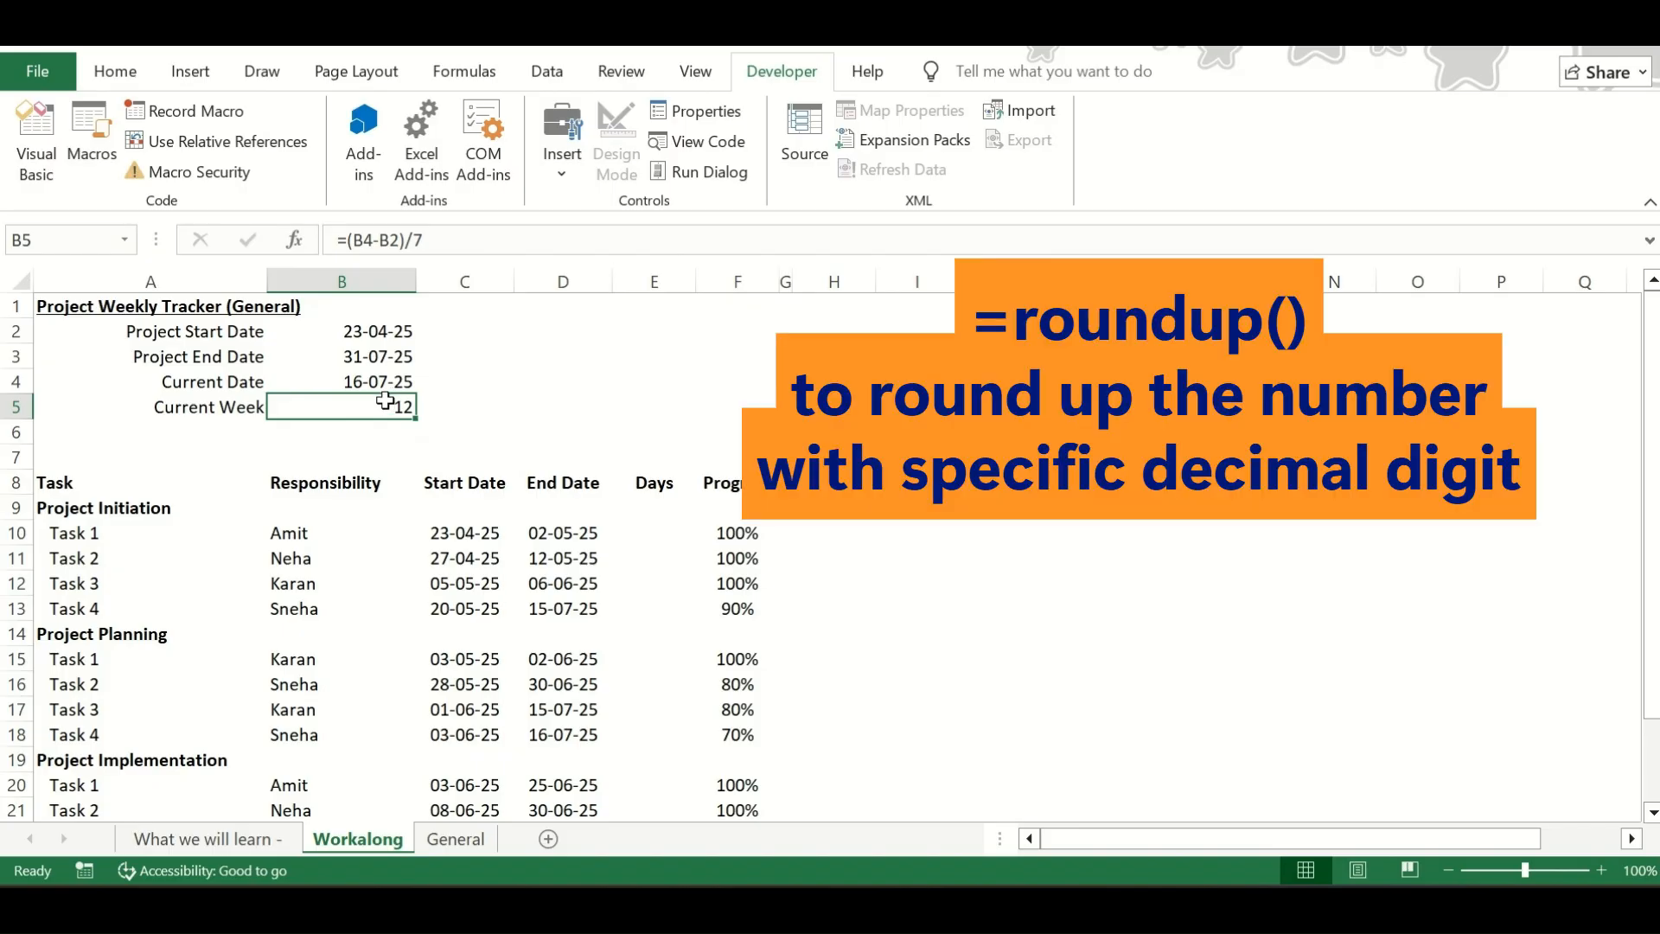
pyautogui.doubleClick(386, 399)
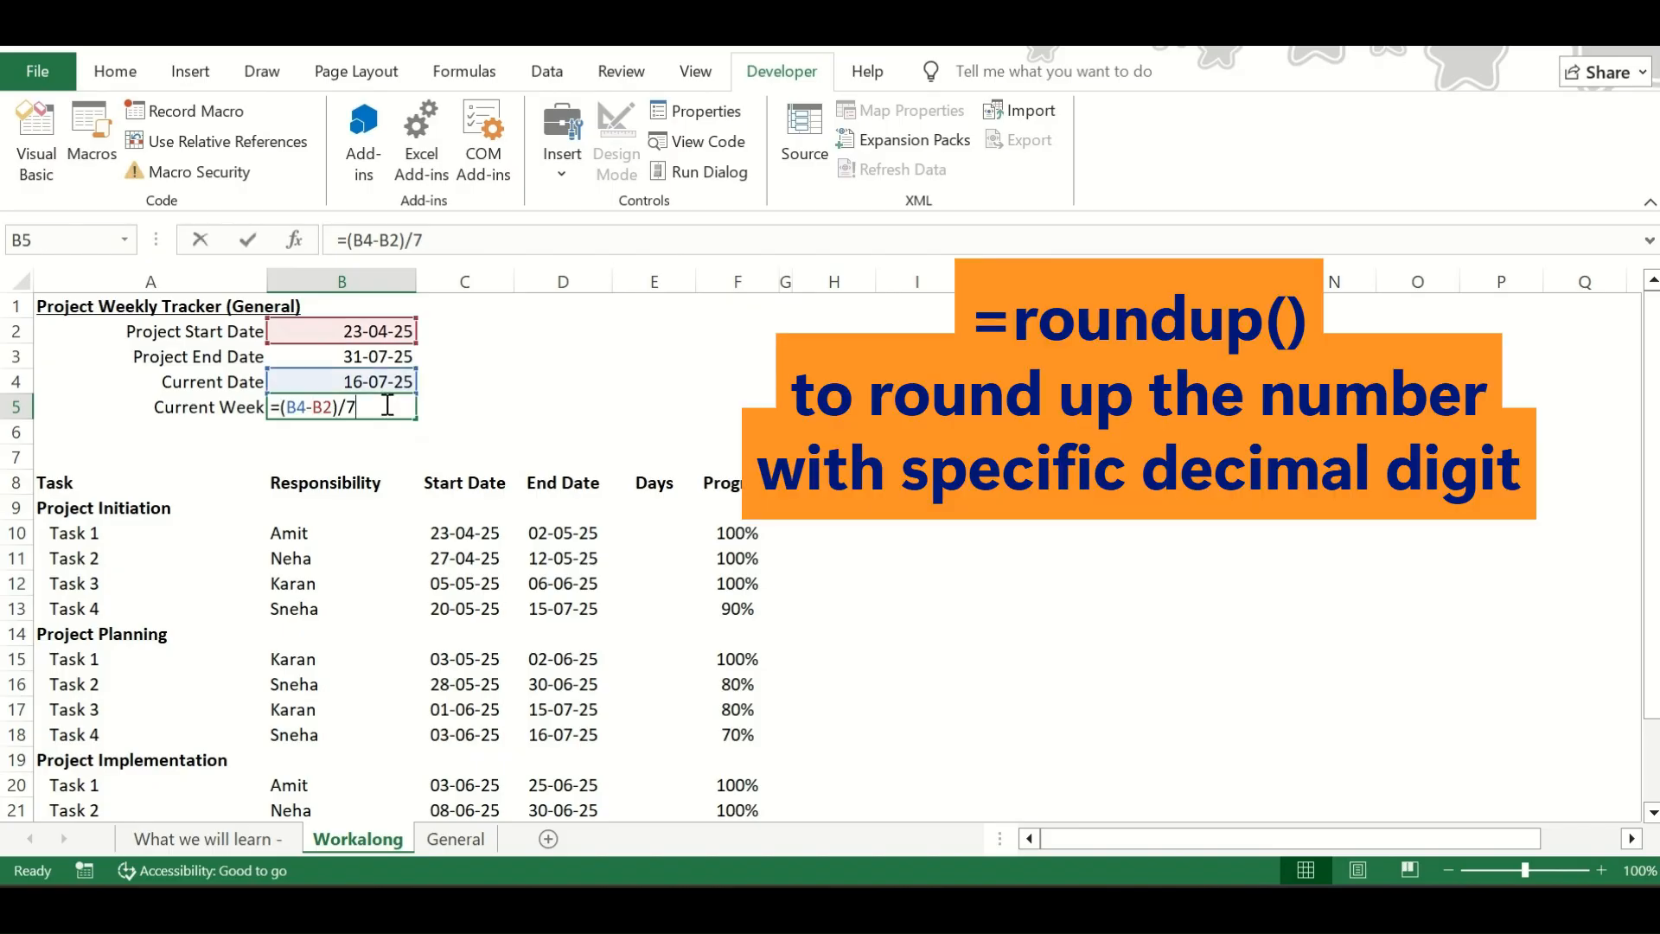
pyautogui.click(286, 406)
pyautogui.write('roundup')
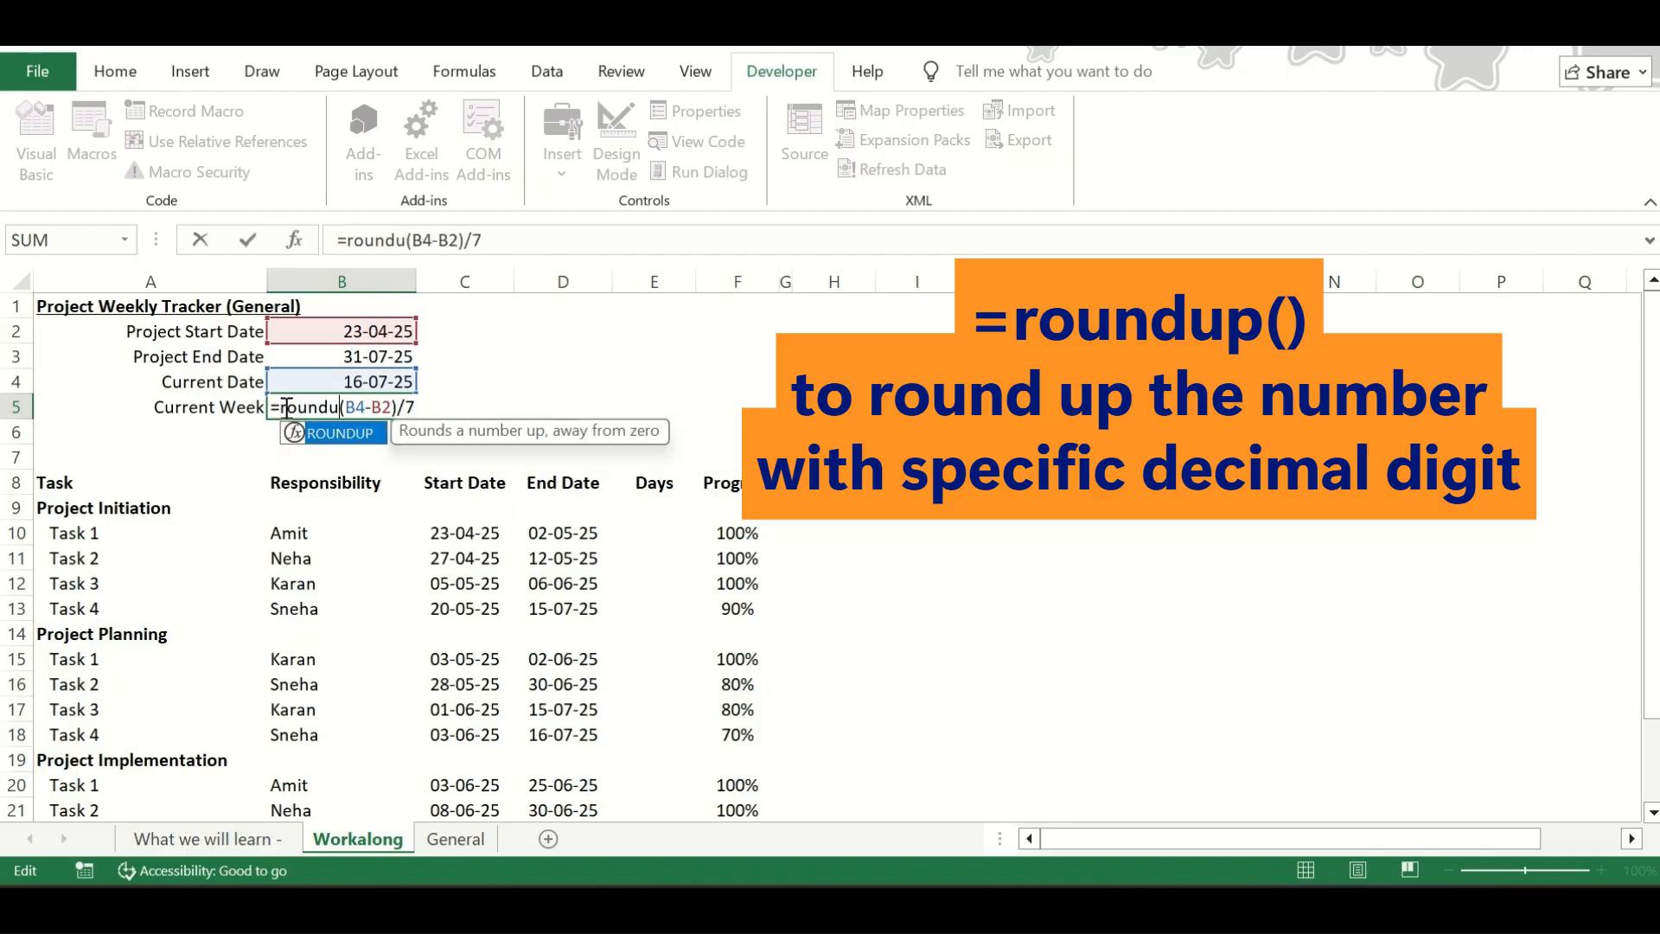
pyautogui.write('(')
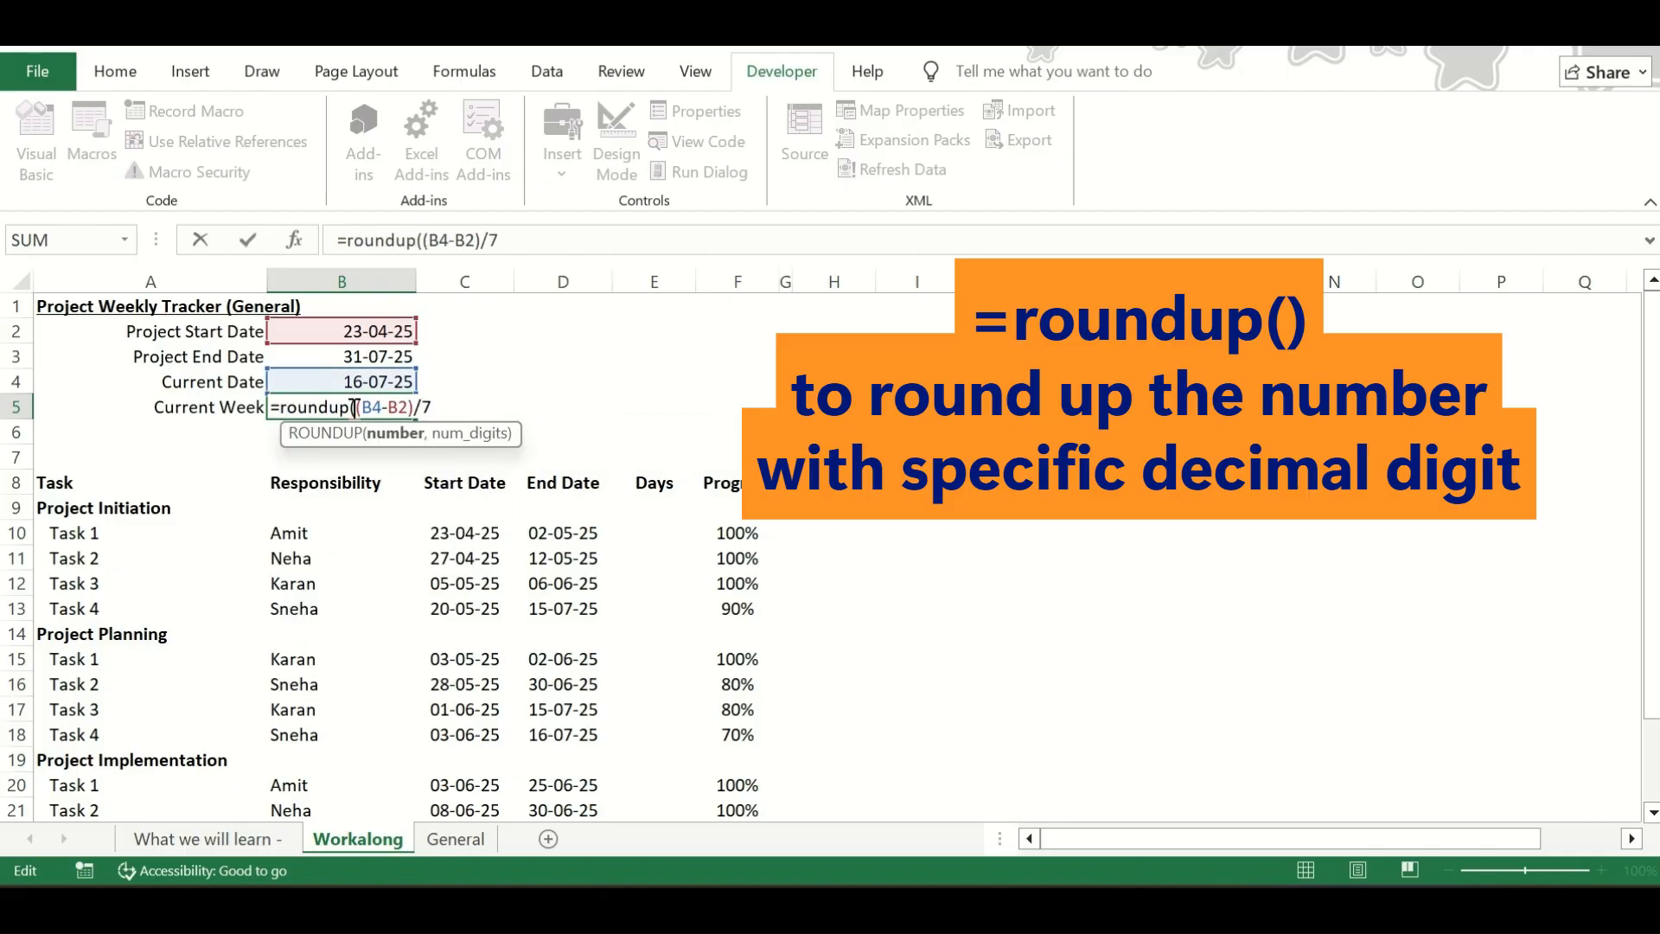
pyautogui.click(446, 407)
pyautogui.write(', 0')
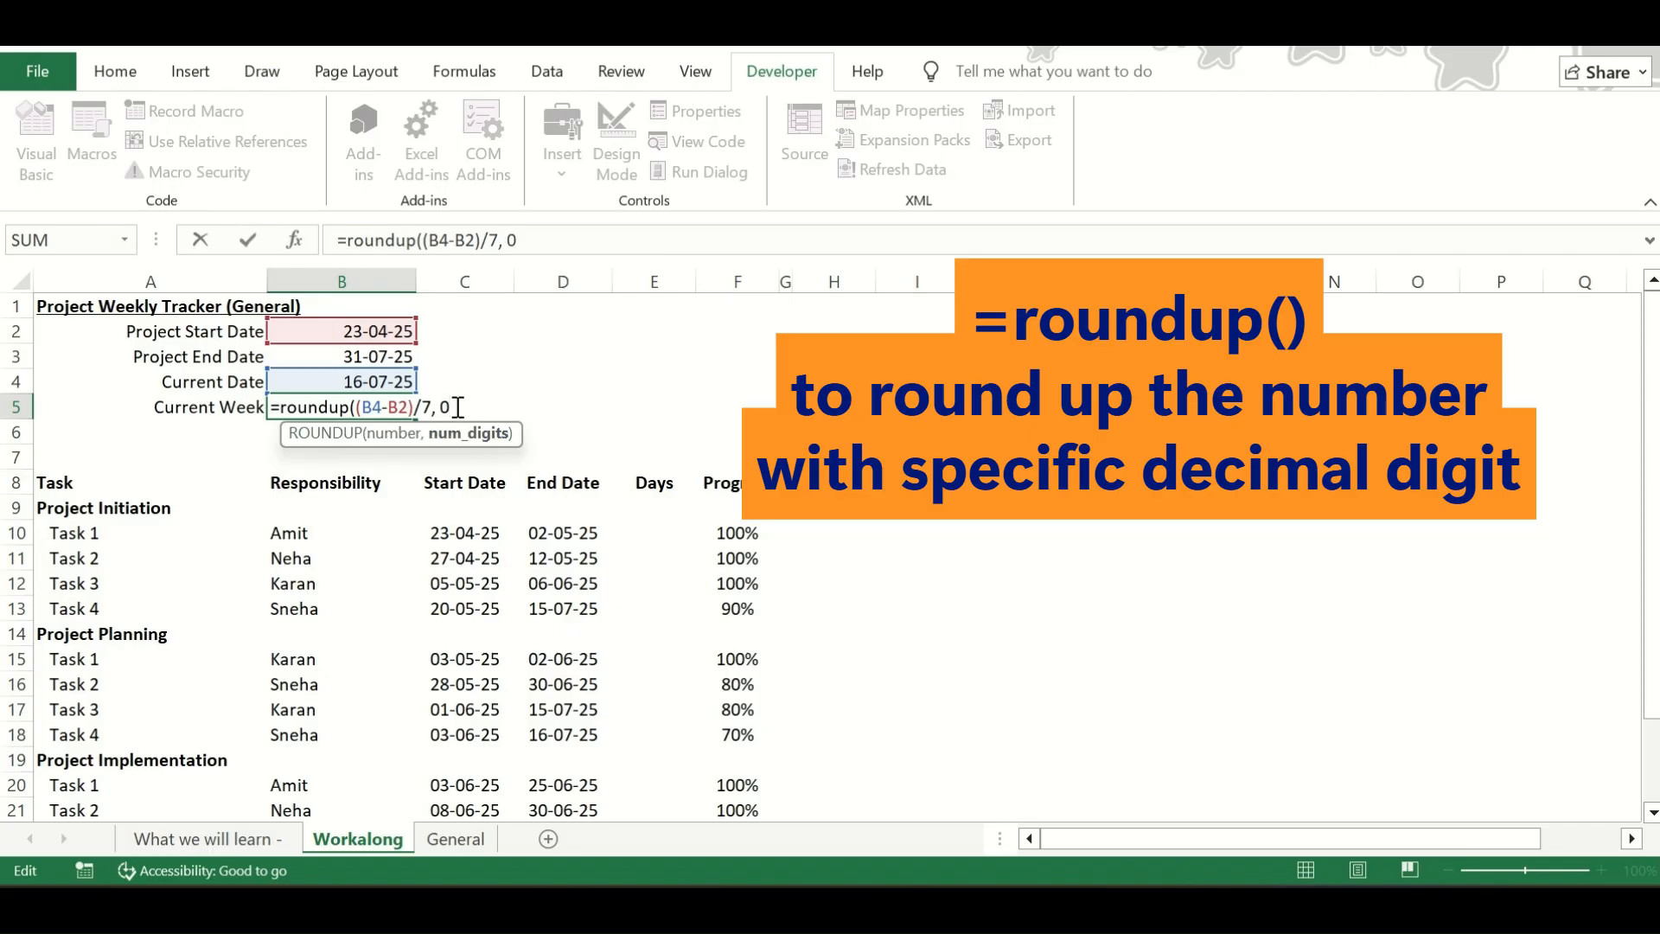
pyautogui.press('Return')
pyautogui.press('Up')
pyautogui.press('Down')
# Calculate the Days for Project Initiation Task 1 in cell E10 with the formula =D10-C10+1
pyautogui.press('Right')
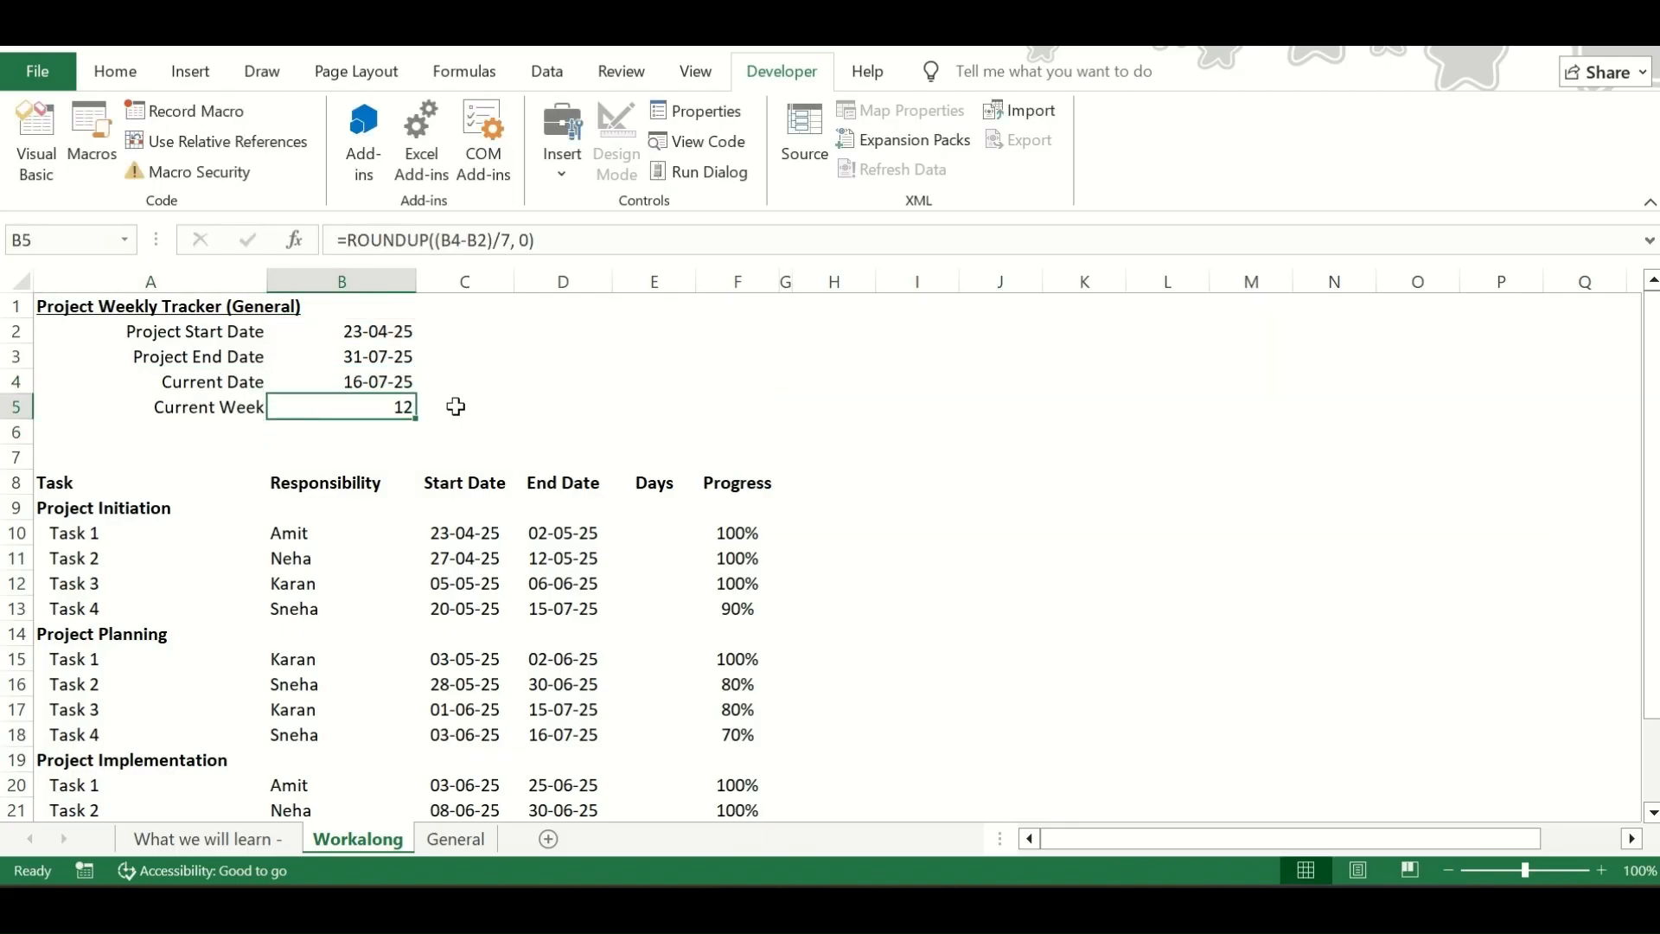
pyautogui.press('Right')
pyautogui.press('Right')
pyautogui.press('Right')
pyautogui.press('Down')
pyautogui.press('Down')
pyautogui.press('Down')
pyautogui.press('Down')
pyautogui.press('Down')
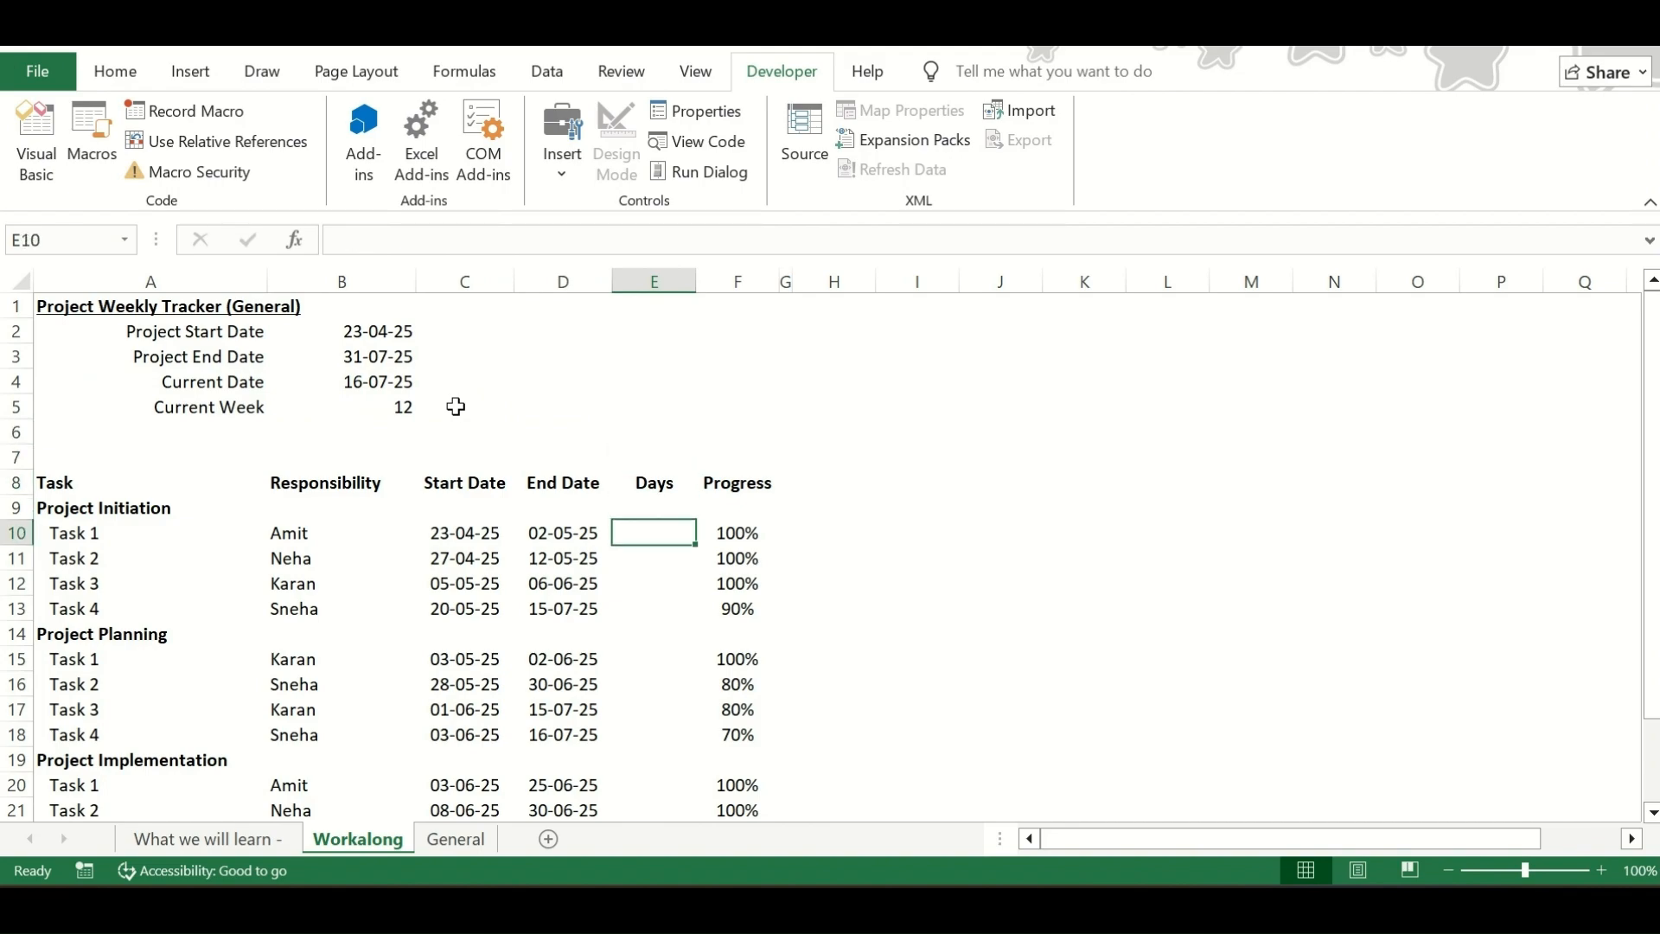
pyautogui.moveTo(458, 534); pyautogui.dragTo(555, 536)
pyautogui.click(651, 535)
pyautogui.write('=')
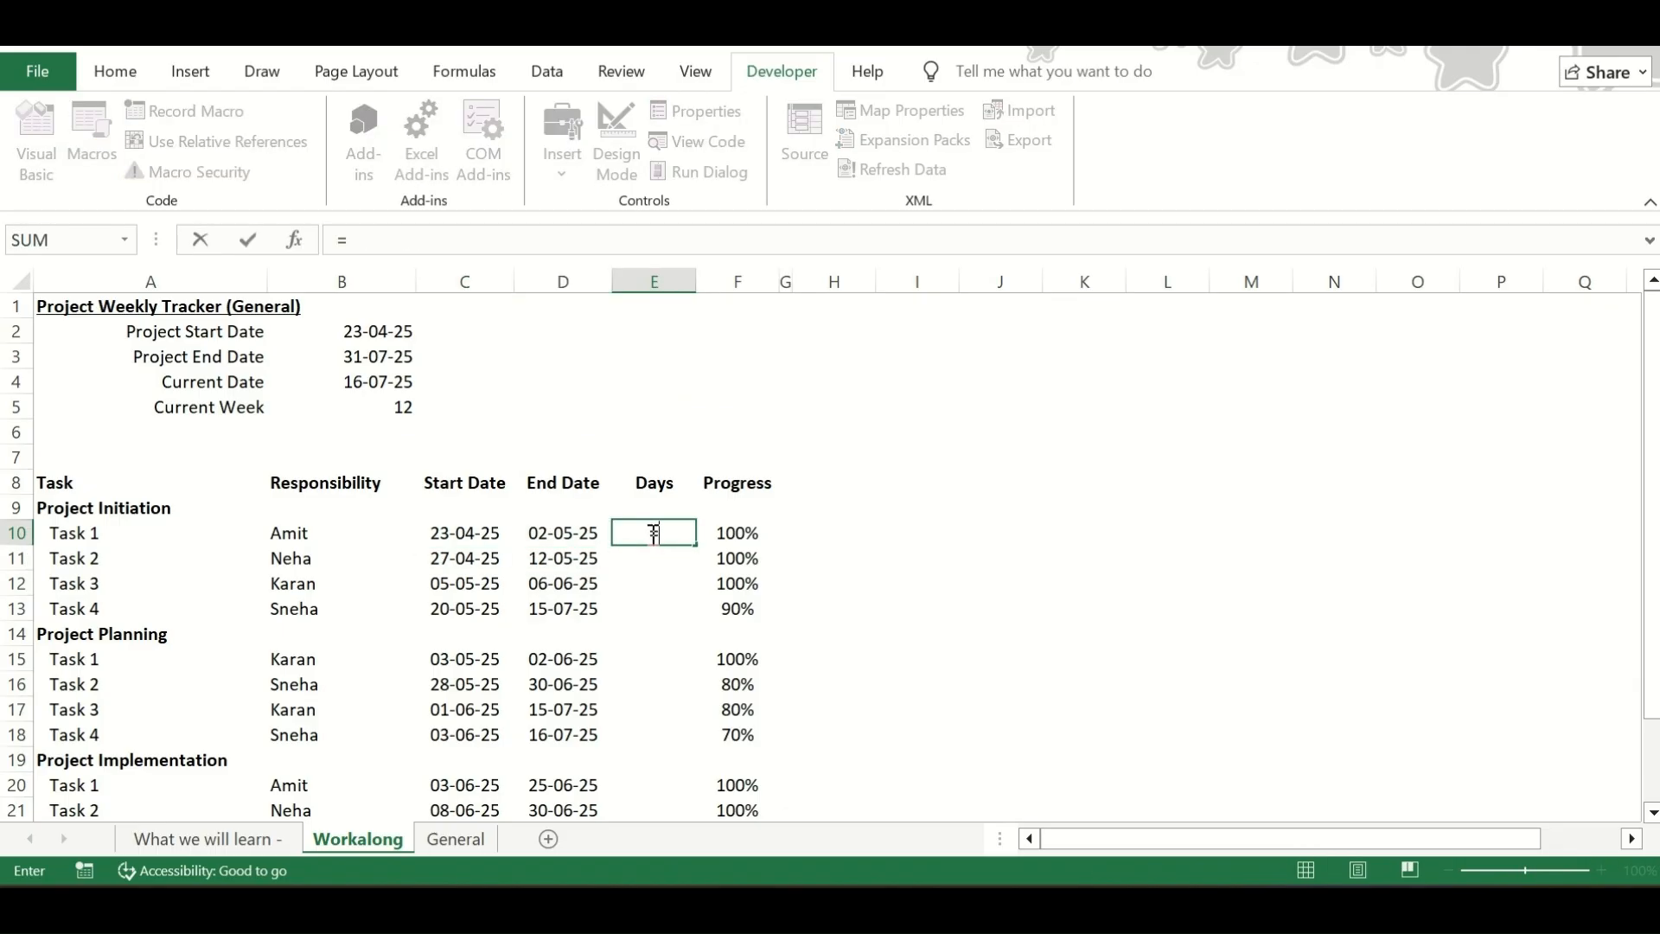
pyautogui.click(566, 534)
pyautogui.write('-')
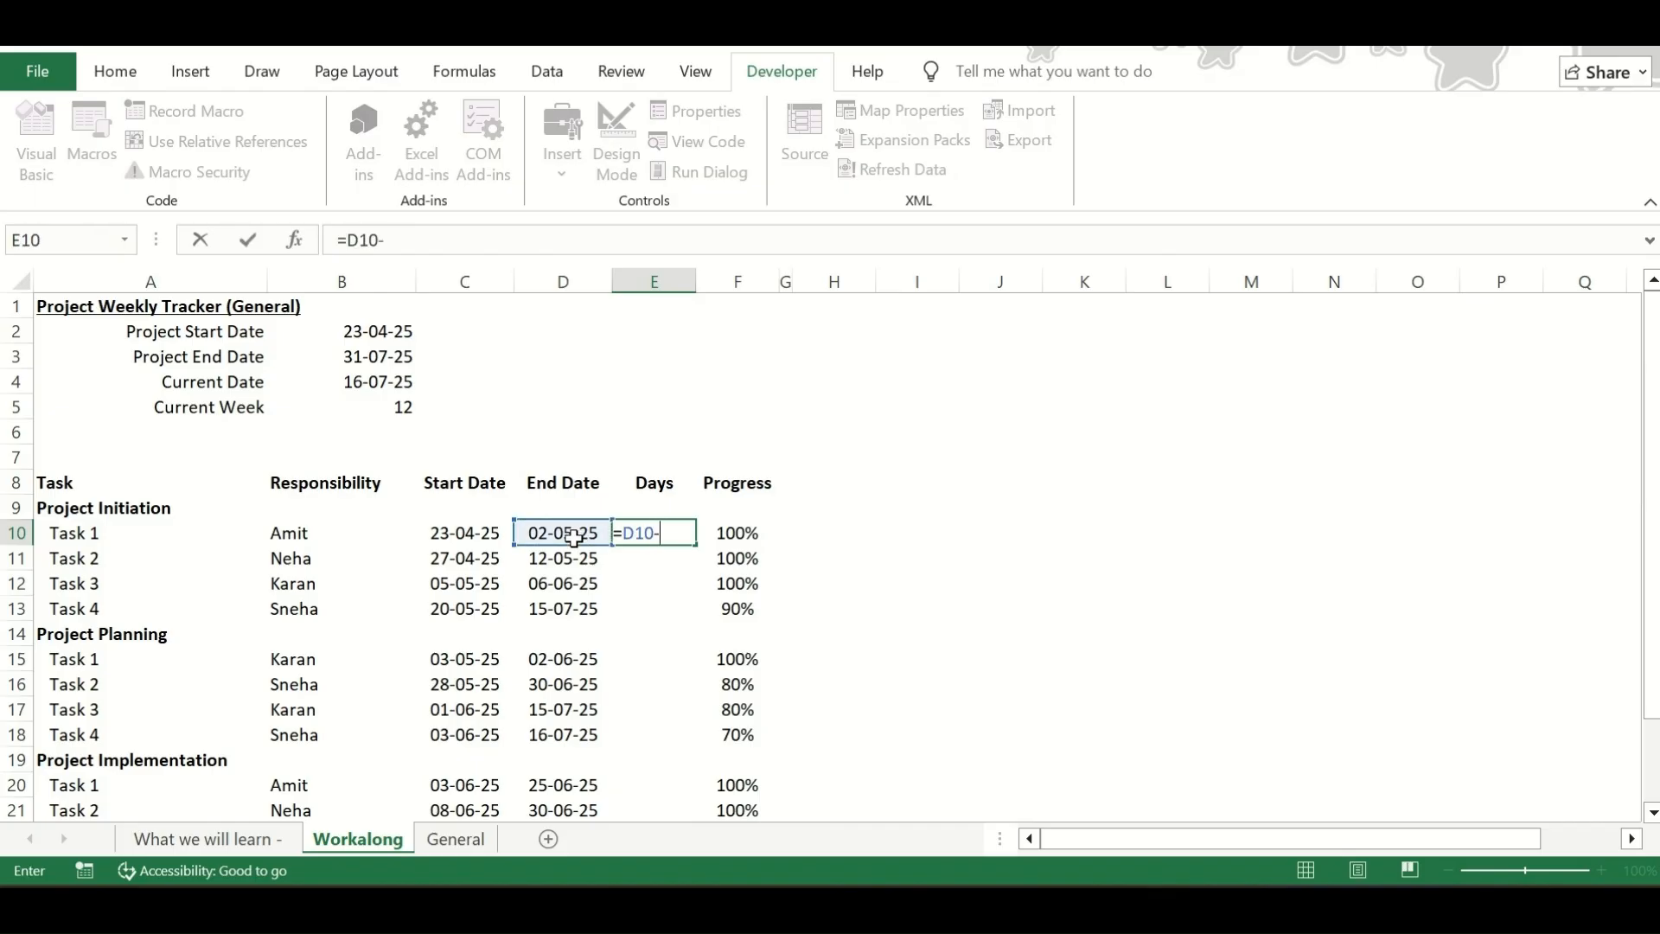
pyautogui.click(459, 534)
pyautogui.write('+1')
pyautogui.press('Return')
pyautogui.press('Up')
pyautogui.moveTo(459, 534); pyautogui.dragTo(578, 534)
# Calculate the working days for Project Initiation Task 1 in cell E10 with the formula =NETWORKDAYS(C10, D10)
pyautogui.click(649, 535)
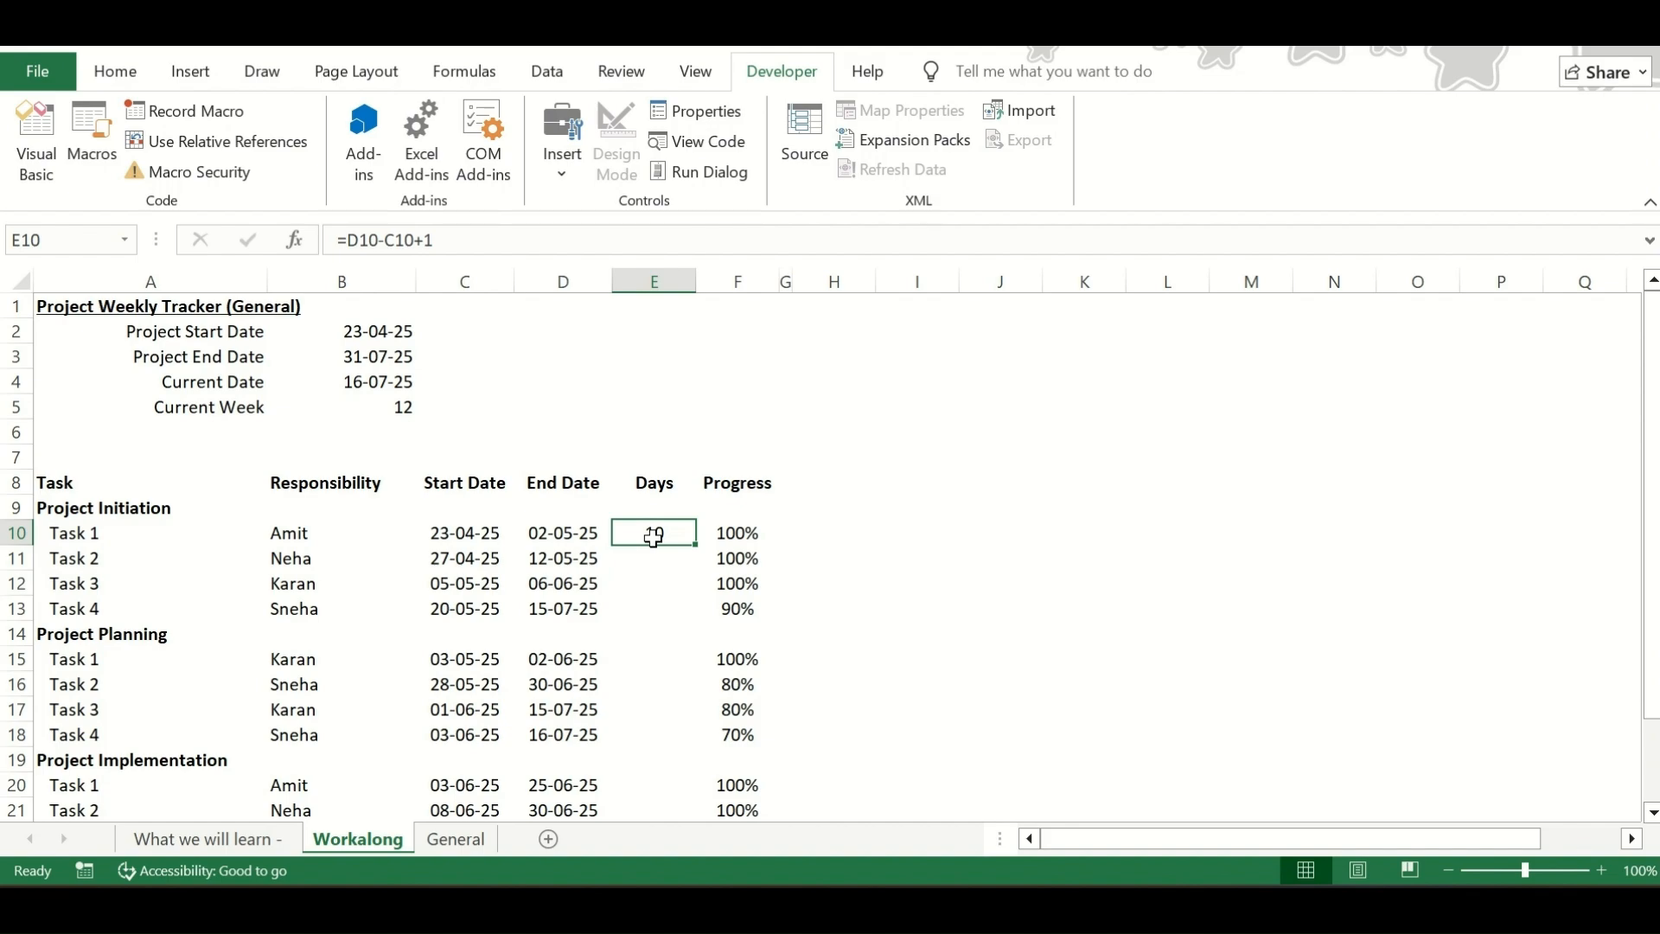
pyautogui.write('=')
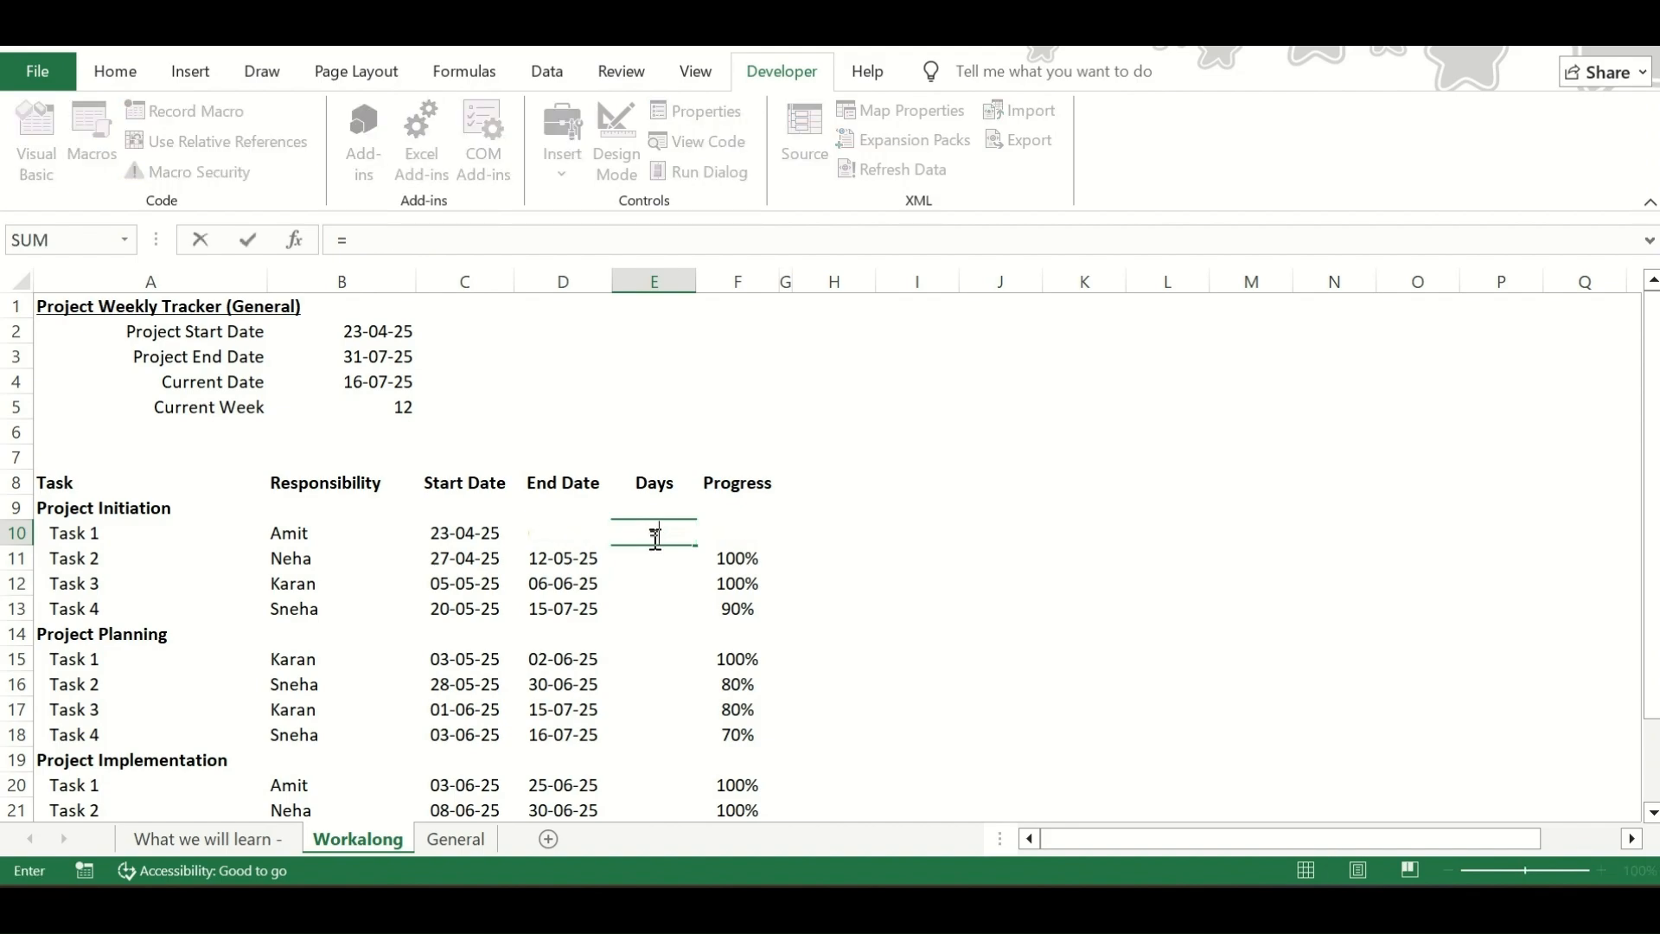
pyautogui.write('net')
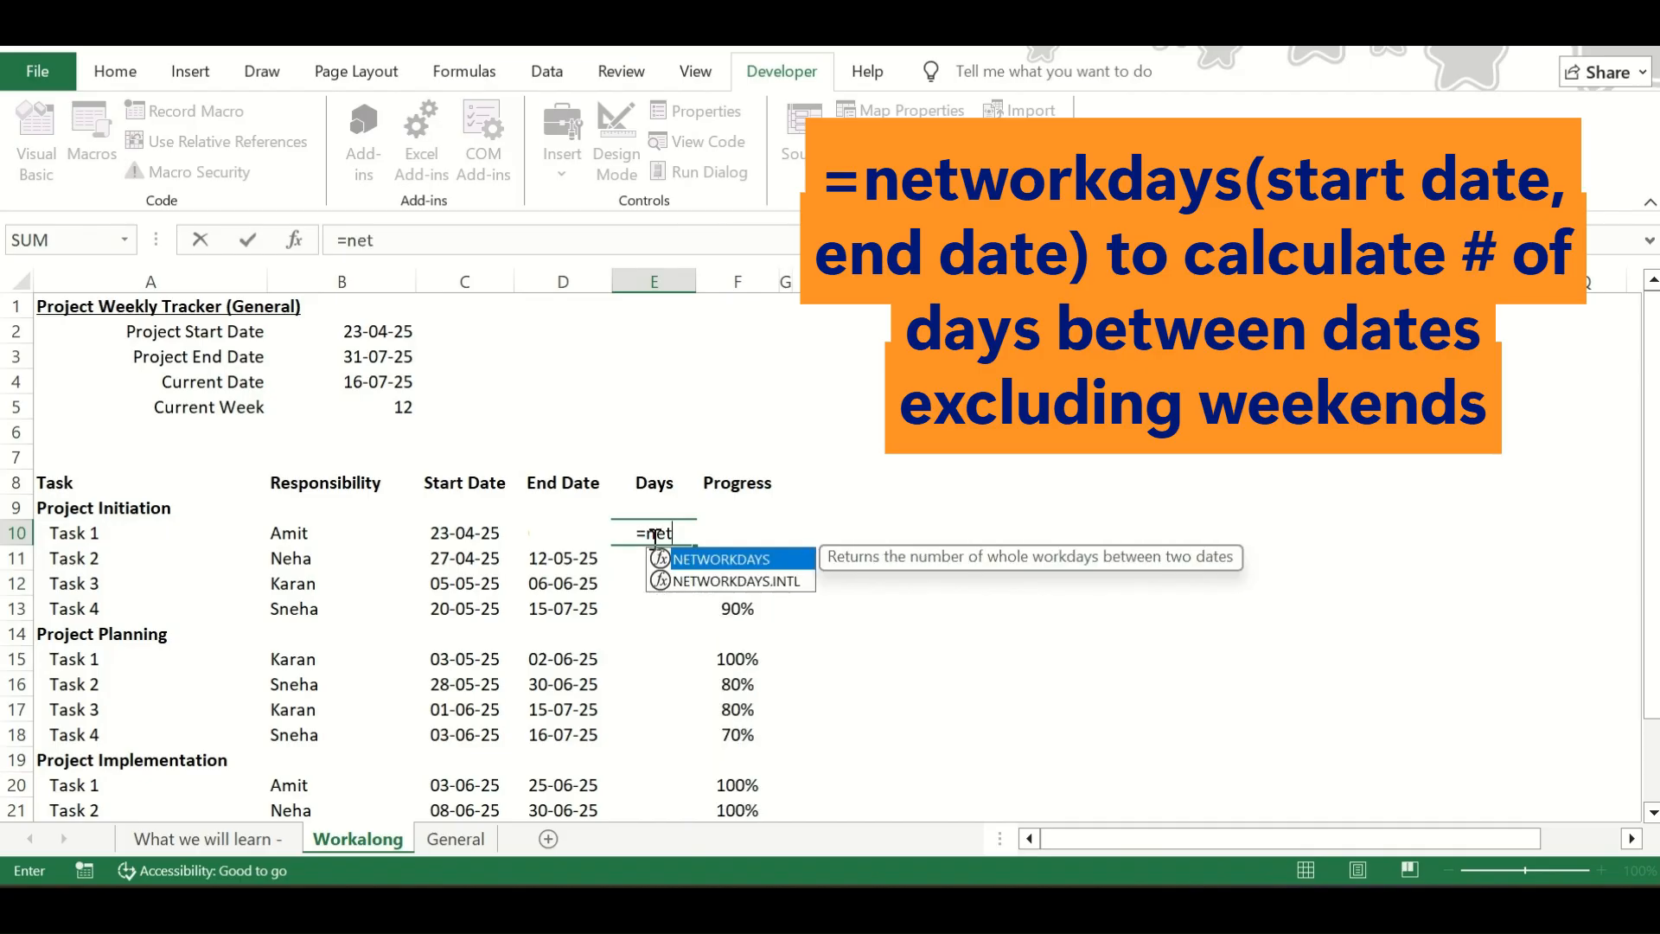
pyautogui.write('workdays(')
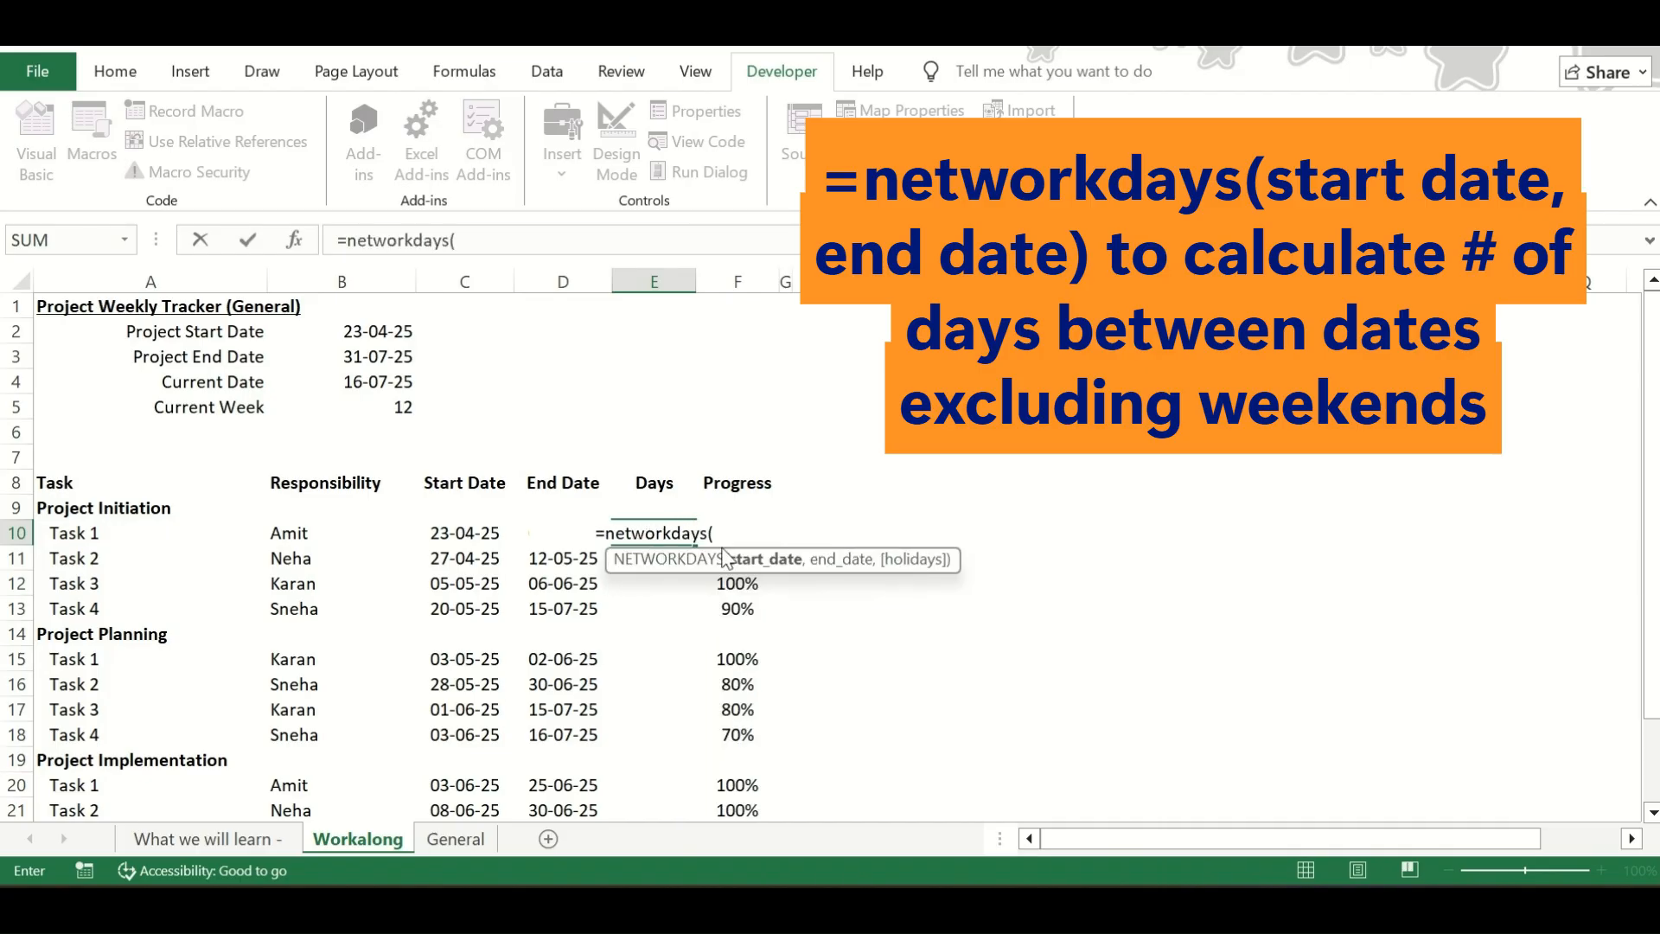
pyautogui.click(465, 535)
pyautogui.write(',')
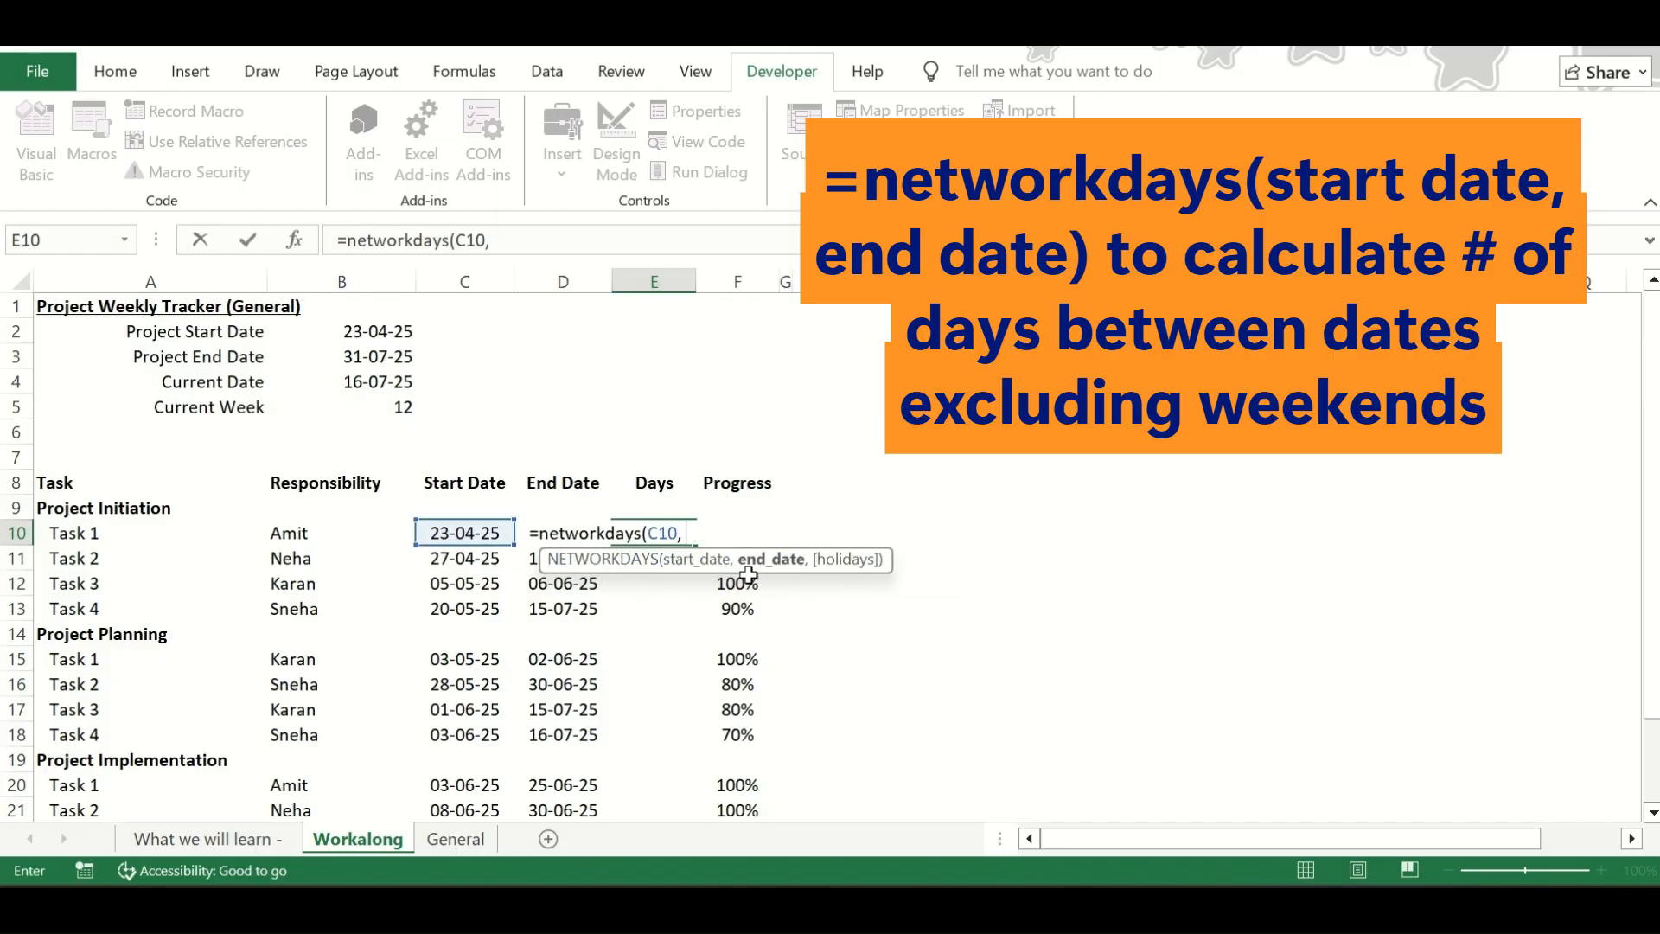
pyautogui.click(530, 534)
pyautogui.click(567, 564)
pyautogui.press('Up')
pyautogui.press('Down')
pyautogui.press('BackSpace')
pyautogui.press('BackSpace')
pyautogui.press('BackSpace')
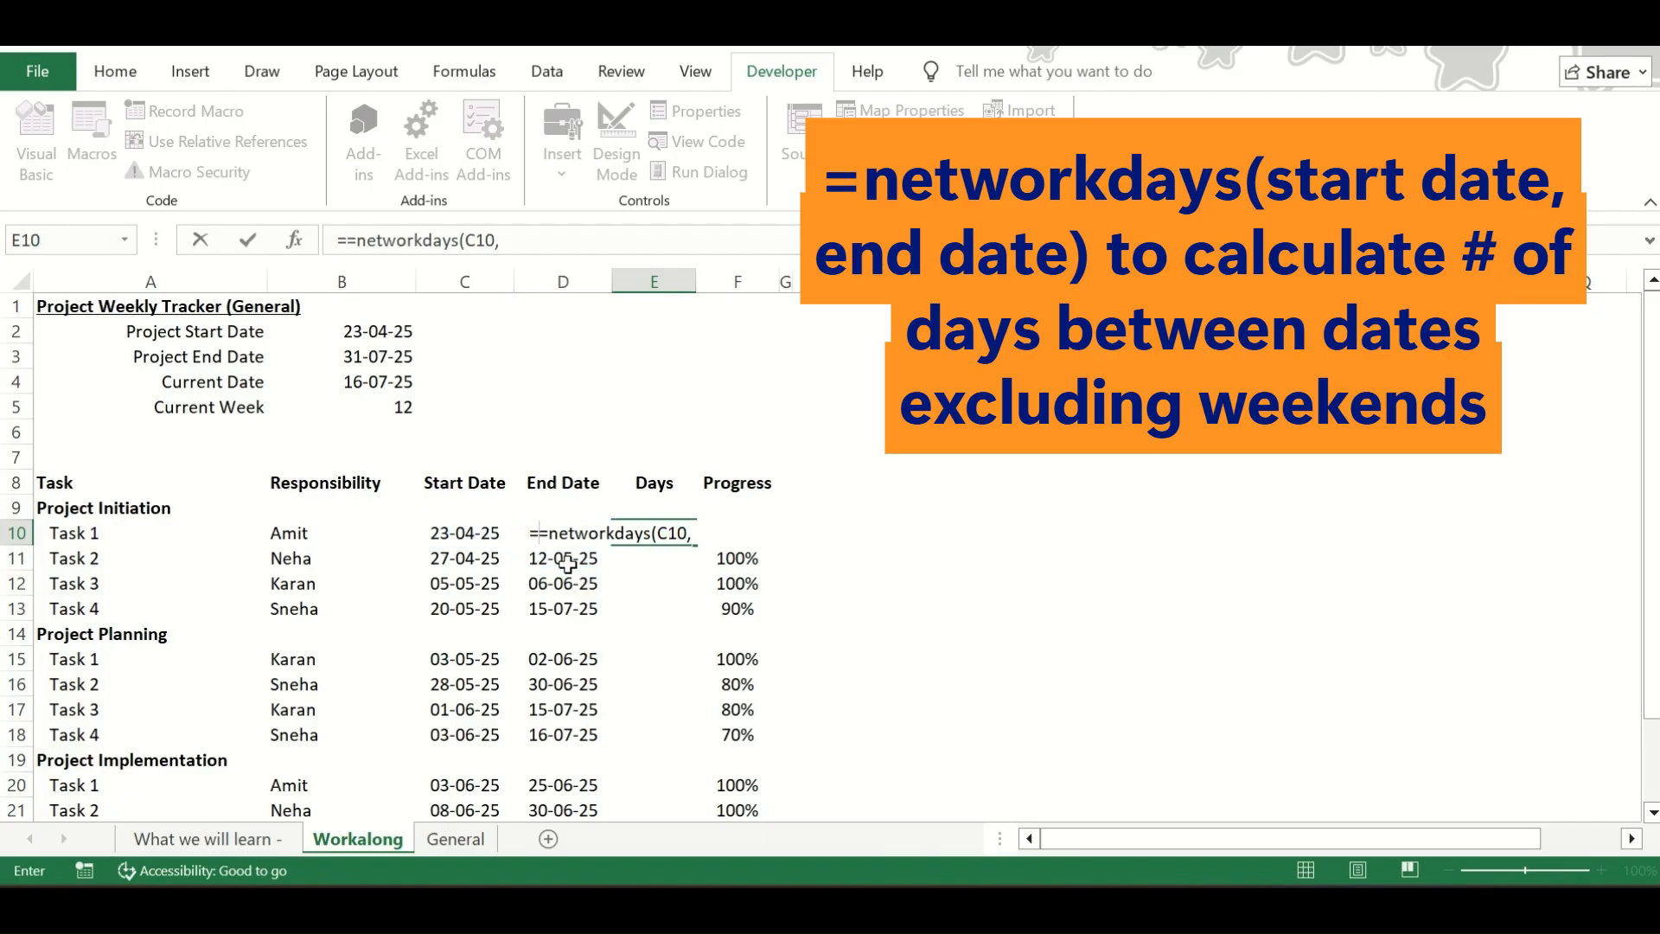
pyautogui.click(694, 534)
pyautogui.write('D10,')
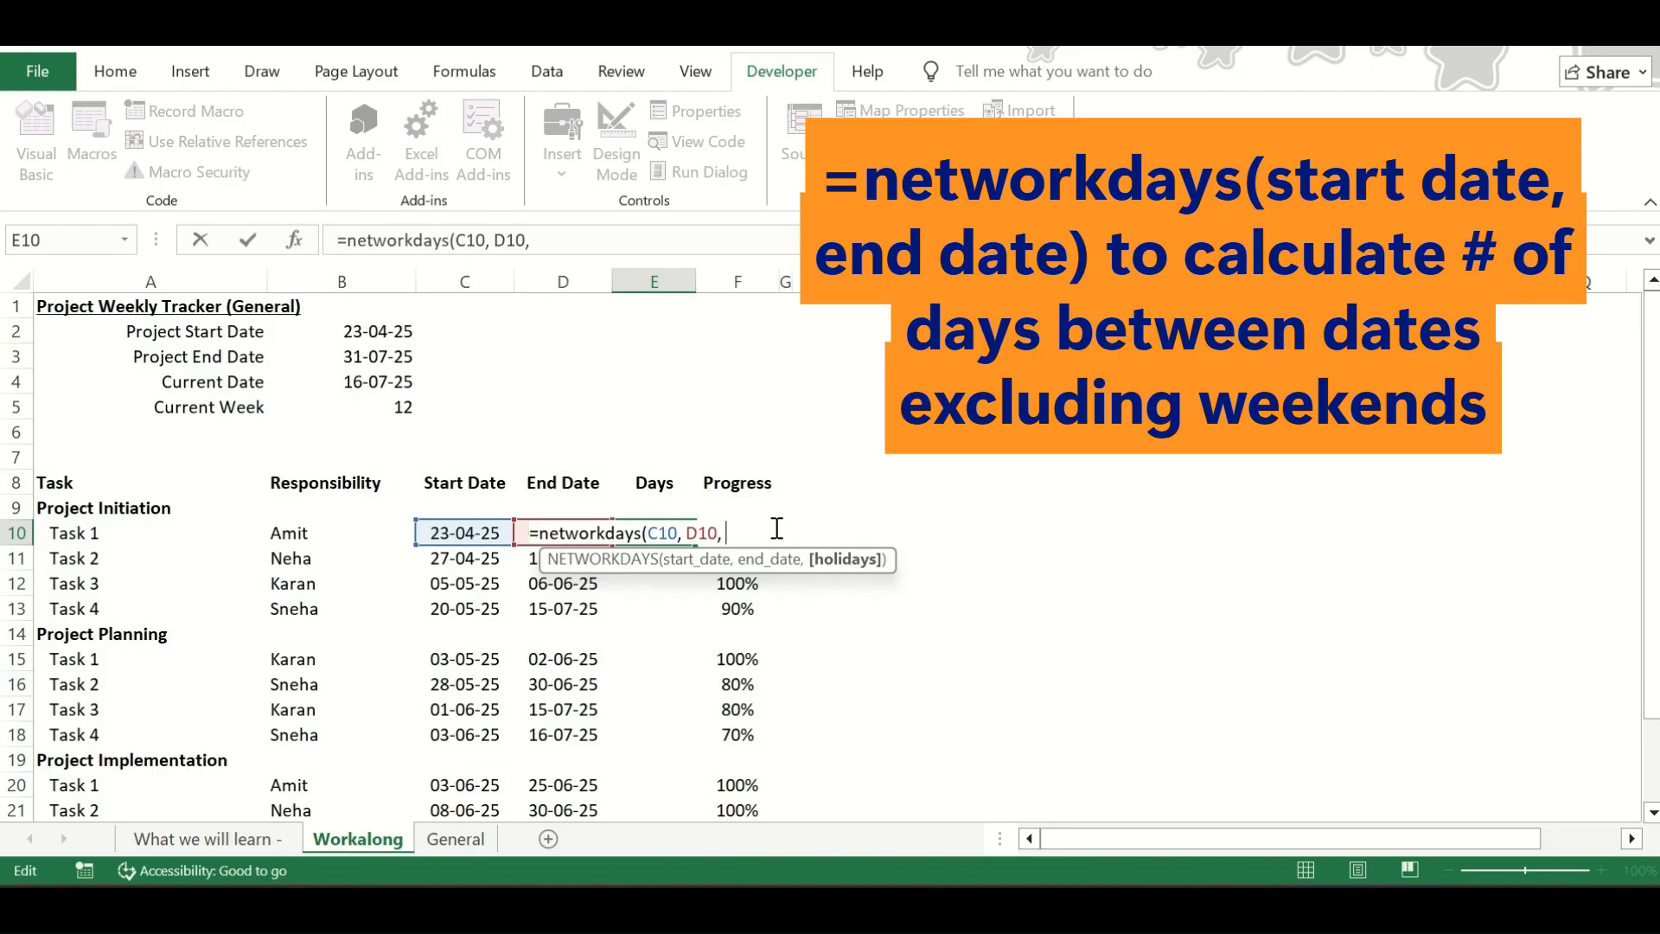
pyautogui.press('BackSpace')
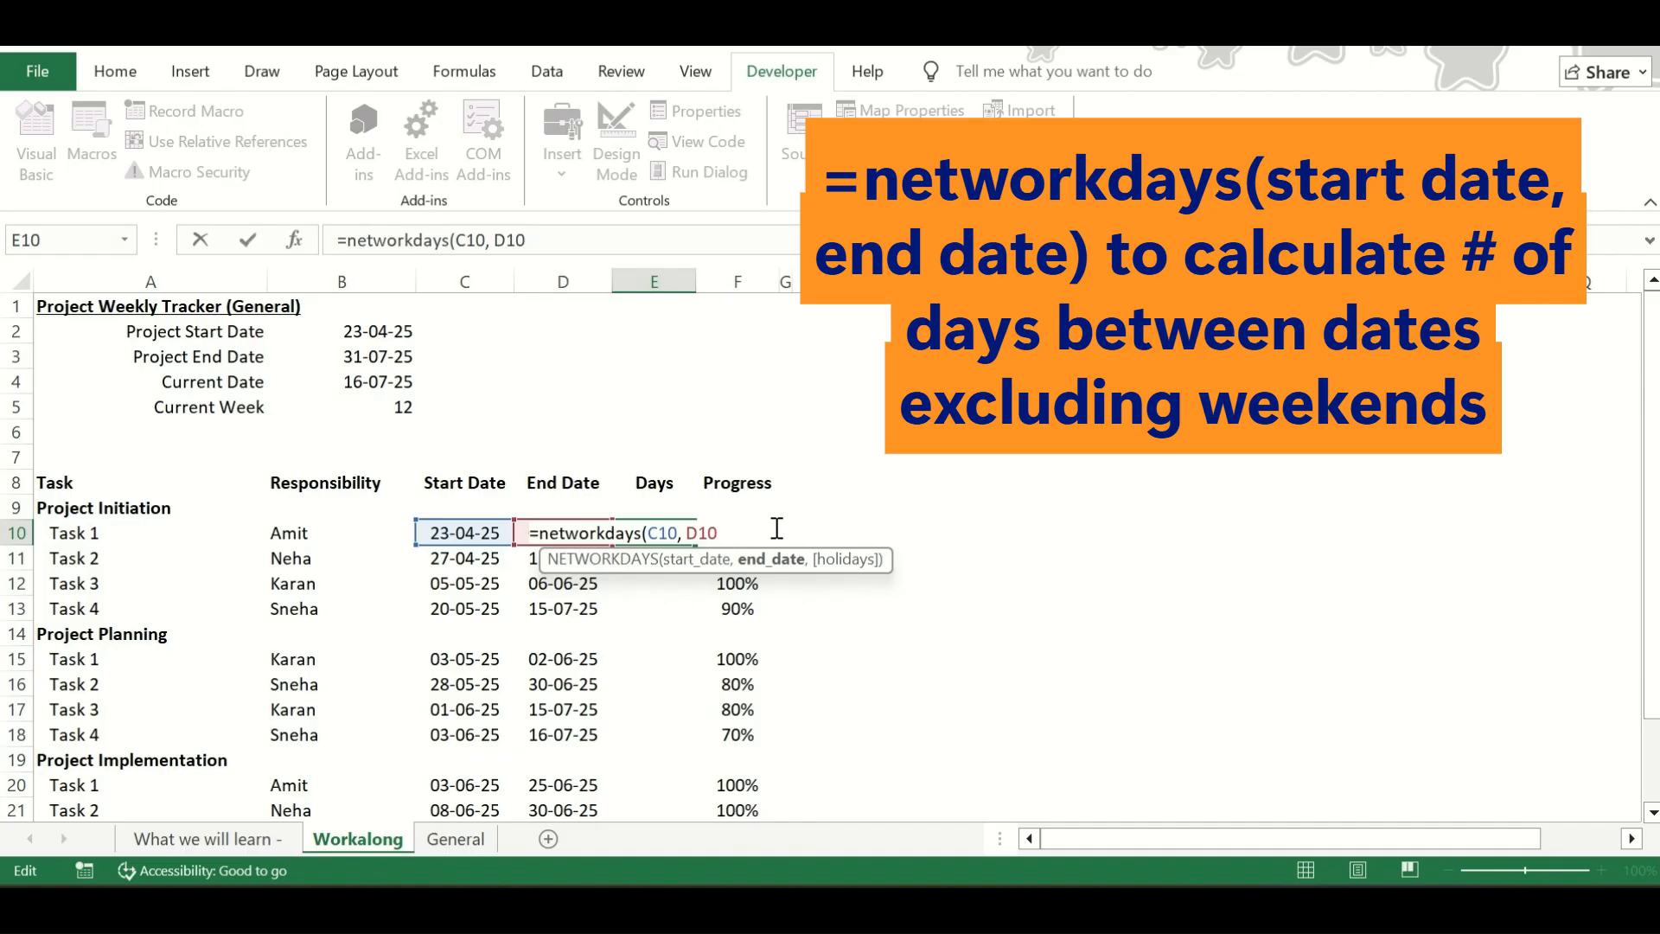
pyautogui.write(')')
pyautogui.press('Return')
pyautogui.press('Up')
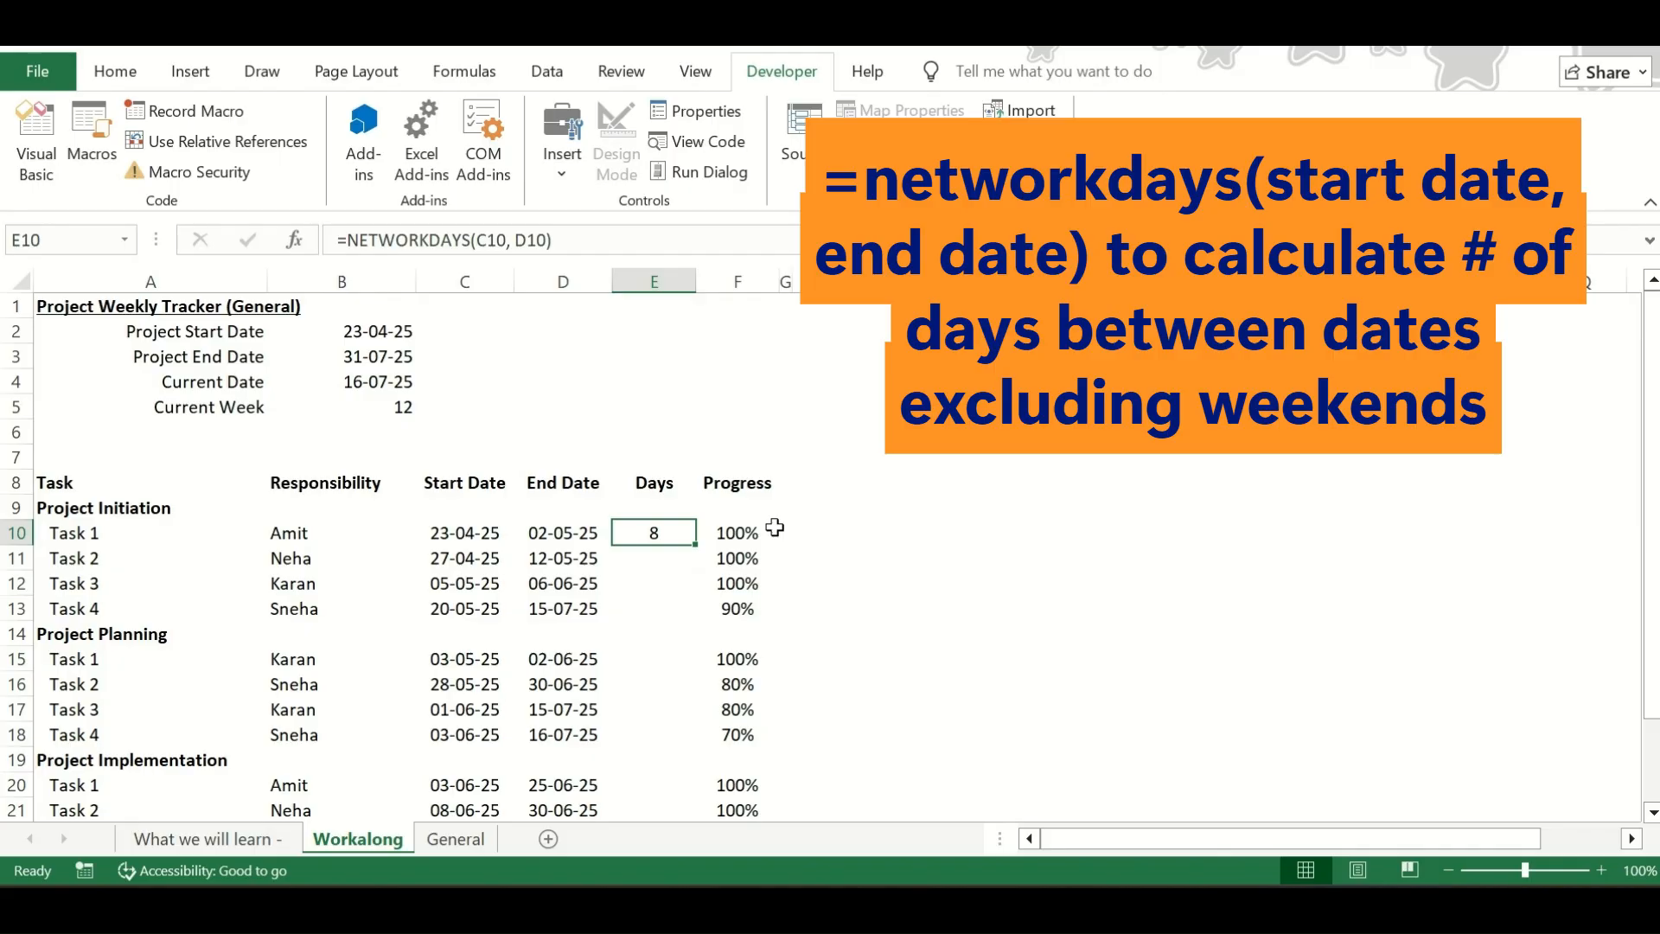
# Fill the NETWORKDAYS formula from E10 down to E13 for the remaining Project Initiation tasks
pyautogui.hotkey('shift', 'Down')
pyautogui.hotkey('shift', 'Down')
pyautogui.hotkey('shift', 'Down')
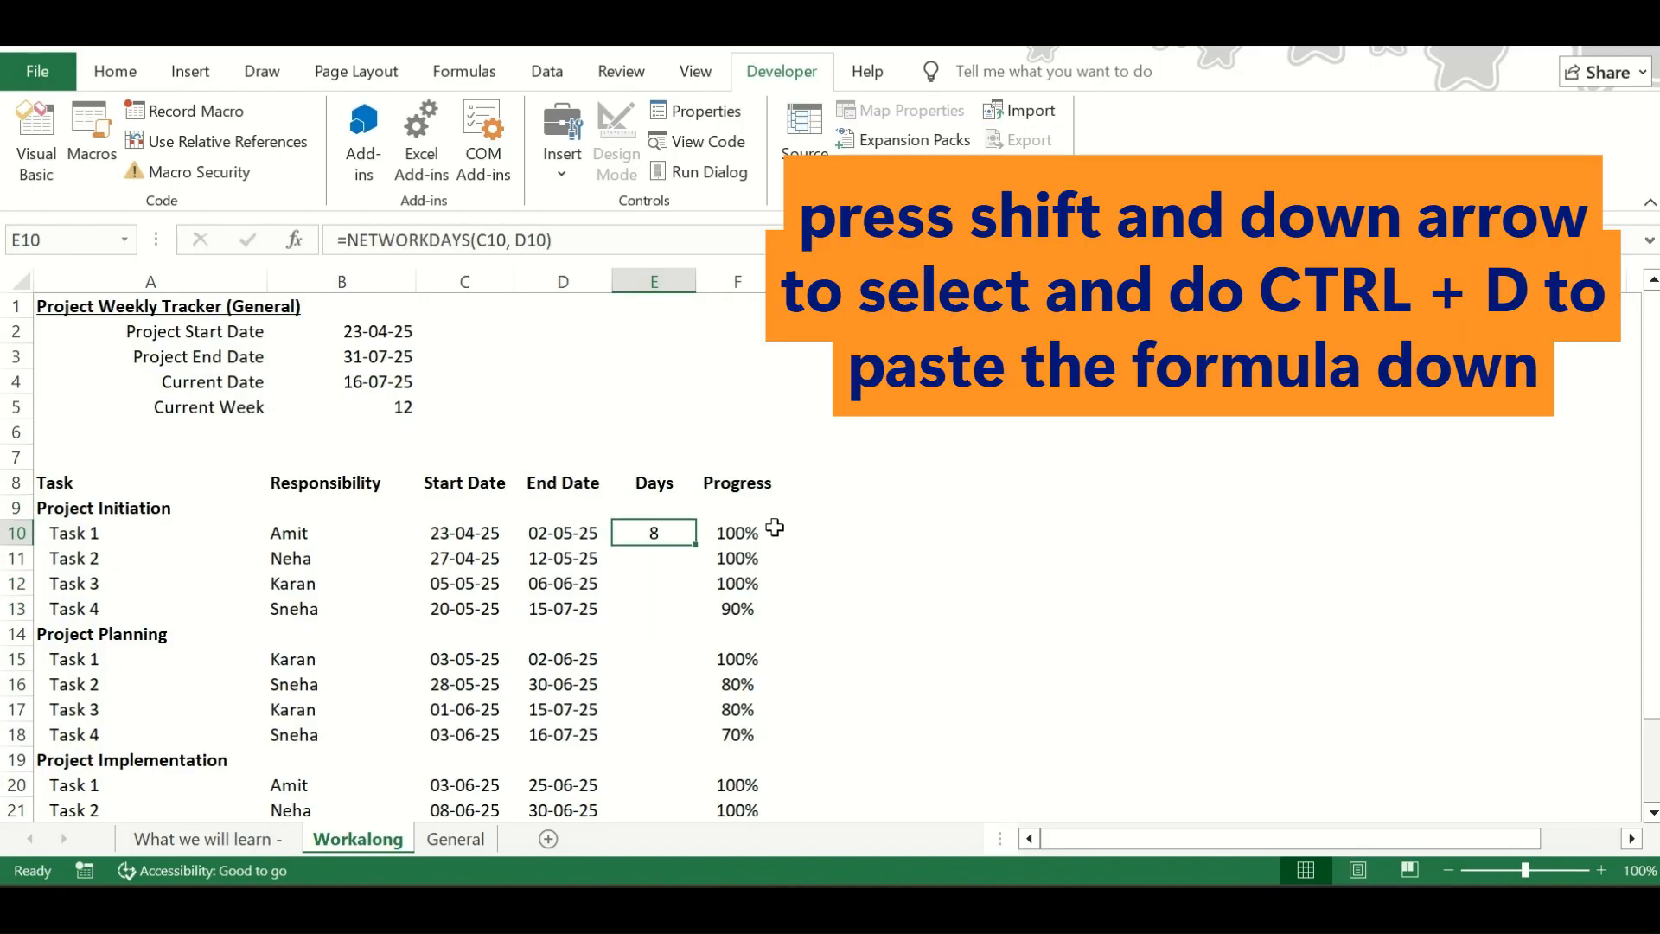
pyautogui.hotkey('shift', 'Down')
pyautogui.hotkey('shift', 'Down')
pyautogui.hotkey('shift', 'Down')
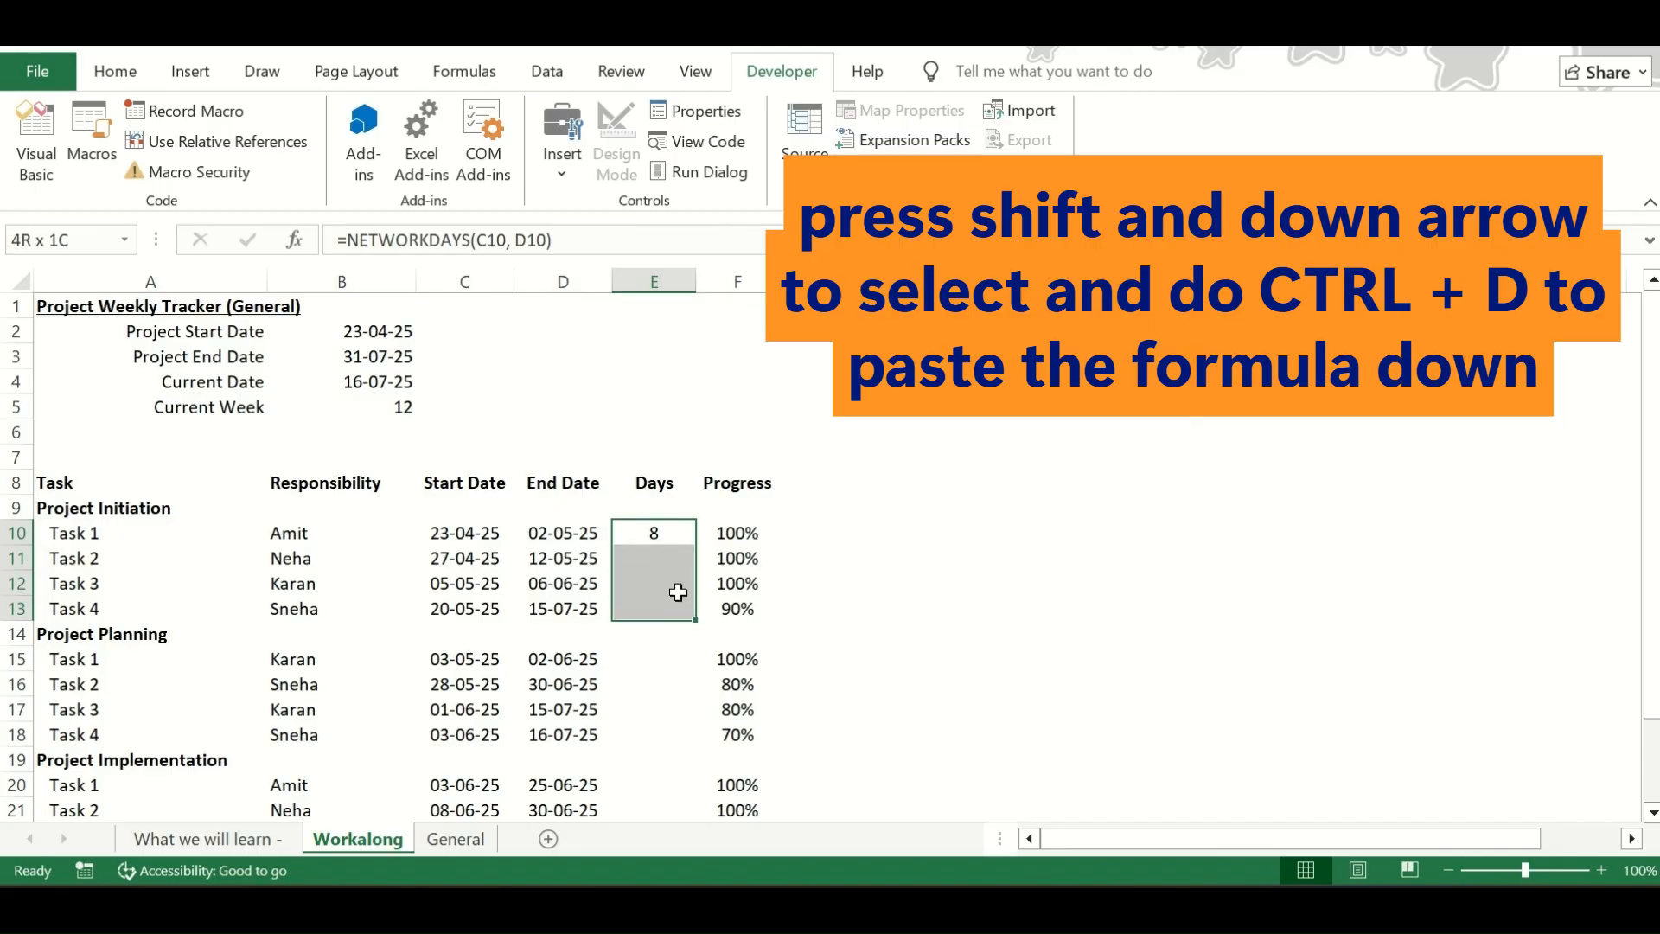
pyautogui.hotkey('ctrl', 'd')
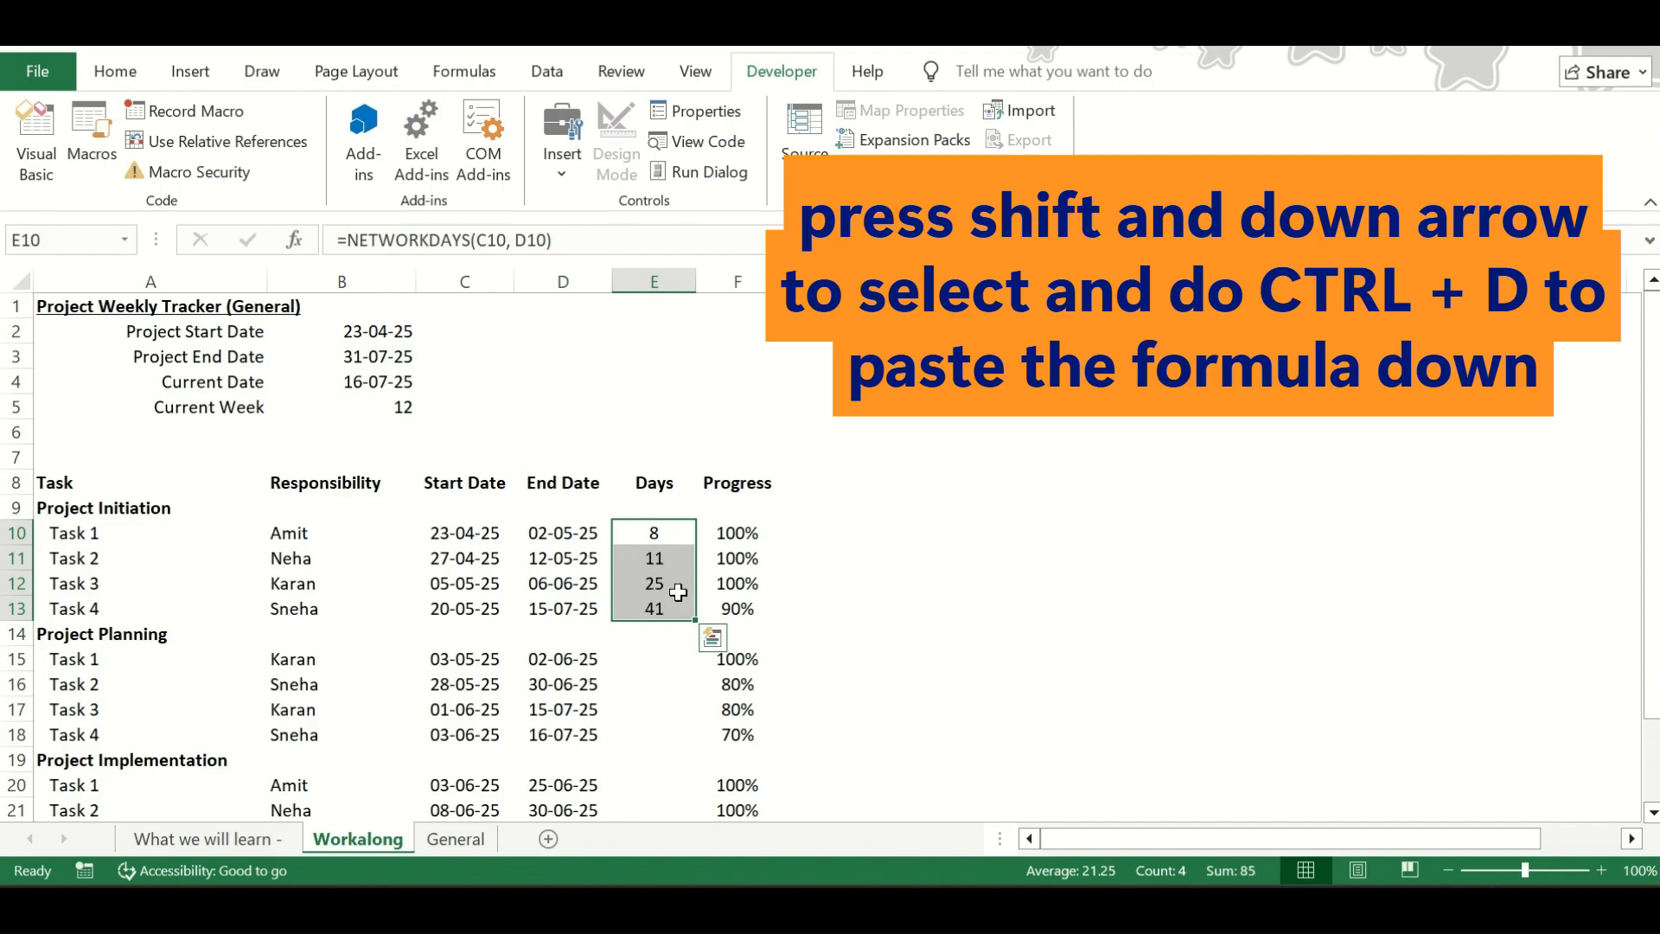
# Copy the Days formula from E13 into E15:E18 for the Project Planning tasks
pyautogui.press('Down')
pyautogui.press('Down')
pyautogui.press('Down')
pyautogui.hotkey('ctrl', 'c')
pyautogui.press('Down')
pyautogui.press('Down')
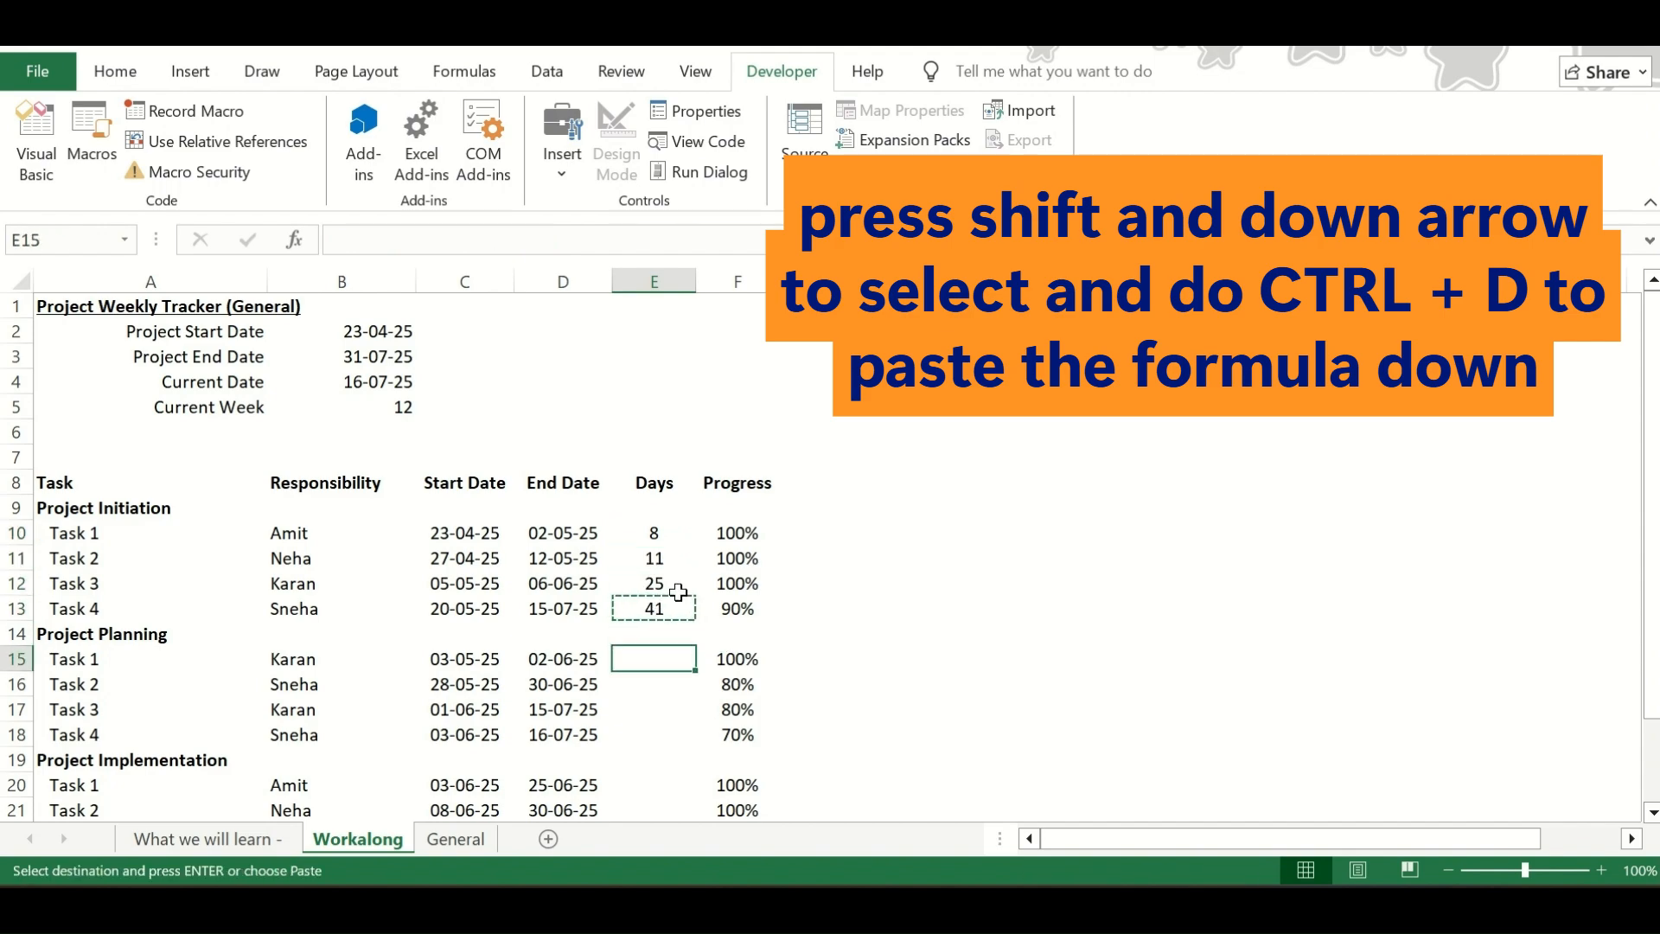
pyautogui.hotkey('shift', 'Down')
pyautogui.hotkey('shift', 'Down')
pyautogui.hotkey('shift', 'Down')
pyautogui.hotkey('ctrl', 'v')
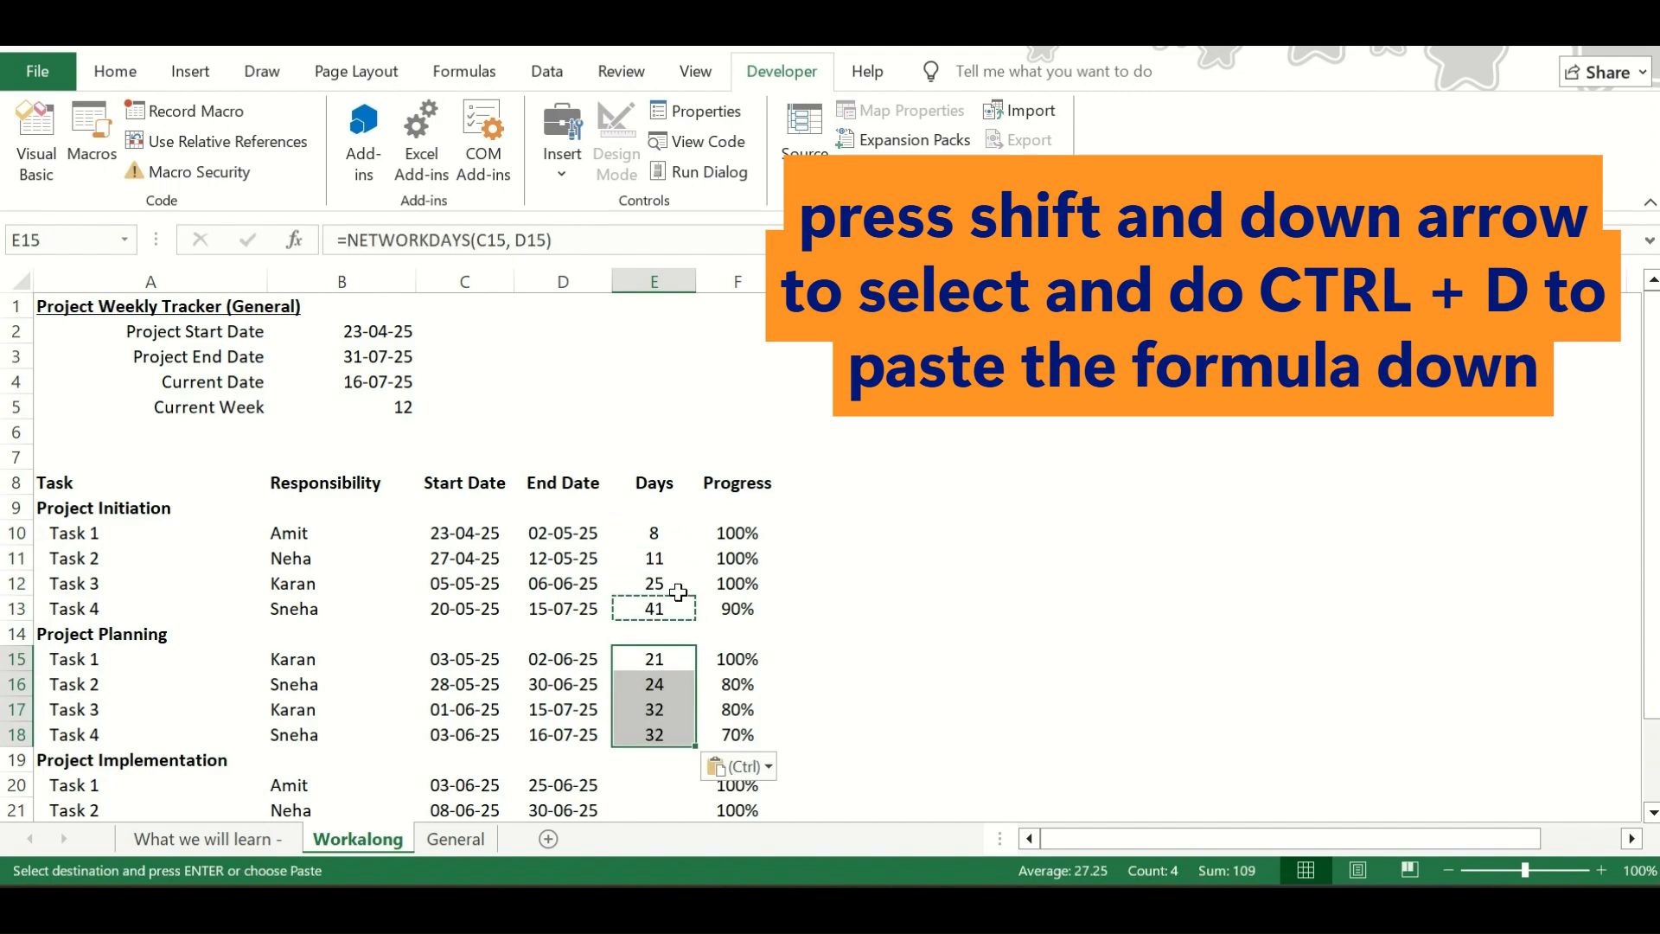
pyautogui.press('Down')
pyautogui.press('Down')
pyautogui.press('Down')
pyautogui.press('Down')
pyautogui.press('Down')
pyautogui.press('Down')
pyautogui.press('Up')
pyautogui.press('Up')
pyautogui.press('Up')
pyautogui.hotkey('ctrl', 'c')
pyautogui.press('Down')
pyautogui.press('Down')
pyautogui.press('Down')
pyautogui.press('Down')
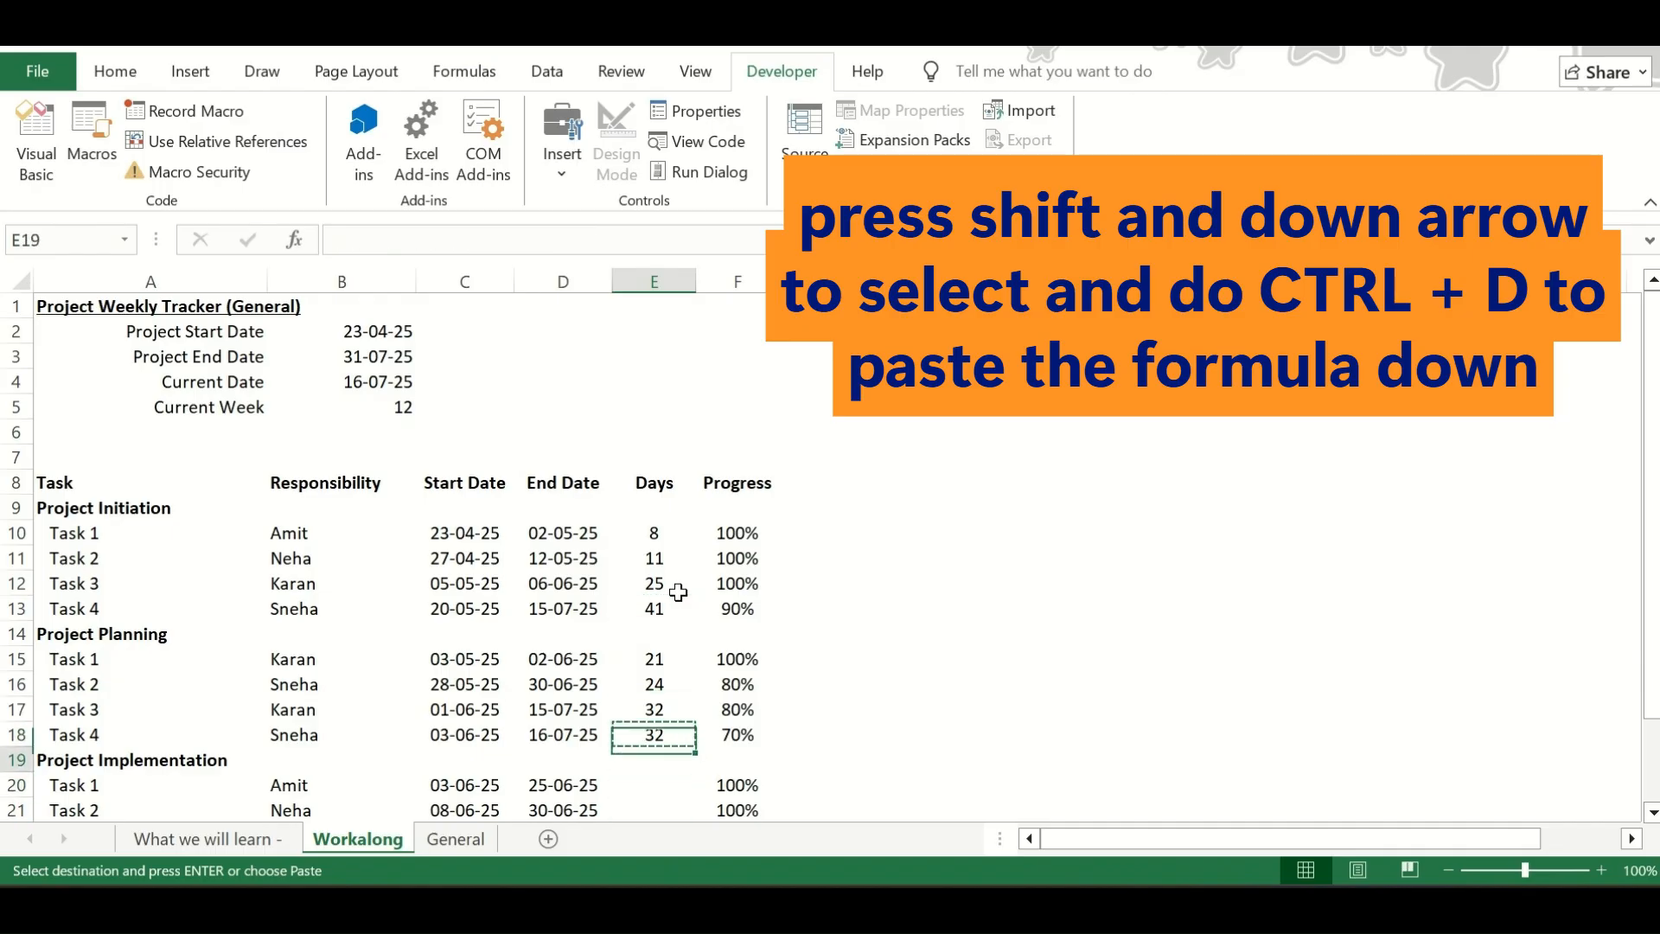
pyautogui.press('Up')
pyautogui.press('Up')
pyautogui.hotkey('shift', 'Down')
pyautogui.hotkey('shift', 'Down')
pyautogui.hotkey('shift', 'Down')
pyautogui.hotkey('shift', 'Down')
pyautogui.hotkey('shift', 'Up')
pyautogui.hotkey('shift', 'Up')
pyautogui.hotkey('shift', 'Up')
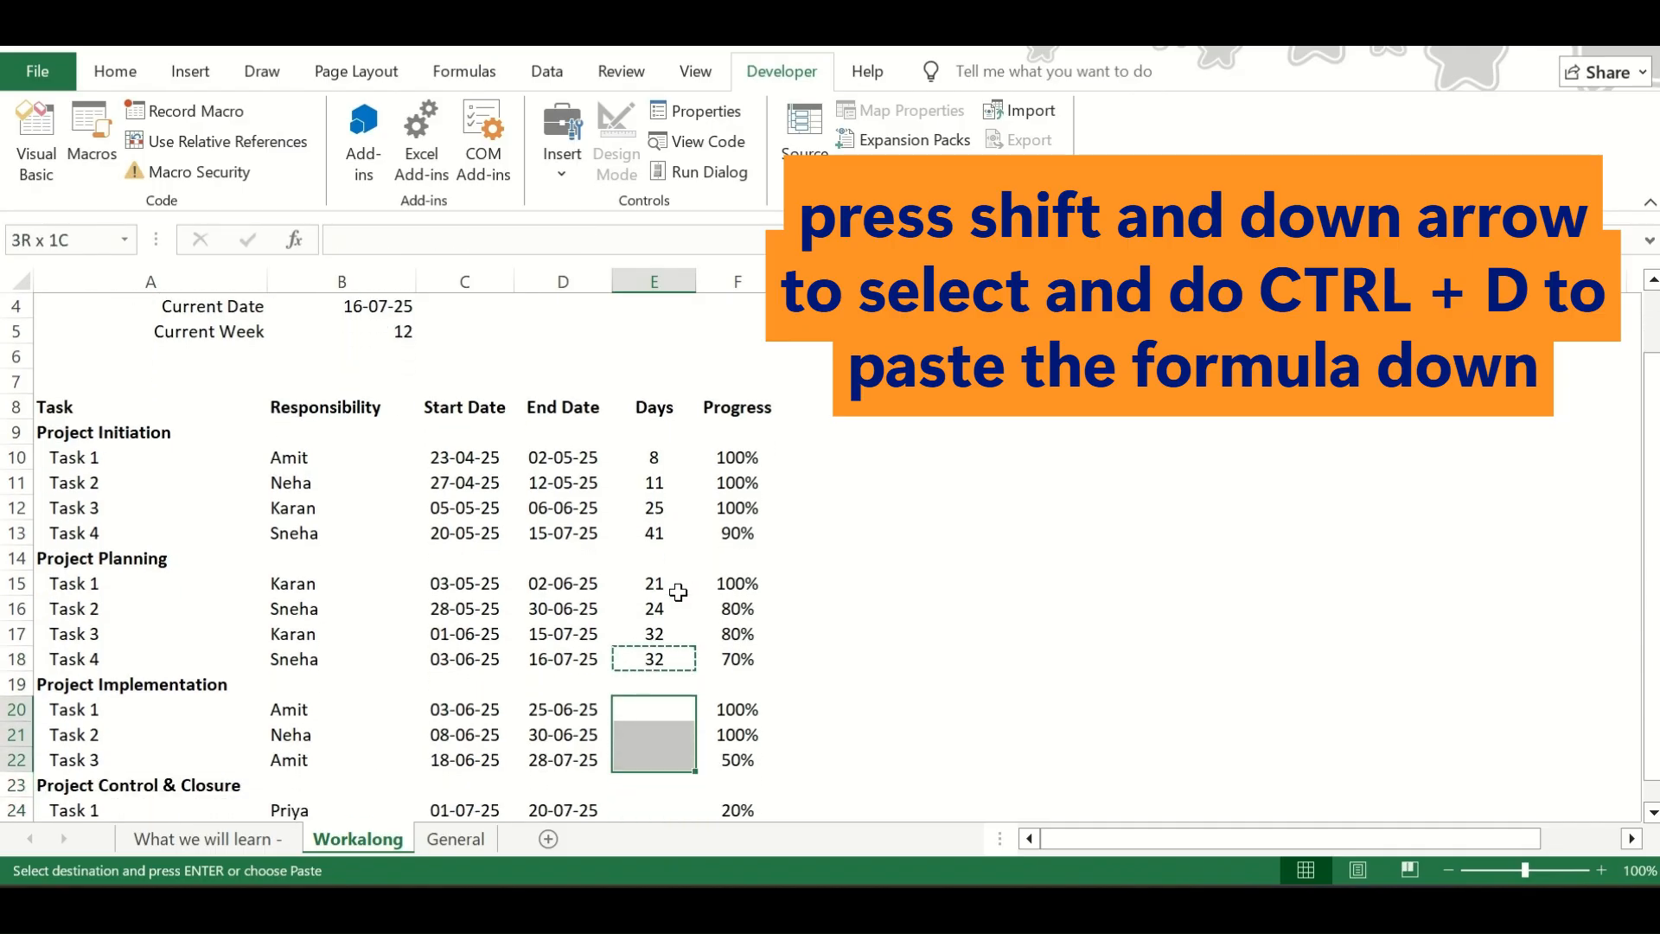
pyautogui.press('Down')
pyautogui.press('Up')
pyautogui.hotkey('shift', 'Down')
pyautogui.hotkey('shift', 'Down')
pyautogui.press('Escape')
pyautogui.press('Up')
pyautogui.press('Up')
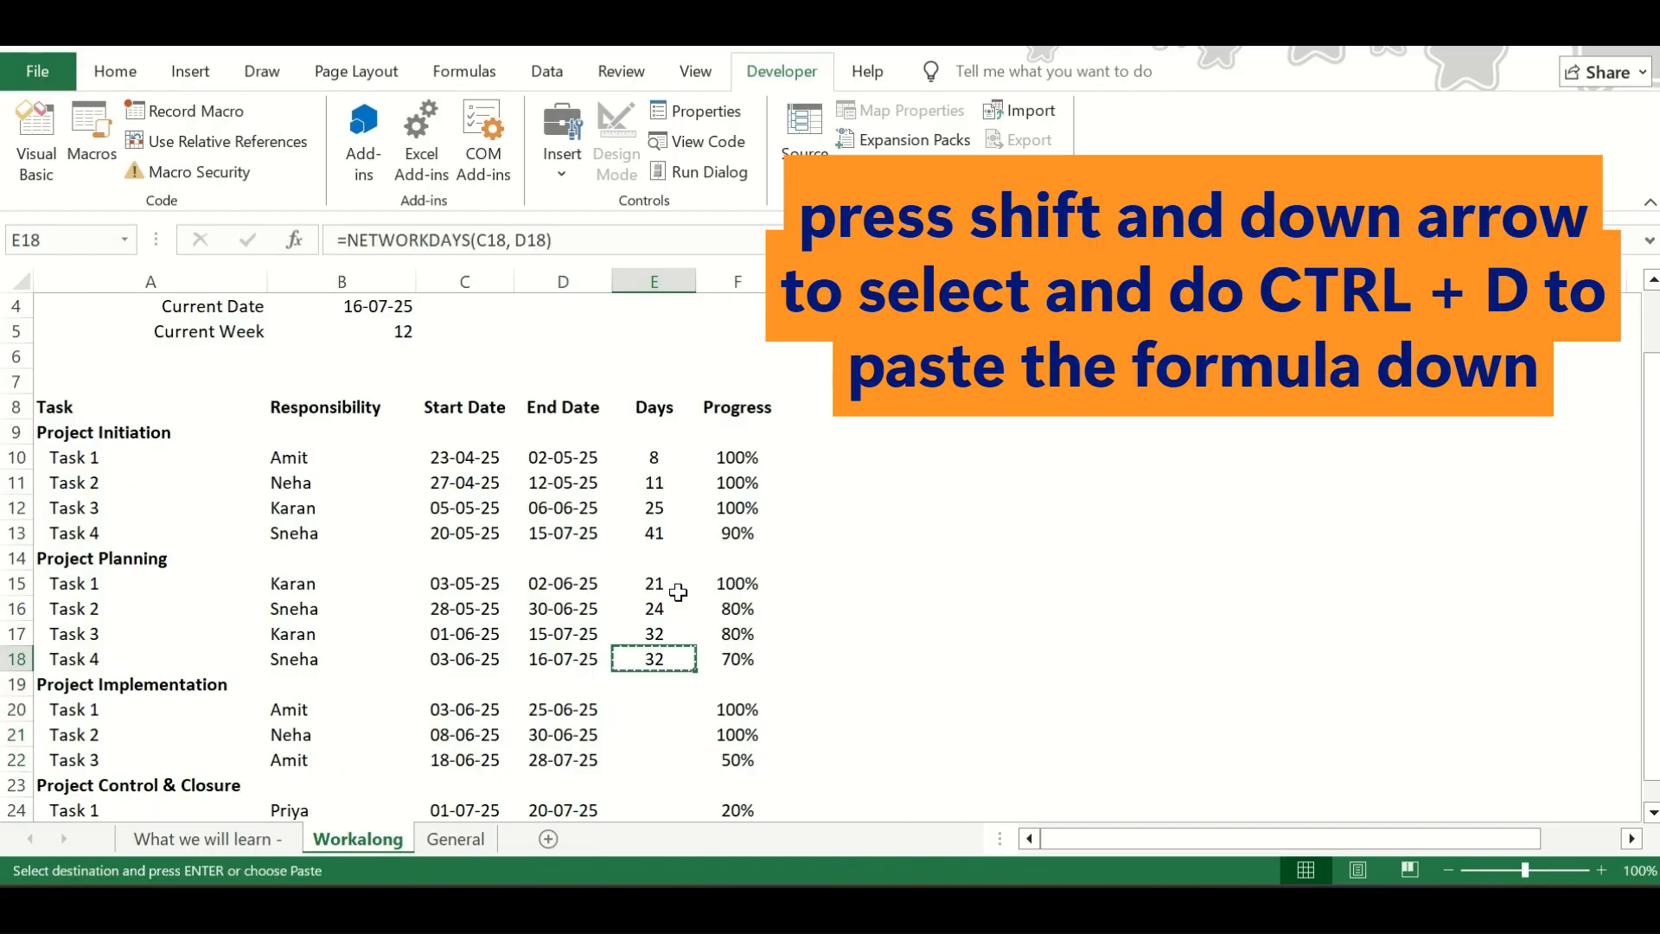
pyautogui.hotkey('ctrl', 'c')
pyautogui.press('Down')
pyautogui.press('Down')
pyautogui.hotkey('shift', 'Down')
pyautogui.hotkey('shift', 'Down')
pyautogui.press('Escape')
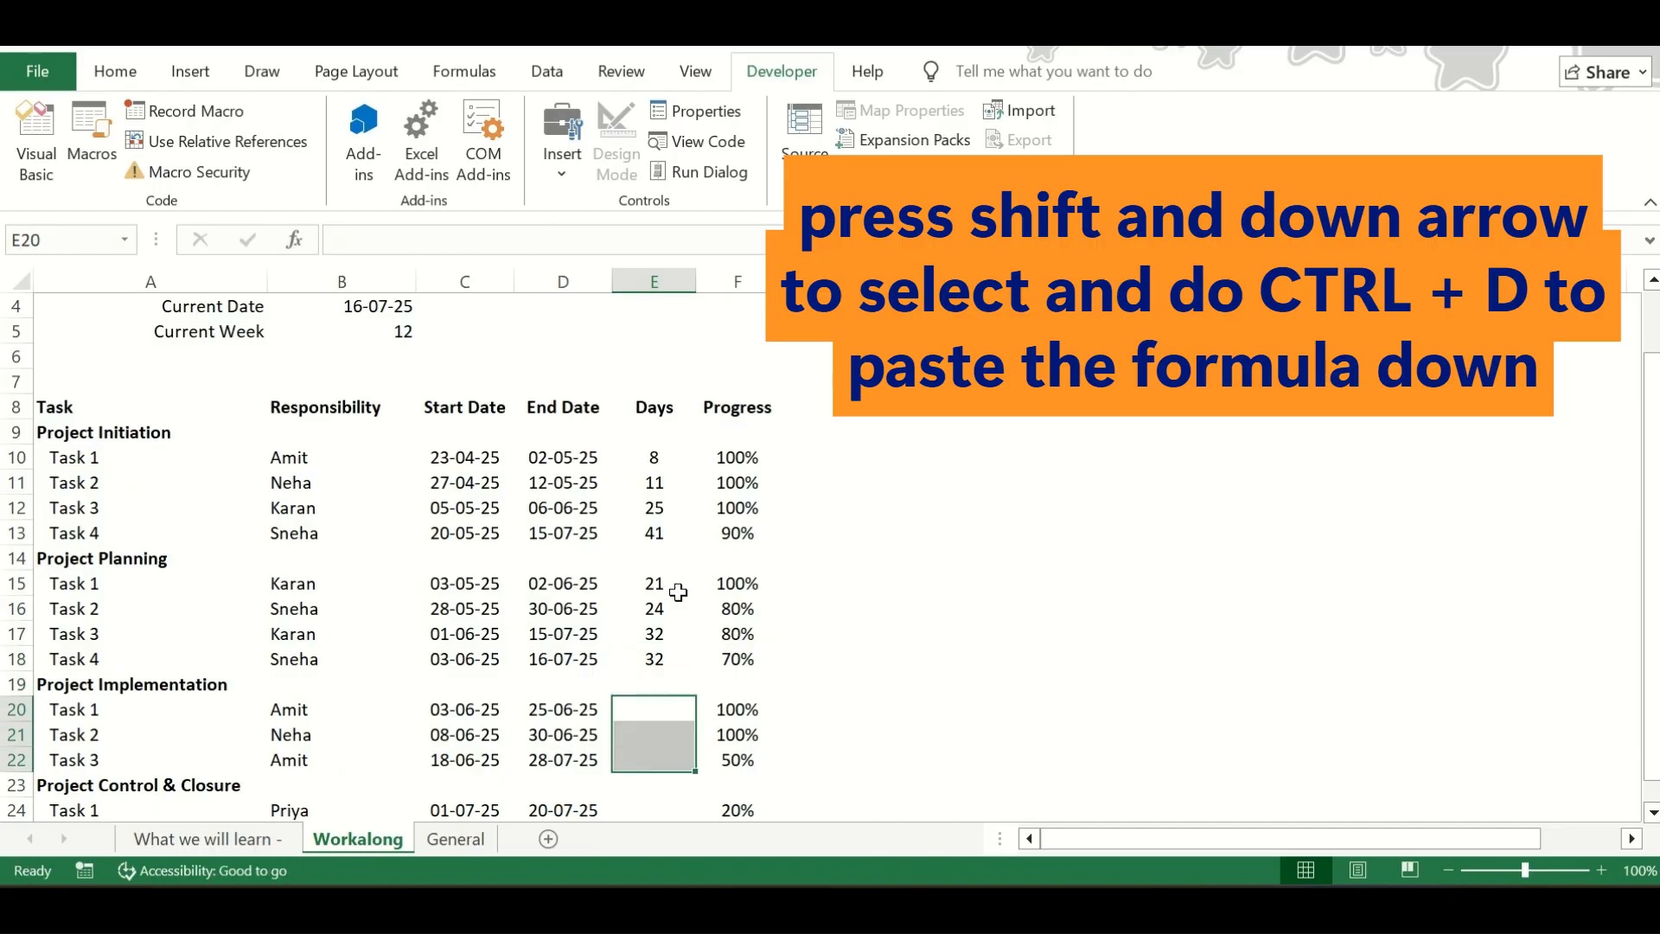
# Copy the Days formula from E18 to E20 and fill it down to E22 for the Project Implementation tasks
pyautogui.scroll(-1, 677, 592)
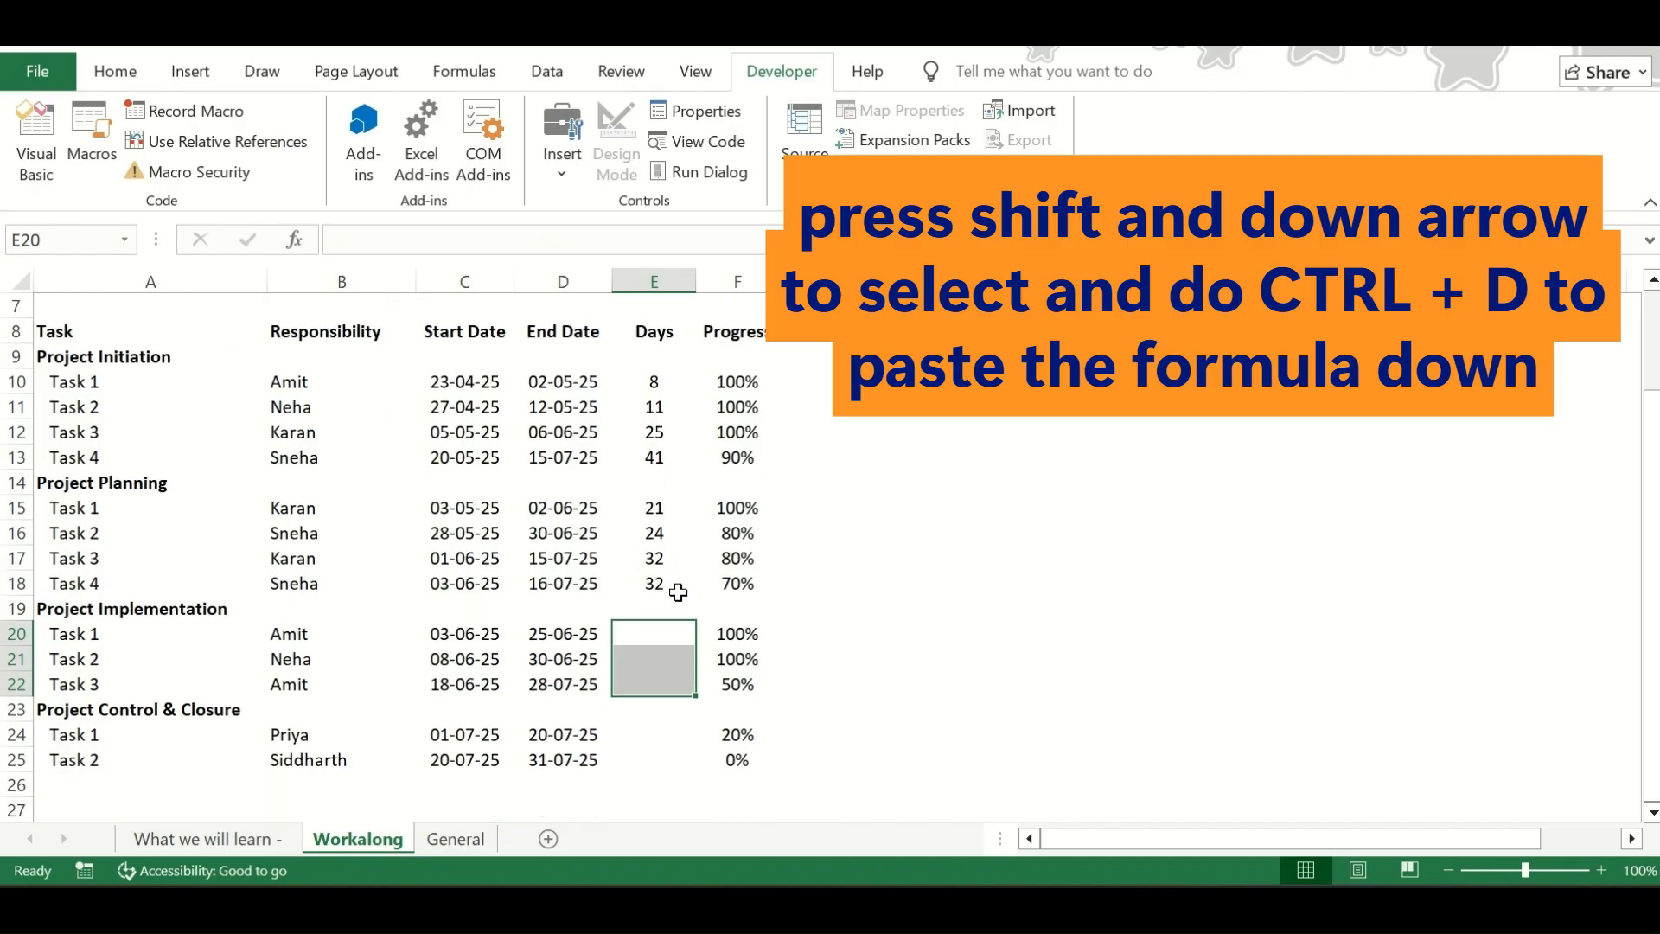
pyautogui.click(678, 593)
pyautogui.press('Up')
pyautogui.press('Down')
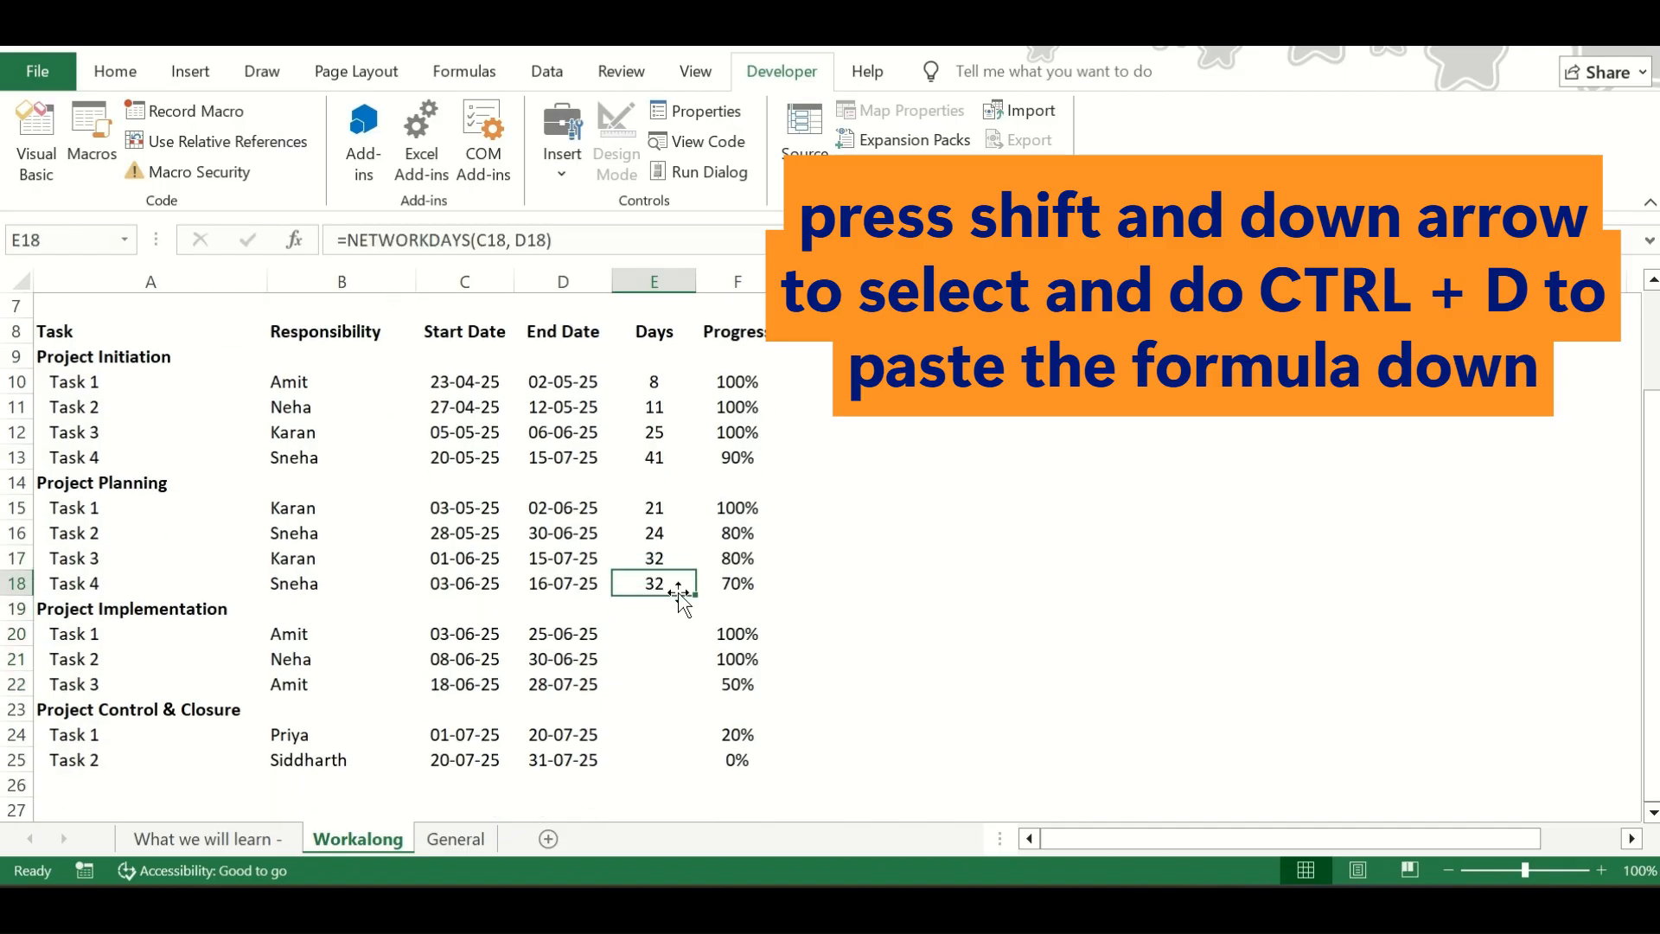
pyautogui.hotkey('ctrl', 'c')
pyautogui.press('Down')
pyautogui.press('Down')
pyautogui.hotkey('ctrl', 'v')
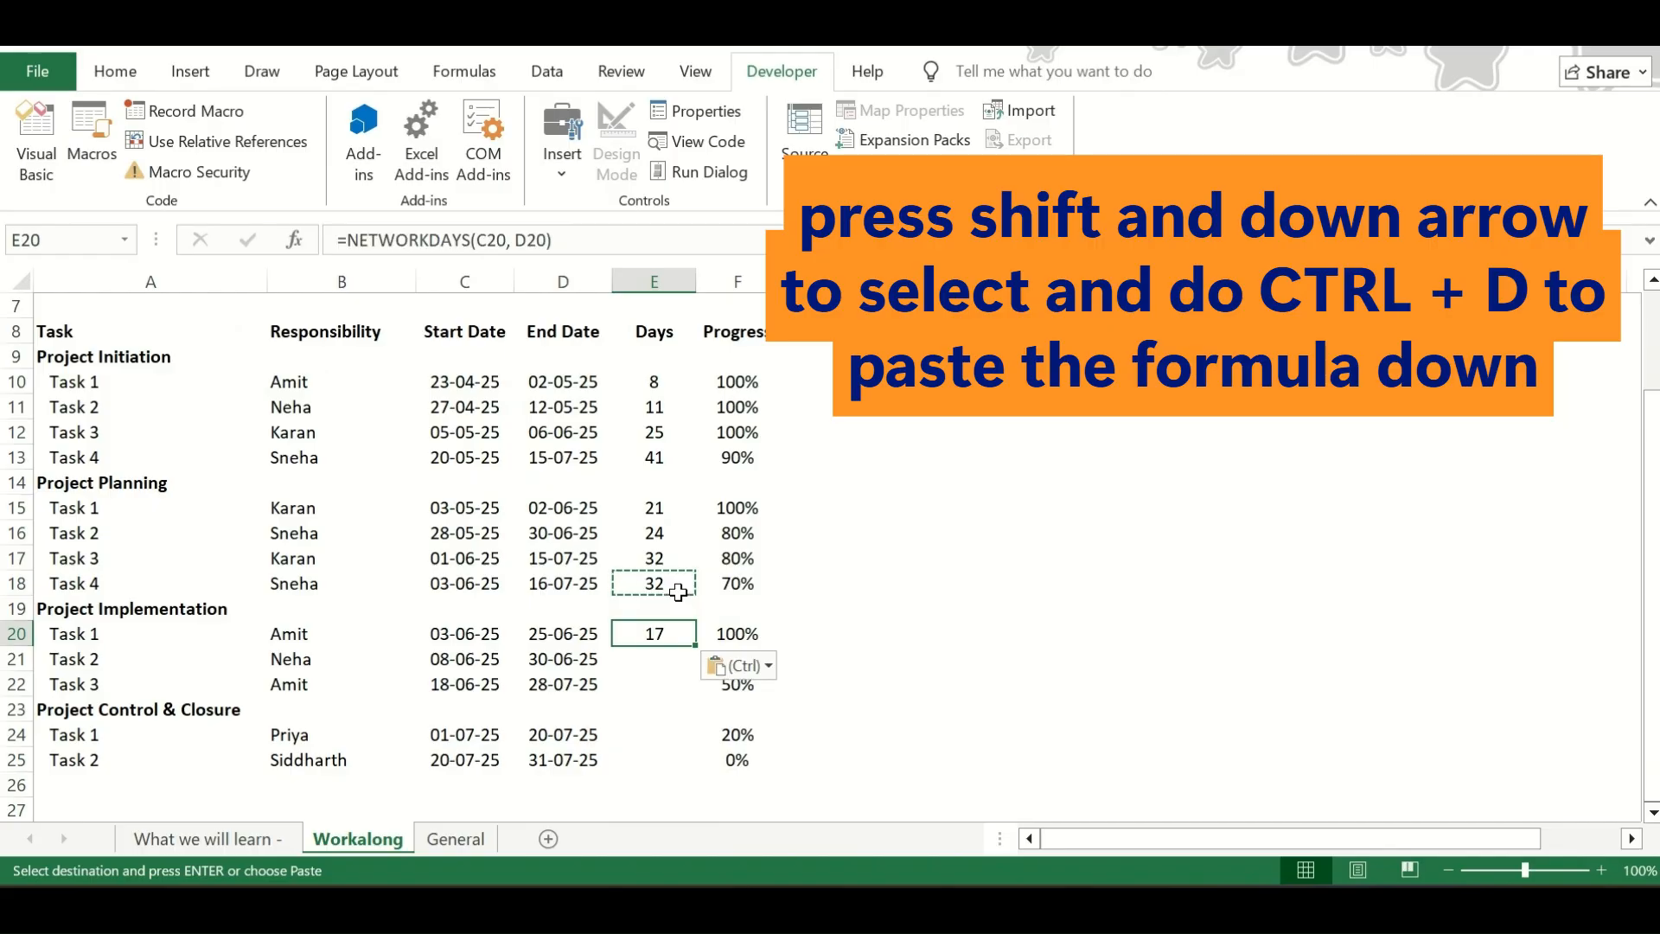
pyautogui.hotkey('shift', 'Down')
pyautogui.hotkey('shift', 'Down')
pyautogui.hotkey('ctrl', 'd')
# Copy the Days formula from E22 into E24:E25 for the Project Control & Closure tasks
pyautogui.press('Down')
pyautogui.press('Down')
pyautogui.hotkey('ctrl', 'c')
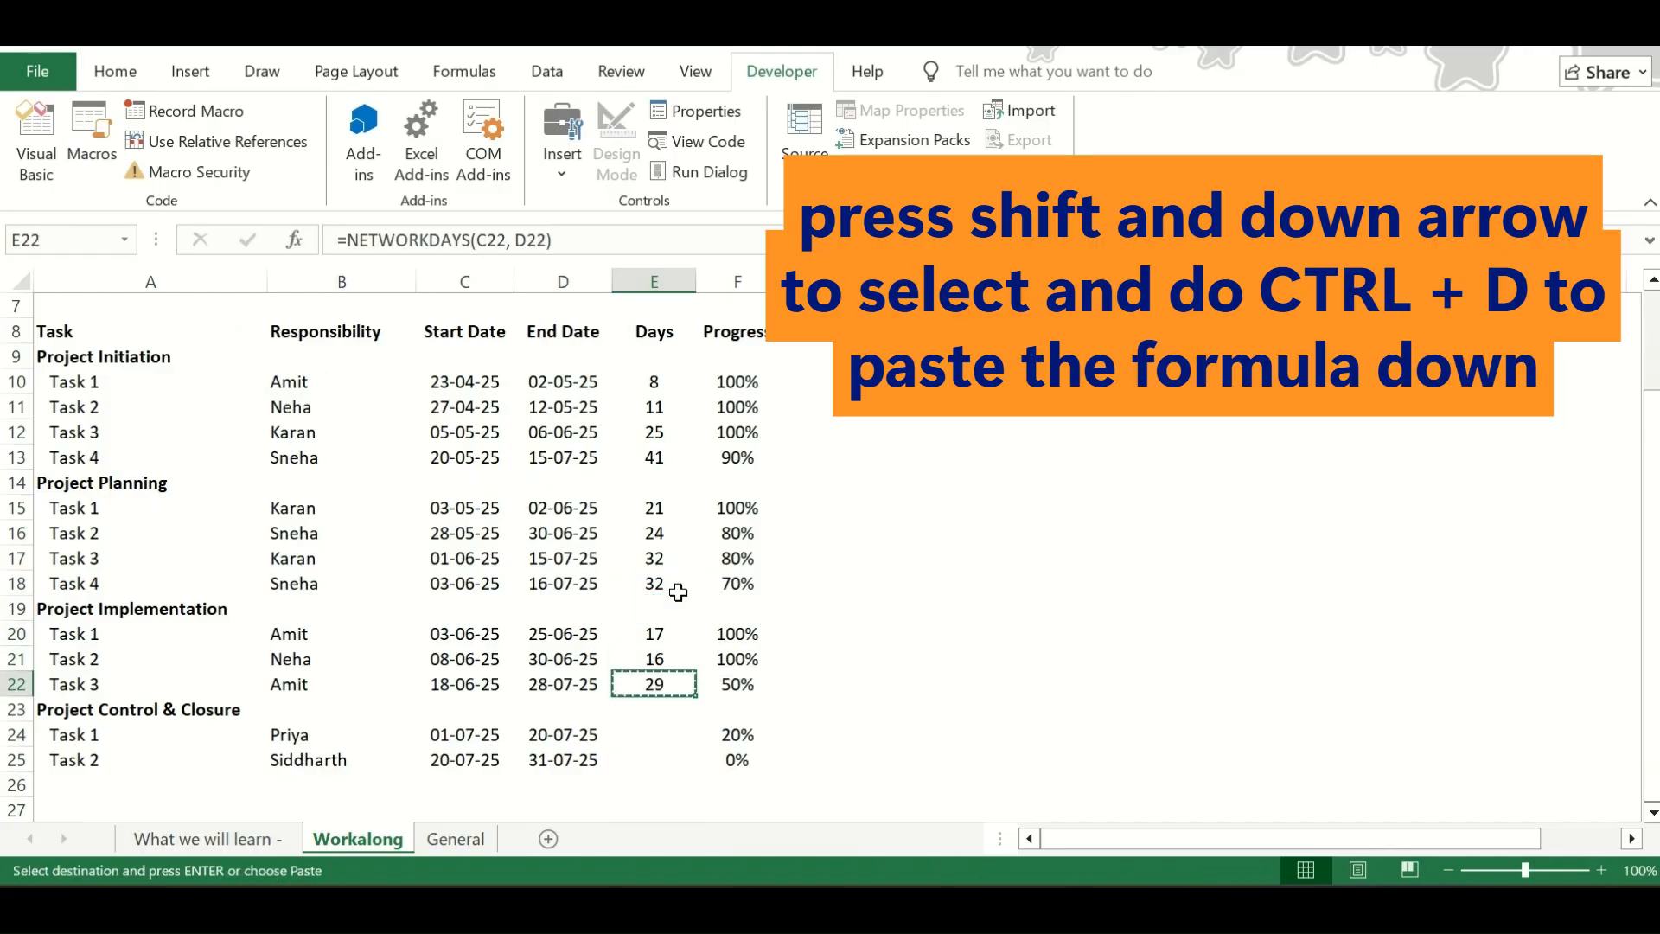
pyautogui.press('Down')
pyautogui.press('Down')
pyautogui.hotkey('shift', 'Down')
pyautogui.hotkey('ctrl', 'v')
pyautogui.press('Down')
pyautogui.press('Up')
pyautogui.scroll(2, 678, 591)
pyautogui.click(670, 482)
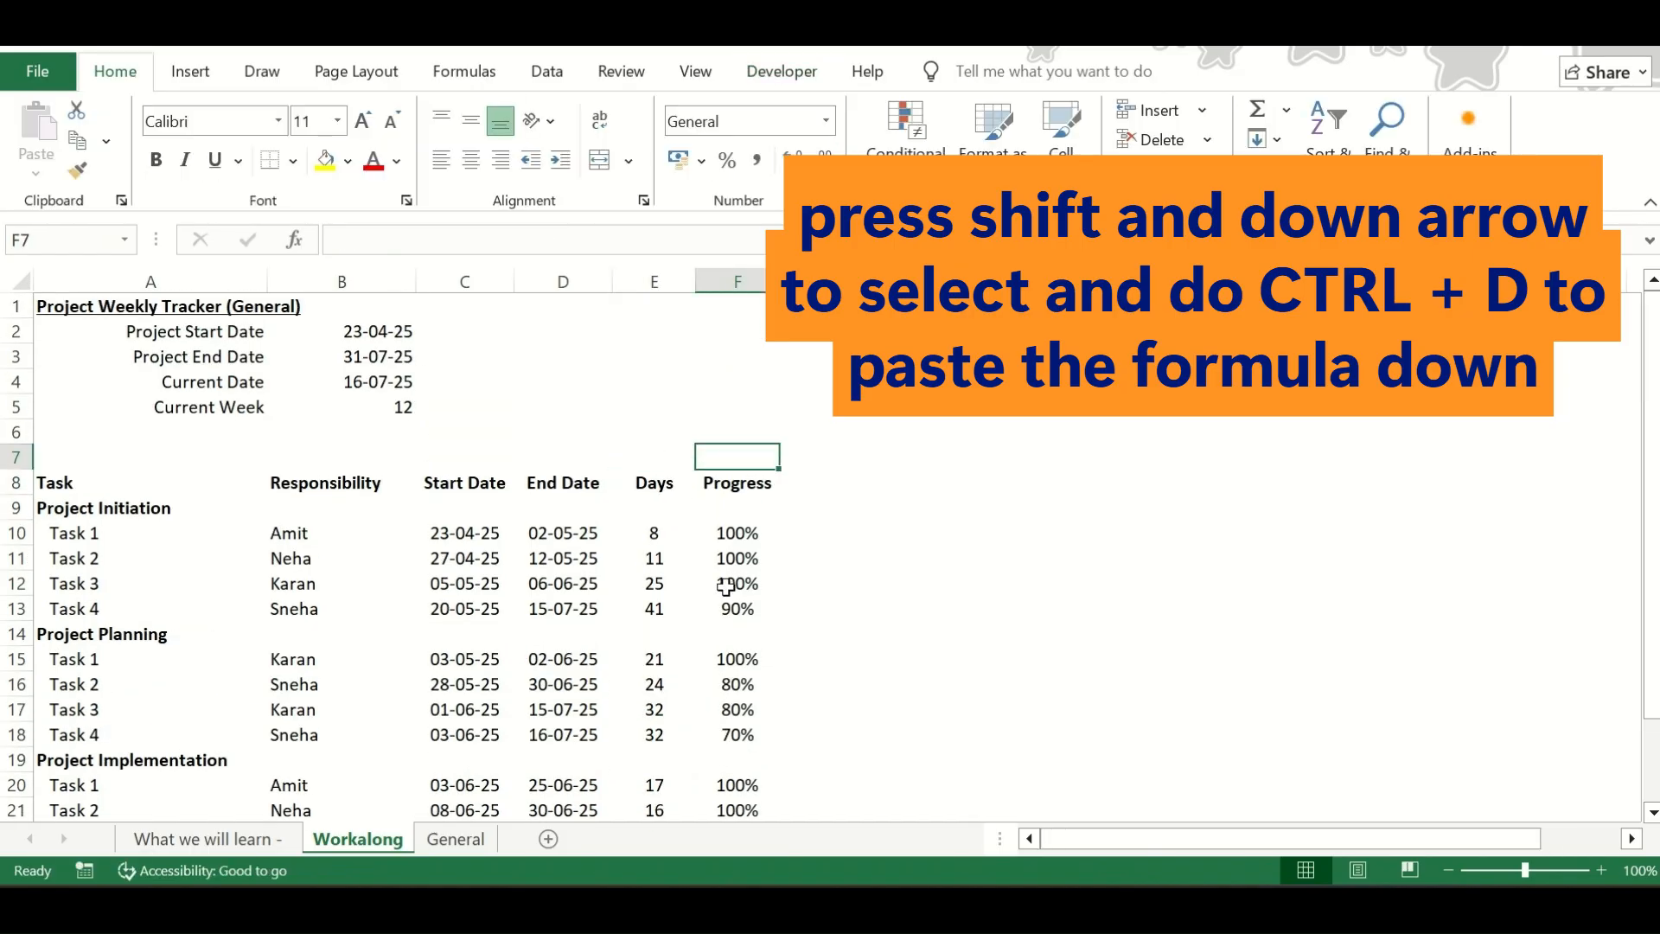
# Enter 1 in cell H8 of the table's header row as the first week number
pyautogui.scroll(-1, 724, 586)
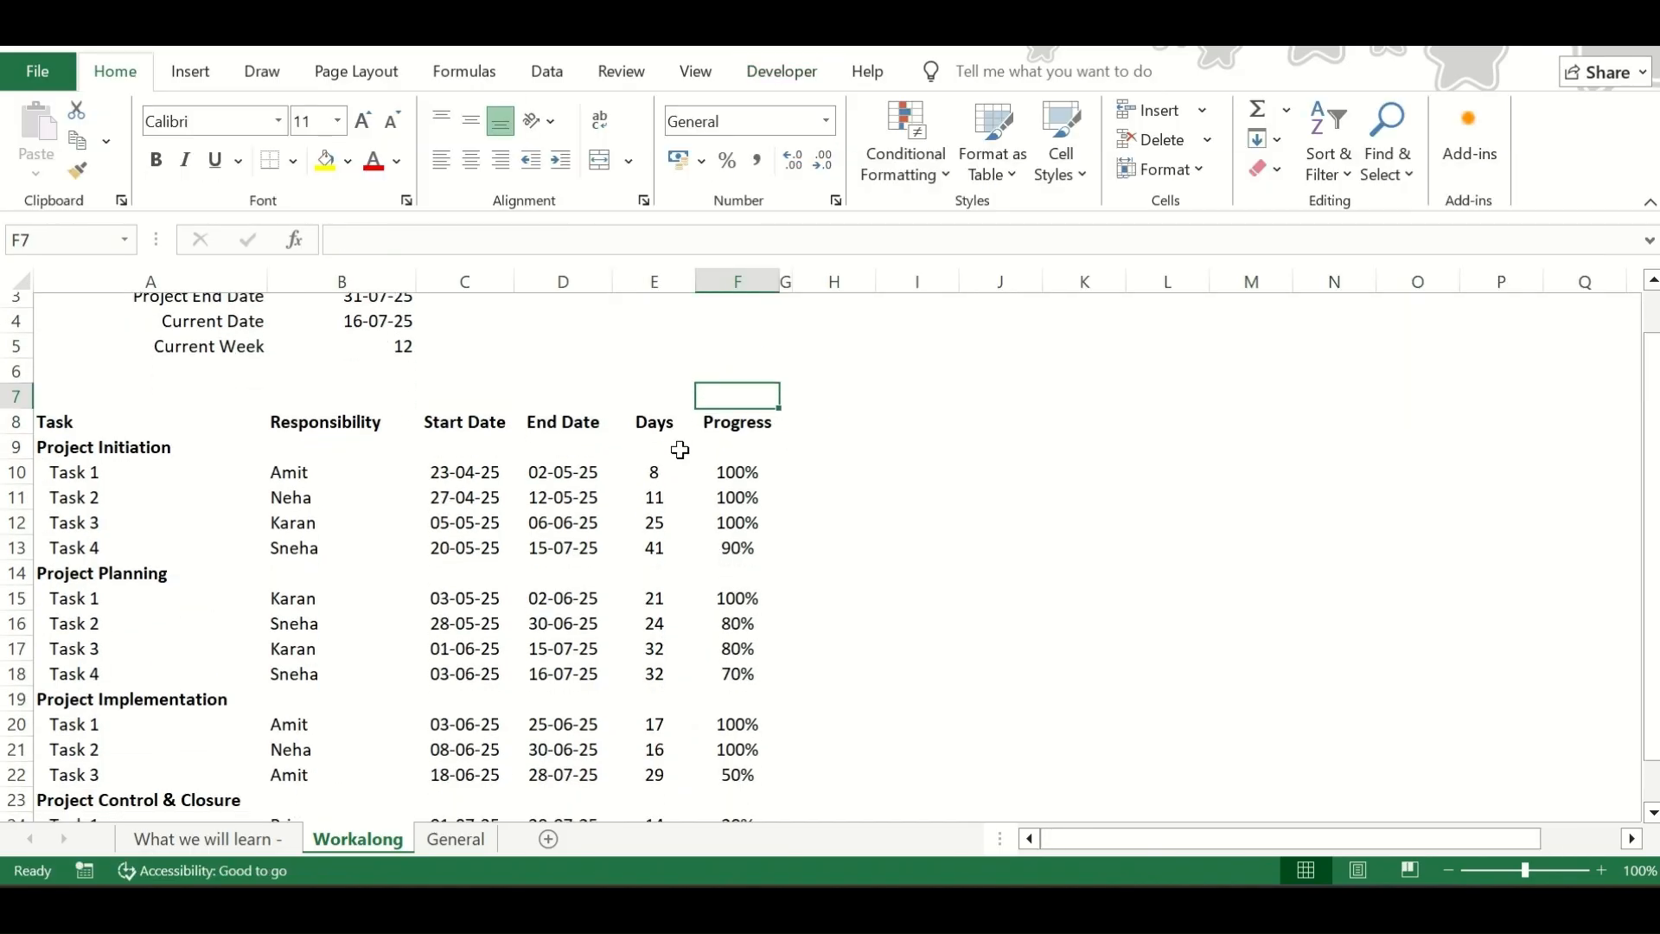
pyautogui.click(800, 440)
pyautogui.press('Up')
pyautogui.press('Down')
pyautogui.press('Right')
pyautogui.press('Left')
pyautogui.press('Up')
pyautogui.press('Down')
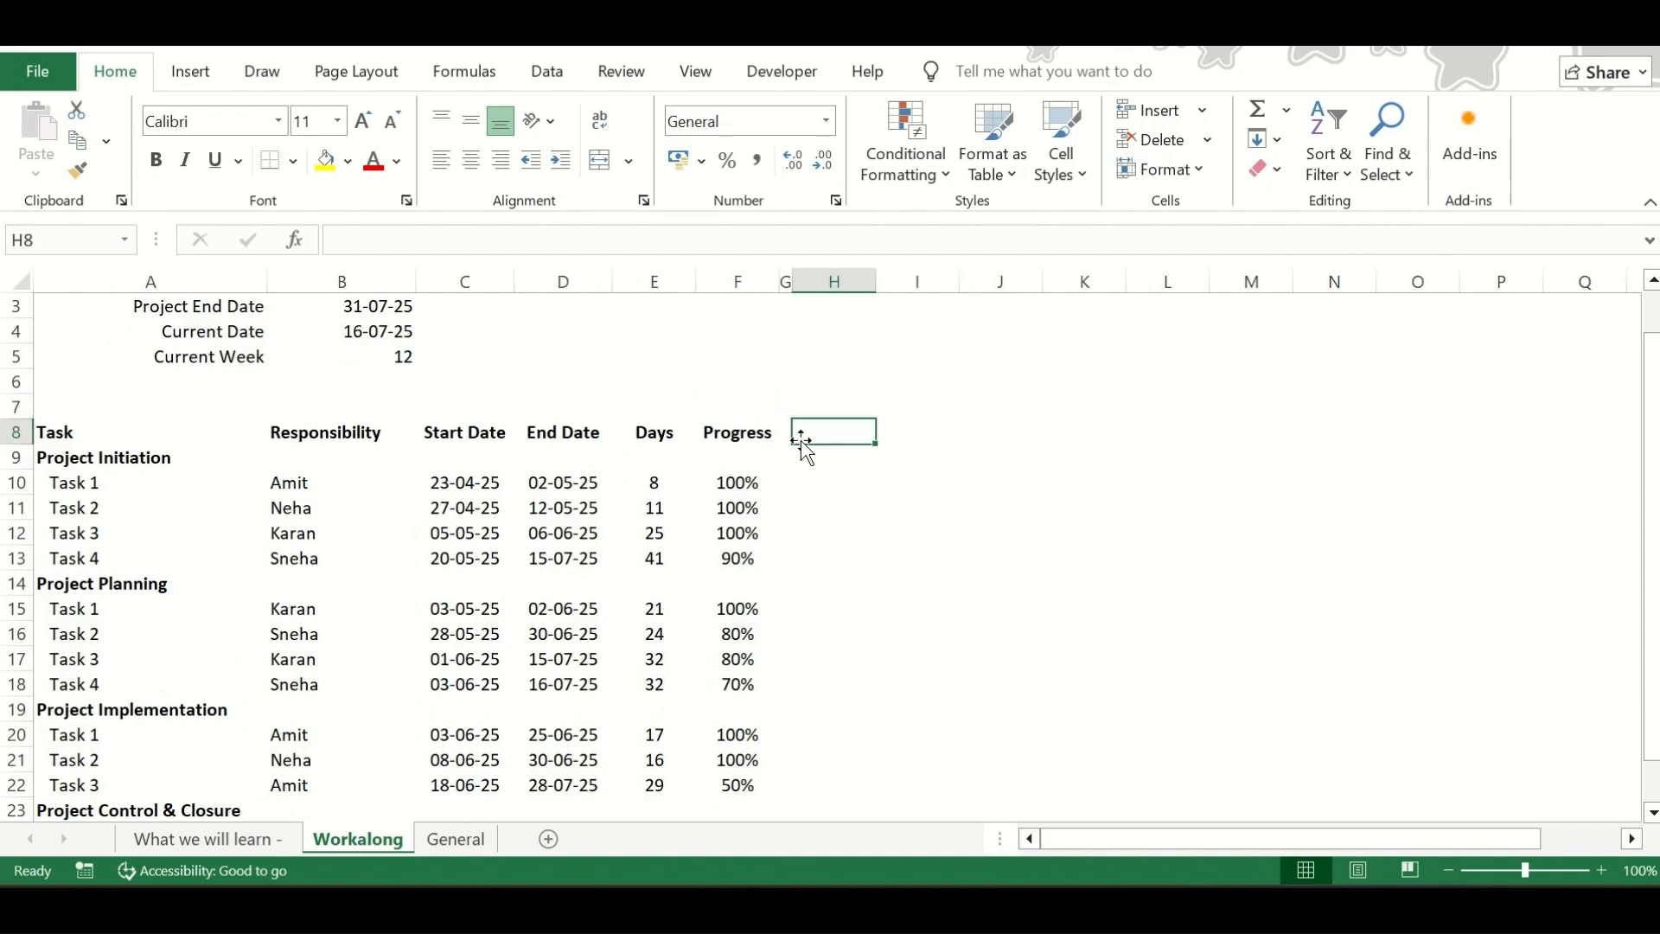
pyautogui.write('1')
pyautogui.press('Return')
pyautogui.press('Up')
pyautogui.press('Right')
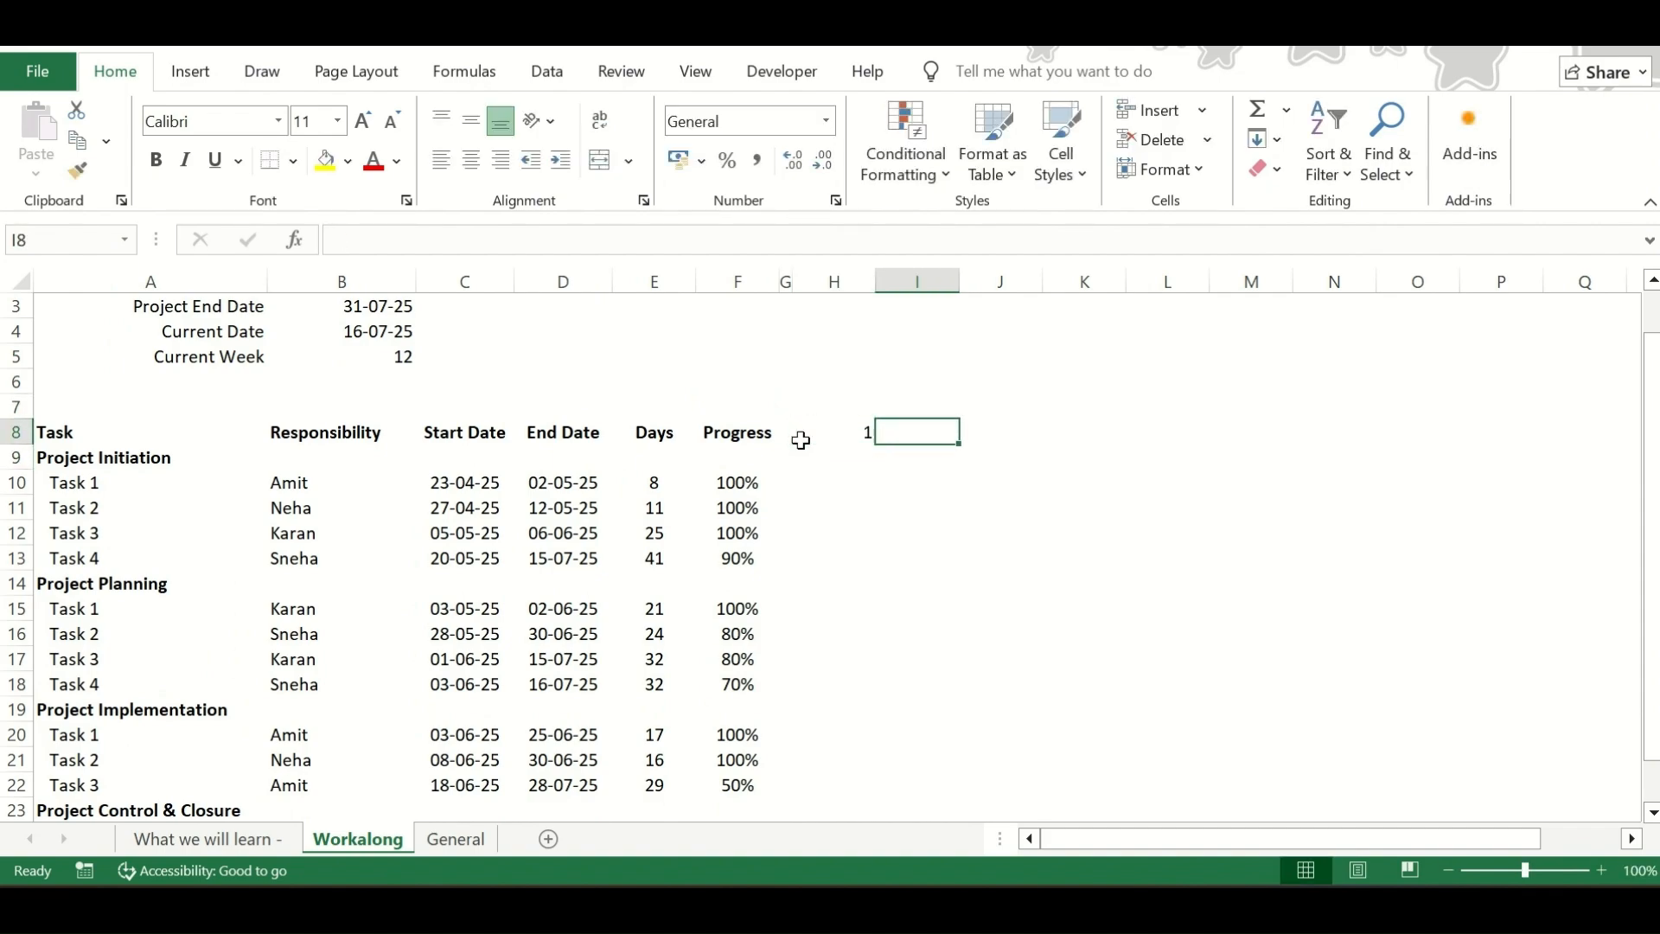
# Enter the formula =H8+1 in cell I8 for the second week number
pyautogui.write('=')
pyautogui.press('Left')
pyautogui.write('+1')
pyautogui.press('Return')
pyautogui.press('Up')
pyautogui.press('Left')
pyautogui.press('Right')
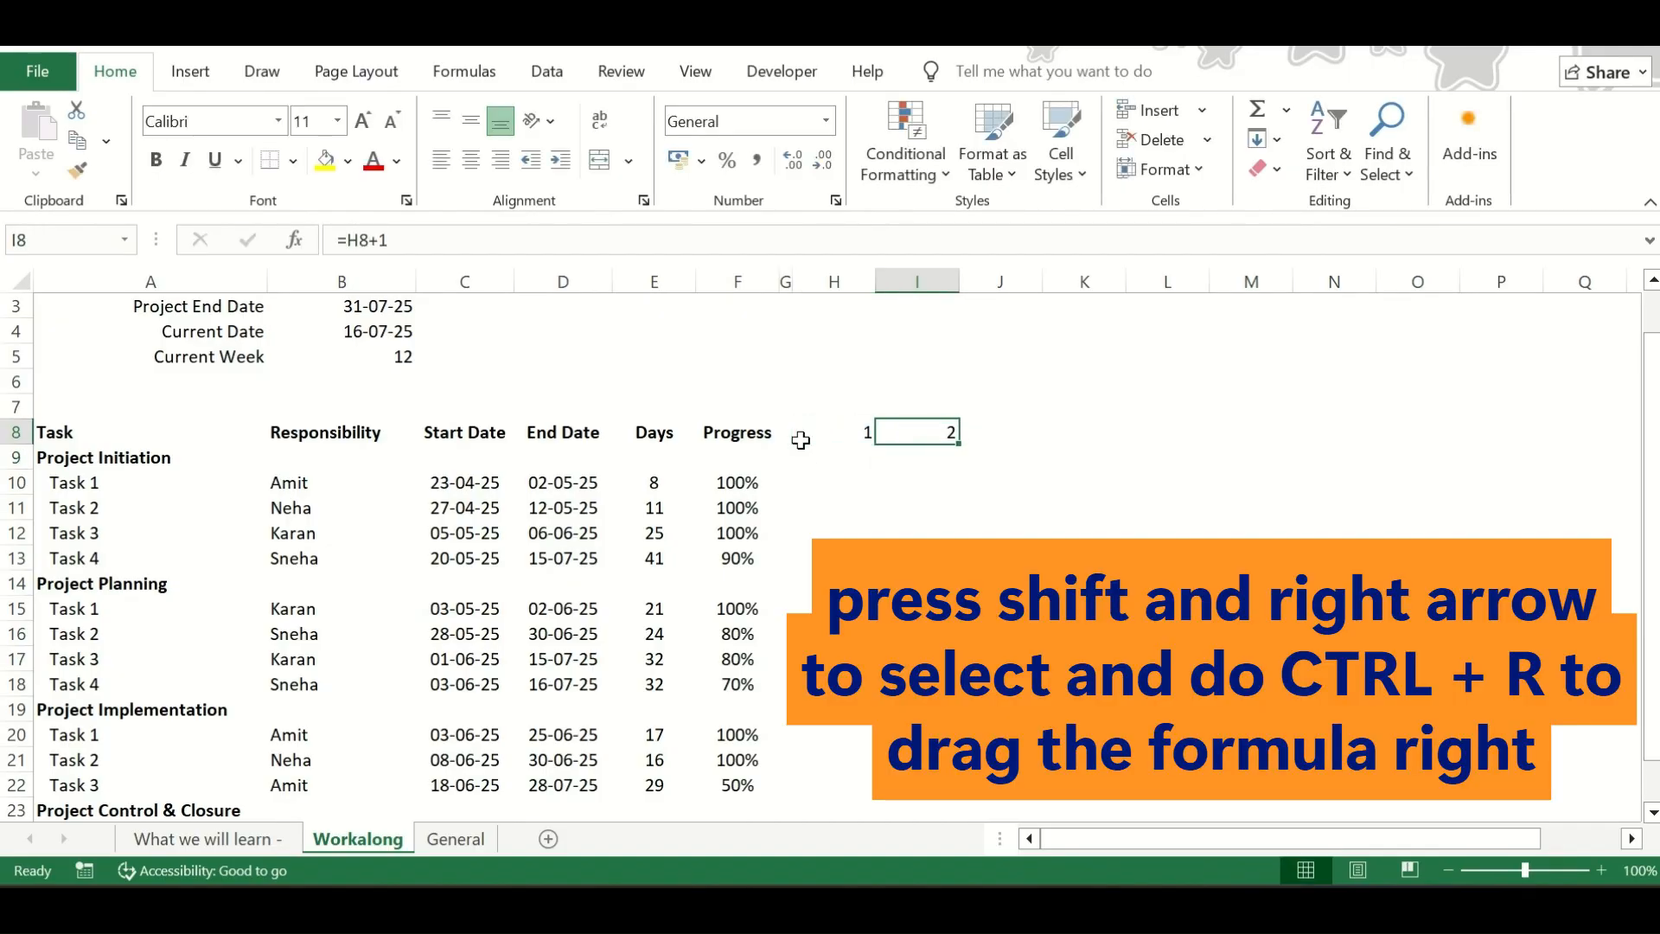
# Fill the week-number formula from I8 across to V8
pyautogui.hotkey('shift', 'Right')
pyautogui.hotkey('shift', 'Right')
pyautogui.hotkey('shift', 'Right')
pyautogui.hotkey('shift', 'Right')
pyautogui.hotkey('shift', 'Right')
pyautogui.hotkey('shift', 'Right')
pyautogui.hotkey('shift', 'Right')
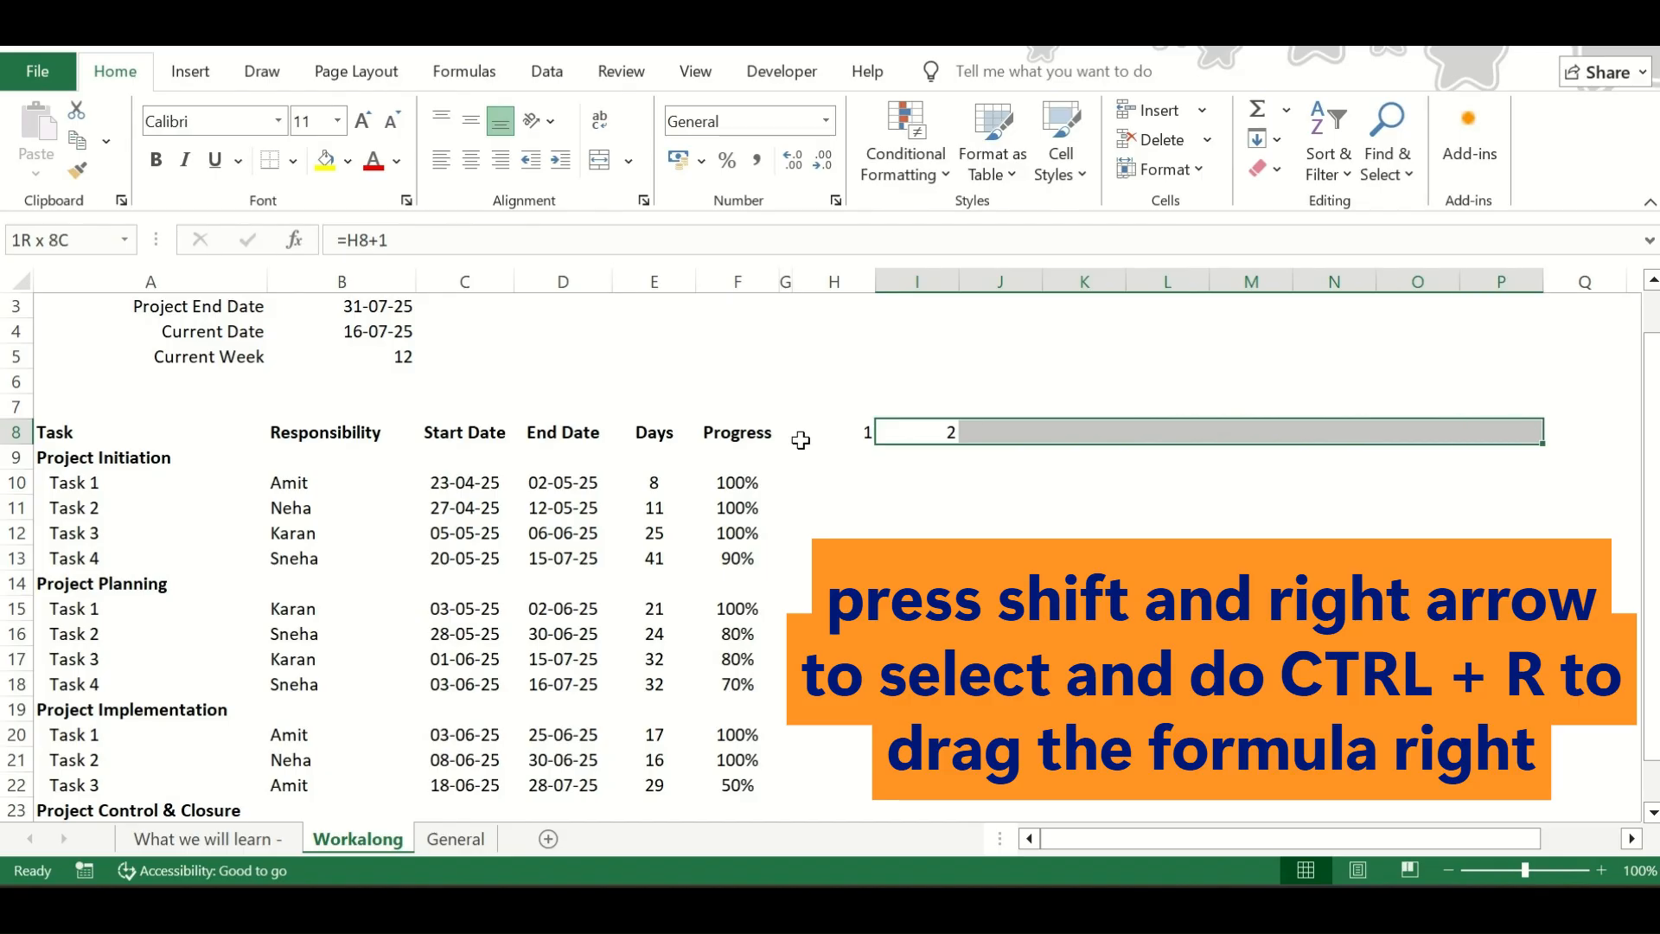
pyautogui.hotkey('shift', 'Right')
pyautogui.hotkey('shift', 'Right')
pyautogui.hotkey('shift', 'Right')
pyautogui.hotkey('shift', 'Right')
pyautogui.hotkey('shift', 'Right')
pyautogui.hotkey('shift', 'Right')
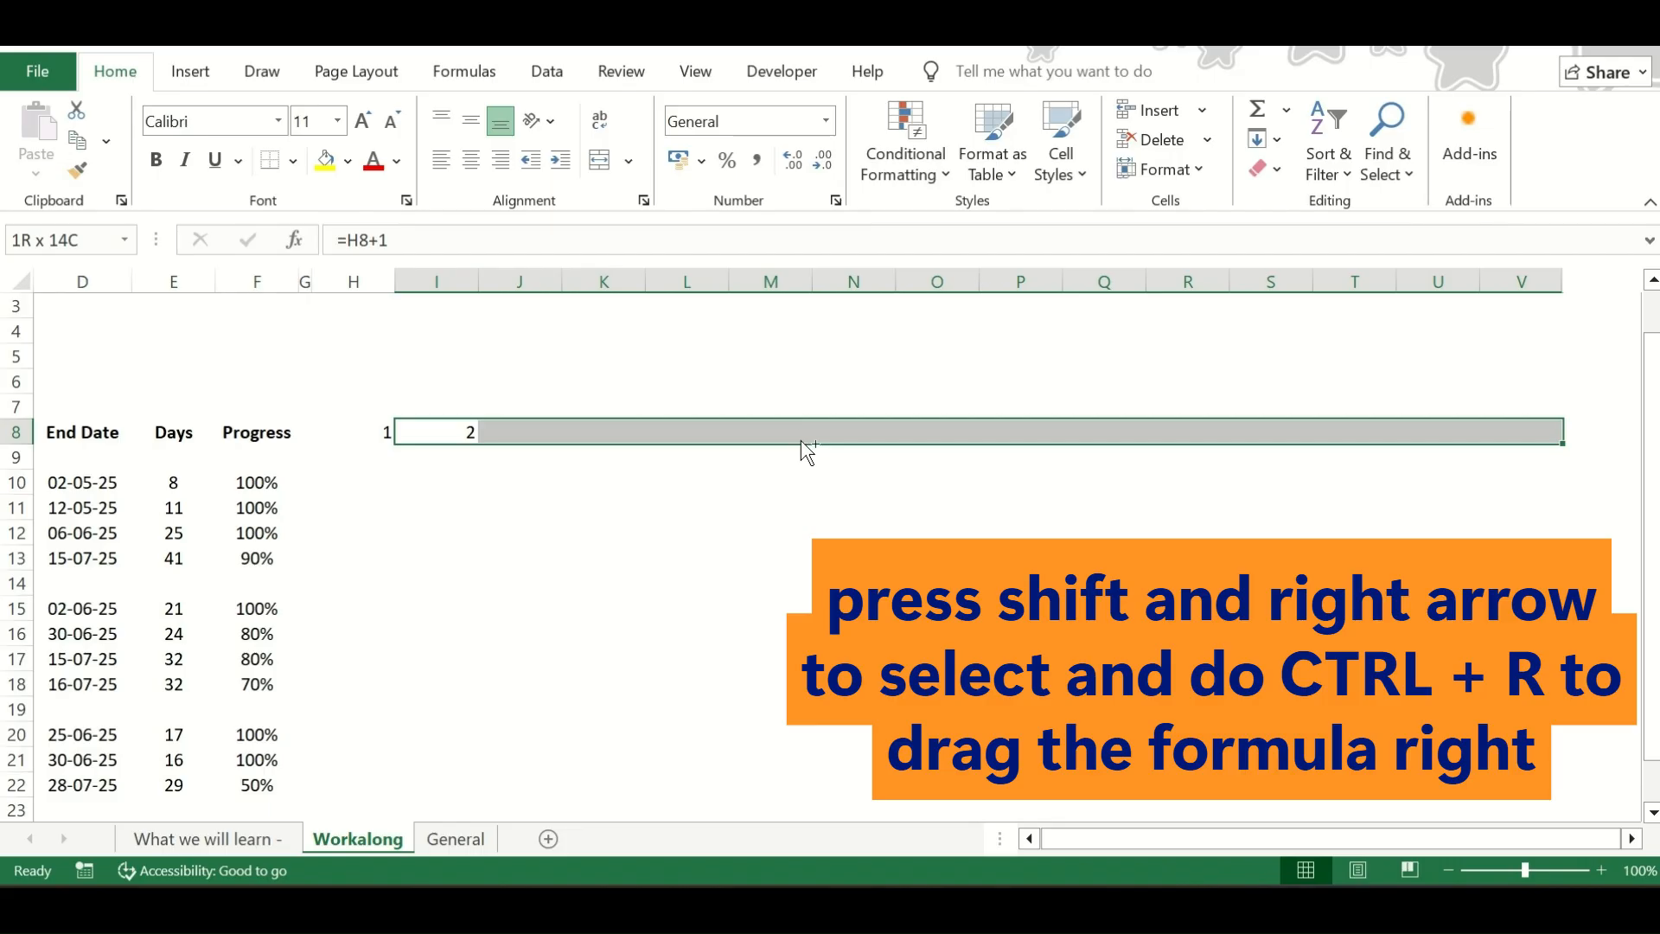
pyautogui.hotkey('ctrl', 'r')
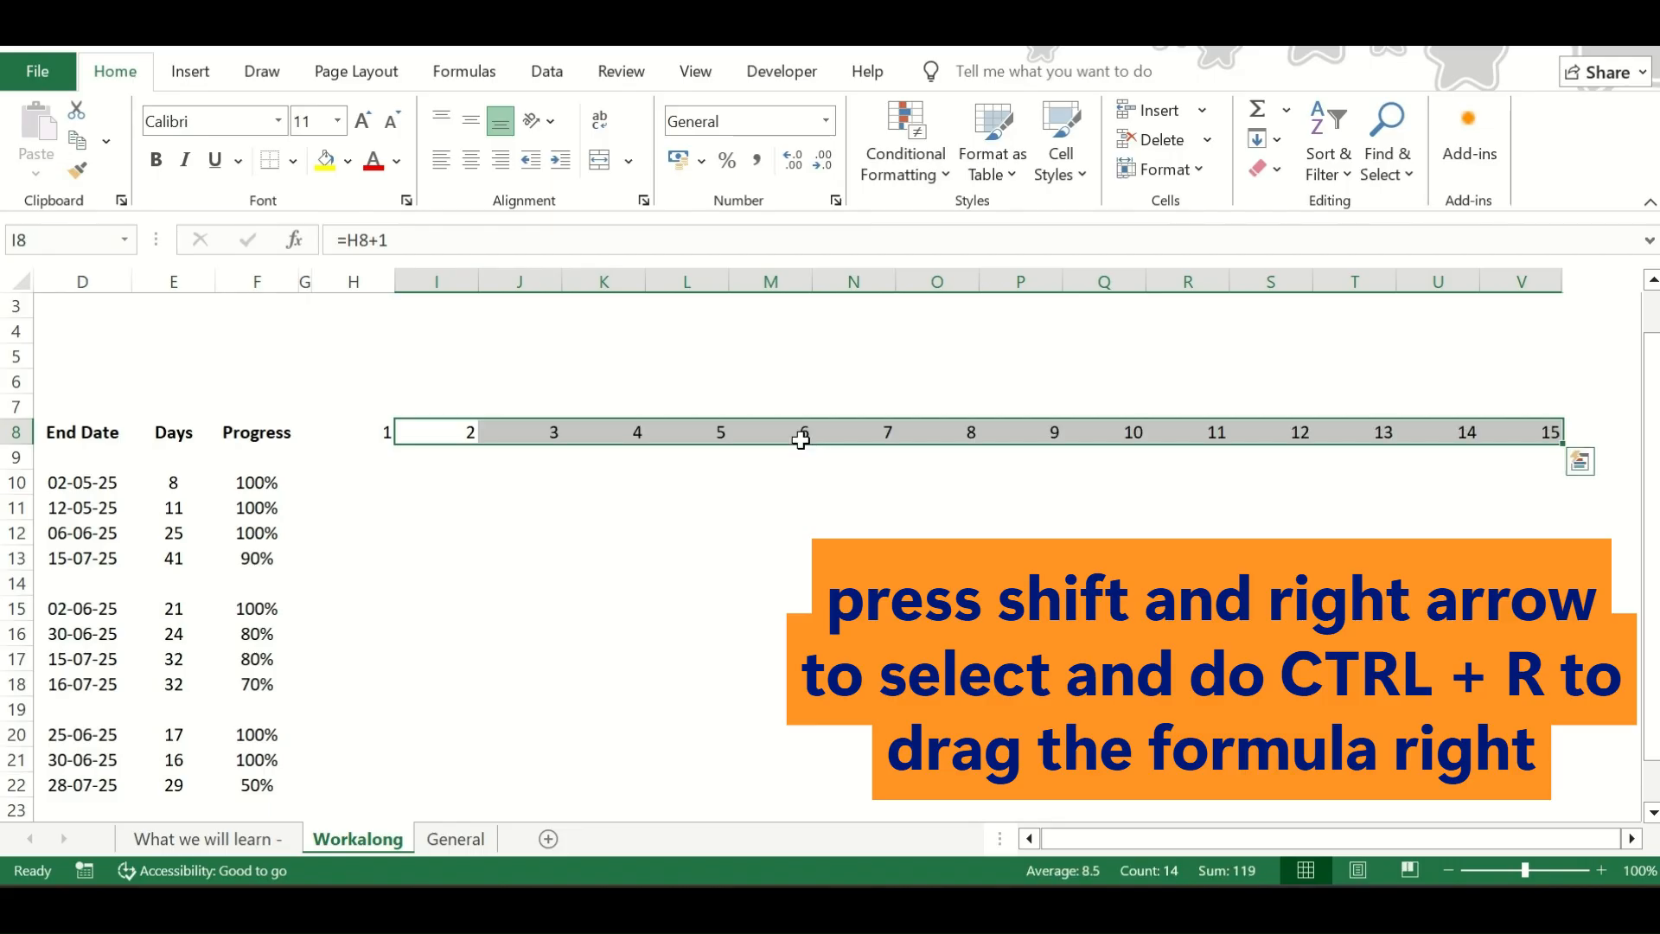
pyautogui.hscroll(-1, 804, 445)
pyautogui.click(803, 437)
pyautogui.press('Right')
pyautogui.press('Left')
pyautogui.hotkey('shift', 'Right')
pyautogui.hotkey('shift', 'Right')
pyautogui.hotkey('shift', 'Right')
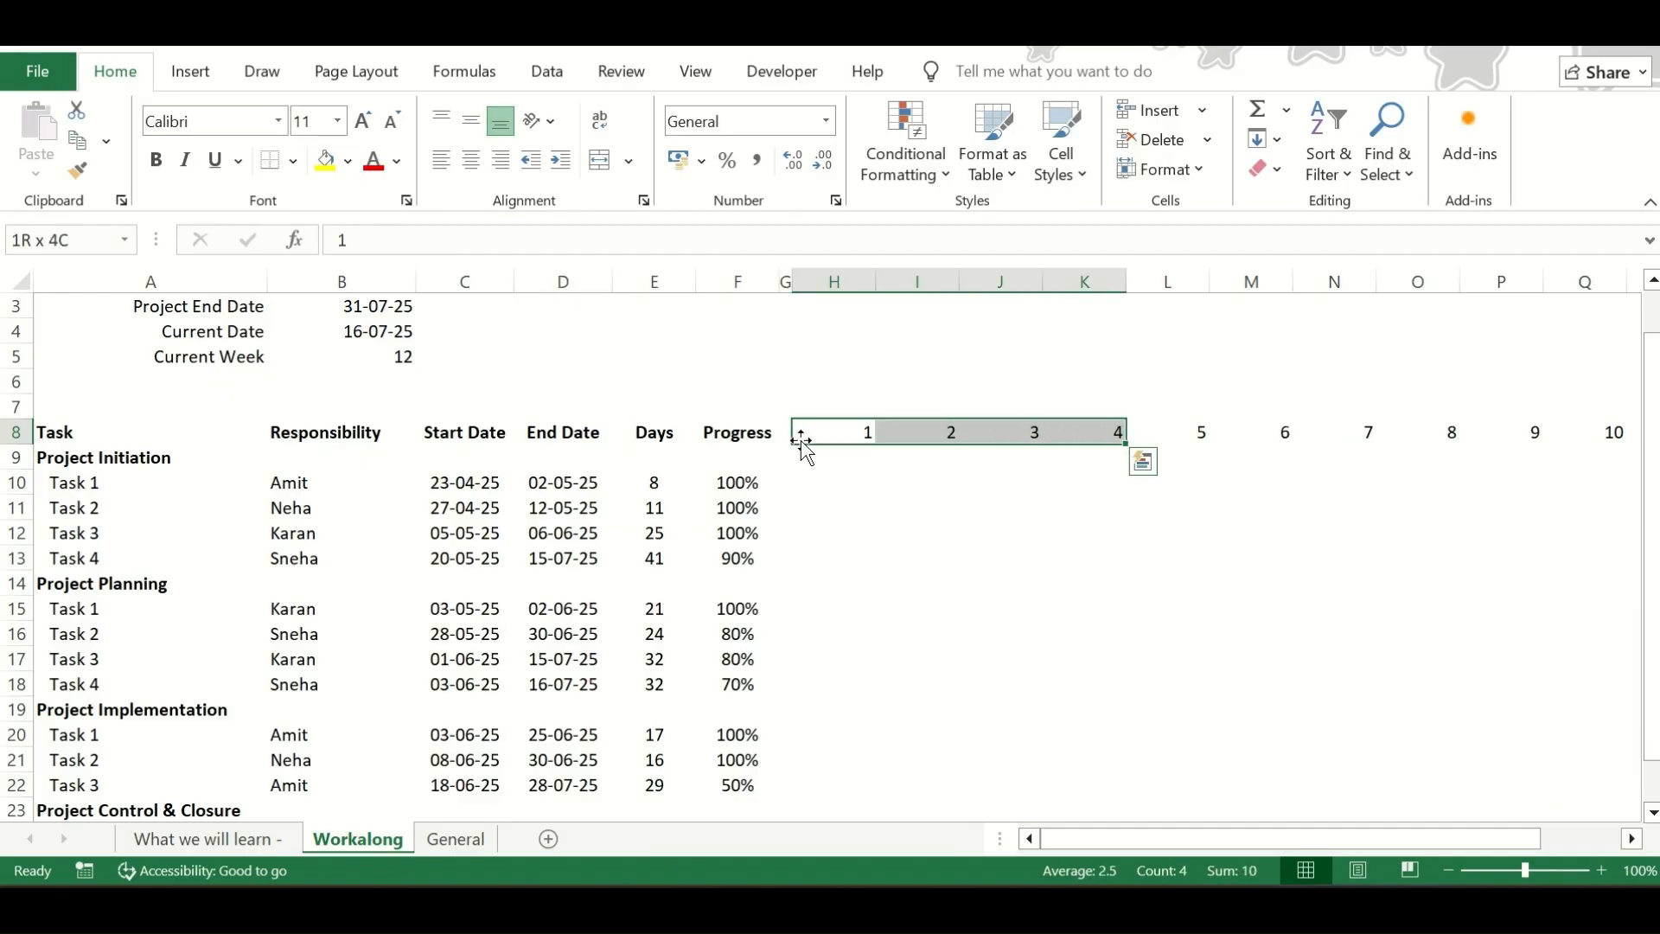
pyautogui.press('Right')
pyautogui.press('Right')
pyautogui.press('Right')
pyautogui.press('Right')
pyautogui.press('Left')
pyautogui.press('Left')
pyautogui.press('Left')
pyautogui.press('Left')
pyautogui.press('Right')
pyautogui.press('Right')
pyautogui.press('Right')
pyautogui.press('Right')
pyautogui.press('Left')
pyautogui.press('Left')
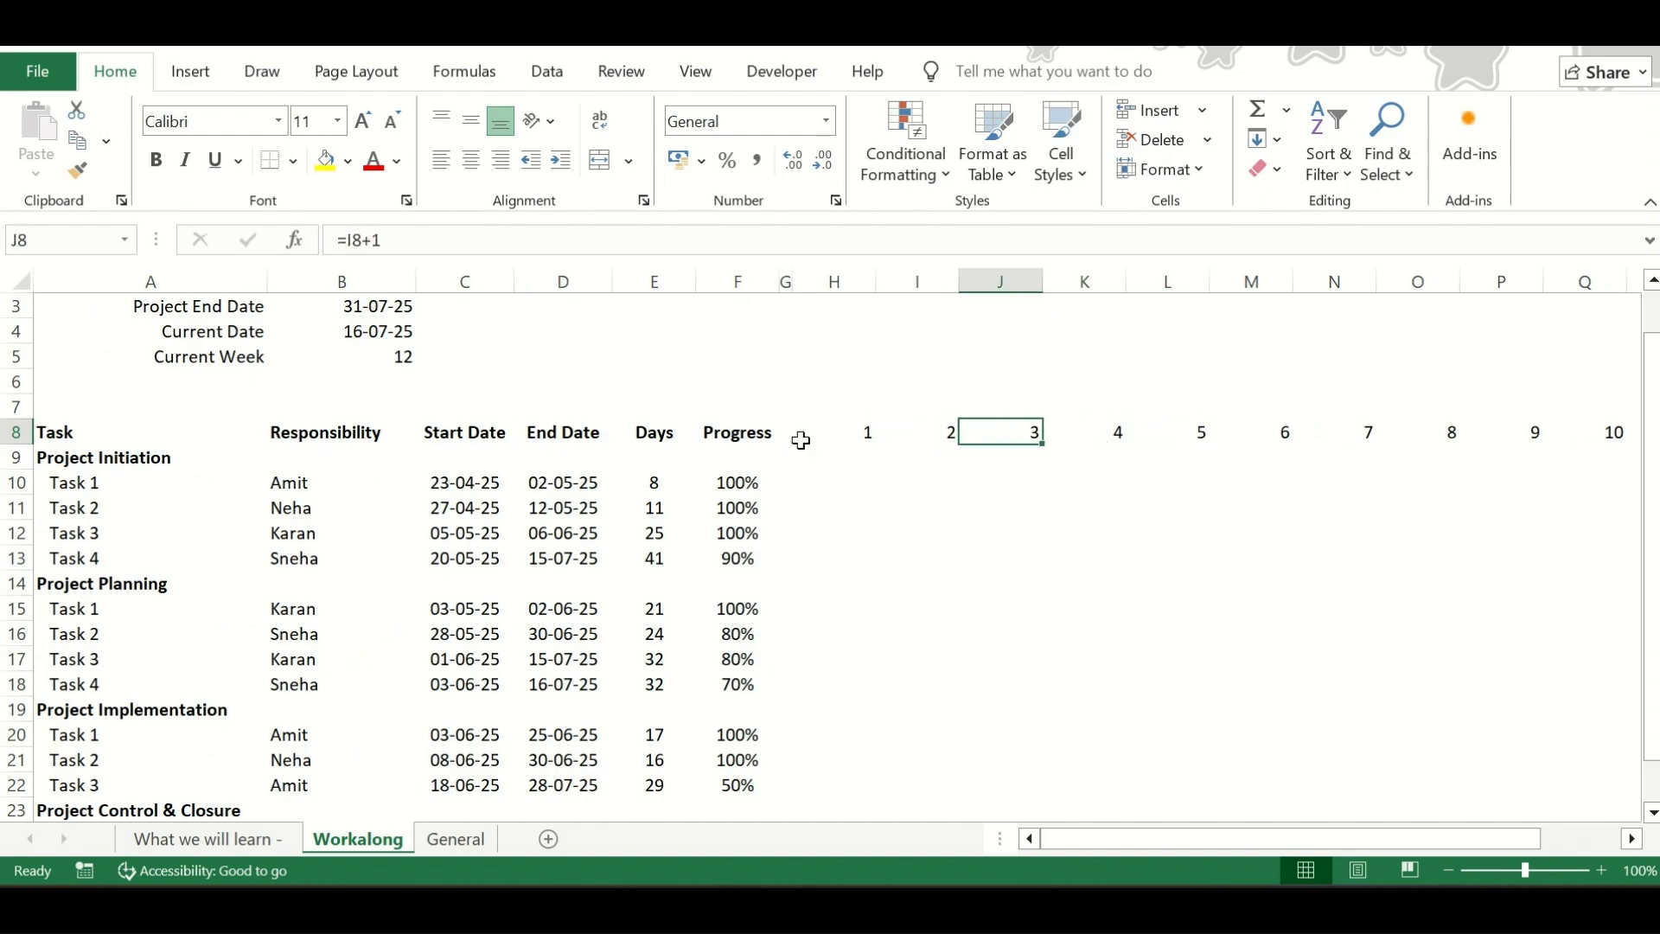
# Apply the custom number format Wk # to the week numbers in H8:V8
pyautogui.press('Left')
pyautogui.press('Left')
pyautogui.hotkey('shift', 'Right')
pyautogui.hotkey('shift', 'Right')
pyautogui.hotkey('shift', 'Right')
pyautogui.hotkey('shift', 'Right')
pyautogui.hotkey('shift', 'Right')
pyautogui.hotkey('shift', 'Right')
pyautogui.hotkey('shift', 'Right')
pyautogui.hotkey('shift', 'Right')
pyautogui.hotkey('shift', 'Right')
pyautogui.hotkey('shift', 'Right')
pyautogui.hotkey('shift', 'Right')
pyautogui.hotkey('shift', 'Right')
pyautogui.hotkey('shift', 'Right')
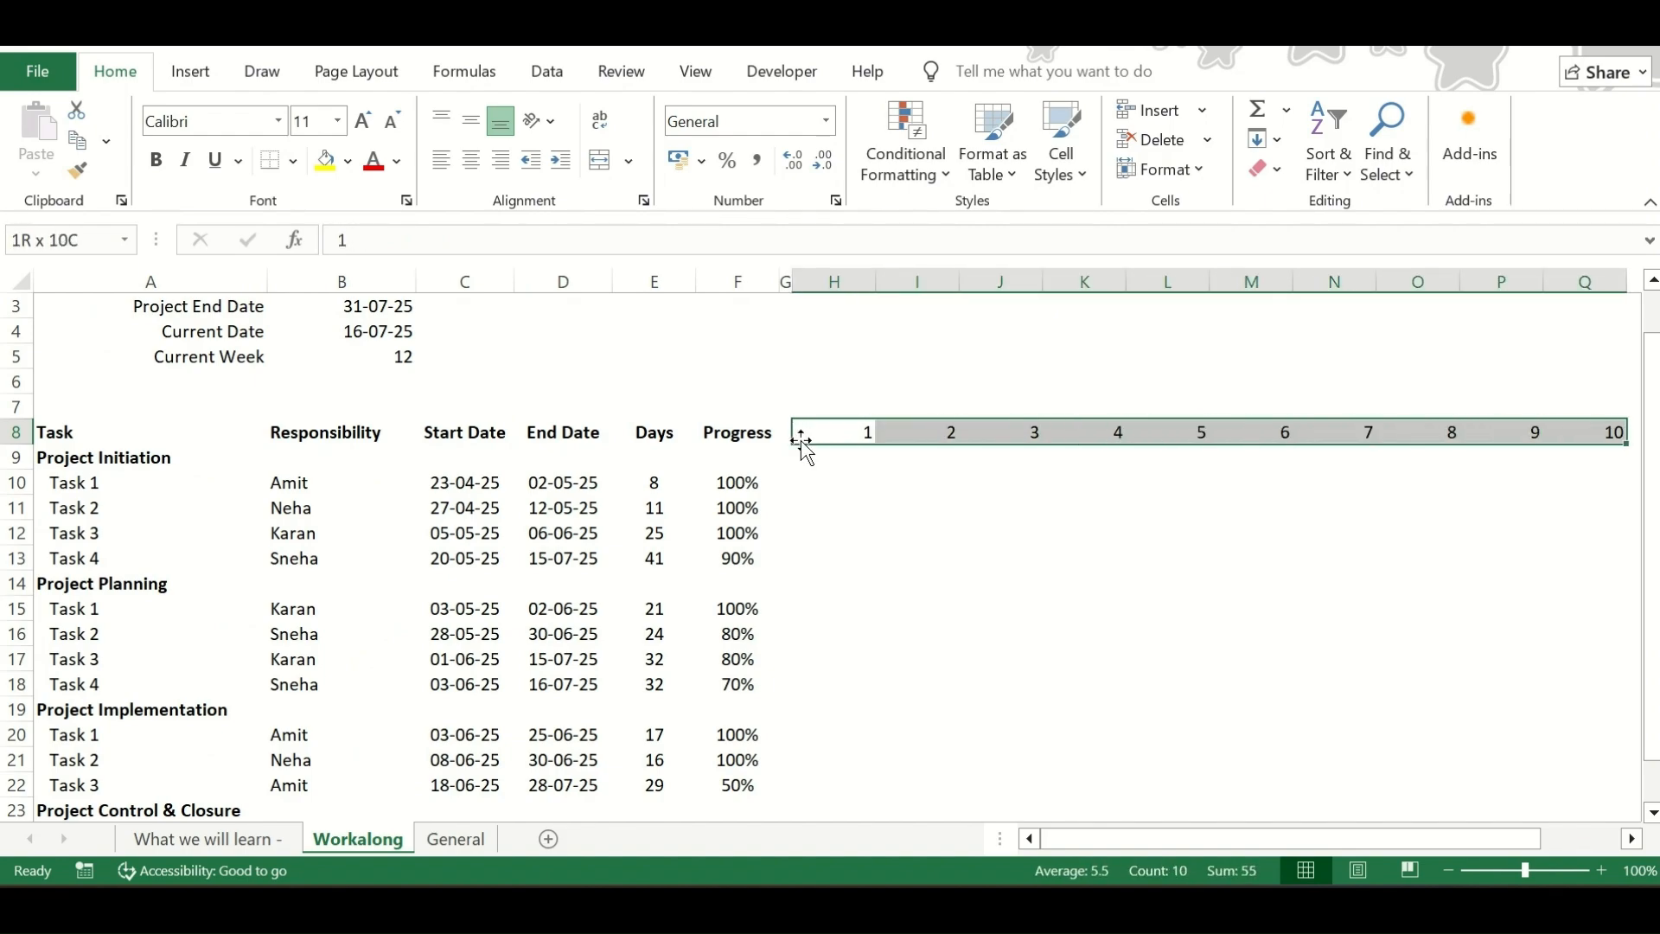
pyautogui.hotkey('shift', 'Right')
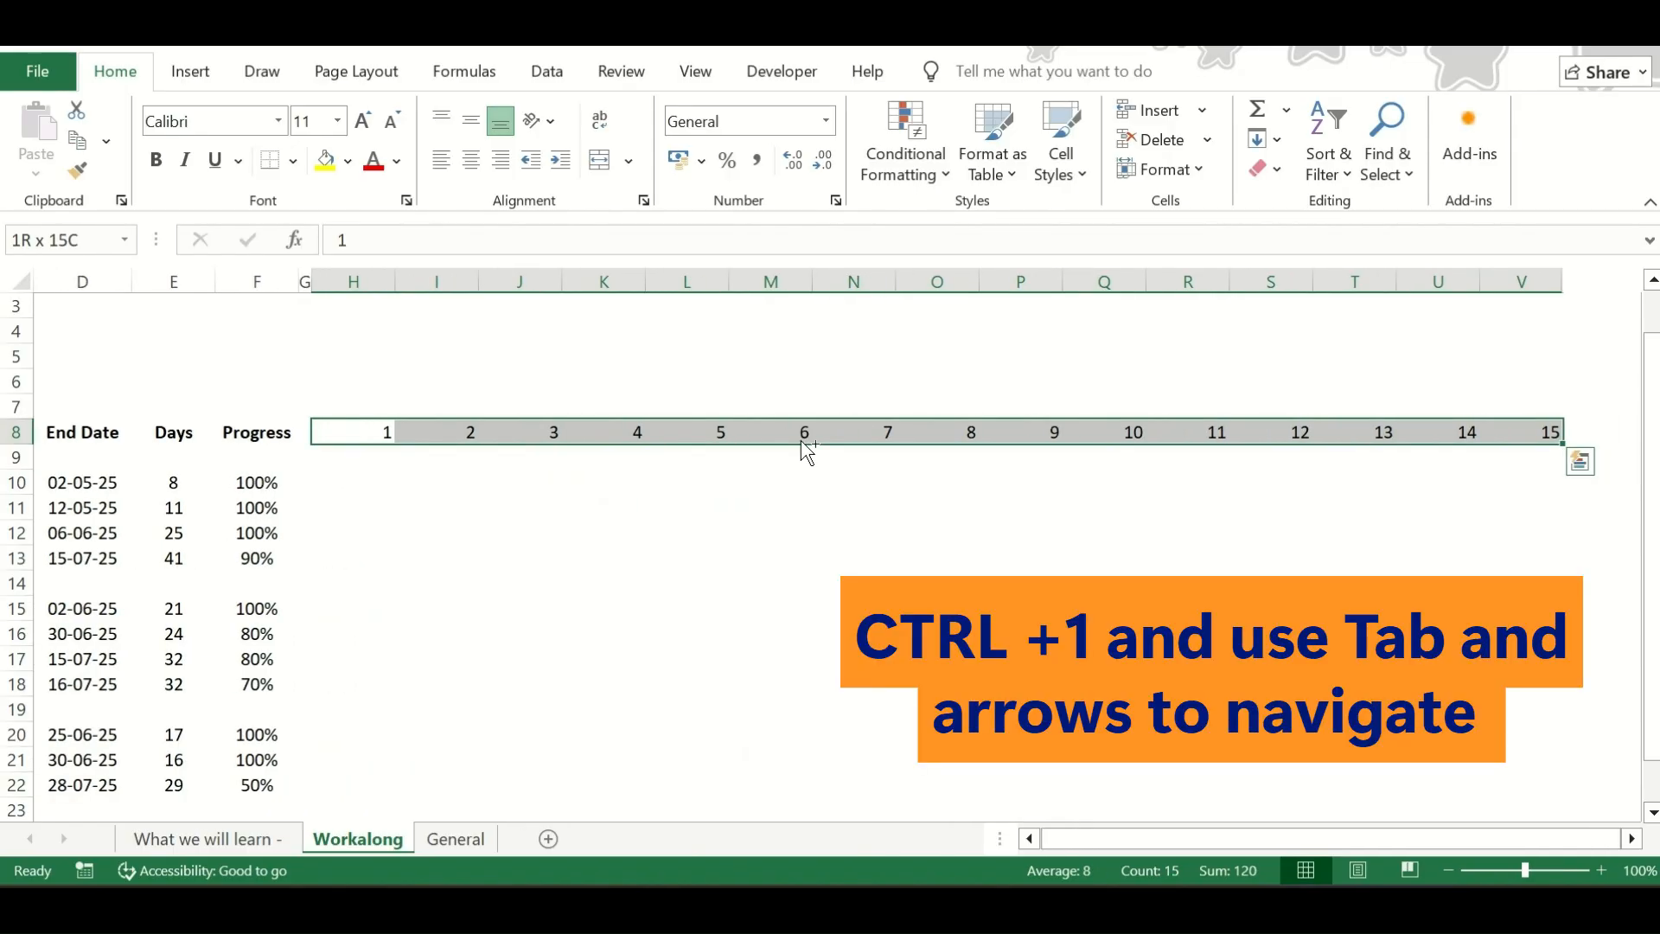
pyautogui.hotkey('ctrl', '1')
pyautogui.press('Tab')
pyautogui.press('Down')
pyautogui.press('Down')
pyautogui.press('Down')
pyautogui.press('Down')
pyautogui.press('Down')
pyautogui.press('Down')
pyautogui.press('Down')
pyautogui.press('Down')
pyautogui.press('Down')
pyautogui.press('Down')
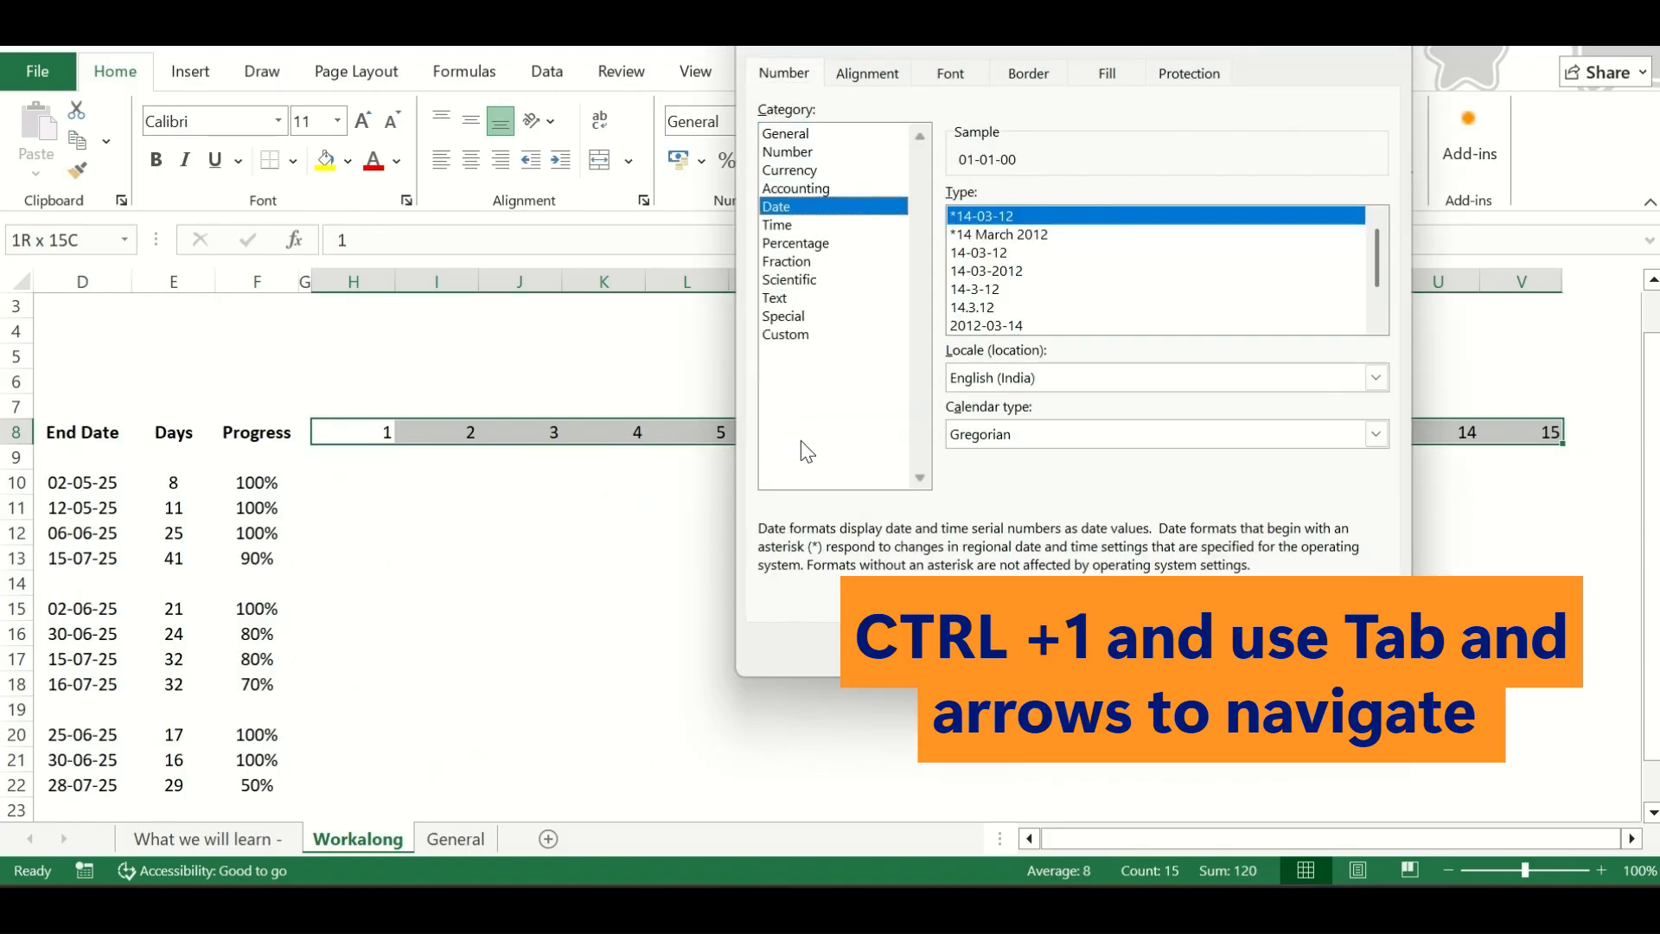
pyautogui.press('Down')
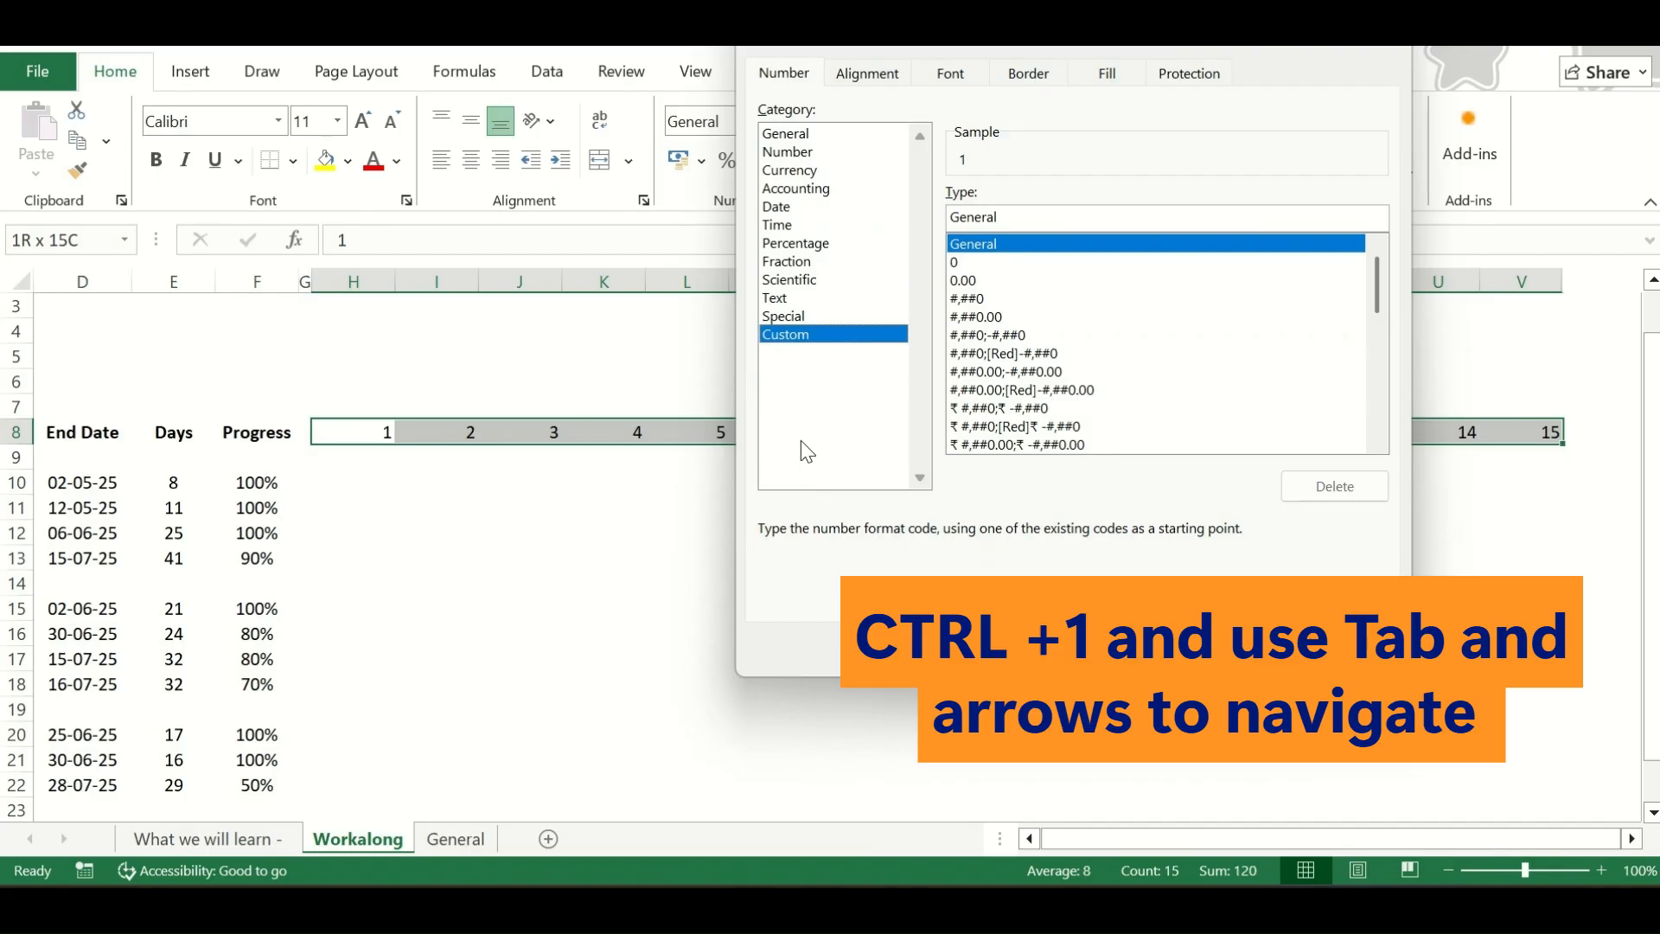
pyautogui.press('Tab')
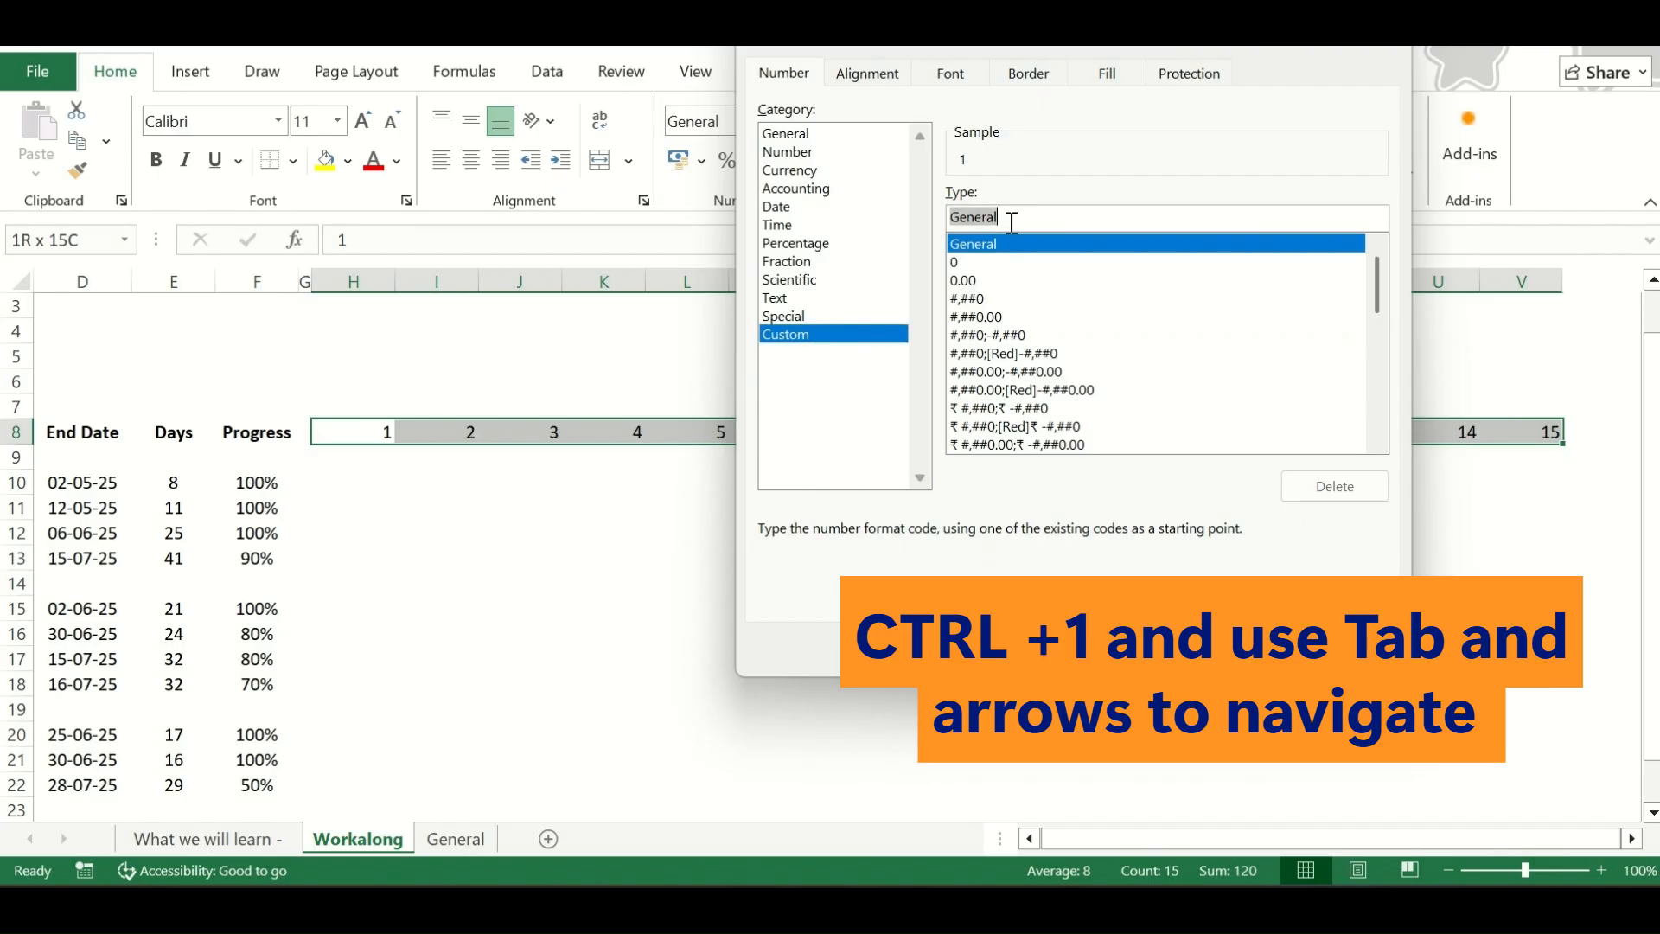
pyautogui.press('BackSpace')
pyautogui.write('wk')
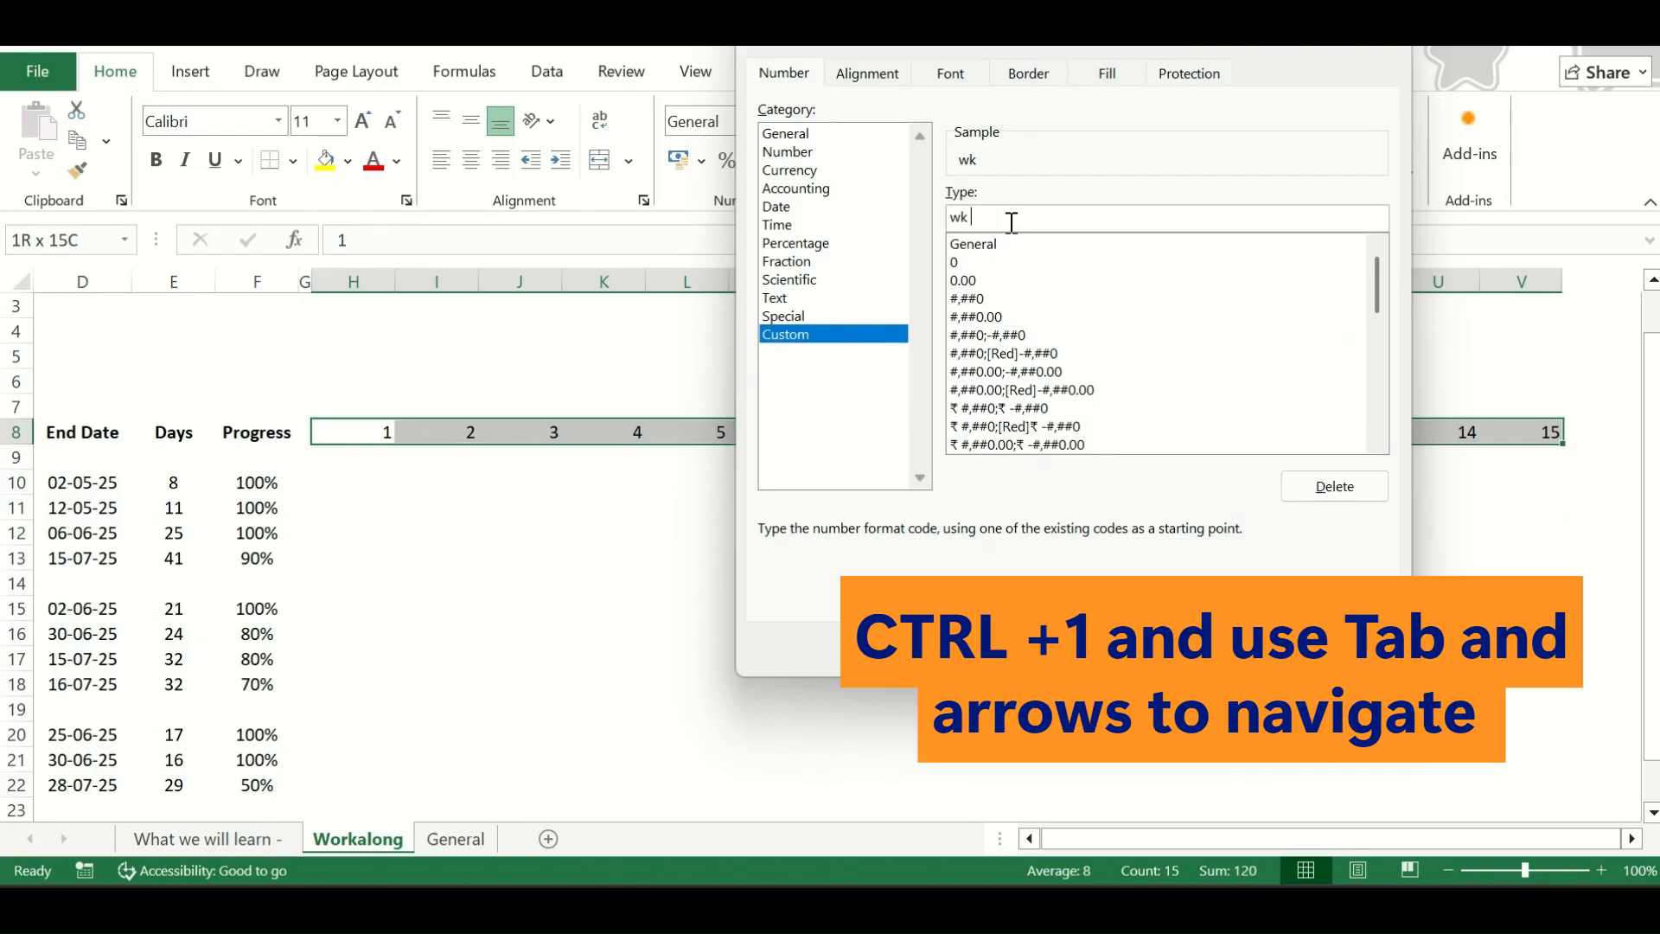
pyautogui.write(' #')
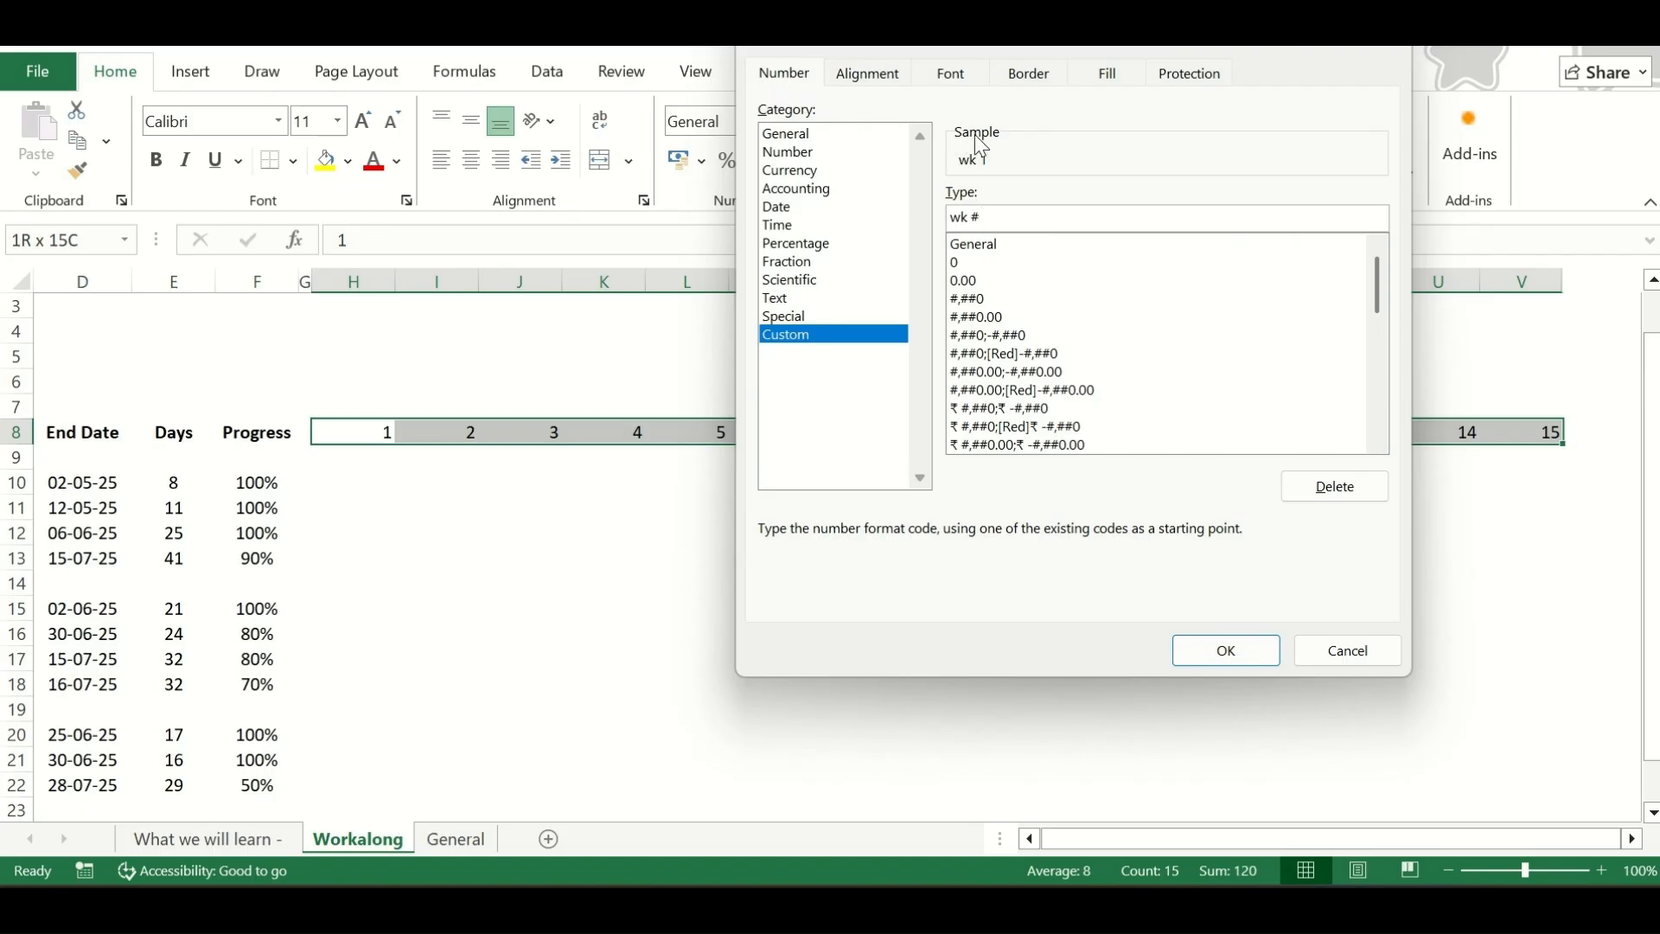
pyautogui.moveTo(972, 217); pyautogui.dragTo(948, 223)
pyautogui.write('Wk')
pyautogui.click(1221, 652)
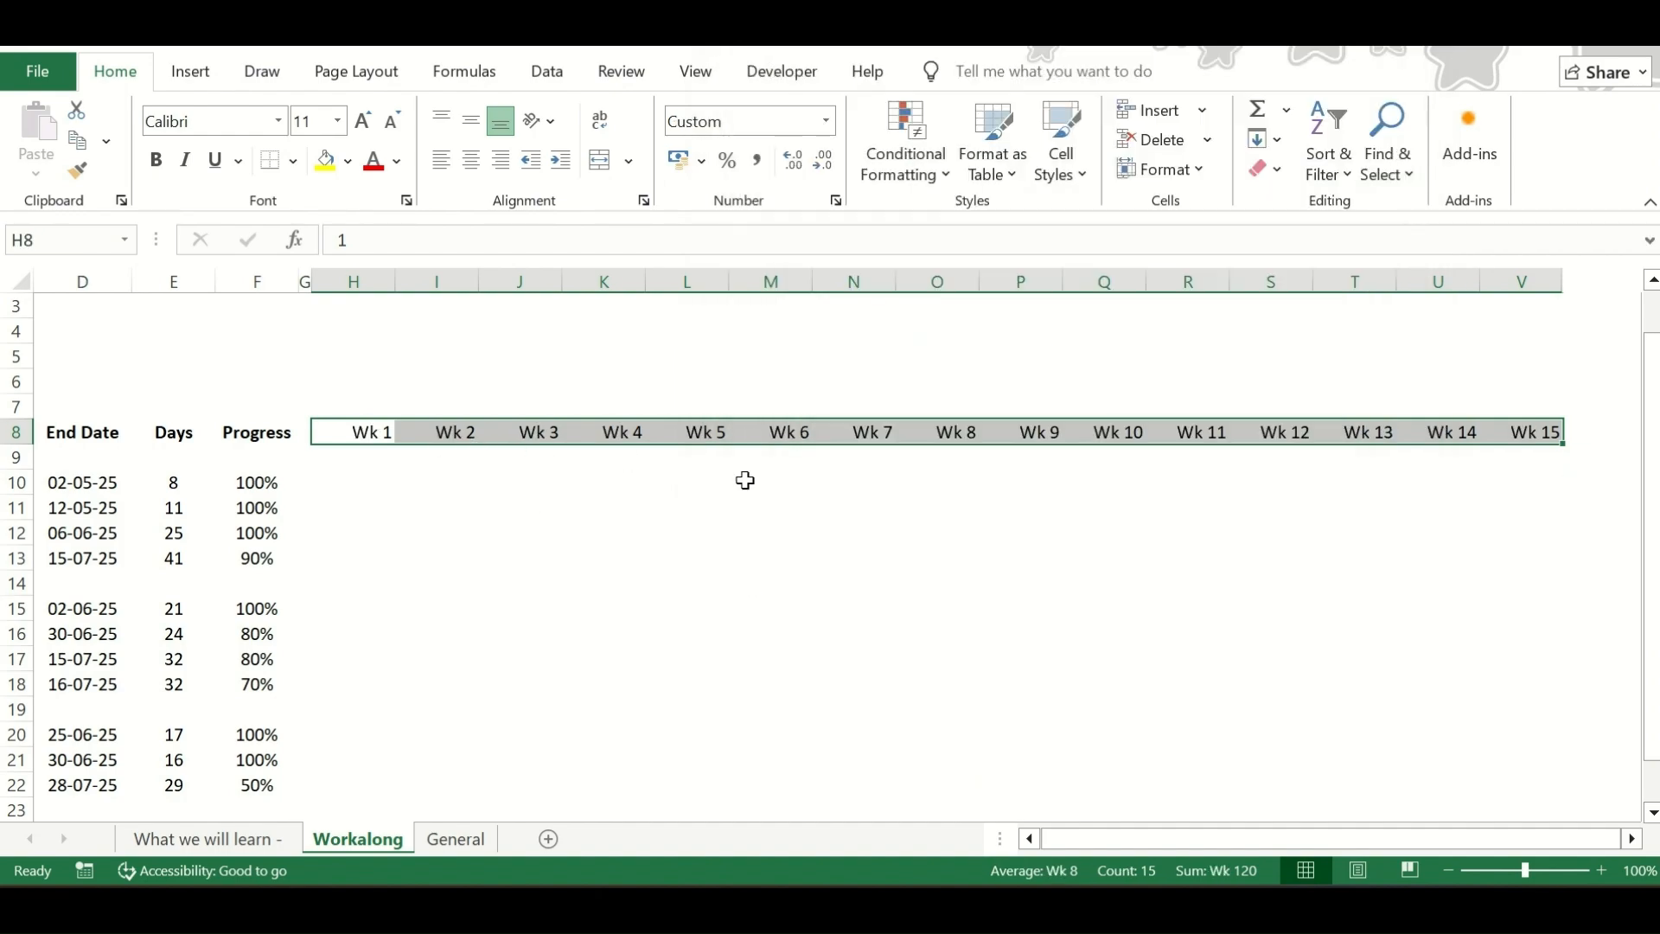
# Enter =B2 in cell H7 so that the first week's date follows the Project Start Date
pyautogui.hscroll(-5, 885, 508)
pyautogui.click(824, 405)
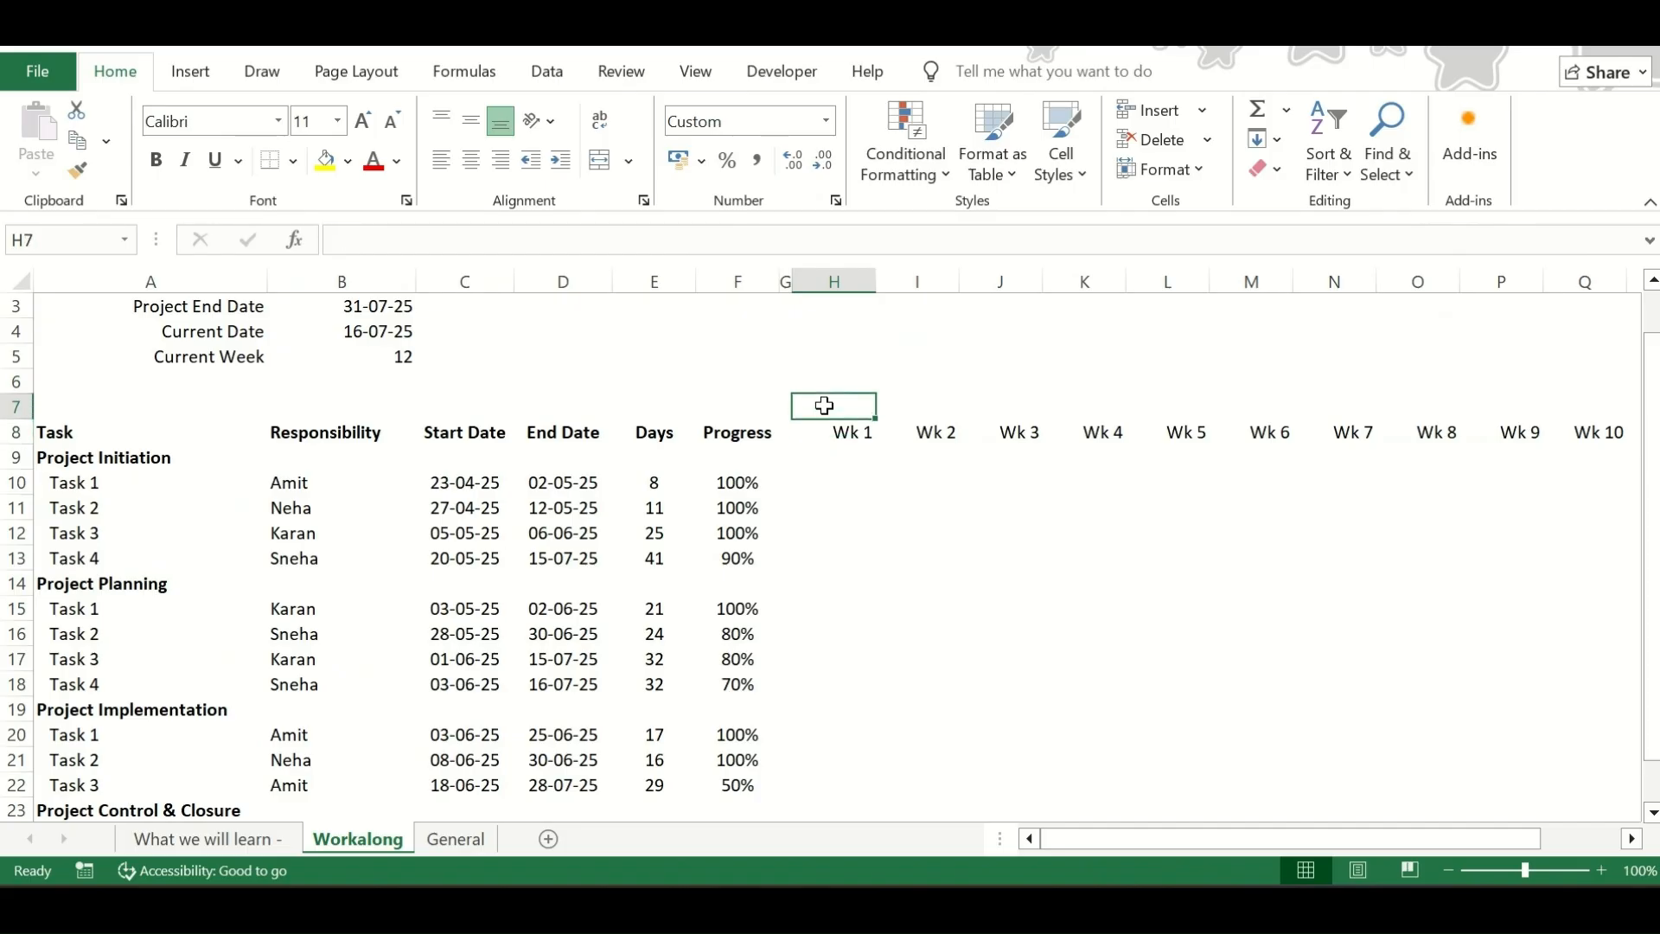
pyautogui.write('=')
pyautogui.scroll(1, 824, 405)
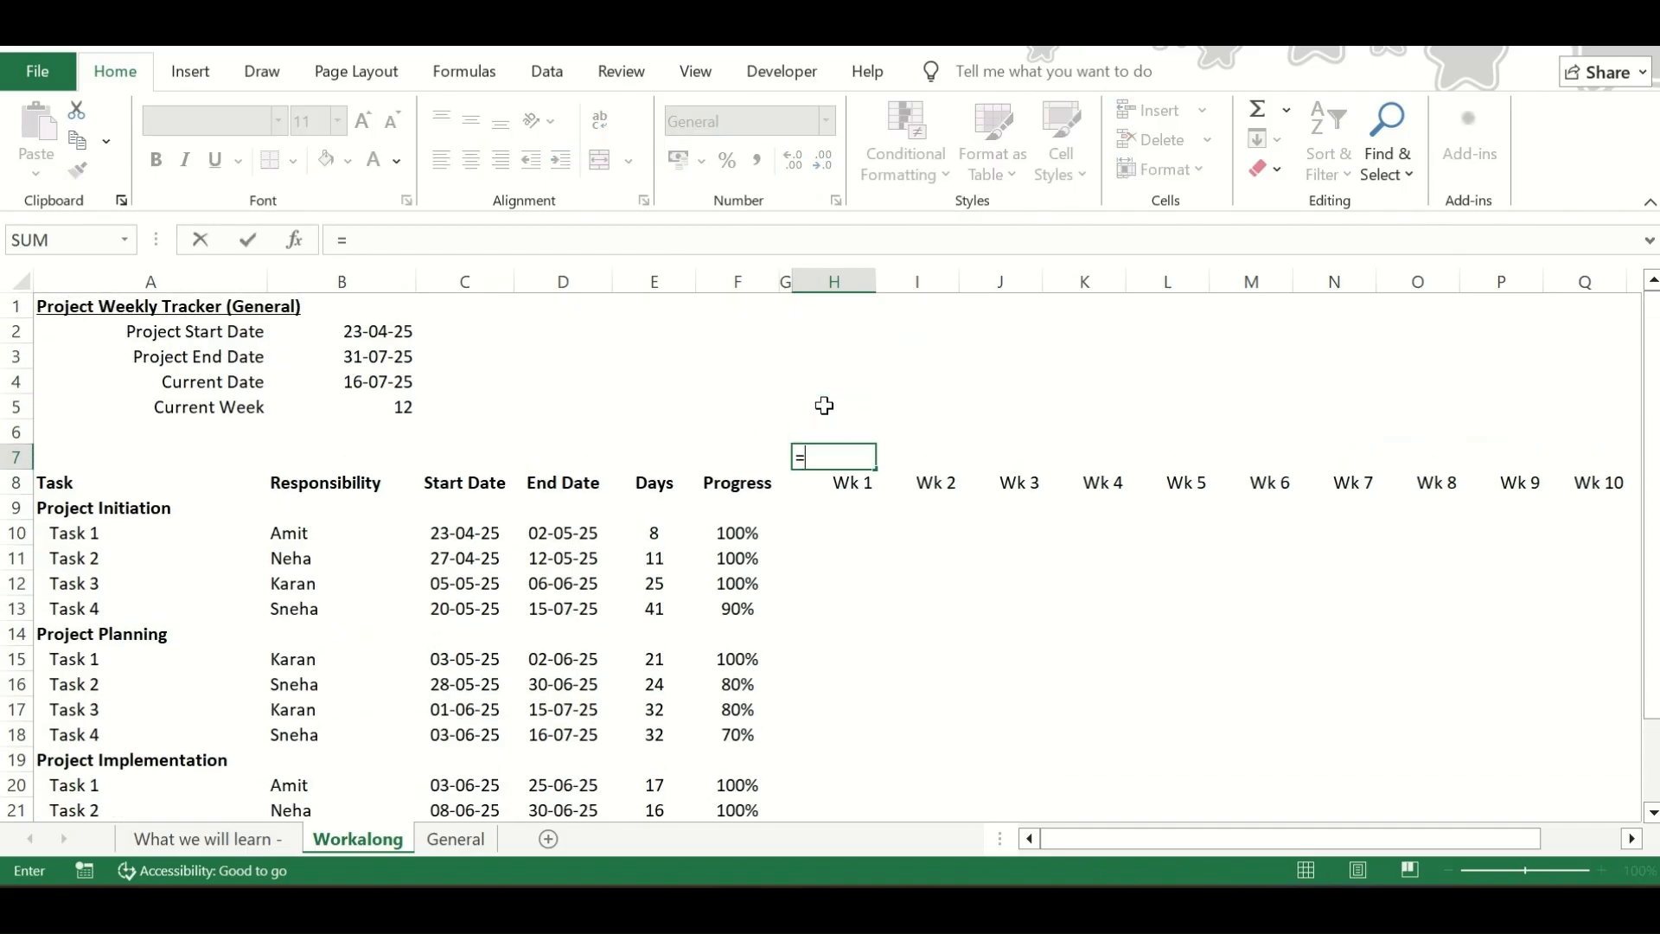
pyautogui.click(355, 330)
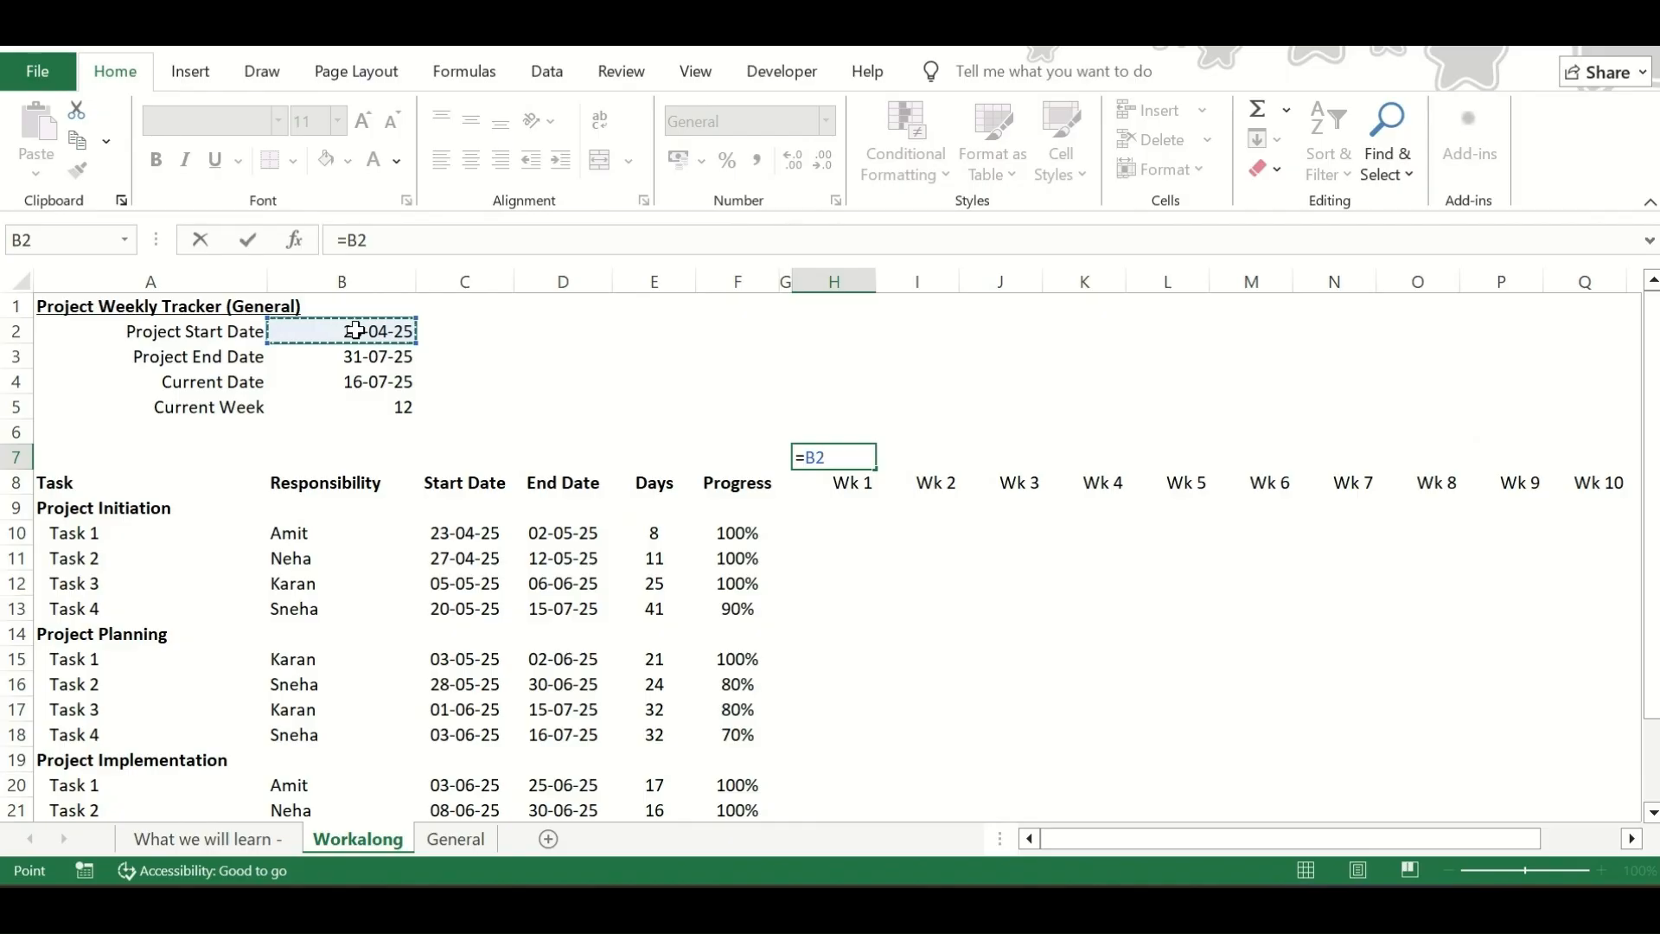
pyautogui.press('Return')
# Enter the formula =H7+7 in cell I7 for the second week's start date
pyautogui.press('Right')
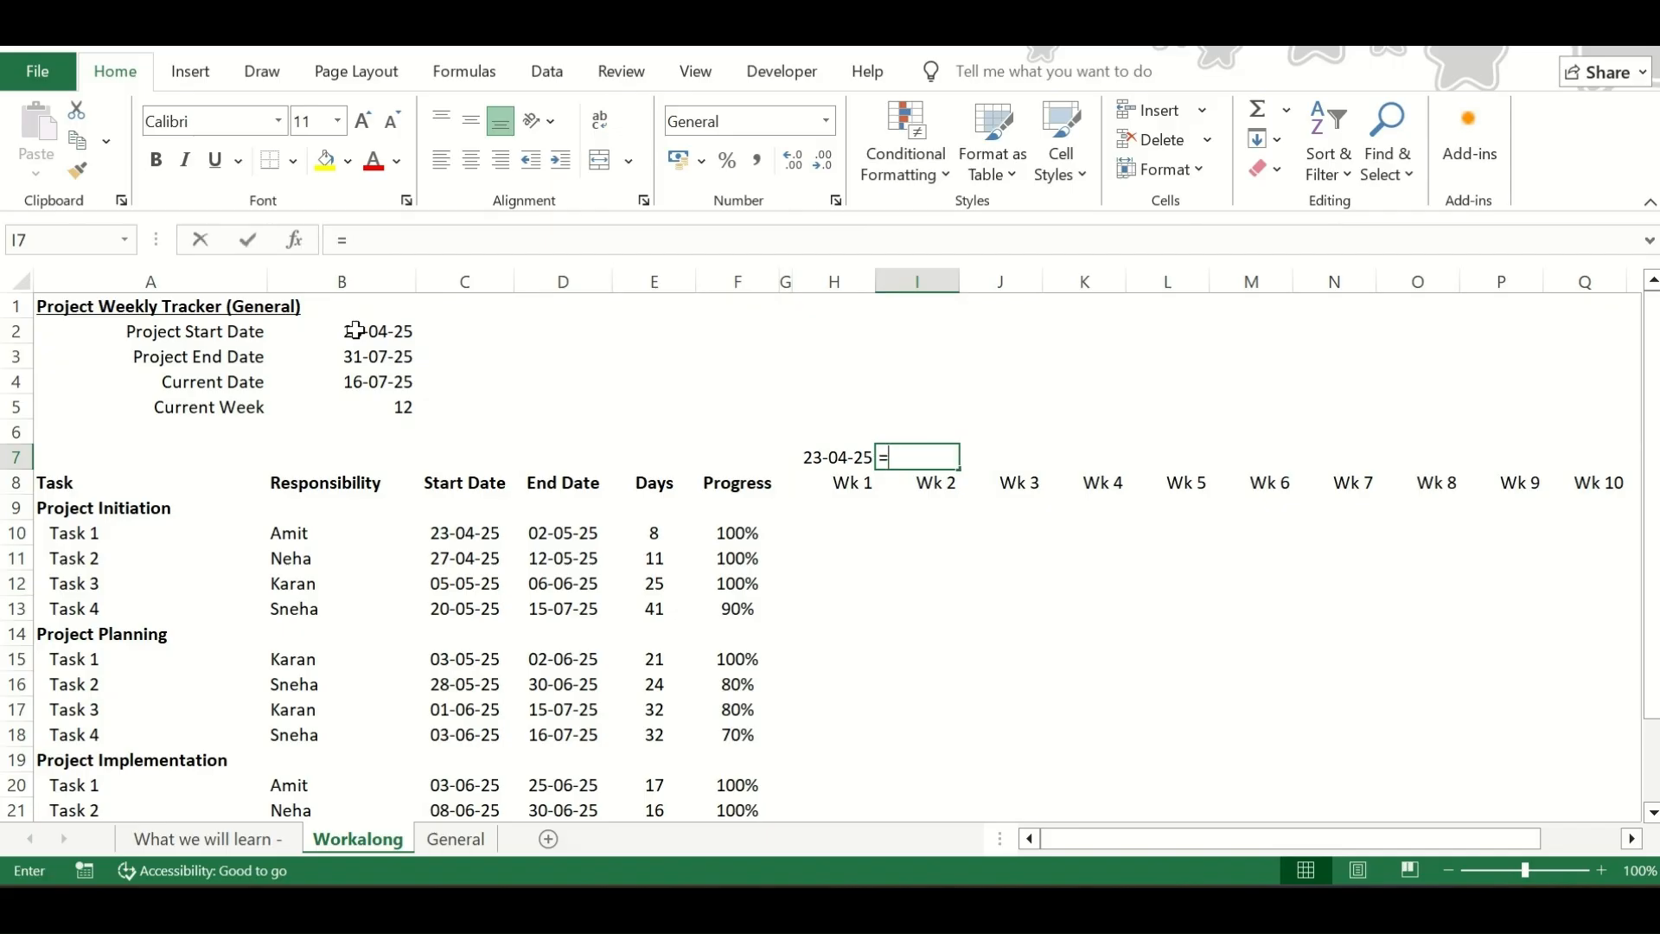
pyautogui.write('=')
pyautogui.press('Left')
pyautogui.write('+')
pyautogui.press('Return')
pyautogui.press('Up')
# Fill the weekly date formula from I7 across to V7
pyautogui.hotkey('shift', 'Right')
pyautogui.hotkey('shift', 'Right')
pyautogui.hotkey('shift', 'Right')
pyautogui.hotkey('shift', 'Right')
pyautogui.hotkey('shift', 'Right')
pyautogui.hotkey('shift', 'Right')
pyautogui.hotkey('shift', 'Right')
pyautogui.hotkey('shift', 'Right')
pyautogui.hotkey('shift', 'Right')
pyautogui.hotkey('shift', 'Right')
pyautogui.hotkey('shift', 'Right')
pyautogui.hotkey('shift', 'Right')
pyautogui.hotkey('shift', 'Right')
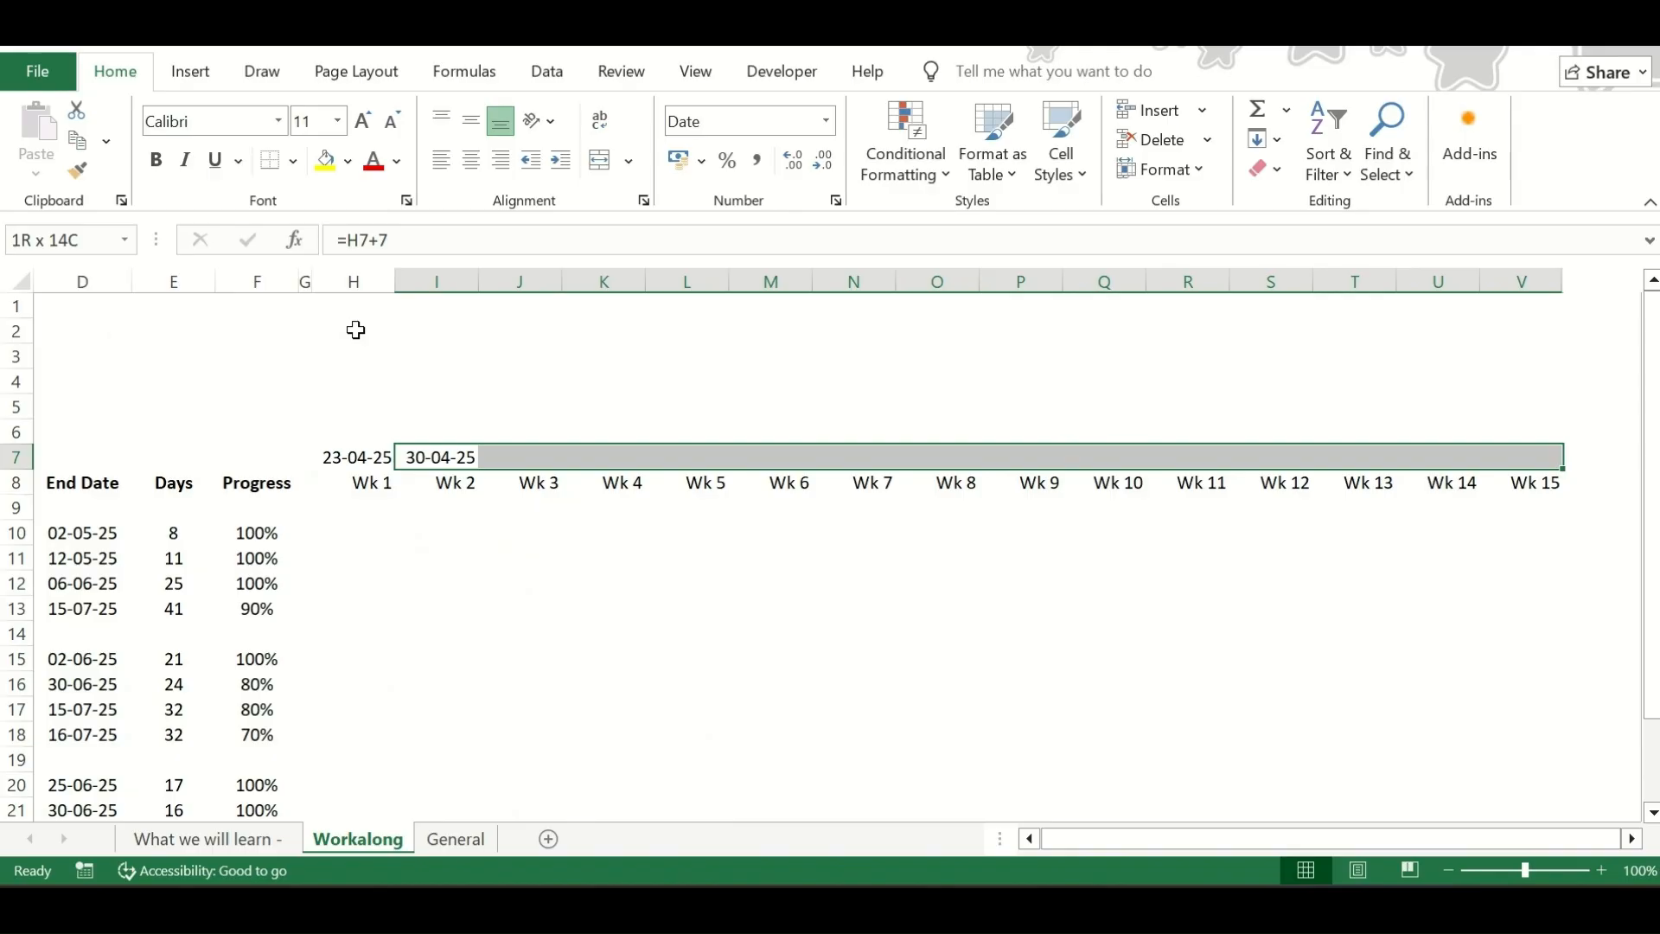
pyautogui.hotkey('ctrl', 'r')
# Apply the custom date format dd-mmm to the week dates in H7:V7
pyautogui.press('Left')
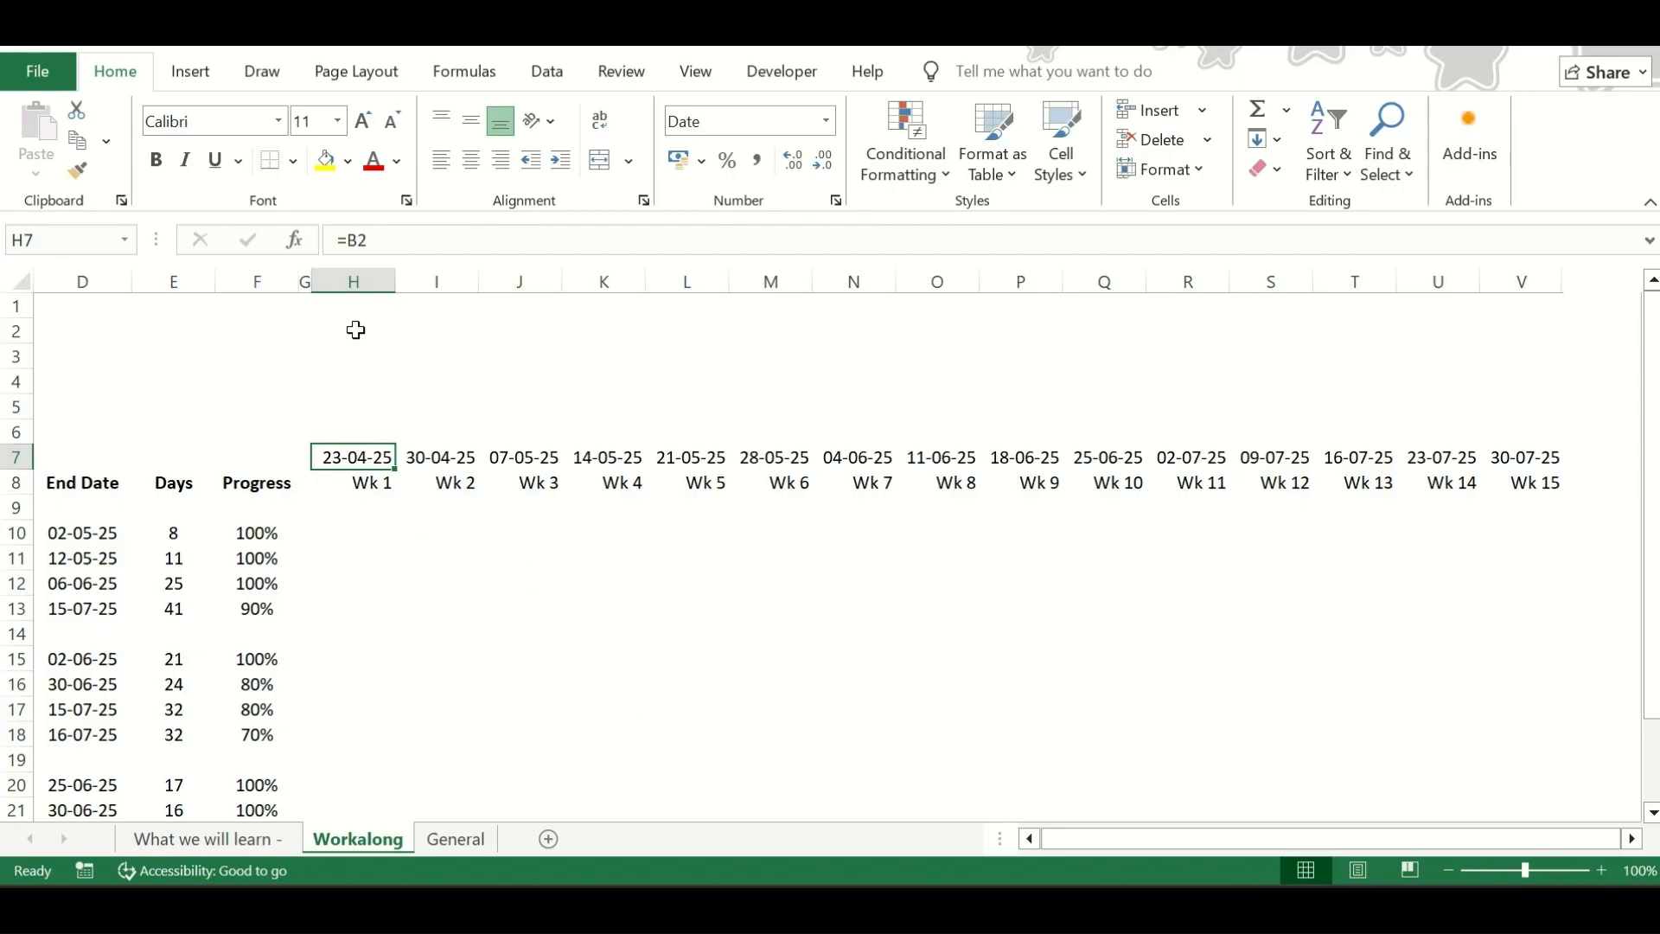
pyautogui.hotkey('shift', 'Right')
pyautogui.hotkey('shift', 'Right')
pyautogui.hotkey('shift', 'Right')
pyautogui.hotkey('shift', 'Right')
pyautogui.hotkey('shift', 'Right')
pyautogui.hotkey('shift', 'Right')
pyautogui.hotkey('shift', 'Right')
pyautogui.hotkey('shift', 'Right')
pyautogui.hotkey('shift', 'Right')
pyautogui.hotkey('shift', 'Right')
pyautogui.hotkey('shift', 'Right')
pyautogui.hotkey('shift', 'Right')
pyautogui.hotkey('shift', 'Right')
pyautogui.hotkey('shift', 'Right')
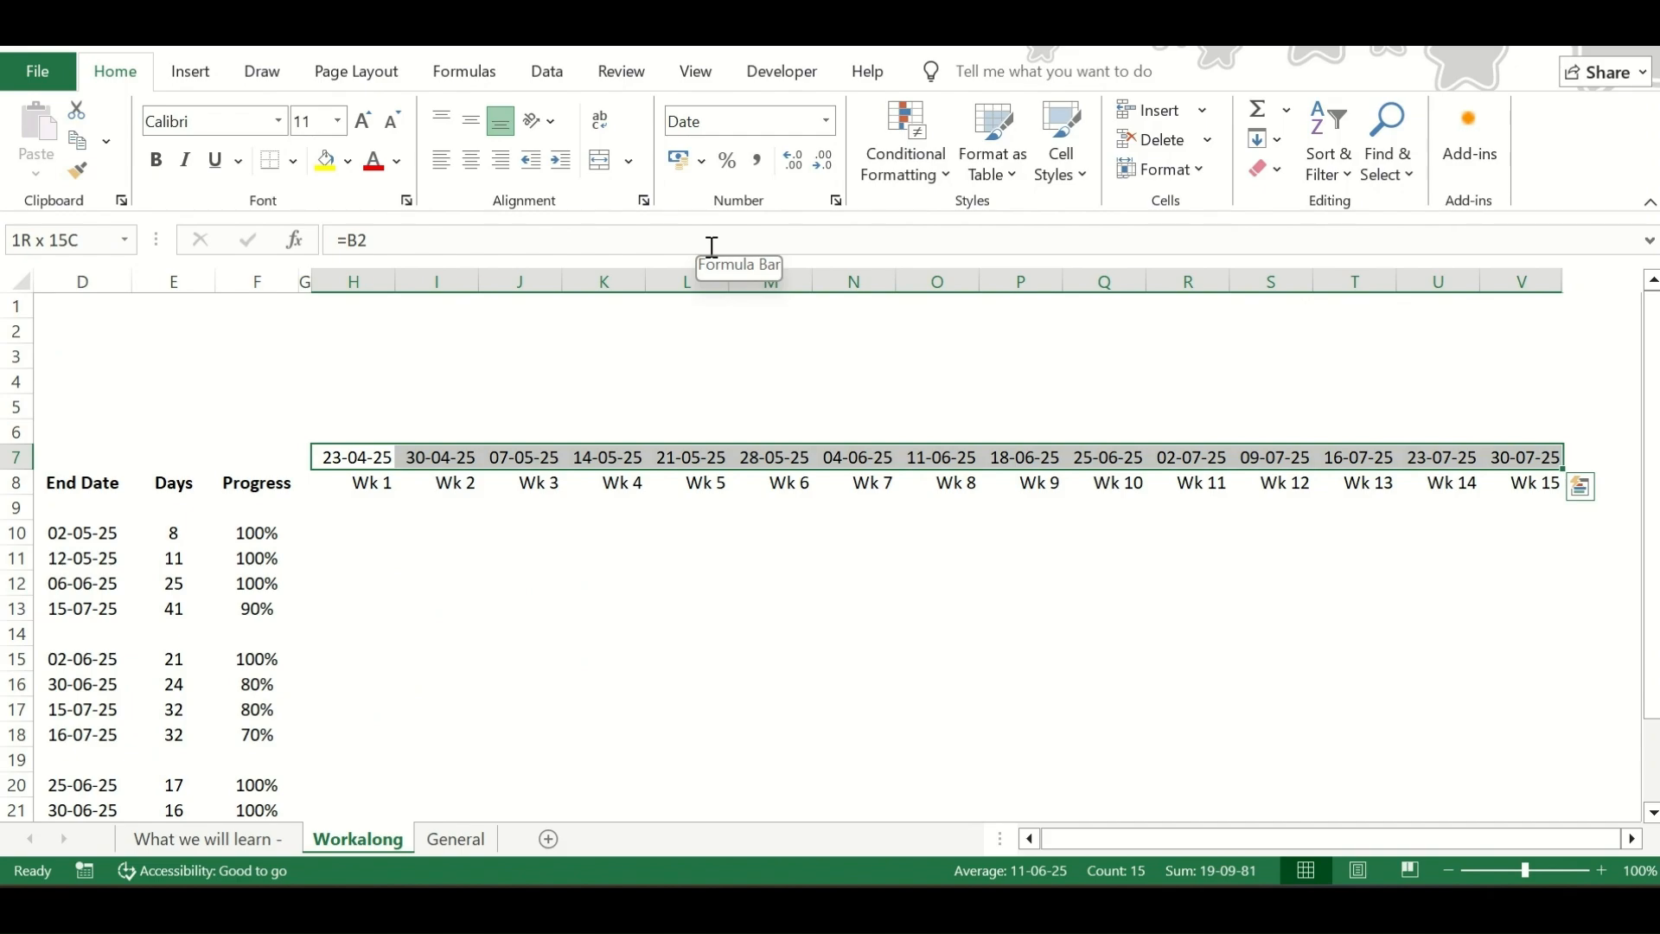
pyautogui.hotkey('ctrl', '1')
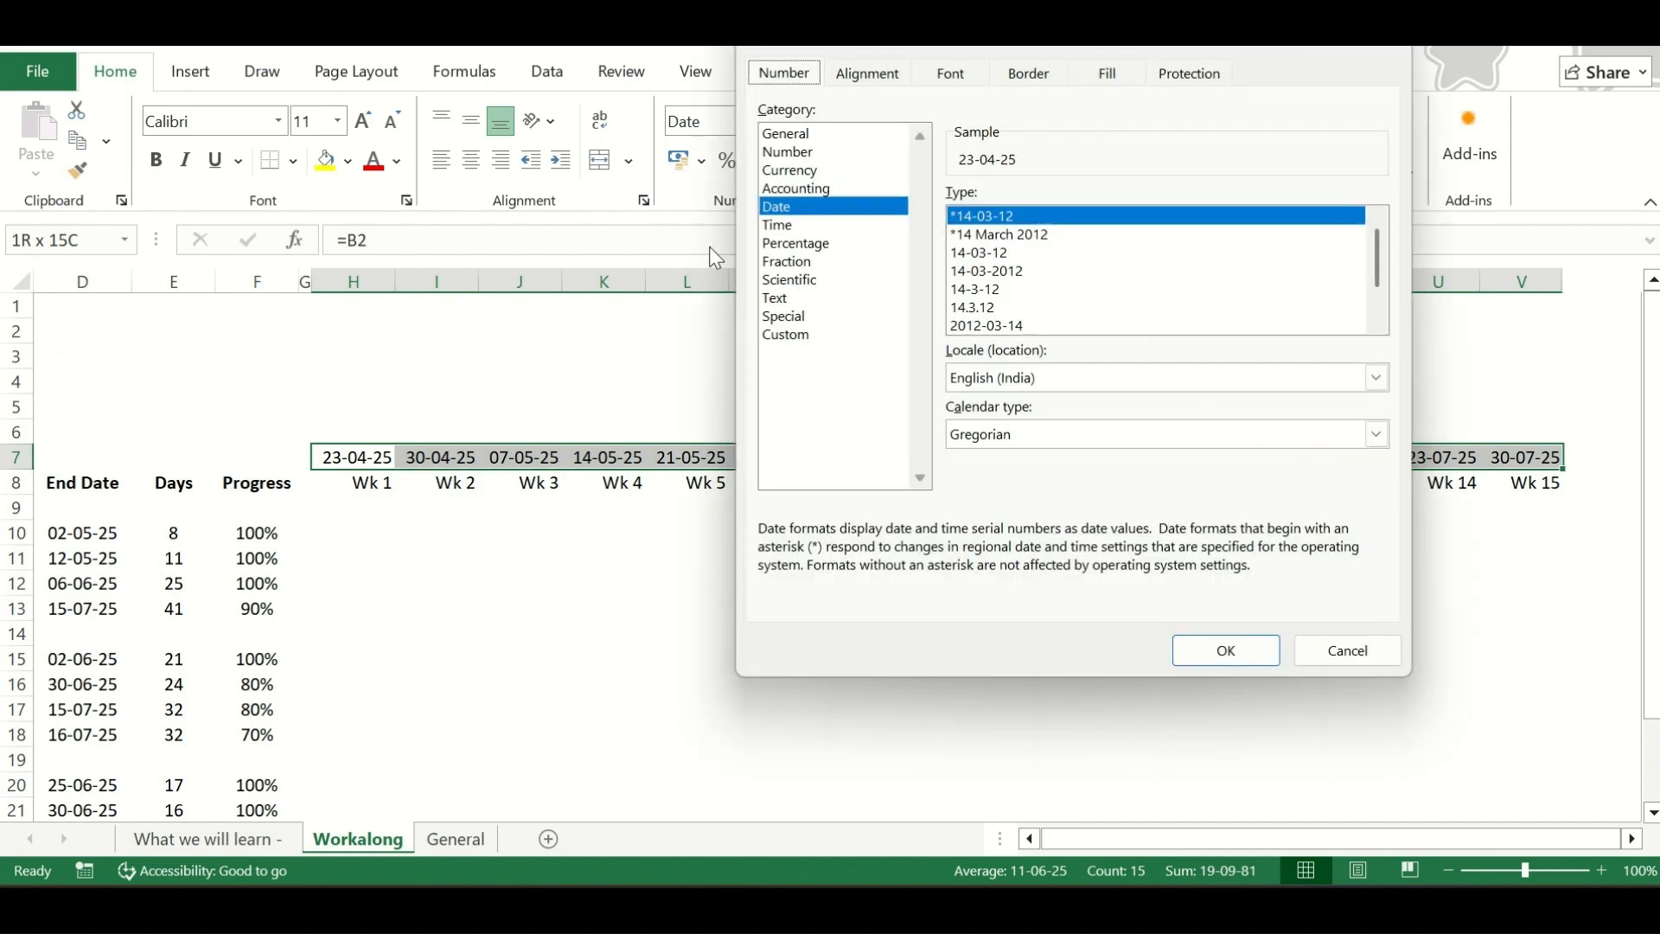
pyautogui.press('Tab')
pyautogui.press('Down')
pyautogui.press('Down')
pyautogui.press('Down')
pyautogui.press('Down')
pyautogui.press('Down')
pyautogui.press('Down')
pyautogui.press('Down')
pyautogui.press('Tab')
pyautogui.press('End')
pyautogui.press('BackSpace')
pyautogui.press('BackSpace')
pyautogui.press('BackSpace')
pyautogui.press('BackSpace')
pyautogui.press('BackSpace')
pyautogui.press('BackSpace')
pyautogui.press('BackSpace')
pyautogui.write('dd-')
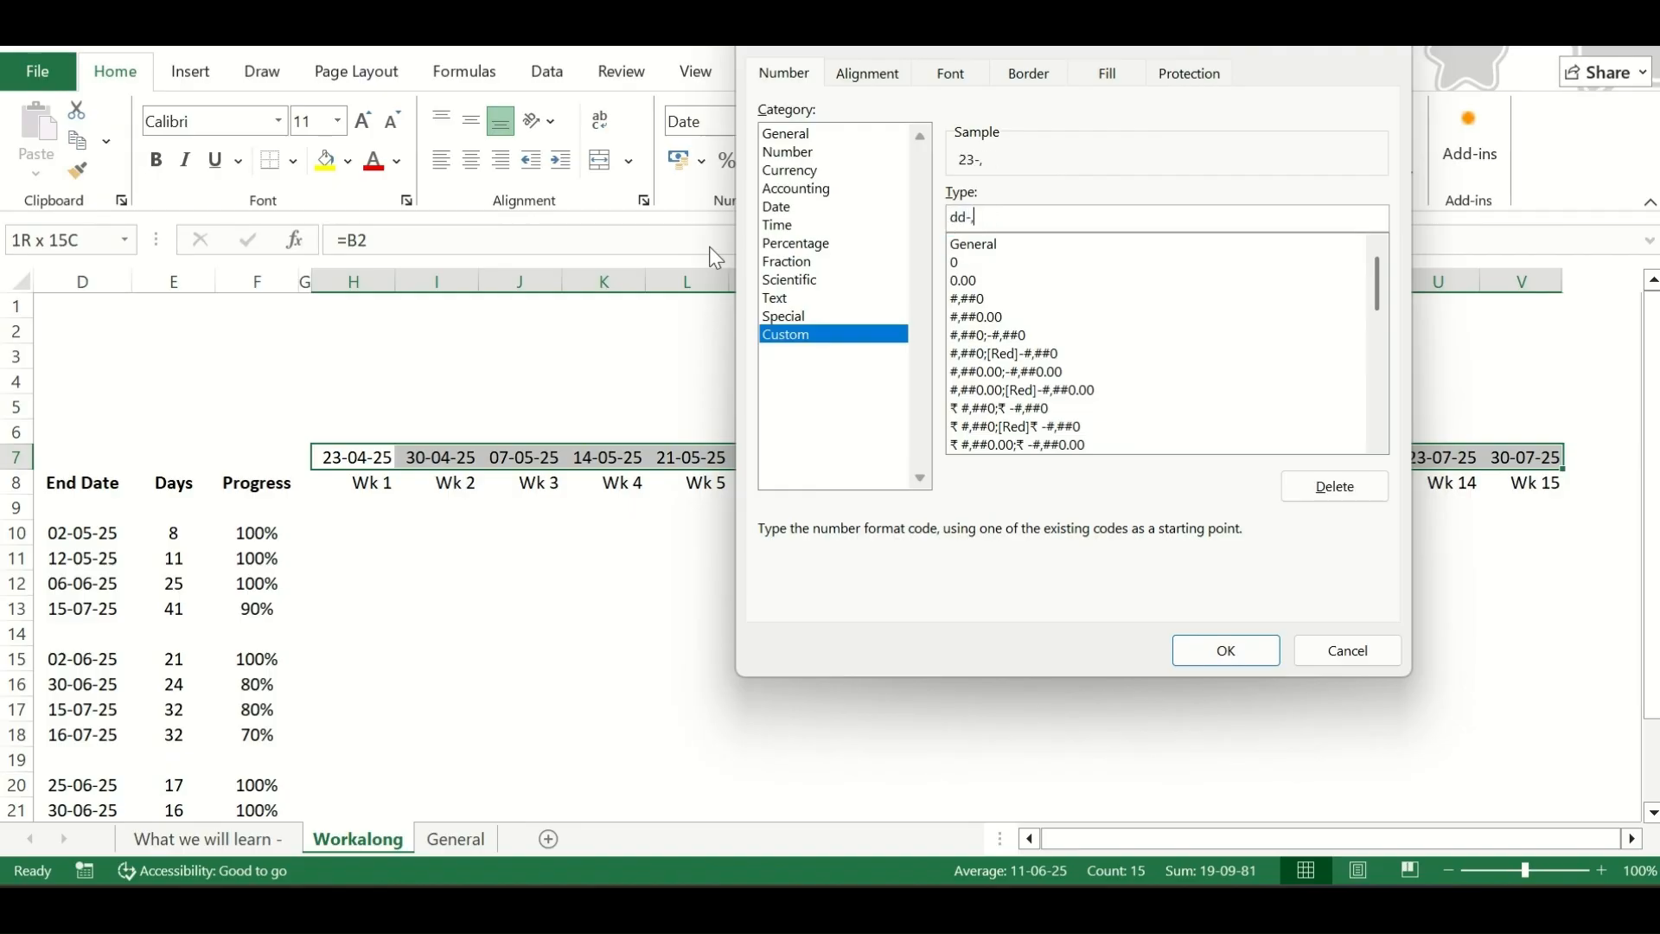
pyautogui.write('mmm')
pyautogui.moveTo(1381, 290); pyautogui.dragTo(1378, 351)
pyautogui.click(1000, 337)
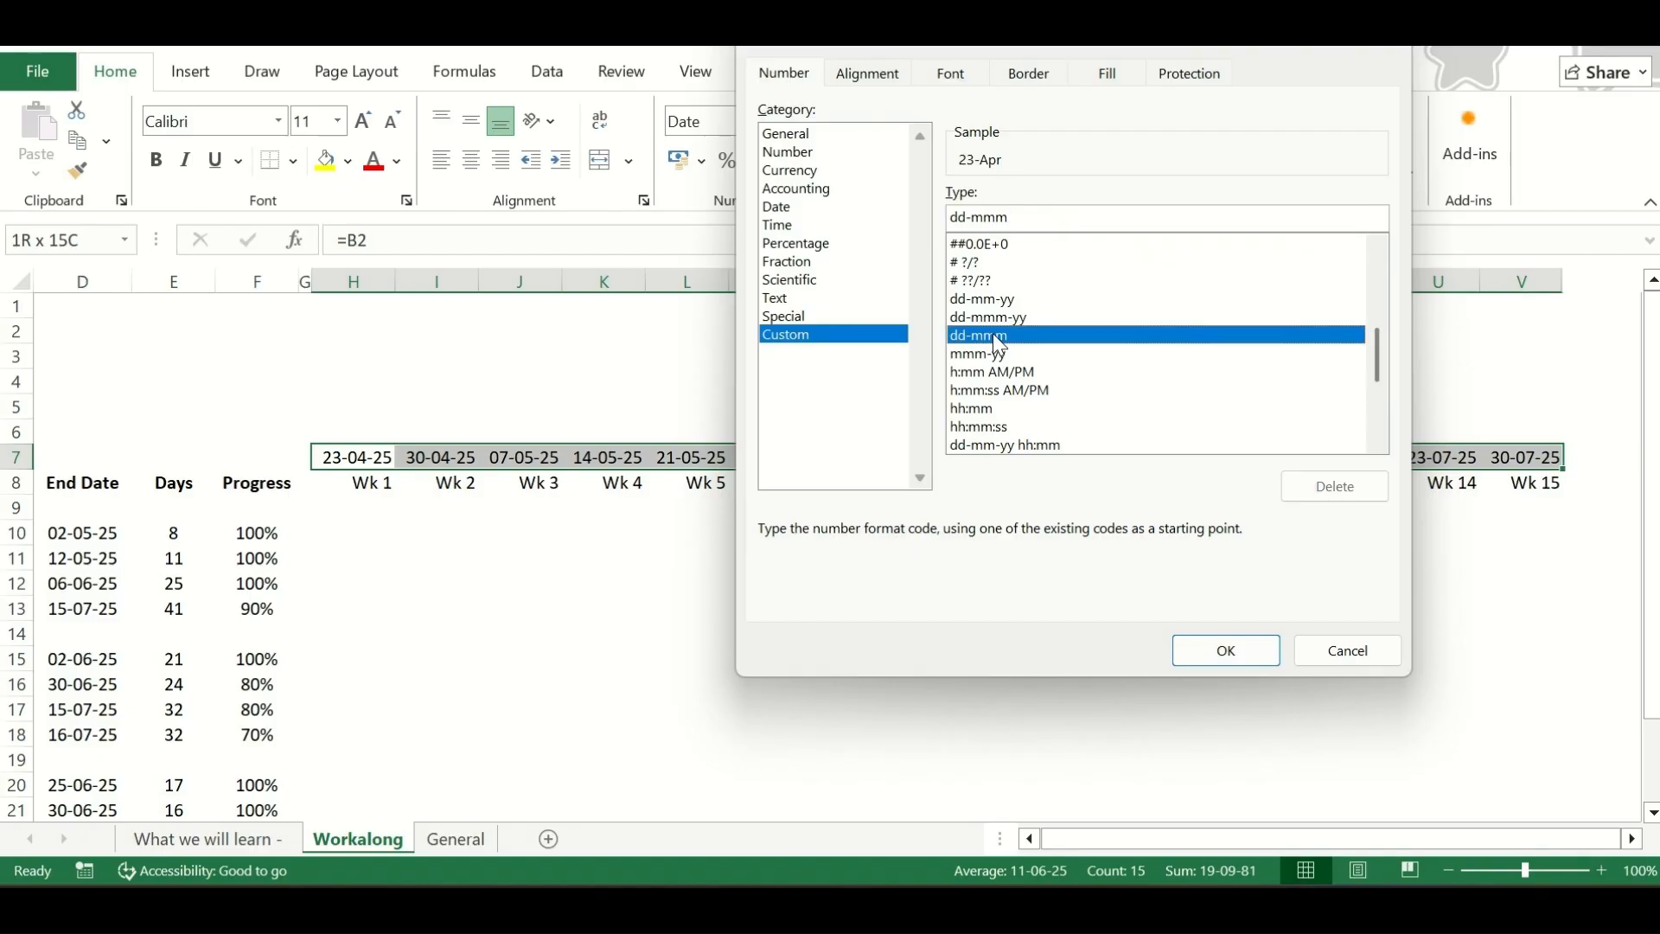
pyautogui.click(1245, 650)
# Fill the table's header rows A7:V8 with the darkest shade of the theme blue
pyautogui.hscroll(-3, 753, 490)
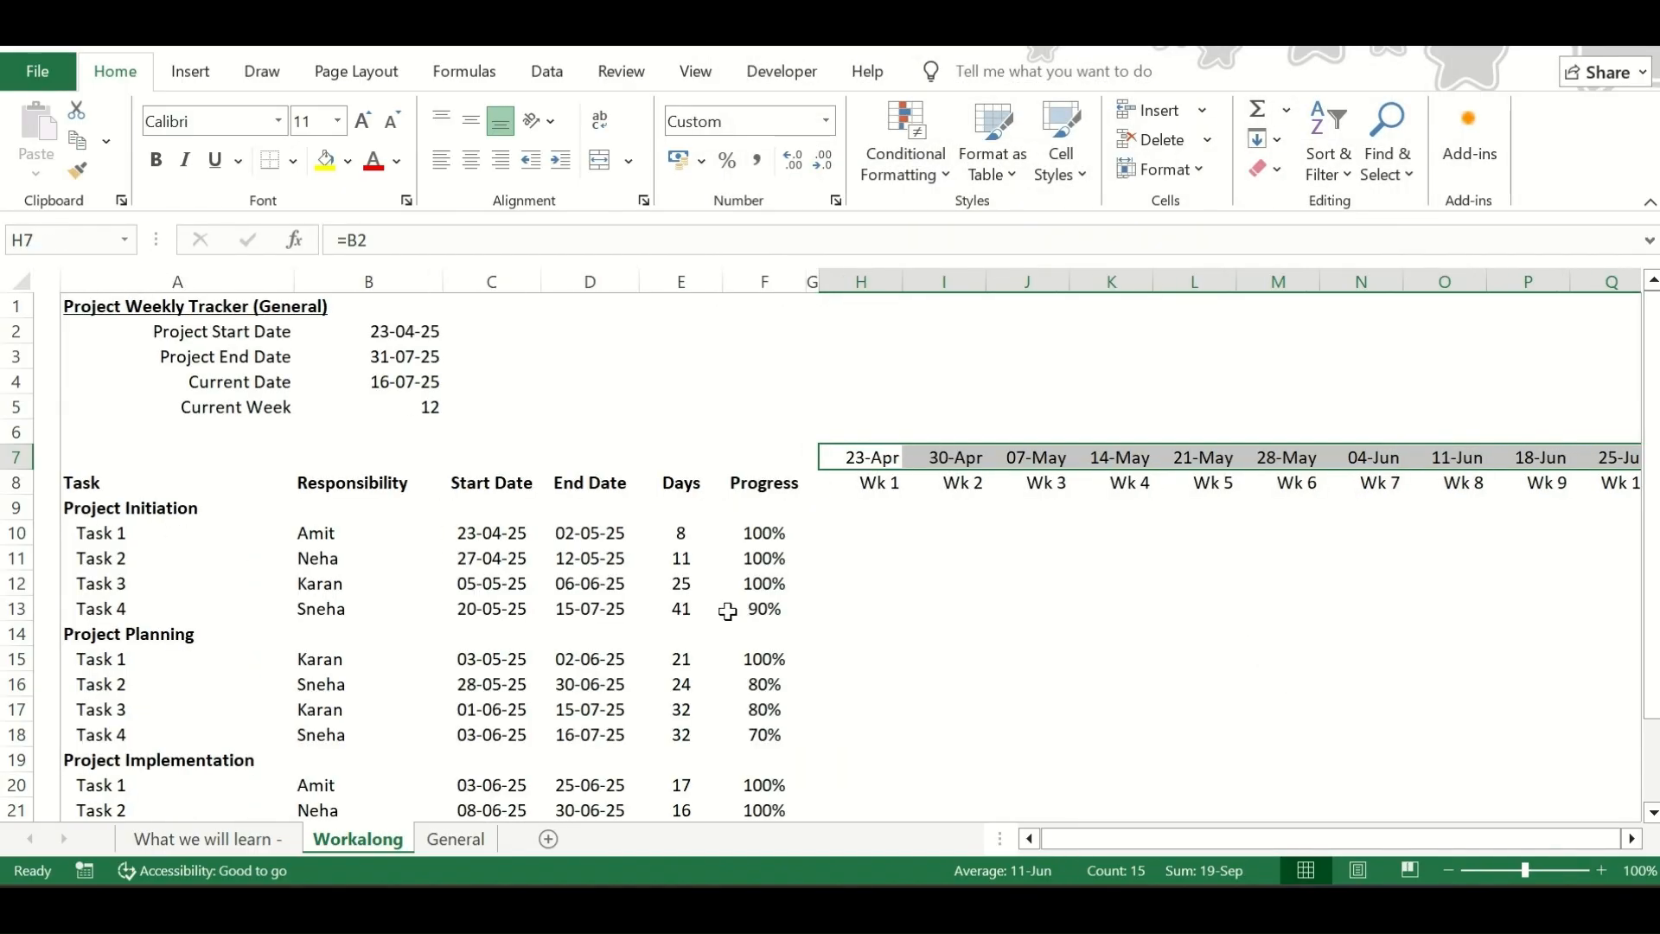
pyautogui.click(784, 486)
pyautogui.press('Up')
pyautogui.press('Left')
pyautogui.press('Left')
pyautogui.press('Left')
pyautogui.press('Left')
pyautogui.press('Left')
pyautogui.press('Left')
pyautogui.press('Down')
pyautogui.press('Up')
pyautogui.hotkey('shift', 'Down')
pyautogui.hotkey('shift', 'Right')
pyautogui.hotkey('shift', 'Right')
pyautogui.hotkey('shift', 'Right')
pyautogui.hotkey('shift', 'Right')
pyautogui.hotkey('shift', 'Right')
pyautogui.hotkey('shift', 'Right')
pyautogui.hotkey('shift', 'Right')
pyautogui.hotkey('shift', 'Right')
pyautogui.hotkey('shift', 'Right')
pyautogui.hotkey('shift', 'Right')
pyautogui.hotkey('shift', 'Right')
pyautogui.hotkey('shift', 'Right')
pyautogui.hotkey('shift', 'Right')
pyautogui.hotkey('shift', 'Right')
pyautogui.hotkey('shift', 'Right')
pyautogui.hotkey('shift', 'Right')
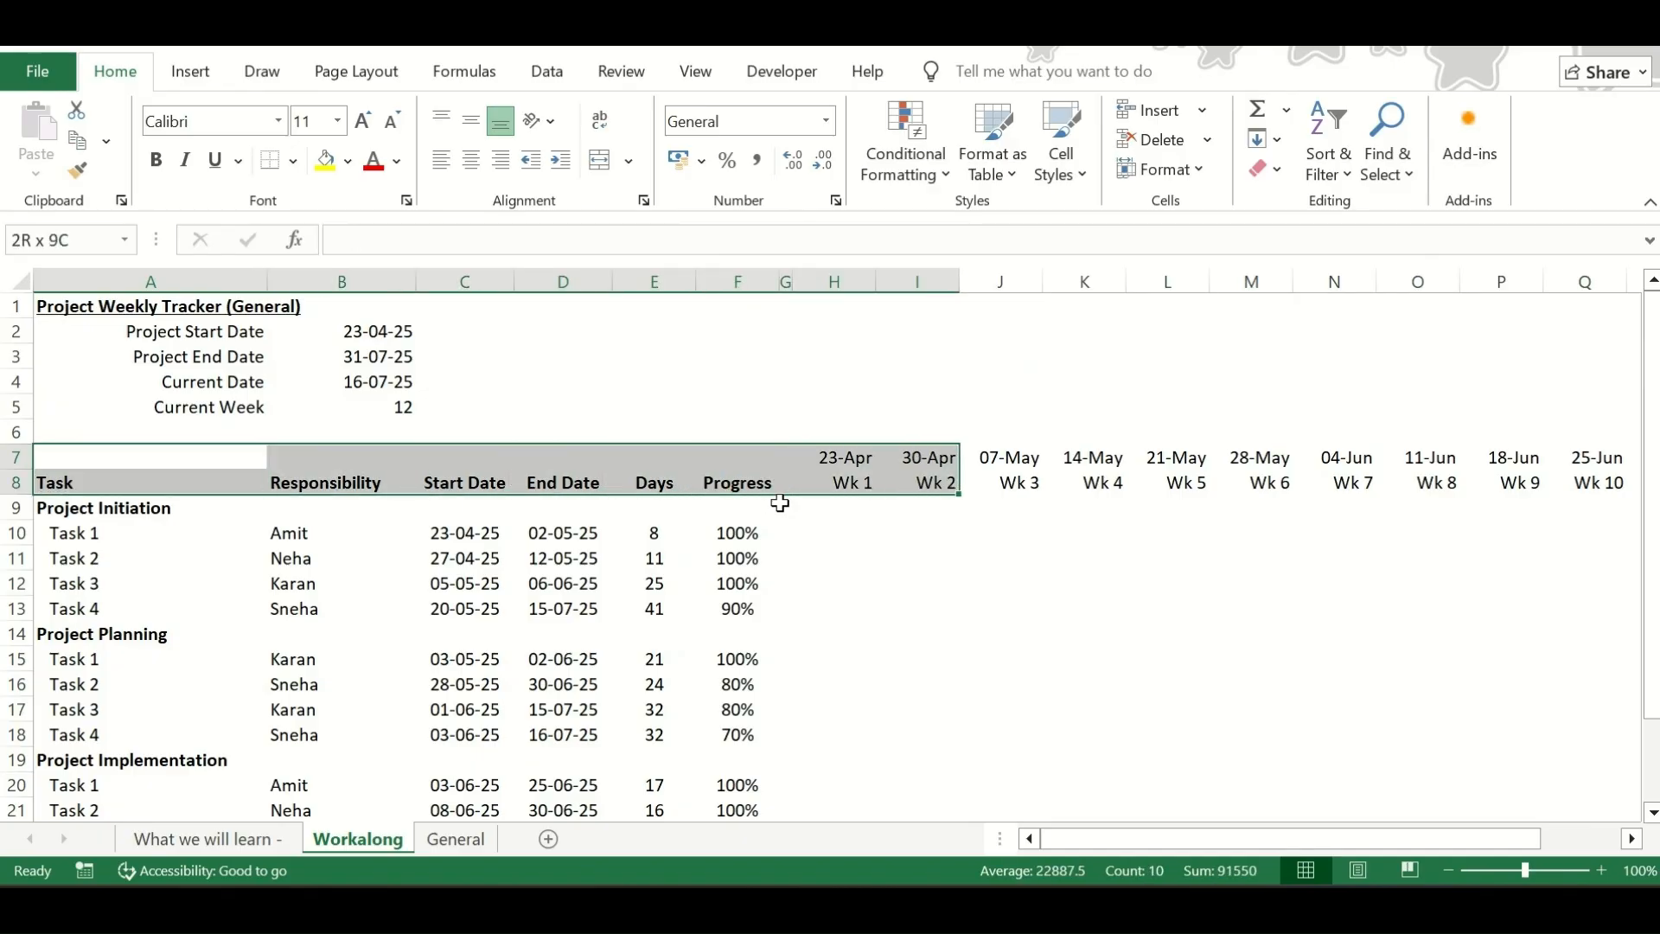
pyautogui.hotkey('shift', 'Right')
pyautogui.hotkey('shift', 'Right')
pyautogui.hotkey('shift', 'Right')
pyautogui.hotkey('shift', 'Right')
pyautogui.hotkey('shift', 'Right')
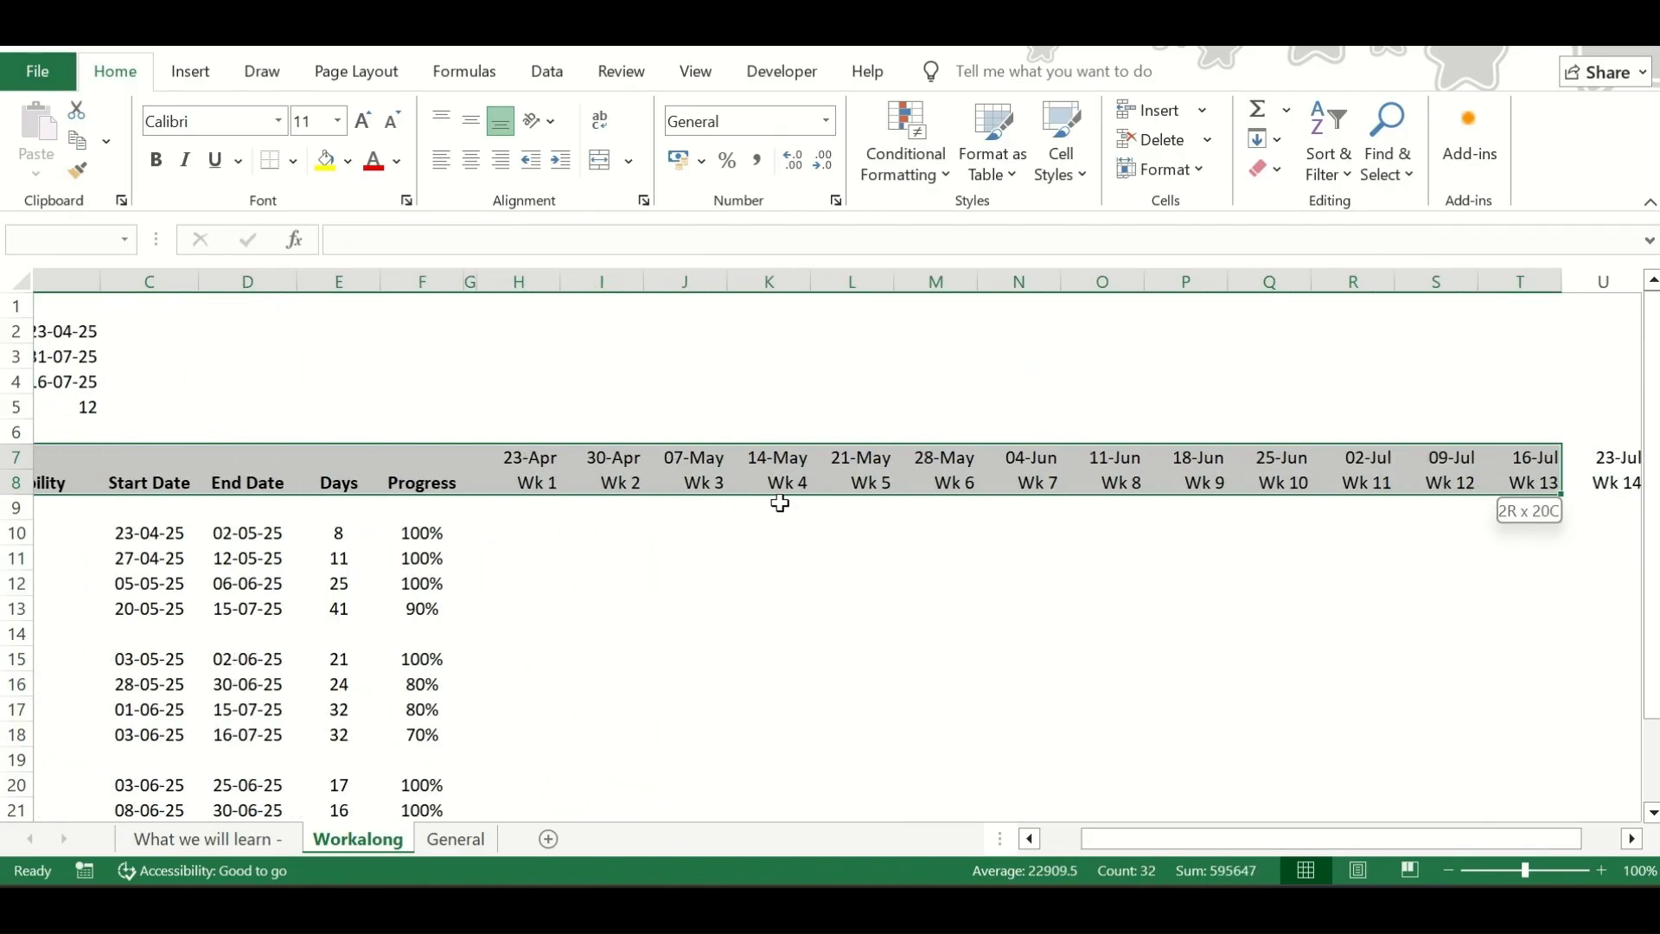
pyautogui.hscroll(-3, 622, 514)
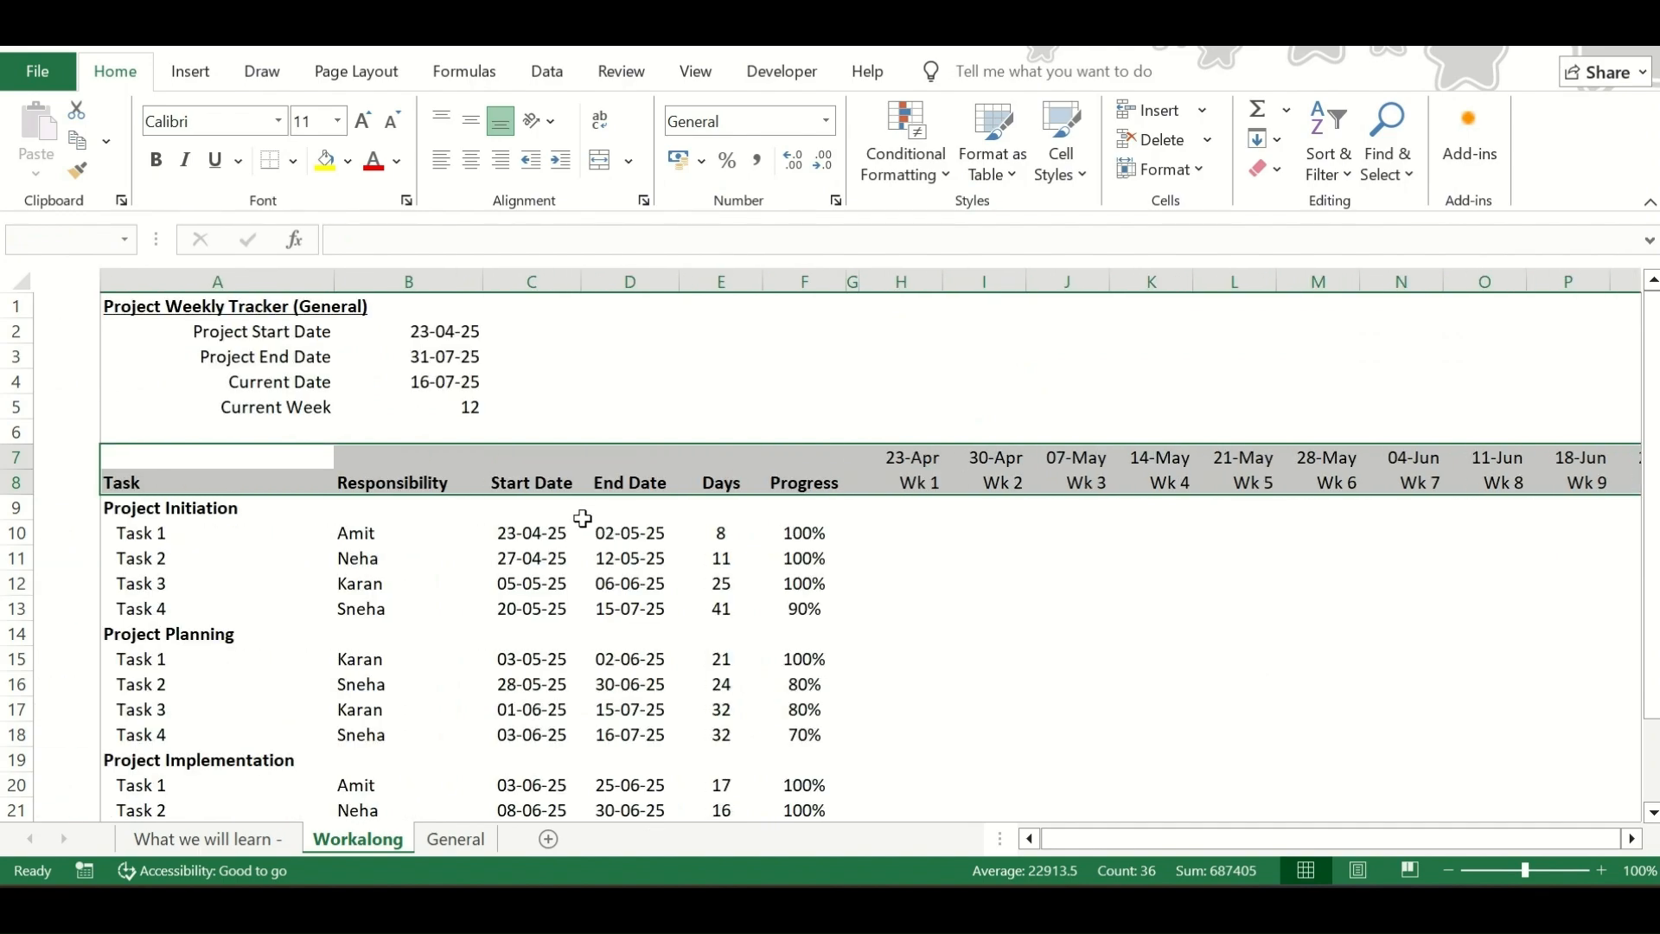
pyautogui.click(349, 161)
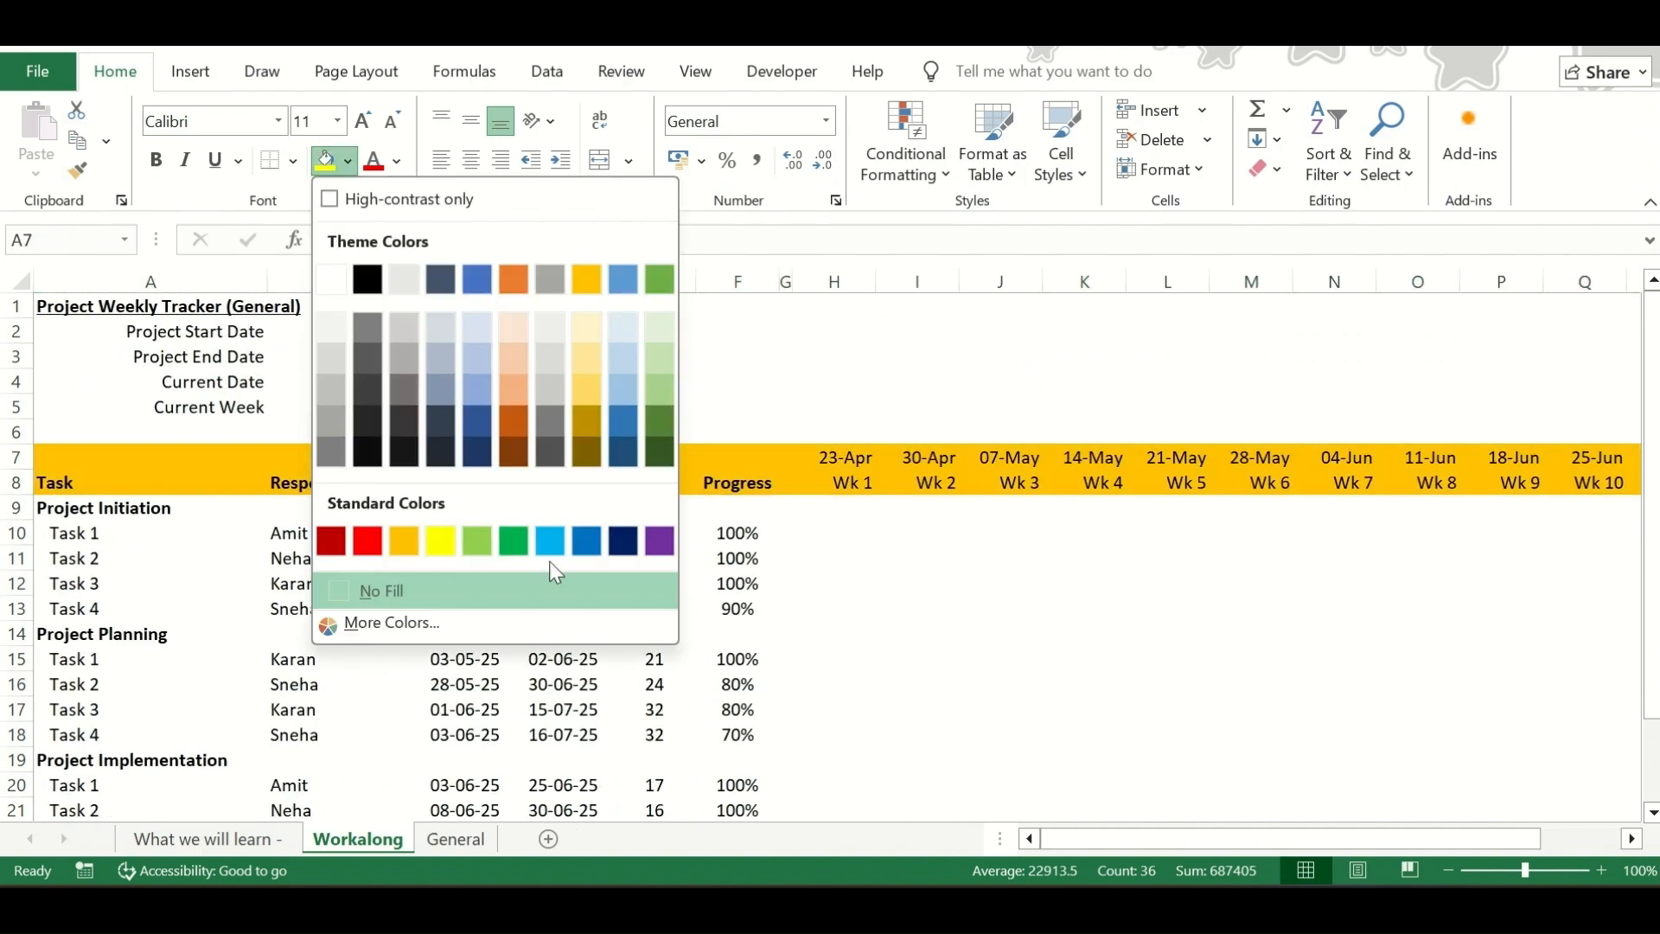
pyautogui.click(479, 453)
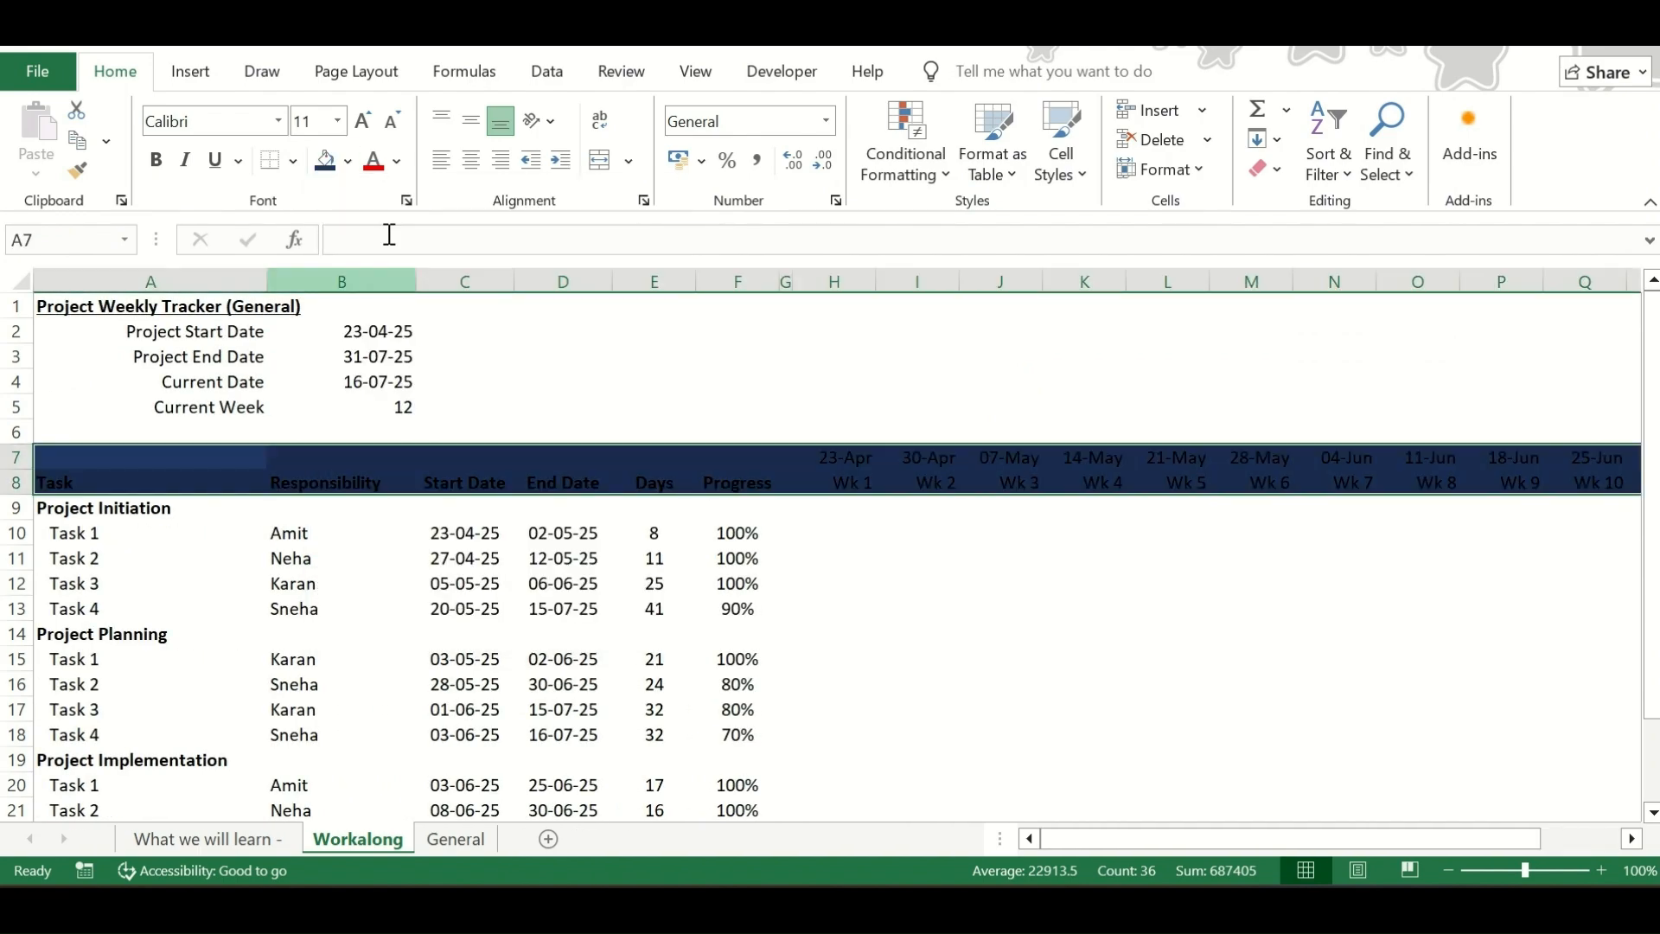
# Set the font color of the header rows A7:V8 to white
pyautogui.click(397, 160)
pyautogui.click(380, 317)
pyautogui.click(285, 582)
pyautogui.press('Up')
pyautogui.click(163, 506)
pyautogui.press('Right')
pyautogui.press('Right')
pyautogui.click(164, 506)
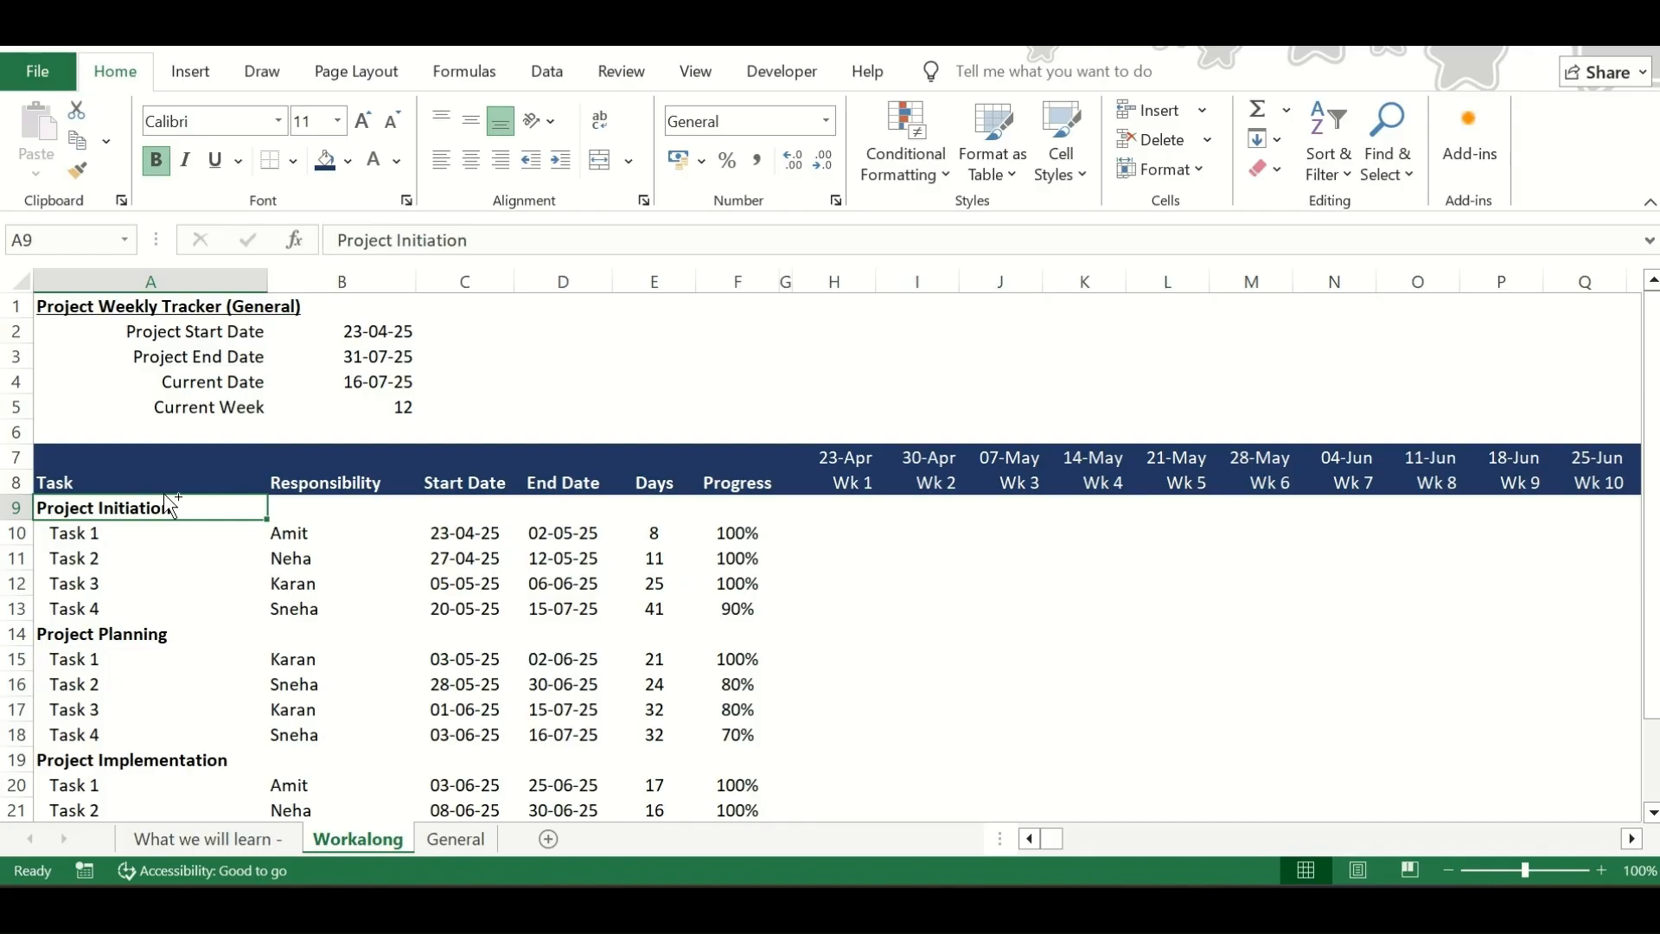
pyautogui.hotkey('ctrl', 'shift', 'Right')
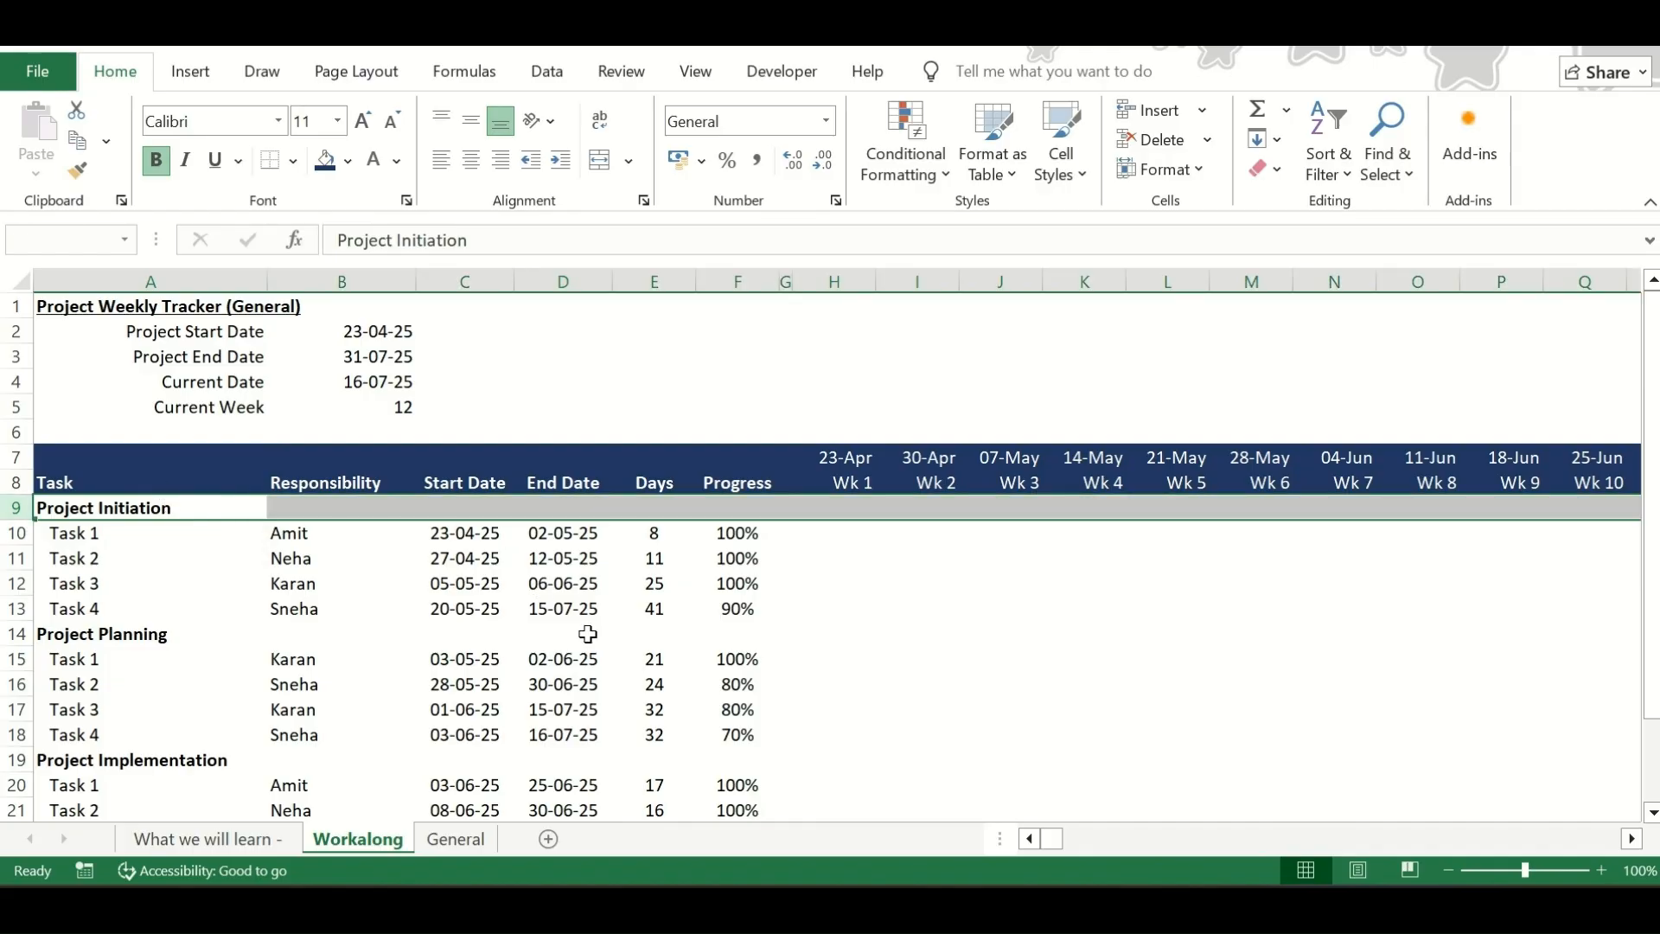
pyautogui.click(160, 510)
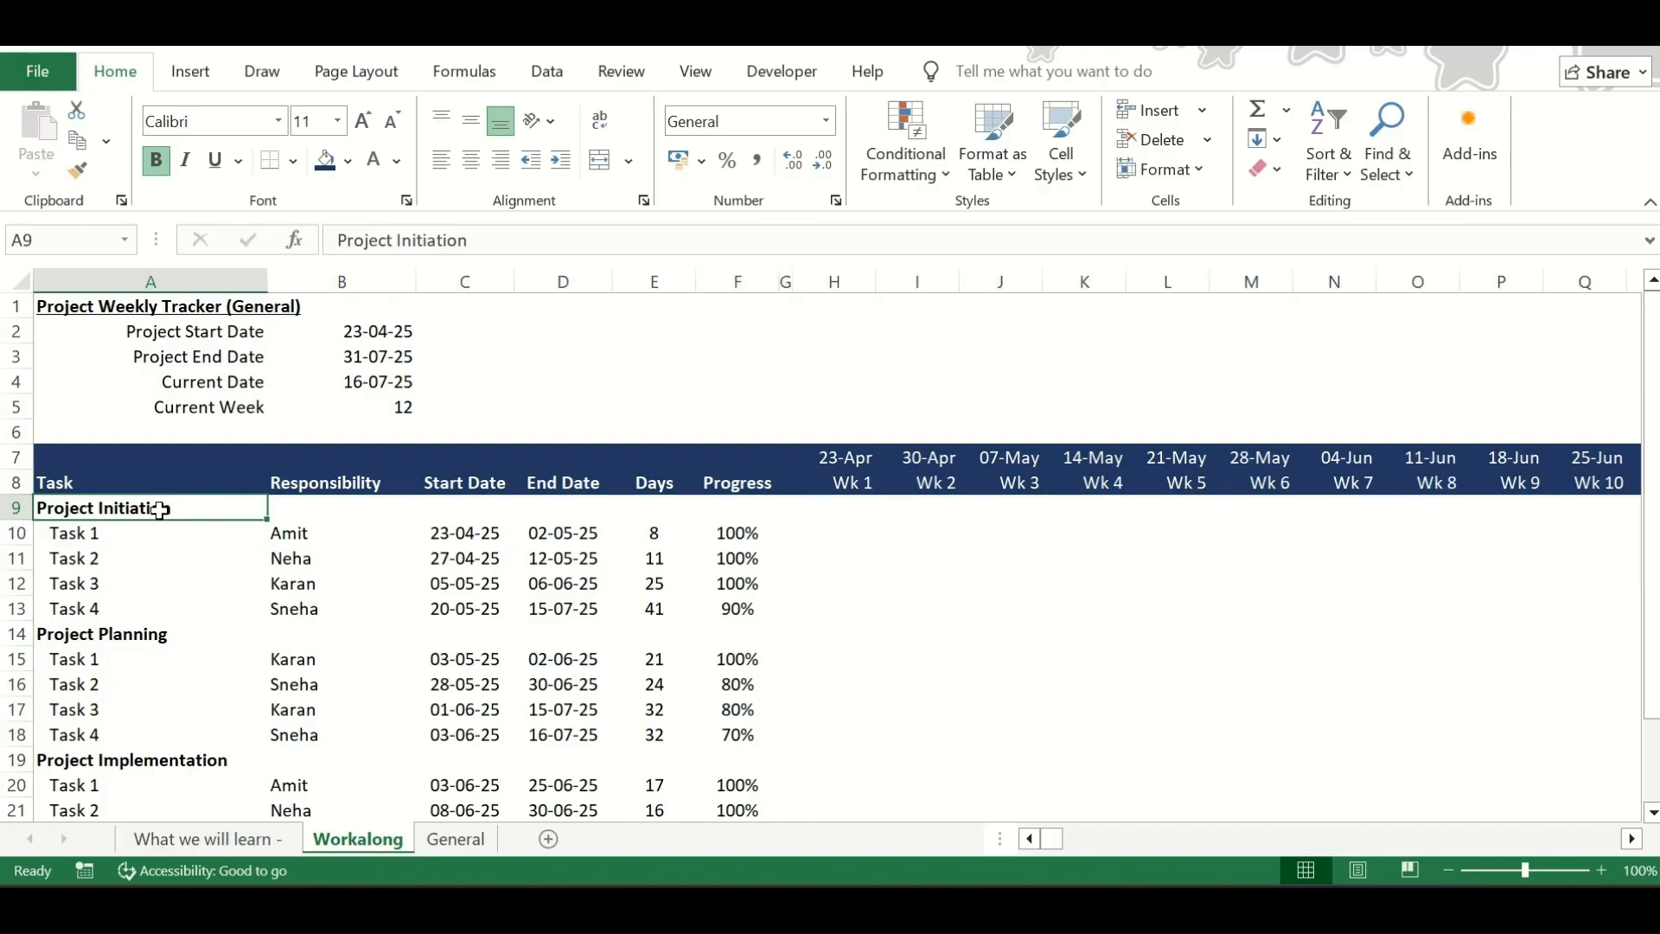
pyautogui.hotkey('ctrl', 'shift', 'Right')
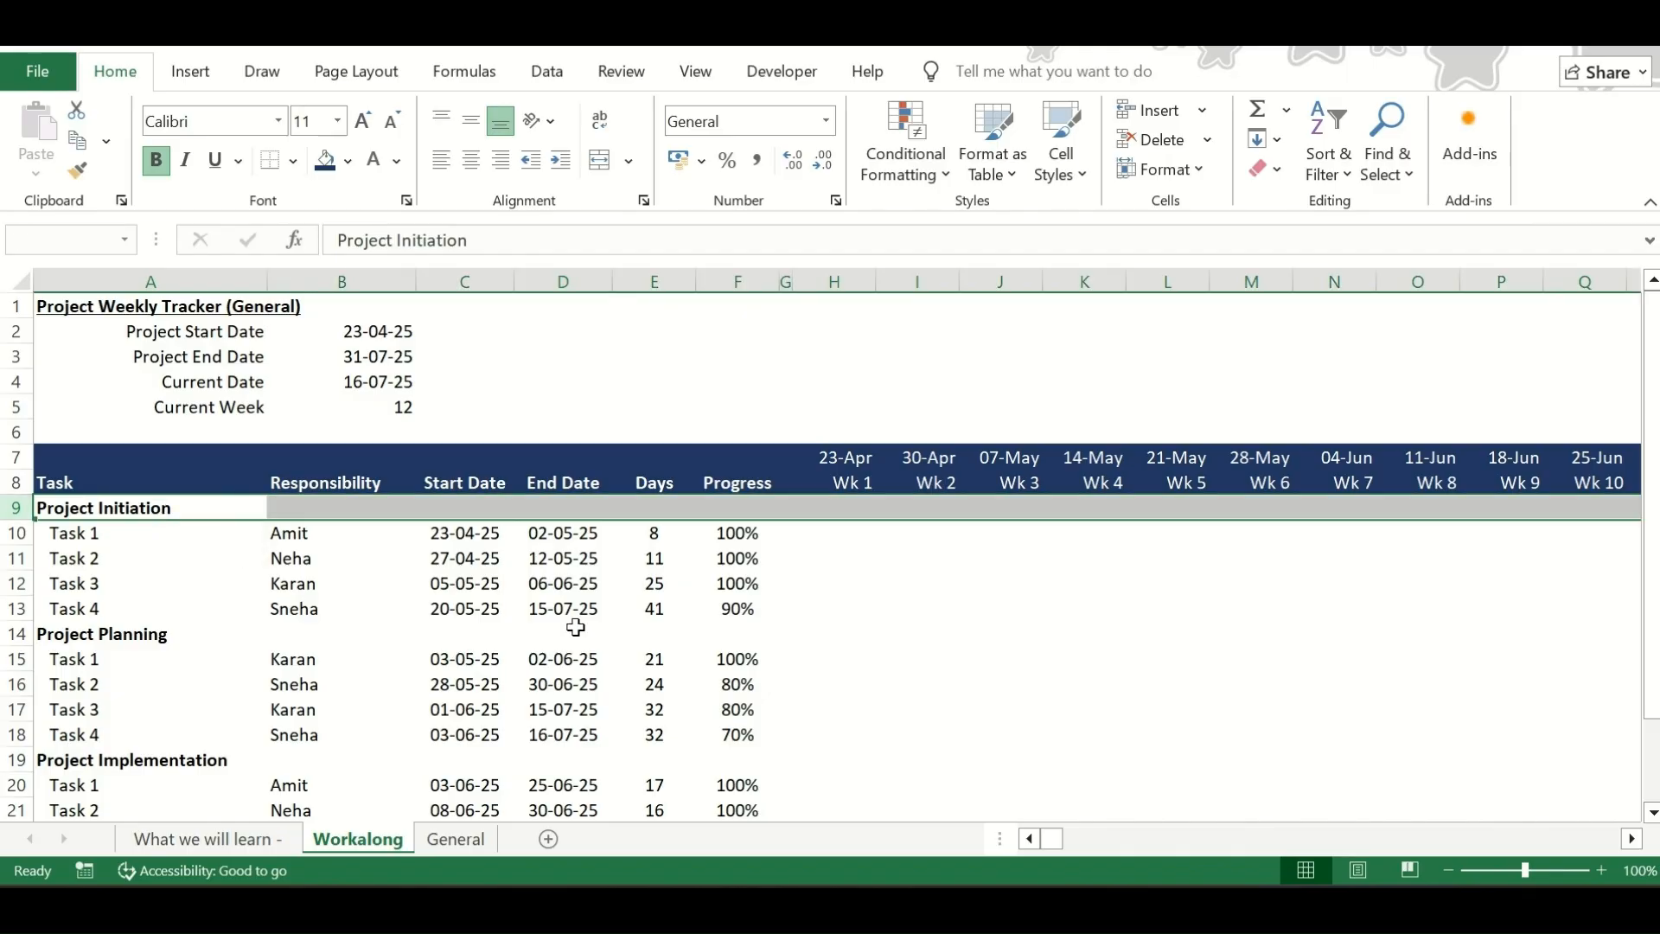
pyautogui.hscroll(2, 575, 627)
pyautogui.hscroll(12, 576, 627)
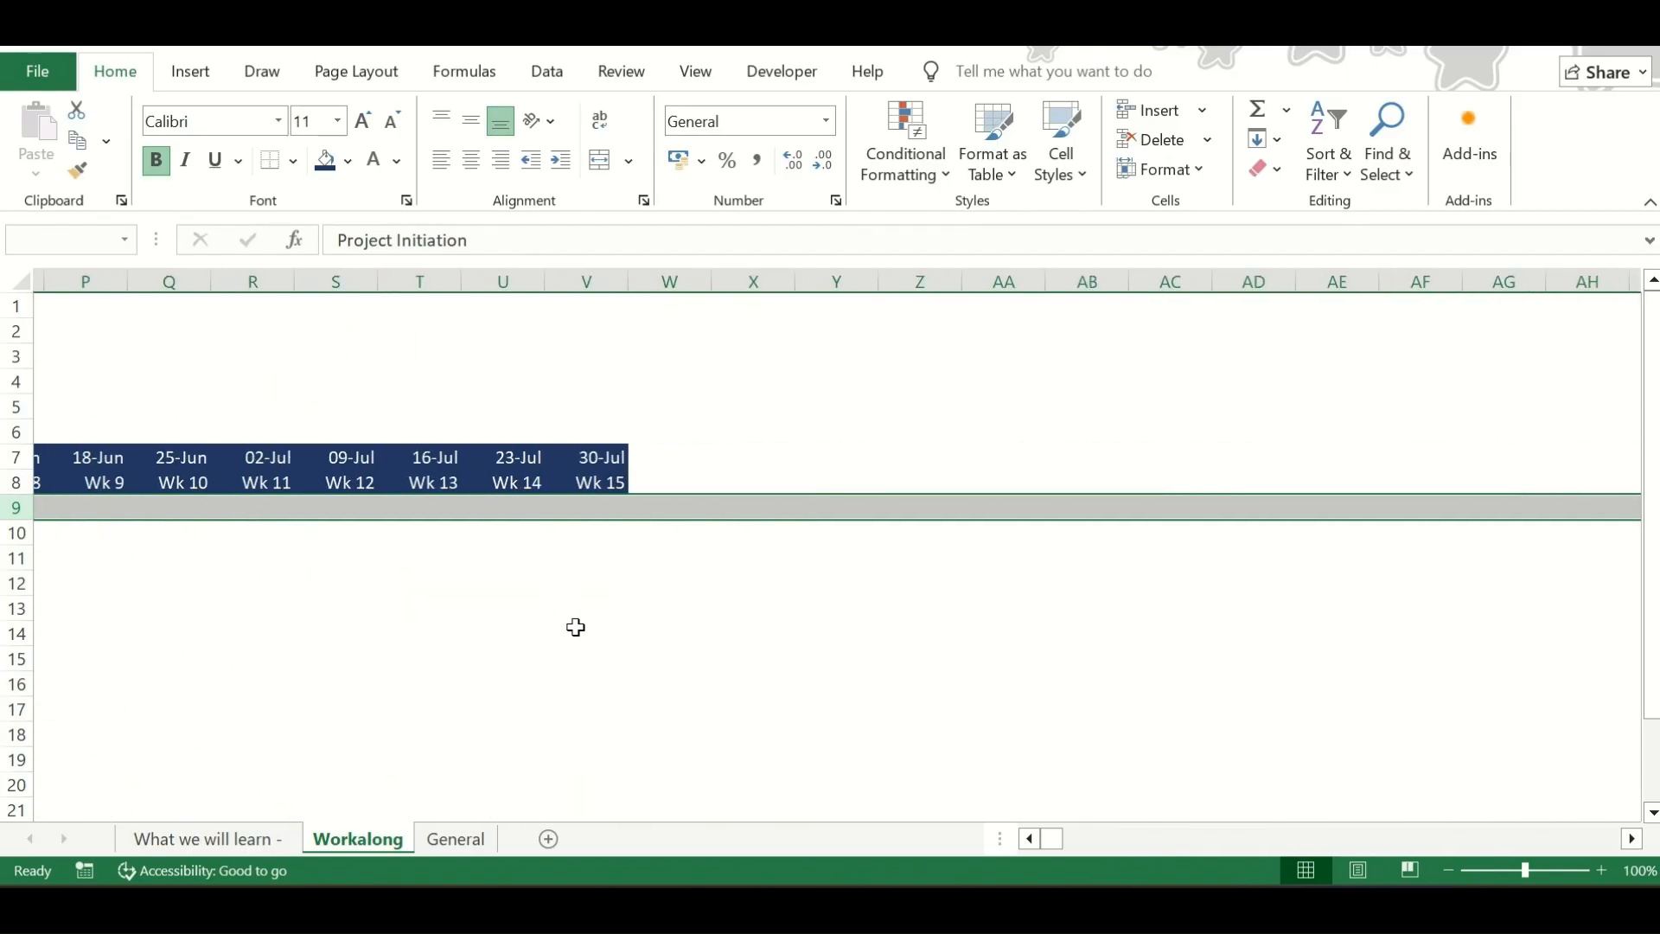
pyautogui.hscroll(-14, 576, 627)
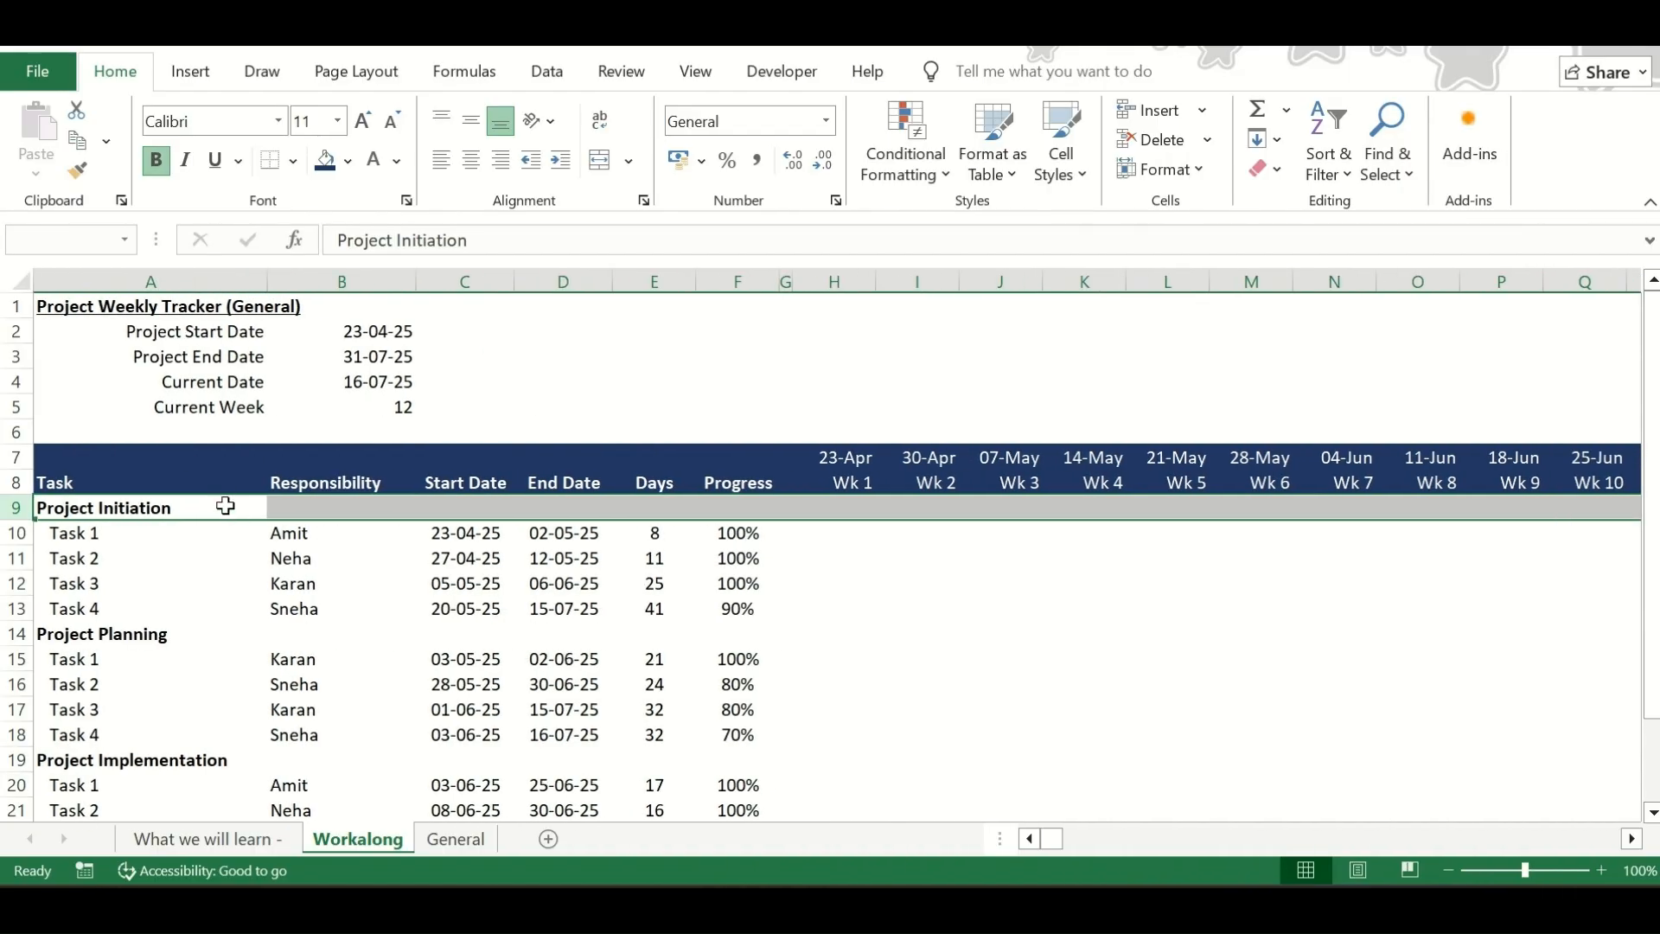
# Examine how far the unused columns and rows extend beyond the project table by jumping from its cells to the sheet's edges
pyautogui.hotkey('ctrl', 'Right')
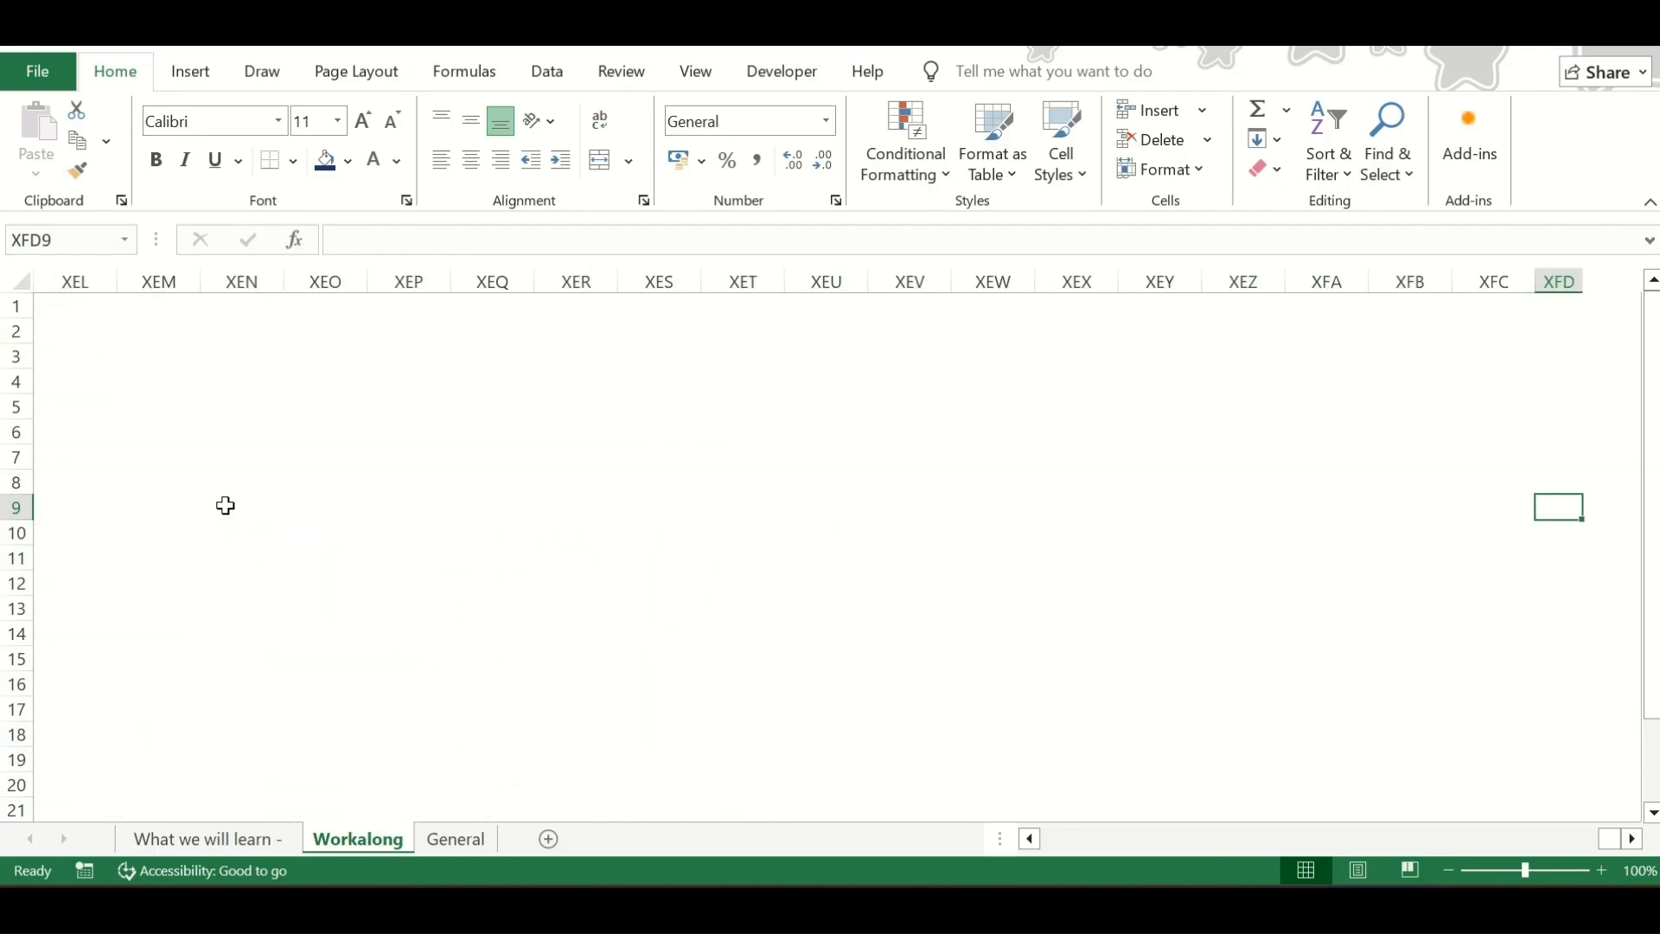
pyautogui.hotkey('ctrl', 'Left')
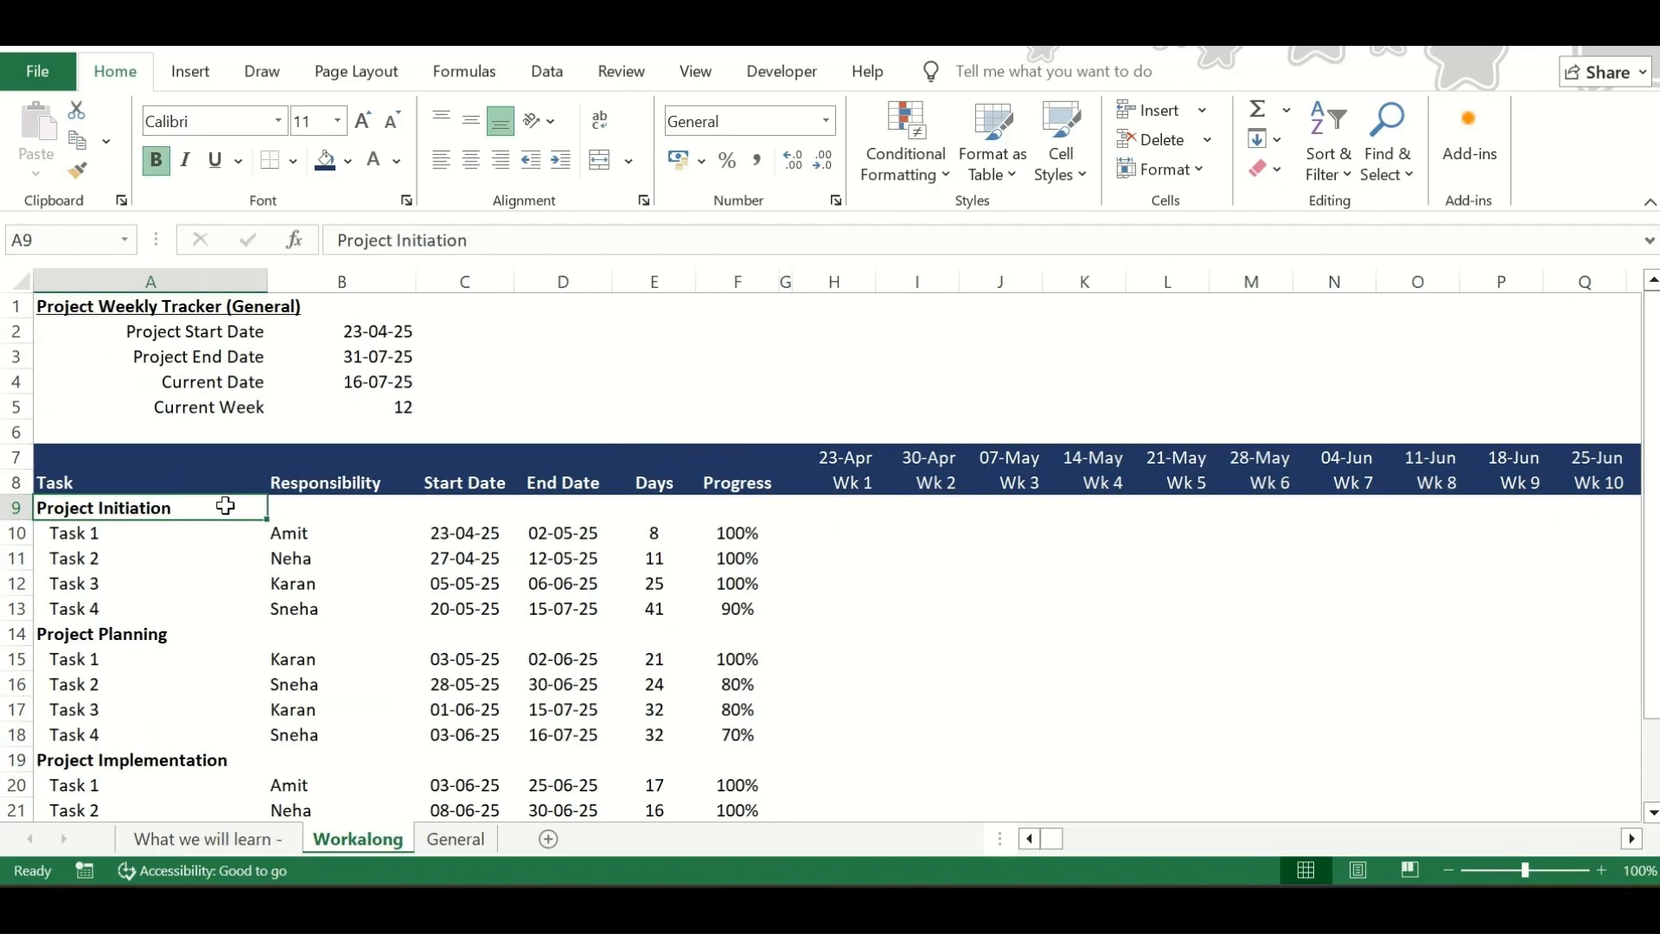
pyautogui.hotkey('ctrl', 'Right')
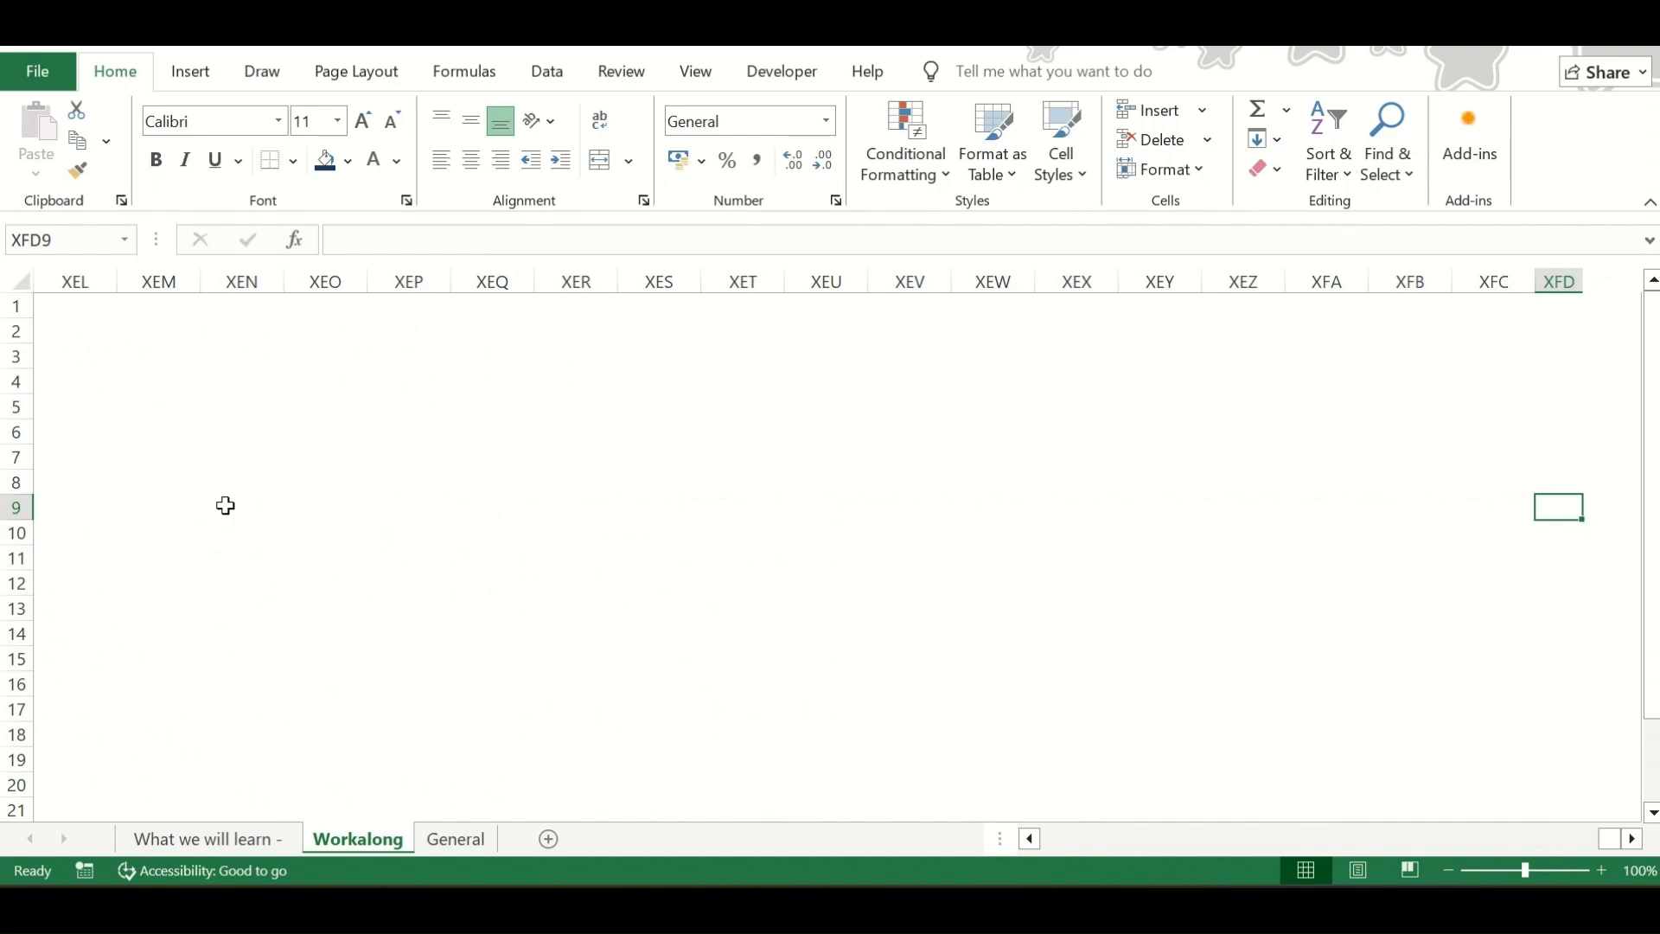
pyautogui.hotkey('ctrl', 'Left')
pyautogui.press('Down')
pyautogui.press('Down')
pyautogui.press('Down')
pyautogui.press('Down')
pyautogui.press('Down')
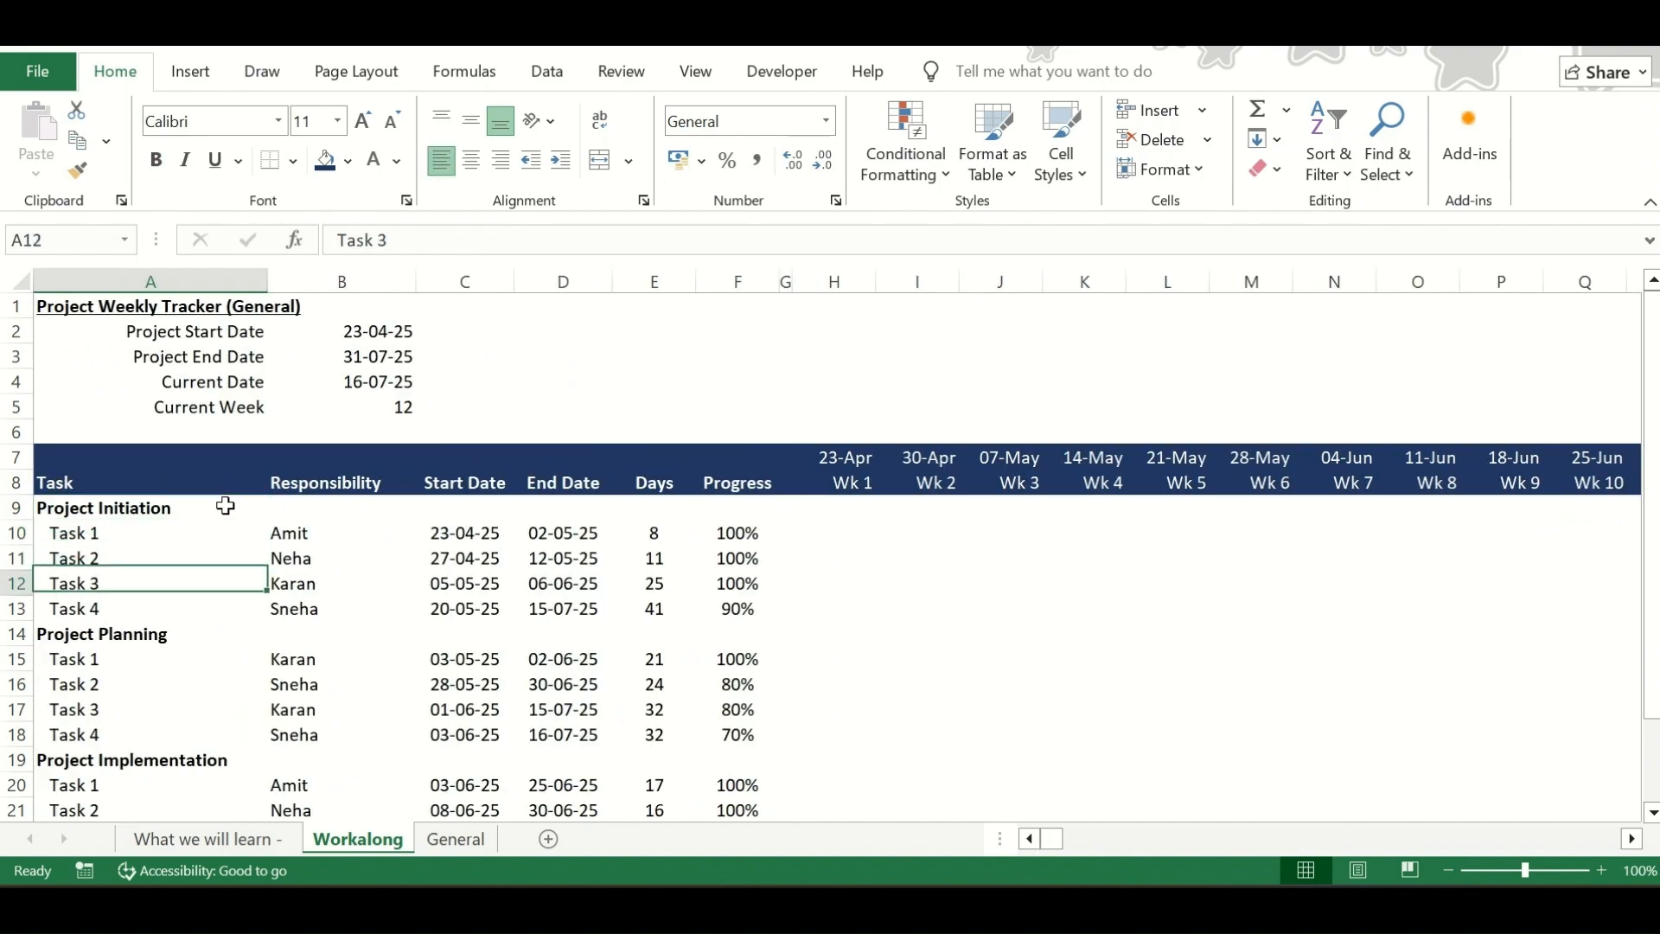
pyautogui.press('Up')
pyautogui.press('Up')
pyautogui.press('Up')
pyautogui.press('Up')
pyautogui.press('Up')
pyautogui.press('Down')
pyautogui.press('Down')
pyautogui.press('Down')
pyautogui.press('Down')
pyautogui.press('Down')
pyautogui.press('Down')
pyautogui.press('Down')
pyautogui.press('Down')
pyautogui.press('Down')
pyautogui.press('Down')
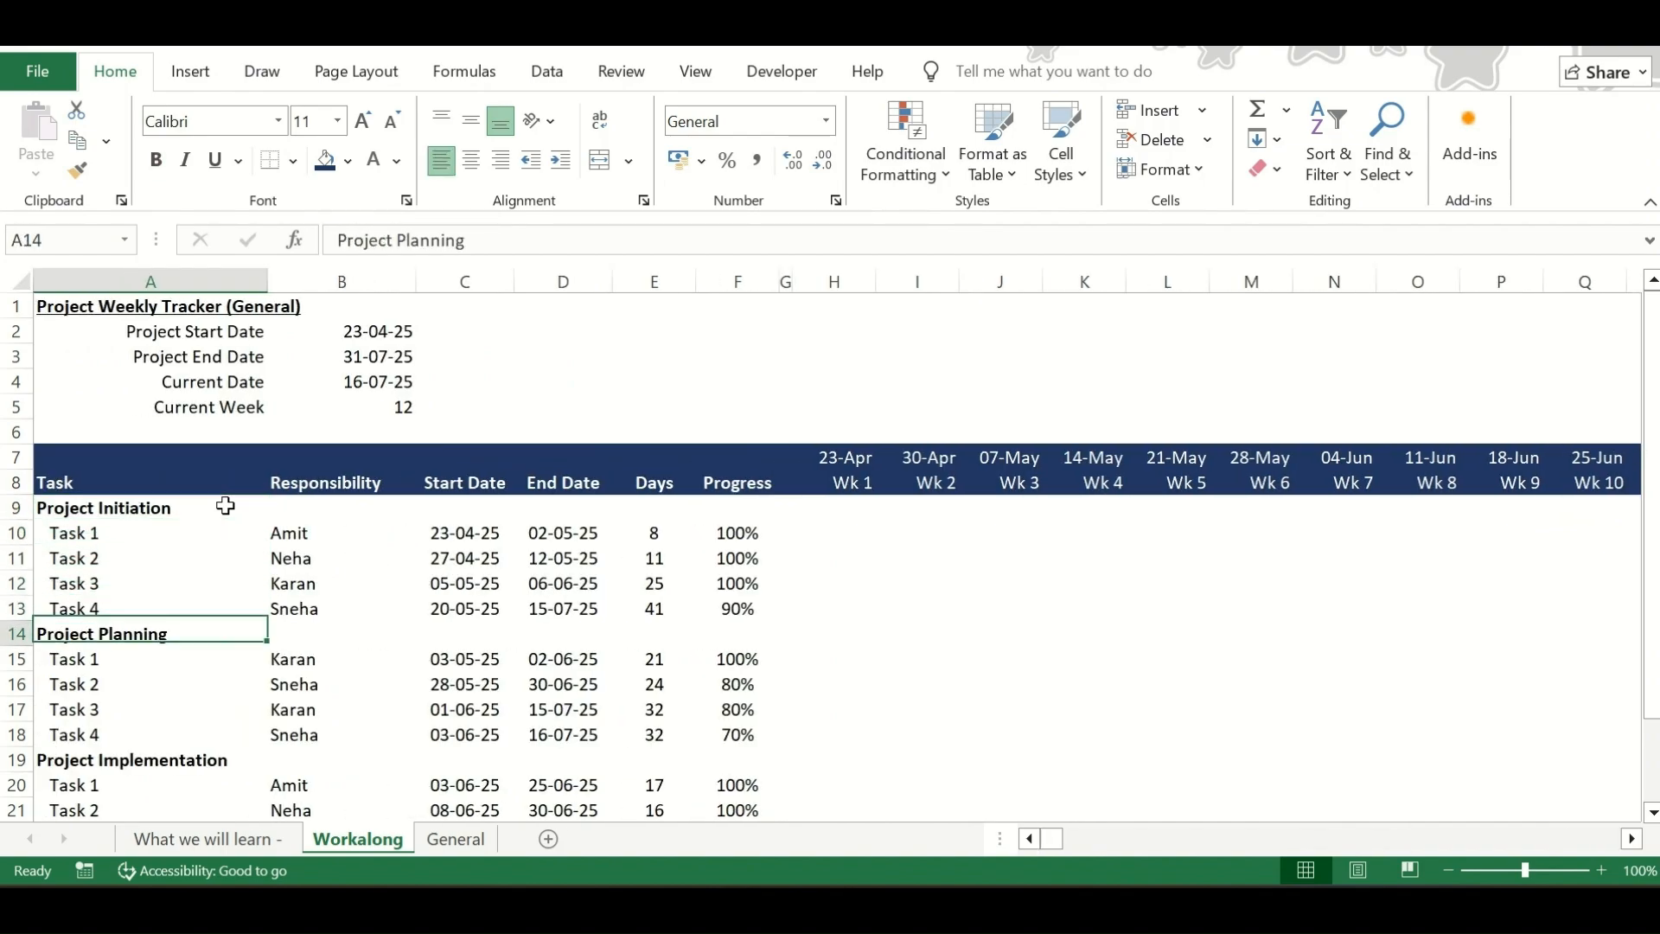
pyautogui.press('Down')
pyautogui.press('Down')
pyautogui.press('Down')
pyautogui.press('Down')
pyautogui.press('Down')
pyautogui.press('Down')
pyautogui.press('Down')
pyautogui.press('Down')
pyautogui.press('Up')
pyautogui.press('Up')
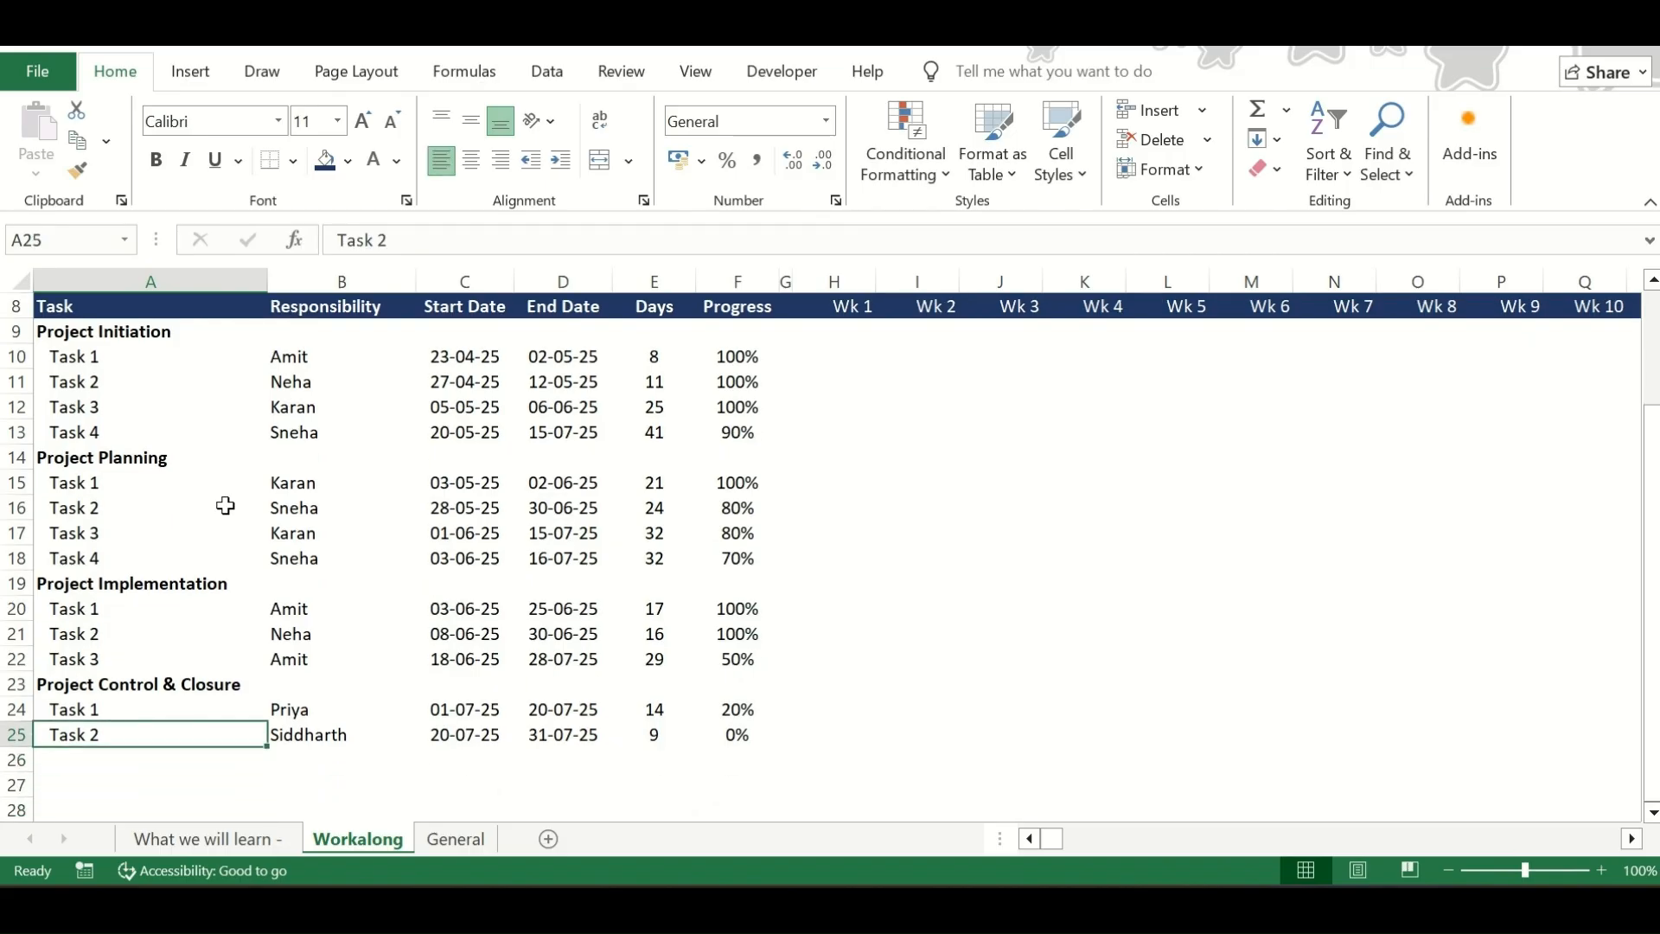
pyautogui.hotkey('ctrl', 'Down')
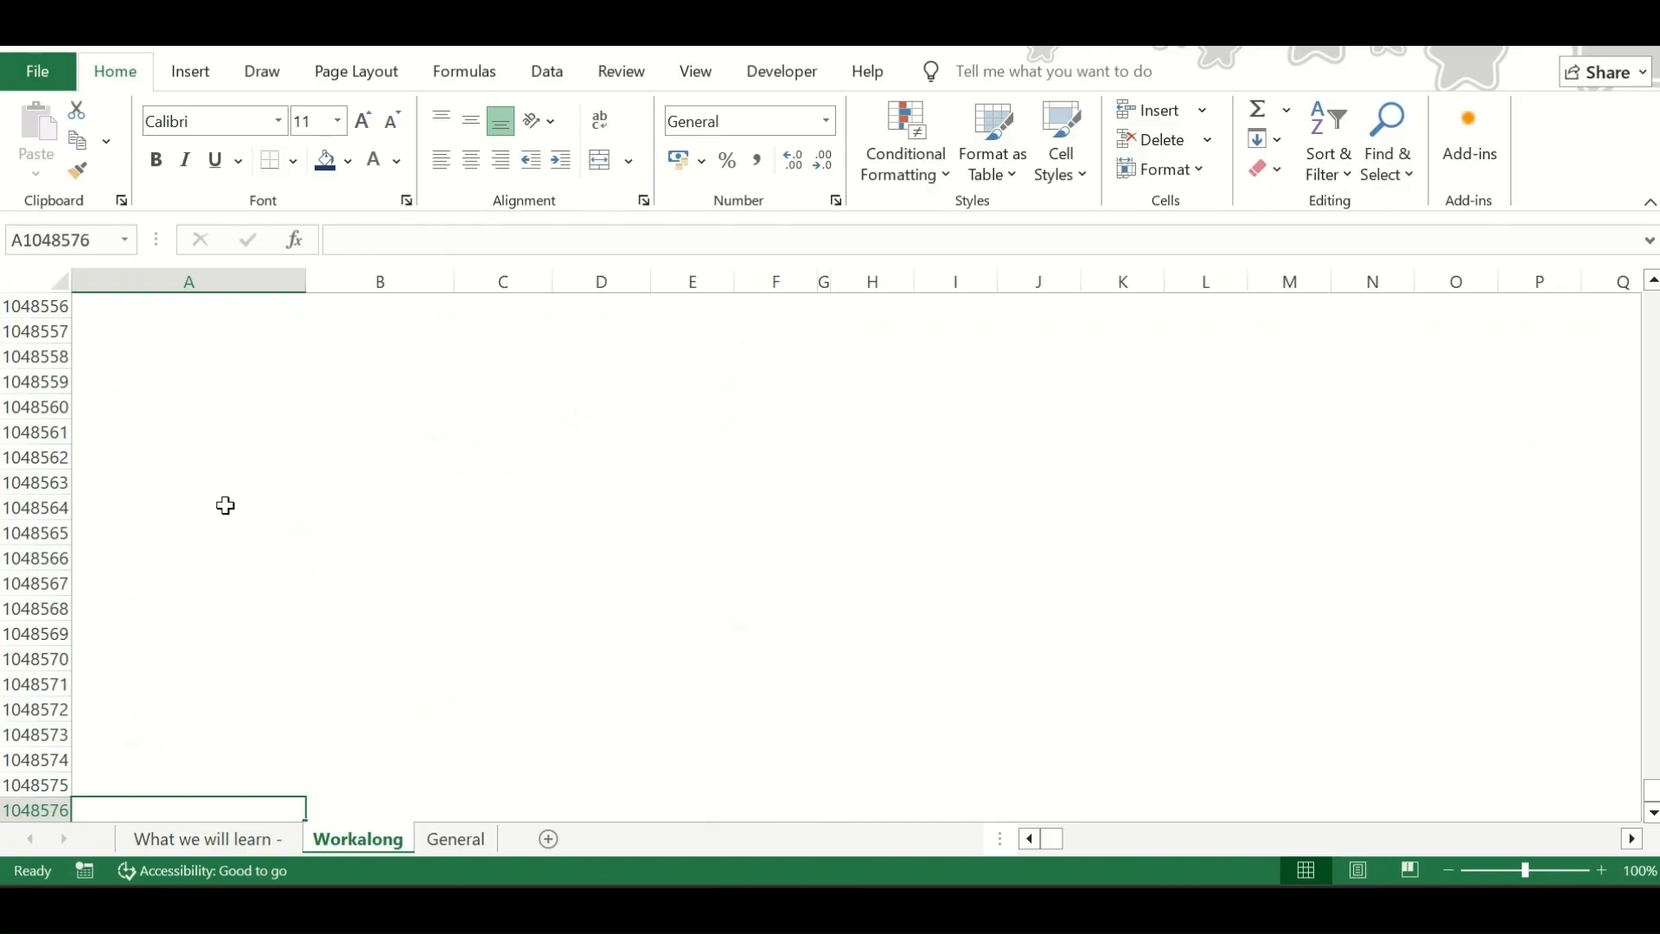
pyautogui.hotkey('ctrl', 'Up')
pyautogui.hotkey('ctrl', 'Up')
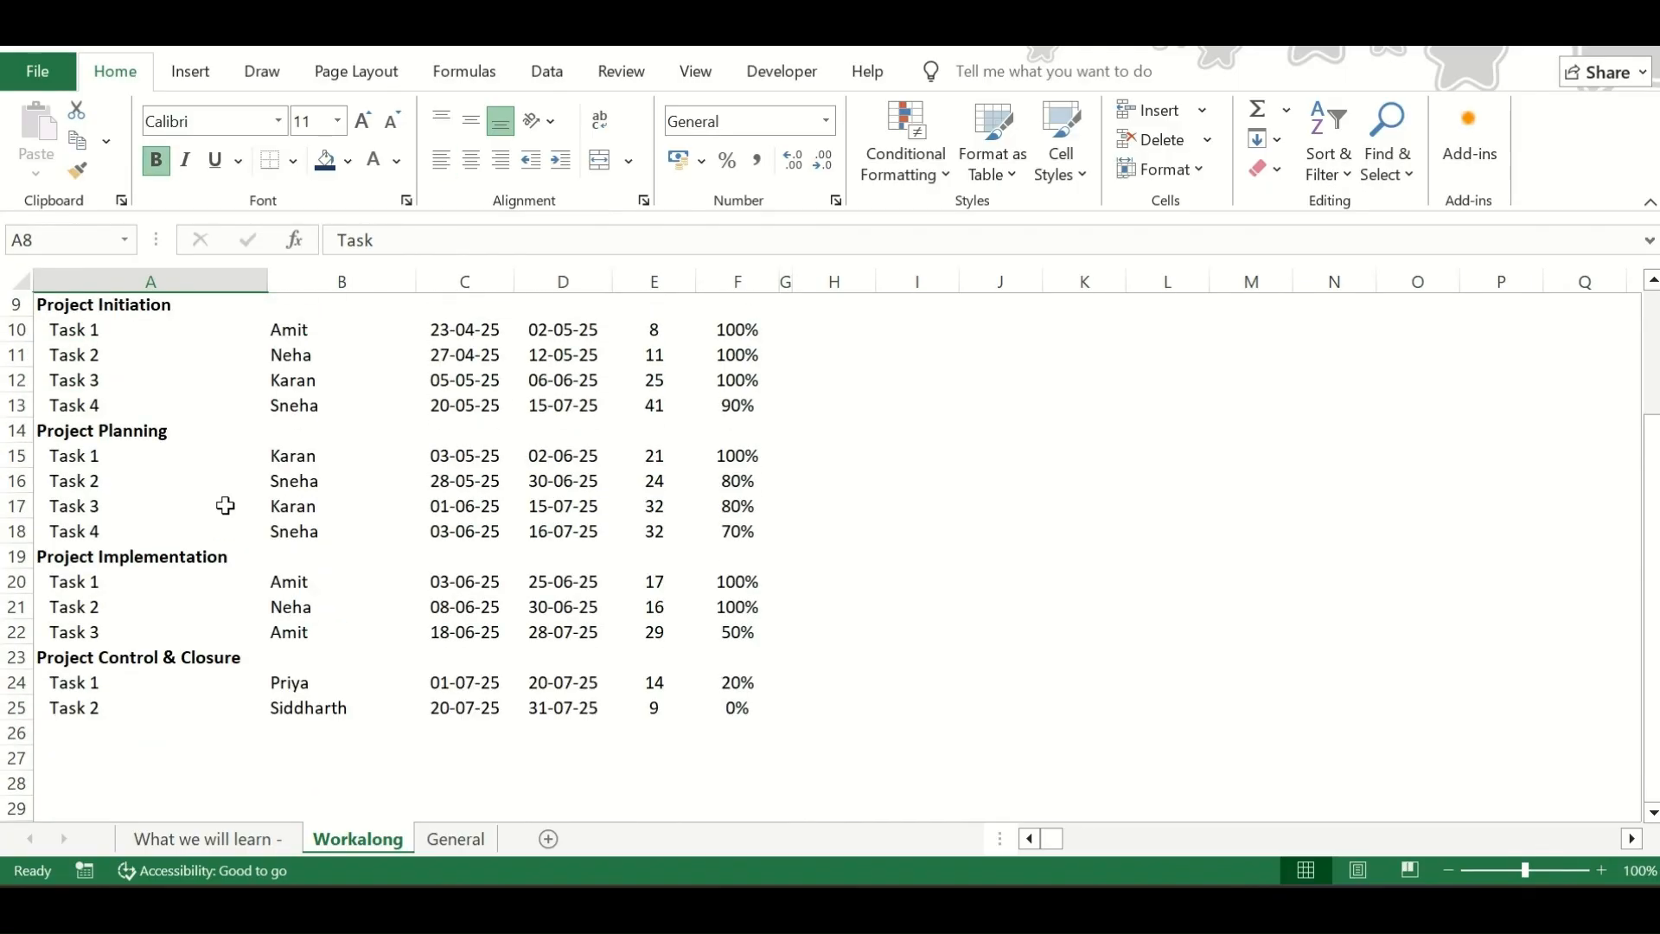
pyautogui.press('Down')
pyautogui.press('Down')
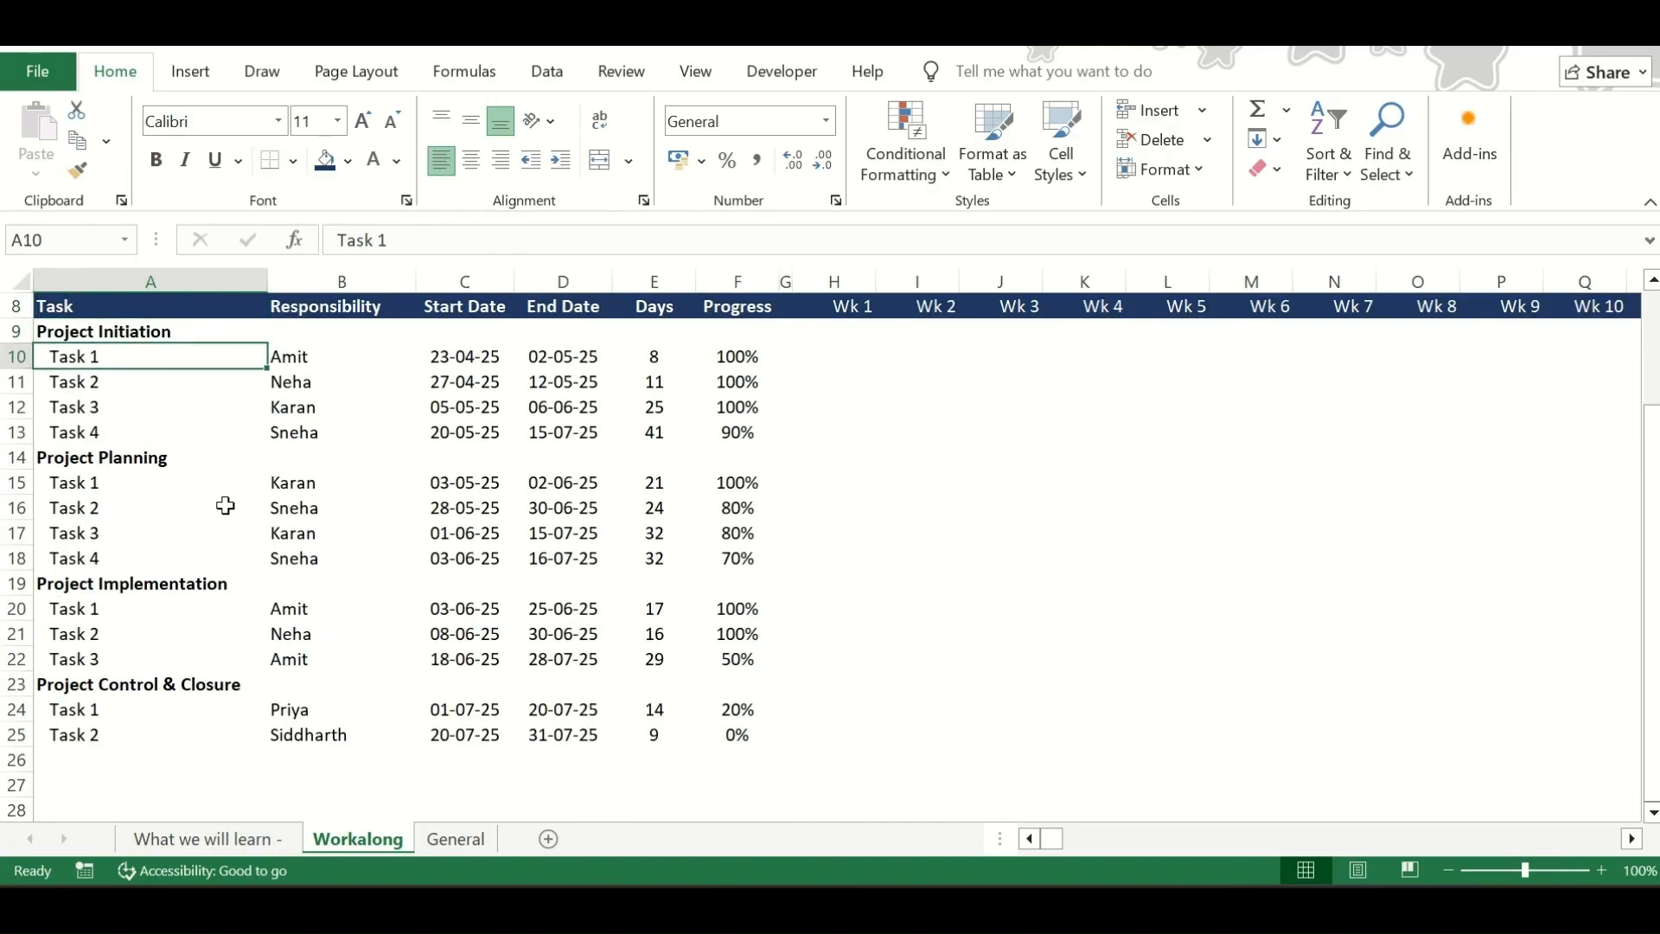
pyautogui.press('Up')
pyautogui.press('Up')
pyautogui.press('Up')
pyautogui.press('Up')
pyautogui.press('Up')
pyautogui.press('Up')
pyautogui.press('Down')
pyautogui.press('Down')
pyautogui.press('Down')
pyautogui.press('Down')
pyautogui.press('Down')
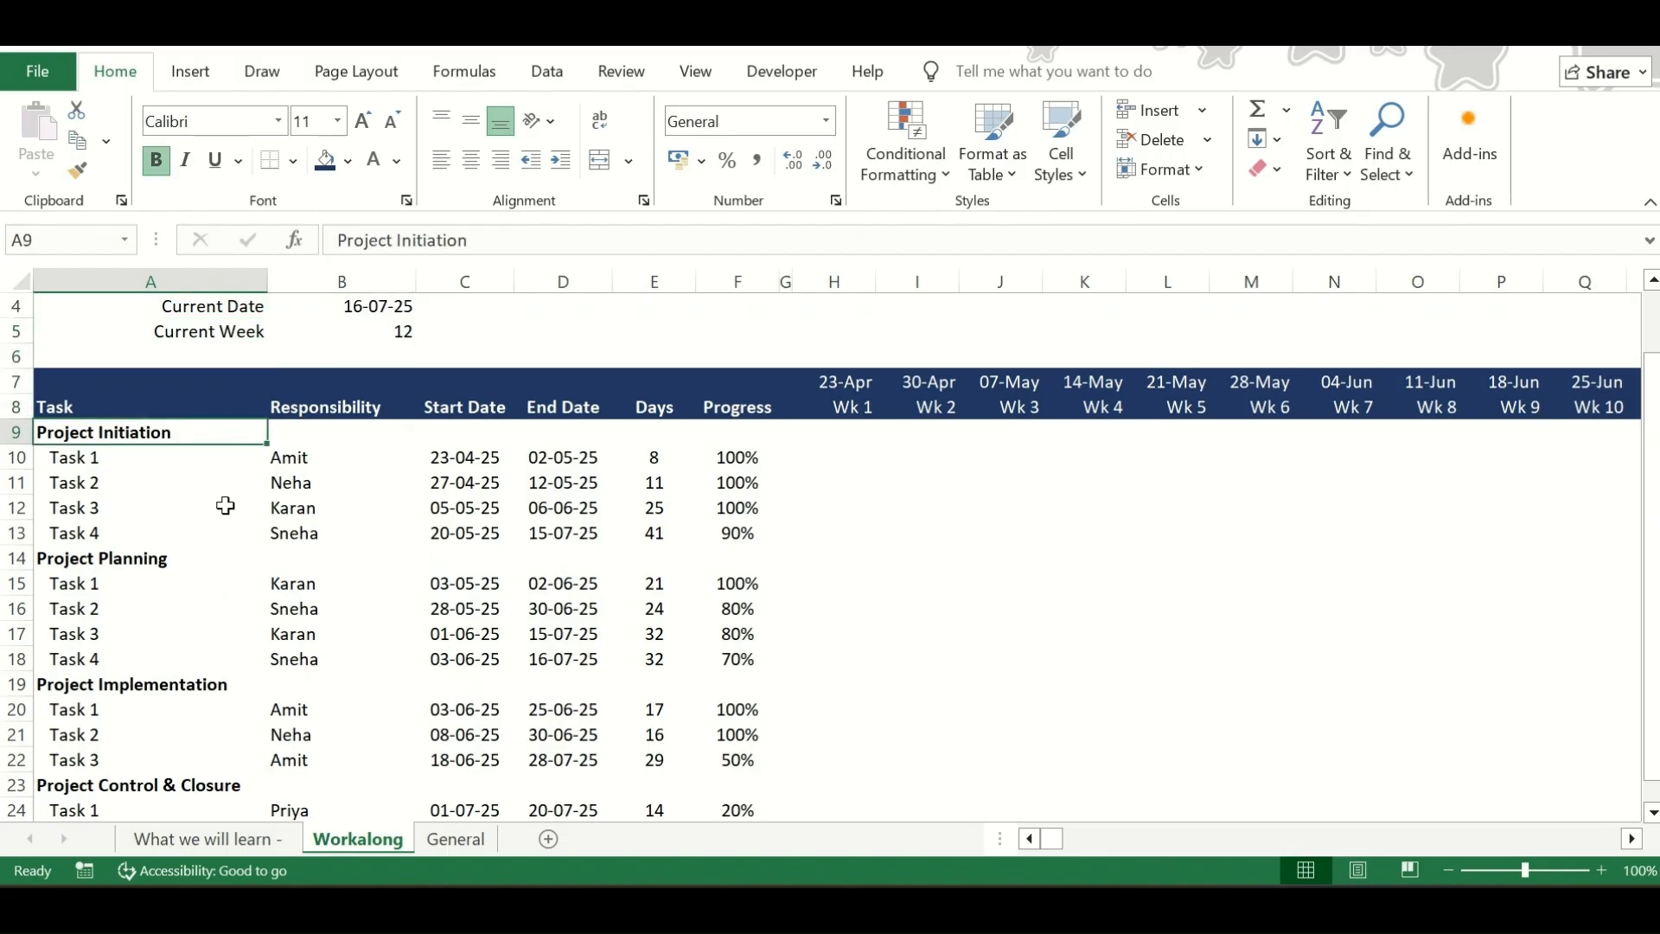
# Hide all unused columns after the last week column, from W through XFD
pyautogui.press('Right')
pyautogui.press('Right')
pyautogui.press('Right')
pyautogui.press('Right')
pyautogui.press('Right')
pyautogui.press('Right')
pyautogui.press('Right')
pyautogui.press('Right')
pyautogui.press('Right')
pyautogui.press('Right')
pyautogui.press('Right')
pyautogui.press('Right')
pyautogui.press('Right')
pyautogui.press('Right')
pyautogui.press('Right')
pyautogui.press('Right')
pyautogui.press('Right')
pyautogui.press('Right')
pyautogui.press('Right')
pyautogui.press('Right')
pyautogui.press('Right')
pyautogui.press('Right')
pyautogui.press('Right')
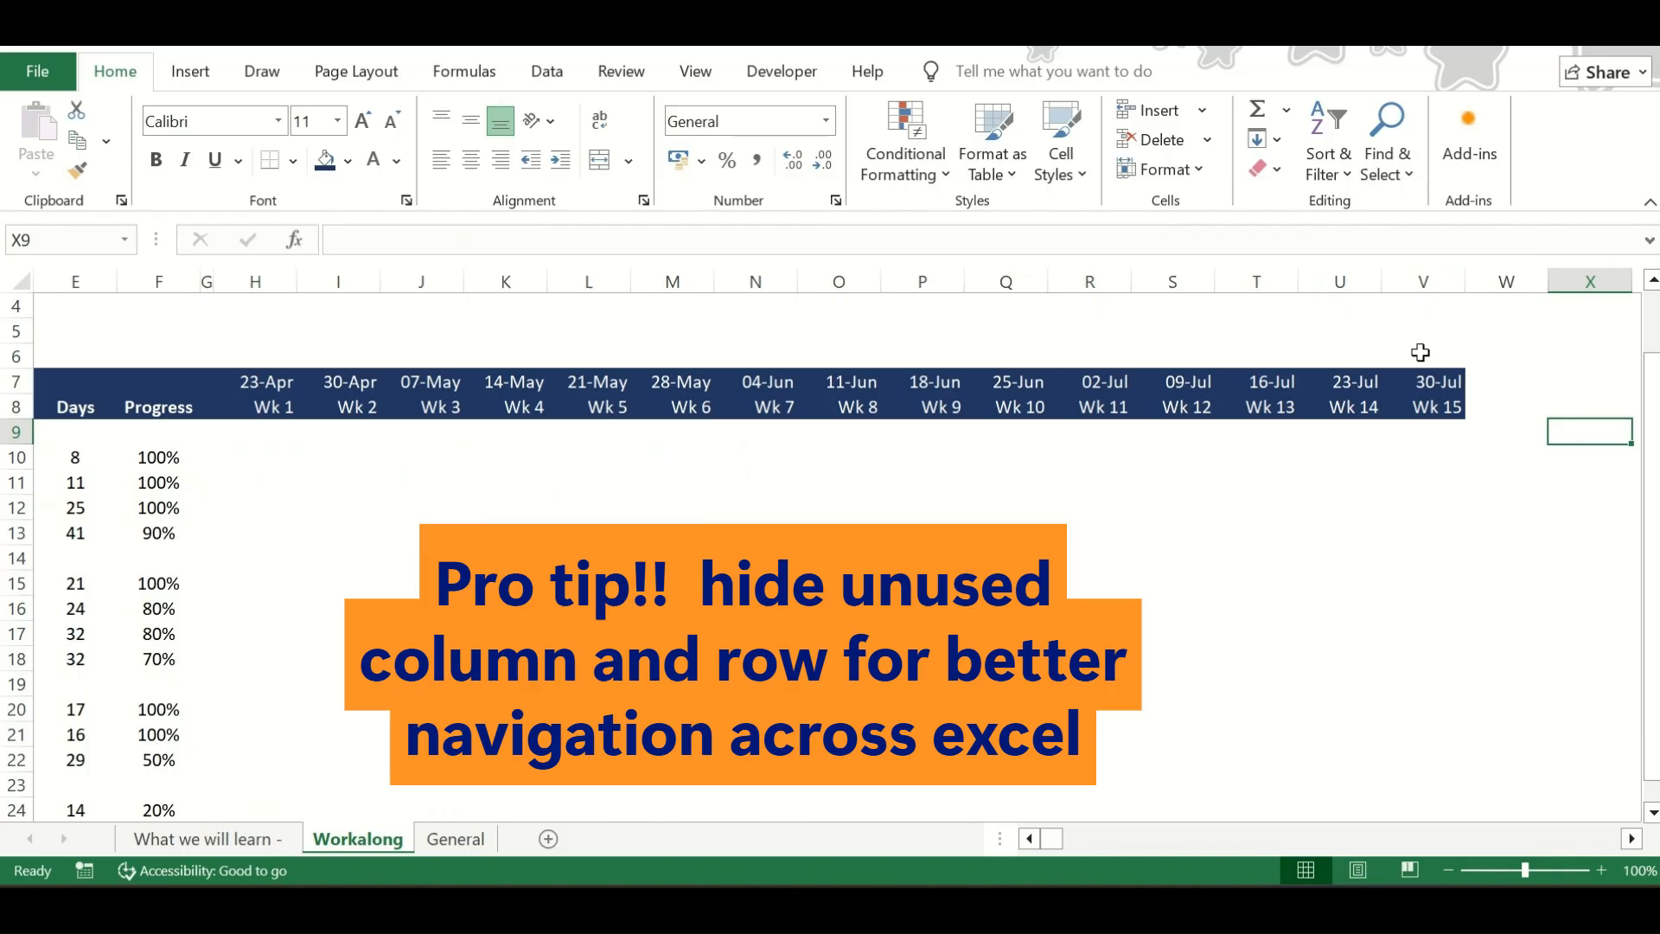
pyautogui.click(1428, 281)
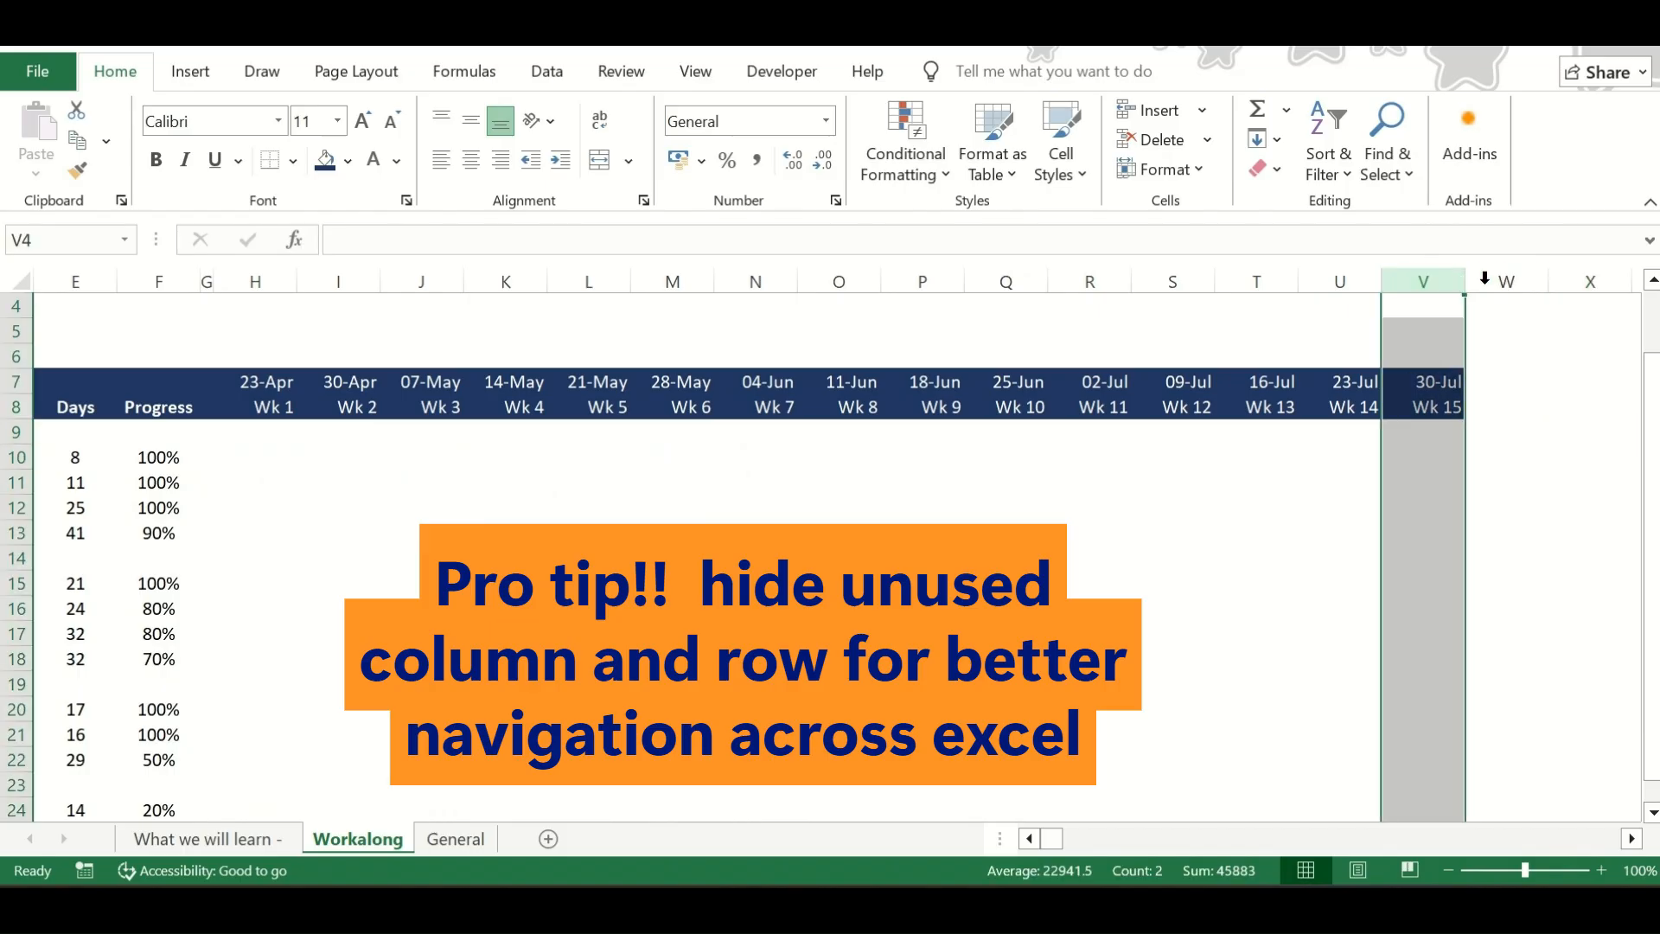
pyautogui.click(1488, 278)
pyautogui.hotkey('ctrl', 'shift', 'Right')
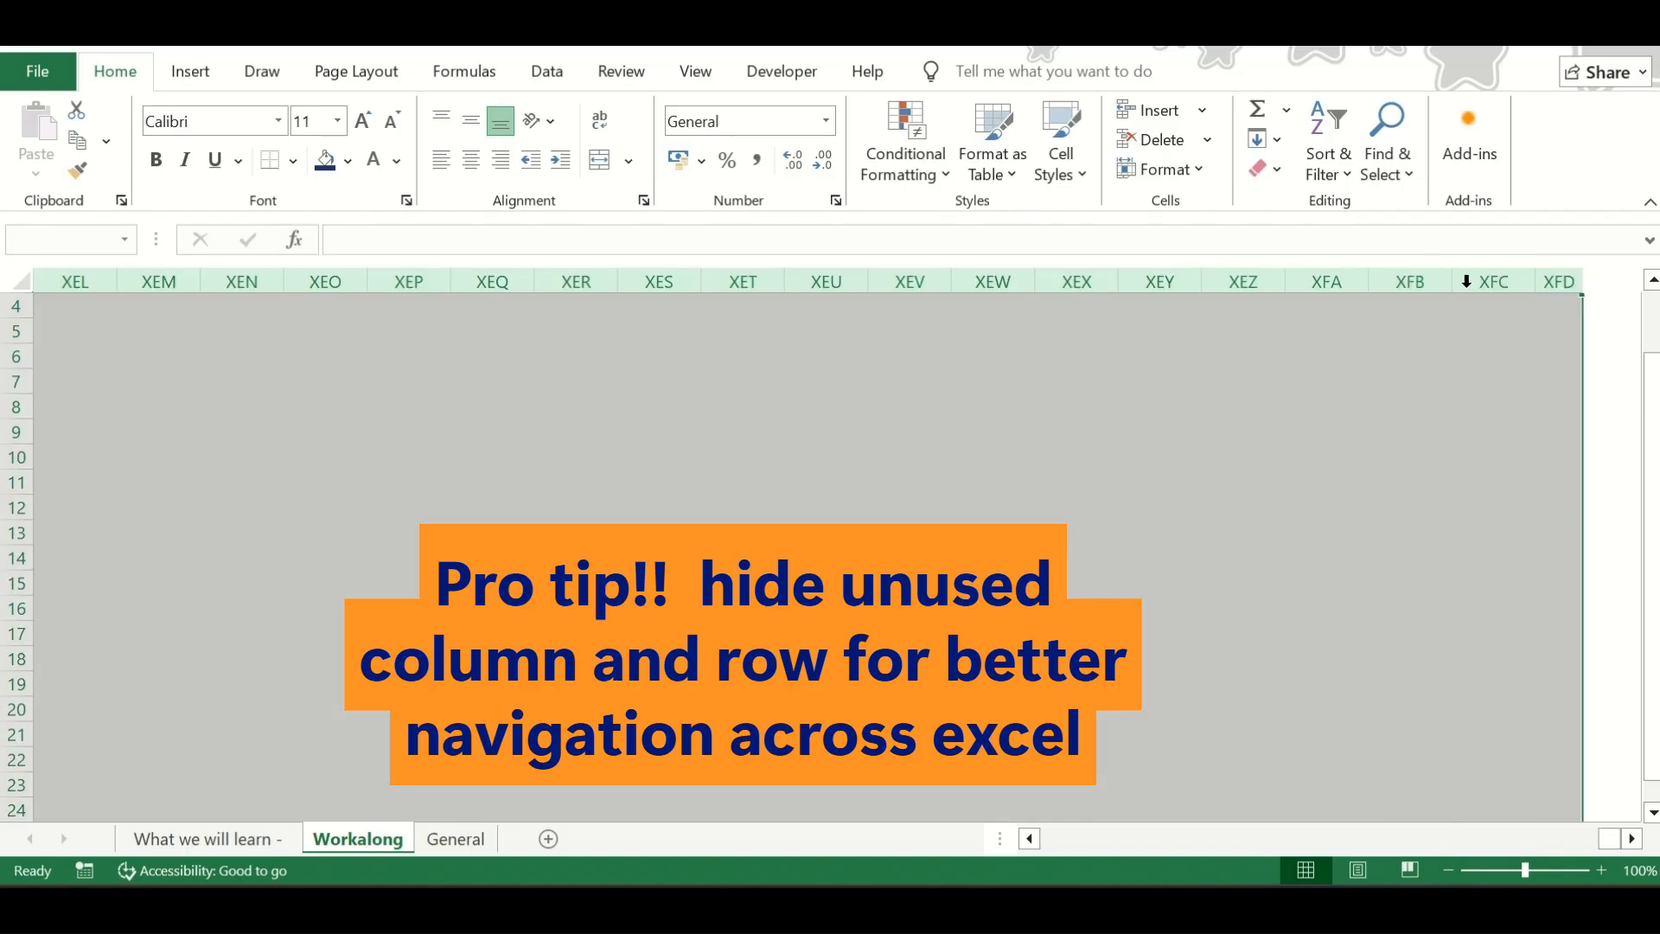
pyautogui.rightClick(1471, 283)
pyautogui.click(1282, 668)
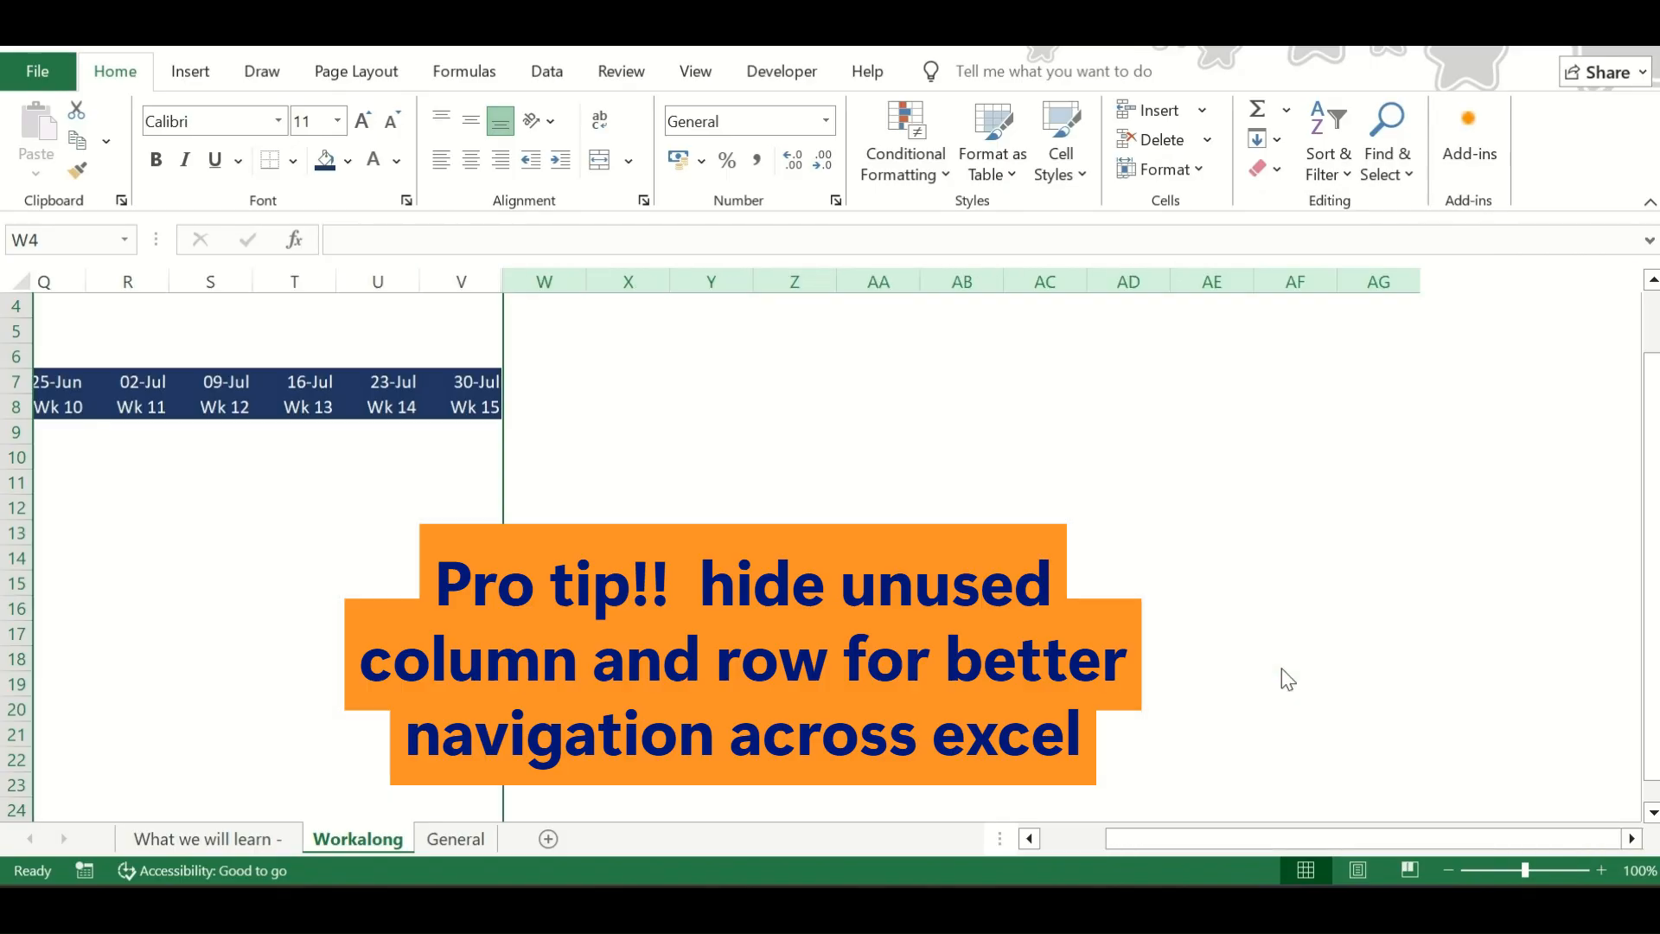
# Hide all unused rows below the last task, from row 26 through row 1048576
pyautogui.hscroll(-5, 1283, 679)
pyautogui.scroll(-4, 248, 712)
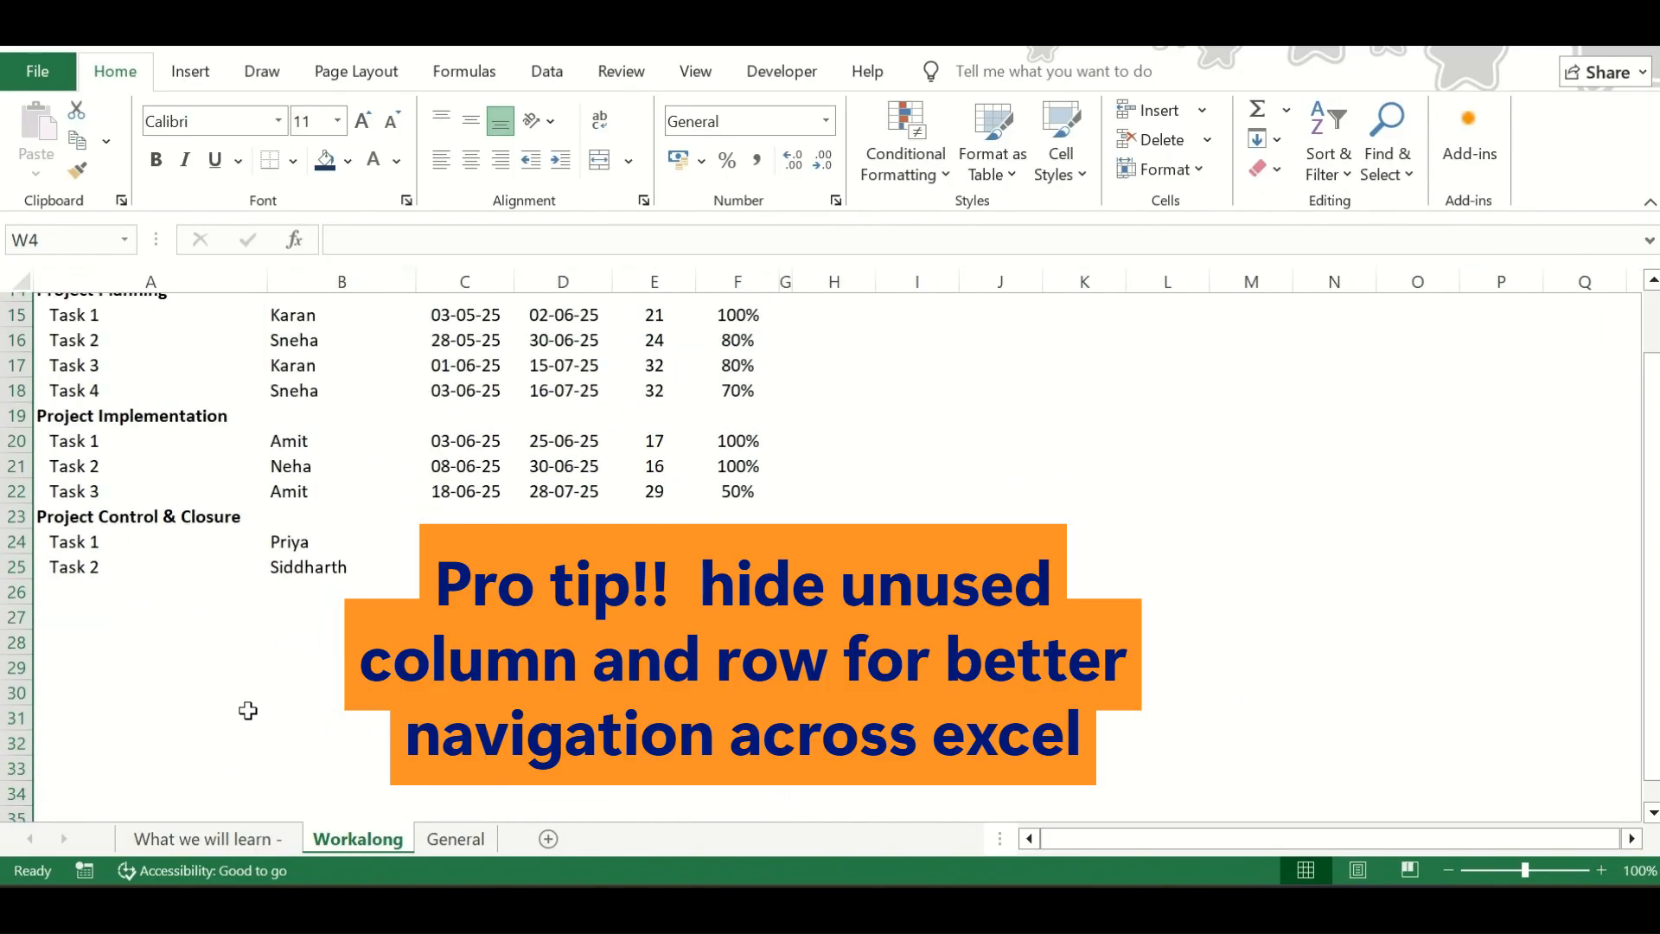
pyautogui.click(16, 582)
pyautogui.hotkey('ctrl', 'shift', 'Down')
pyautogui.rightClick(16, 582)
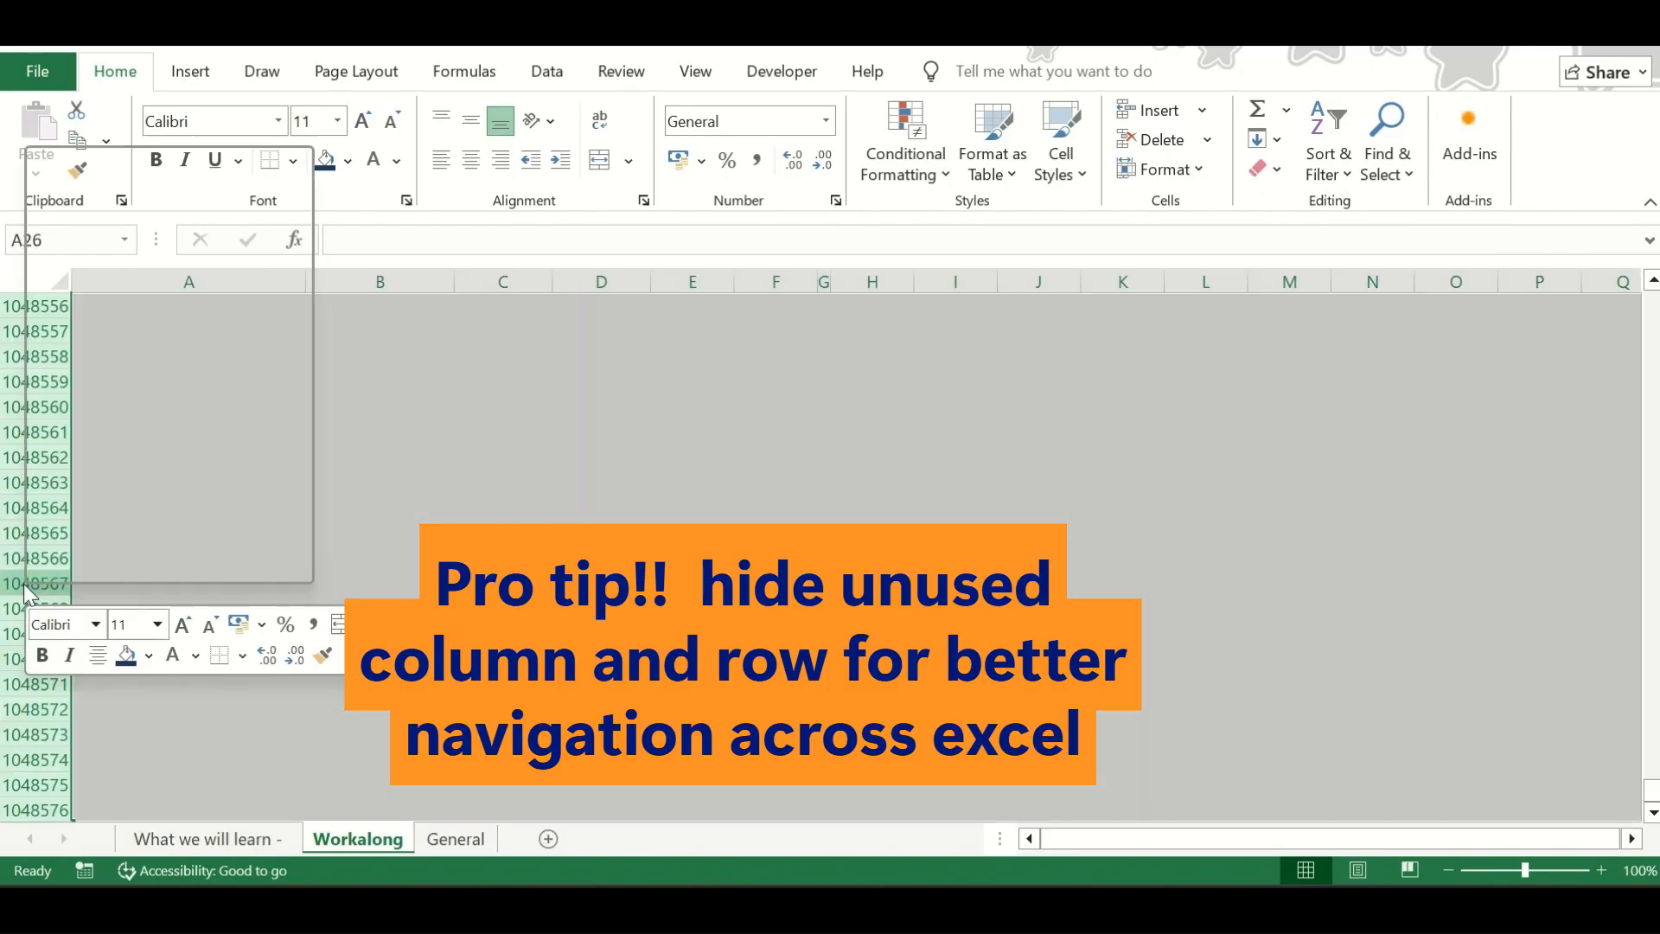
pyautogui.click(76, 536)
pyautogui.scroll(5, 536, 432)
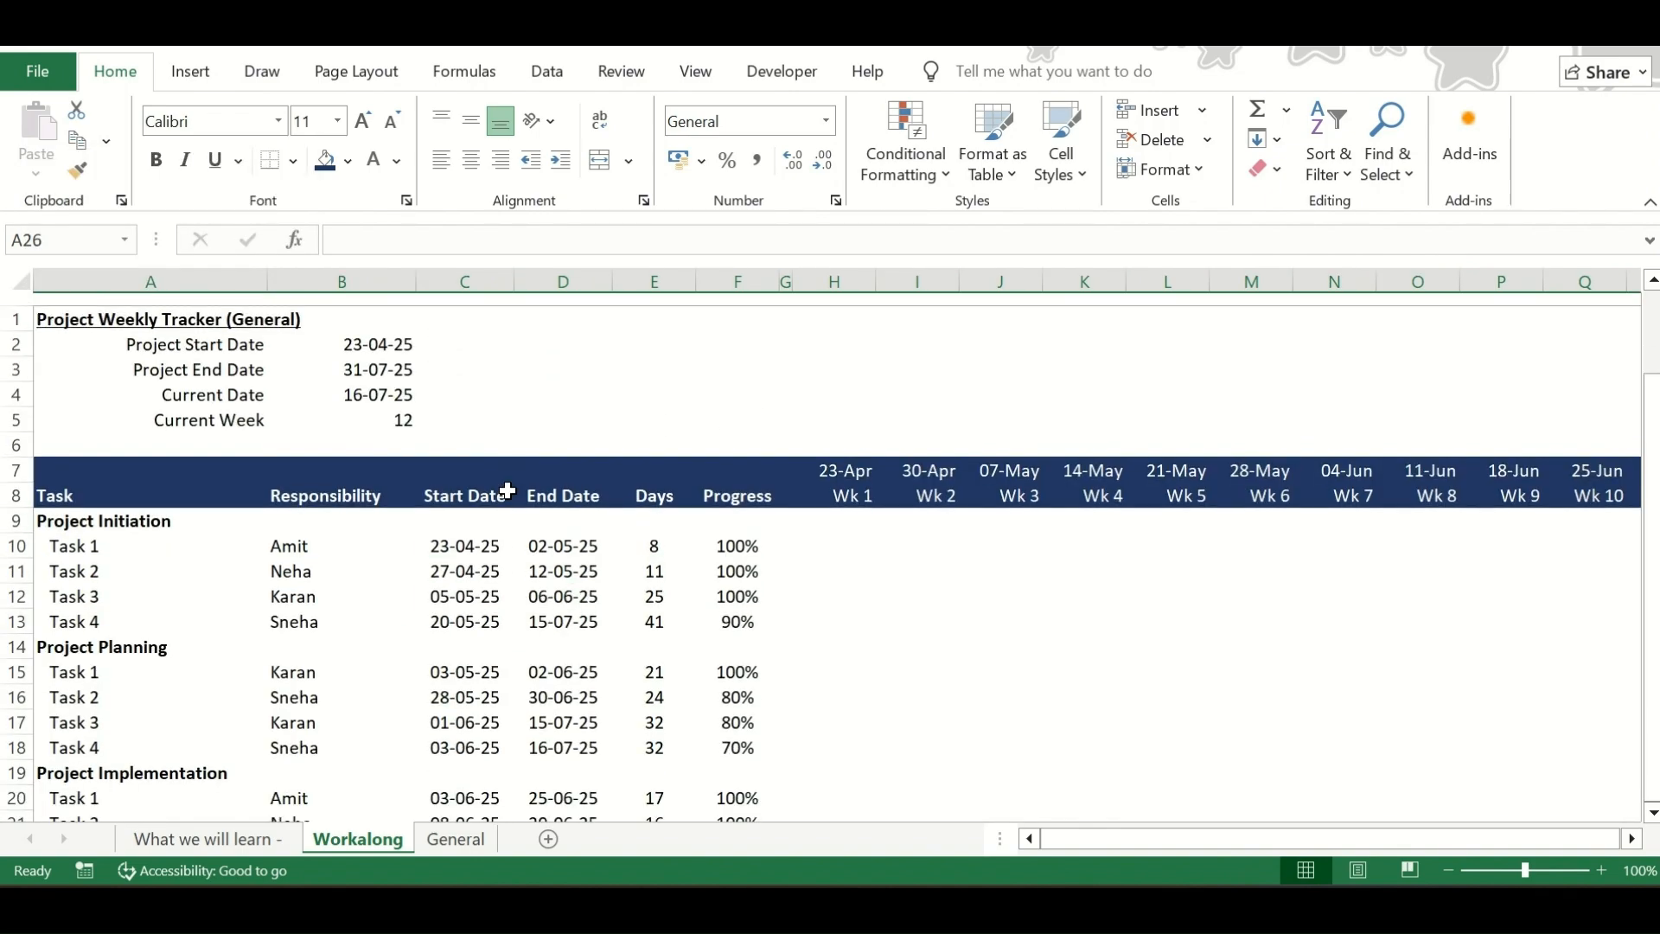
# Fill the Project Initiation row A9:V9 with the lightest shade of the theme orange
pyautogui.click(115, 504)
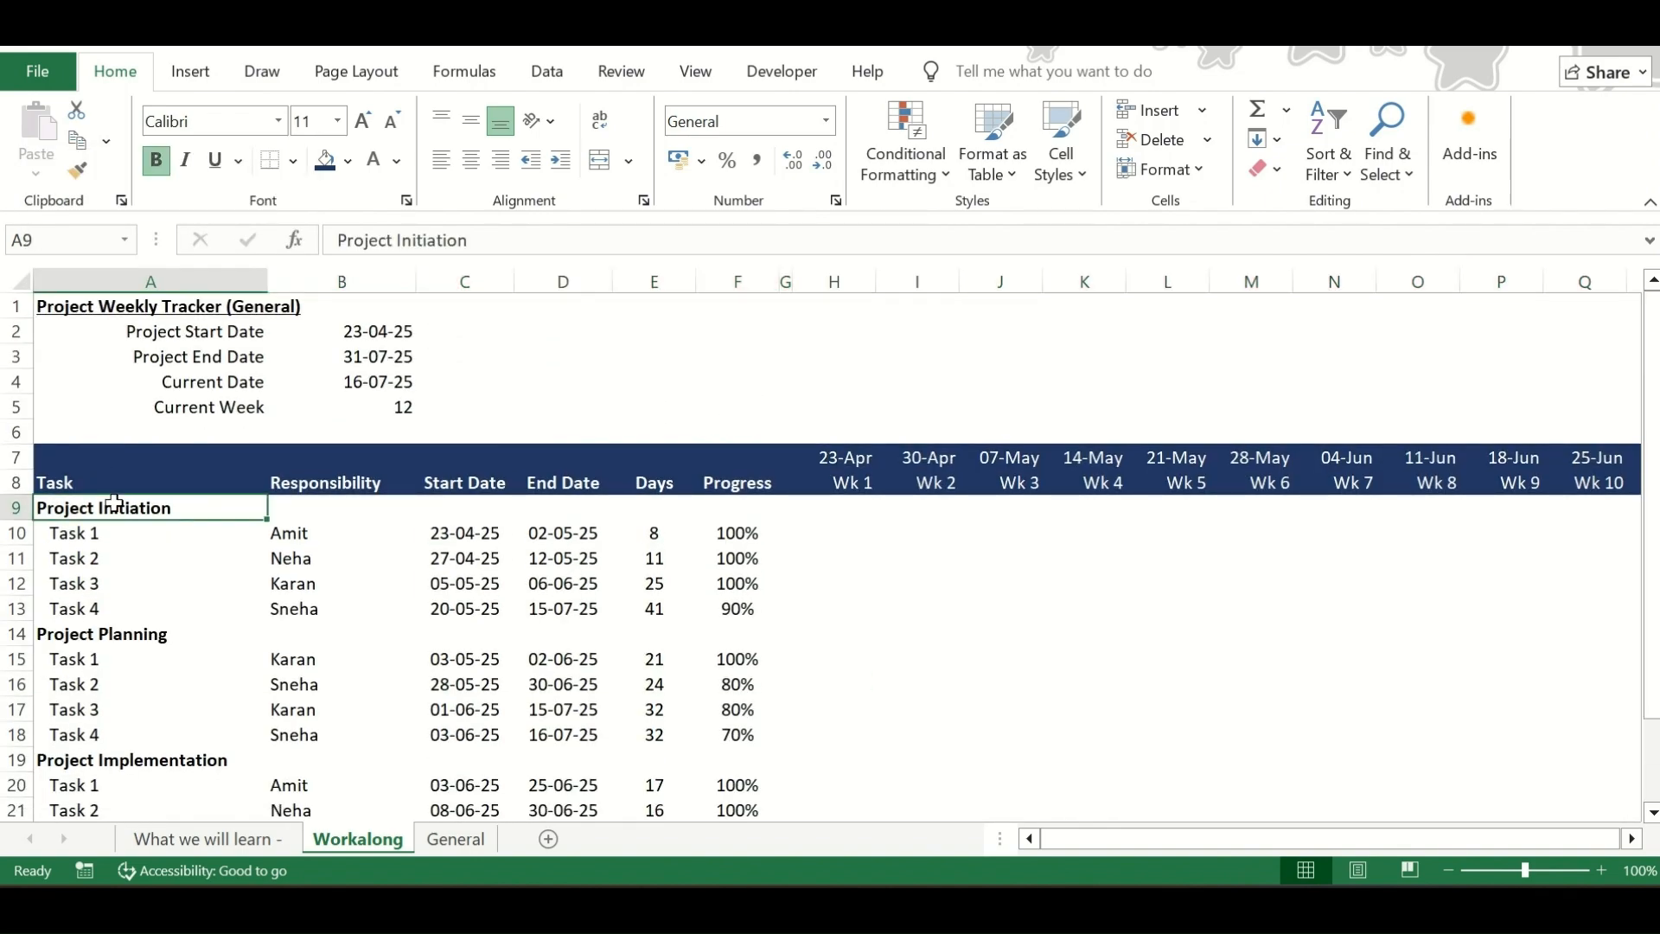
pyautogui.hotkey('ctrl', 'Right')
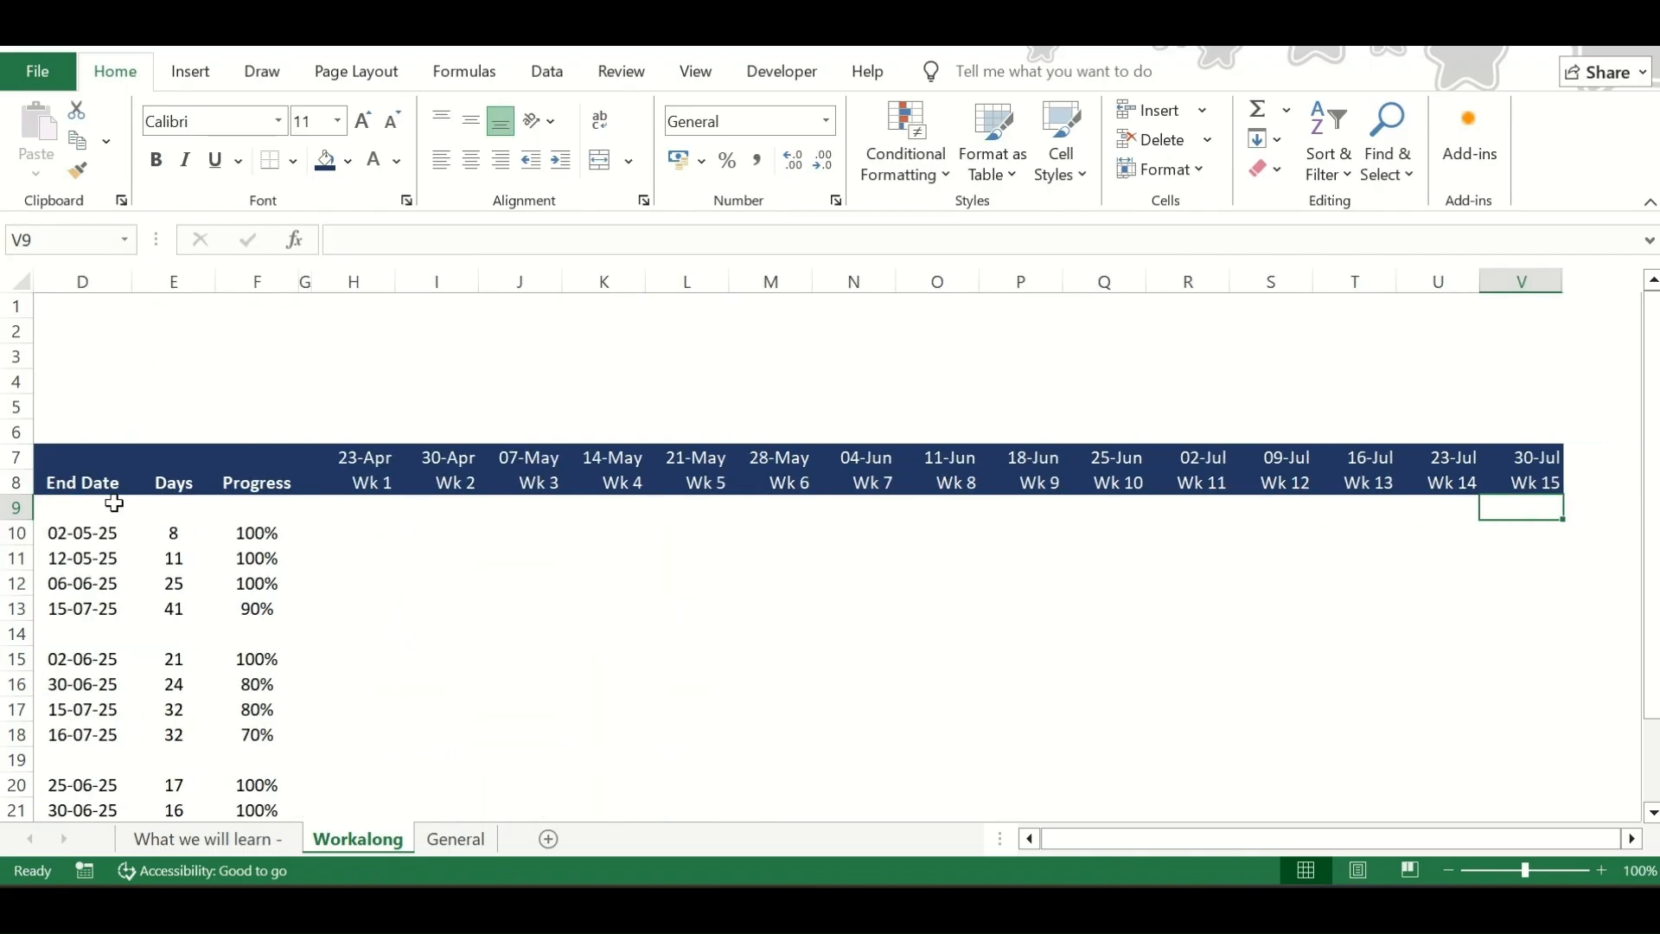
pyautogui.hotkey('ctrl', 'Left')
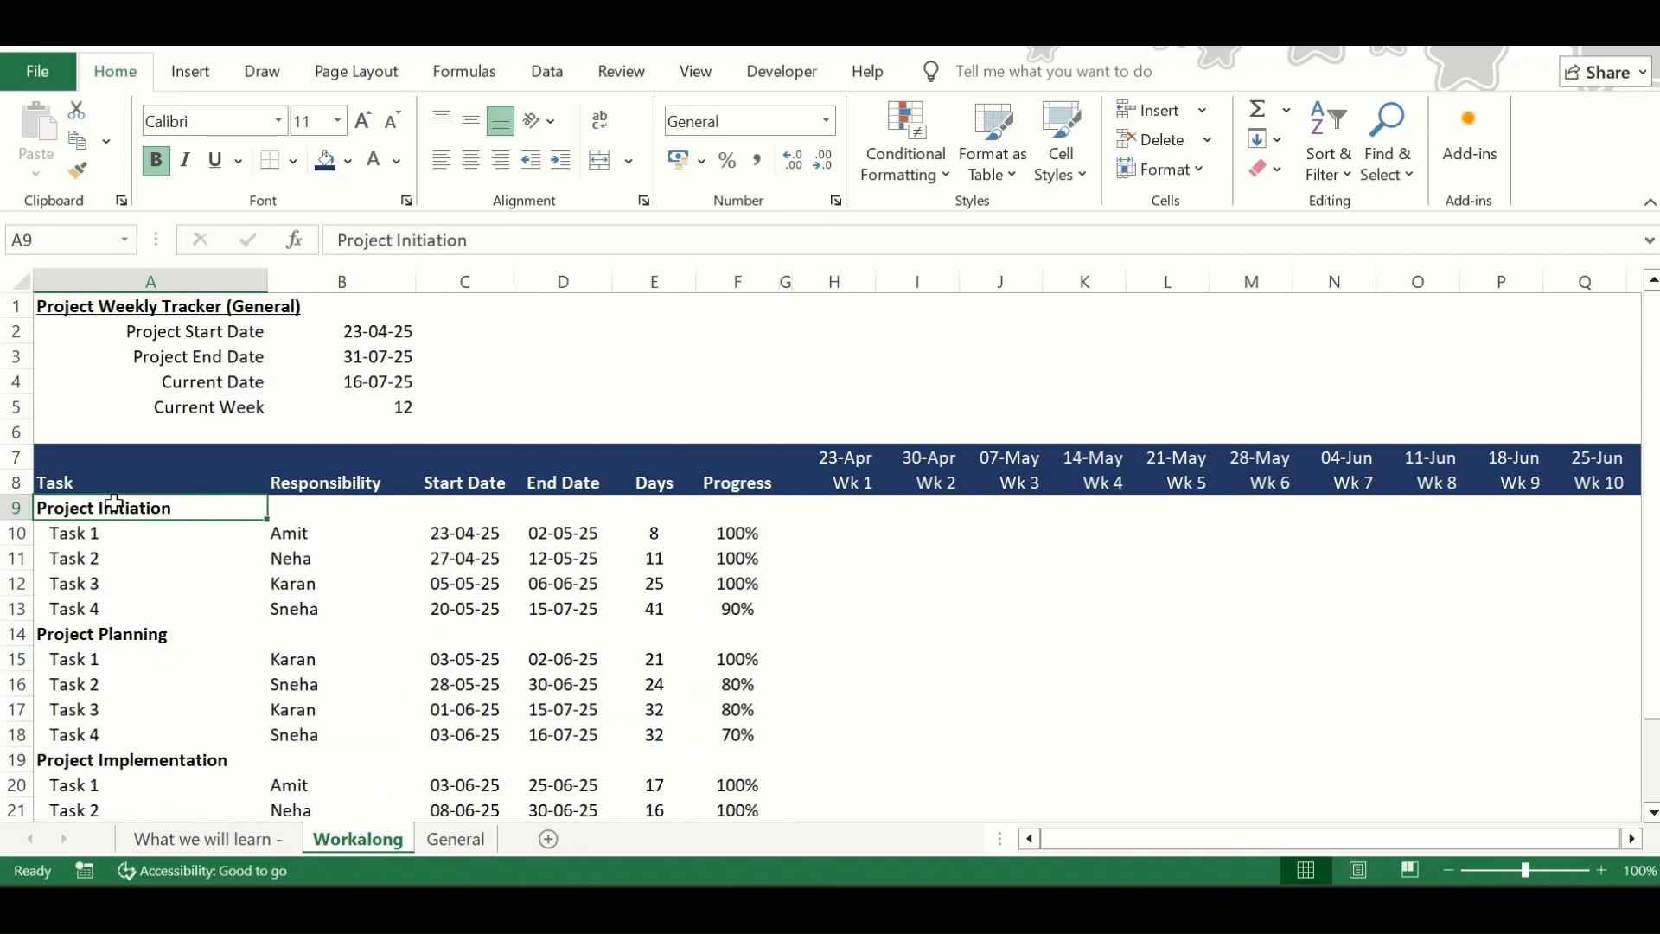
pyautogui.hotkey('ctrl', 'shift', 'Right')
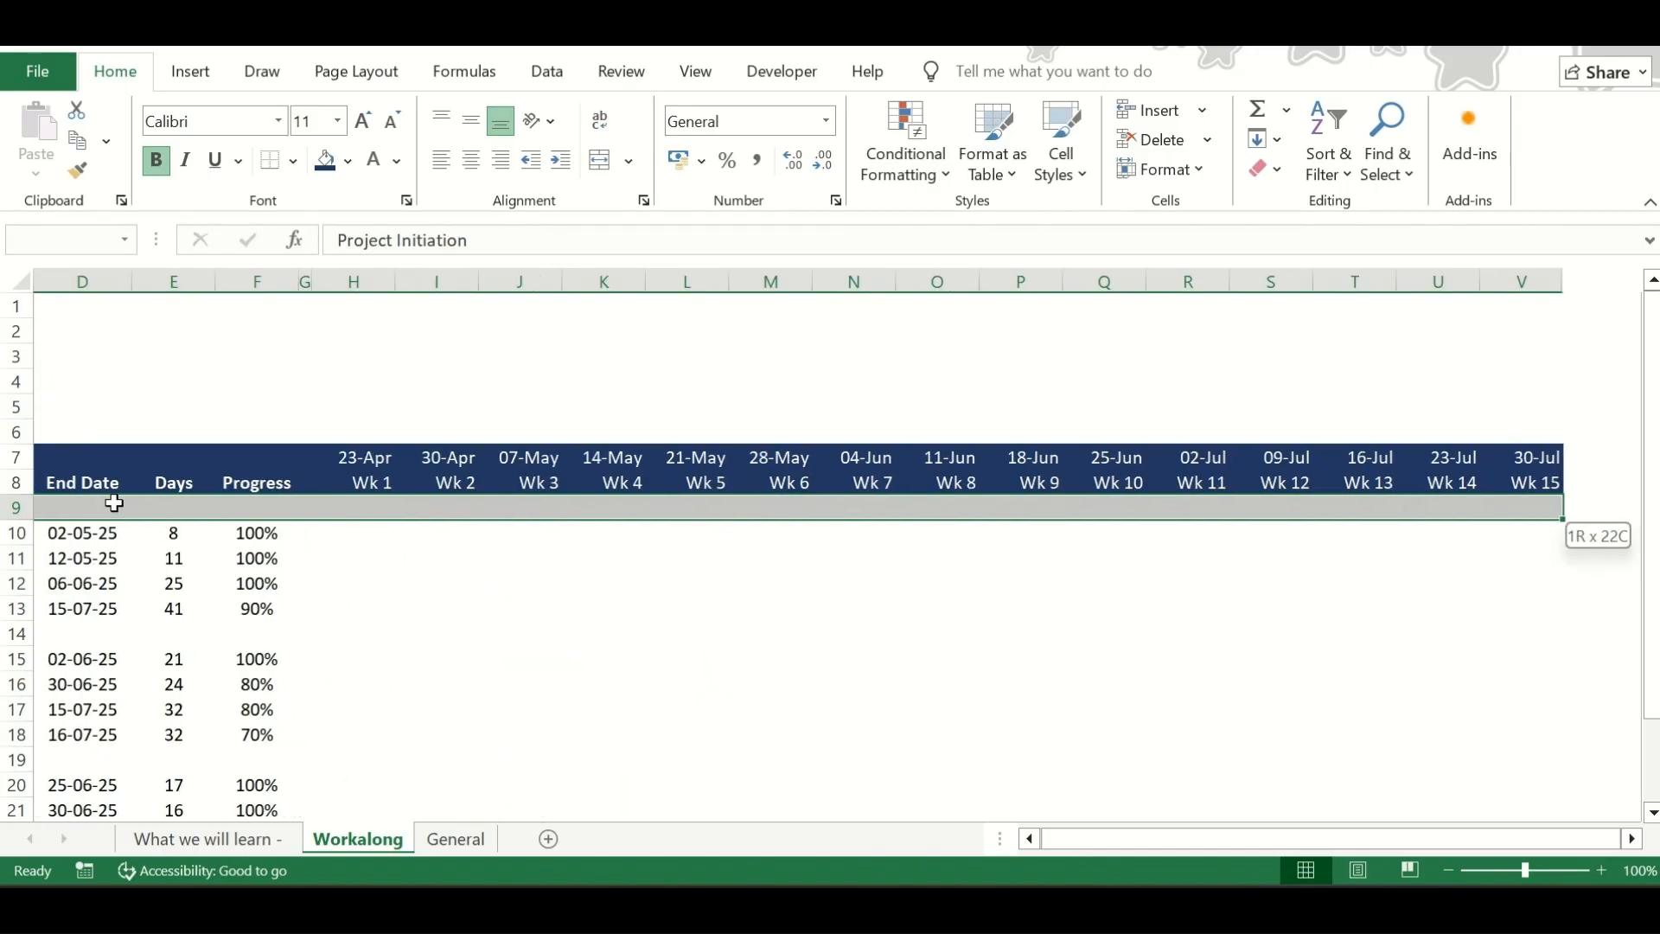
pyautogui.click(346, 164)
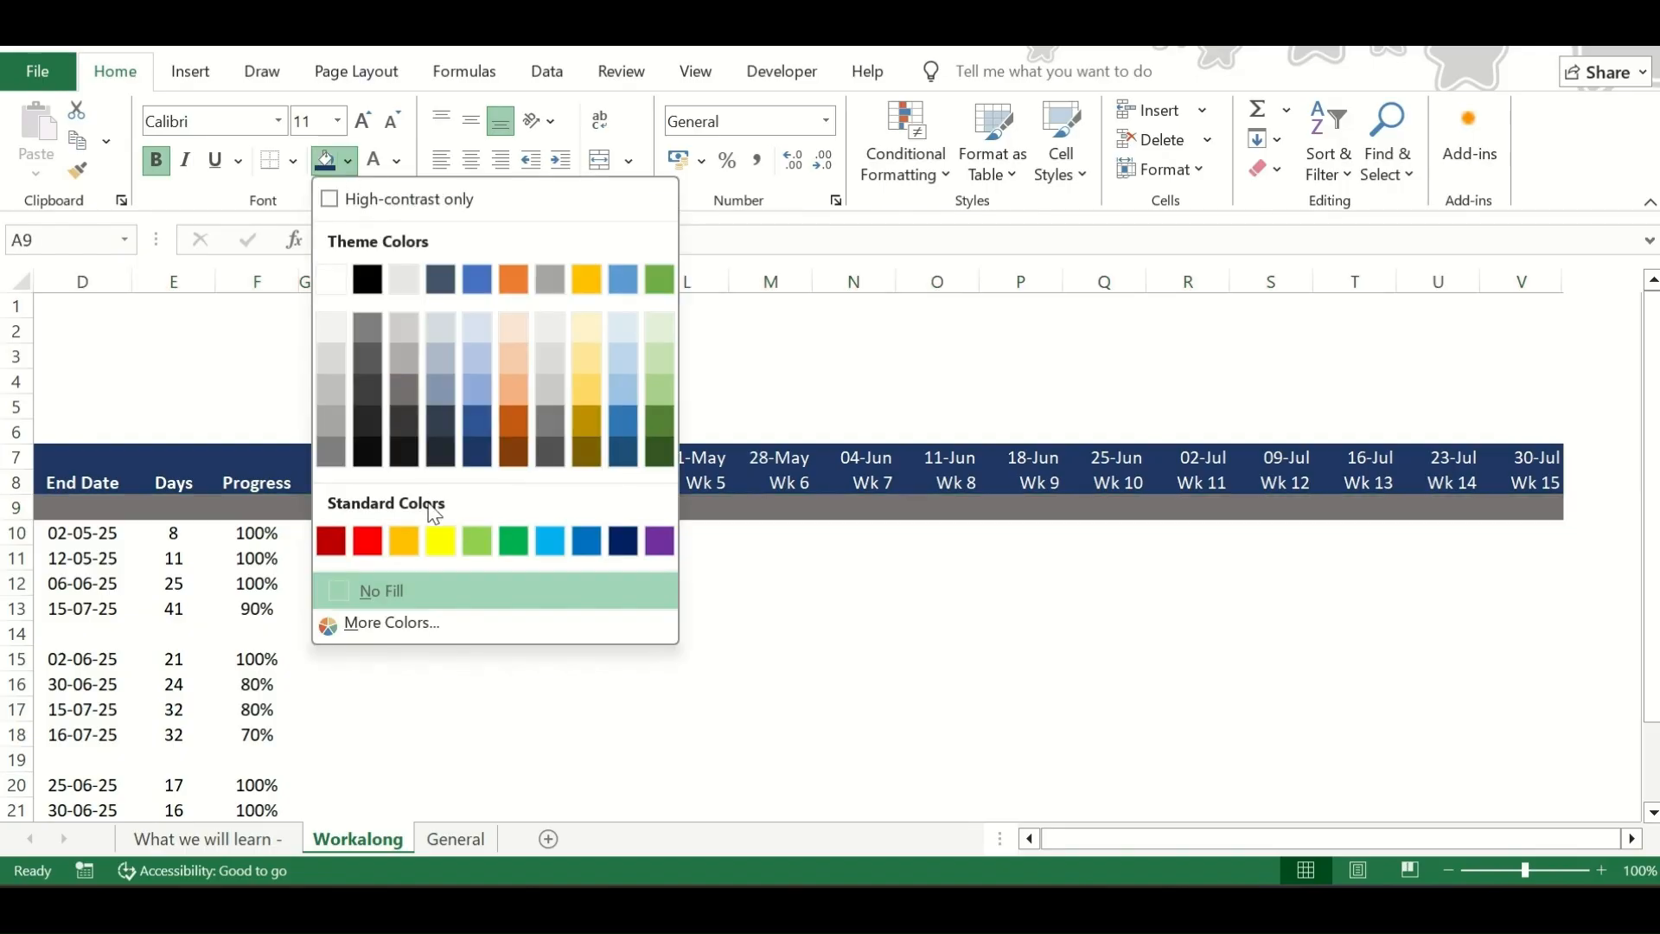
pyautogui.click(515, 329)
pyautogui.hotkey('ctrl', 'BackSpace')
# Repeat the light orange fill on the Project Planning row A14:V14
pyautogui.press('Down')
pyautogui.press('Down')
pyautogui.press('Down')
pyautogui.press('Down')
pyautogui.press('Down')
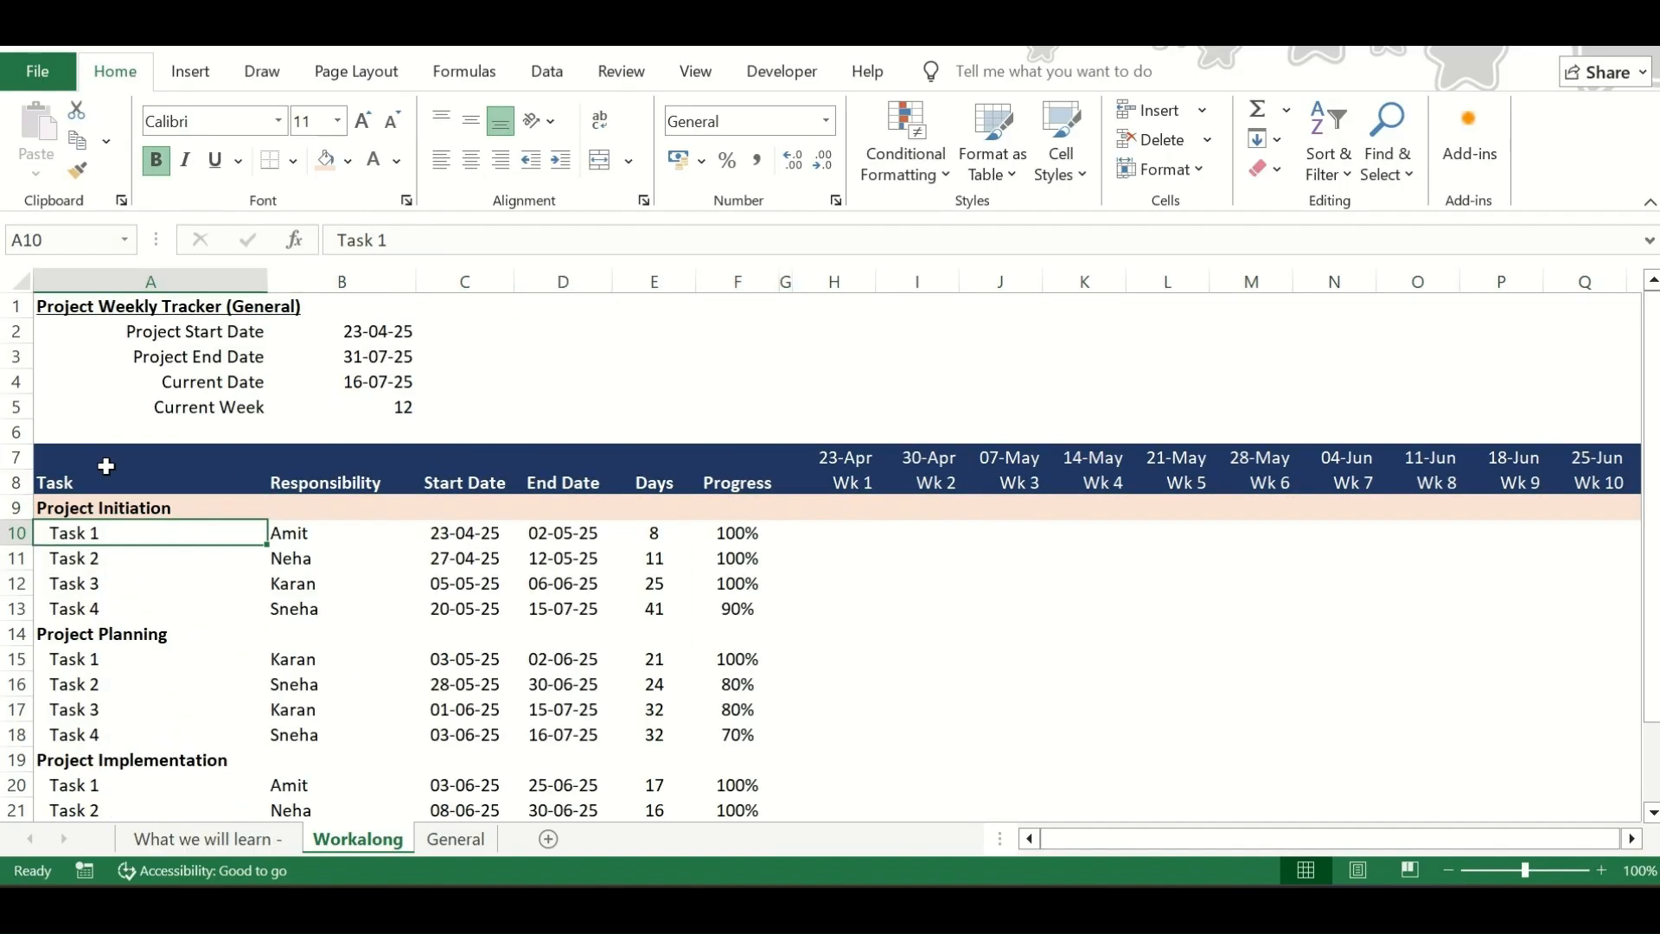
pyautogui.hotkey('ctrl', 'shift', 'Right')
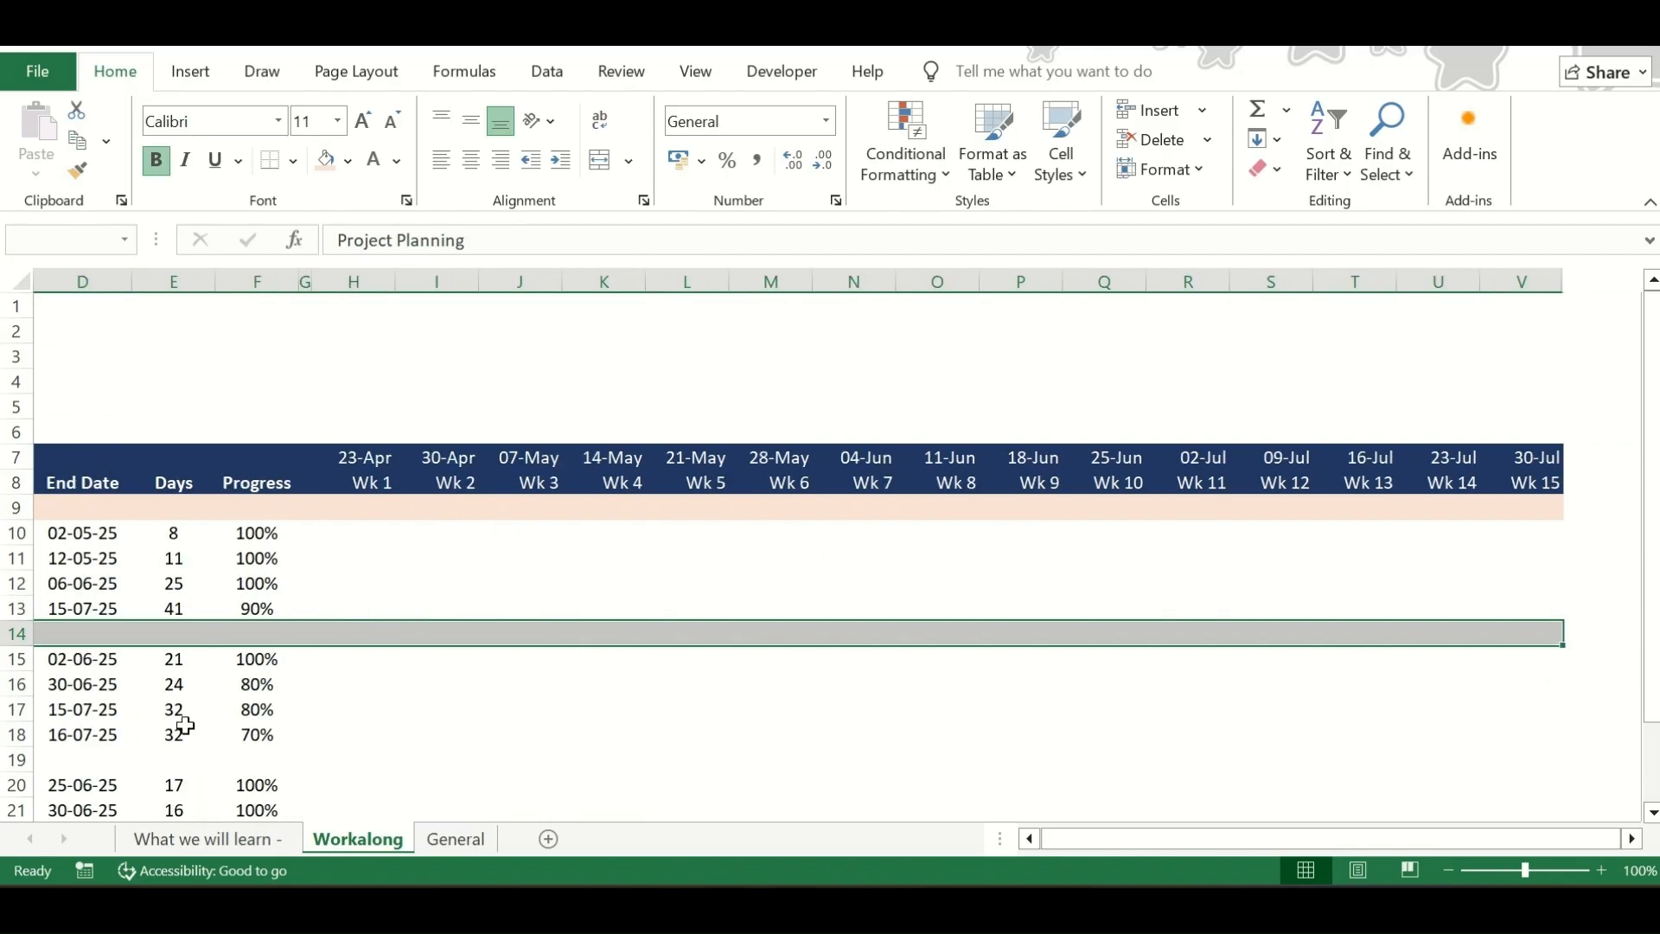
pyautogui.hotkey('ctrl', 'BackSpace')
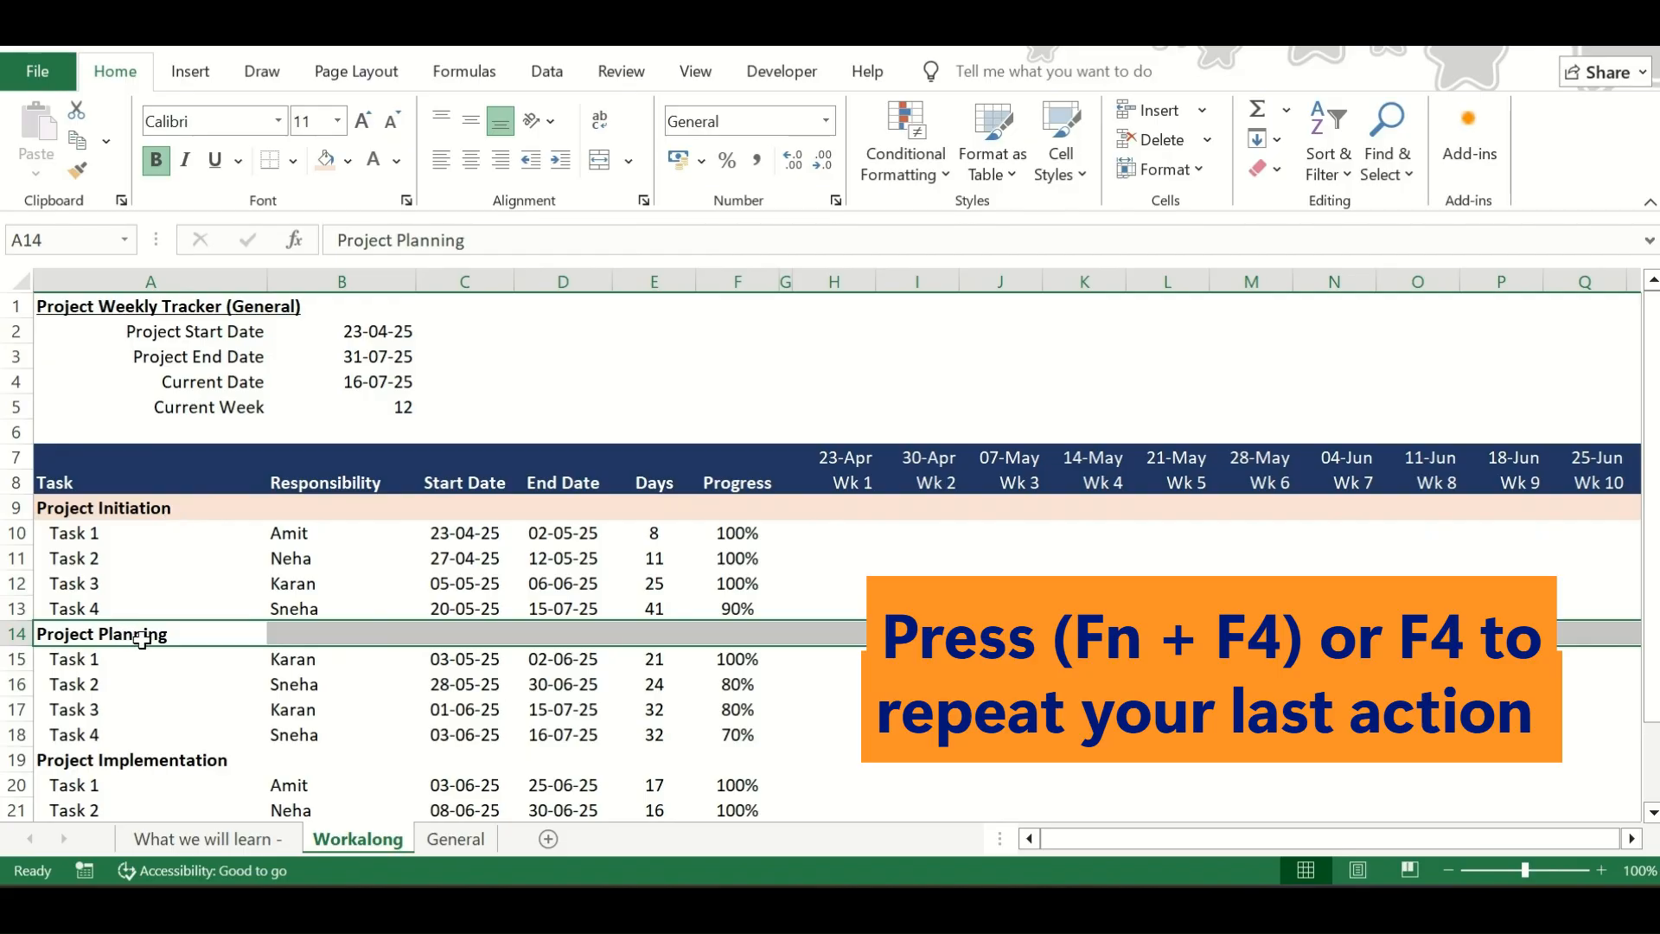
pyautogui.press('F4')
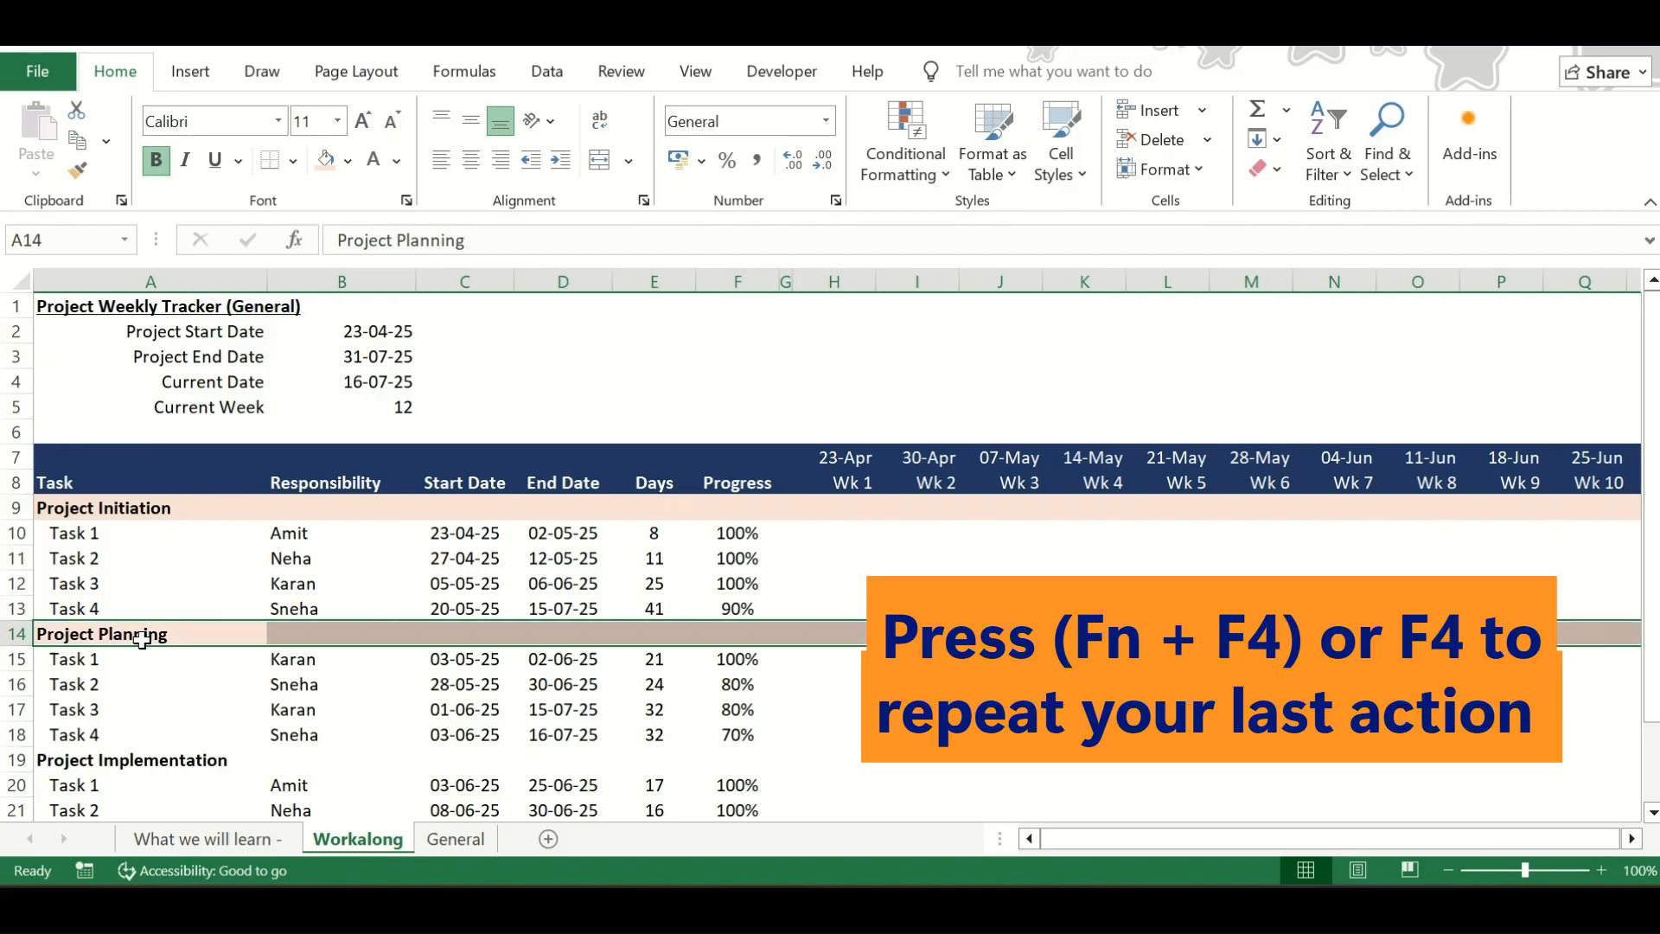
# Repeat the light orange fill on the Project Implementation row A19:V19
pyautogui.click(113, 759)
pyautogui.press('F4')
pyautogui.hotkey('ctrl', 'shift', 'Right')
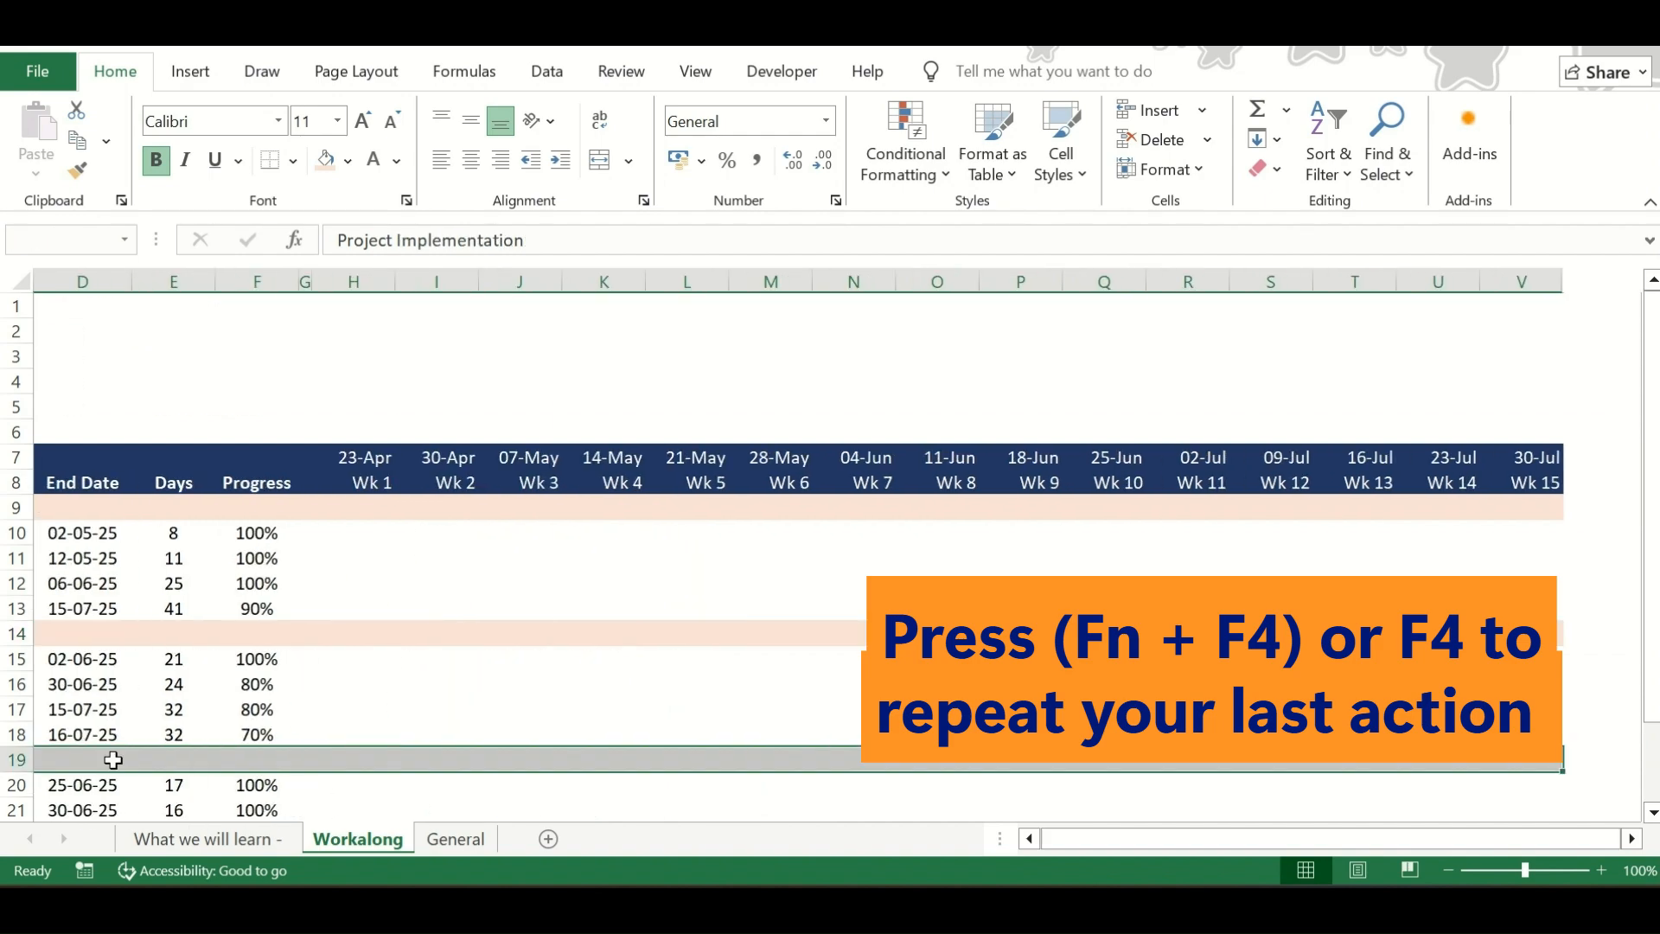
pyautogui.press('F4')
# Repeat the light orange fill on the Project Control & Closure row A23:V23
pyautogui.scroll(-2, 111, 760)
pyautogui.click(110, 683)
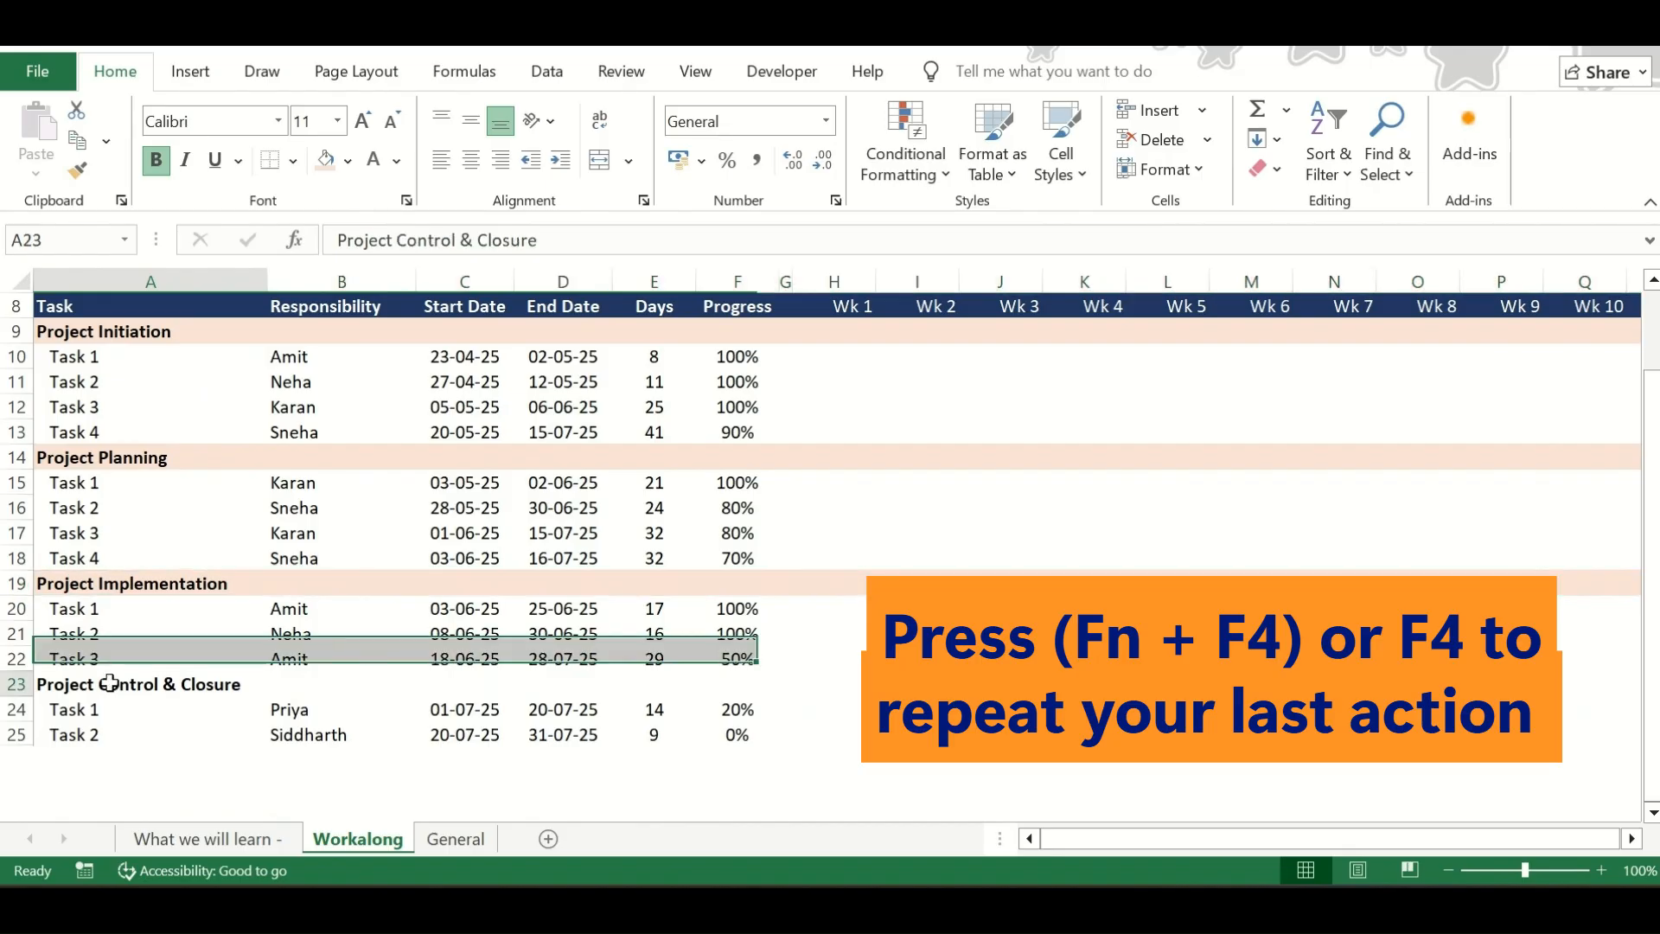
pyautogui.hotkey('ctrl', 'shift', 'Right')
pyautogui.press('F4')
pyautogui.scroll(3, 585, 535)
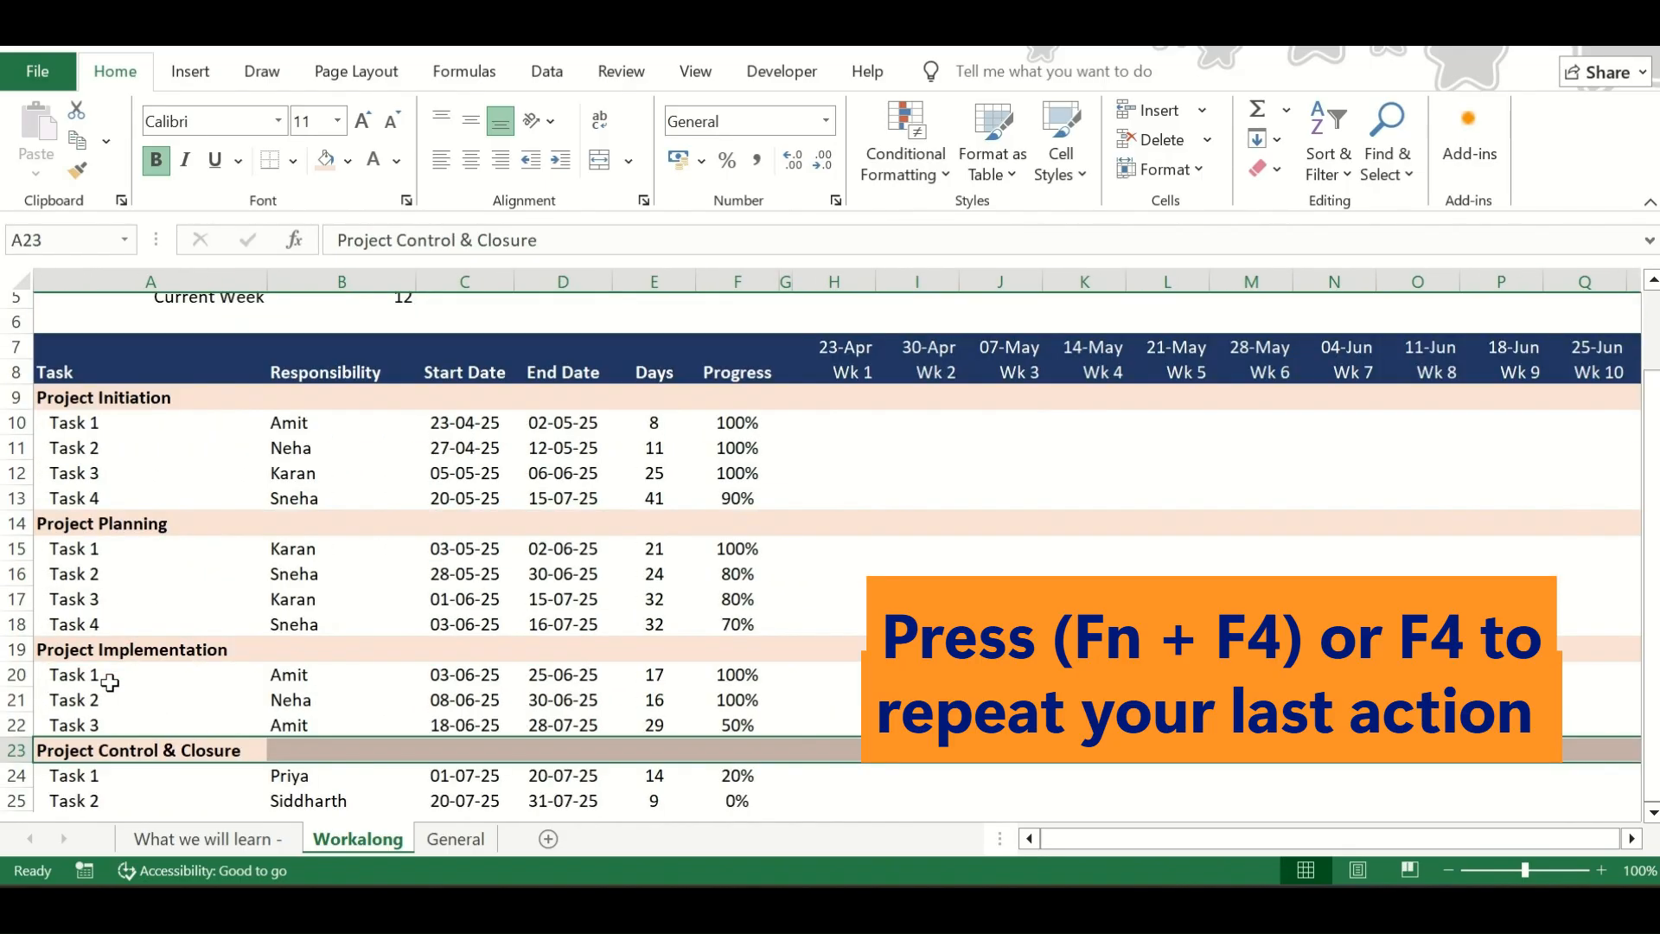
pyautogui.click(585, 536)
pyautogui.press('Up')
pyautogui.press('Up')
pyautogui.press('Right')
pyautogui.press('Right')
pyautogui.press('Right')
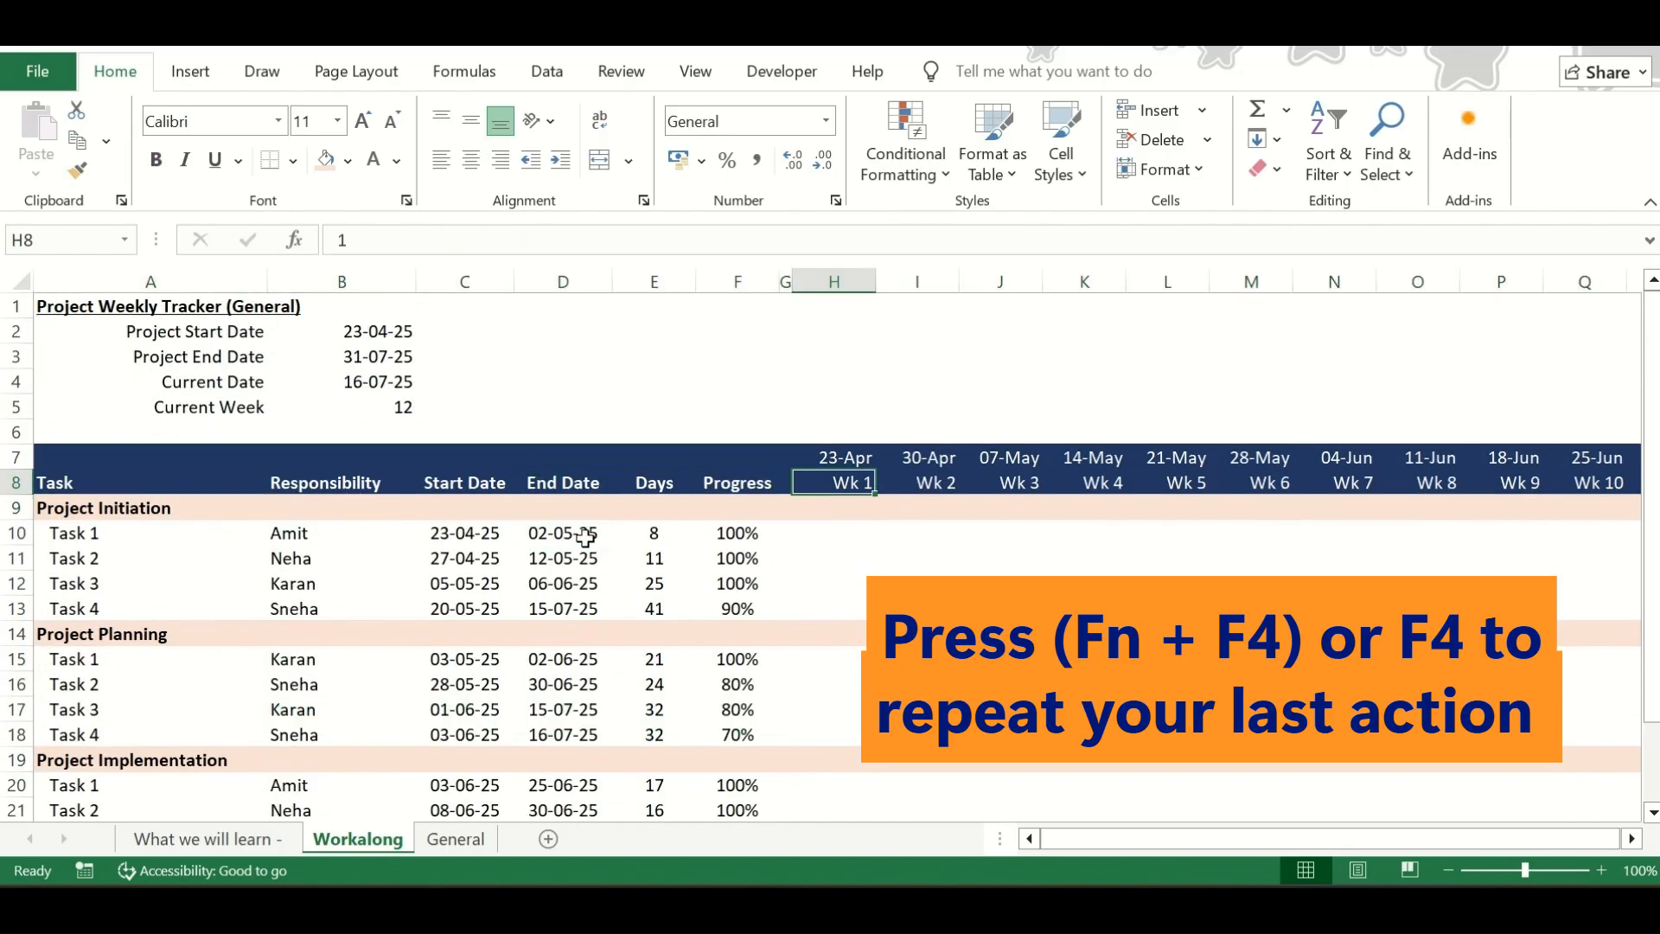
pyautogui.press('Down')
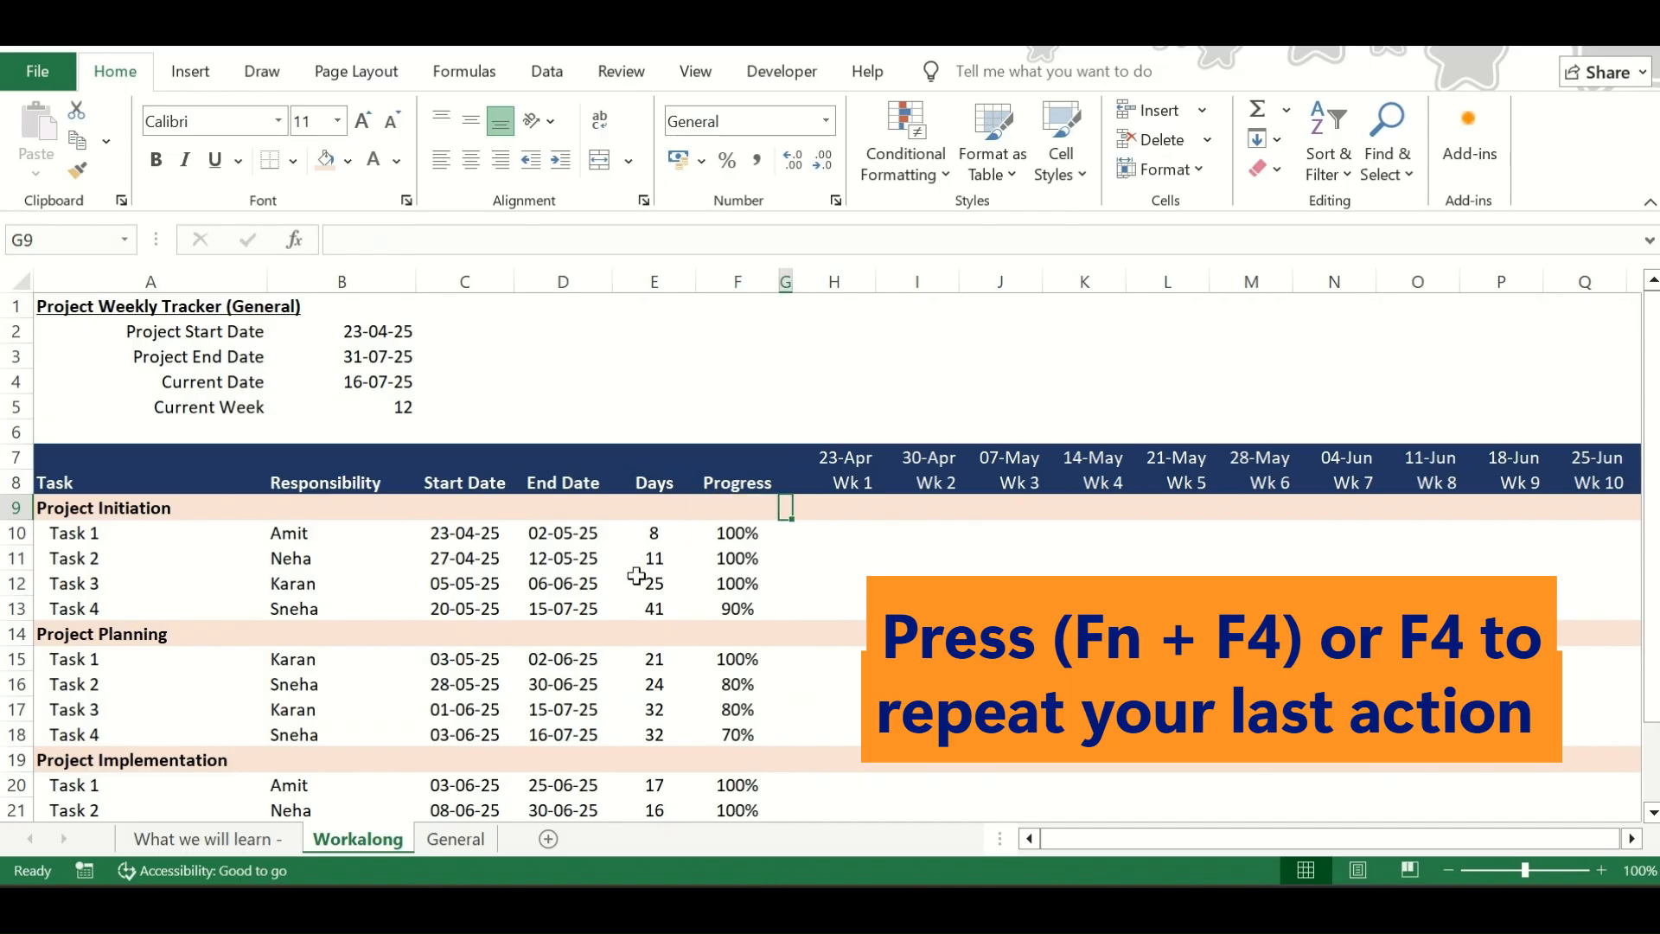
pyautogui.click(121, 504)
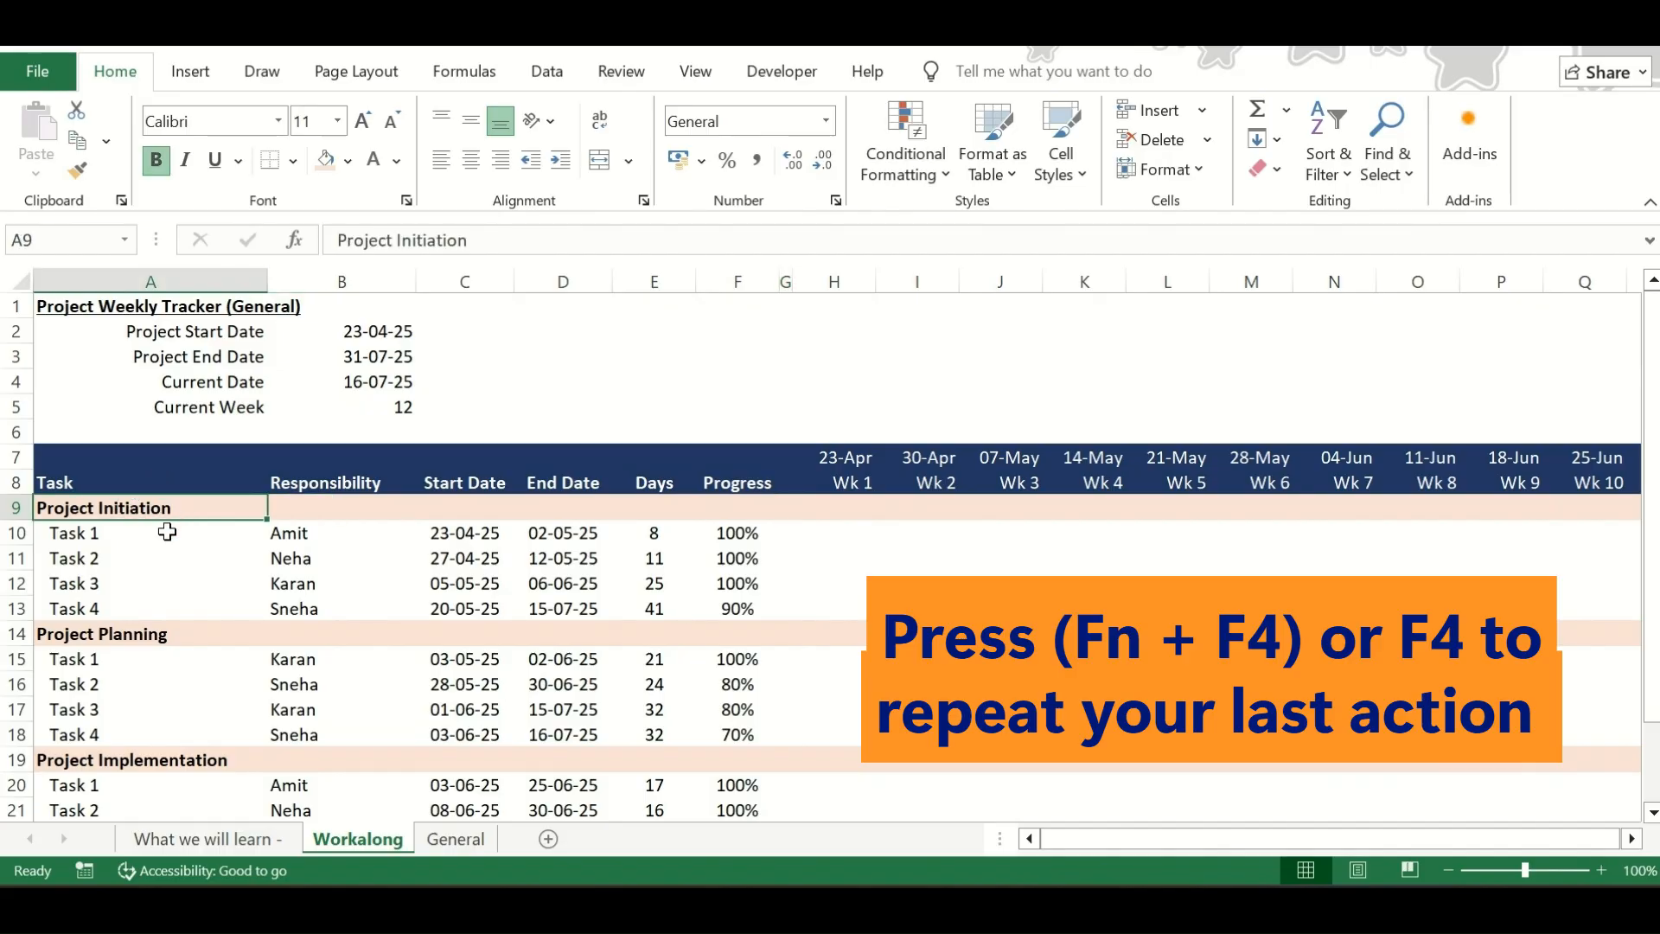
pyautogui.click(134, 630)
pyautogui.scroll(-1, 134, 637)
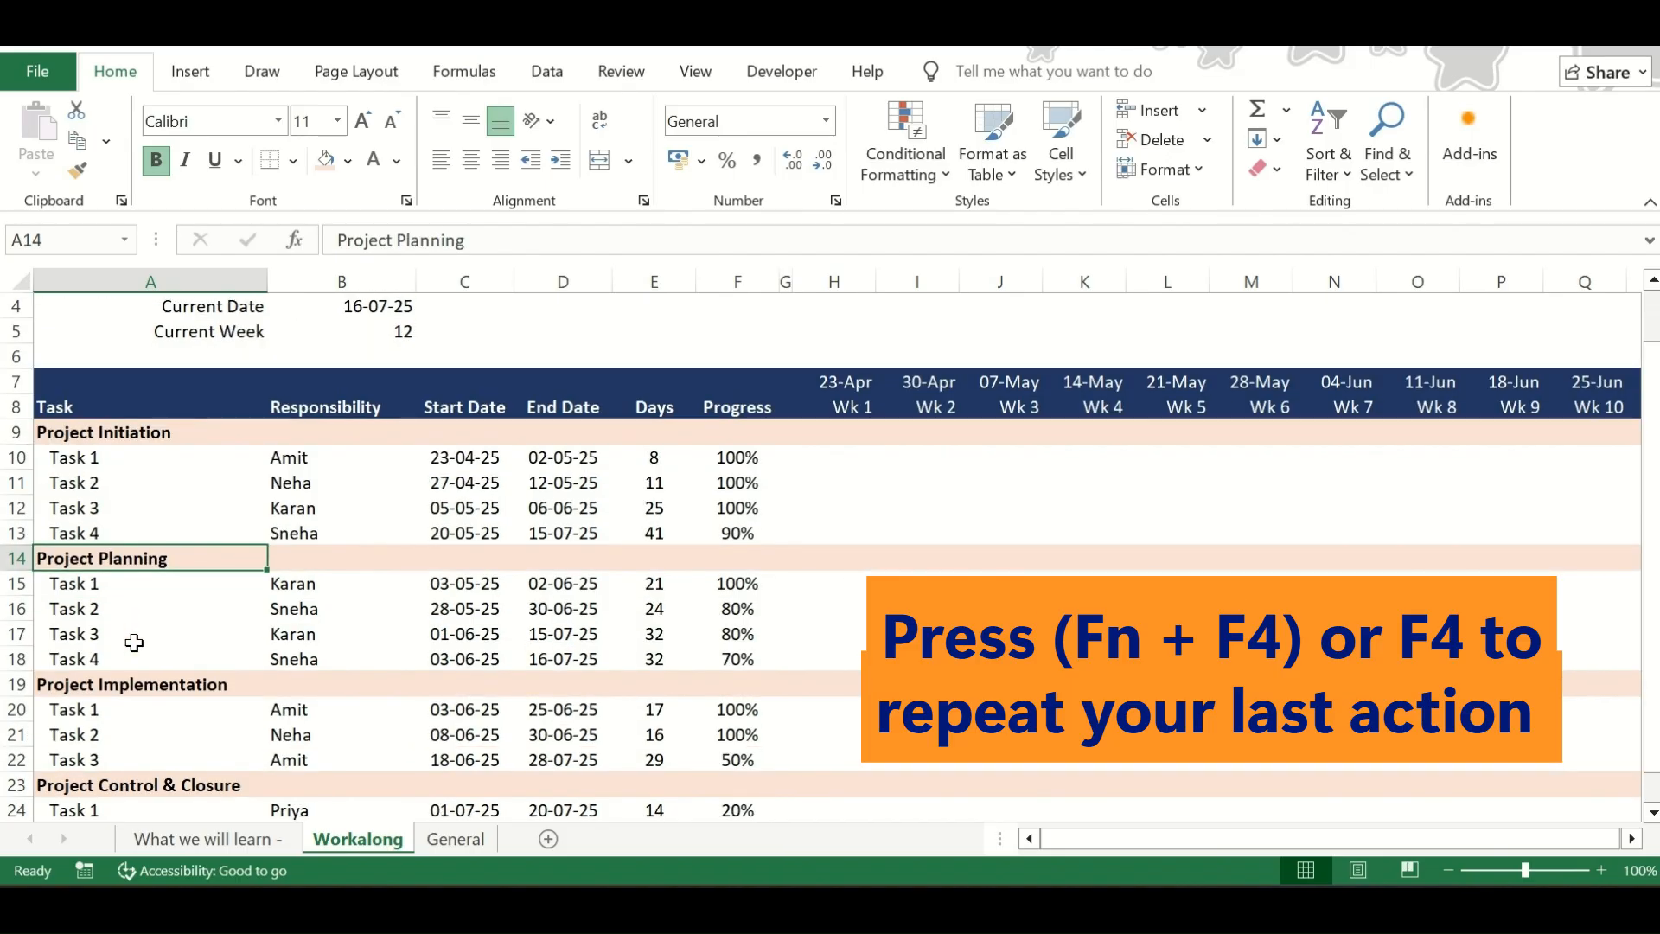
pyautogui.scroll(1, 146, 766)
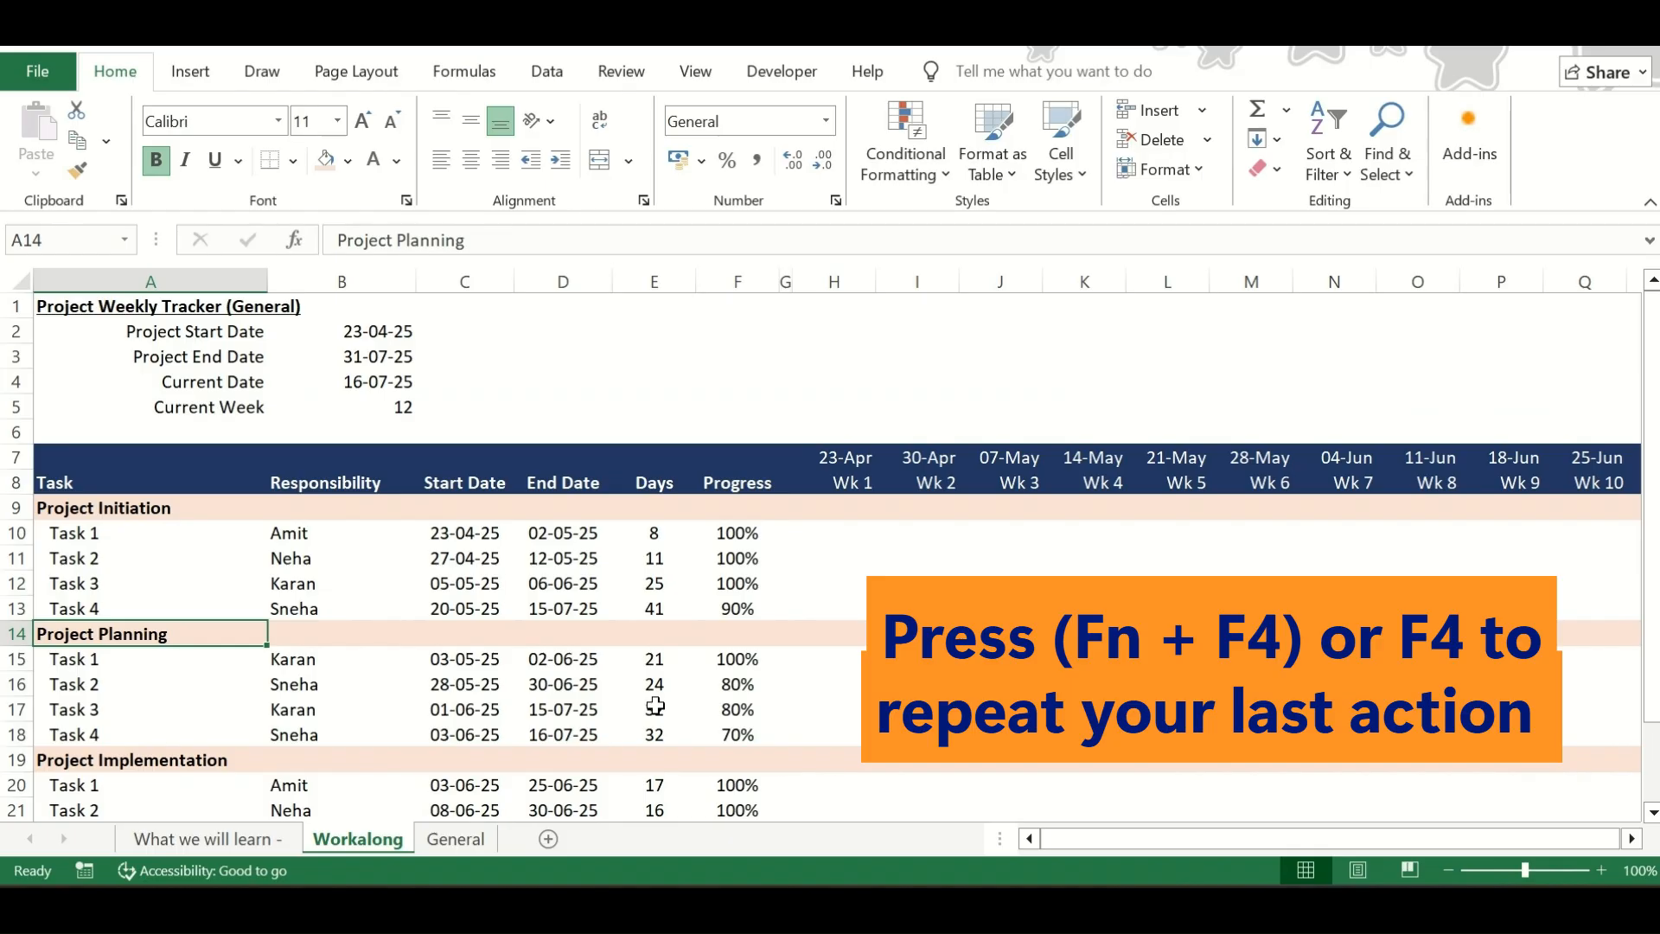
pyautogui.click(776, 510)
pyautogui.press('Up')
pyautogui.press('Up')
pyautogui.press('Up')
pyautogui.press('Up')
pyautogui.press('Left')
pyautogui.press('Left')
pyautogui.press('Right')
pyautogui.press('Right')
pyautogui.press('Right')
pyautogui.press('Down')
pyautogui.press('Down')
pyautogui.press('Down')
pyautogui.press('Left')
pyautogui.press('Right')
pyautogui.press('Down')
pyautogui.press('Up')
pyautogui.press('Up')
pyautogui.hscroll(3, 921, 590)
pyautogui.hscroll(-3, 920, 590)
pyautogui.hscroll(2, 921, 590)
pyautogui.hscroll(-2, 921, 591)
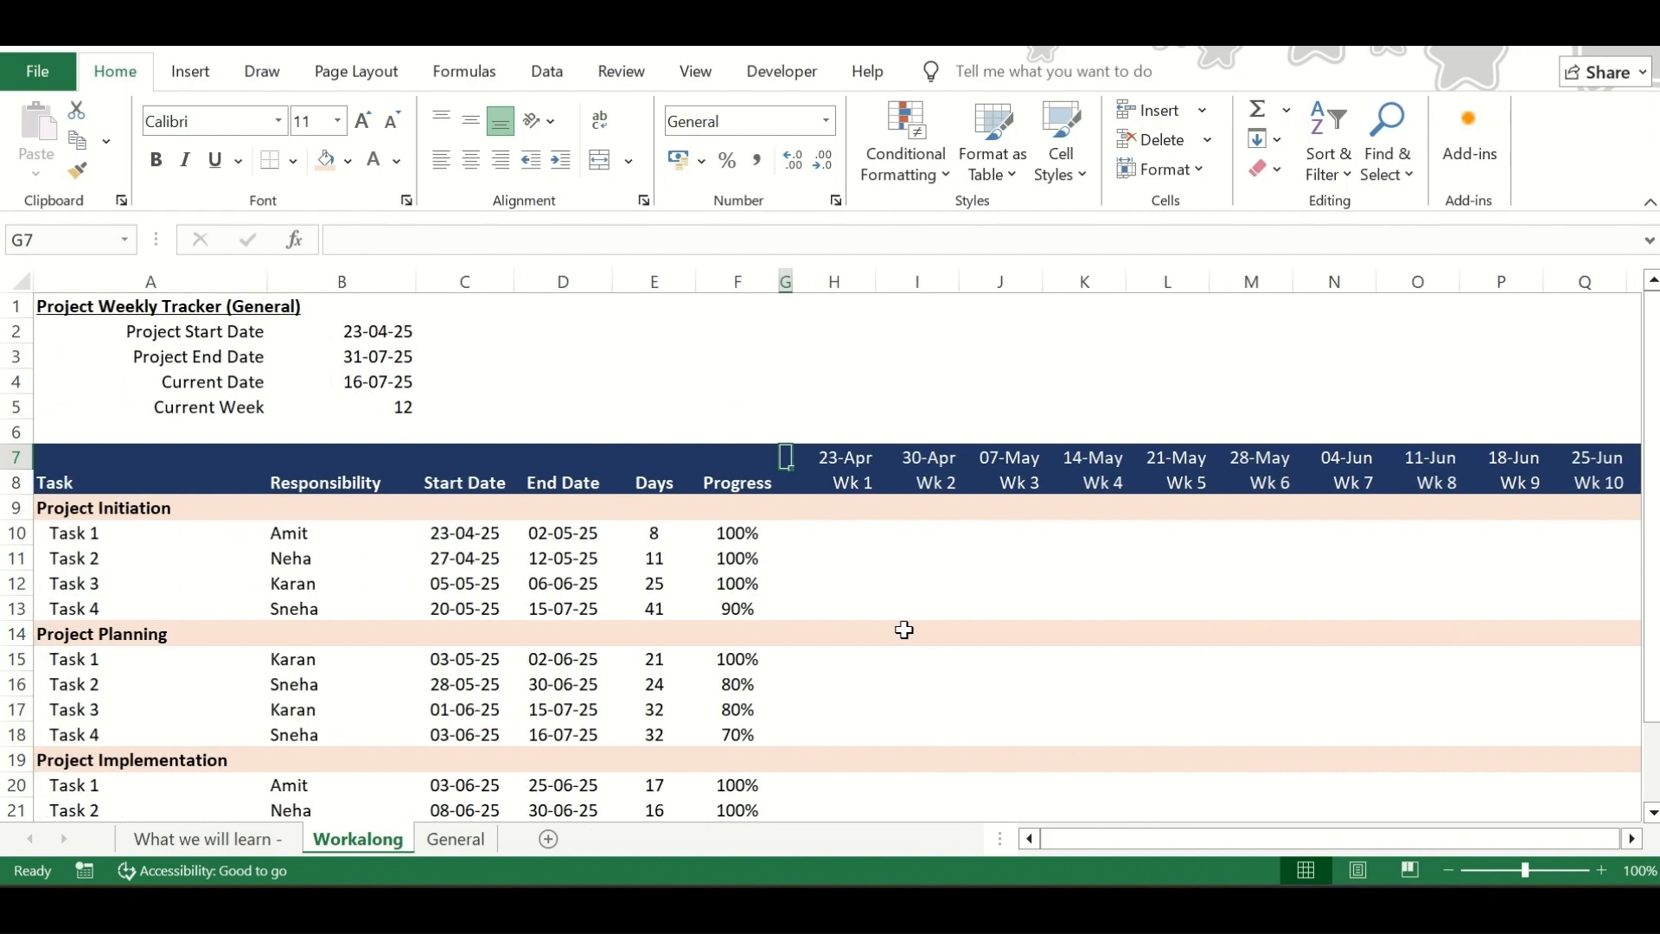
# Freeze the panes at cell G9 so that rows 1 to 8 and columns A to F stay in view
pyautogui.click(790, 503)
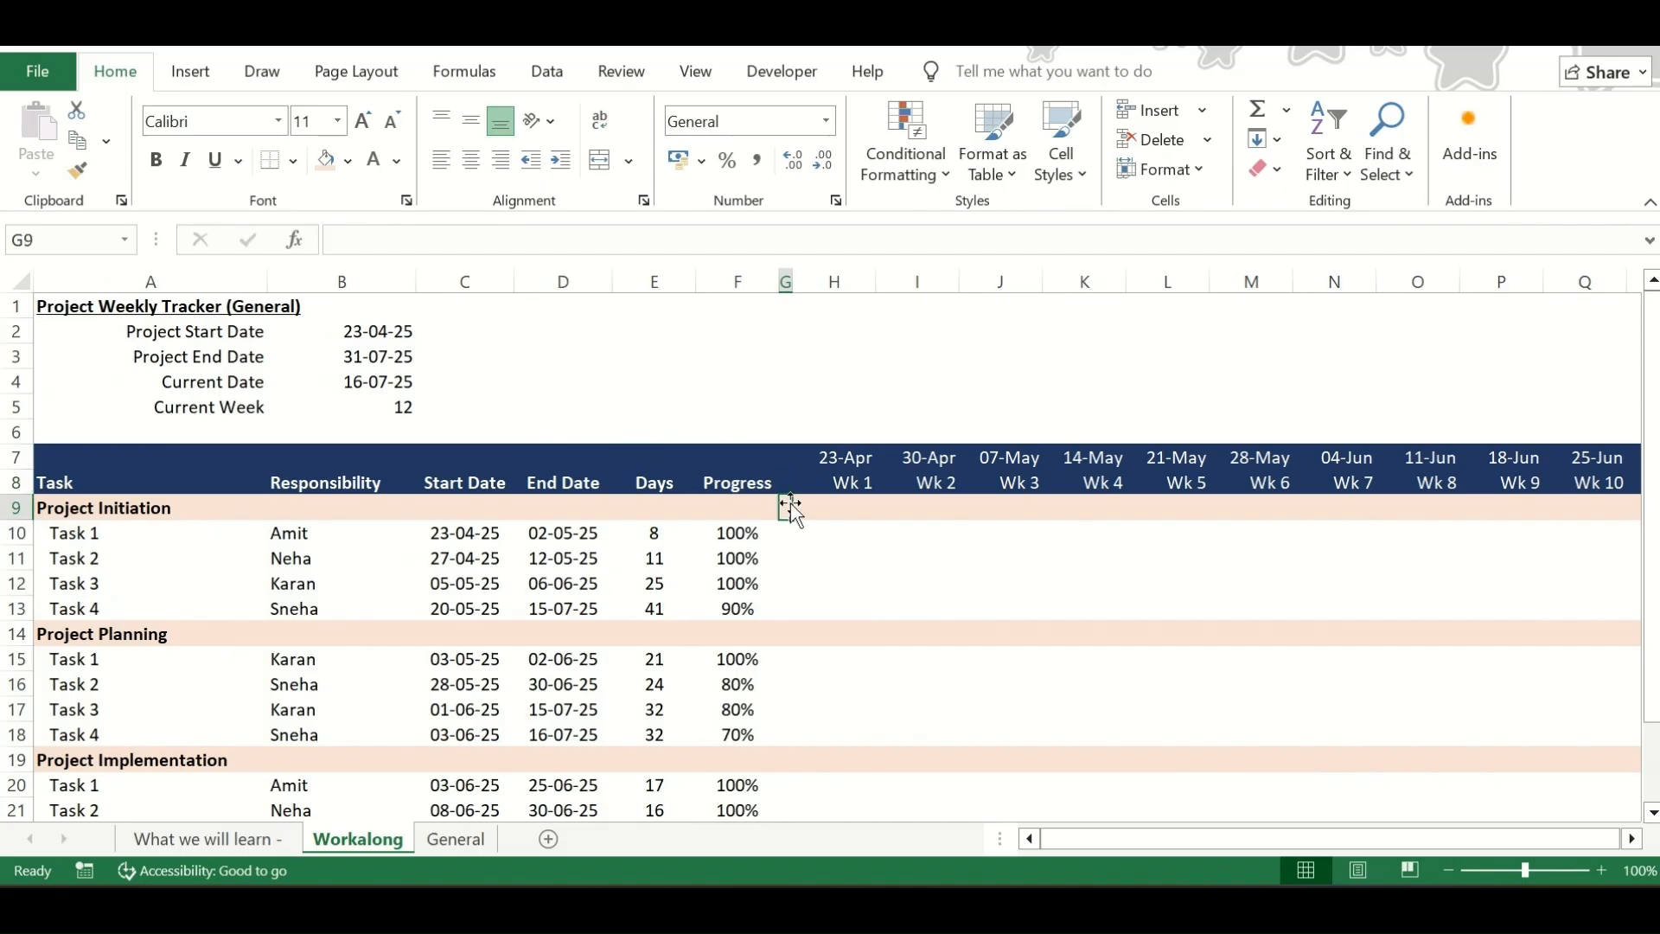
pyautogui.click(695, 71)
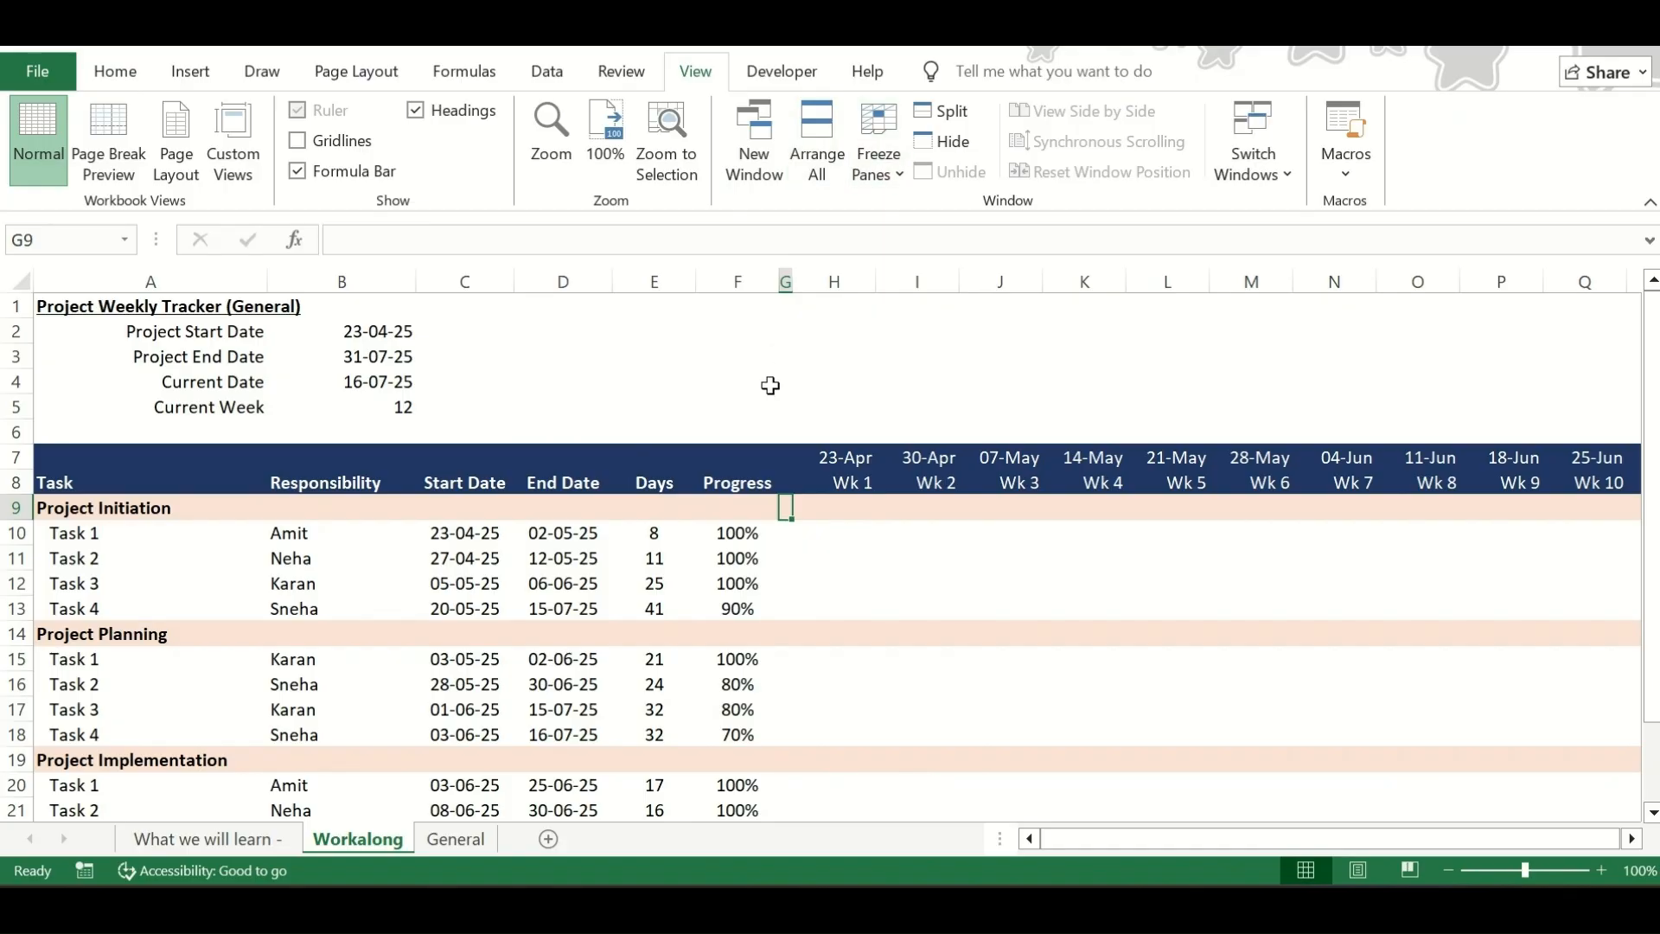
pyautogui.click(878, 143)
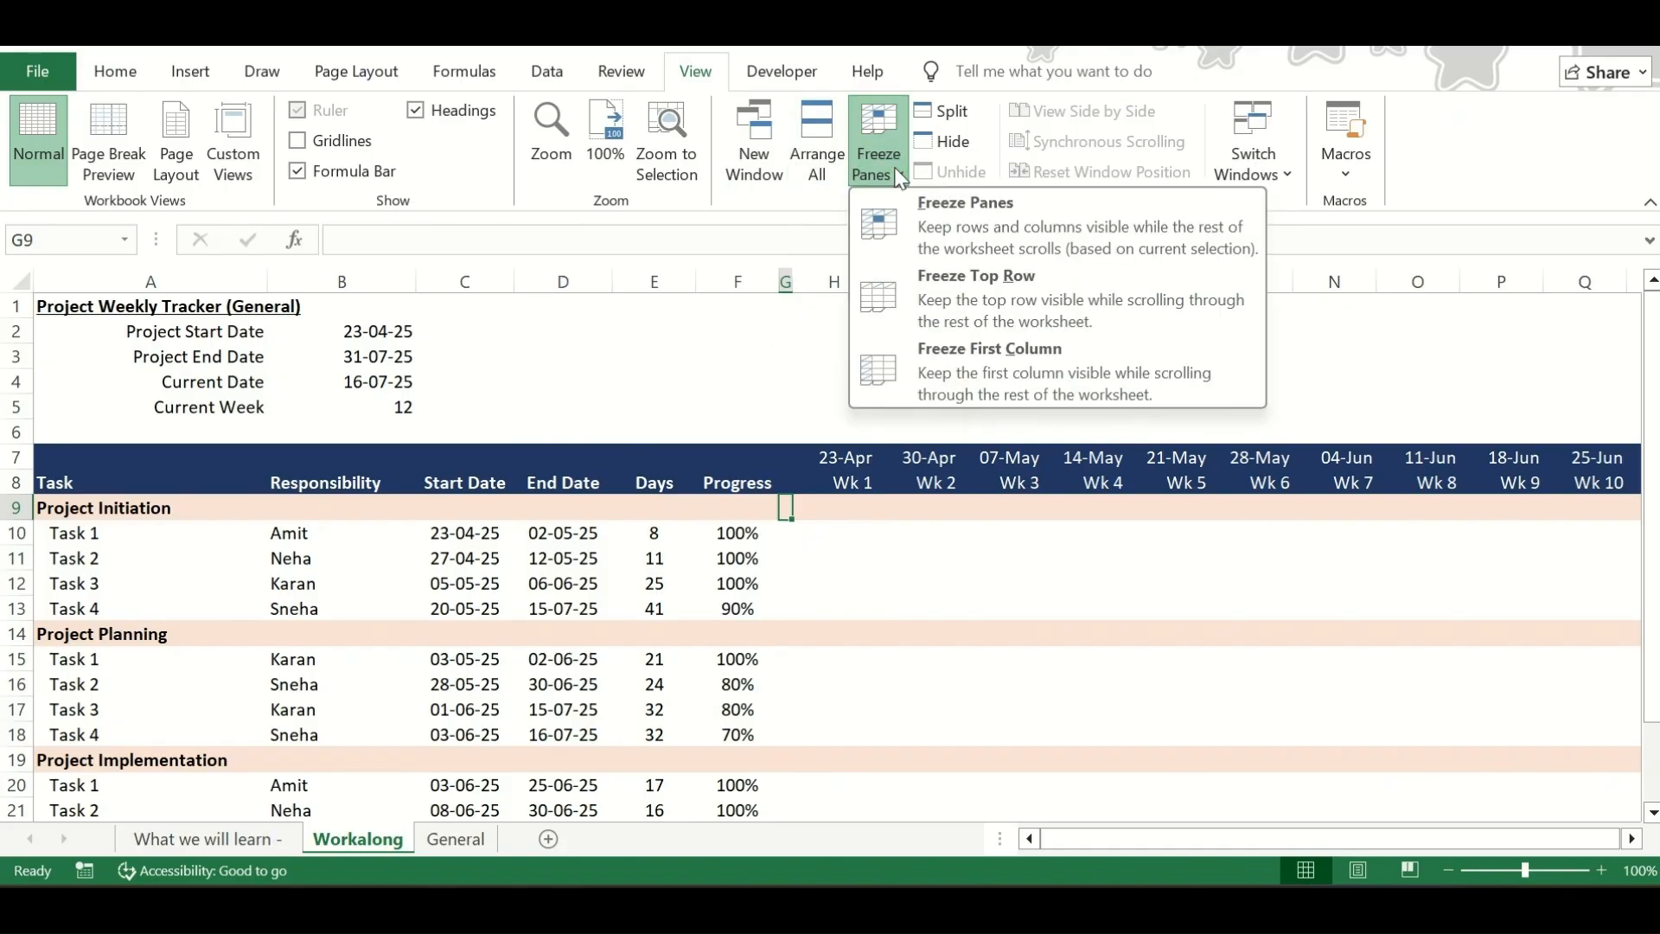
pyautogui.click(922, 225)
pyautogui.hscroll(9, 895, 567)
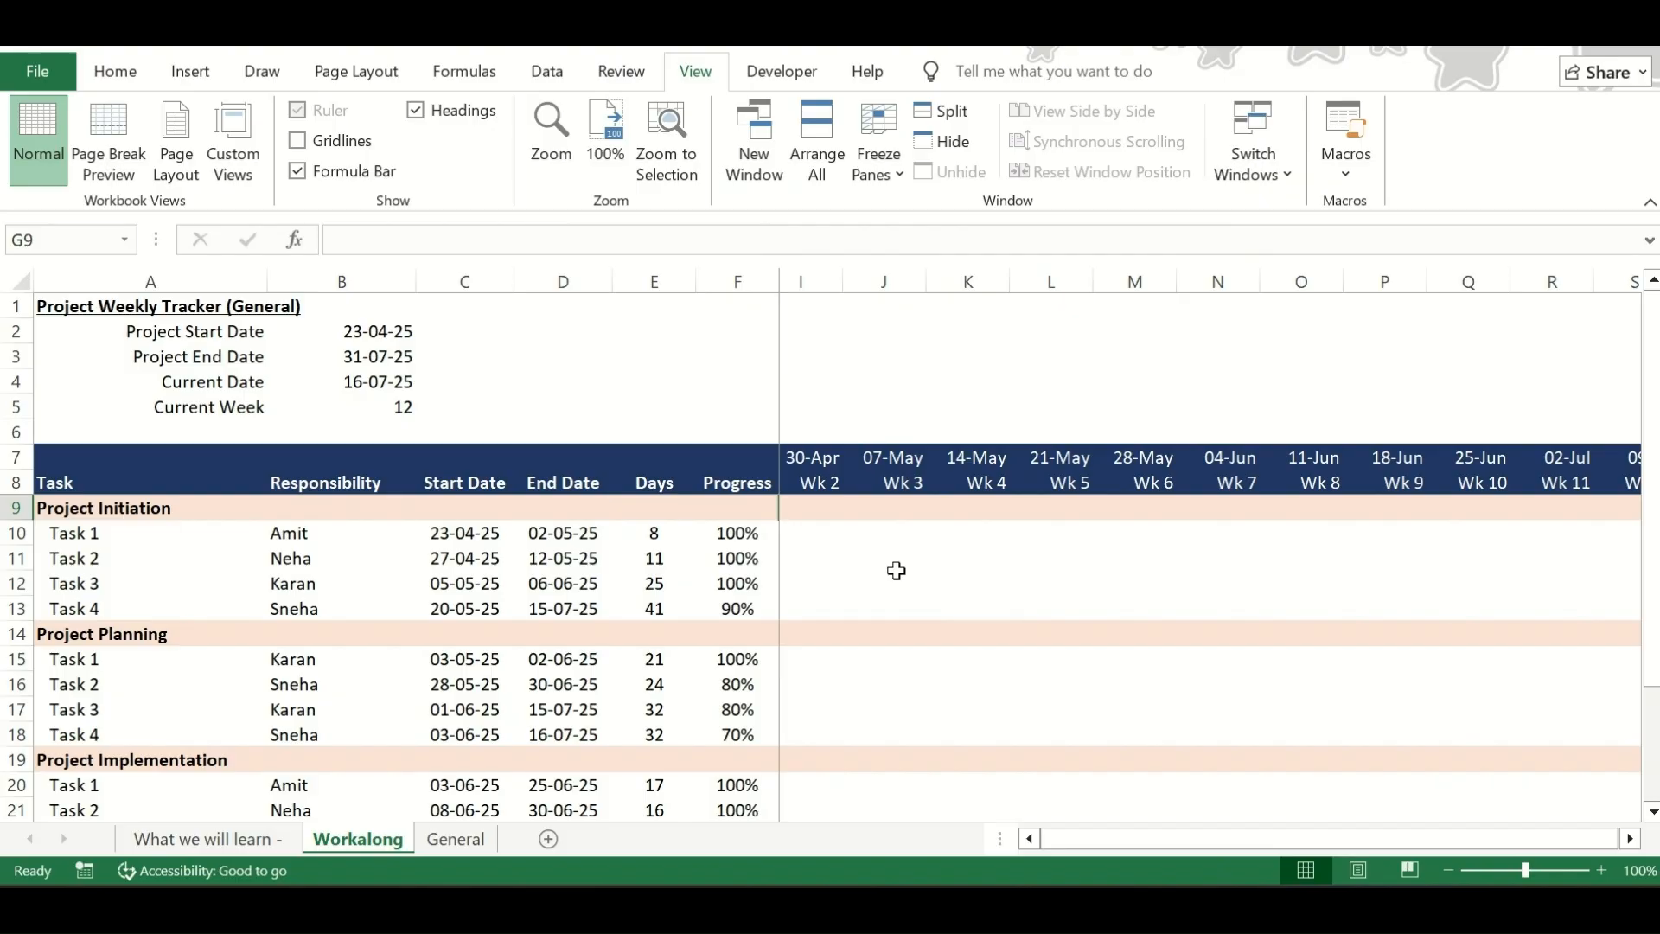
pyautogui.hscroll(-8, 896, 571)
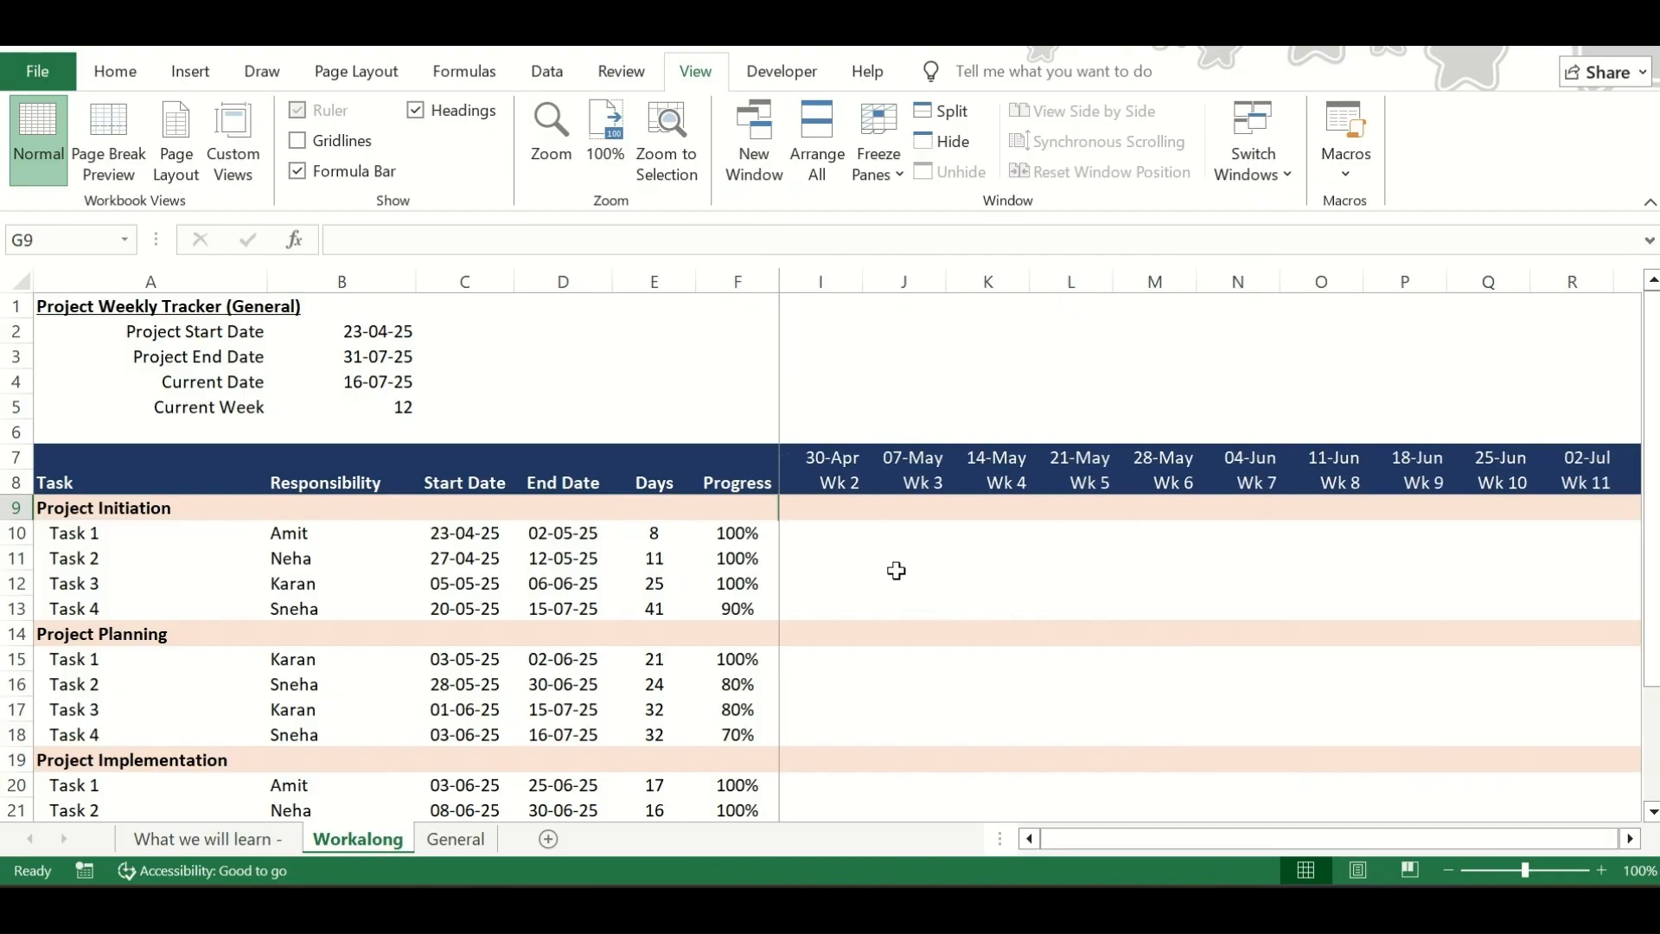
pyautogui.scroll(-3, 896, 571)
pyautogui.scroll(3, 896, 571)
# Centre the date and week headers horizontally in I7:V8
pyautogui.click(831, 498)
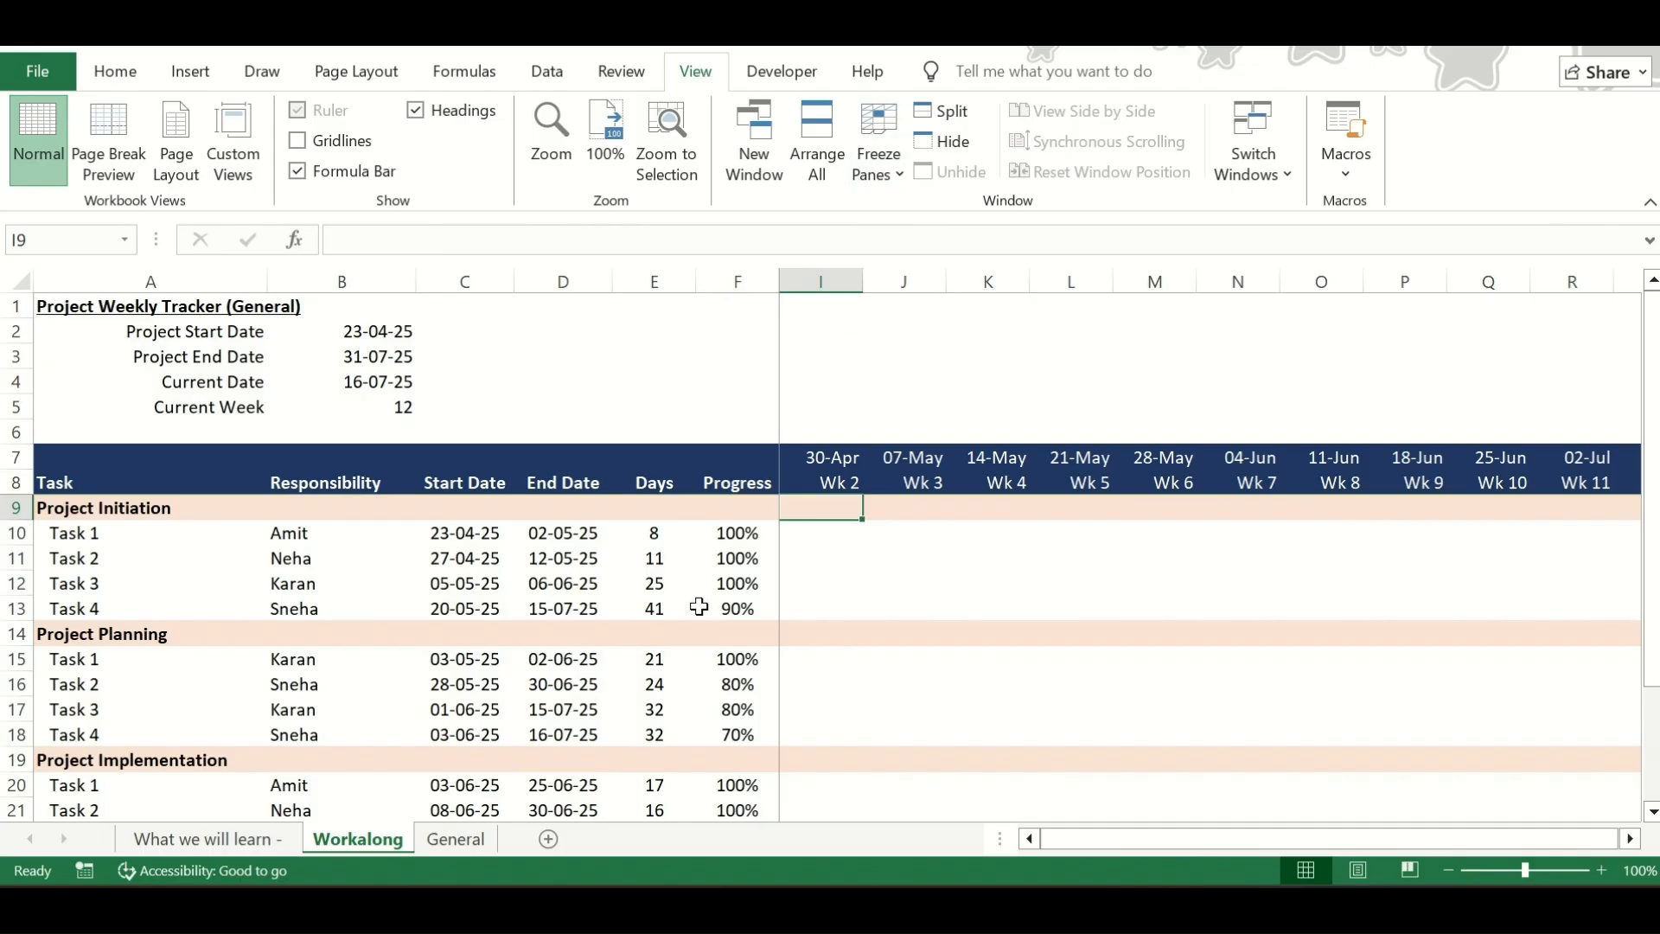
pyautogui.press('Right')
pyautogui.press('Right')
pyautogui.press('Right')
pyautogui.press('Right')
pyautogui.press('Left')
pyautogui.press('Left')
pyautogui.press('Left')
pyautogui.press('Left')
pyautogui.press('Up')
pyautogui.press('Up')
pyautogui.hotkey('shift', 'Down')
pyautogui.hotkey('ctrl', 'shift', 'Right')
pyautogui.hotkey('alt', 'h')
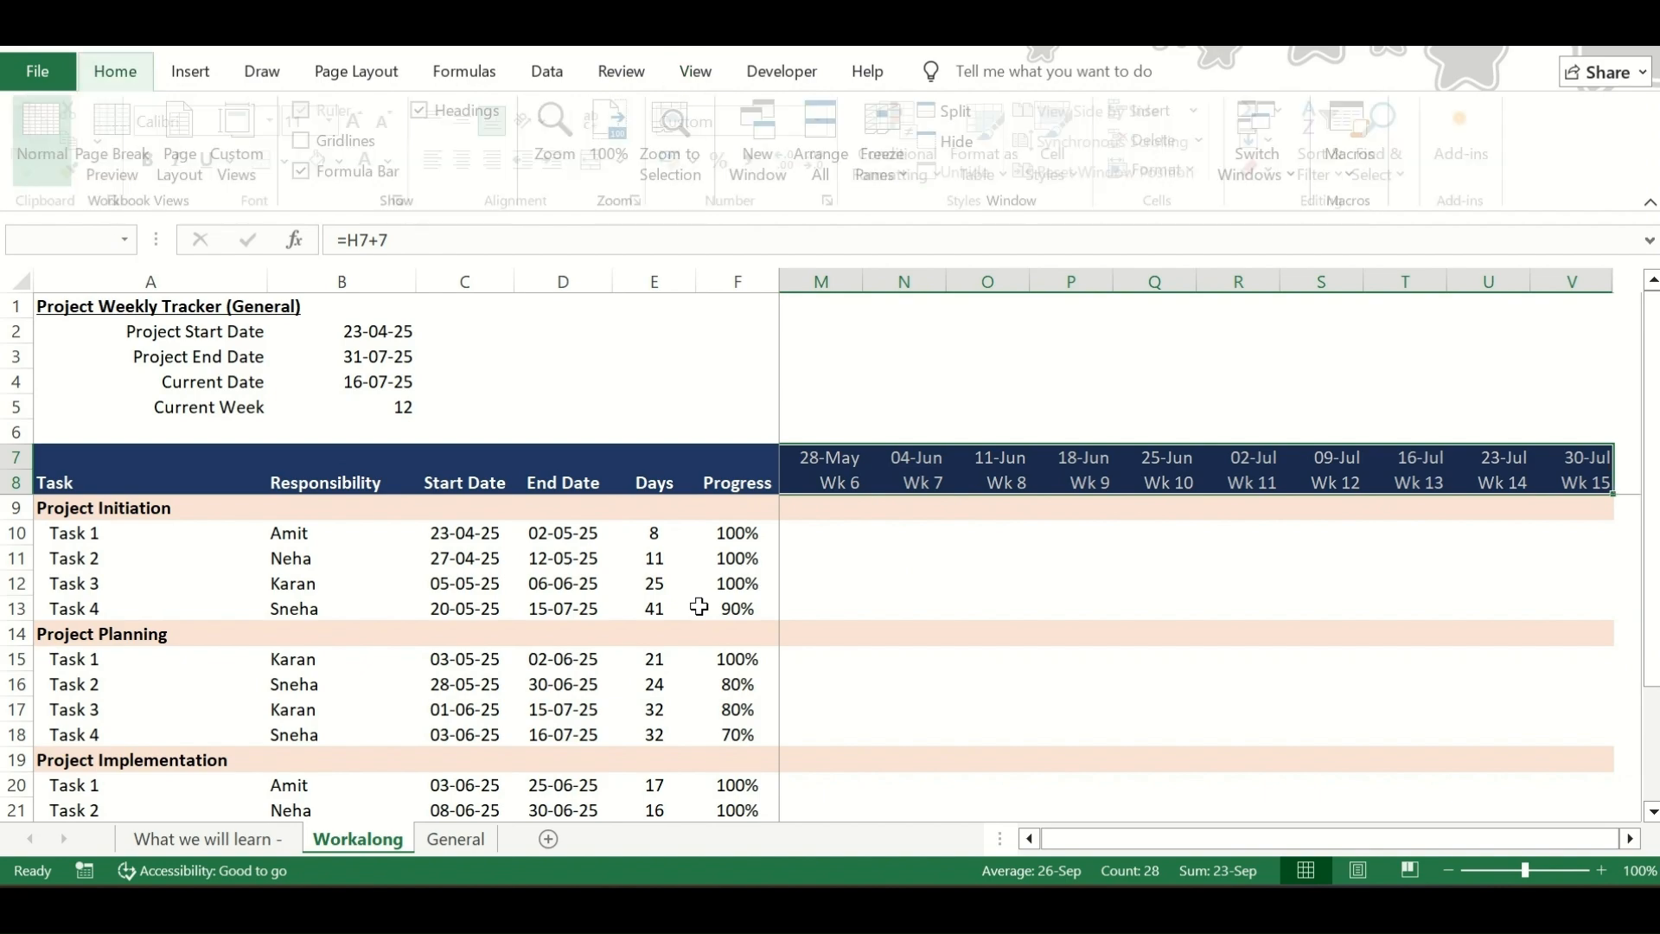
pyautogui.press('a')
pyautogui.press('c')
pyautogui.press('Left')
pyautogui.press('Left')
pyautogui.press('Left')
pyautogui.press('Left')
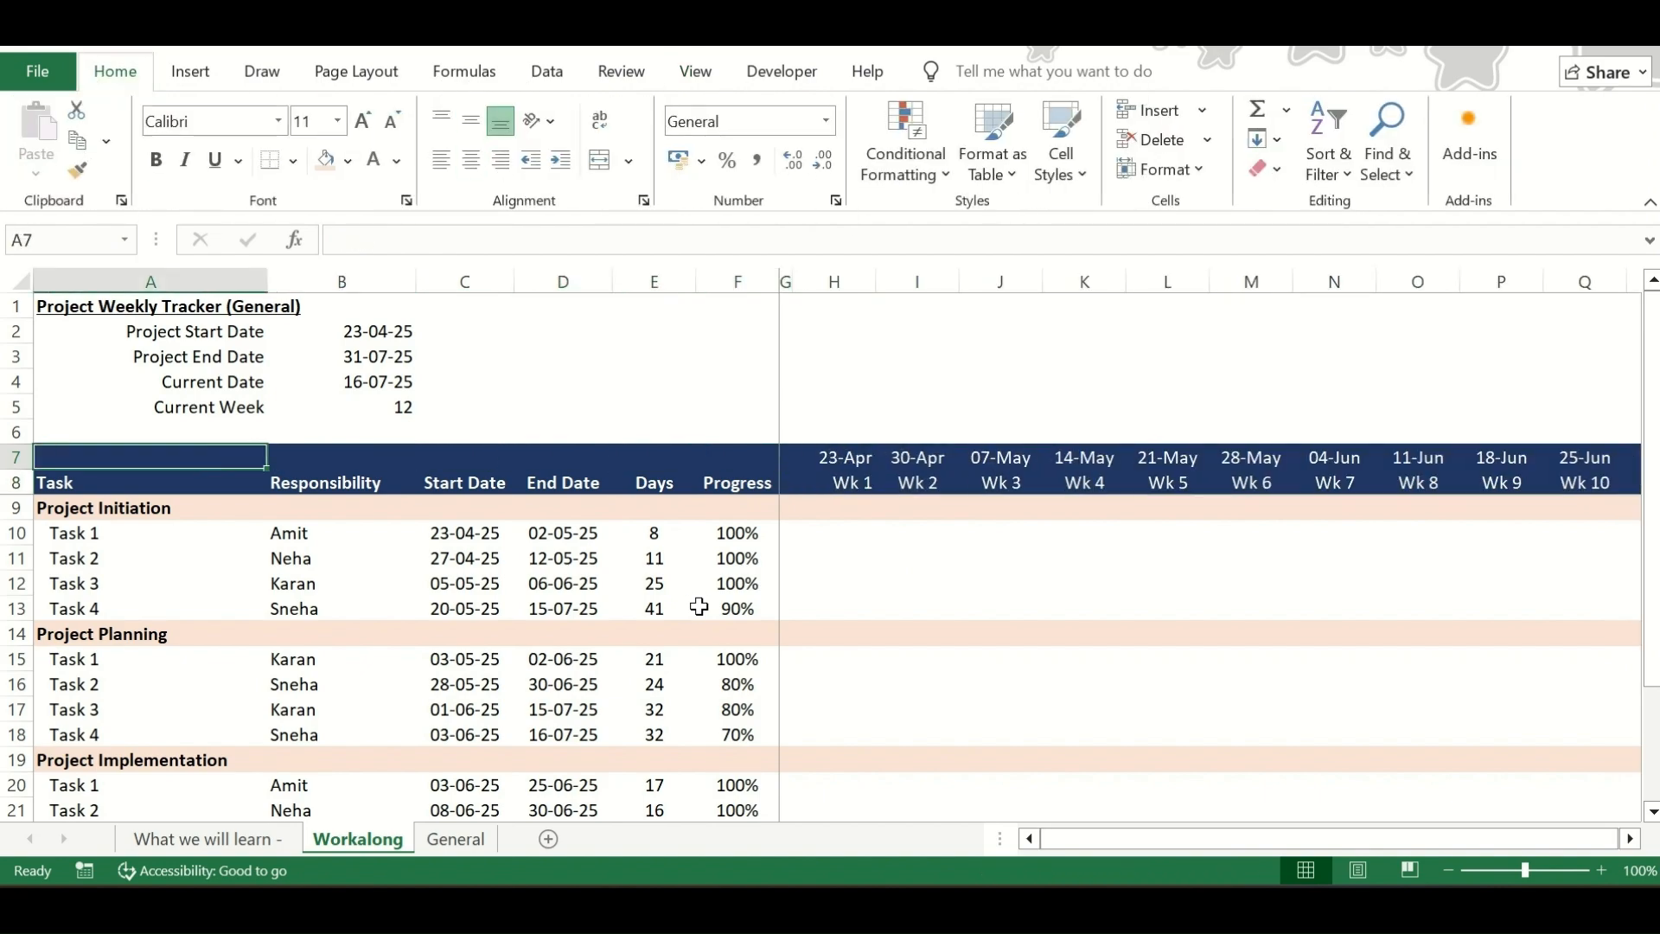
# Add light grey horizontal borders above, between and below the rows of the task table A9:F25
pyautogui.press('Down')
pyautogui.press('Down')
pyautogui.press('Down')
pyautogui.press('Down')
pyautogui.press('Down')
pyautogui.press('Up')
pyautogui.press('Up')
pyautogui.hotkey('shift', 'Right')
pyautogui.hotkey('shift', 'Right')
pyautogui.hotkey('shift', 'Right')
pyautogui.hotkey('shift', 'Right')
pyautogui.hotkey('shift', 'Right')
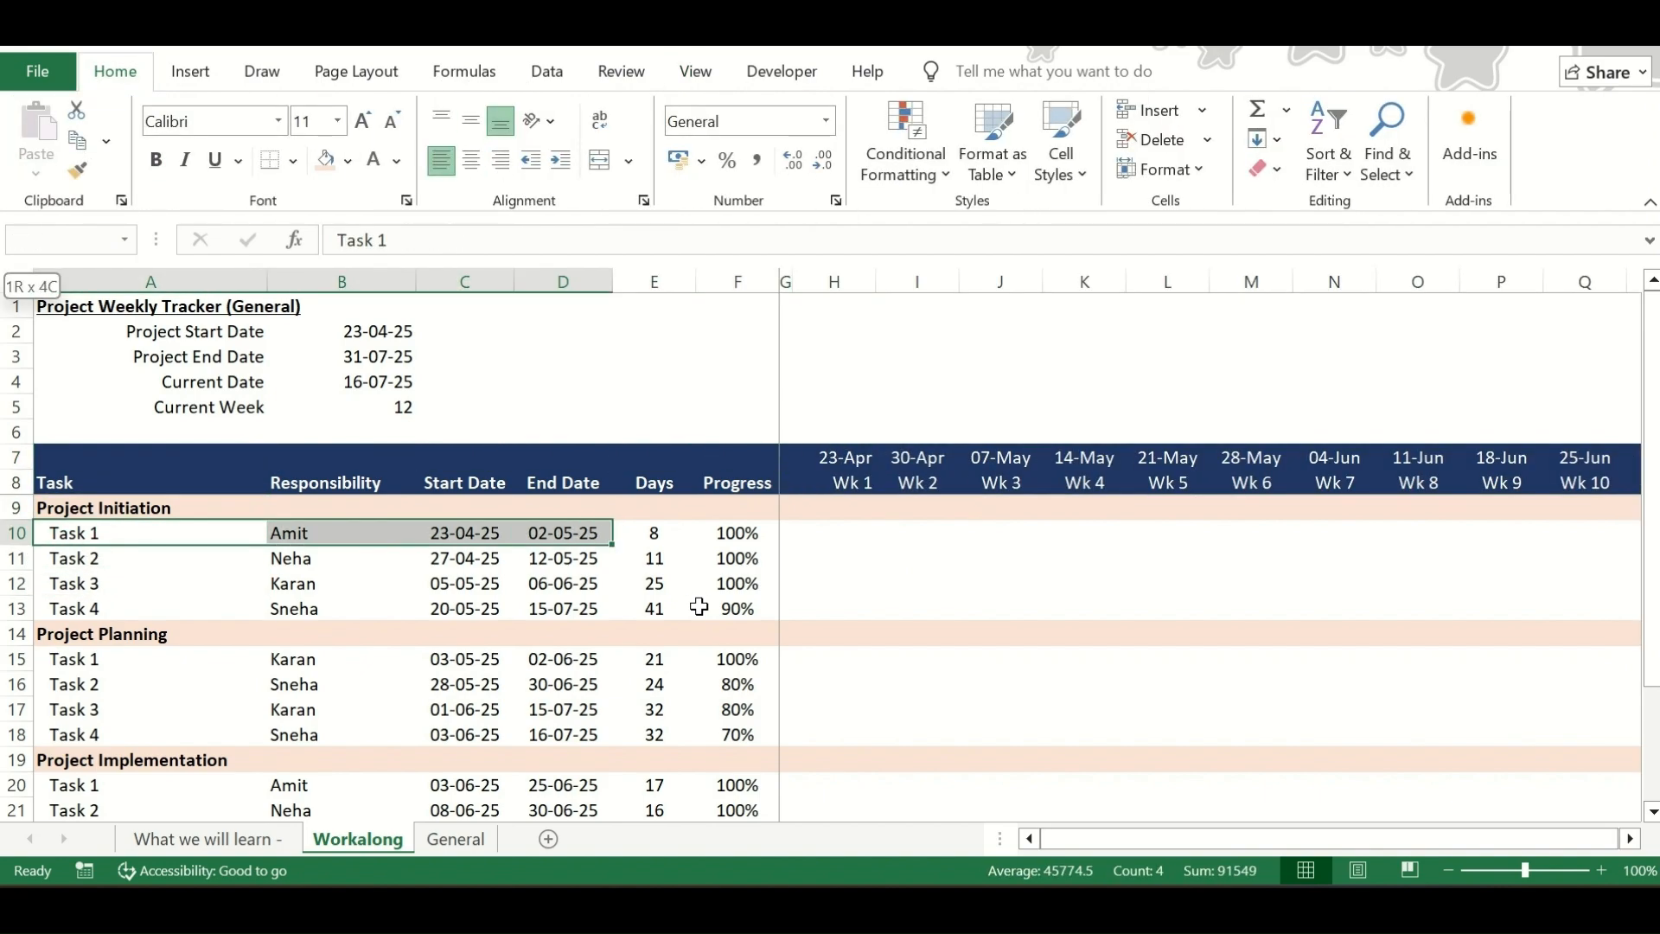
pyautogui.hotkey('shift', 'Down')
pyautogui.hotkey('shift', 'Down')
pyautogui.hotkey('shift', 'Down')
pyautogui.hotkey('shift', 'Down')
pyautogui.hotkey('shift', 'Down')
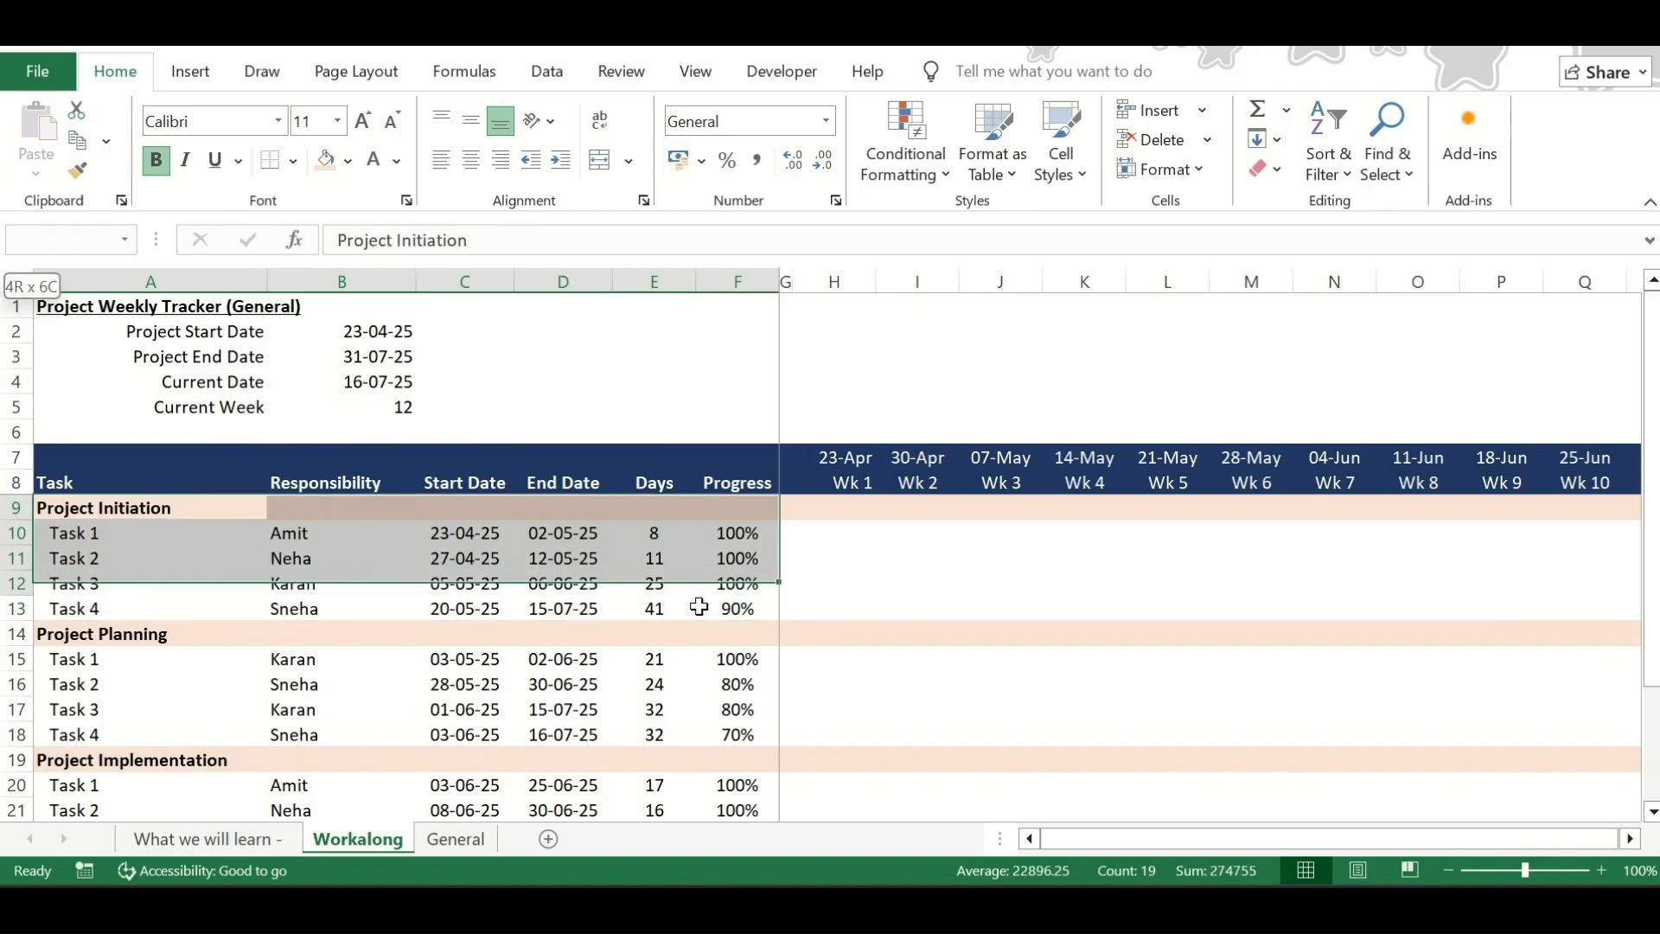
pyautogui.hotkey('ctrl', 'shift', 'Down')
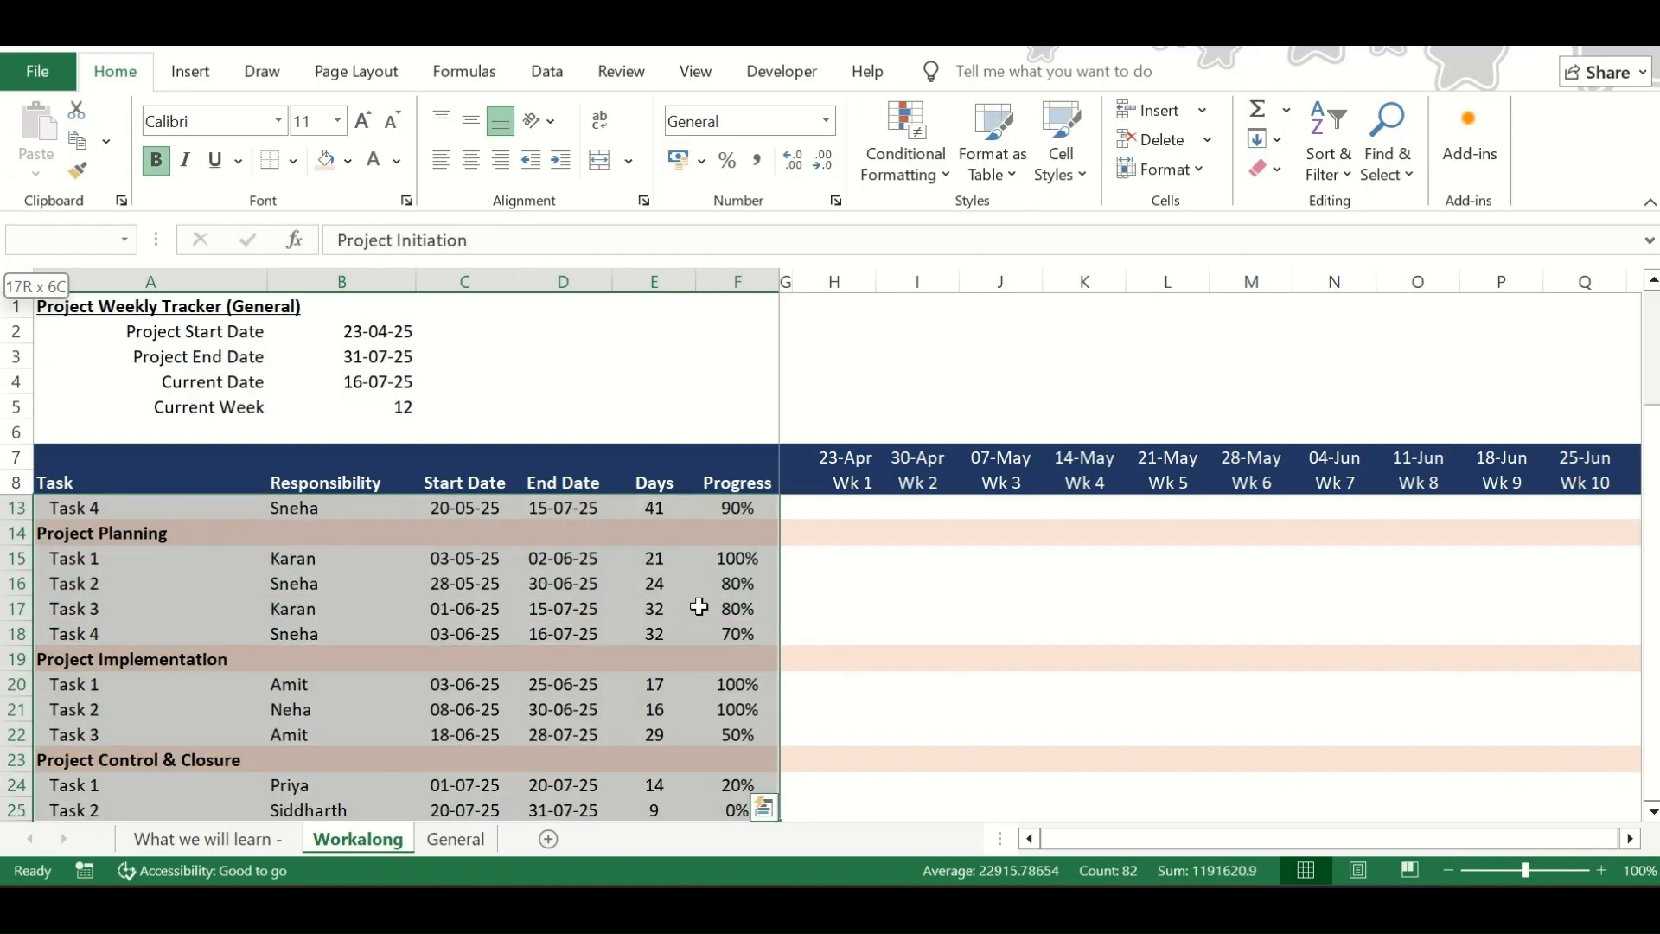
pyautogui.click(295, 162)
pyautogui.click(340, 852)
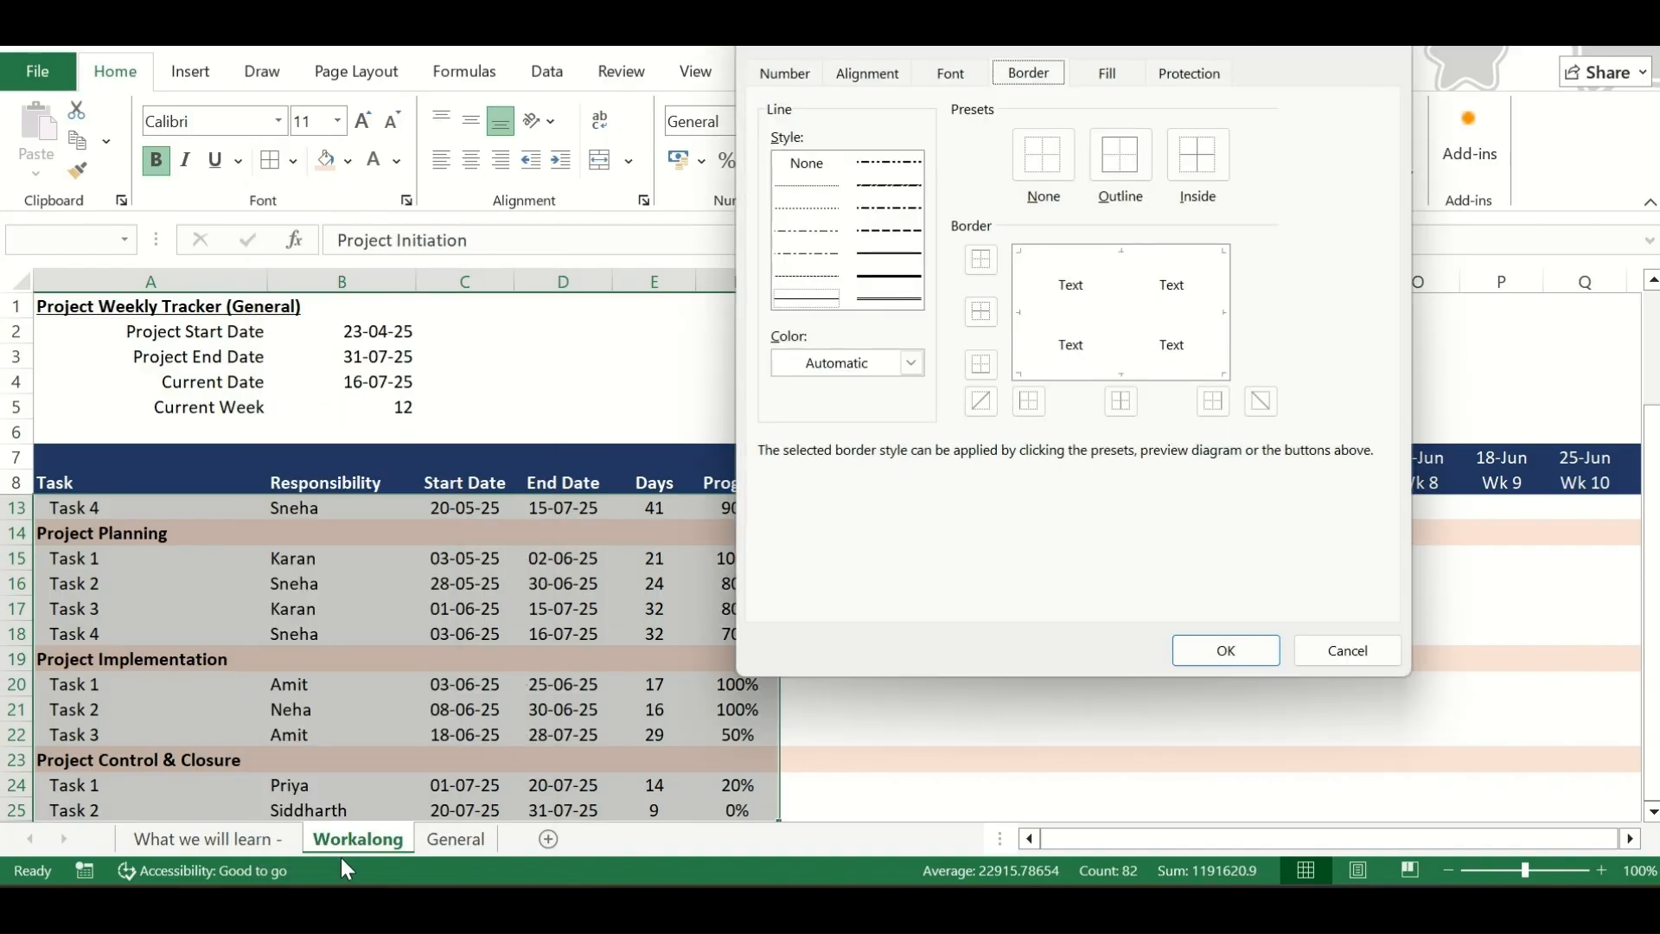
pyautogui.click(887, 364)
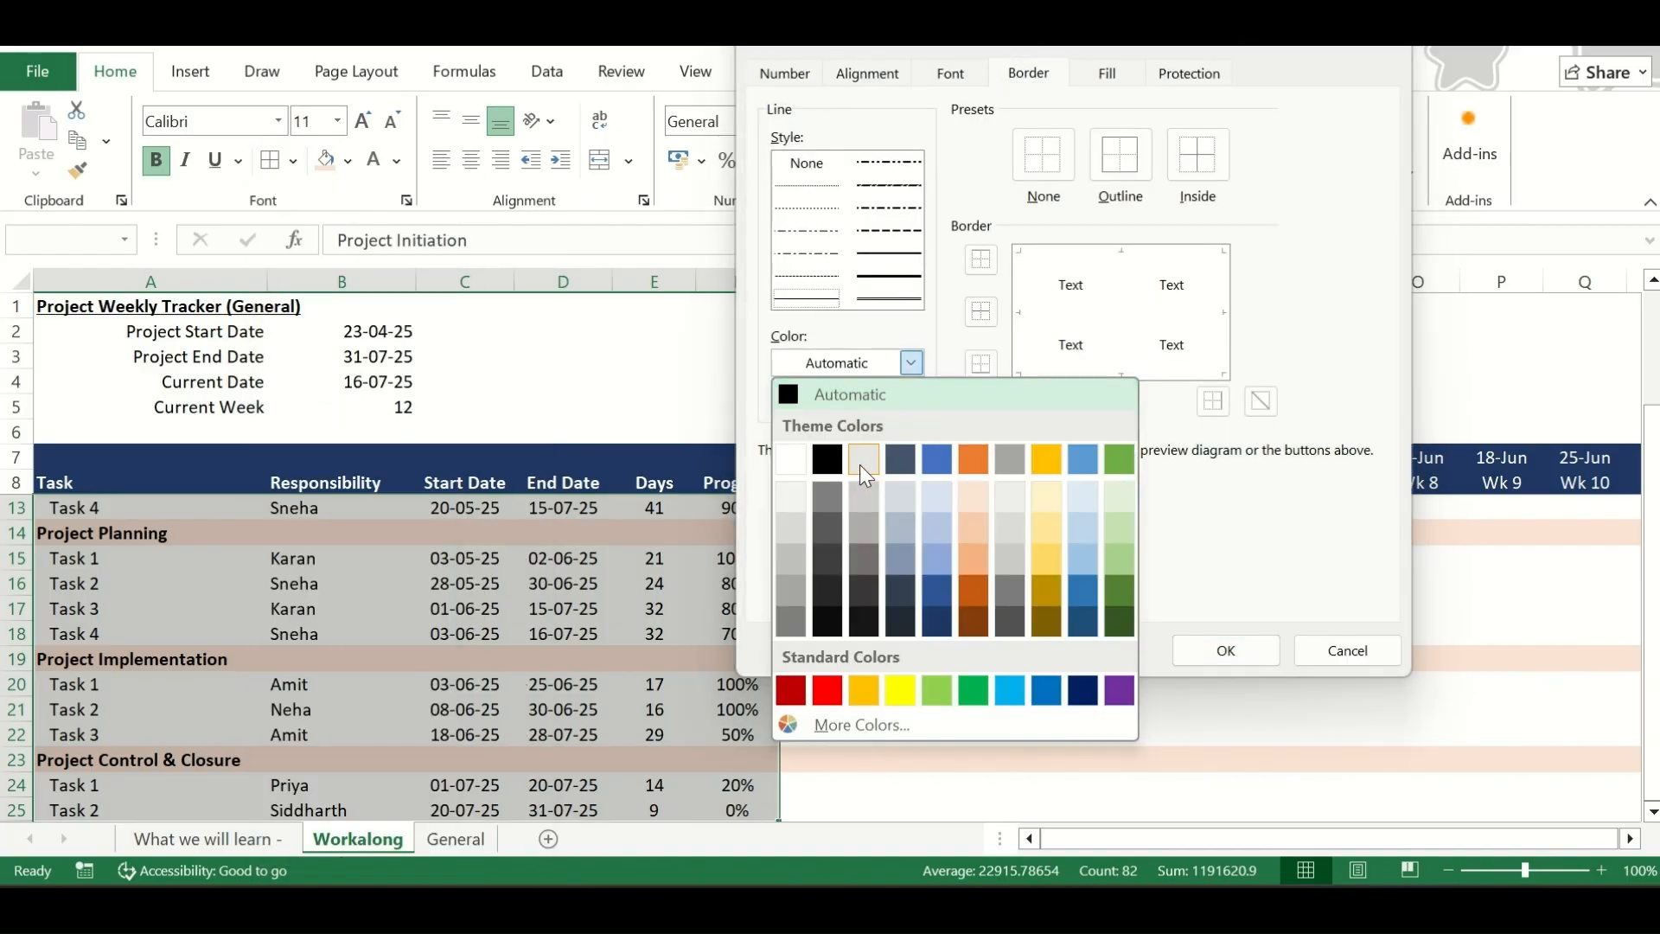
pyautogui.click(862, 463)
pyautogui.click(1123, 264)
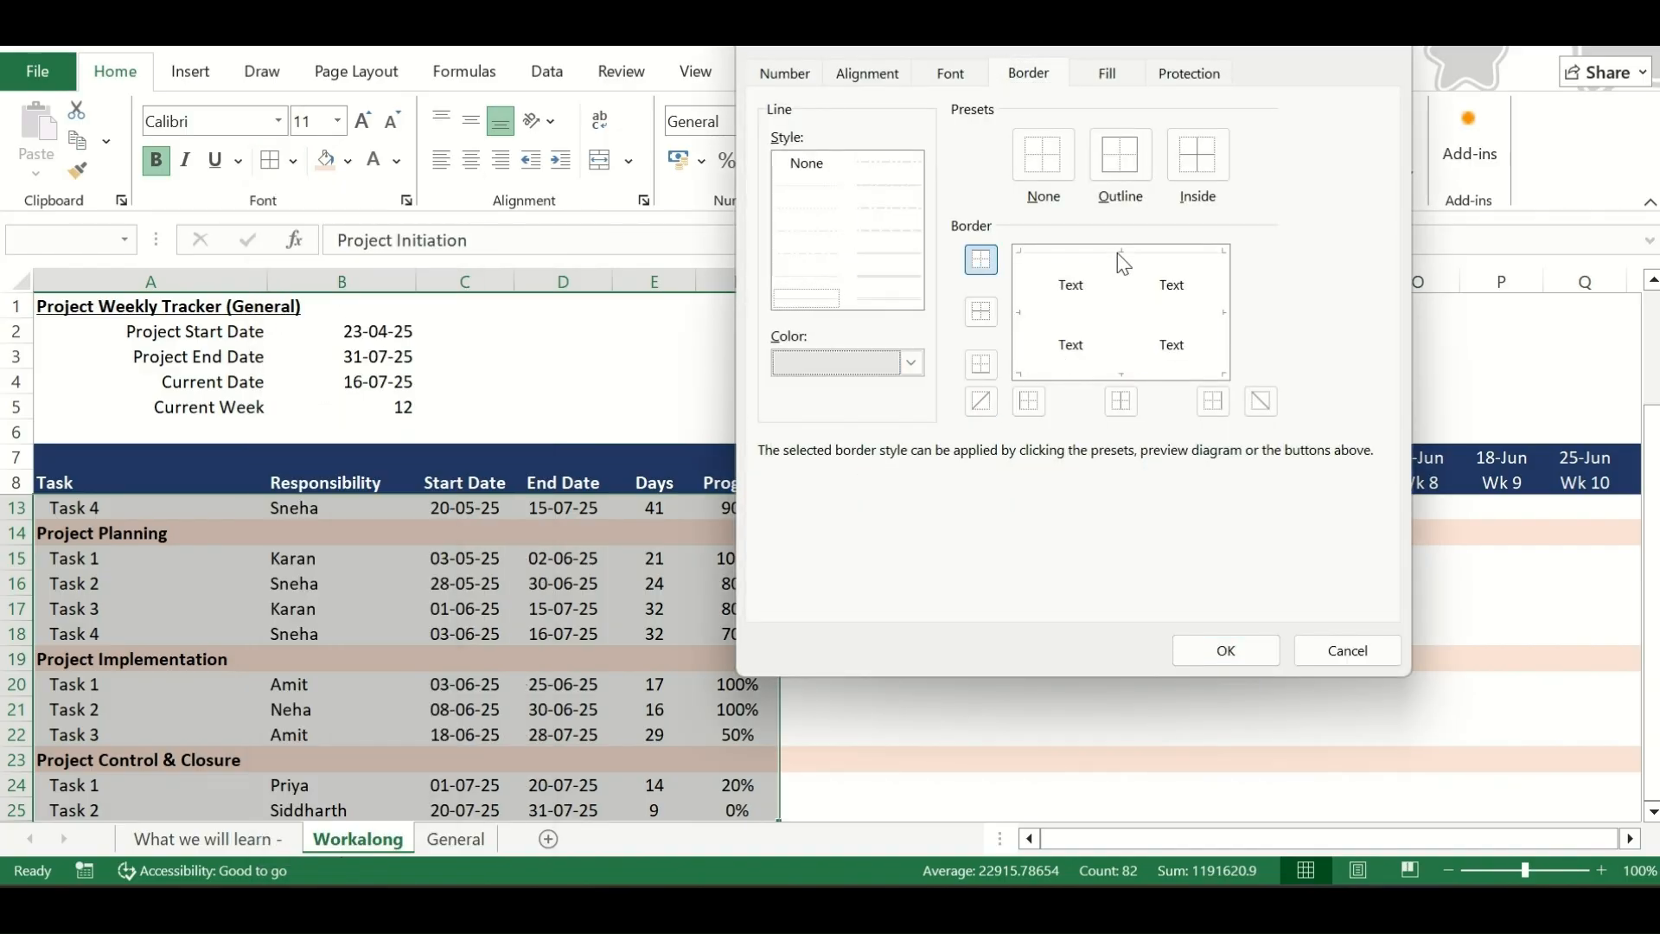
pyautogui.click(1114, 313)
pyautogui.click(1125, 376)
pyautogui.click(1225, 650)
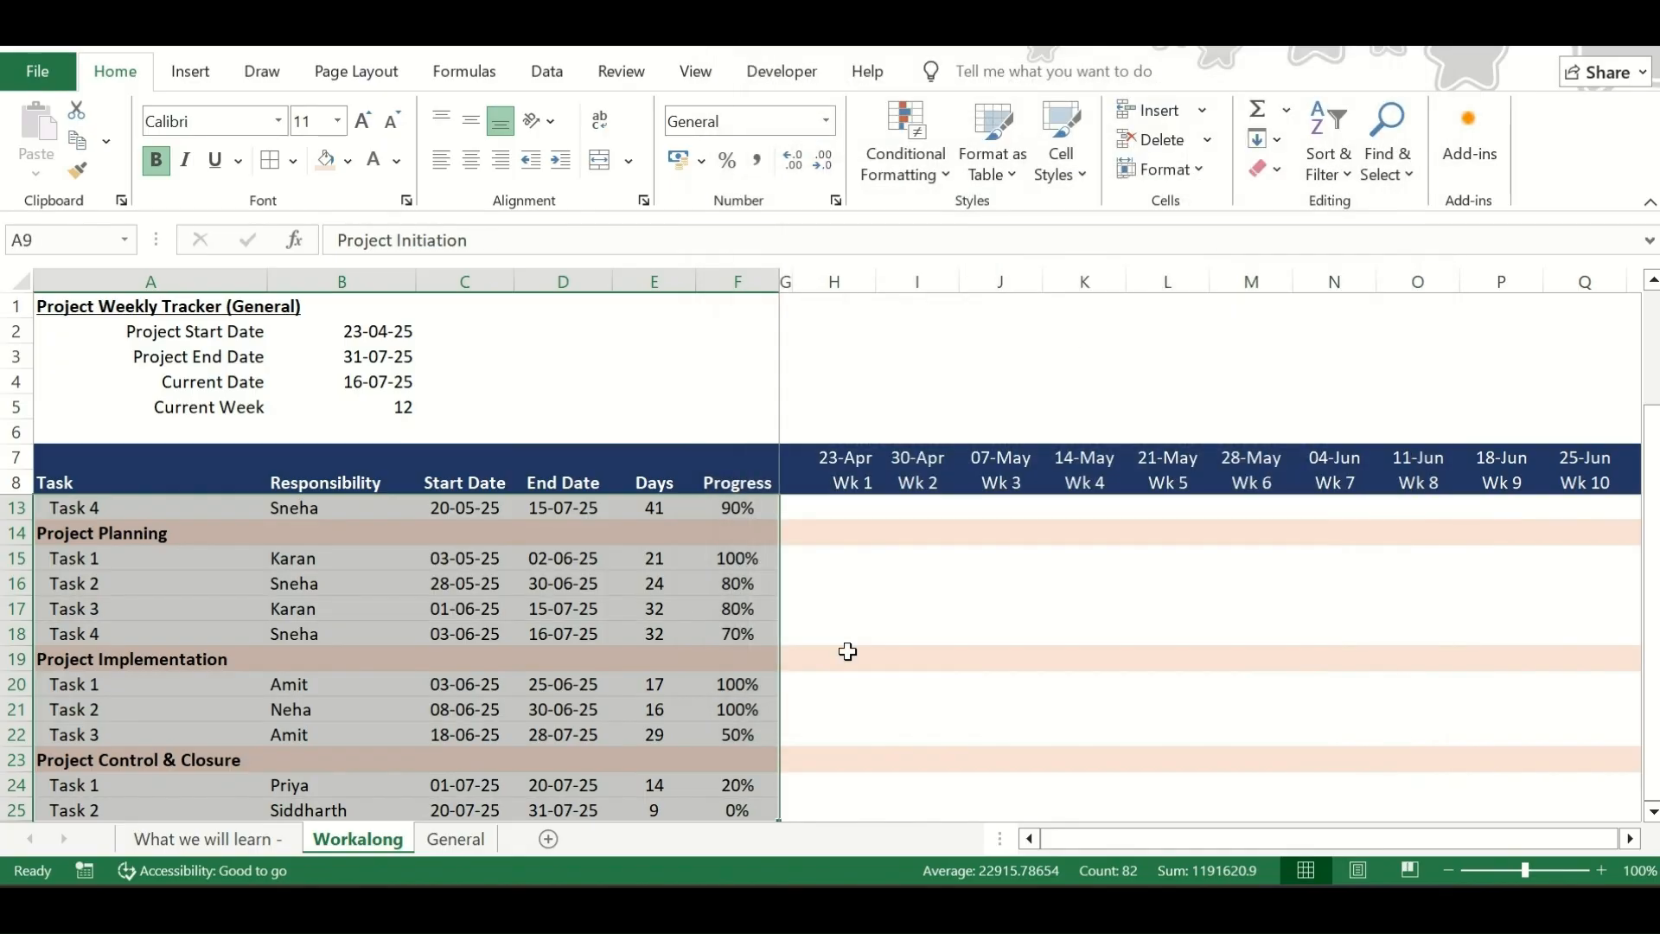
# Review the row borders across the task table
pyautogui.click(566, 633)
pyautogui.scroll(4, 580, 636)
pyautogui.click(464, 581)
pyautogui.press('Right')
pyautogui.press('Right')
pyautogui.press('Right')
pyautogui.press('Right')
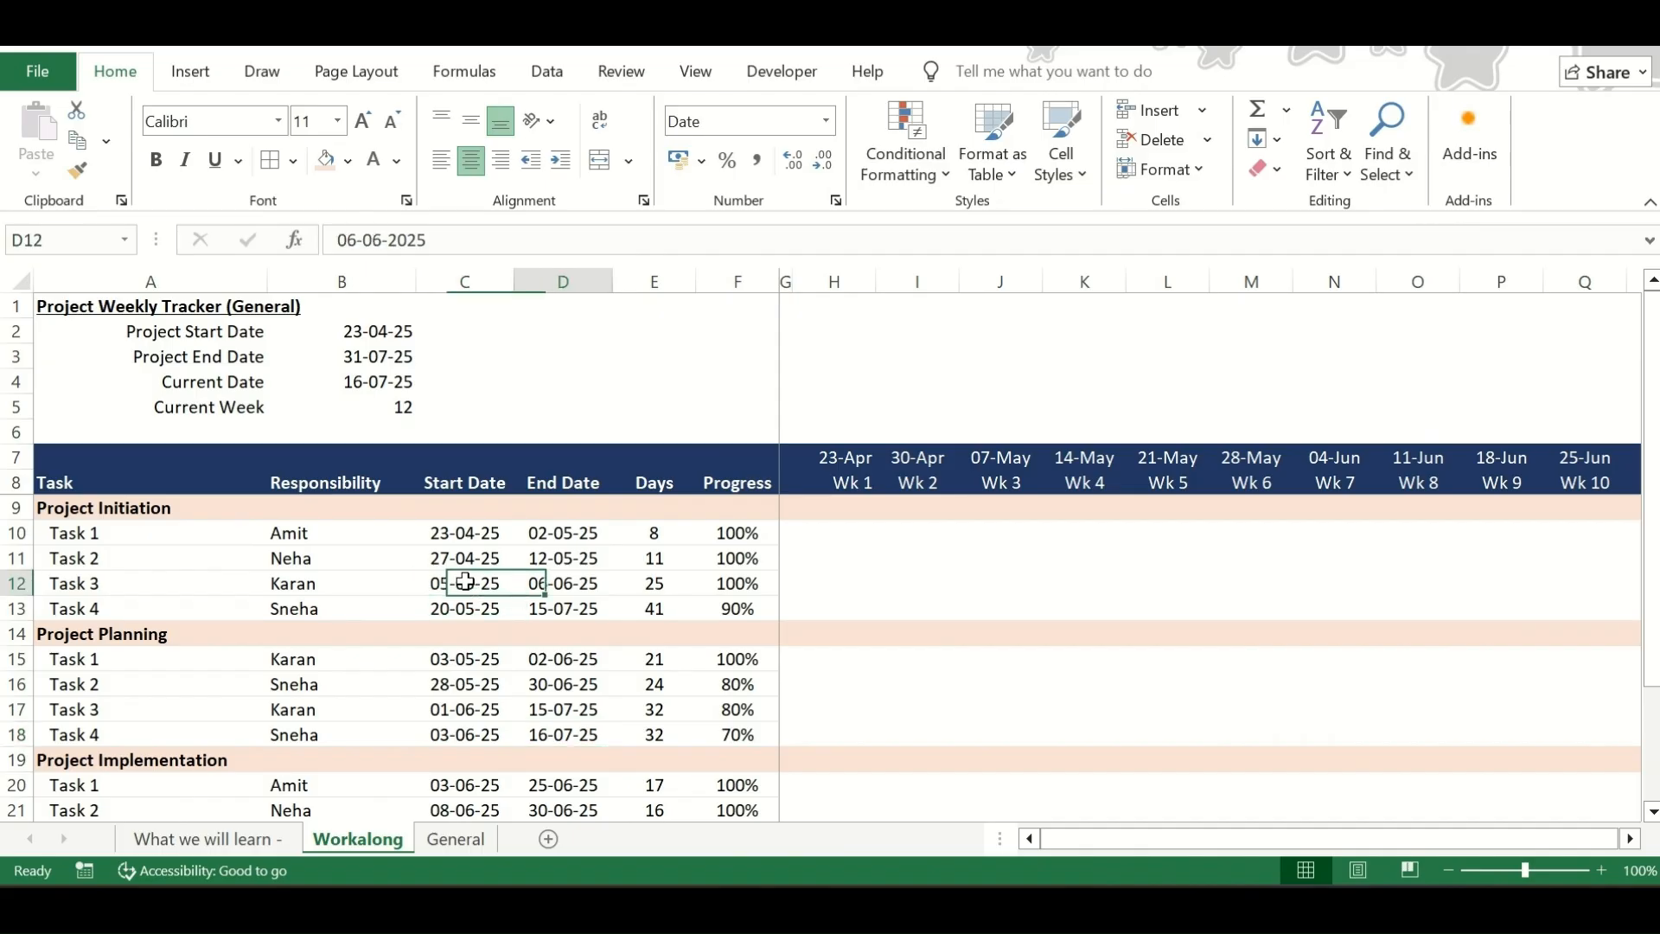
pyautogui.scroll(-2, 599, 667)
pyautogui.scroll(2, 600, 666)
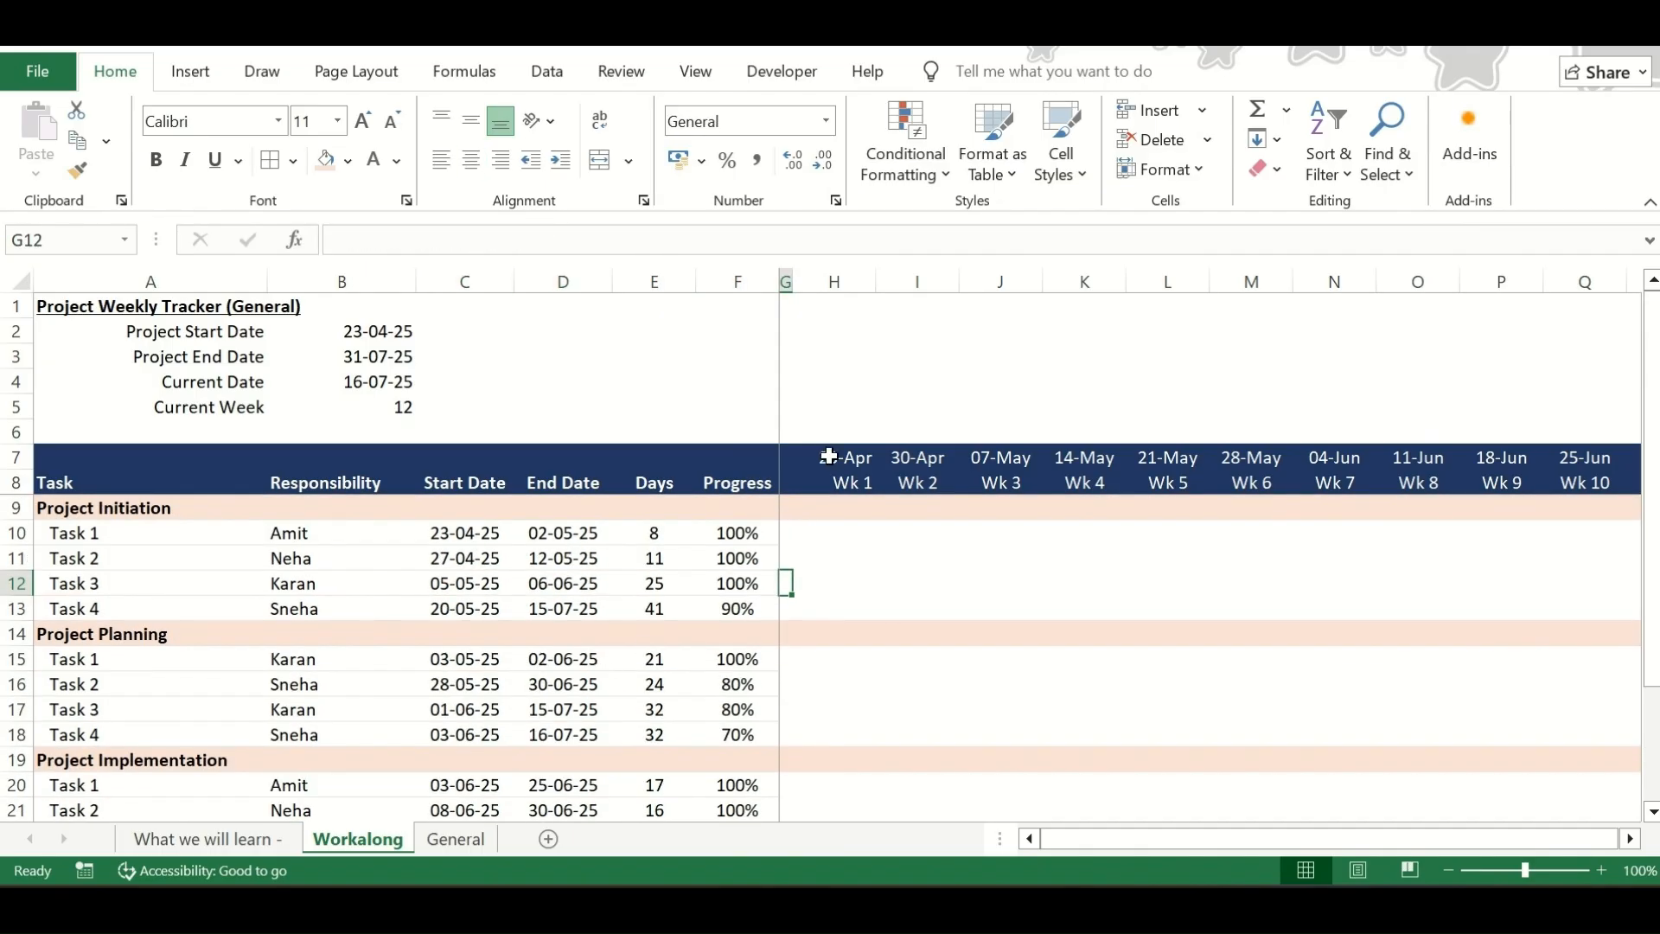
# Make the date and week headers in H7:V8 bold and centred
pyautogui.click(829, 456)
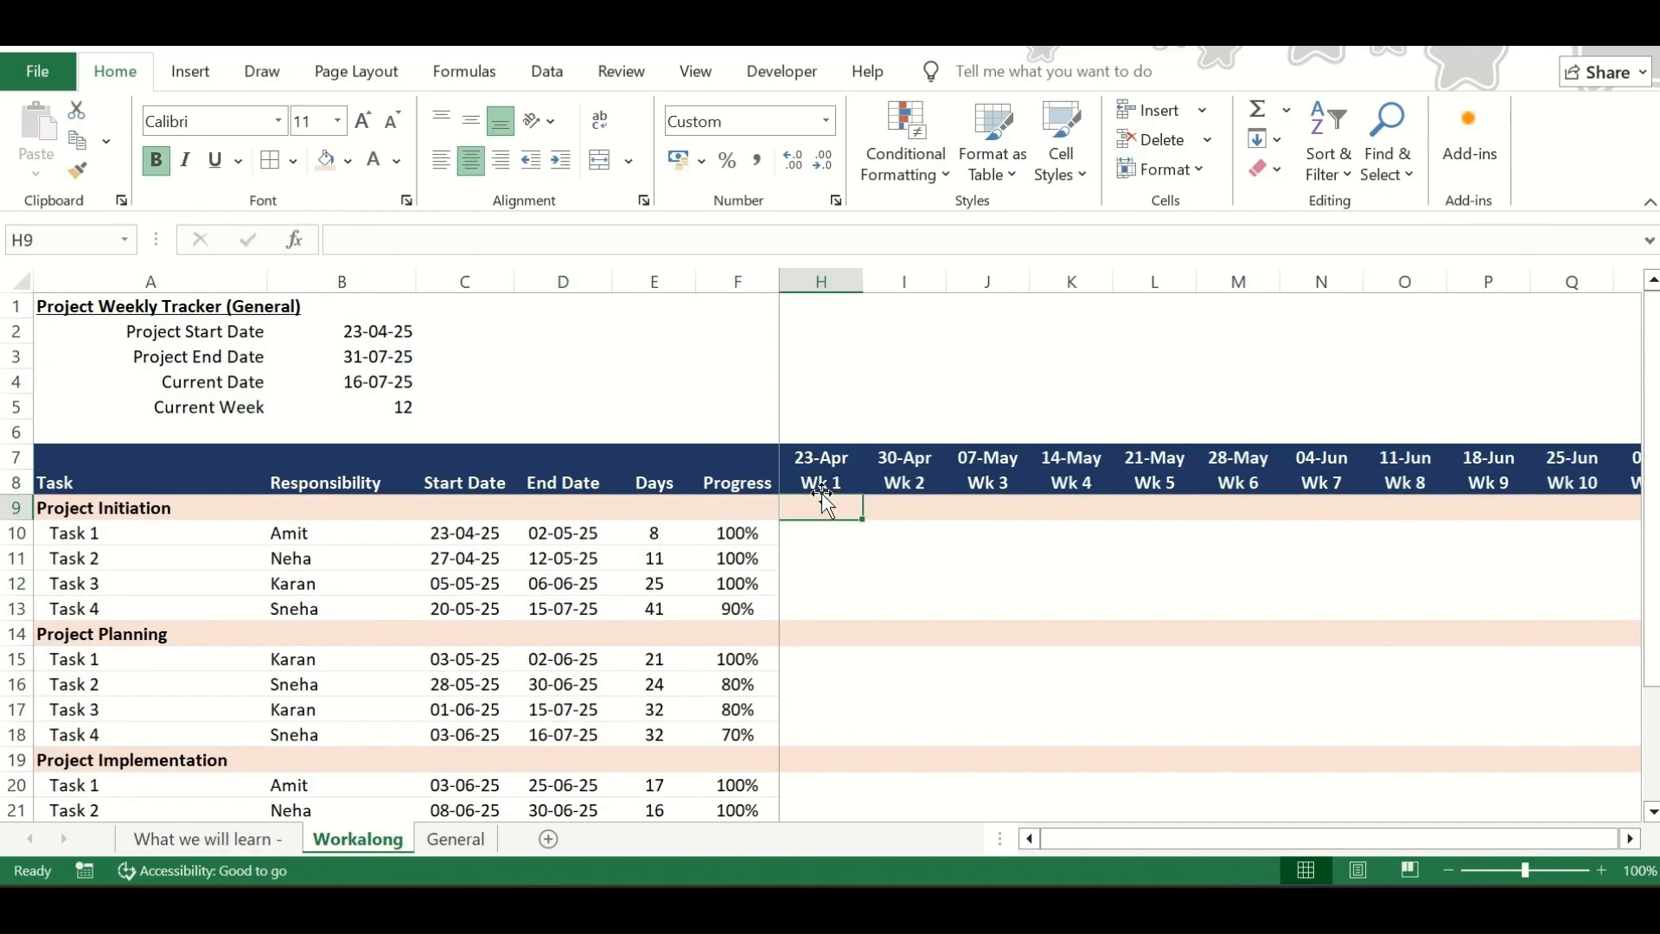
pyautogui.press('Down')
pyautogui.press('Down')
pyautogui.press('Up')
pyautogui.press('Up')
pyautogui.press('Up')
pyautogui.press('Up')
pyautogui.press('Down')
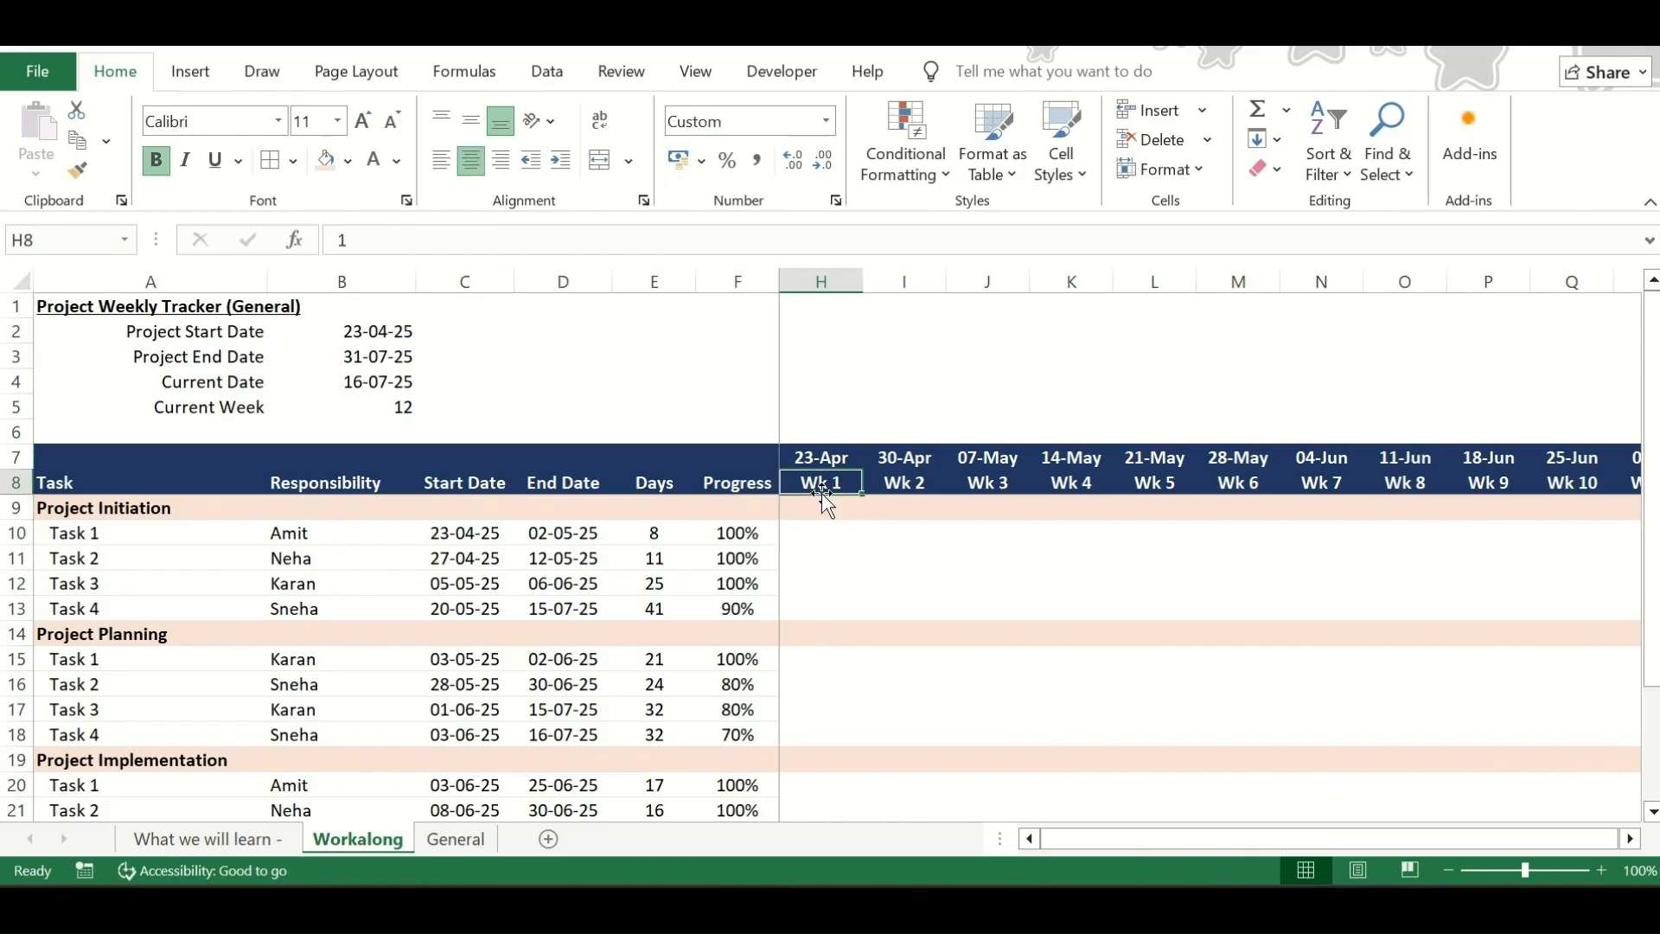
pyautogui.press('Left')
pyautogui.press('Right')
pyautogui.press('Down')
pyautogui.press('Down')
pyautogui.press('Down')
pyautogui.press('Up')
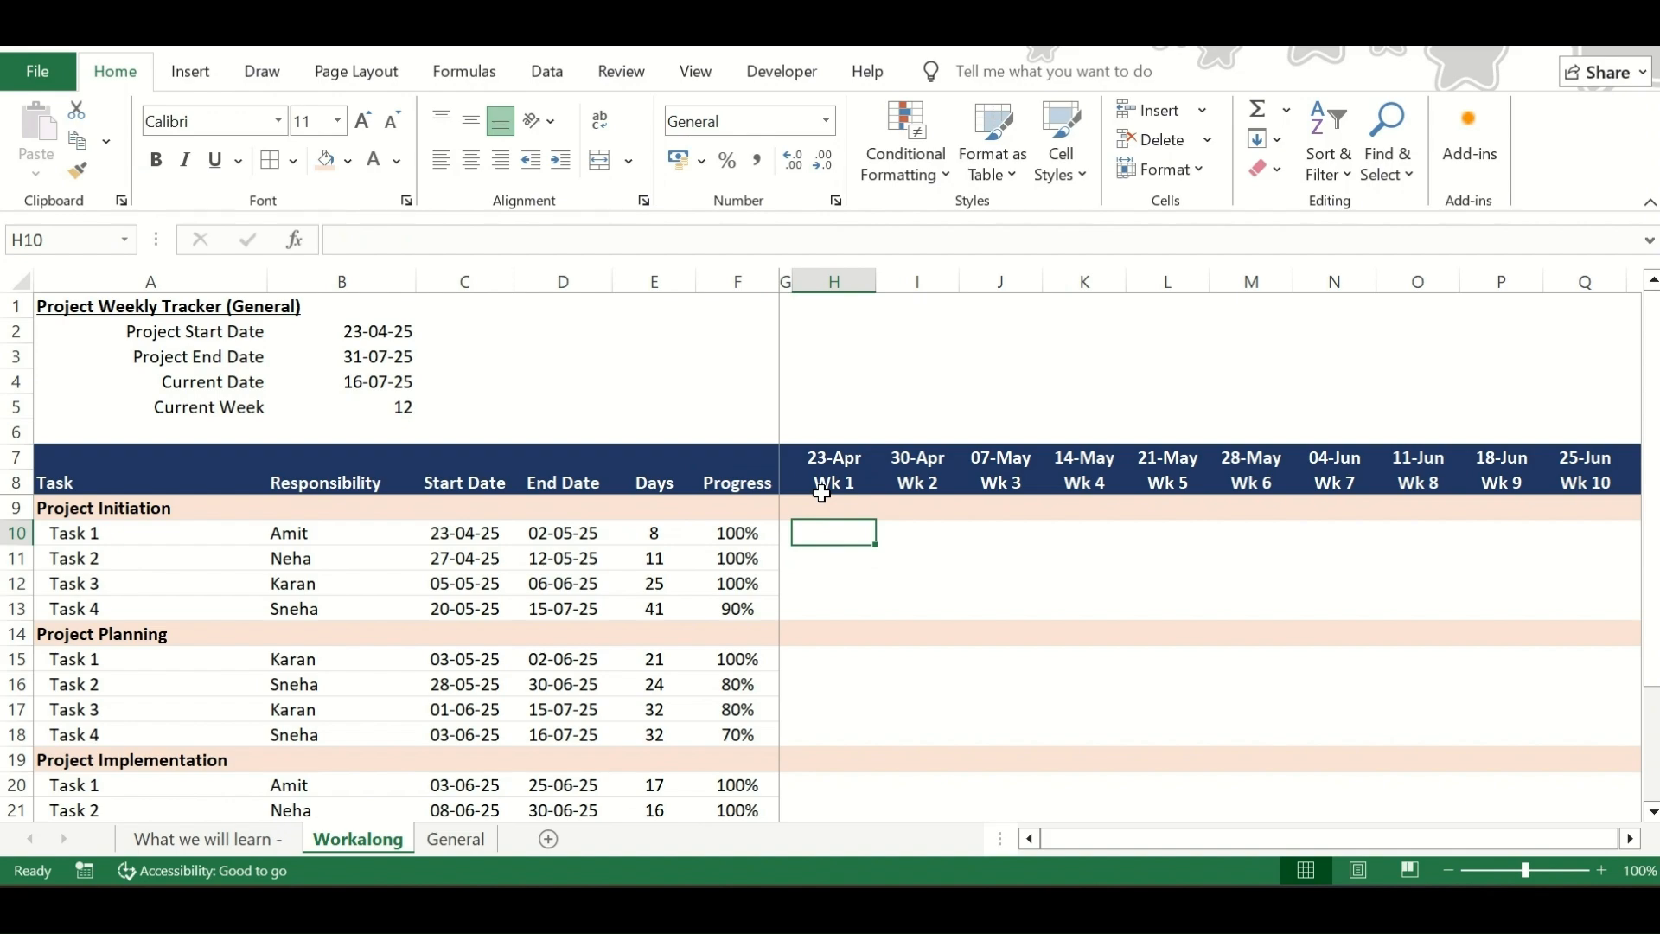
pyautogui.press('Right')
pyautogui.press('Right')
pyautogui.press('Right')
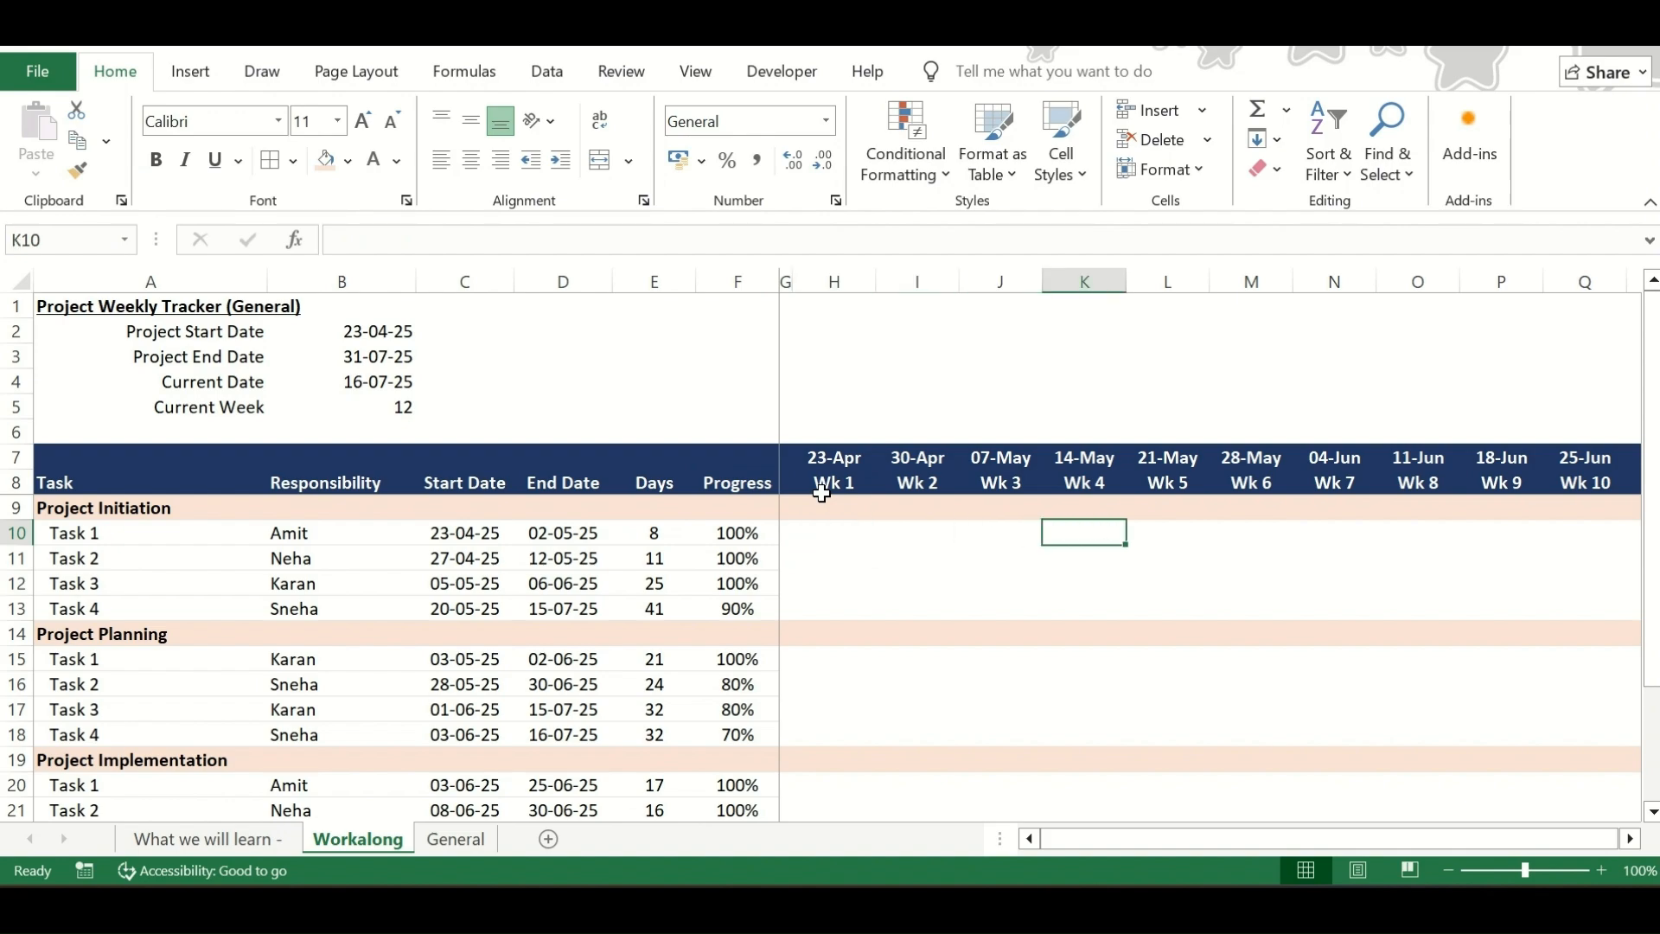
pyautogui.press('Left')
pyautogui.press('Left')
pyautogui.press('Left')
pyautogui.press('Right')
pyautogui.press('Right')
pyautogui.press('Right')
pyautogui.press('Right')
pyautogui.press('Left')
pyautogui.press('Left')
pyautogui.press('Left')
pyautogui.press('Left')
pyautogui.press('Right')
pyautogui.press('Left')
pyautogui.press('Right')
pyautogui.press('Right')
pyautogui.press('Right')
pyautogui.press('Left')
pyautogui.press('Left')
pyautogui.press('Left')
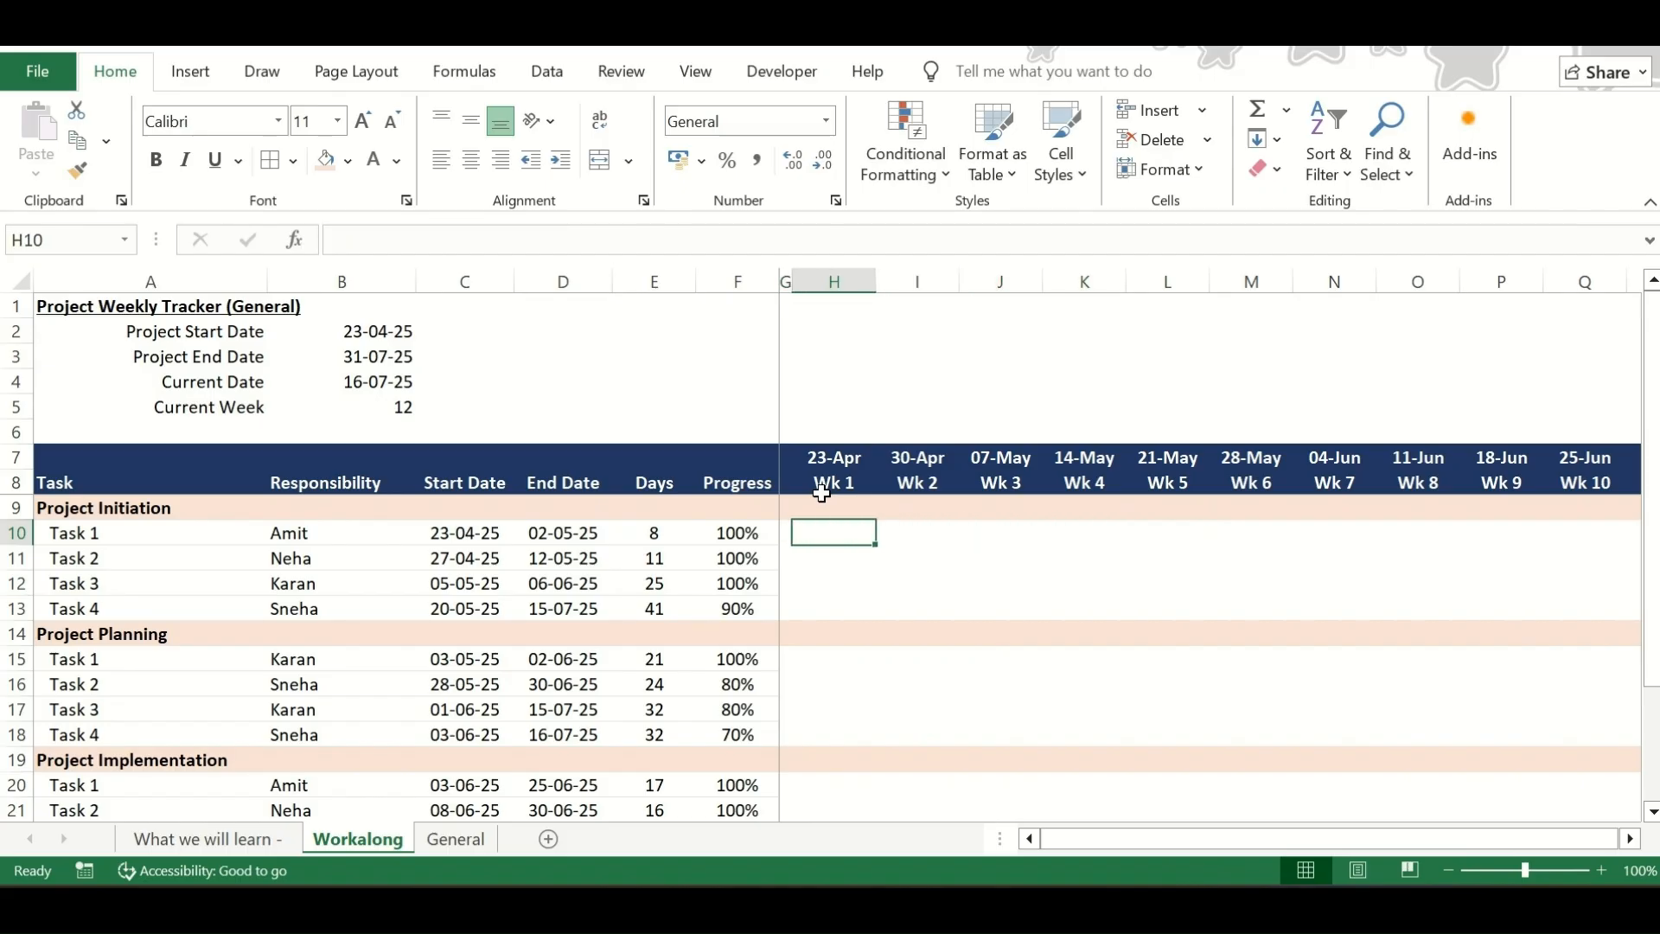
# Create a new conditional formatting rule for the chart area H10:V25 that uses a formula to determine which cells to format
pyautogui.hotkey('shift', 'Down')
pyautogui.hotkey('shift', 'Down')
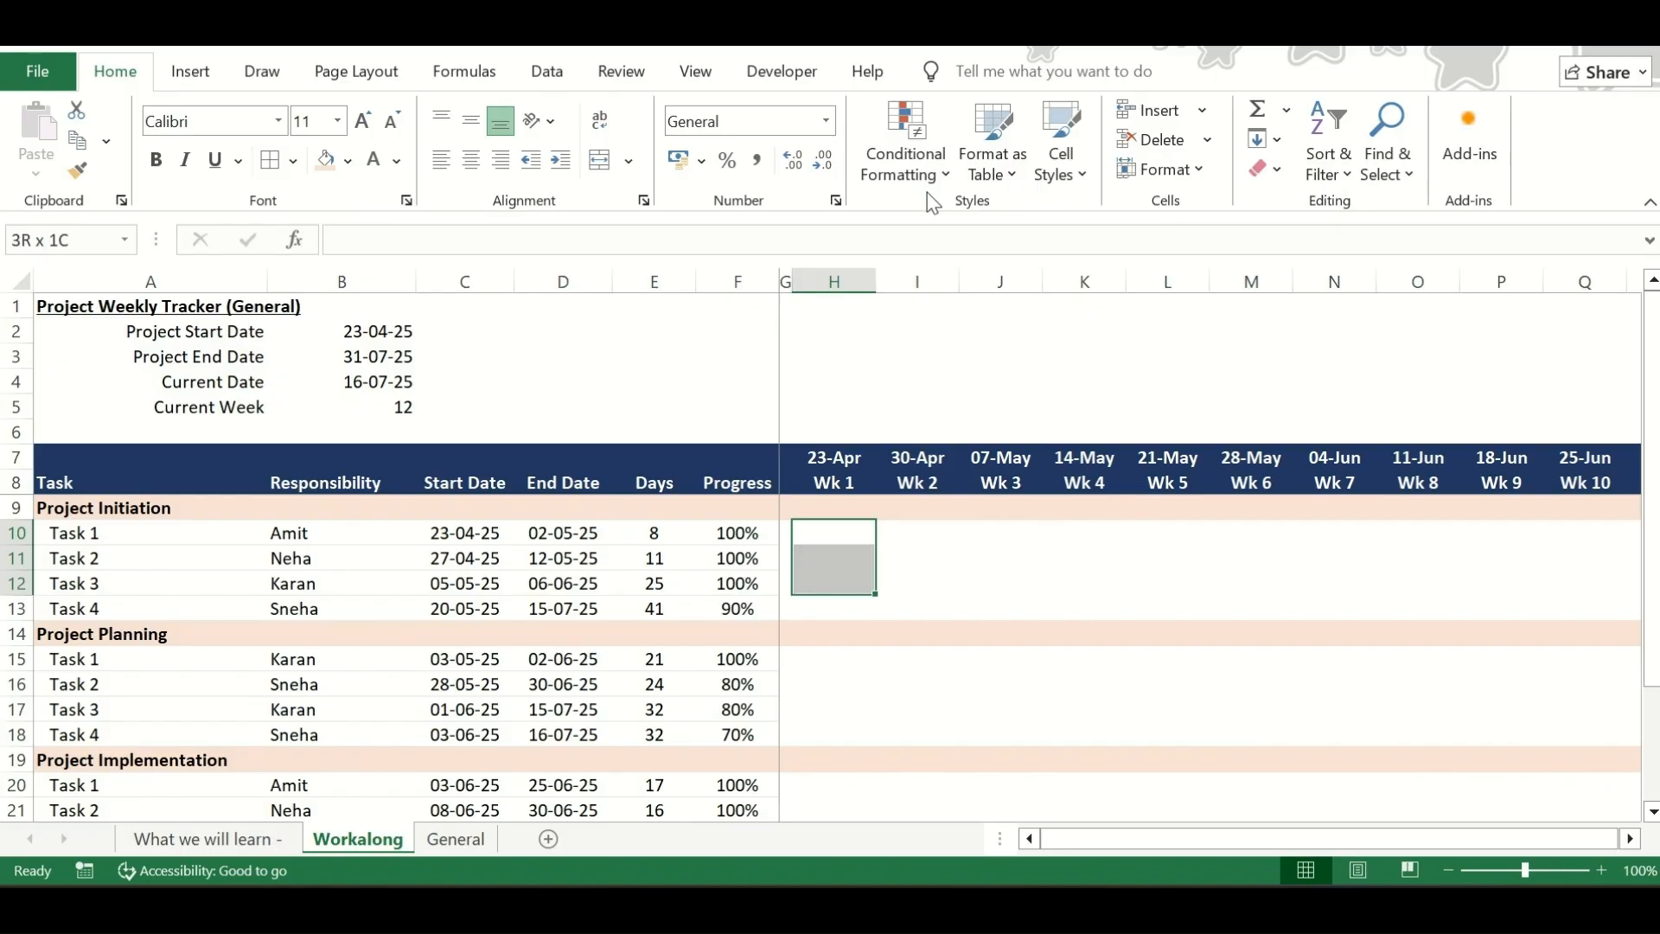
pyautogui.hotkey('shift', 'Down')
pyautogui.hotkey('shift', 'Down')
pyautogui.hotkey('shift', 'Down')
pyautogui.hotkey('shift', 'Down')
pyautogui.hotkey('shift', 'Down')
pyautogui.hotkey('shift', 'Down')
pyautogui.hotkey('shift', 'Down')
pyautogui.hotkey('shift', 'Down')
pyautogui.hotkey('shift', 'Down')
pyautogui.hotkey('shift', 'Down')
pyautogui.hotkey('shift', 'Down')
pyautogui.hotkey('shift', 'Down')
pyautogui.hotkey('shift', 'Down')
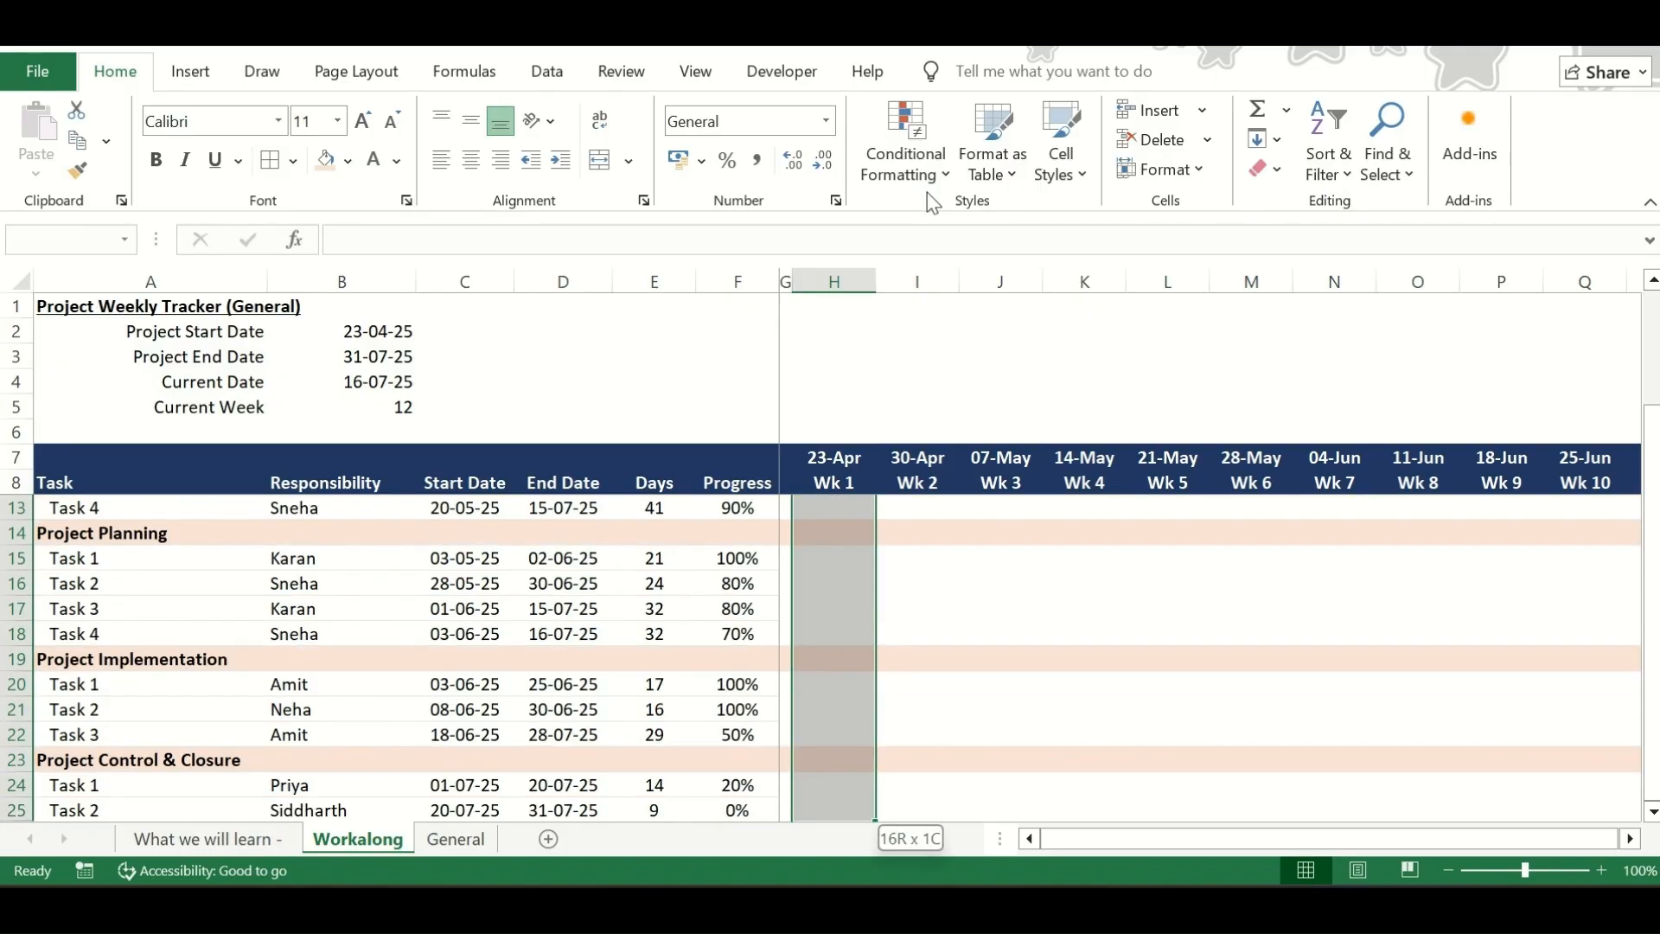
pyautogui.hotkey('shift', 'Right')
pyautogui.hotkey('shift', 'Right')
pyautogui.hotkey('shift', 'Right')
pyautogui.hotkey('shift', 'Right')
pyautogui.hotkey('shift', 'Right')
pyautogui.hotkey('shift', 'Right')
pyautogui.hotkey('shift', 'Right')
pyautogui.hotkey('shift', 'Right')
pyautogui.hotkey('shift', 'Right')
pyautogui.hotkey('shift', 'Right')
pyautogui.hotkey('shift', 'Right')
pyautogui.hotkey('shift', 'Right')
pyautogui.hotkey('shift', 'Right')
pyautogui.hotkey('shift', 'Right')
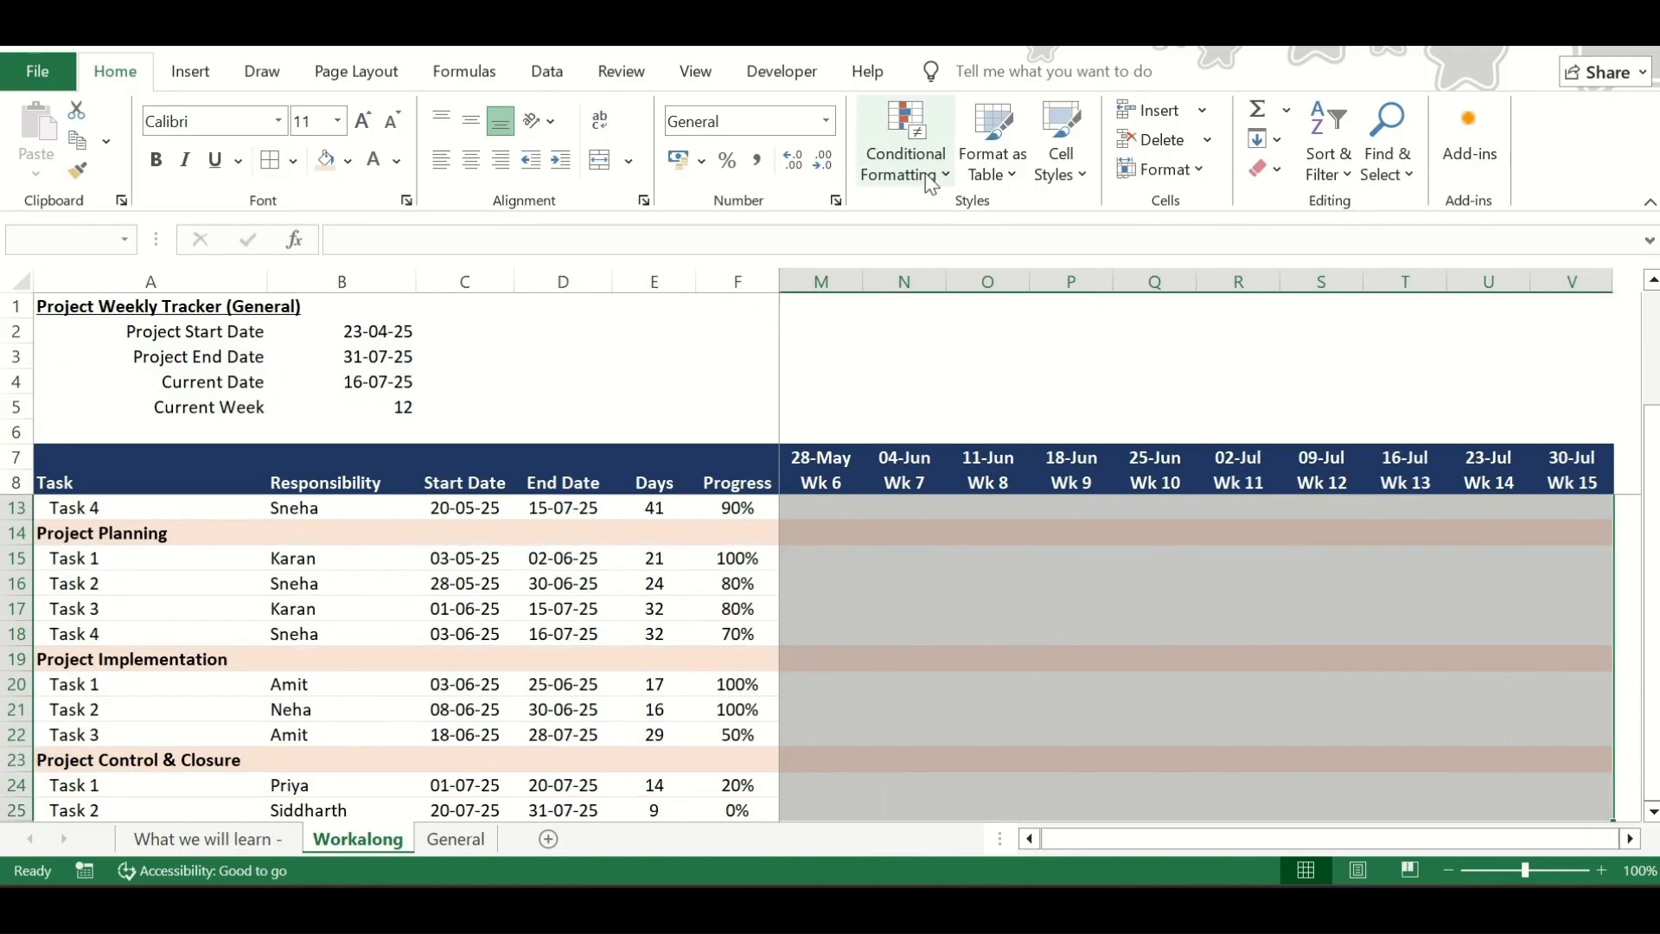
pyautogui.click(931, 182)
pyautogui.click(934, 454)
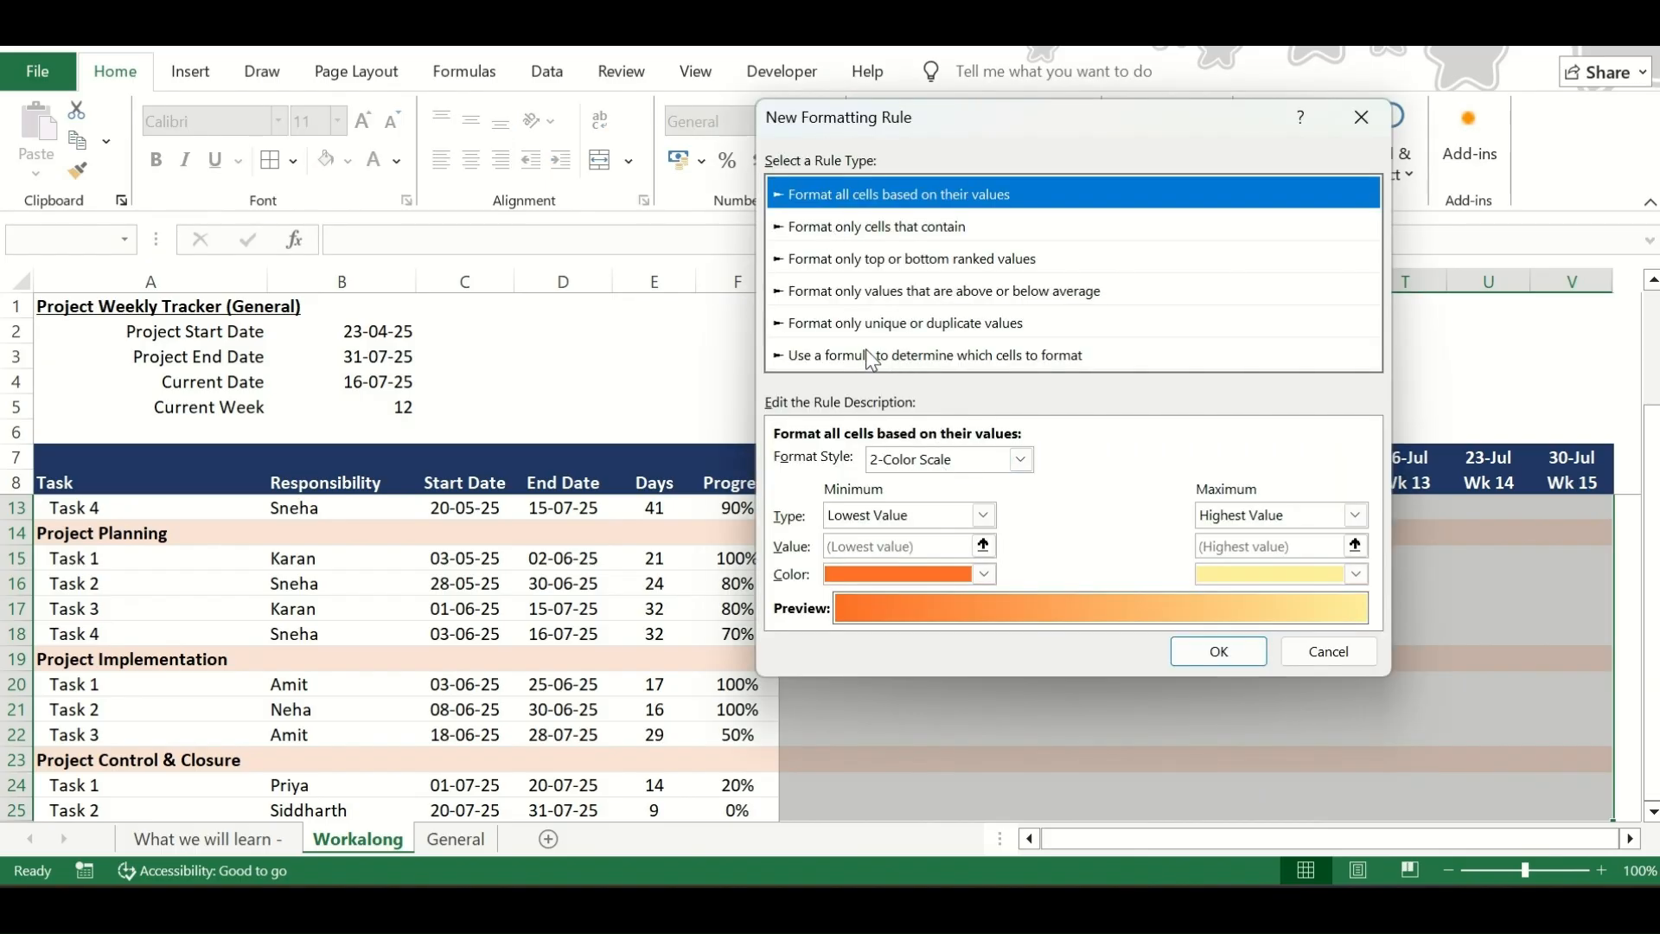
pyautogui.click(871, 356)
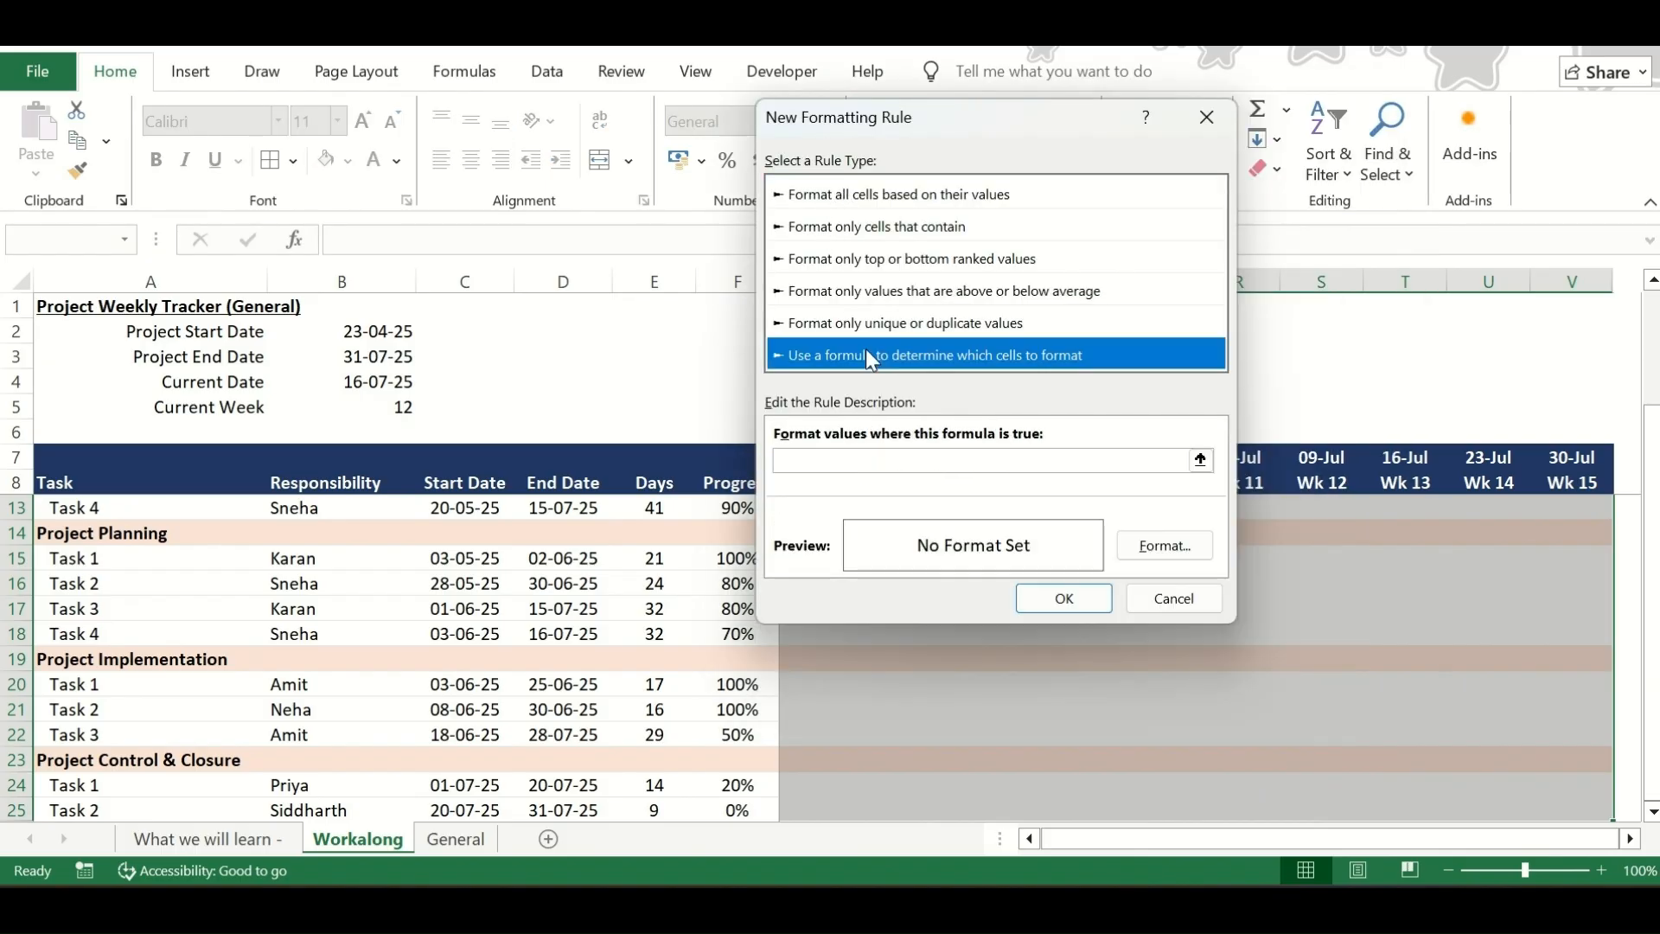
# Enter the rule formula =AND($H$7>=$C$10, $H$7<=$D$10) to compare the week date with the task's start and end dates
pyautogui.click(916, 459)
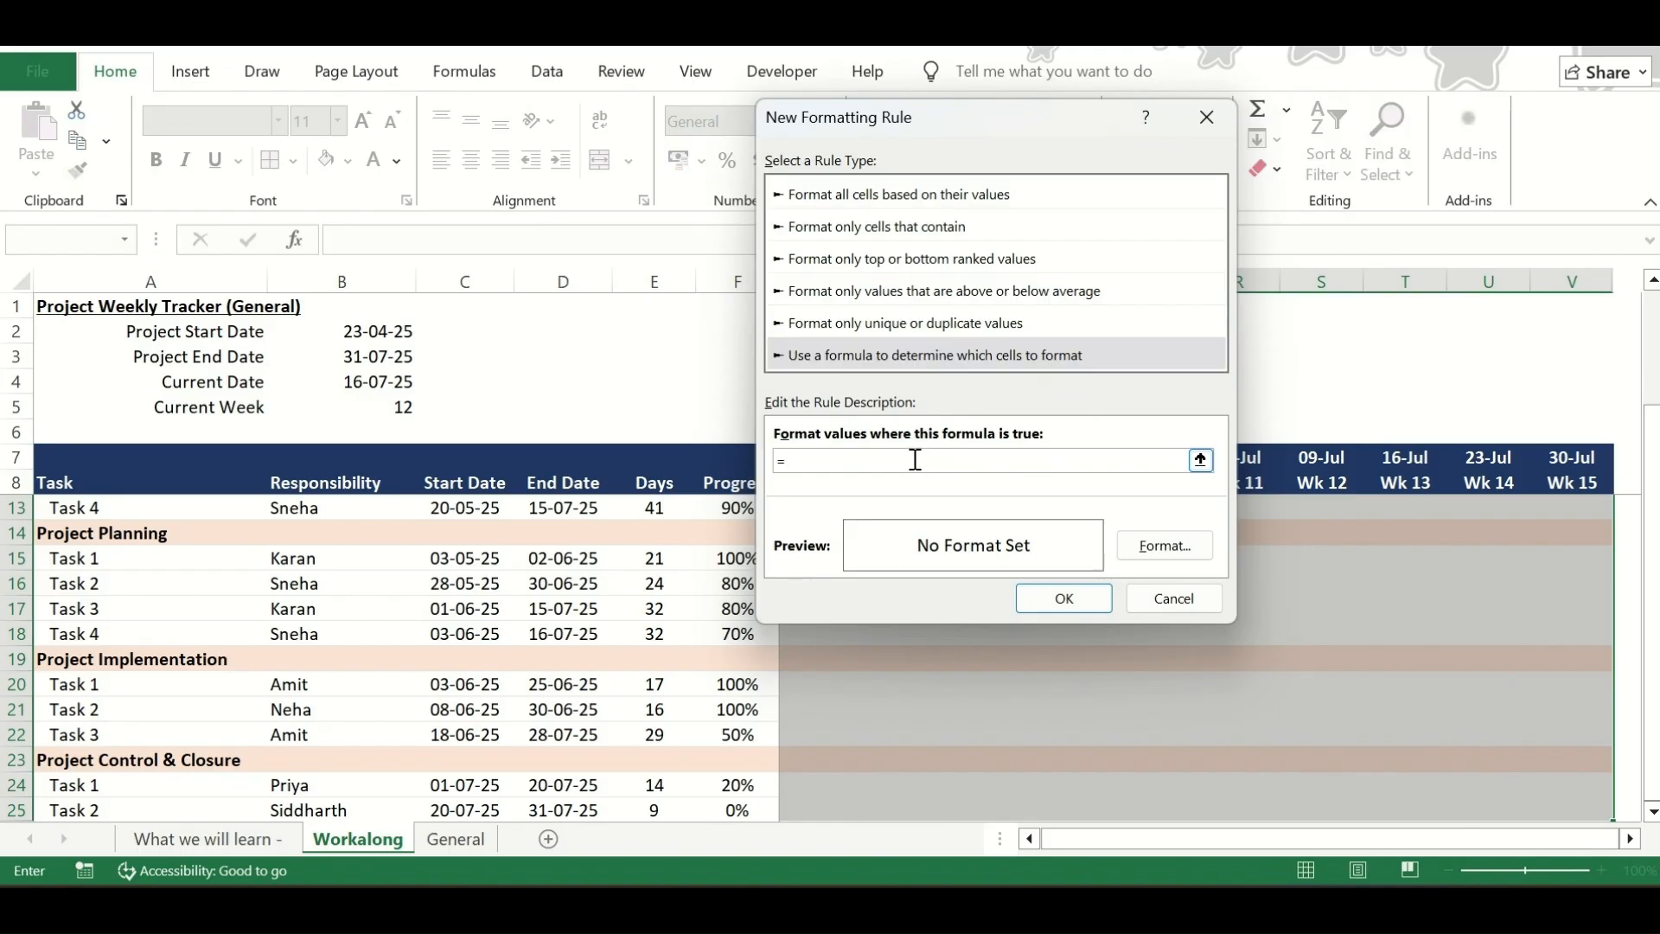
pyautogui.moveTo(895, 125); pyautogui.dragTo(1506, 414)
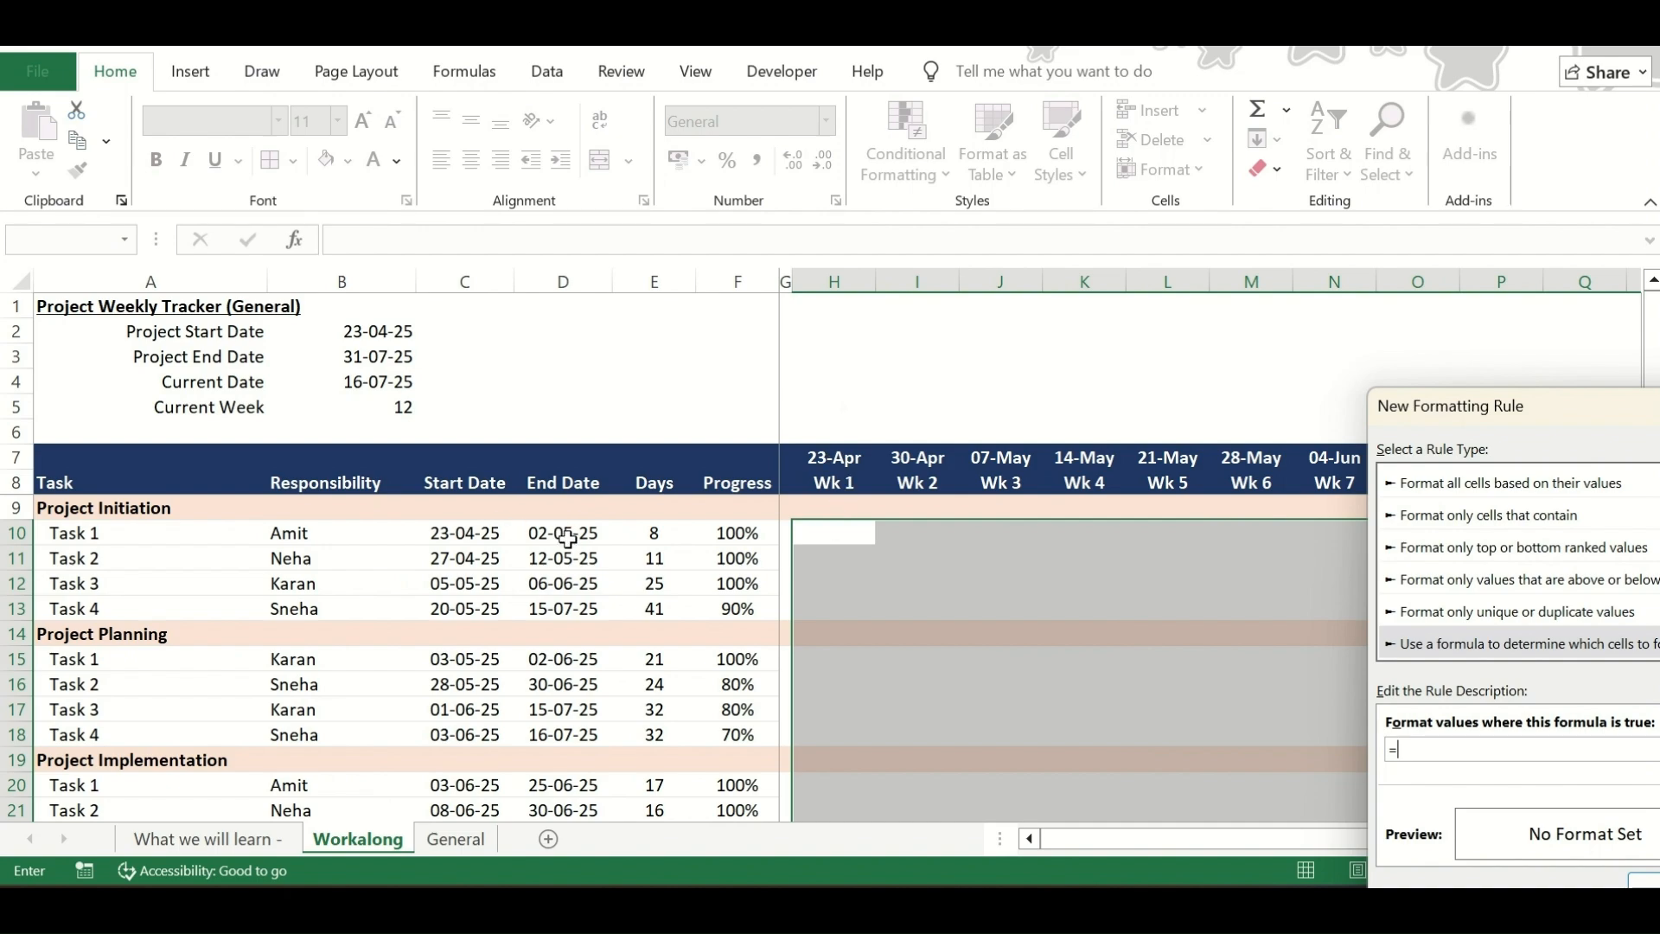
pyautogui.moveTo(1501, 412); pyautogui.dragTo(1122, 227)
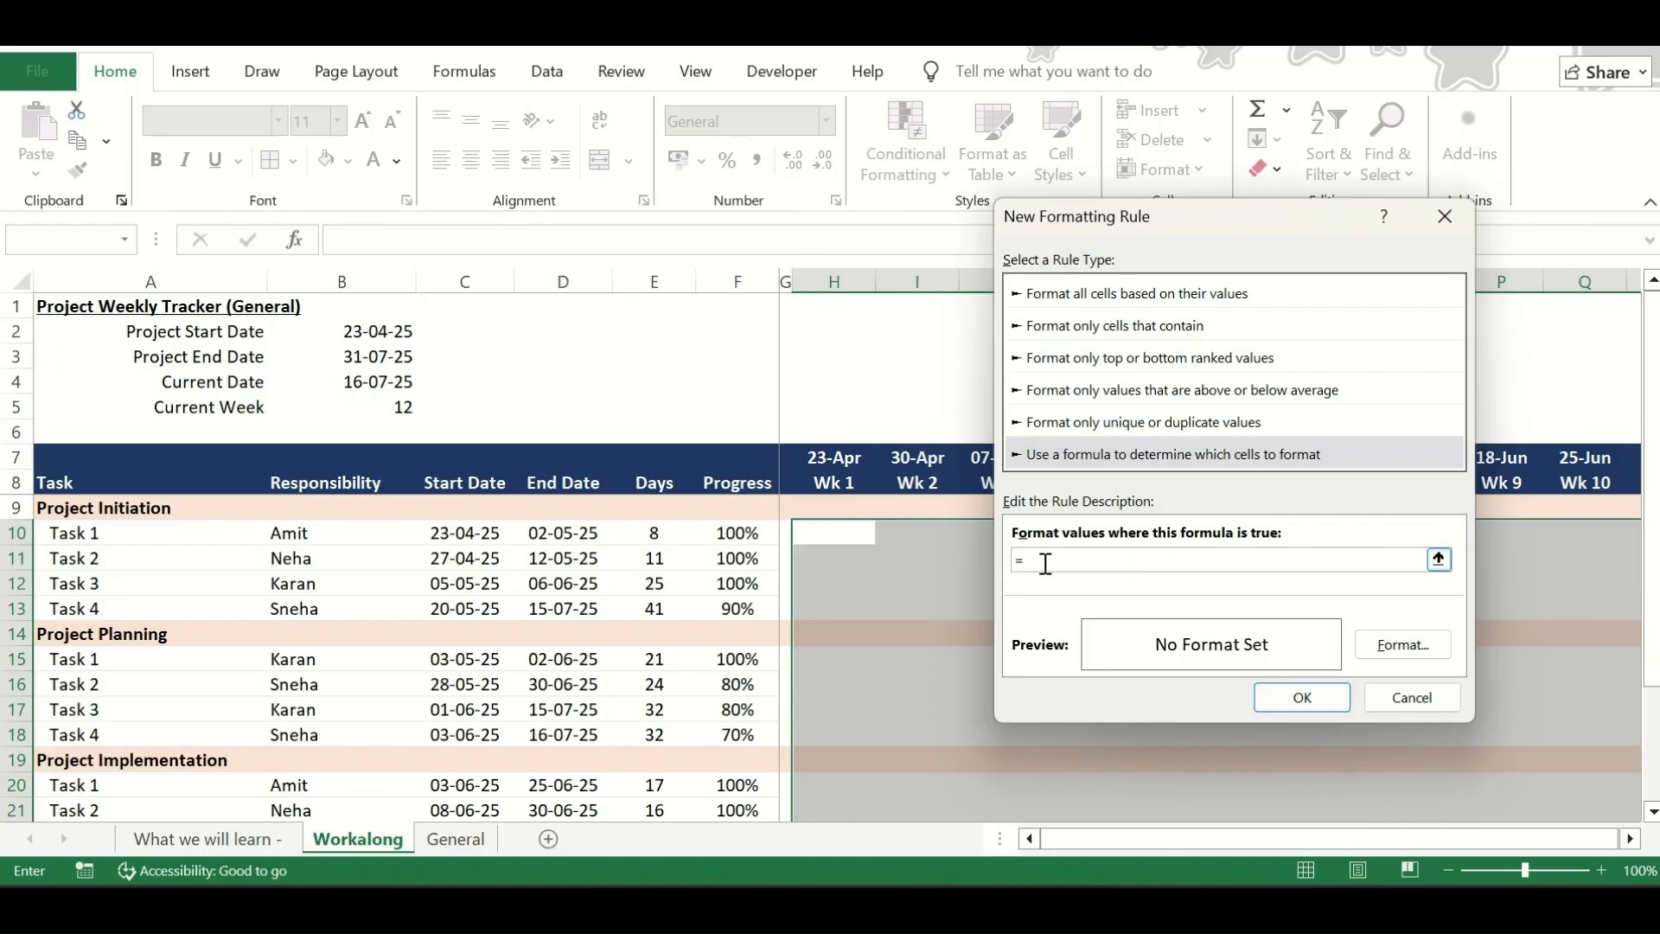
pyautogui.write('ND(')
pyautogui.click(862, 455)
pyautogui.write('>=')
pyautogui.click(455, 533)
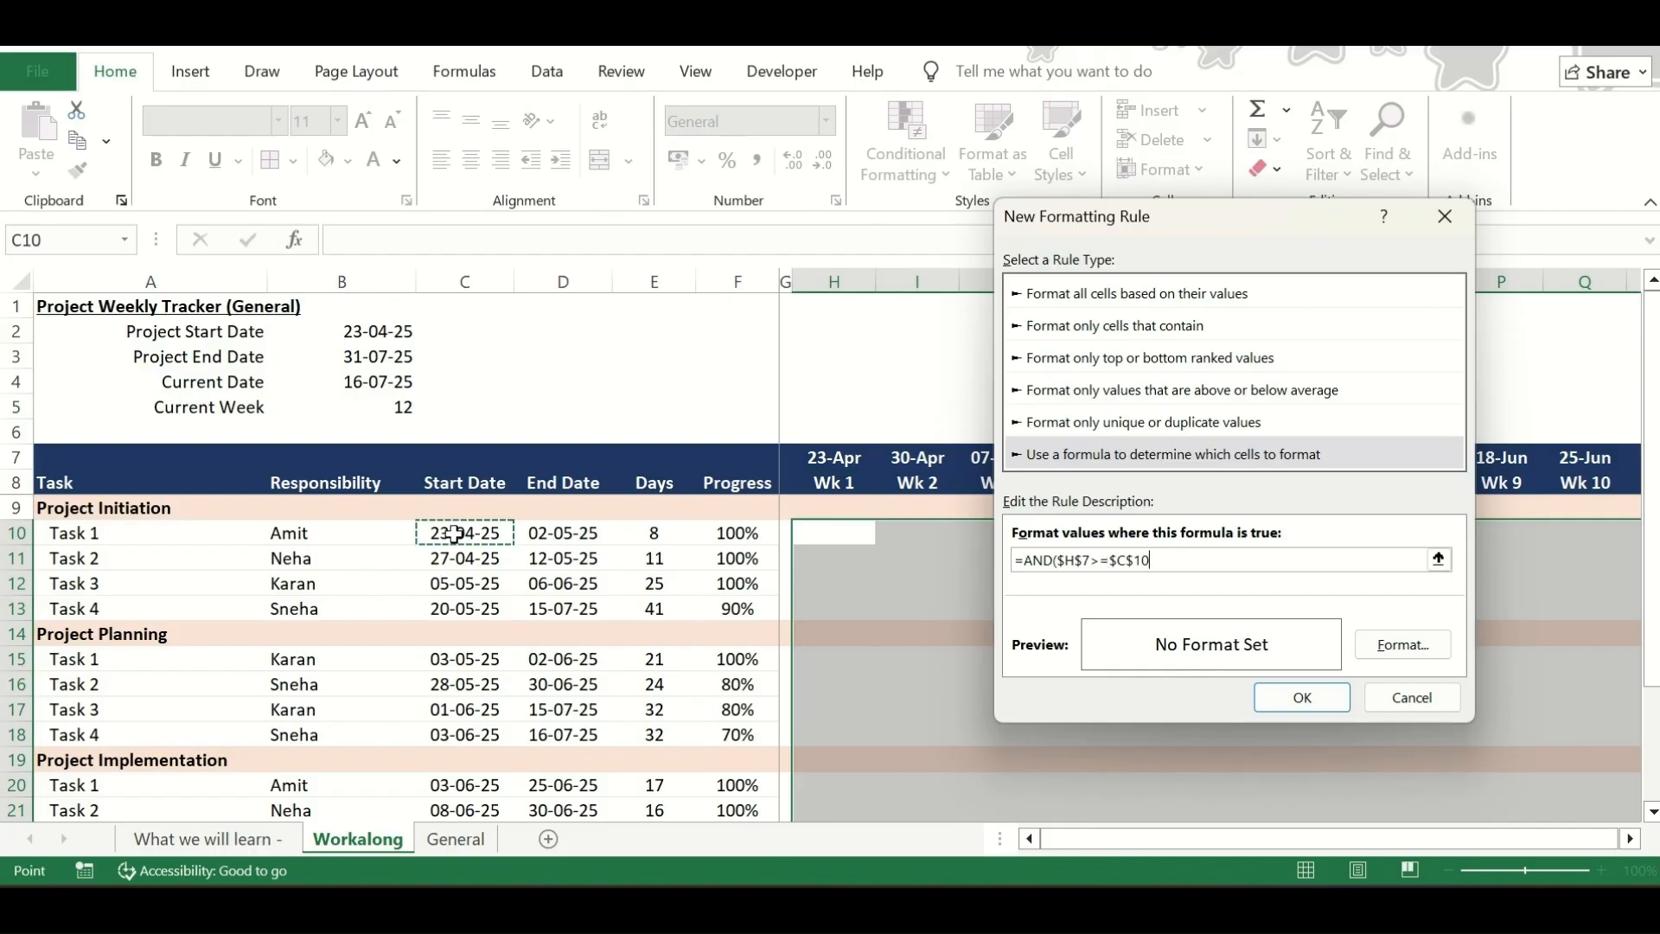
pyautogui.write(',')
pyautogui.click(813, 459)
pyautogui.write('<=')
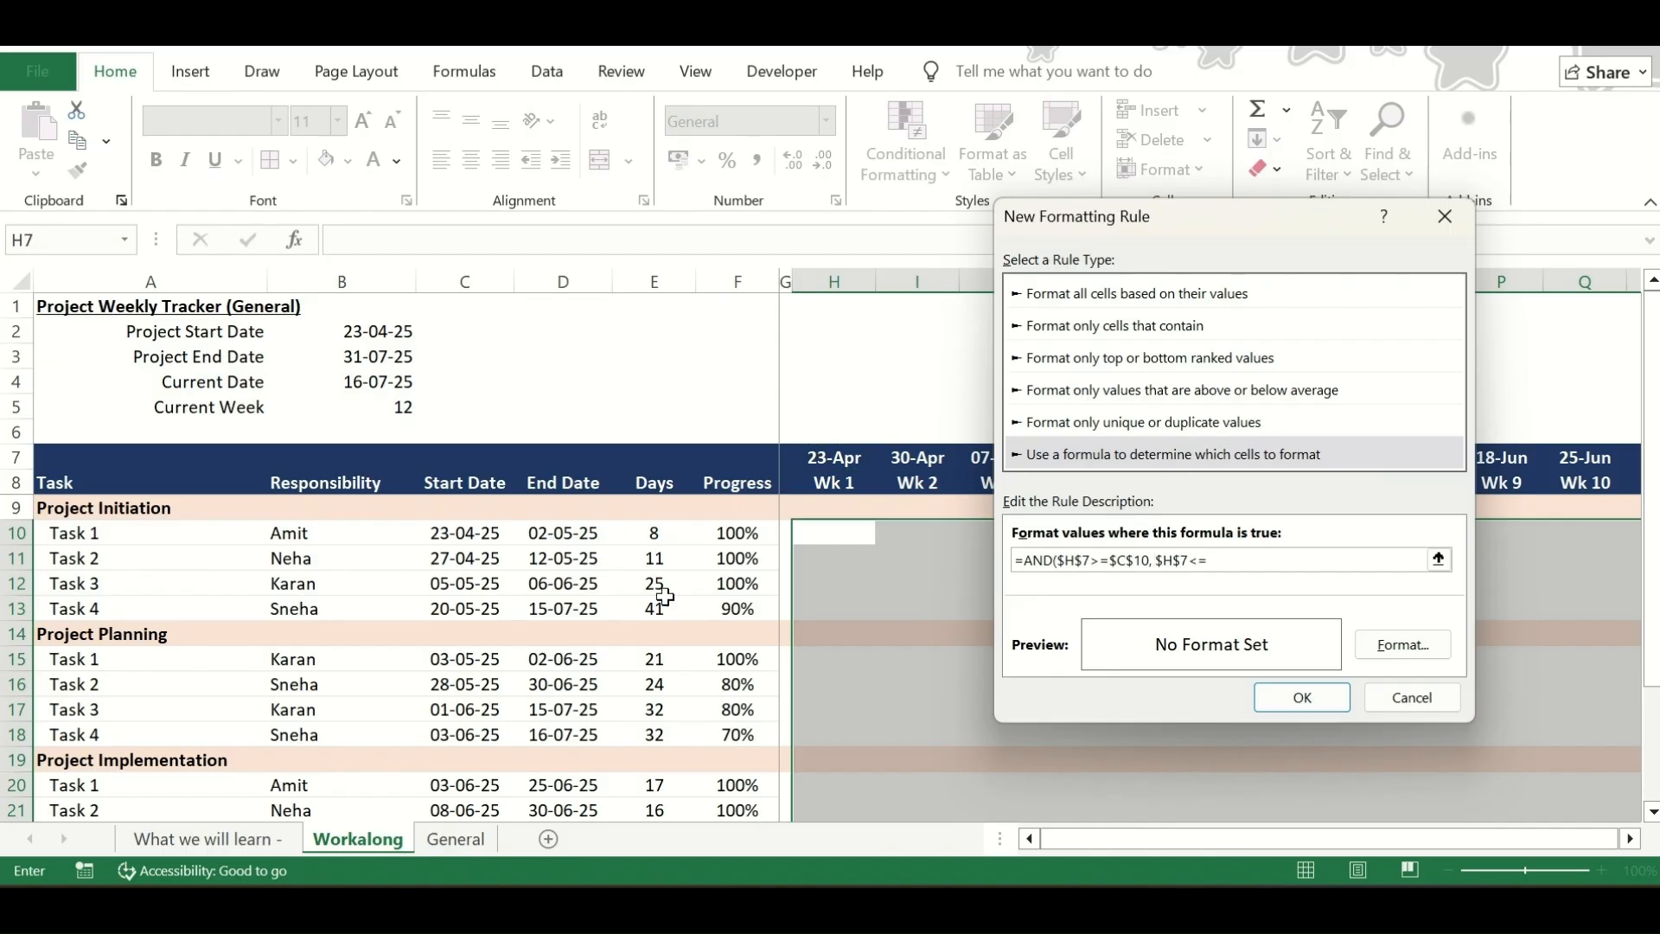
pyautogui.click(562, 533)
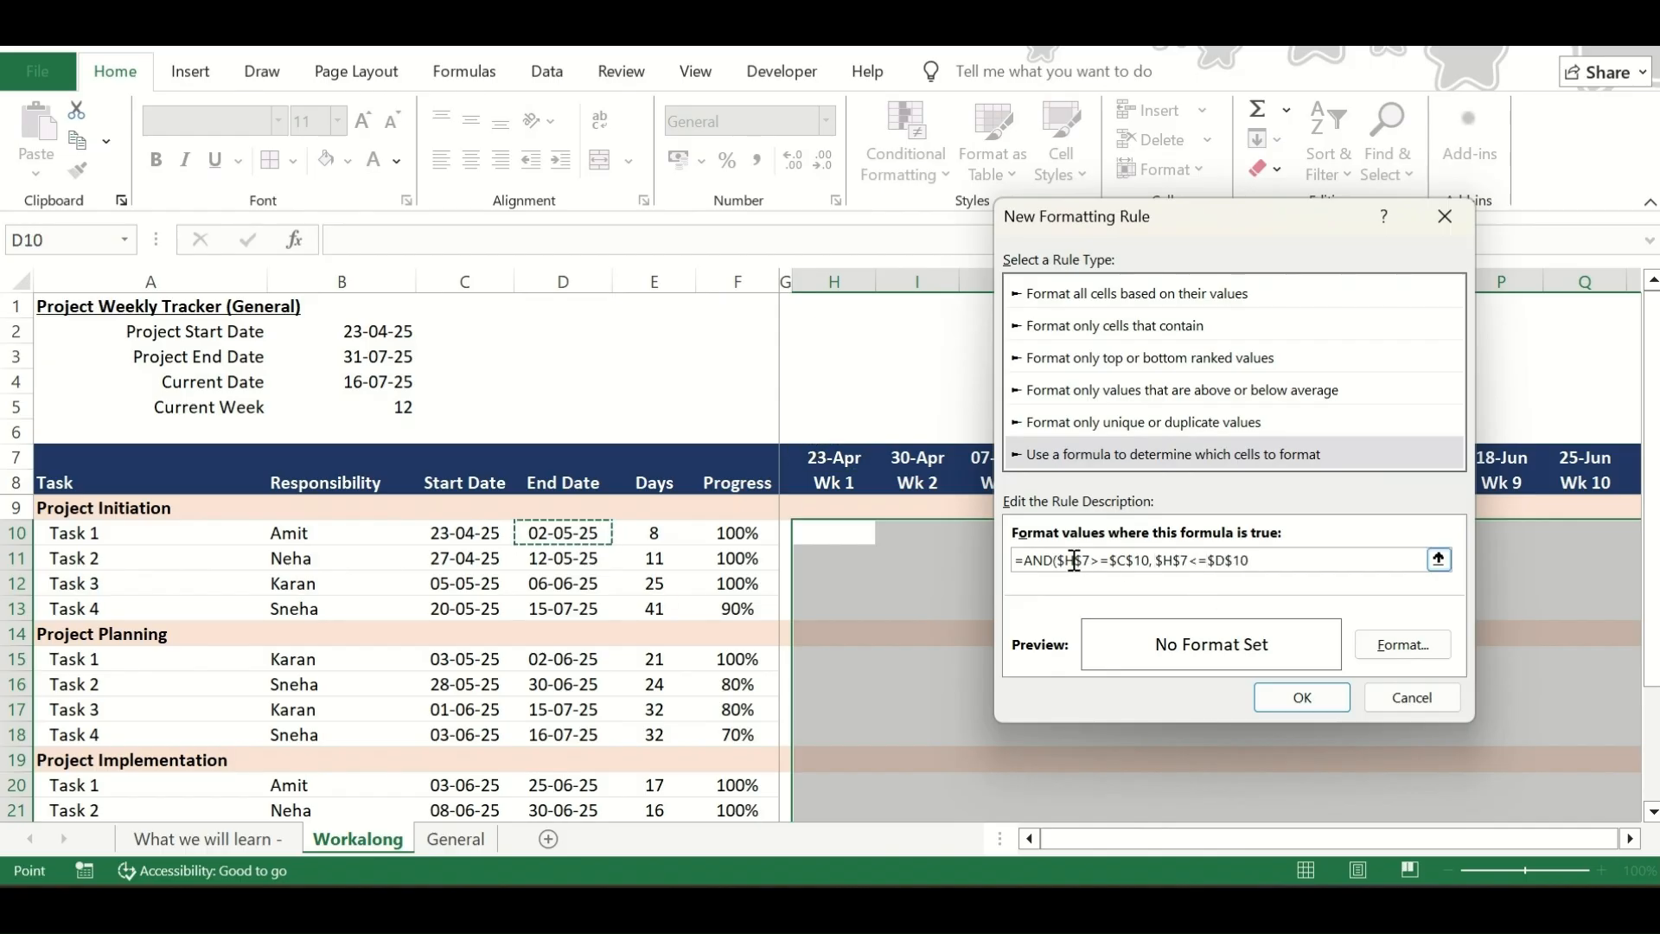
pyautogui.write(')')
# Change the formula's references to mixed ones so it reads =AND(H$7>=$C10, H$7<=$D10)
pyautogui.press('BackSpace')
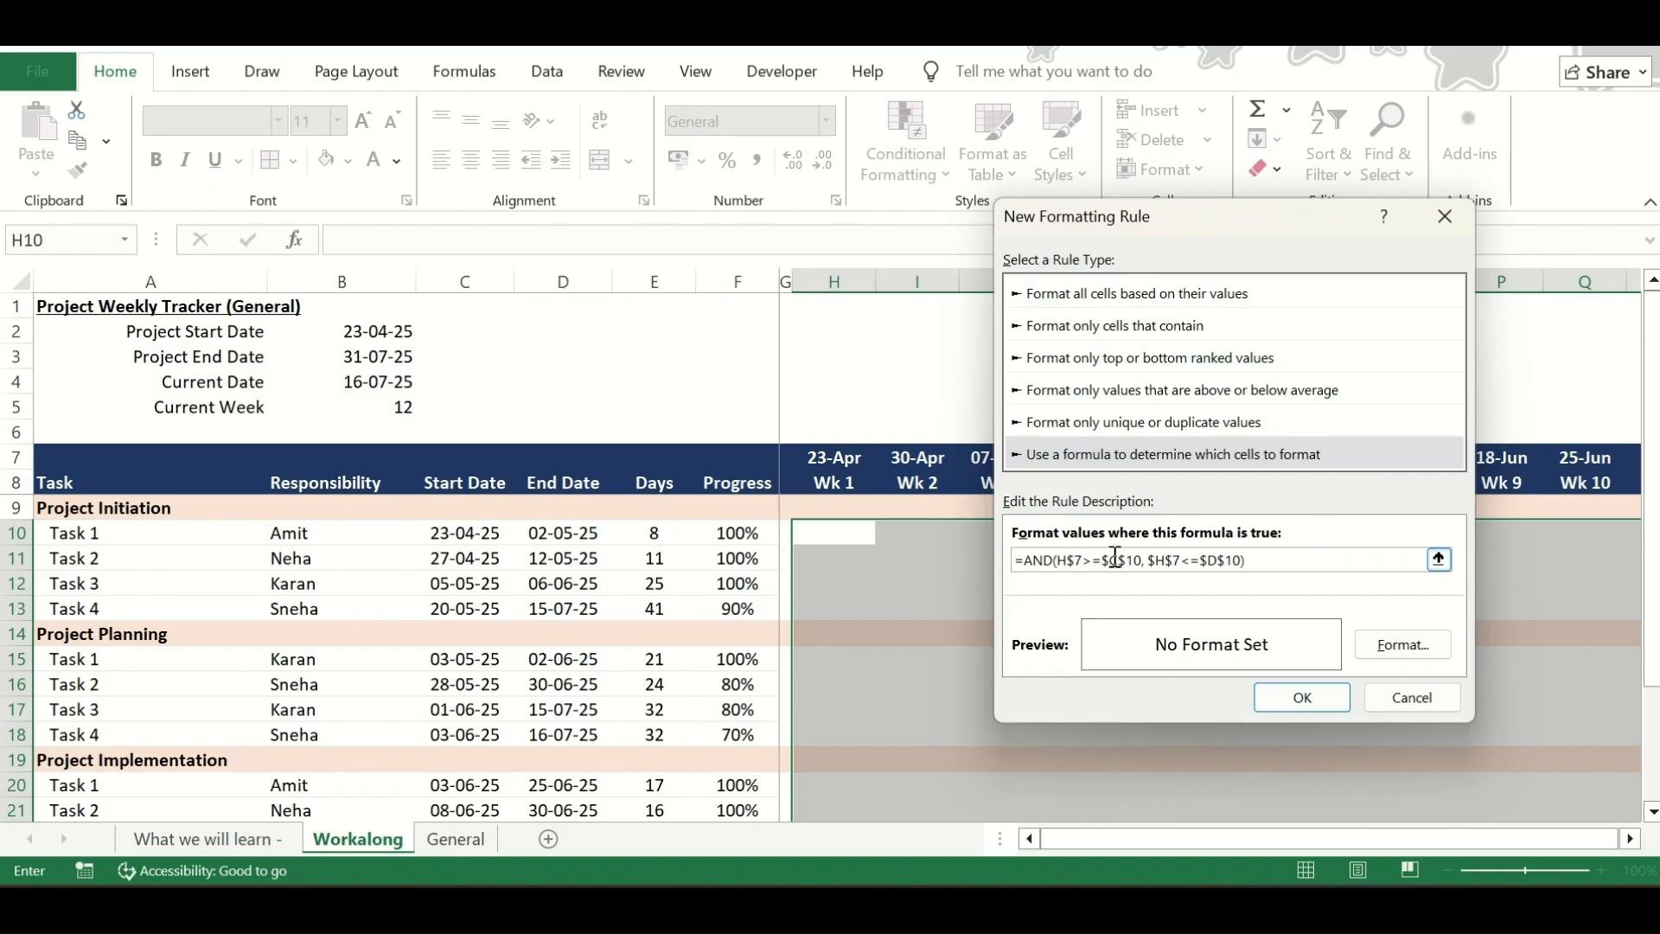
pyautogui.press('BackSpace')
pyautogui.moveTo(1104, 559); pyautogui.dragTo(1225, 562)
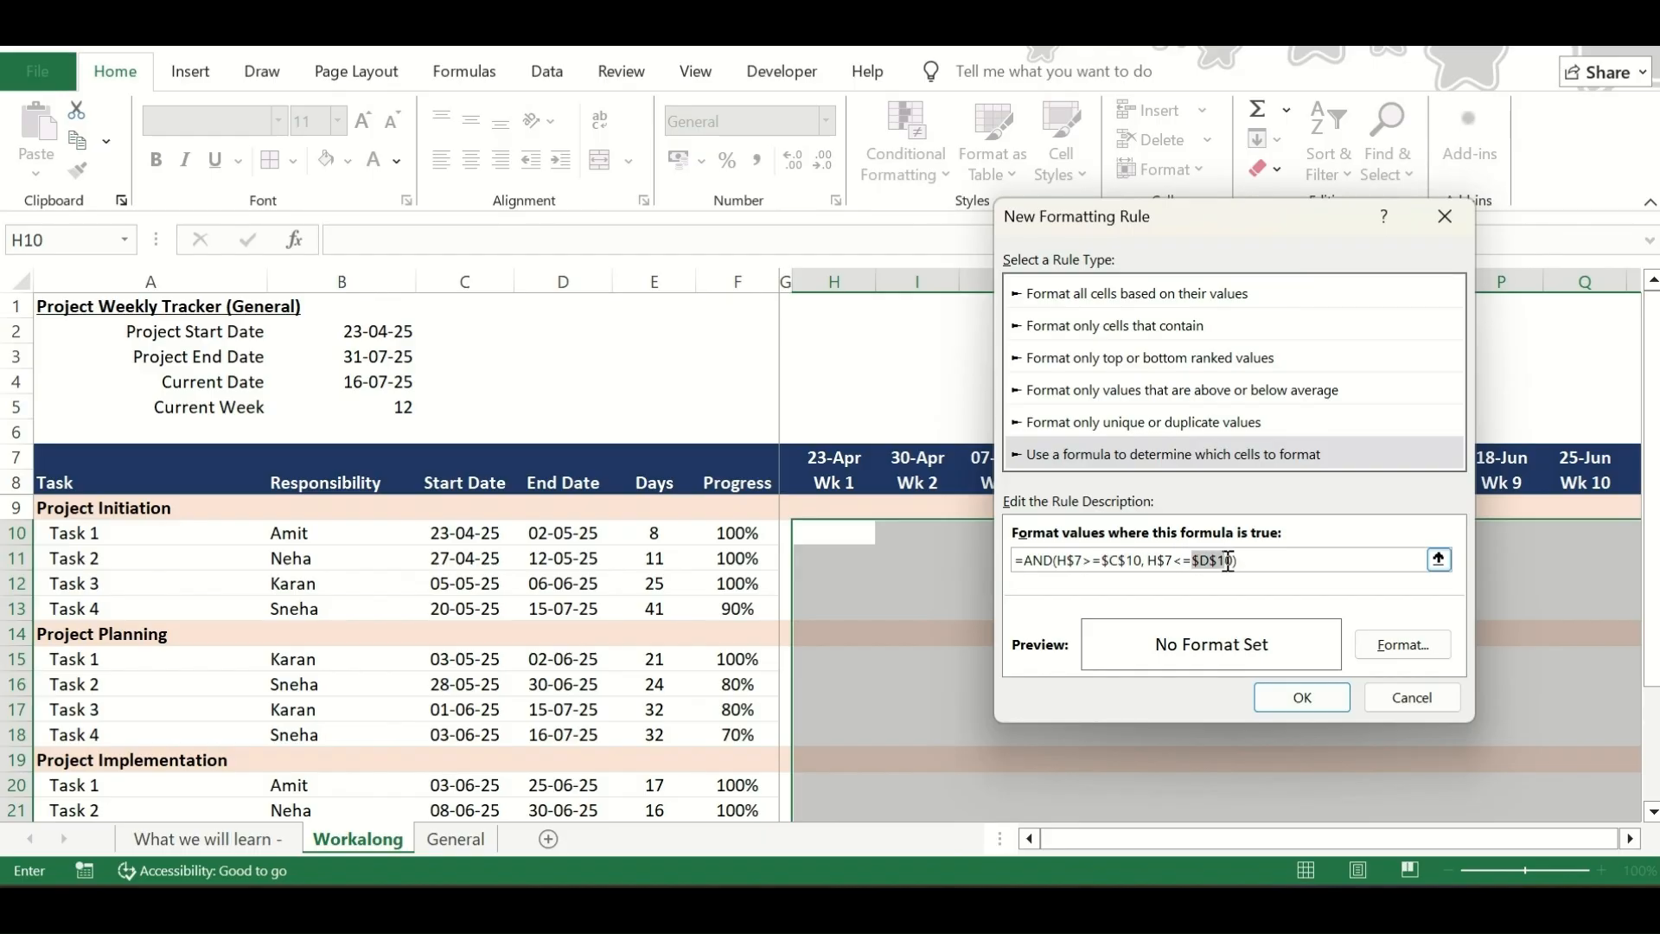
pyautogui.click(1135, 561)
pyautogui.click(1126, 560)
pyautogui.press('BackSpace')
pyautogui.moveTo(1104, 561); pyautogui.dragTo(1121, 560)
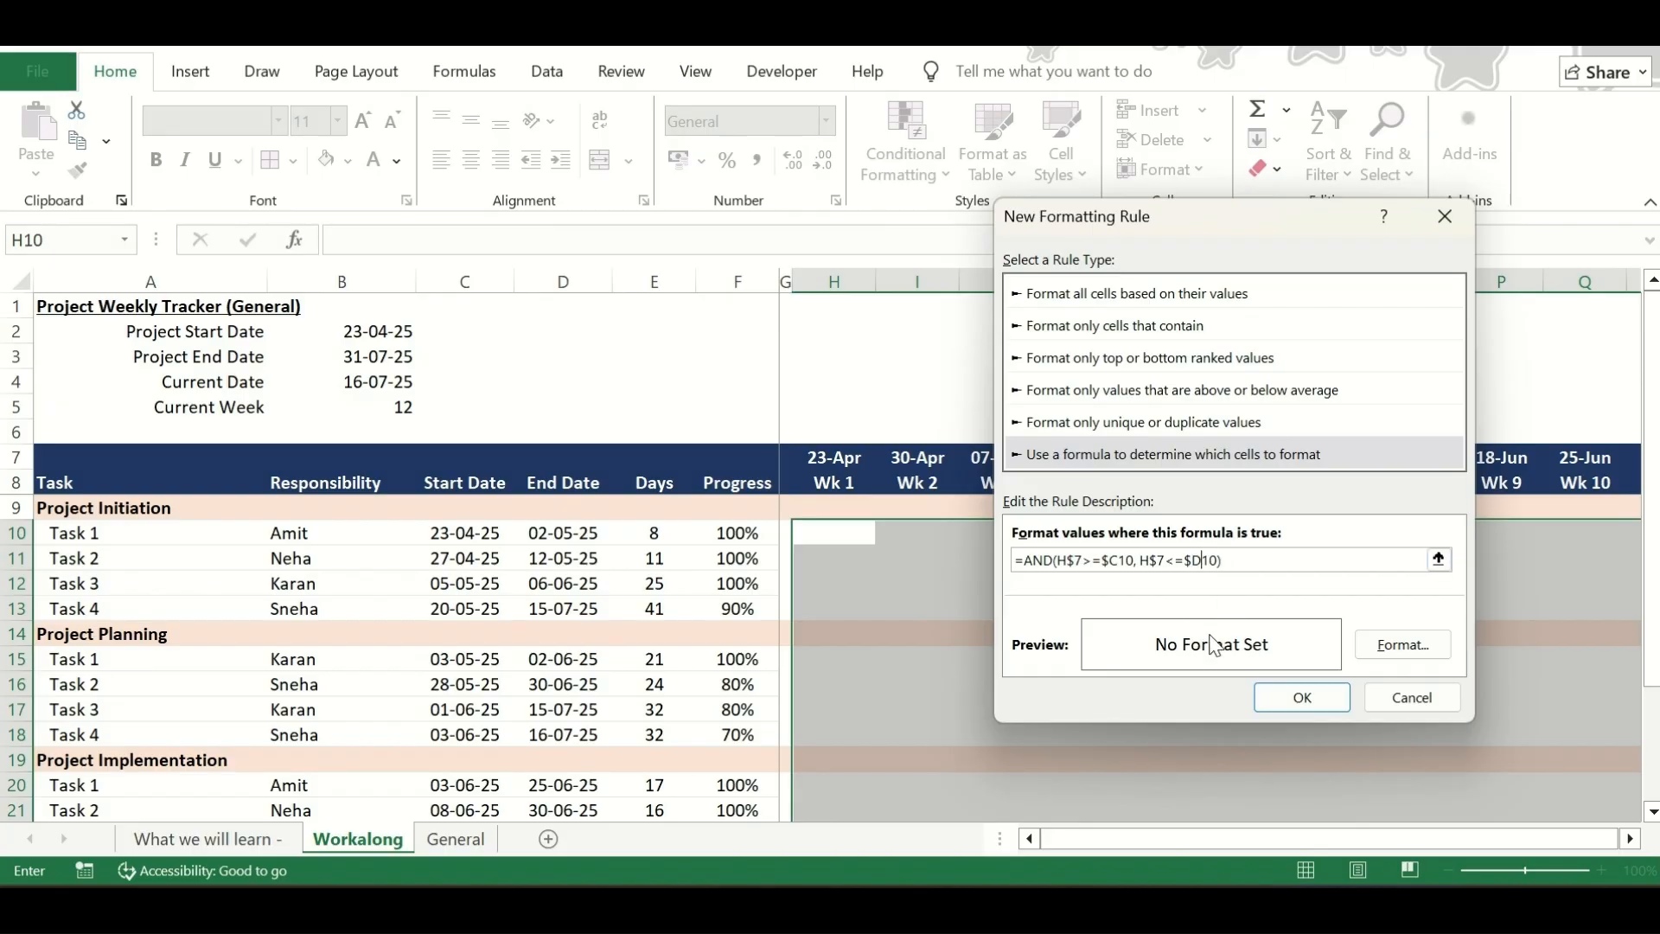
# Give the rule a light green background fill and apply it to the chart area
pyautogui.click(1391, 653)
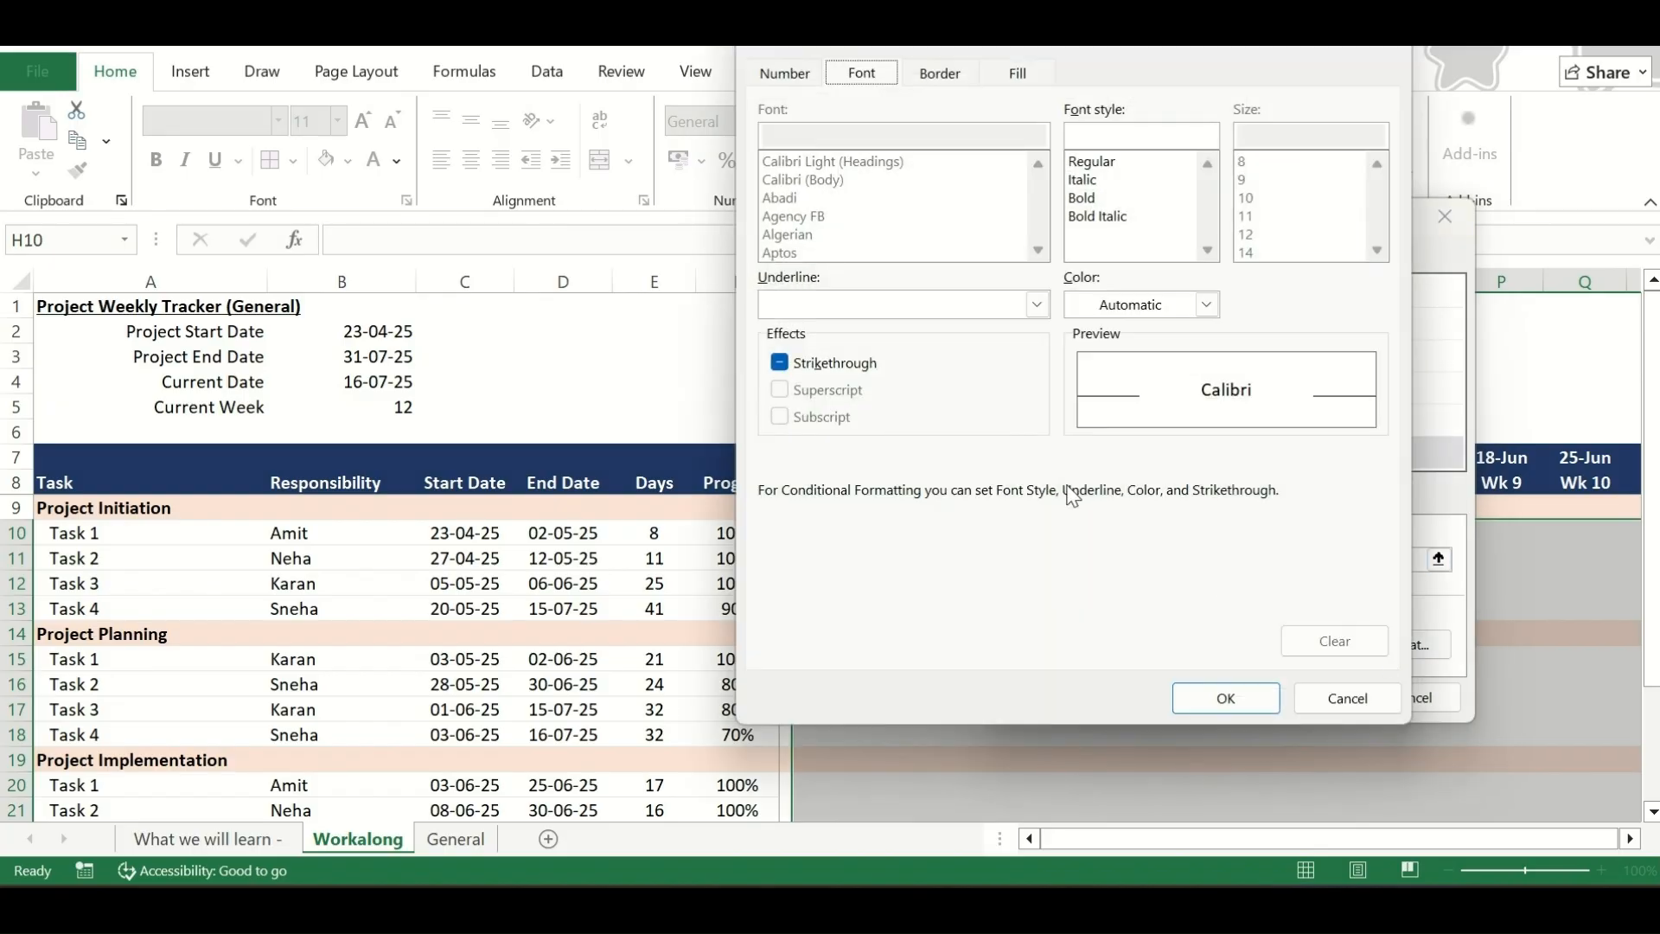
pyautogui.click(954, 79)
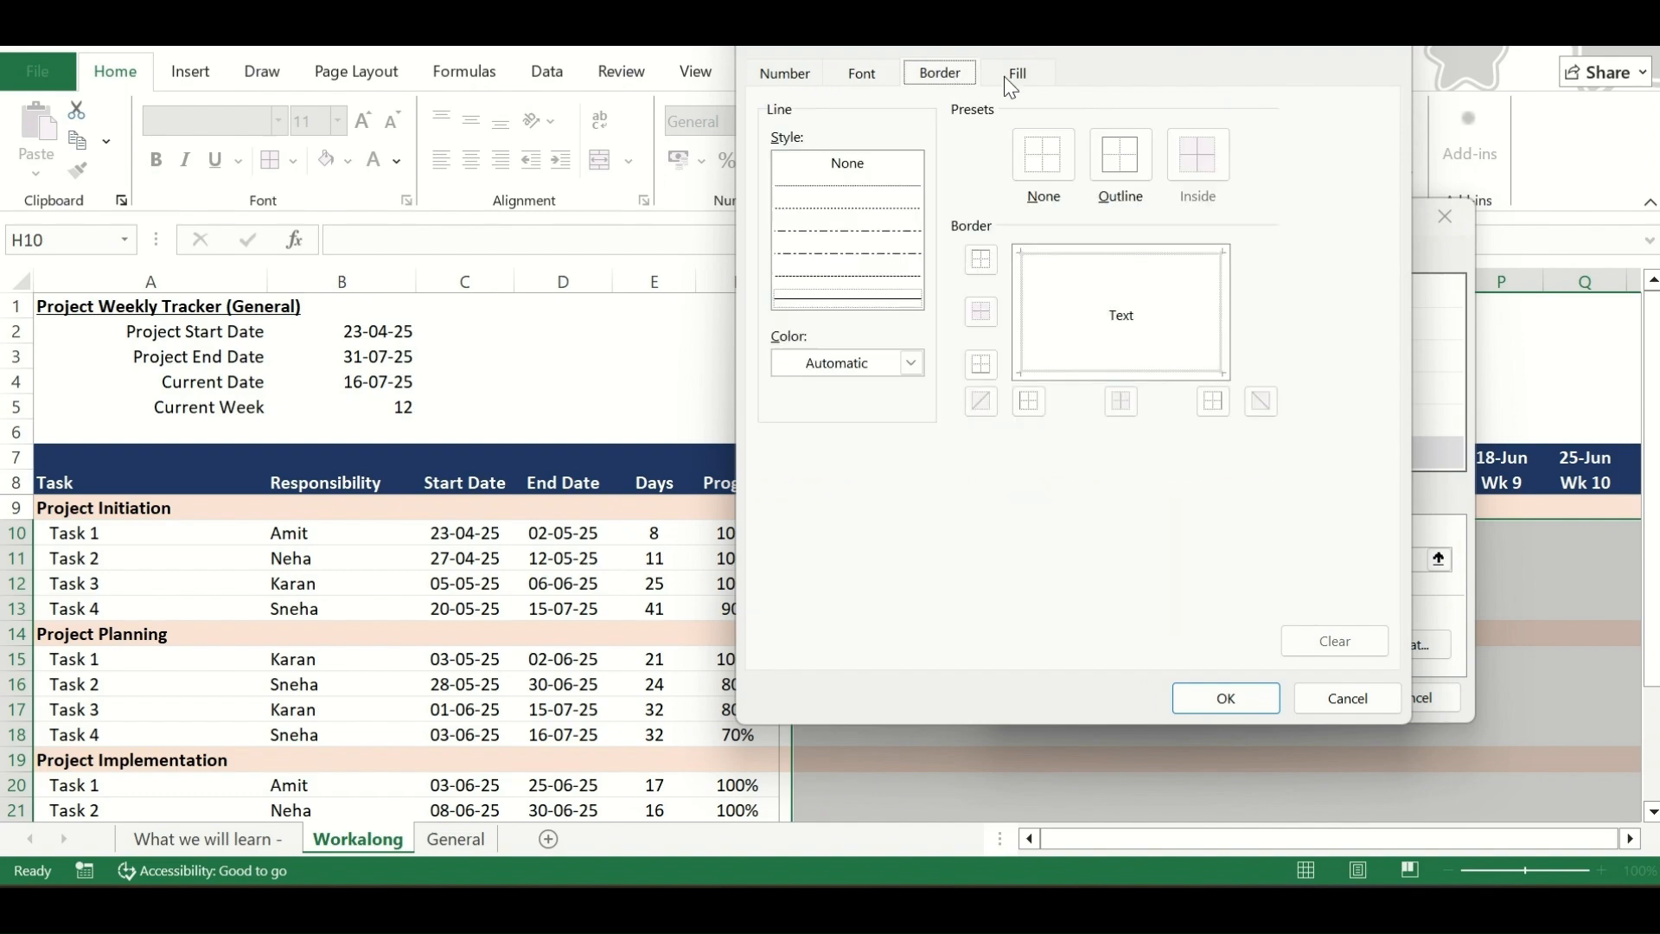
pyautogui.click(1004, 75)
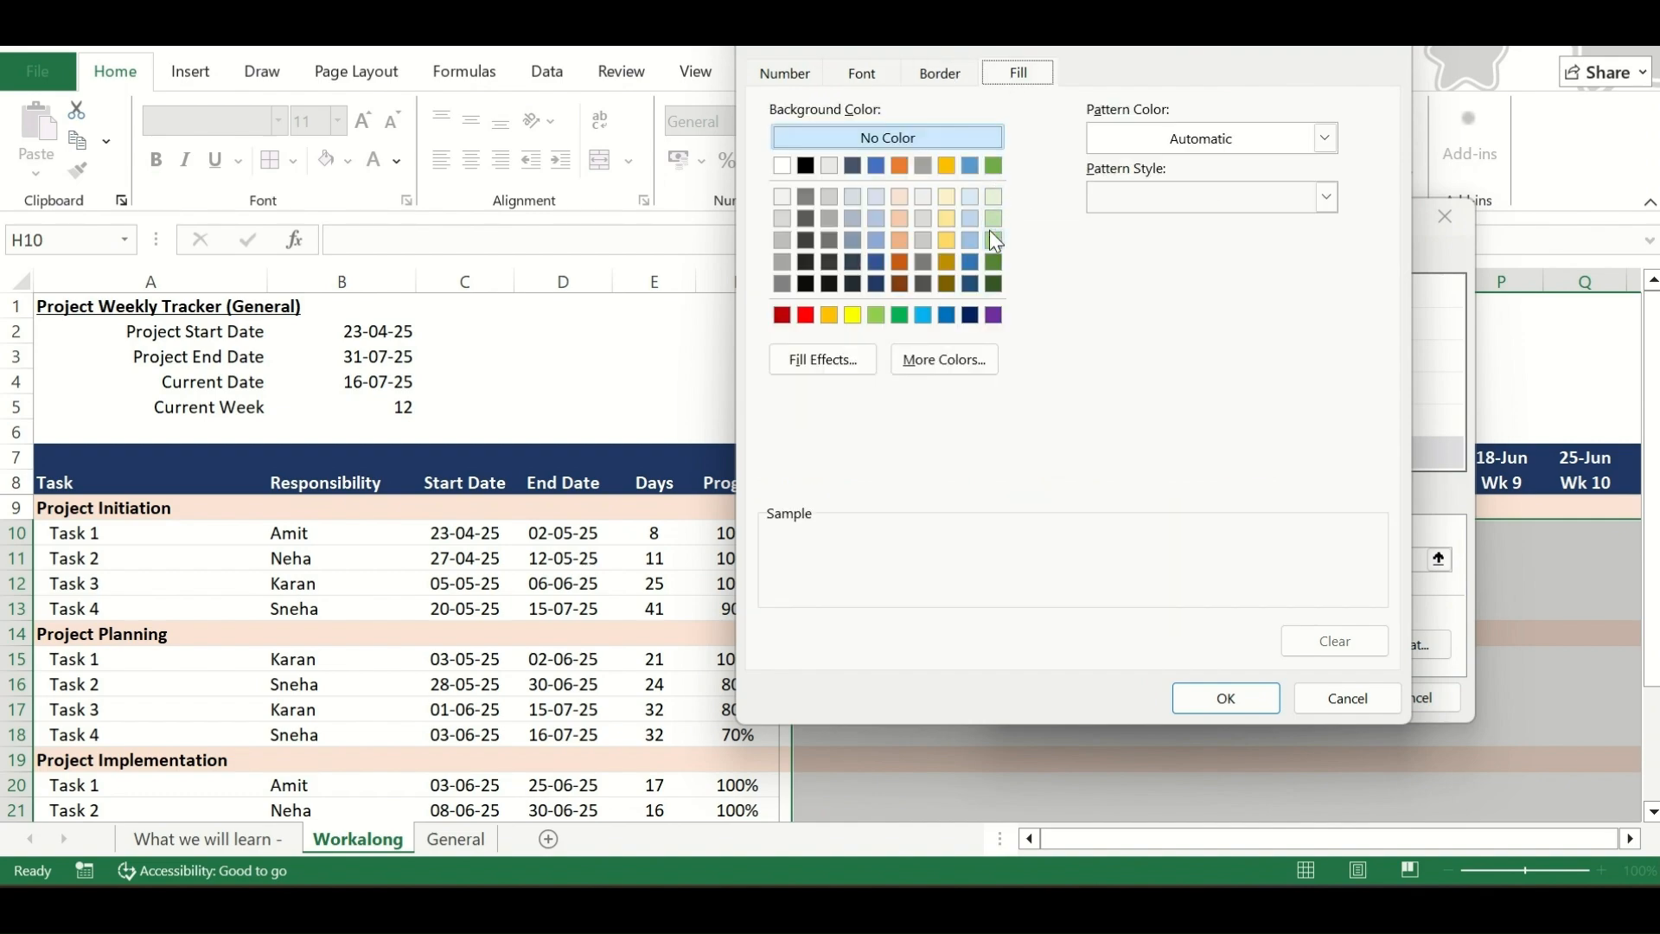
pyautogui.click(993, 196)
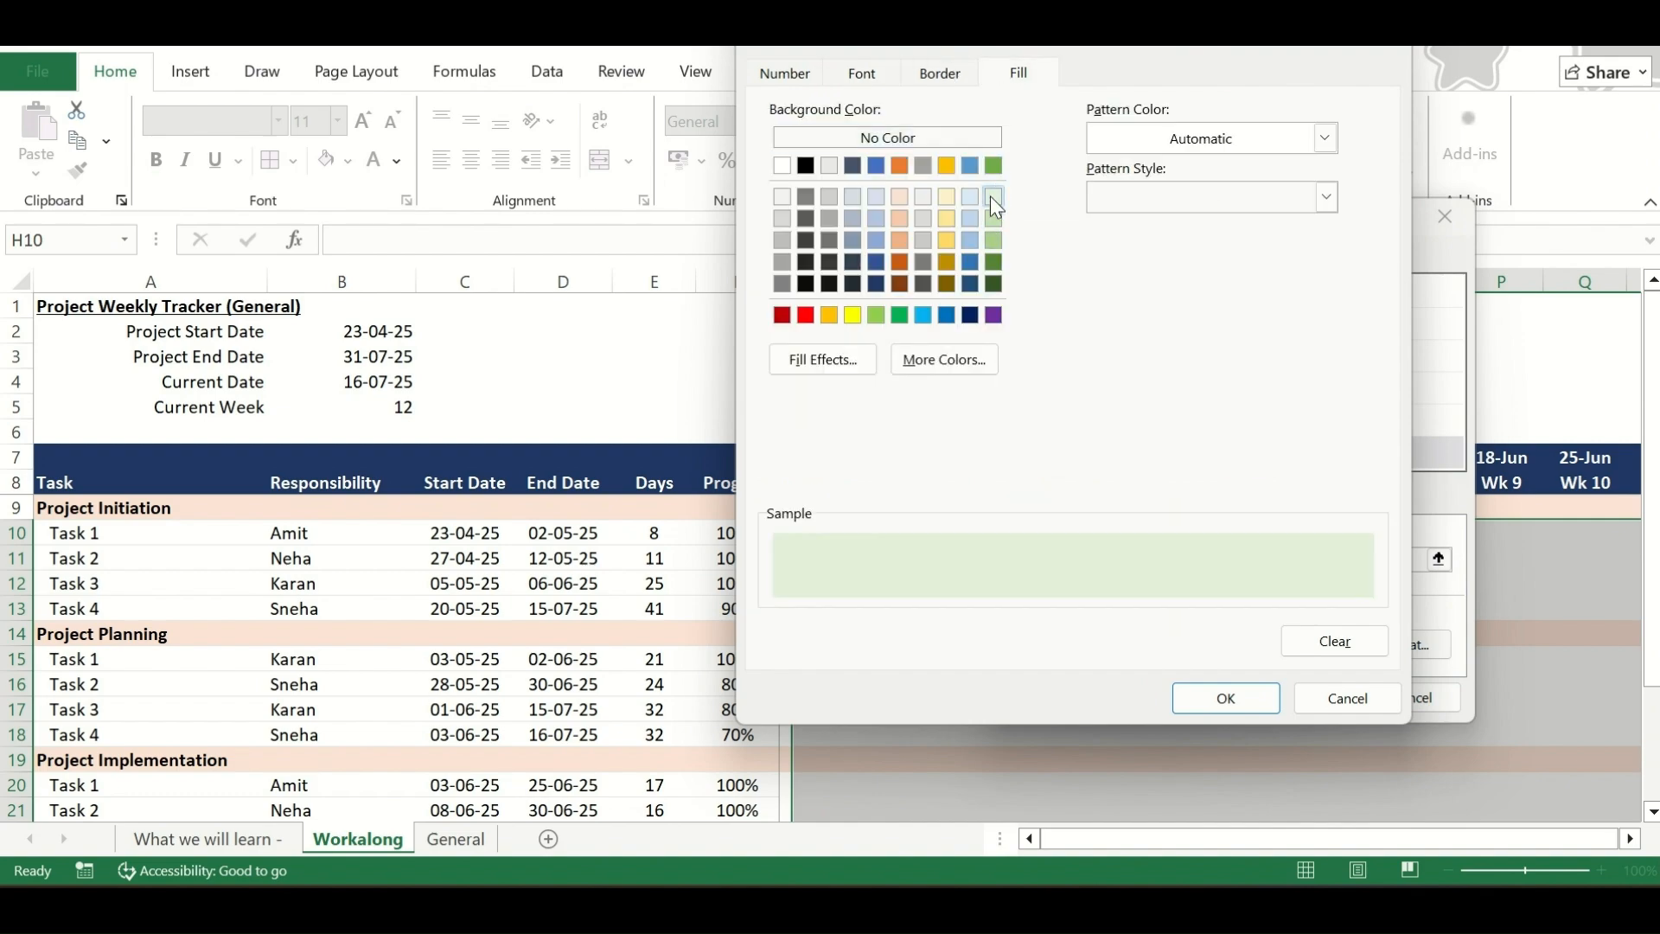
pyautogui.click(1223, 699)
pyautogui.click(1300, 692)
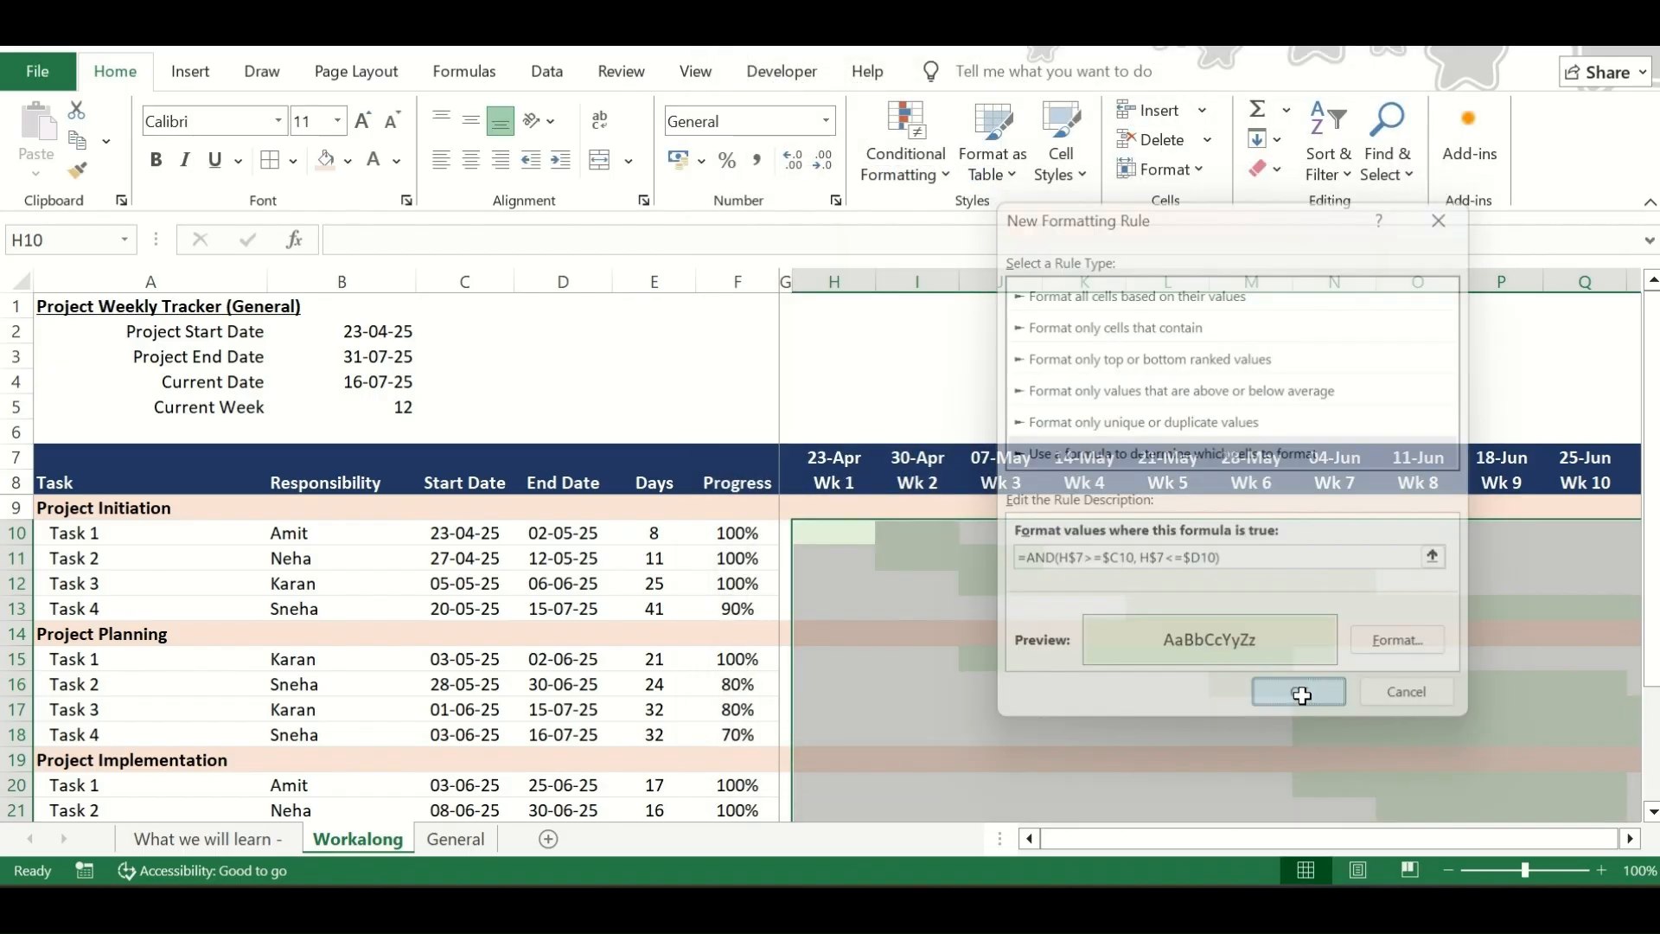
# Review the green task bars in the chart against the start and end dates of the tasks
pyautogui.scroll(-1, 1112, 670)
pyautogui.scroll(1, 1111, 670)
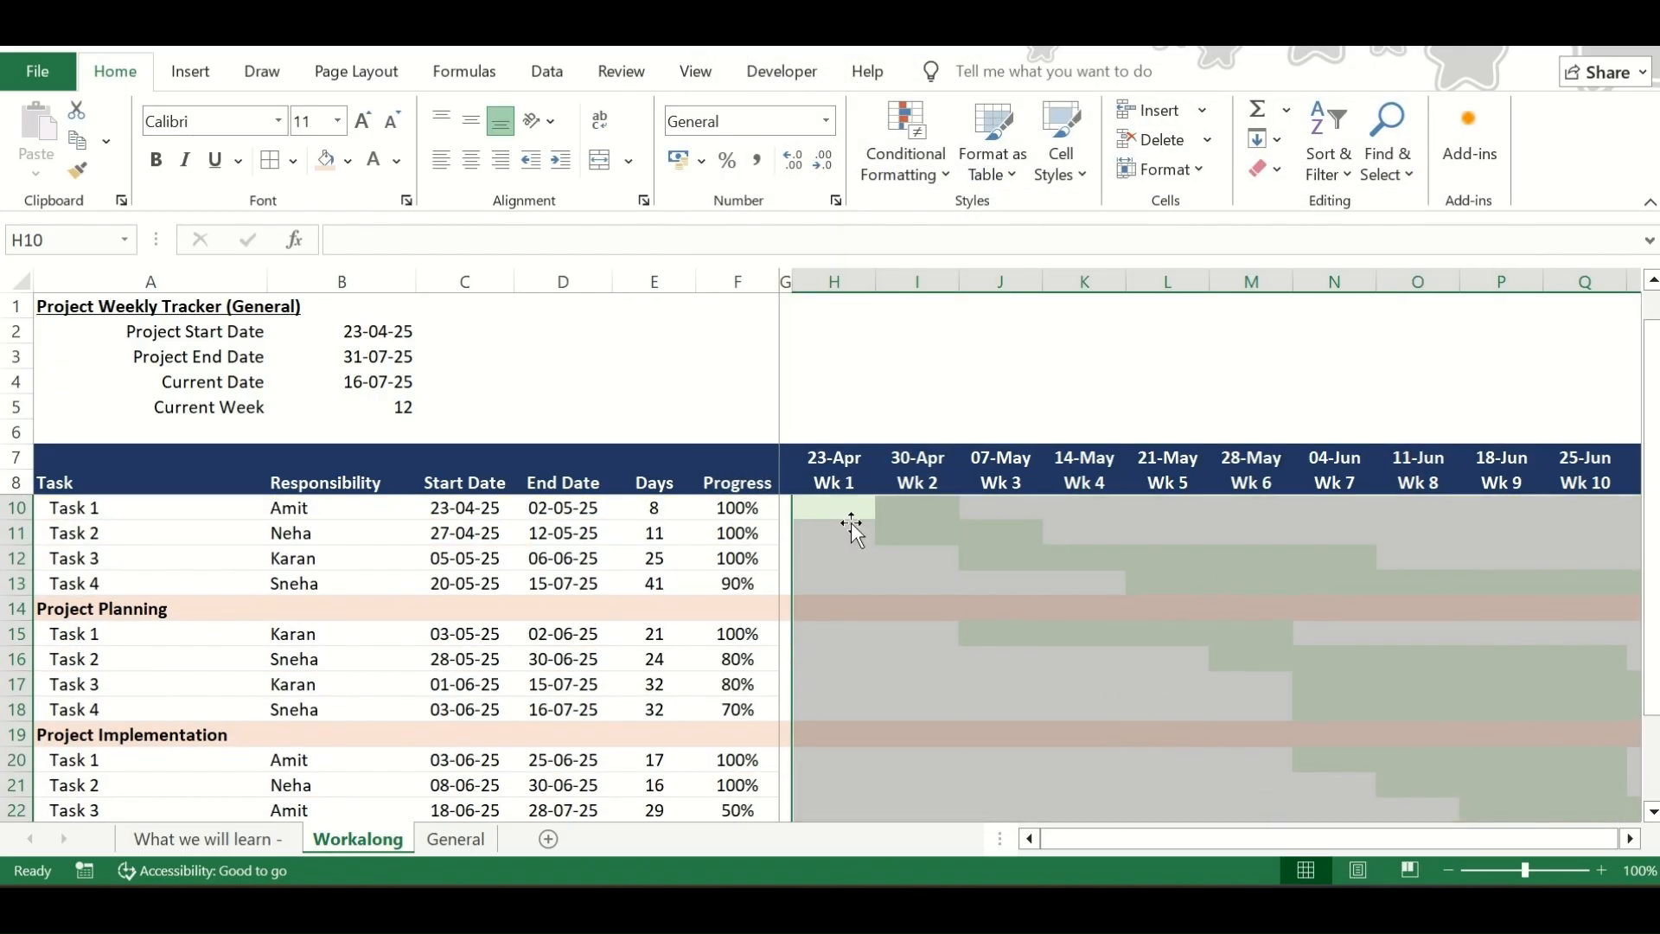
pyautogui.click(840, 507)
pyautogui.press('Left')
pyautogui.press('Right')
pyautogui.press('Right')
pyautogui.press('Left')
pyautogui.press('Left')
pyautogui.press('Right')
pyautogui.press('Right')
pyautogui.press('Left')
pyautogui.hotkey('shift', 'Right')
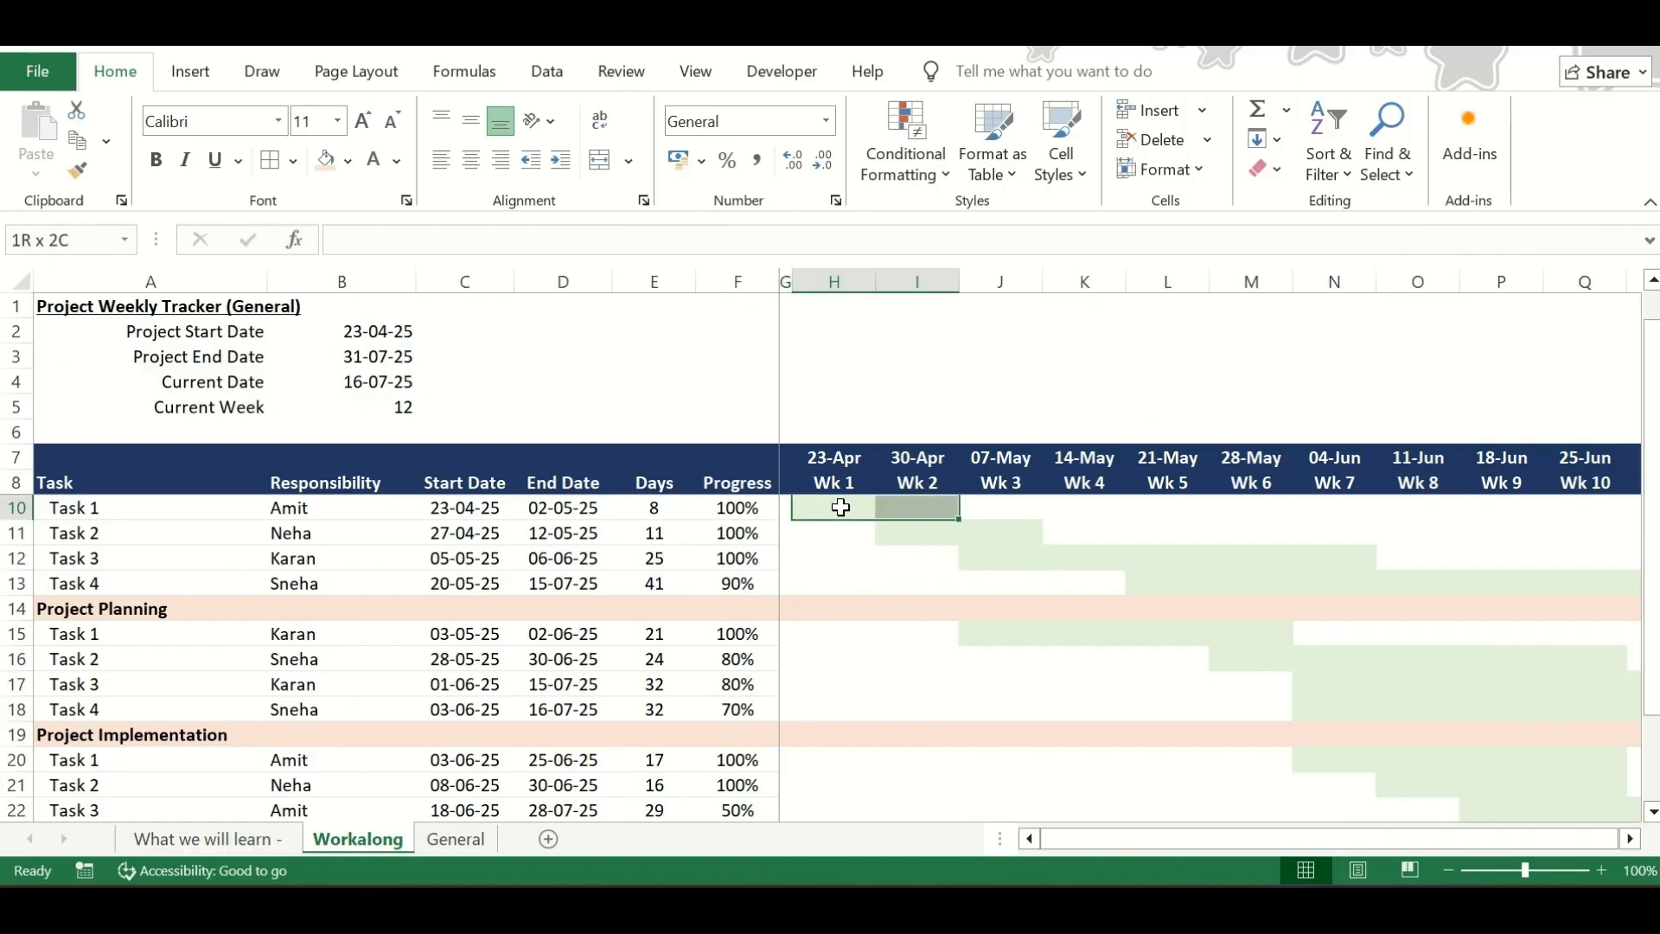
pyautogui.click(186, 499)
pyautogui.moveTo(905, 543); pyautogui.dragTo(1081, 531)
pyautogui.click(133, 541)
pyautogui.press('Down')
pyautogui.press('Right')
pyautogui.press('Right')
pyautogui.press('Right')
pyautogui.press('Right')
pyautogui.press('Right')
pyautogui.press('Right')
pyautogui.press('Right')
pyautogui.press('Right')
pyautogui.press('Right')
pyautogui.scroll(-1, 820, 687)
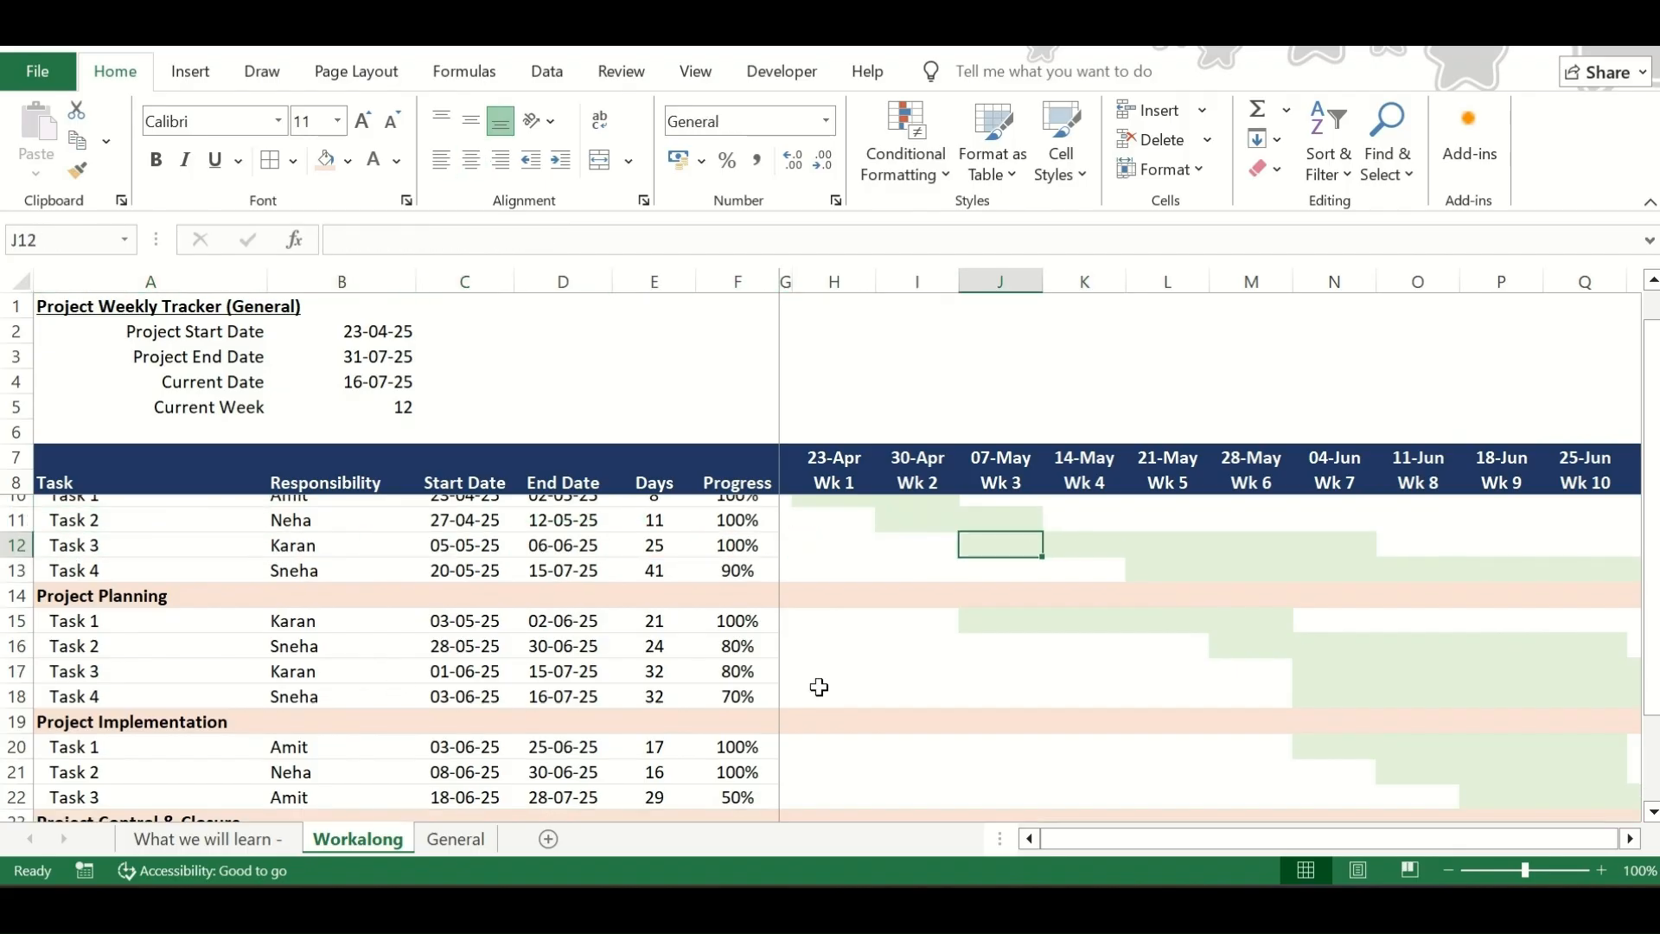
pyautogui.scroll(-2, 819, 687)
pyautogui.scroll(3, 819, 657)
# Add light grey outline and inside borders to the chart area H10:V25
pyautogui.moveTo(803, 534); pyautogui.dragTo(891, 534)
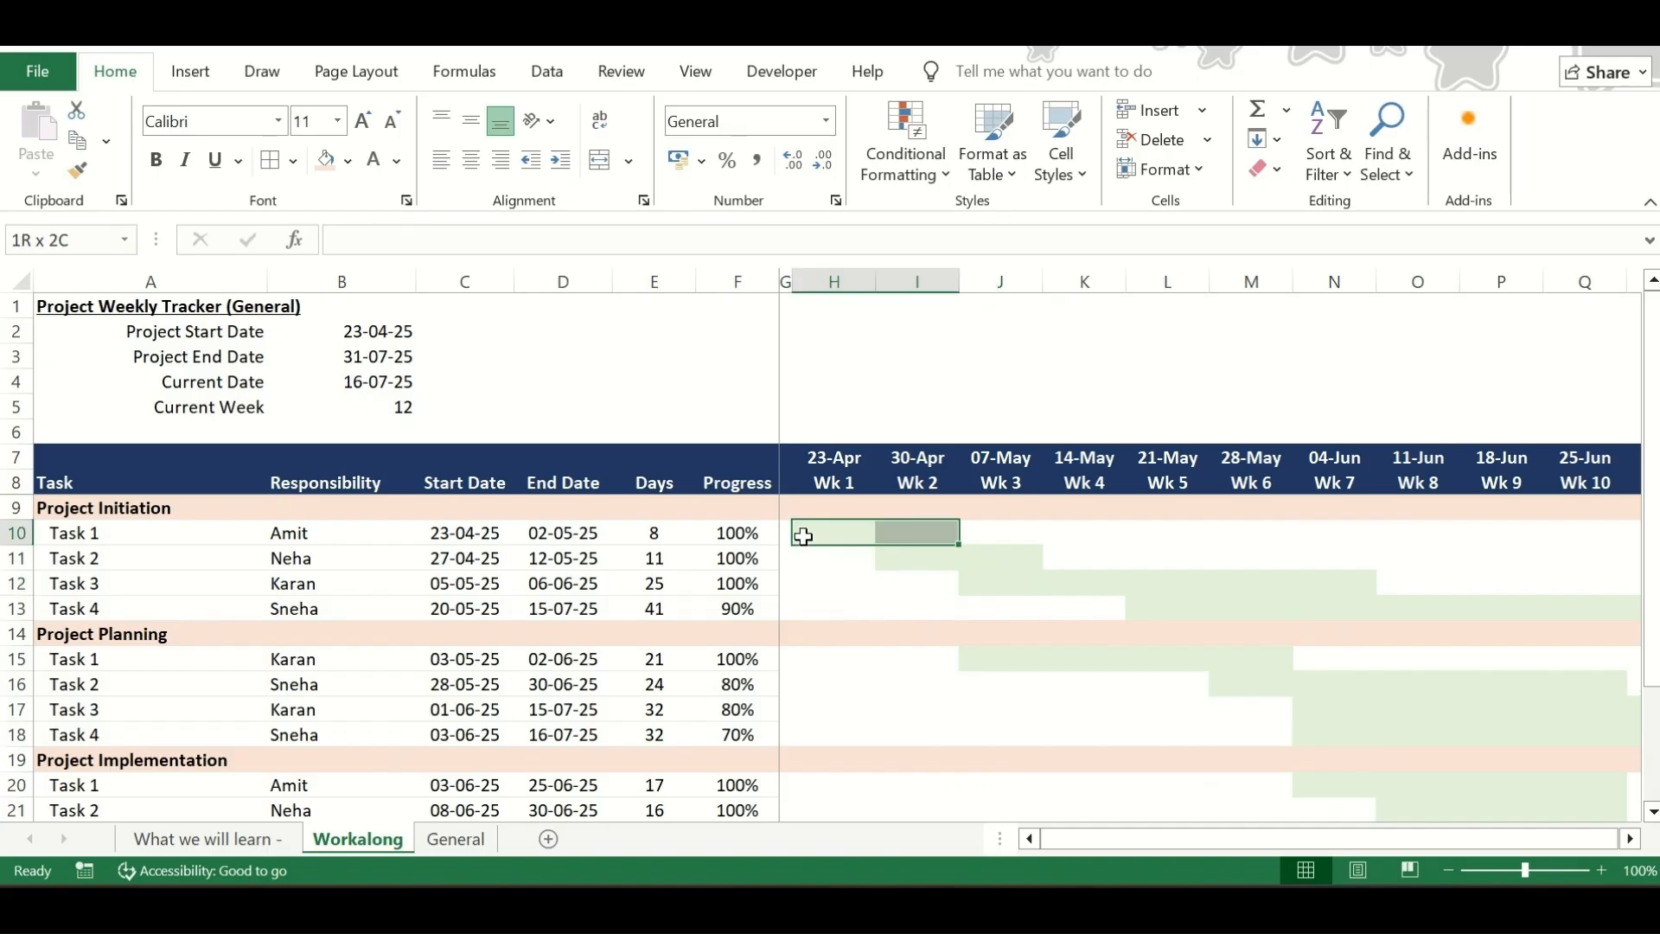
pyautogui.hotkey('shift', 'Right')
pyautogui.hotkey('shift', 'Right')
pyautogui.hotkey('shift', 'Down')
pyautogui.hotkey('shift', 'Down')
pyautogui.hotkey('shift', 'Down')
pyautogui.hotkey('shift', 'Down')
pyautogui.hotkey('shift', 'Down')
pyautogui.hotkey('shift', 'Down')
pyautogui.hotkey('shift', 'Down')
pyautogui.hotkey('shift', 'Down')
pyautogui.hotkey('shift', 'Down')
pyautogui.hotkey('shift', 'Down')
pyautogui.hotkey('shift', 'Down')
pyautogui.hotkey('shift', 'Down')
pyautogui.hotkey('shift', 'Down')
pyautogui.hotkey('shift', 'Down')
pyautogui.hotkey('shift', 'Down')
pyautogui.hotkey('shift', 'Right')
pyautogui.hotkey('shift', 'Right')
pyautogui.hotkey('shift', 'Right')
pyautogui.hotkey('shift', 'Right')
pyautogui.hotkey('shift', 'Right')
pyautogui.hotkey('shift', 'Right')
pyautogui.hotkey('shift', 'Right')
pyautogui.hotkey('shift', 'Right')
pyautogui.hotkey('shift', 'Right')
pyautogui.hotkey('shift', 'Right')
pyautogui.hotkey('shift', 'Right')
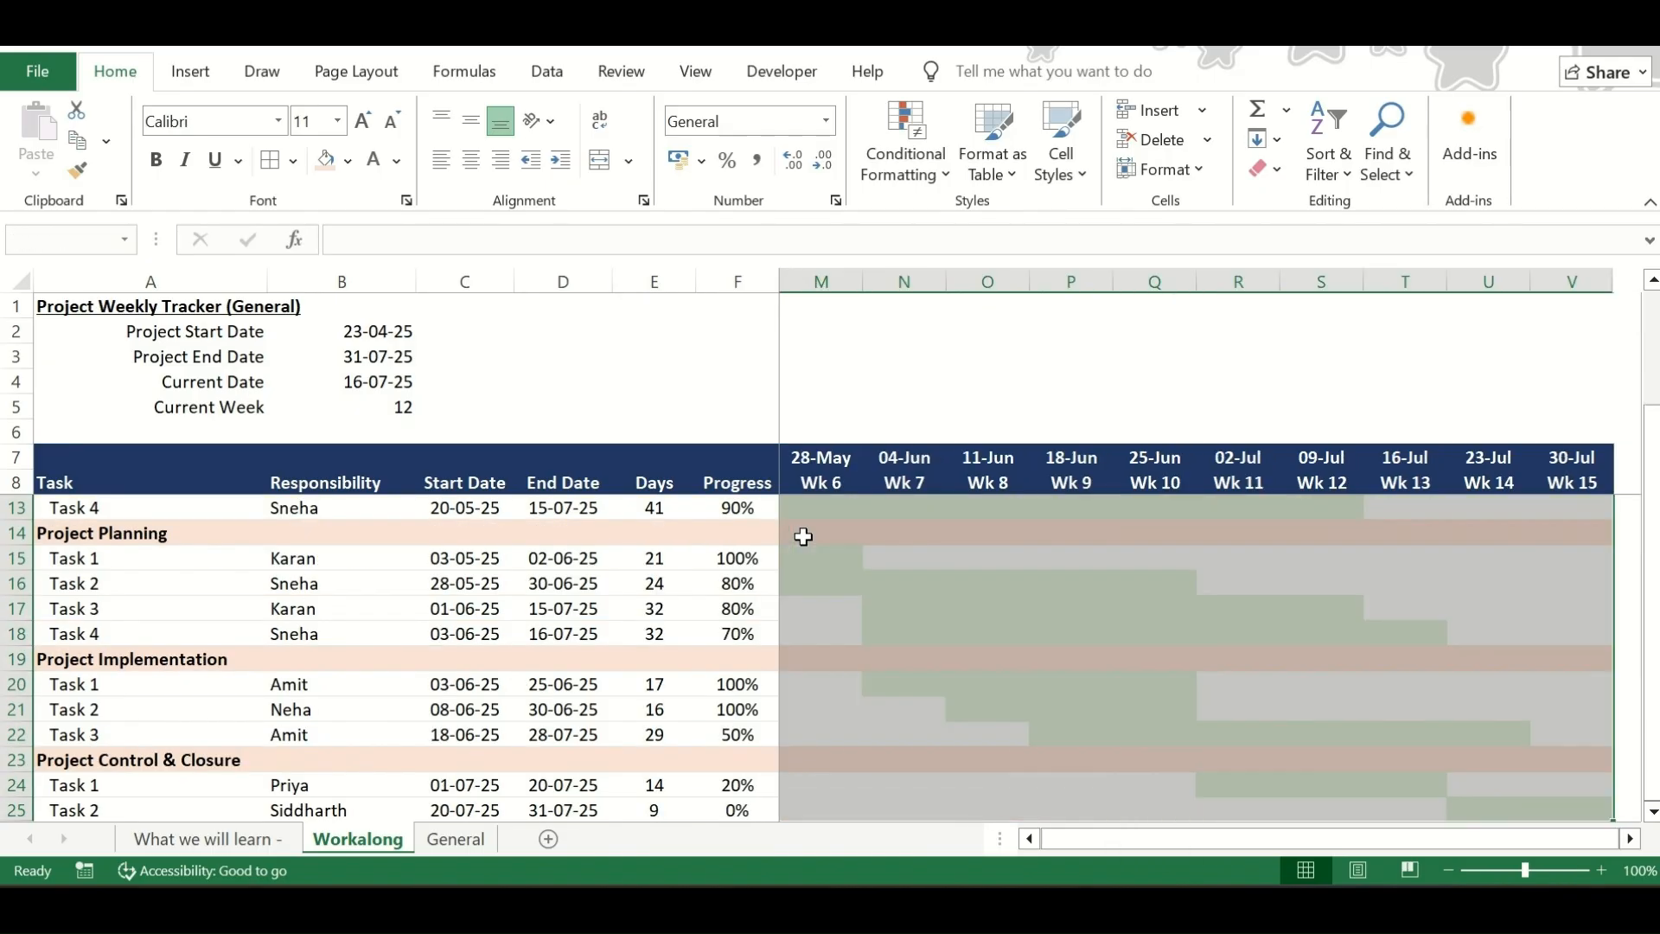
pyautogui.click(293, 161)
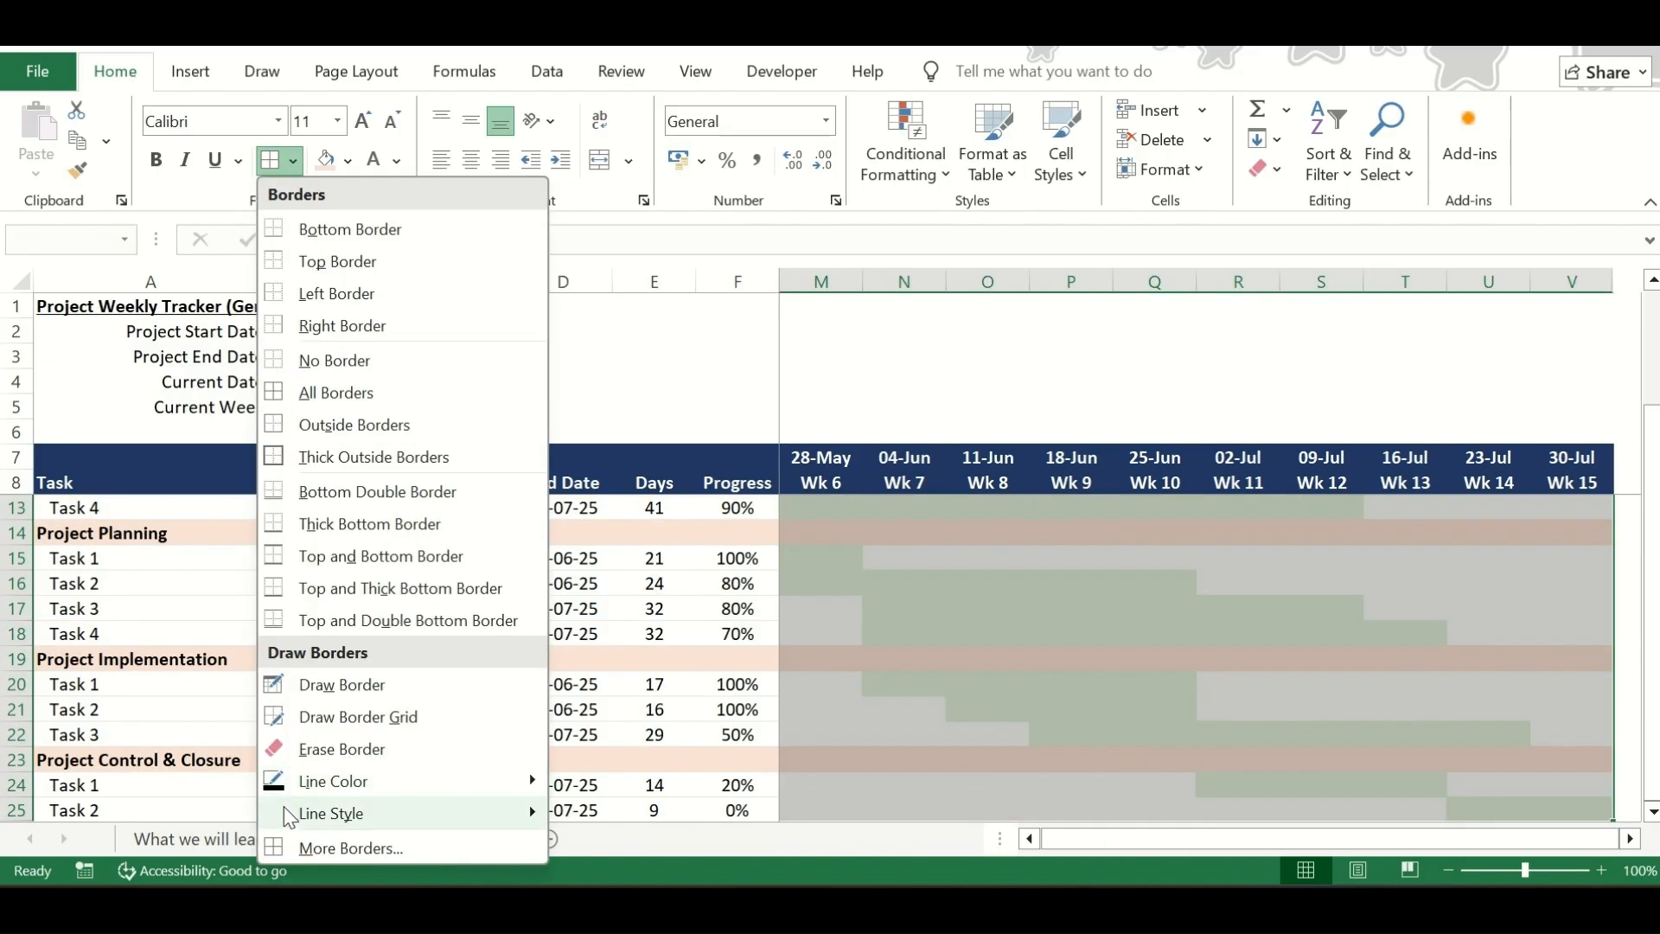
pyautogui.click(298, 848)
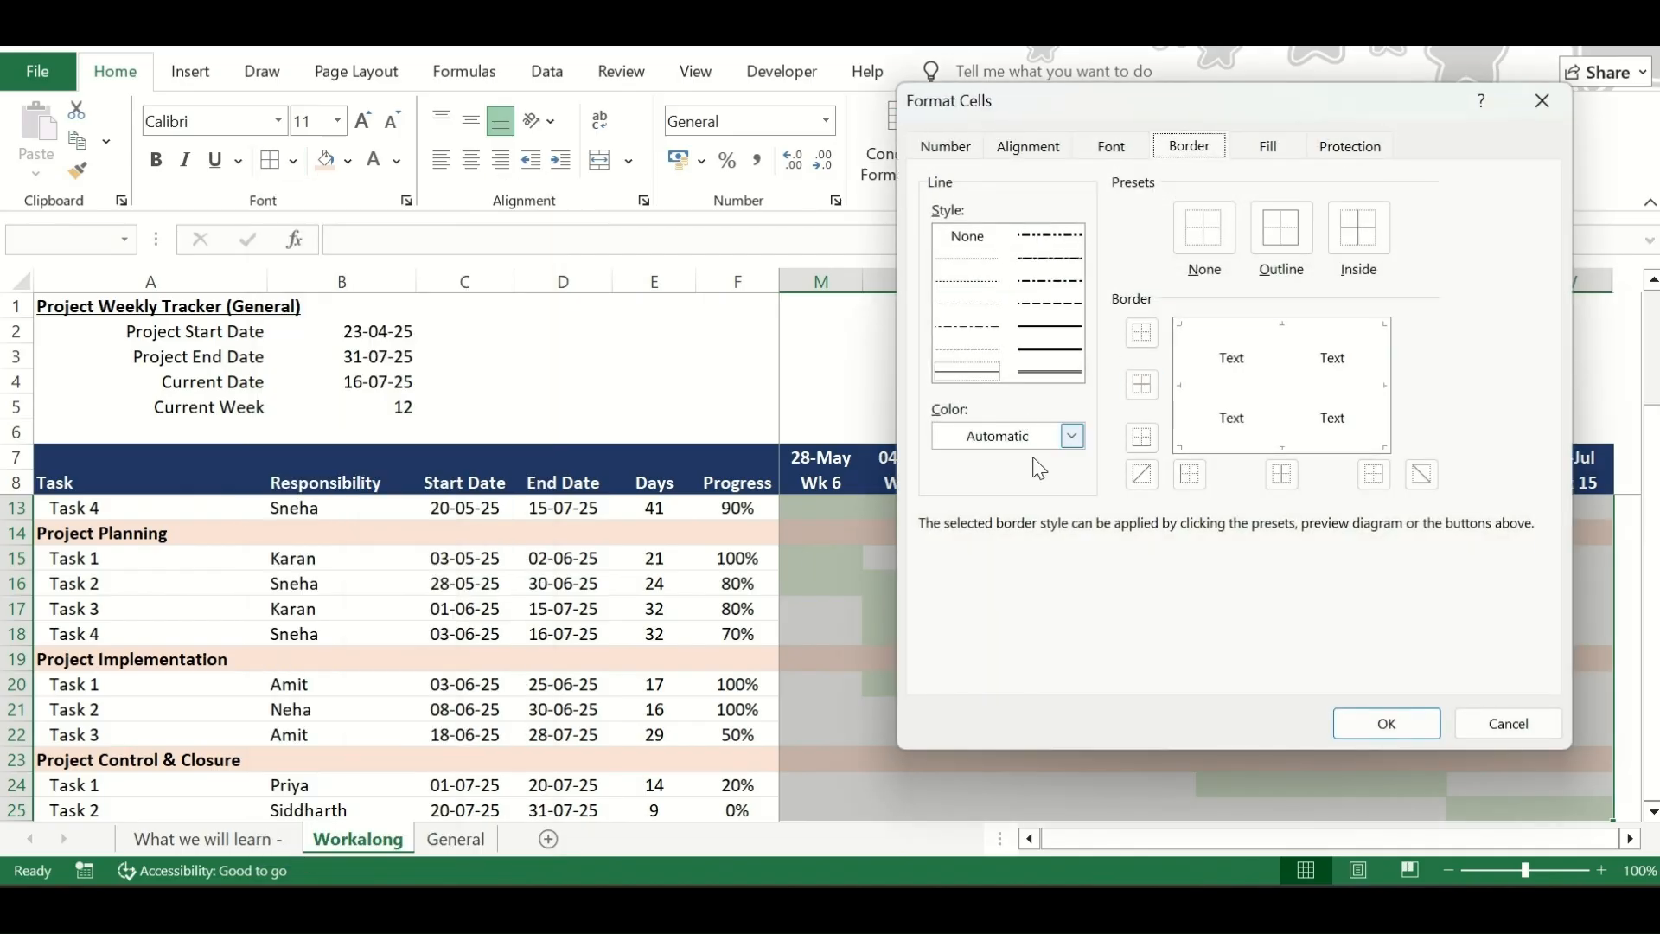
pyautogui.click(1038, 435)
pyautogui.click(1017, 534)
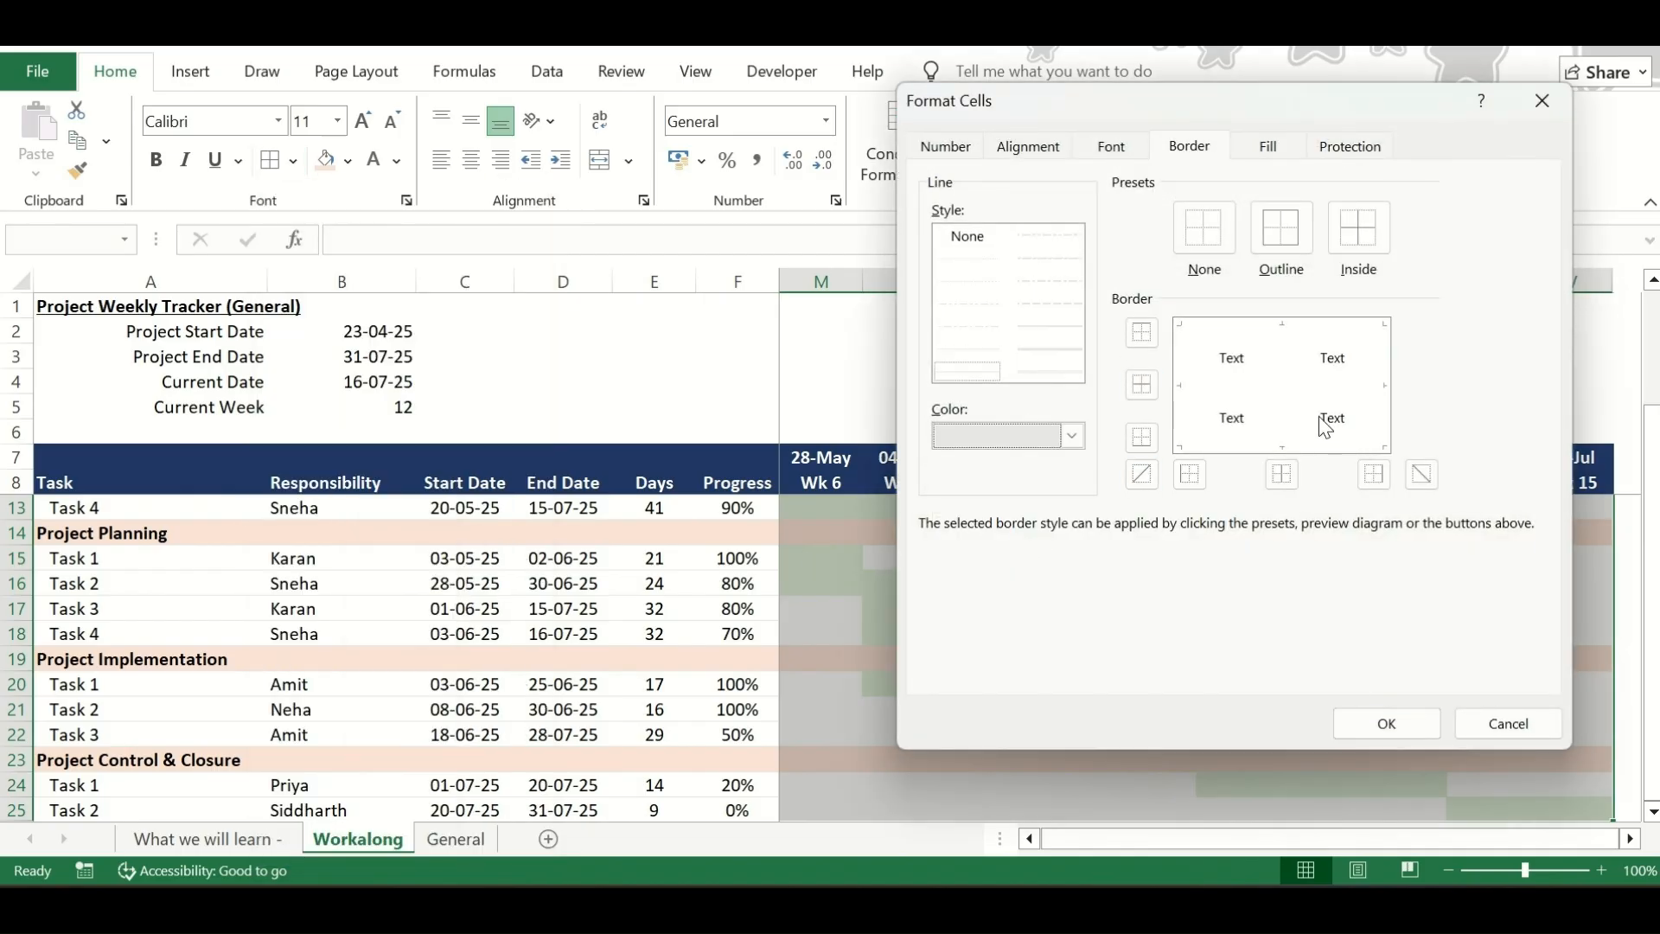
pyautogui.click(1279, 230)
pyautogui.click(1349, 232)
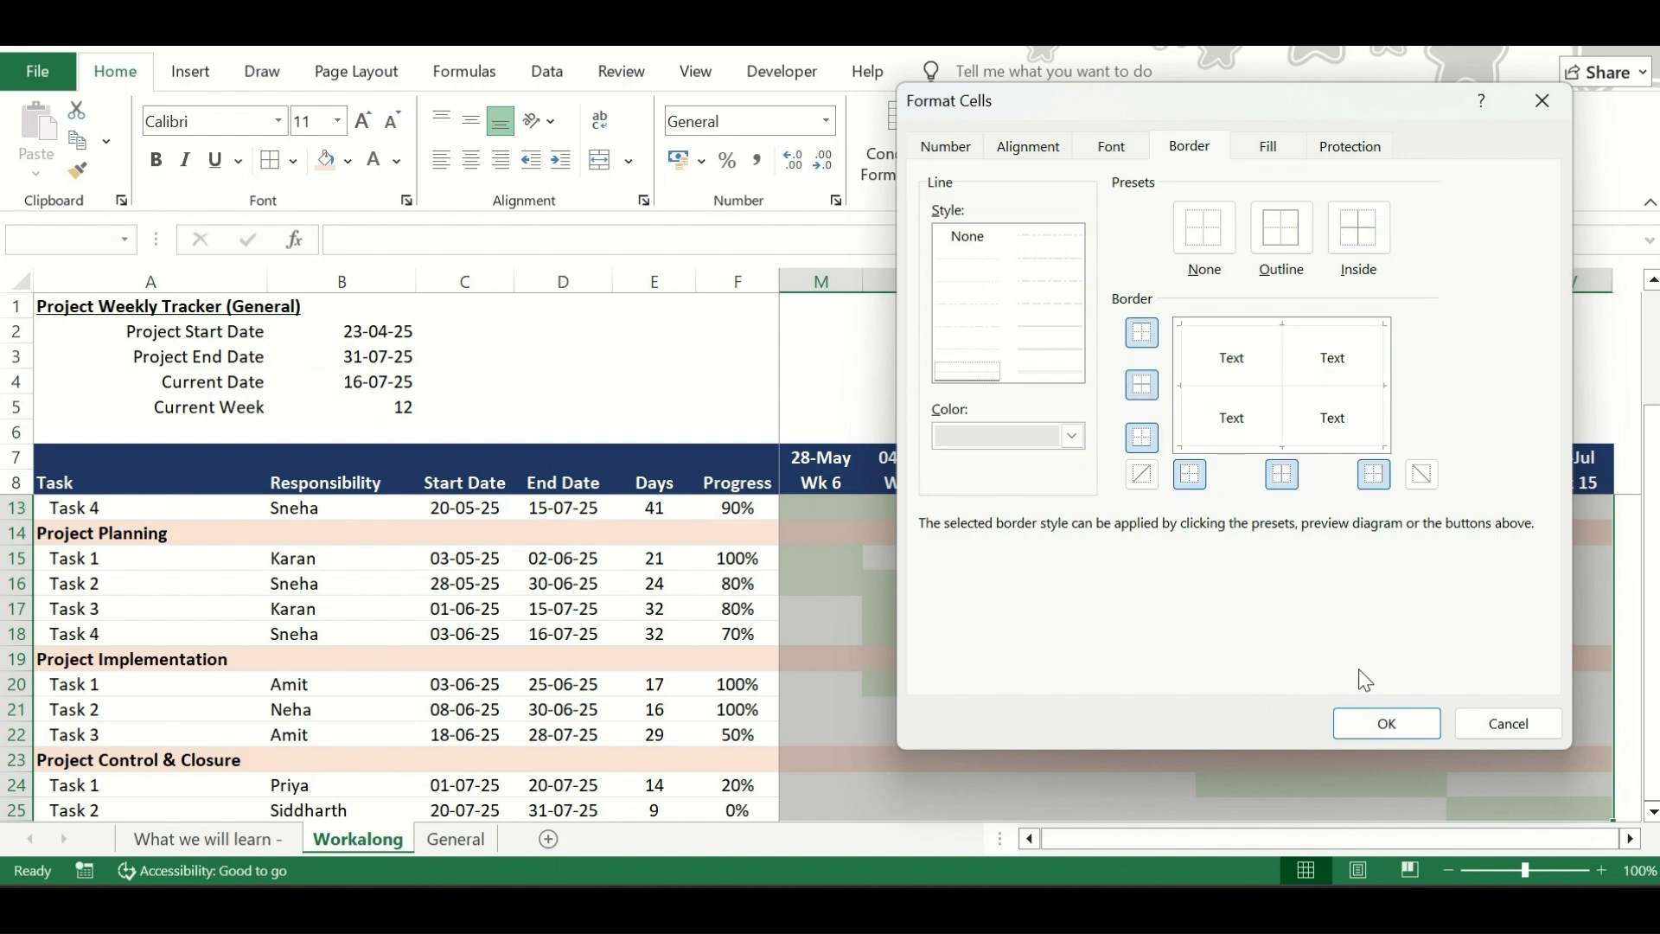
pyautogui.click(1399, 733)
# Review the light grey grid borders across the weeks of the chart area
pyautogui.hscroll(-5, 971, 701)
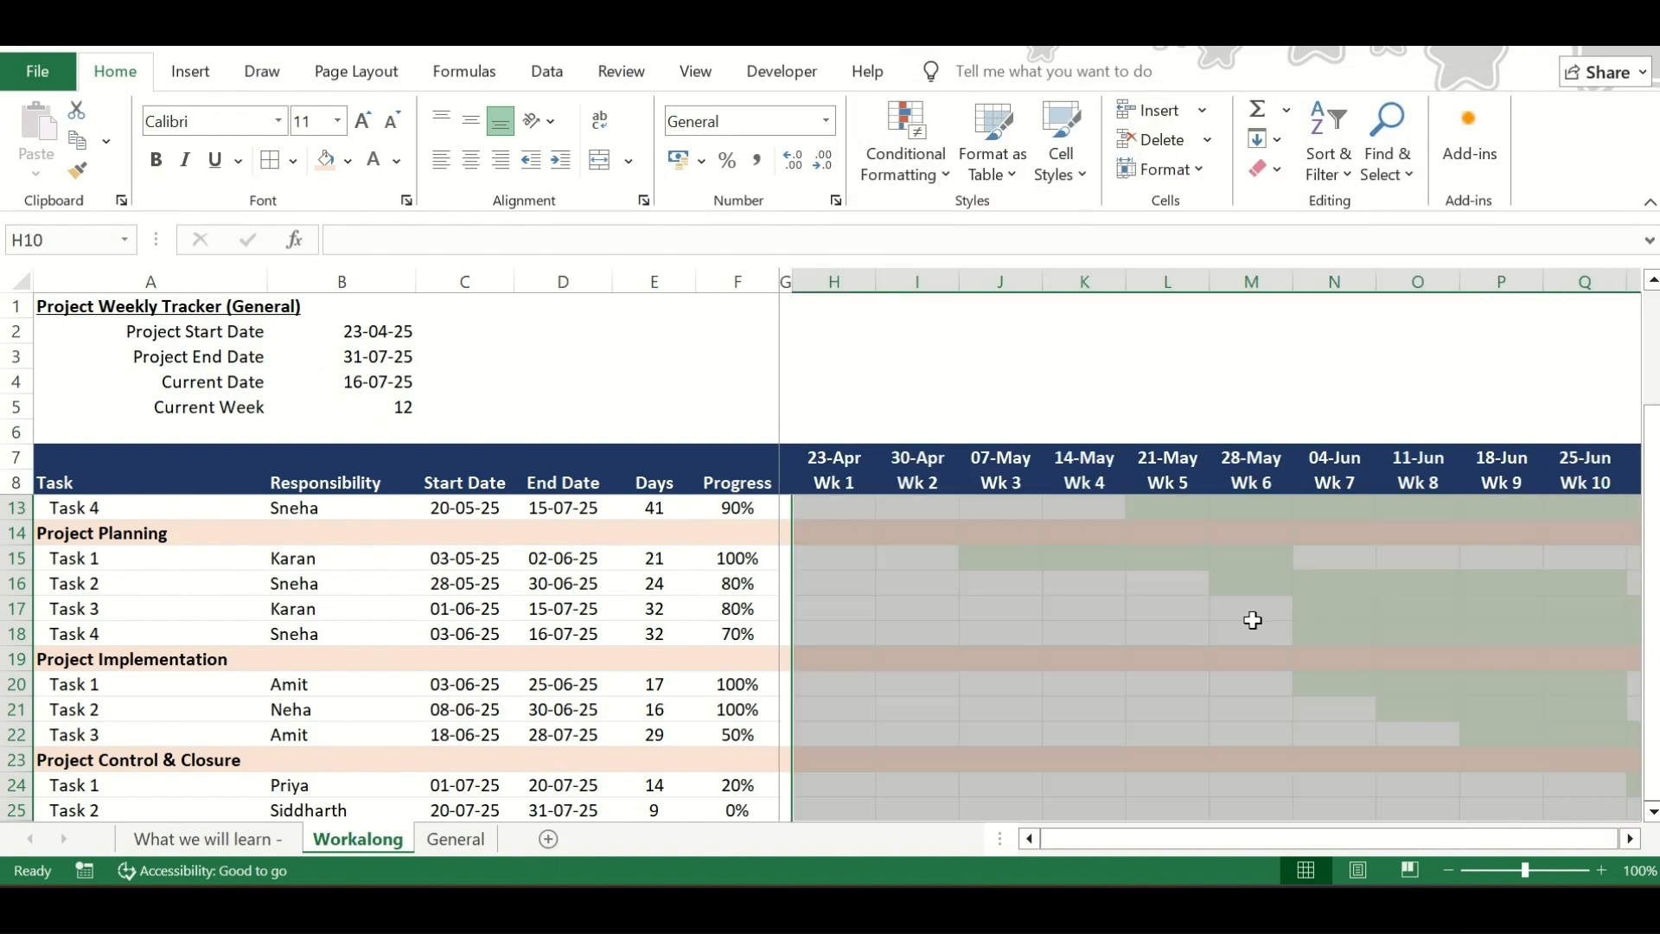
pyautogui.hscroll(3, 971, 701)
pyautogui.scroll(1, 1323, 621)
pyautogui.scroll(1, 1323, 620)
pyautogui.click(997, 567)
pyautogui.click(804, 530)
pyautogui.press('Left')
pyautogui.press('Right')
pyautogui.press('Right')
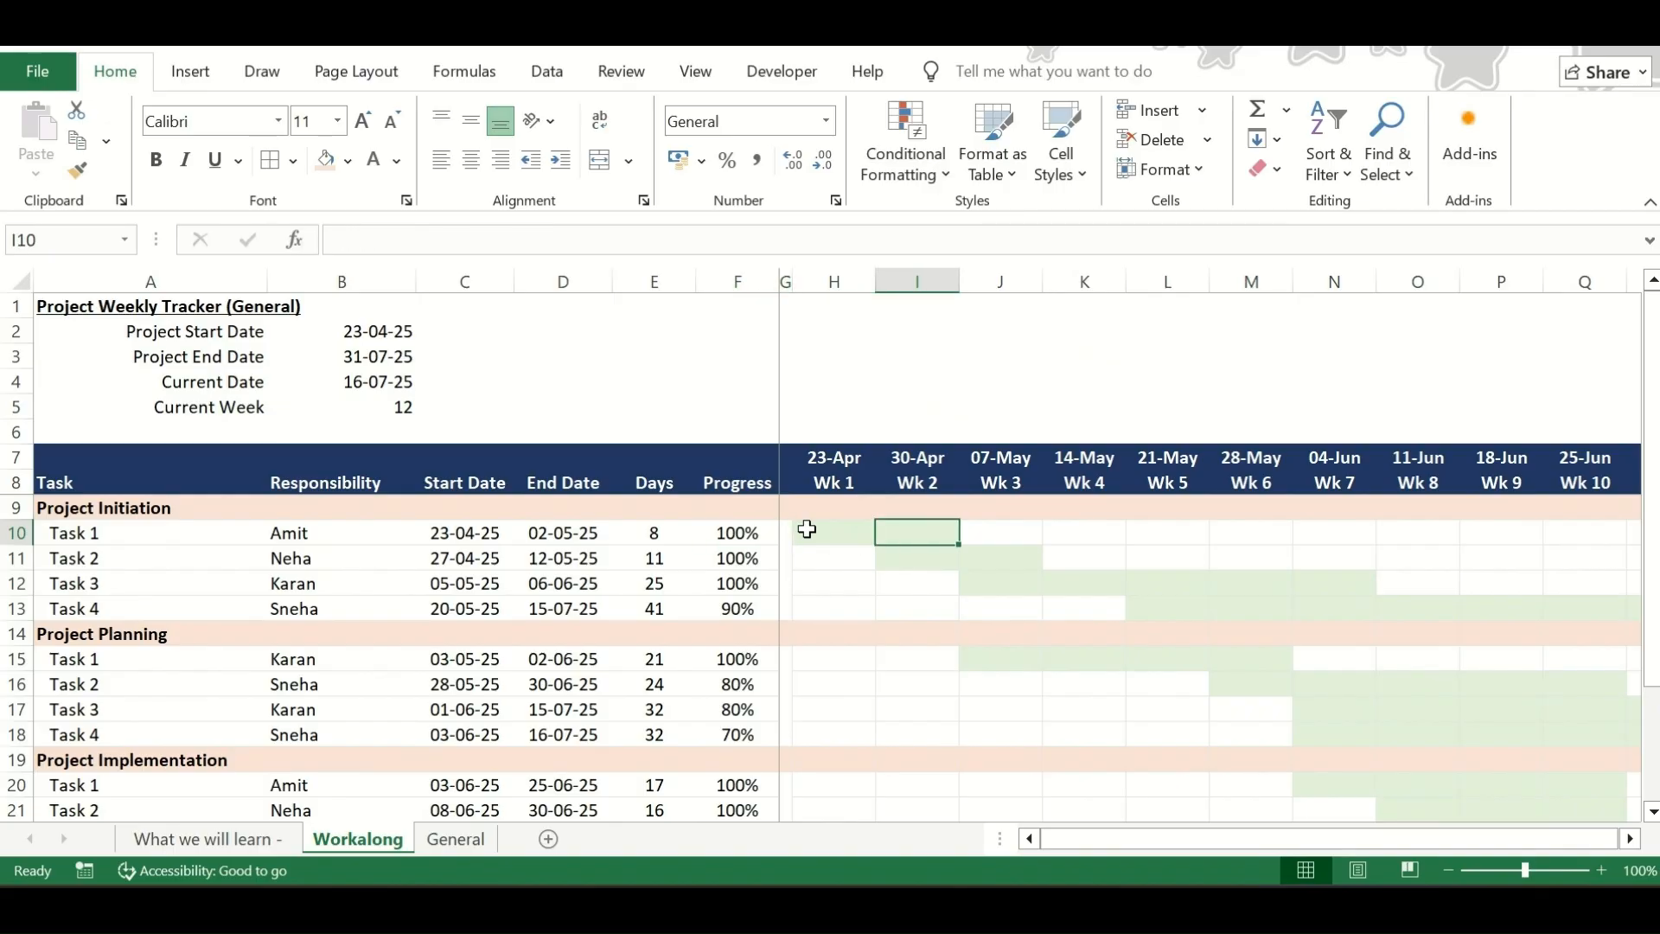
# Examine the narrow spacer column G and the first chart column H beside it
pyautogui.click(784, 279)
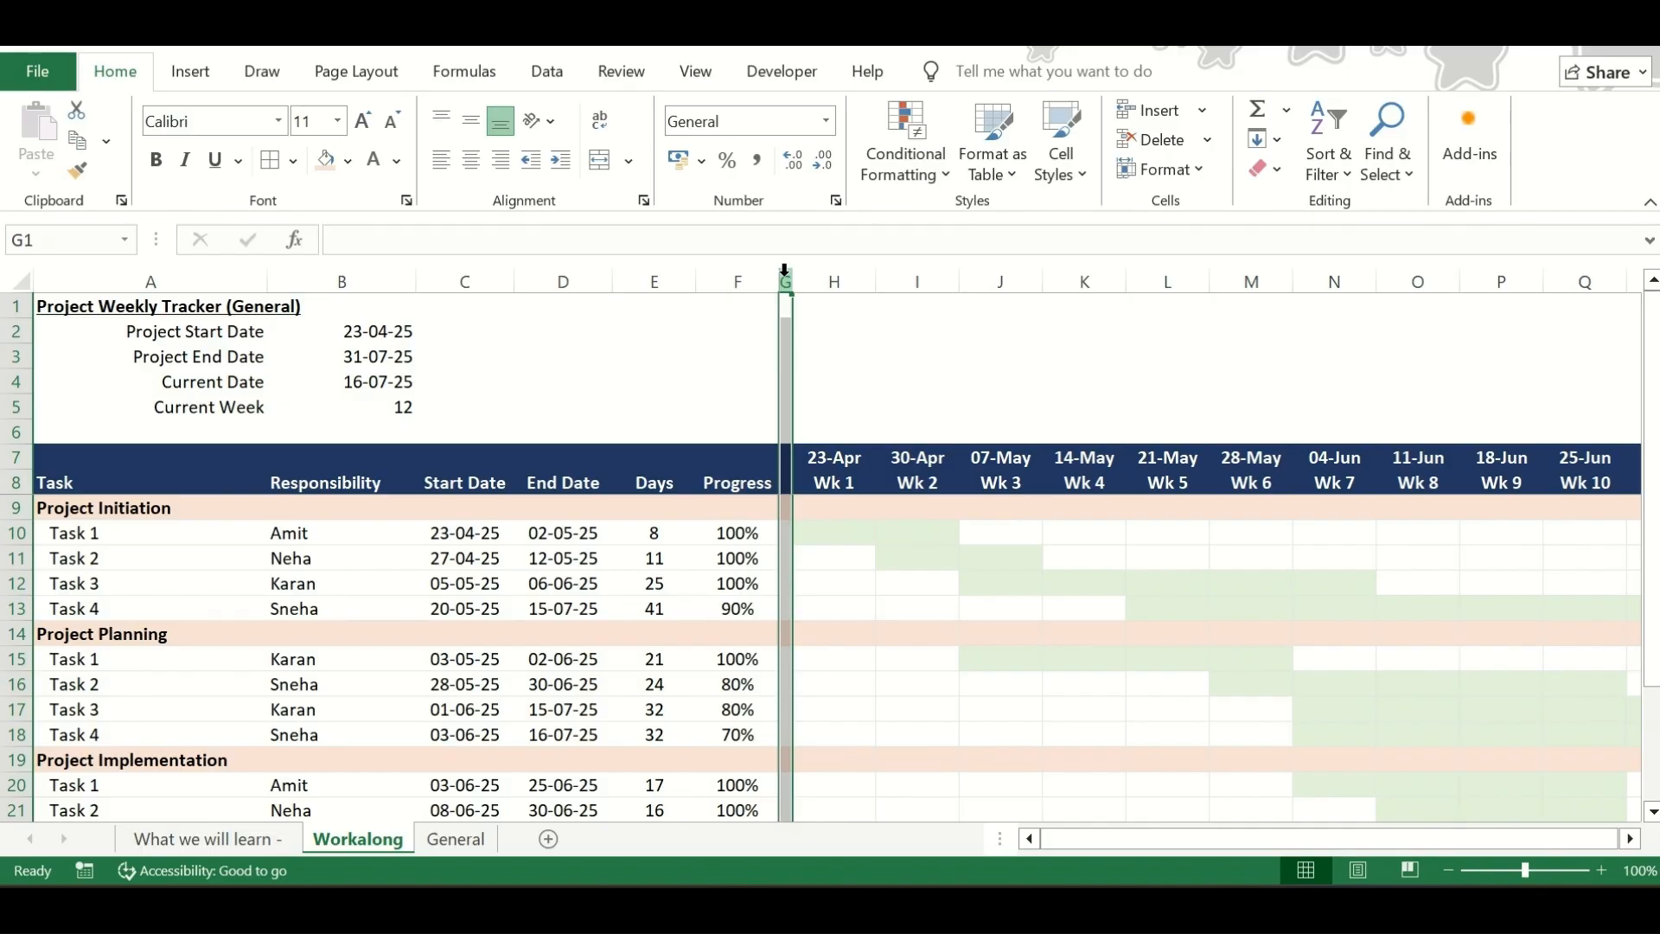
pyautogui.click(813, 529)
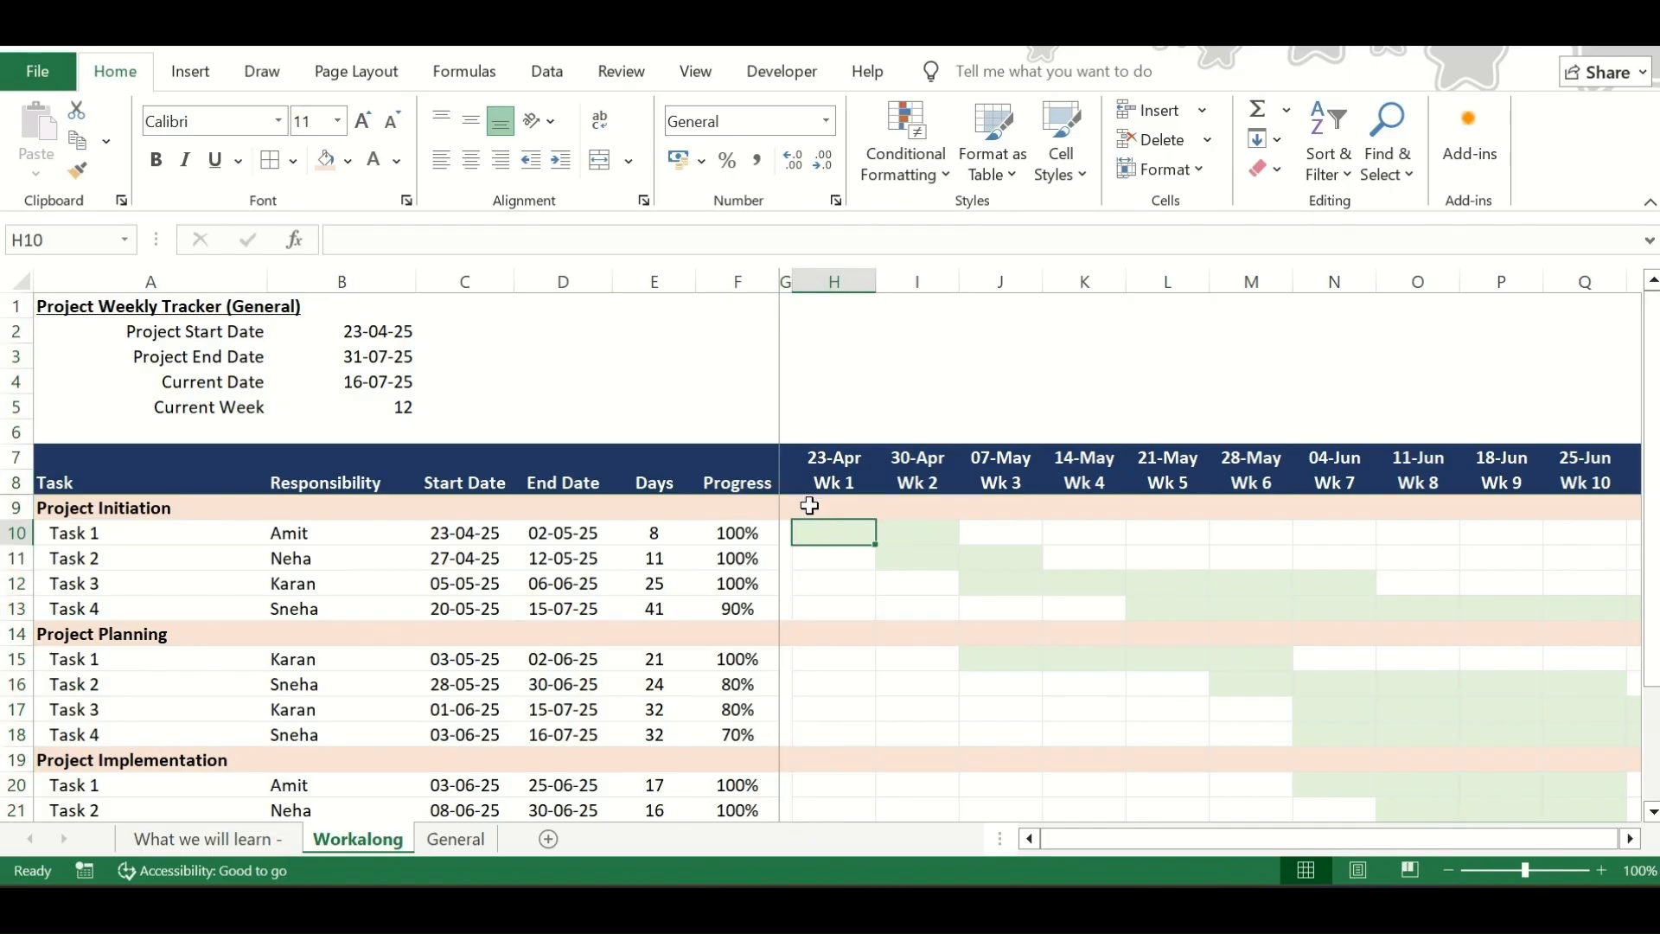
pyautogui.click(787, 277)
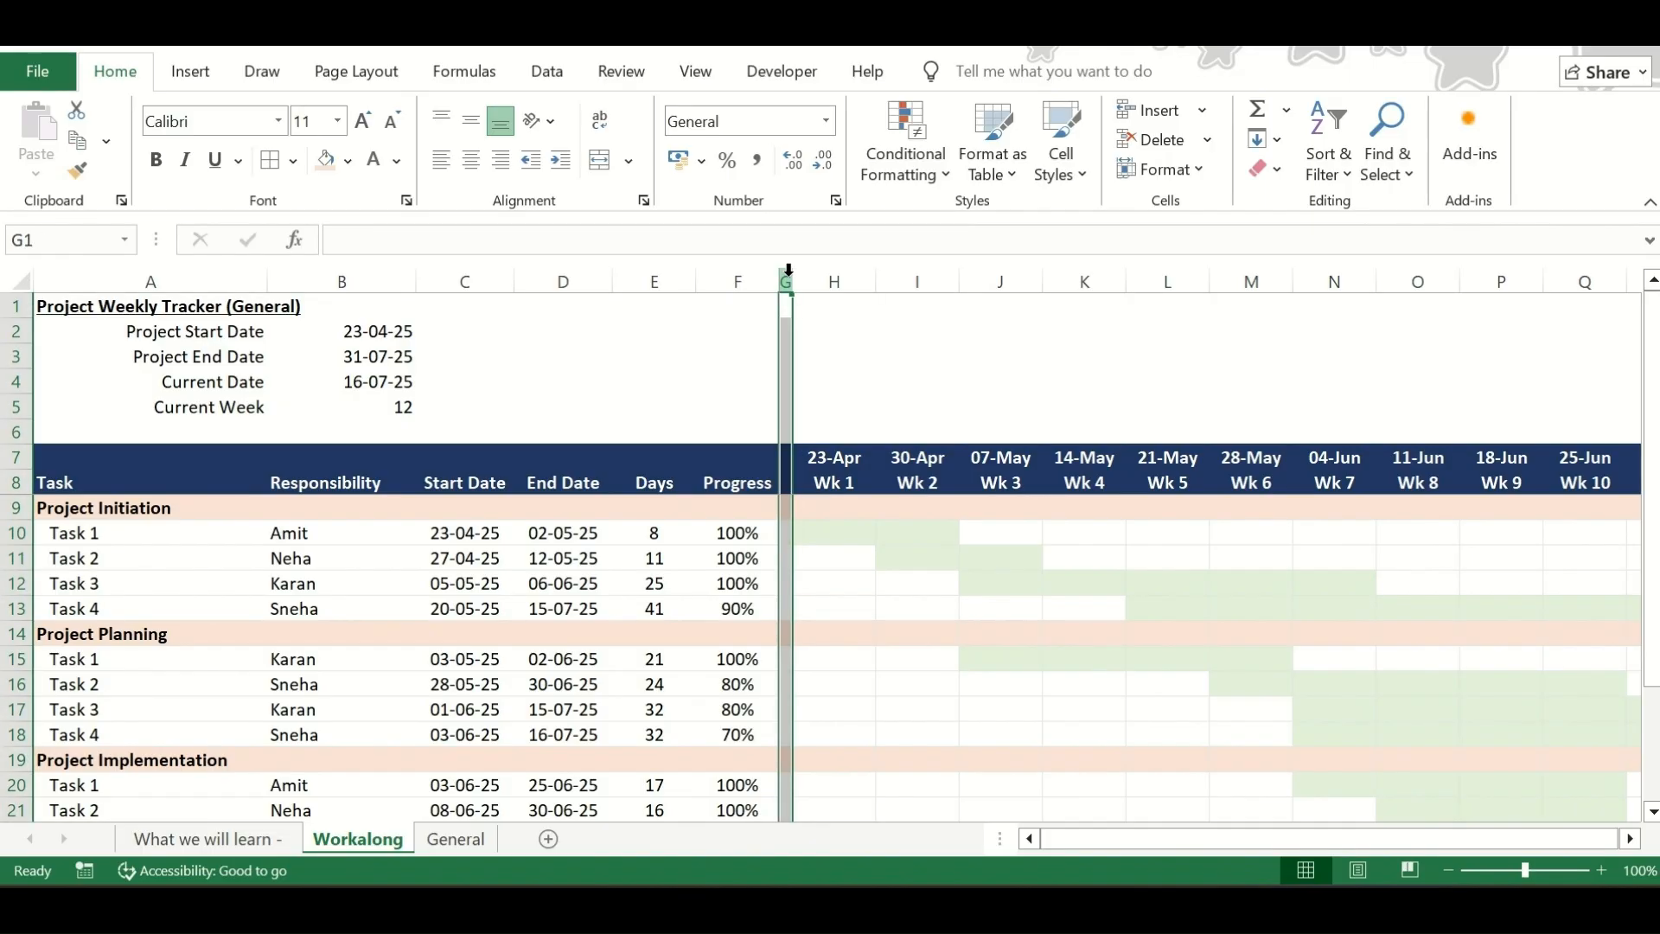
pyautogui.click(832, 513)
pyautogui.press('Down')
pyautogui.press('Left')
pyautogui.press('Up')
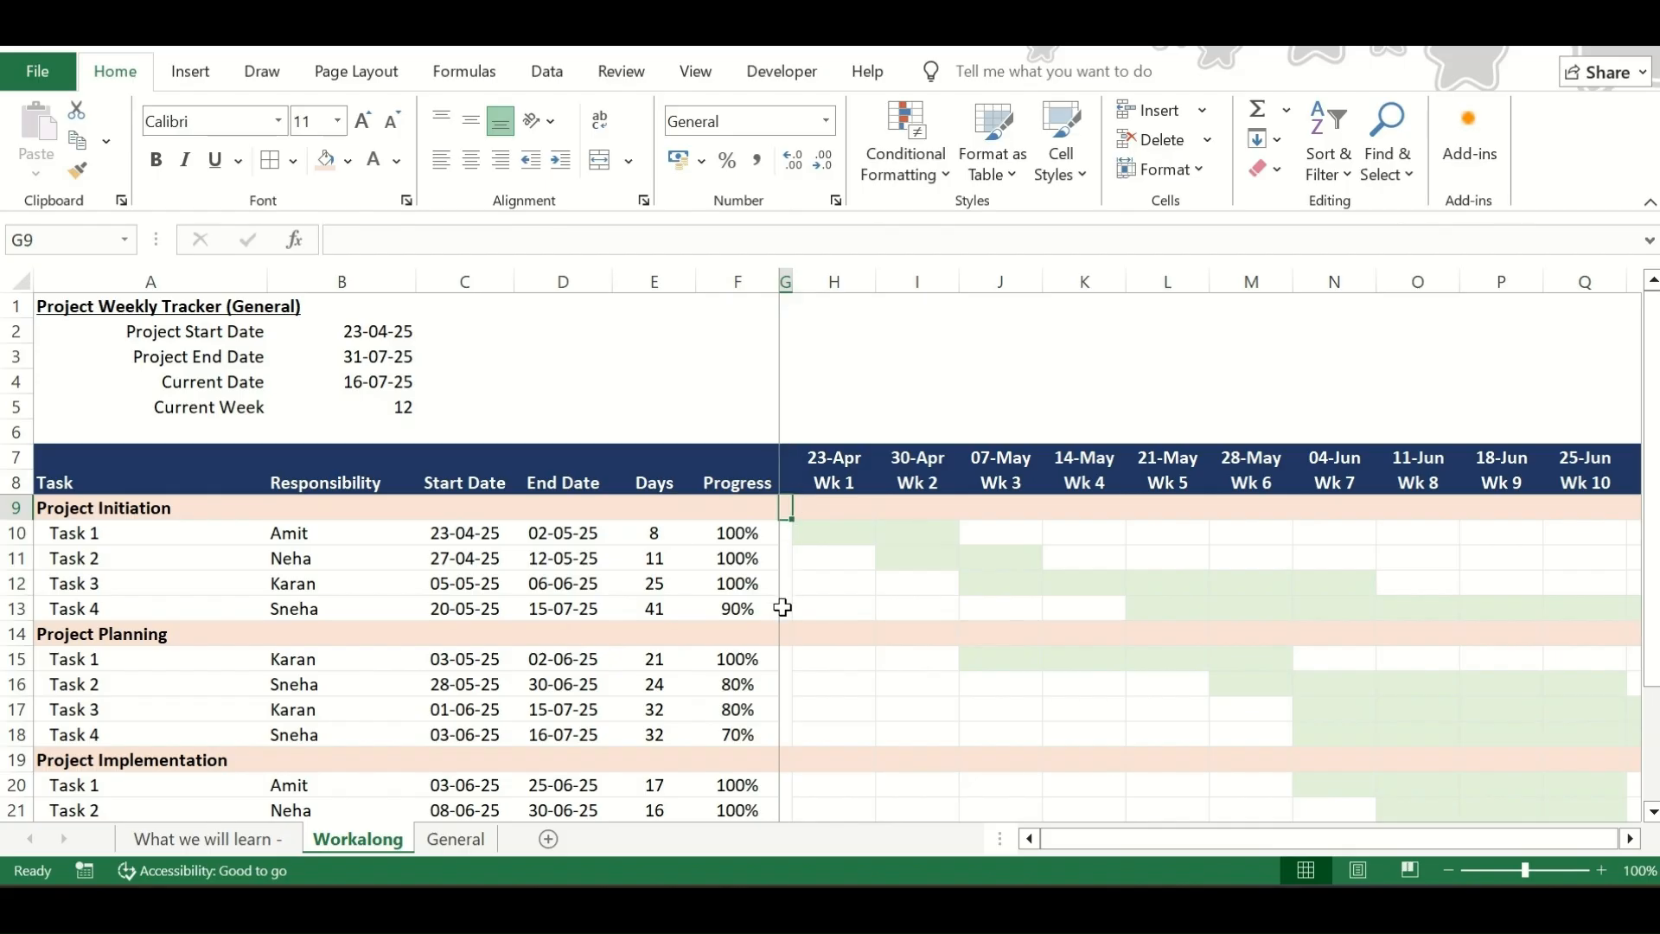
pyautogui.click(838, 534)
pyautogui.press('Down')
pyautogui.press('Down')
pyautogui.press('Down')
pyautogui.press('Down')
pyautogui.press('Down')
pyautogui.press('Down')
pyautogui.press('Down')
pyautogui.press('Down')
pyautogui.press('Down')
pyautogui.press('Down')
pyautogui.press('Down')
pyautogui.press('Down')
pyautogui.press('Down')
pyautogui.press('Down')
pyautogui.press('Down')
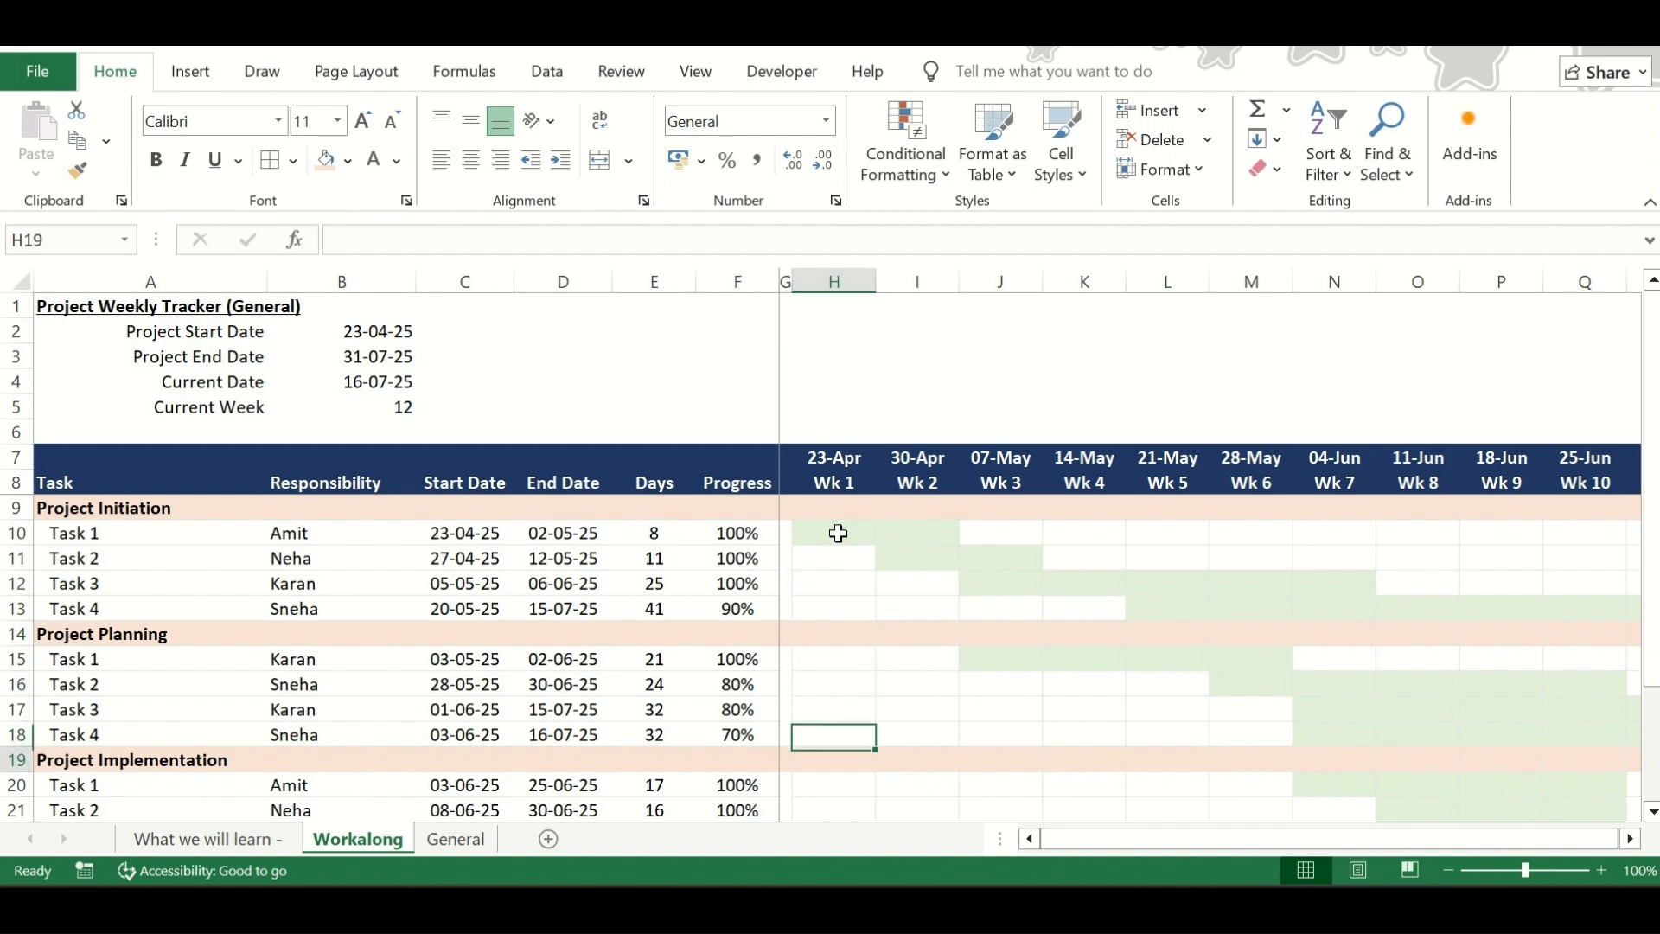
# Apply orange solid-fill data bars to the percentages in the Progress column, starting from F10
pyautogui.moveTo(740, 510); pyautogui.dragTo(739, 817)
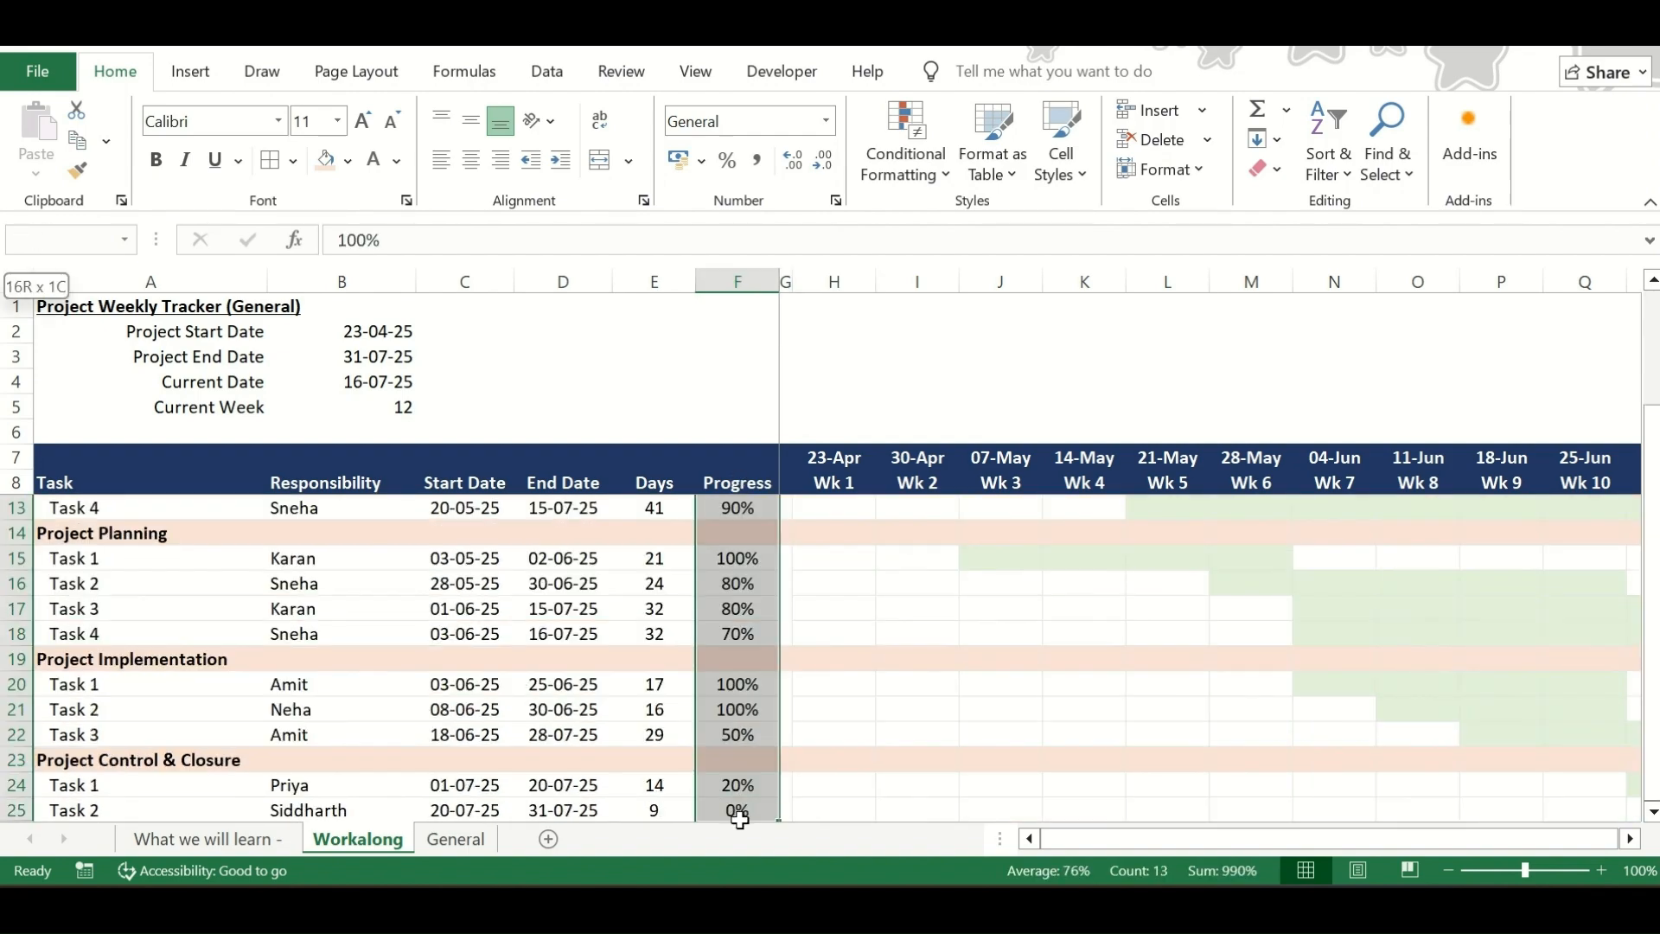
pyautogui.scroll(2, 770, 573)
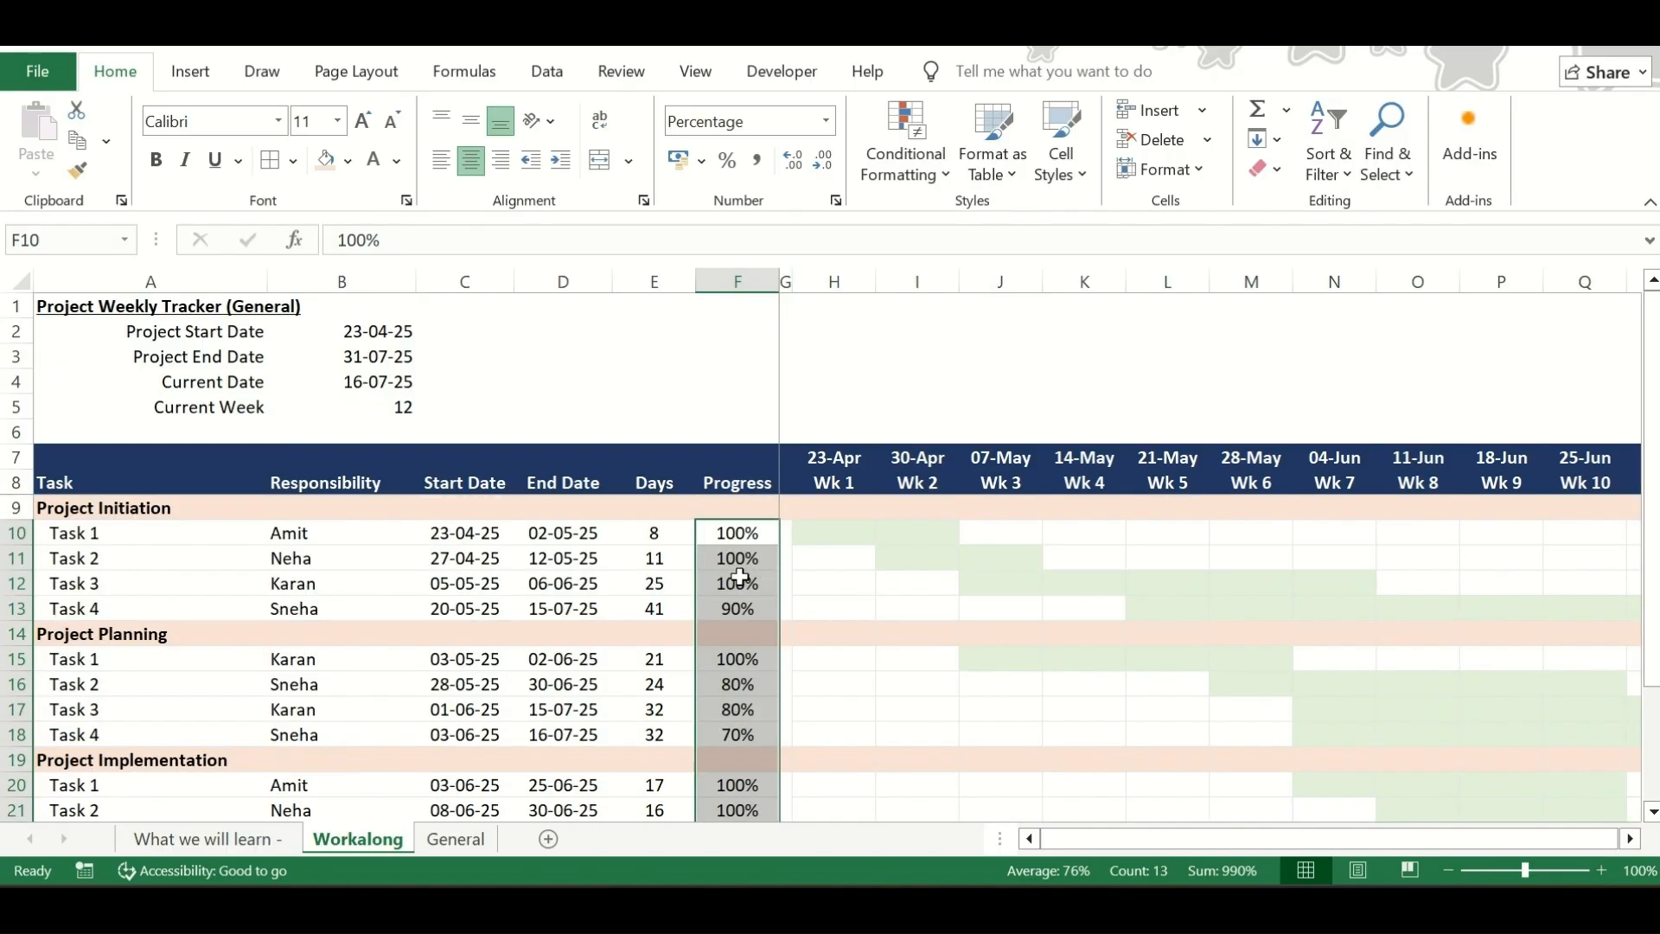
pyautogui.press('Down')
pyautogui.press('Up')
pyautogui.press('Down')
pyautogui.press('Down')
pyautogui.moveTo(739, 521); pyautogui.dragTo(740, 817)
pyautogui.scroll(2, 737, 695)
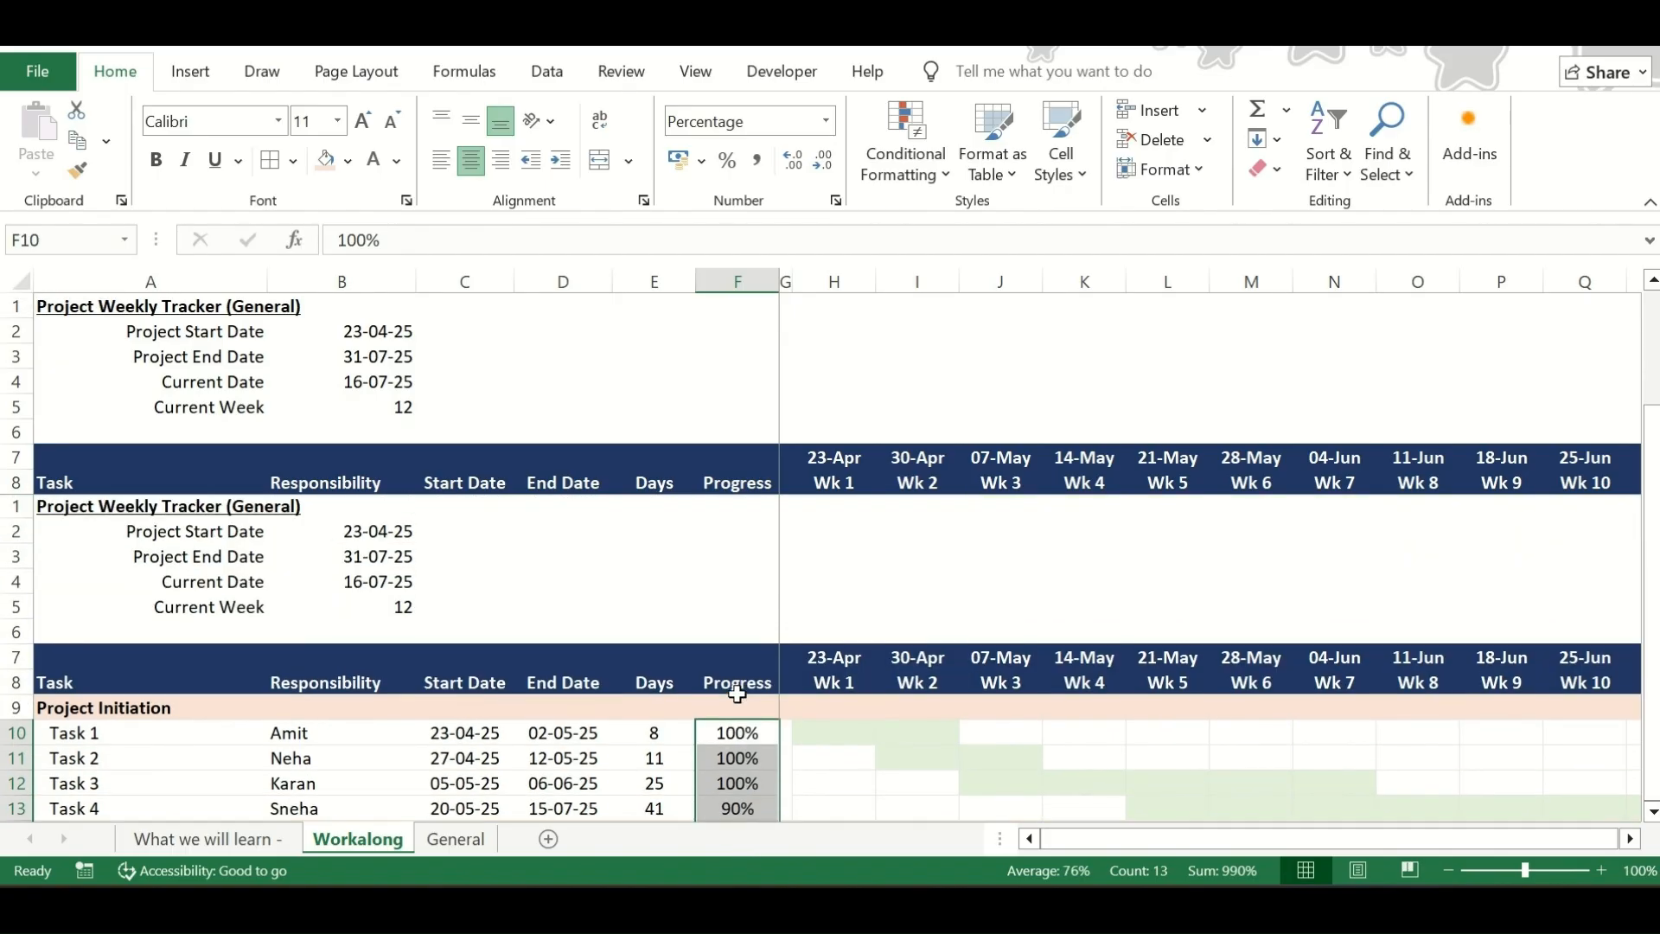
pyautogui.click(916, 177)
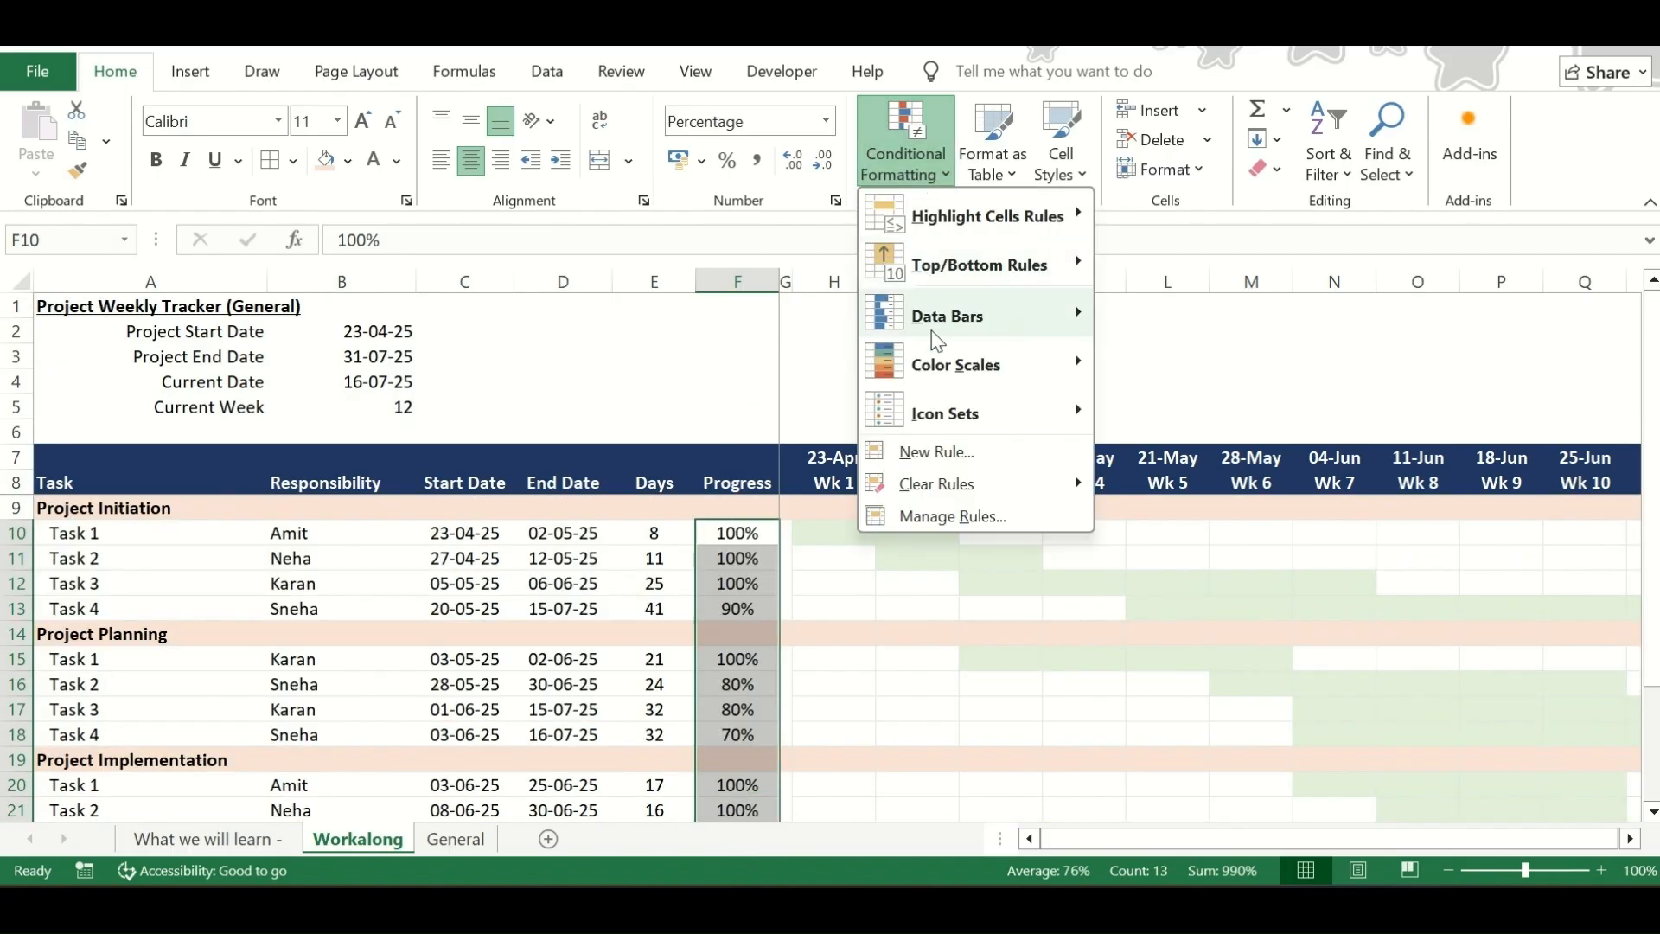
pyautogui.moveTo(947, 326)
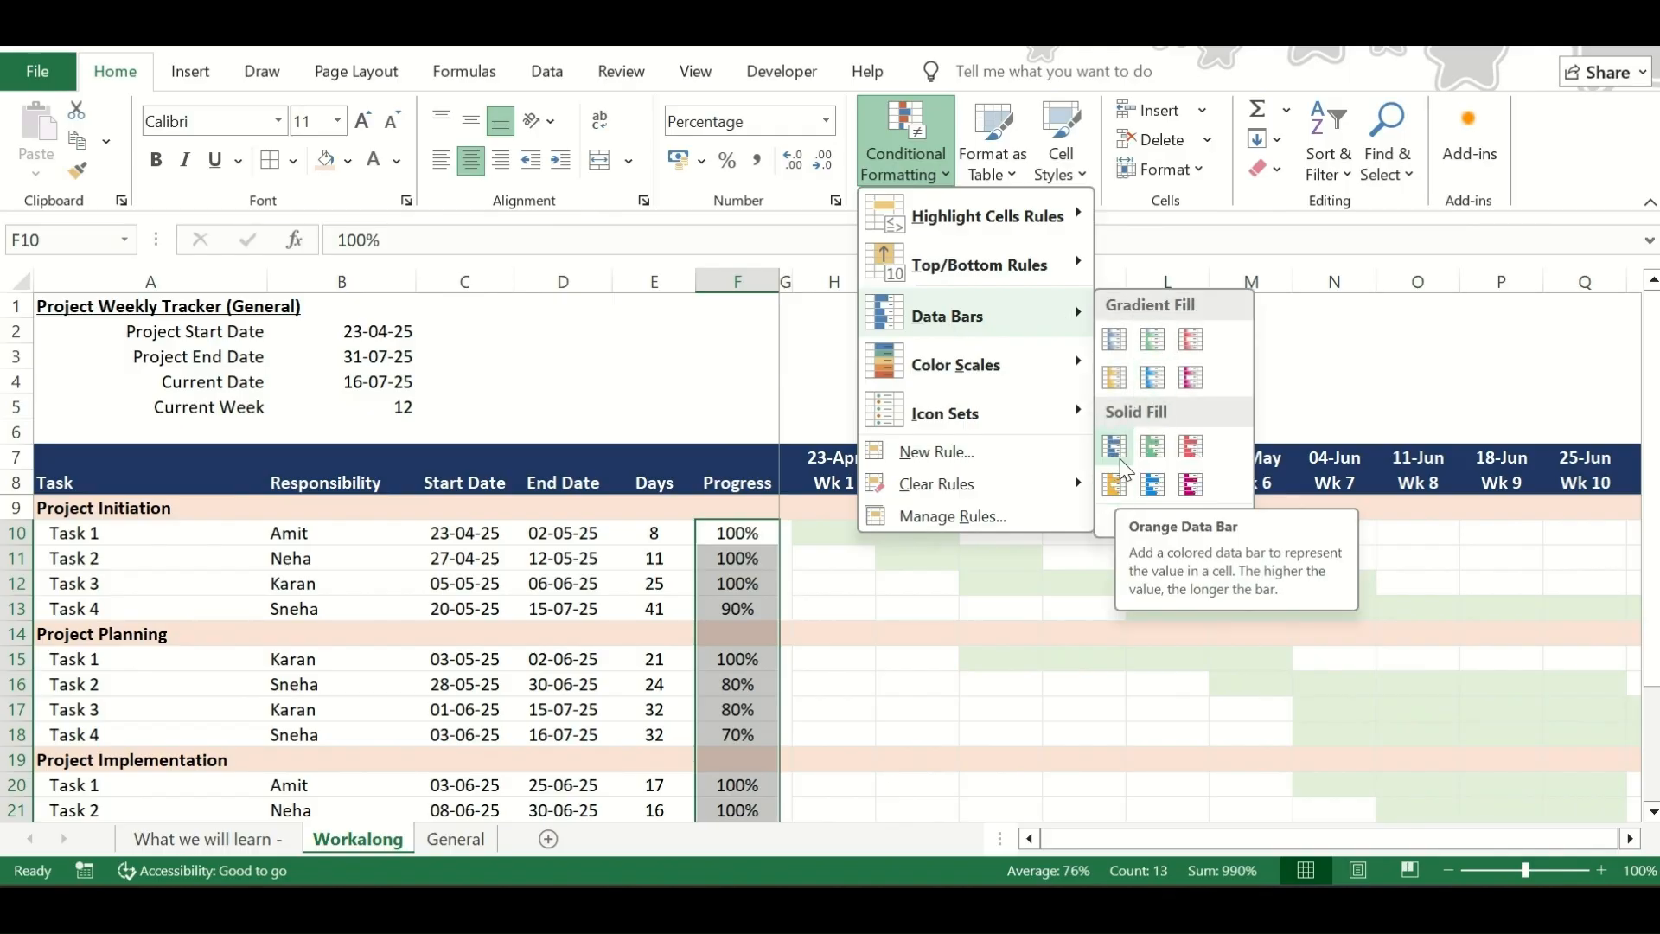
pyautogui.click(1115, 488)
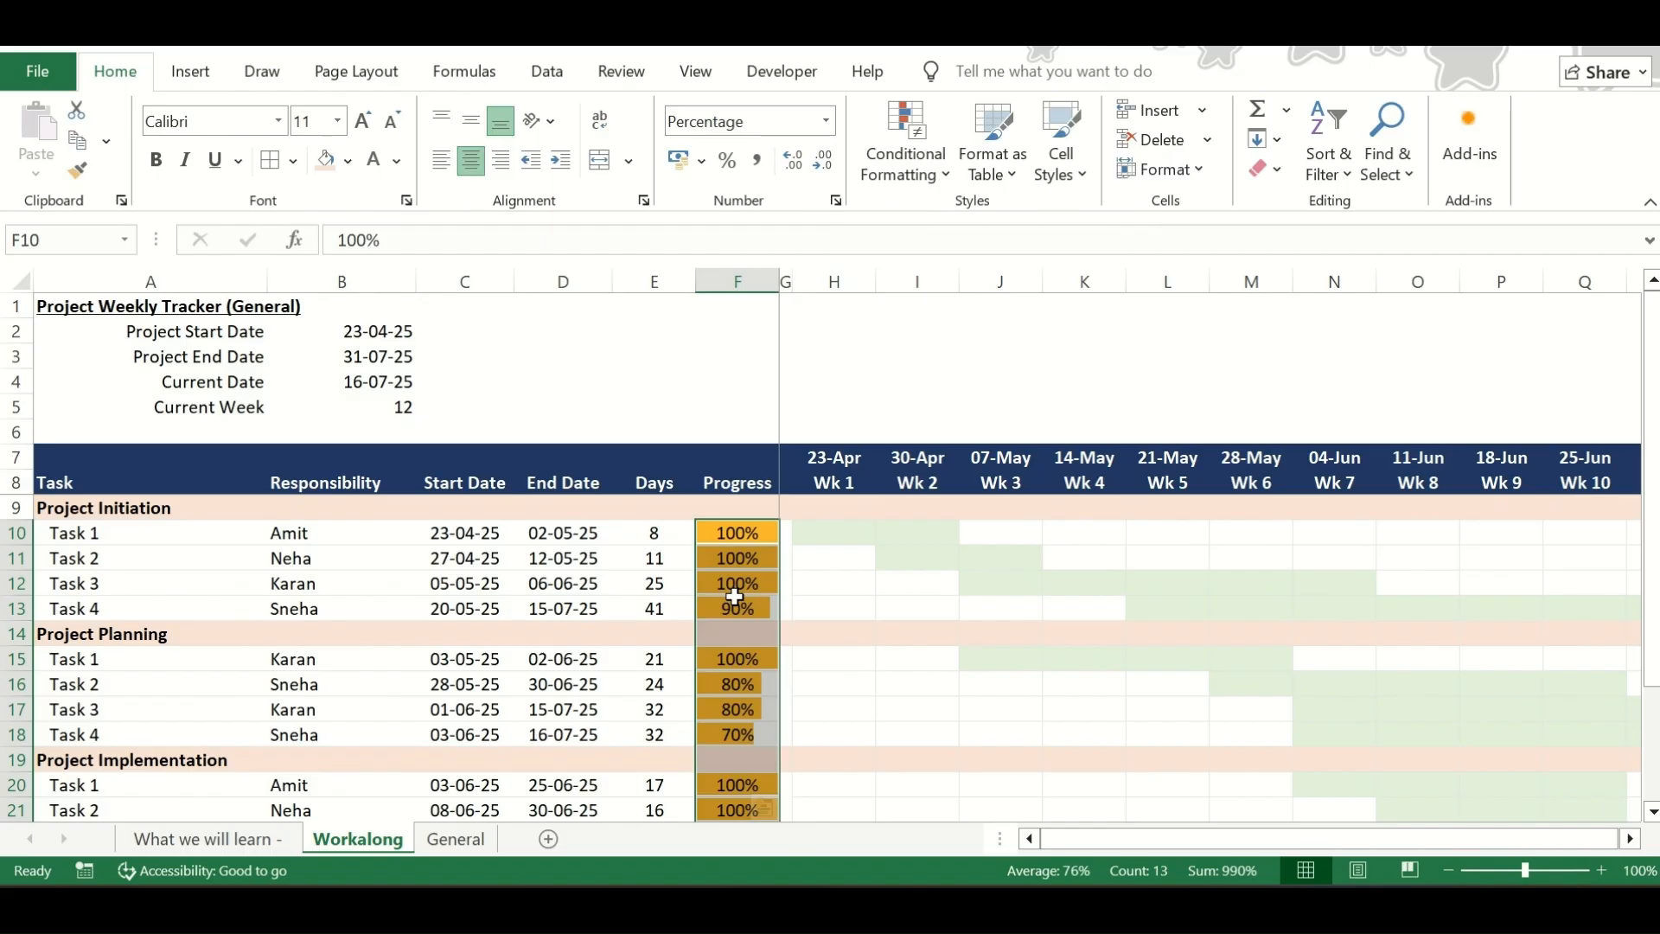
# Check the data bar rule in the Conditional Formatting Rules Manager and review the bars down the Progress column
pyautogui.click(906, 160)
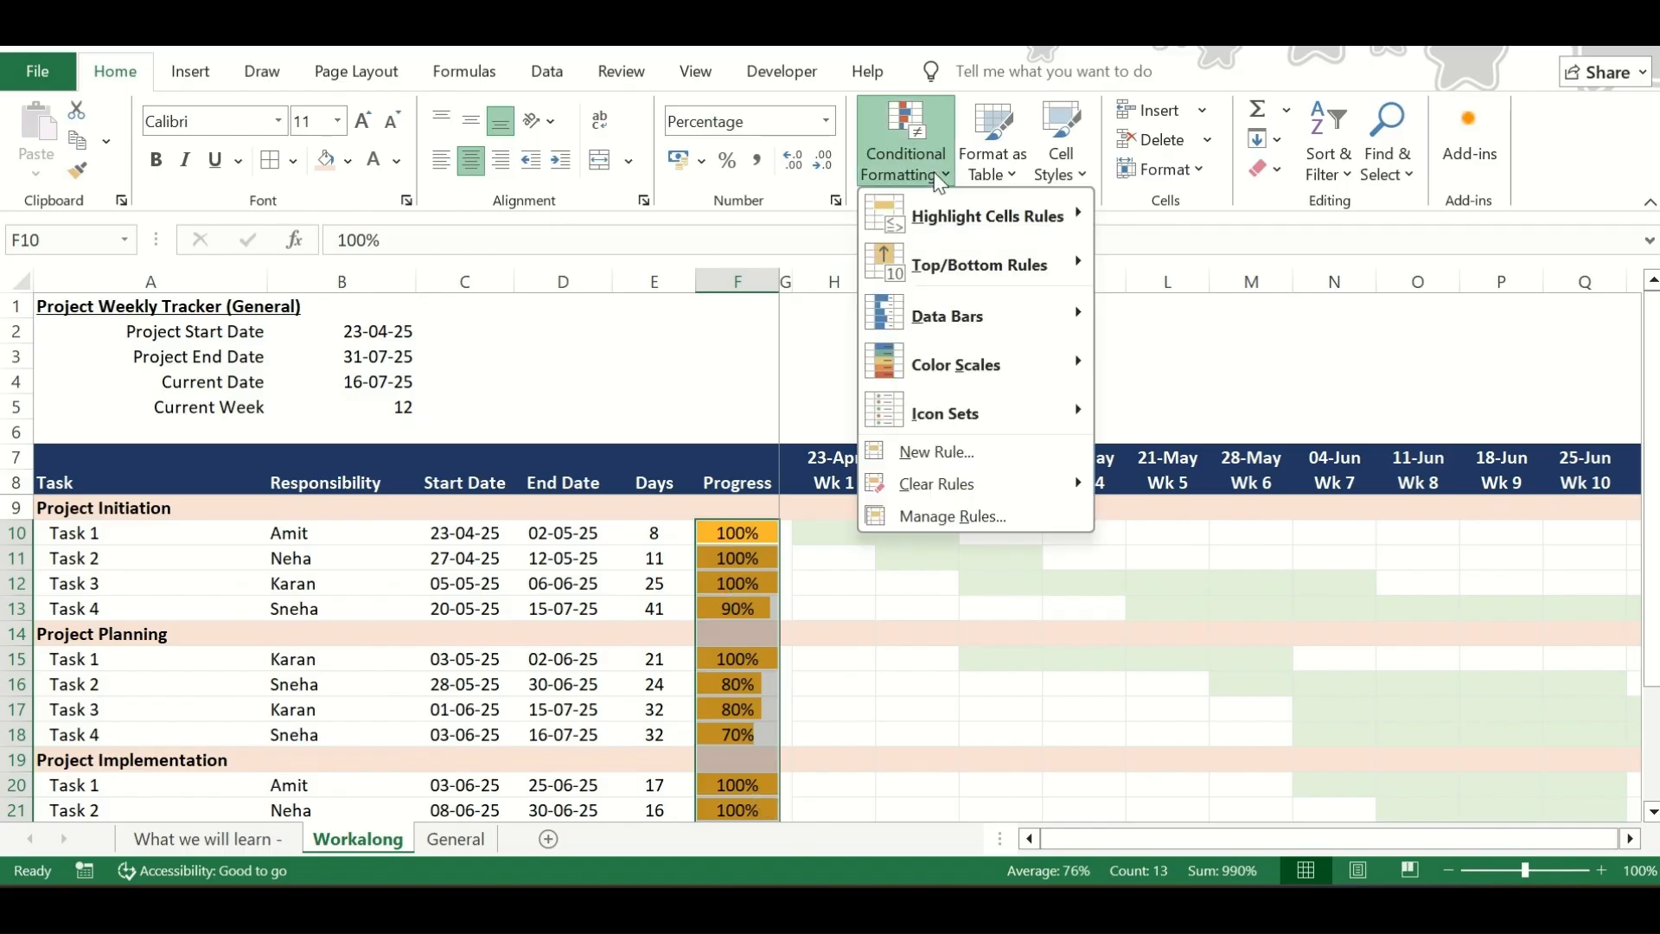
pyautogui.click(973, 512)
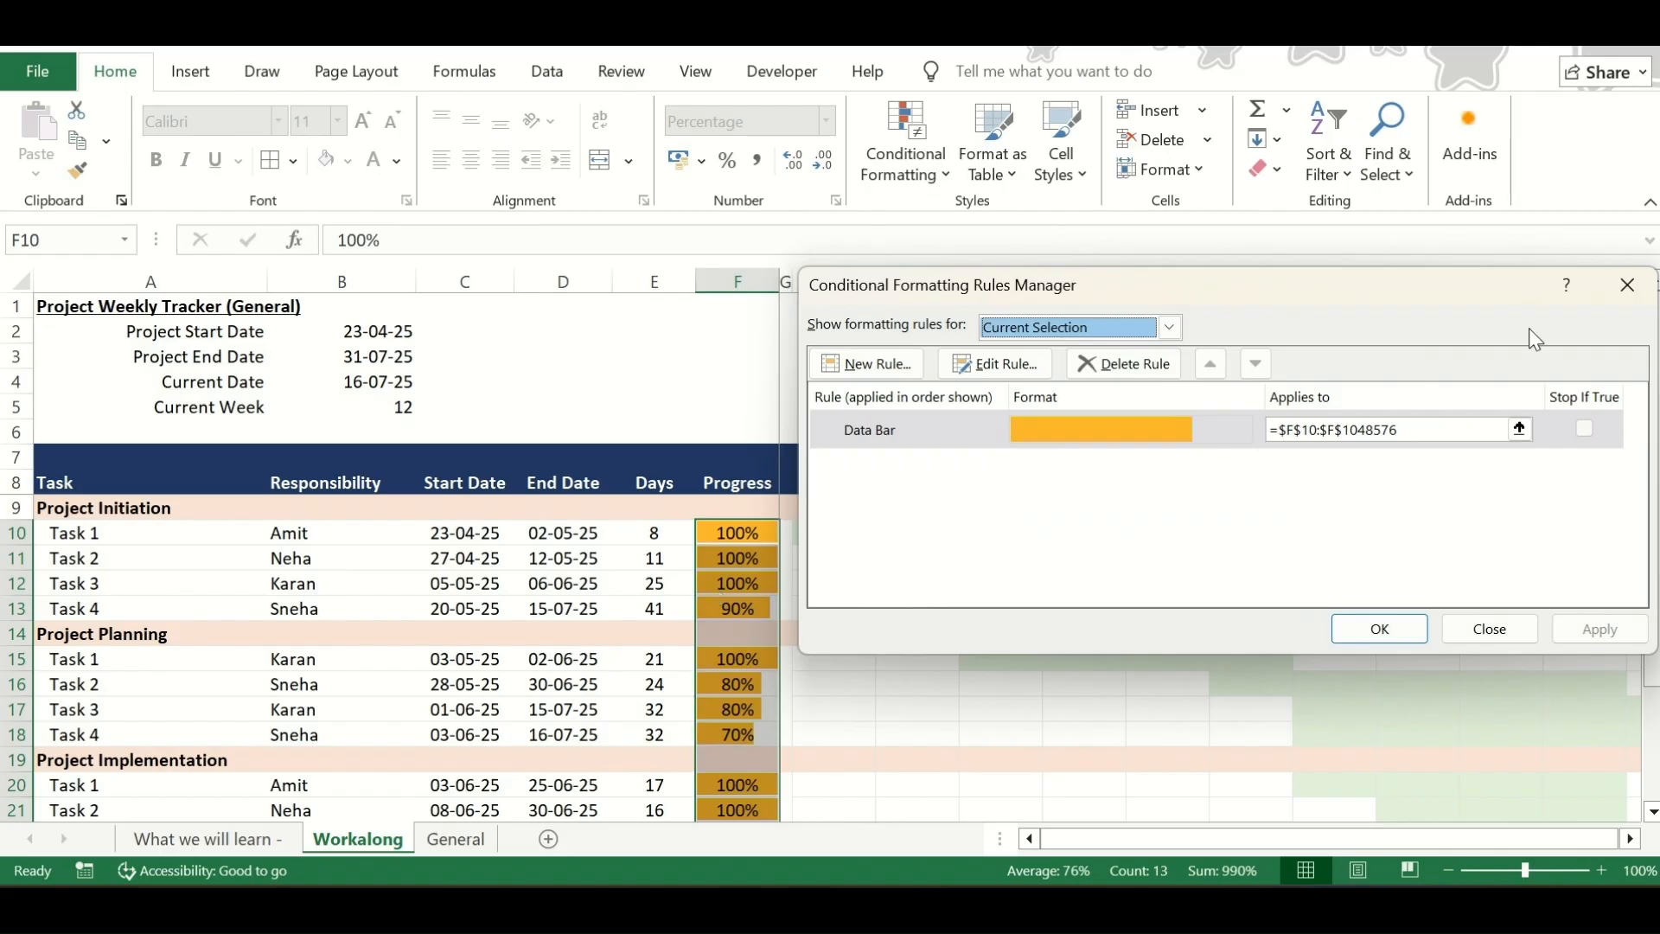
pyautogui.click(1627, 284)
pyautogui.click(712, 541)
pyautogui.press('Down')
pyautogui.press('Down')
pyautogui.press('Down')
pyautogui.press('Up')
pyautogui.press('Up')
pyautogui.press('Up')
pyautogui.press('Down')
pyautogui.press('Down')
pyautogui.press('Down')
pyautogui.press('Down')
pyautogui.press('Down')
pyautogui.press('Down')
pyautogui.press('Down')
pyautogui.press('Down')
pyautogui.press('Down')
pyautogui.press('Down')
pyautogui.press('Down')
pyautogui.press('Down')
pyautogui.press('Down')
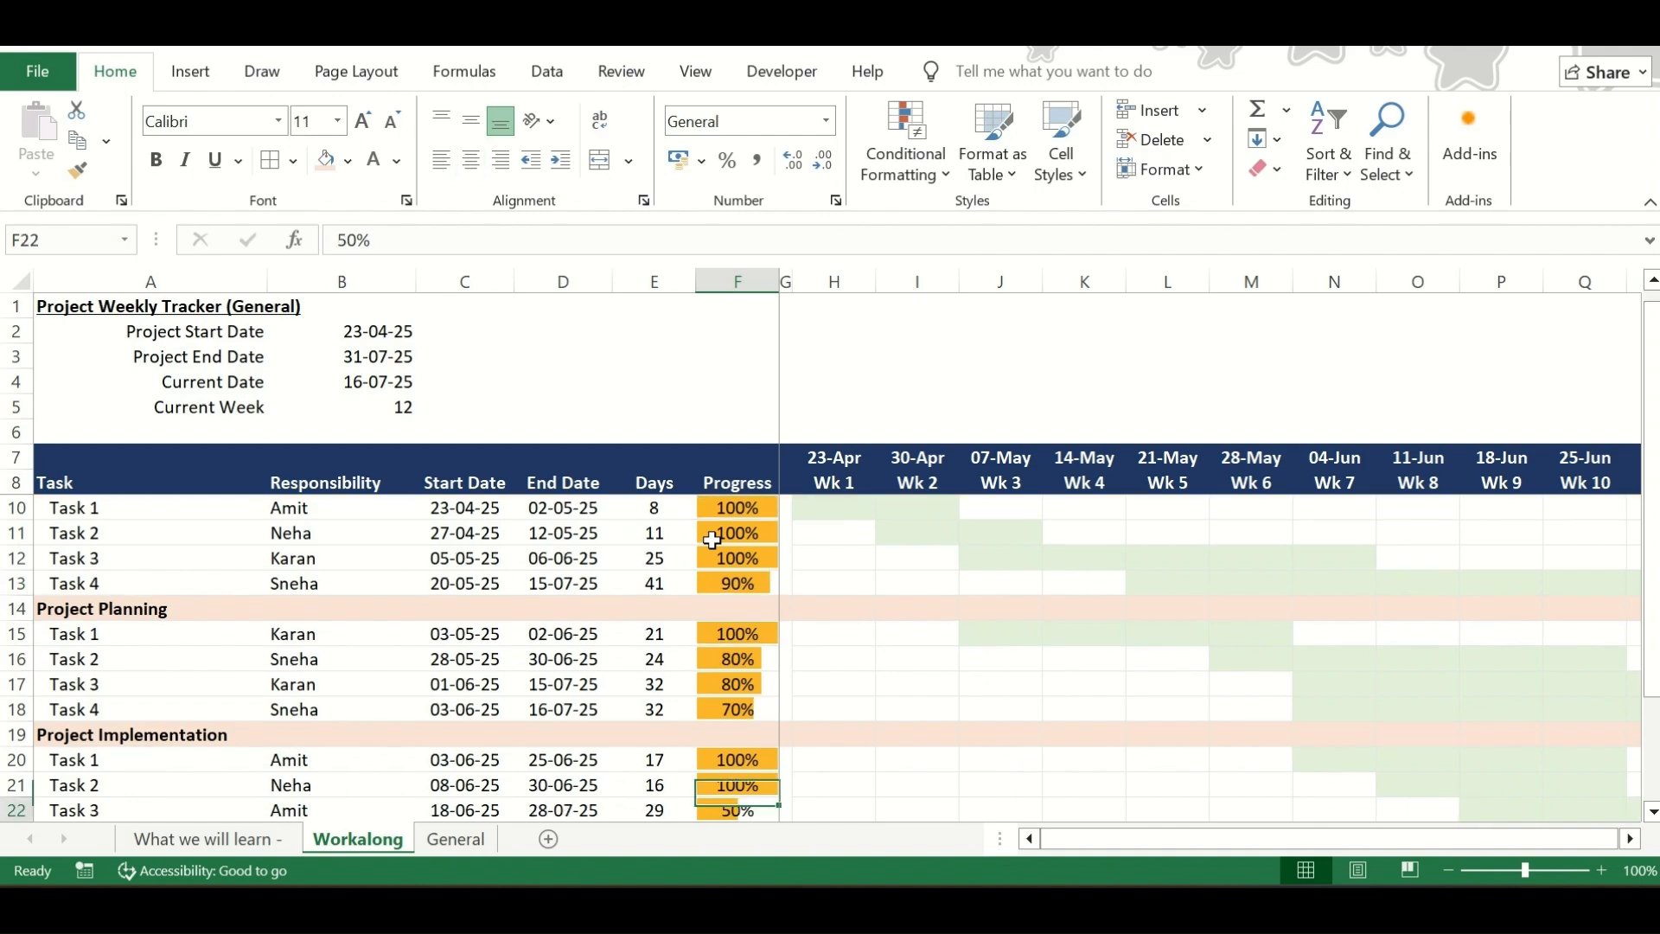
# Set the progress to 90% for Project Implementation Tasks 2 and 1 (F21, F20) and Project Planning Task 1 (F15)
pyautogui.press('Up')
pyautogui.press('Up')
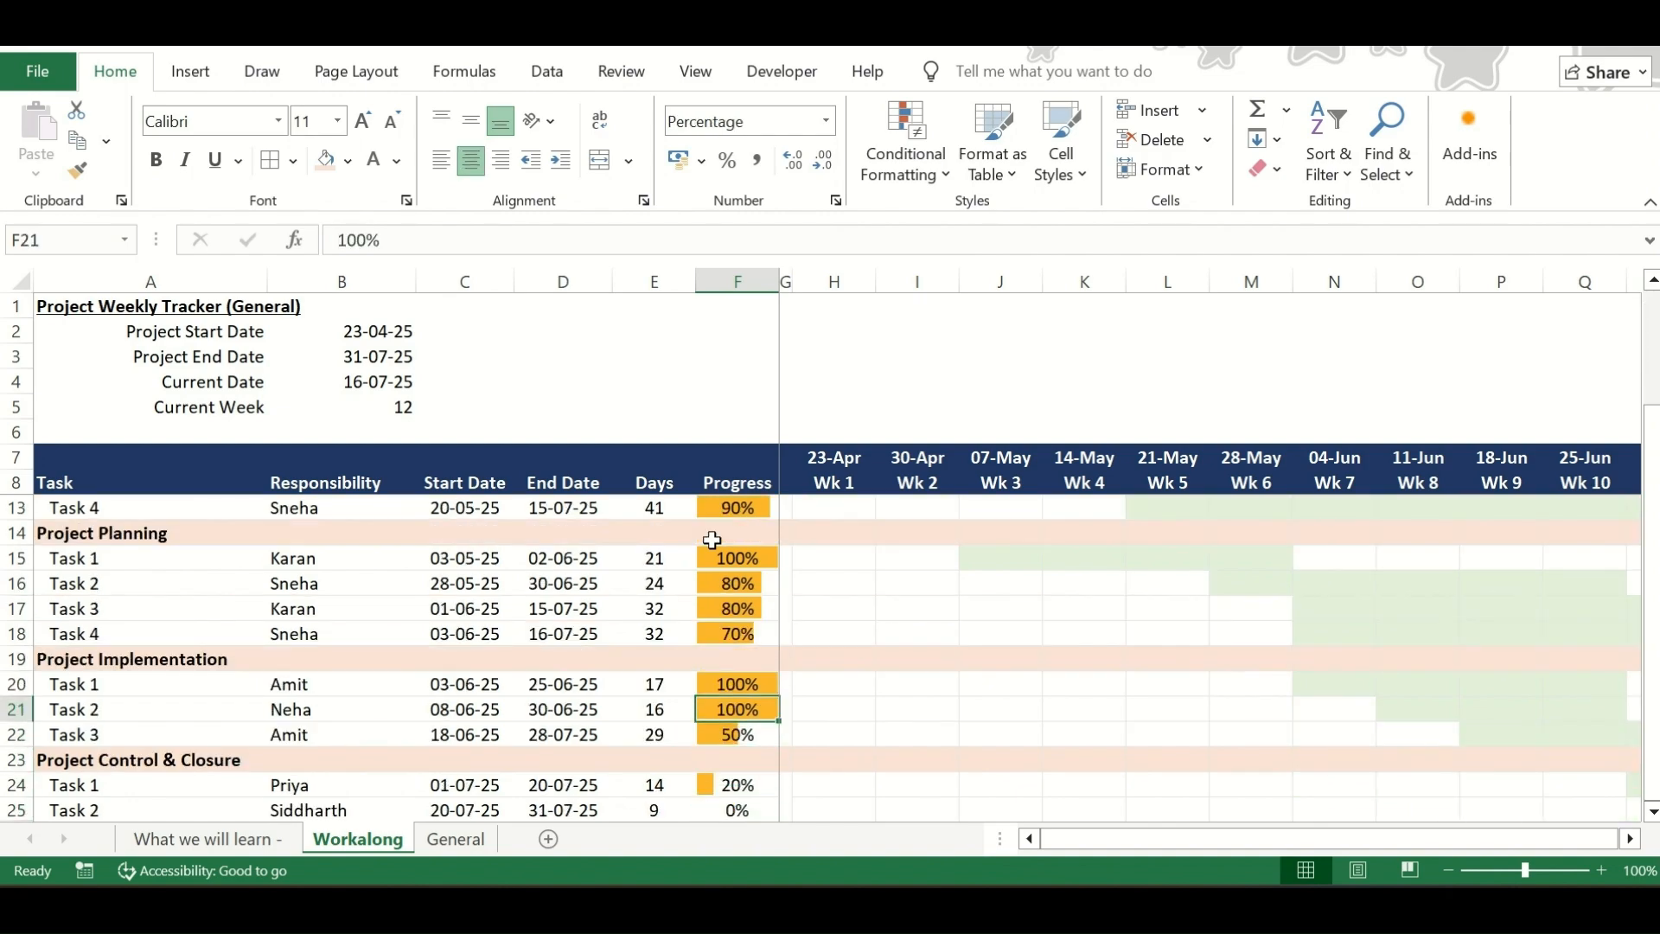
pyautogui.write('90')
pyautogui.press('Return')
pyautogui.press('Up')
pyautogui.press('Up')
pyautogui.write('90')
pyautogui.press('Return')
pyautogui.press('Up')
pyautogui.press('Up')
pyautogui.press('Up')
pyautogui.press('Up')
pyautogui.press('Up')
pyautogui.press('Up')
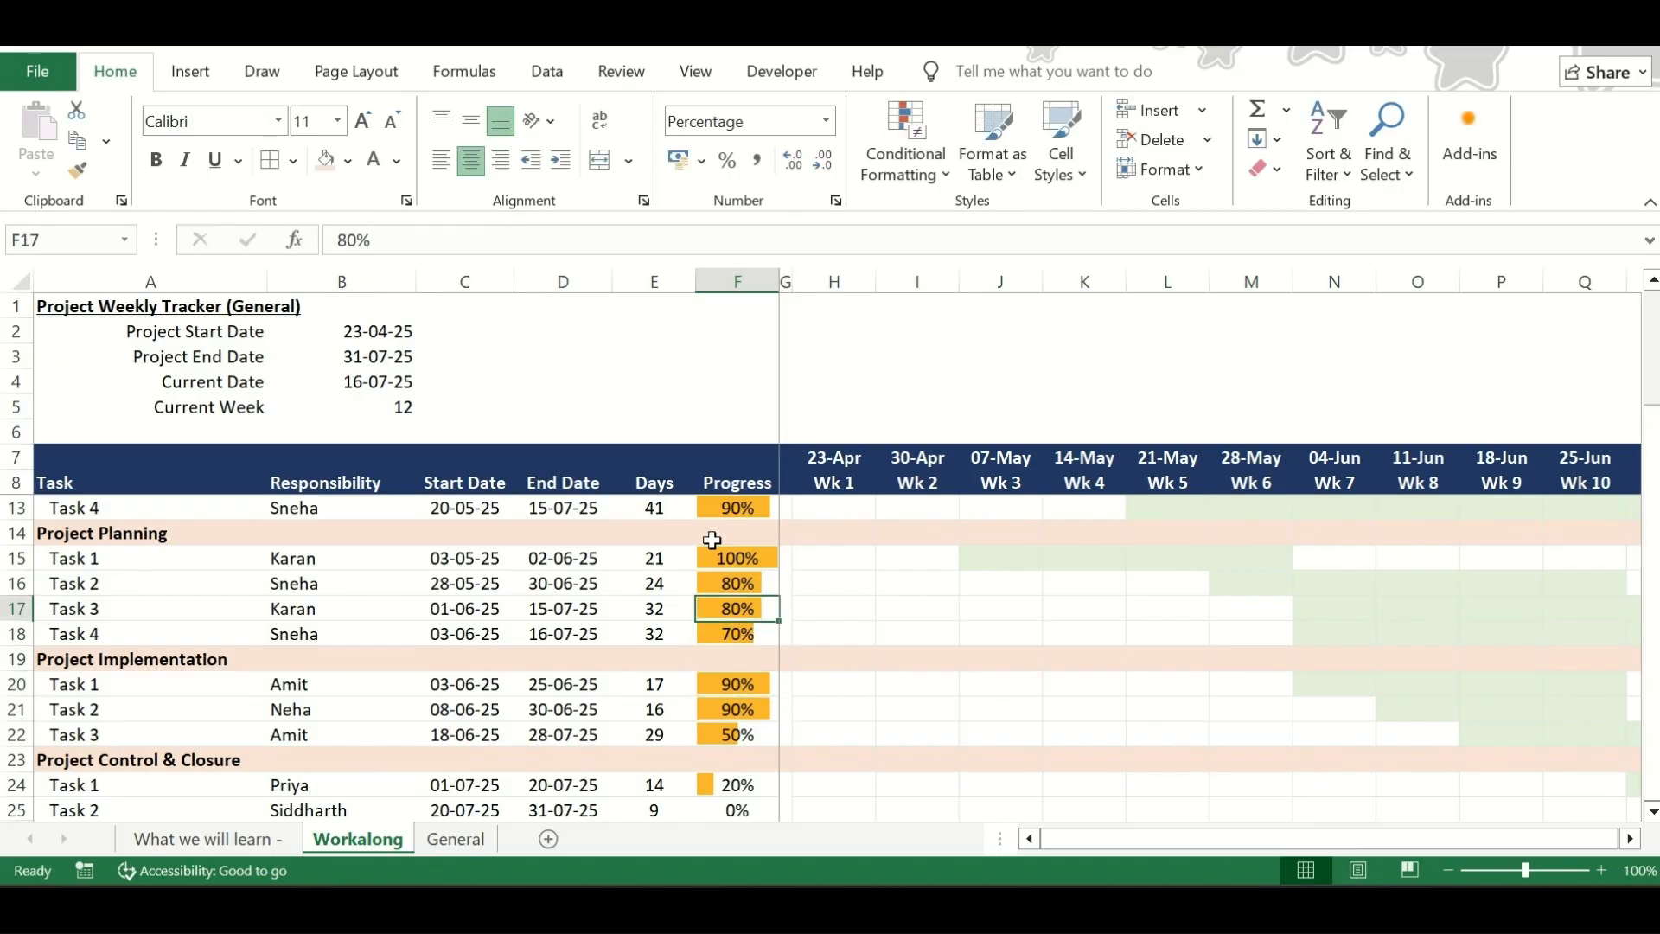
pyautogui.write('90')
pyautogui.press('Return')
# Set the progress of Tasks 3, 2 and 1 under Project Initiation (F12, F11, F10) to 90%
pyautogui.press('Up')
pyautogui.press('Up')
pyautogui.press('Up')
pyautogui.press('Up')
pyautogui.press('Up')
pyautogui.press('Up')
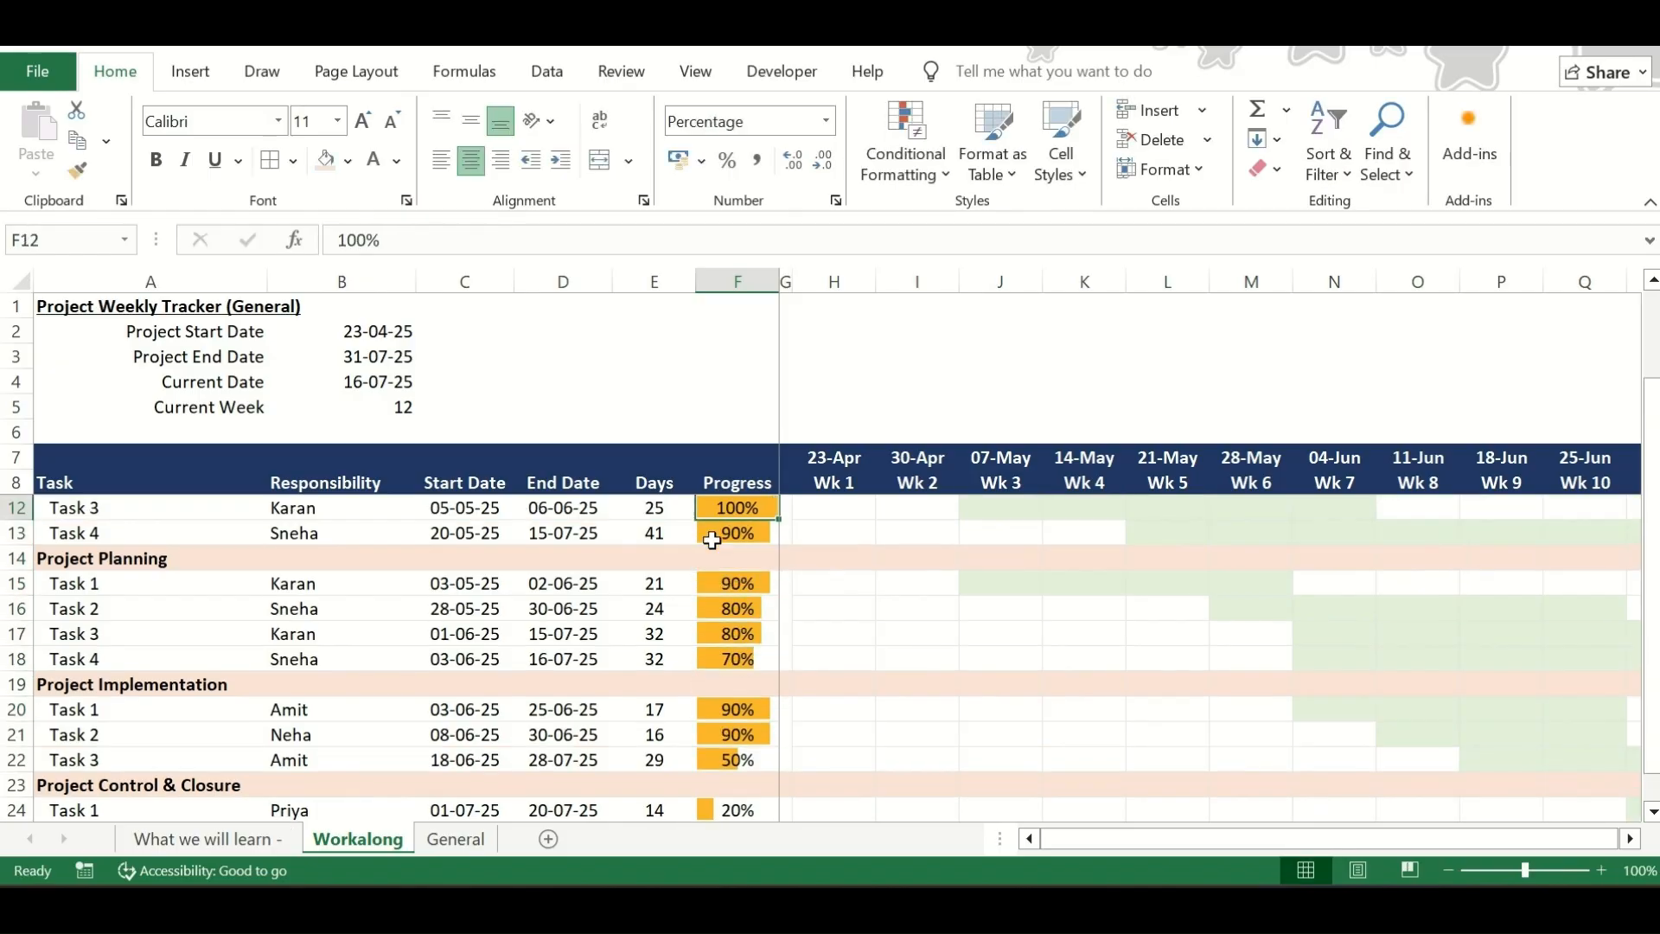
pyautogui.write('90')
pyautogui.press('Return')
pyautogui.write('90')
pyautogui.press('Return')
pyautogui.write('90')
pyautogui.press('Return')
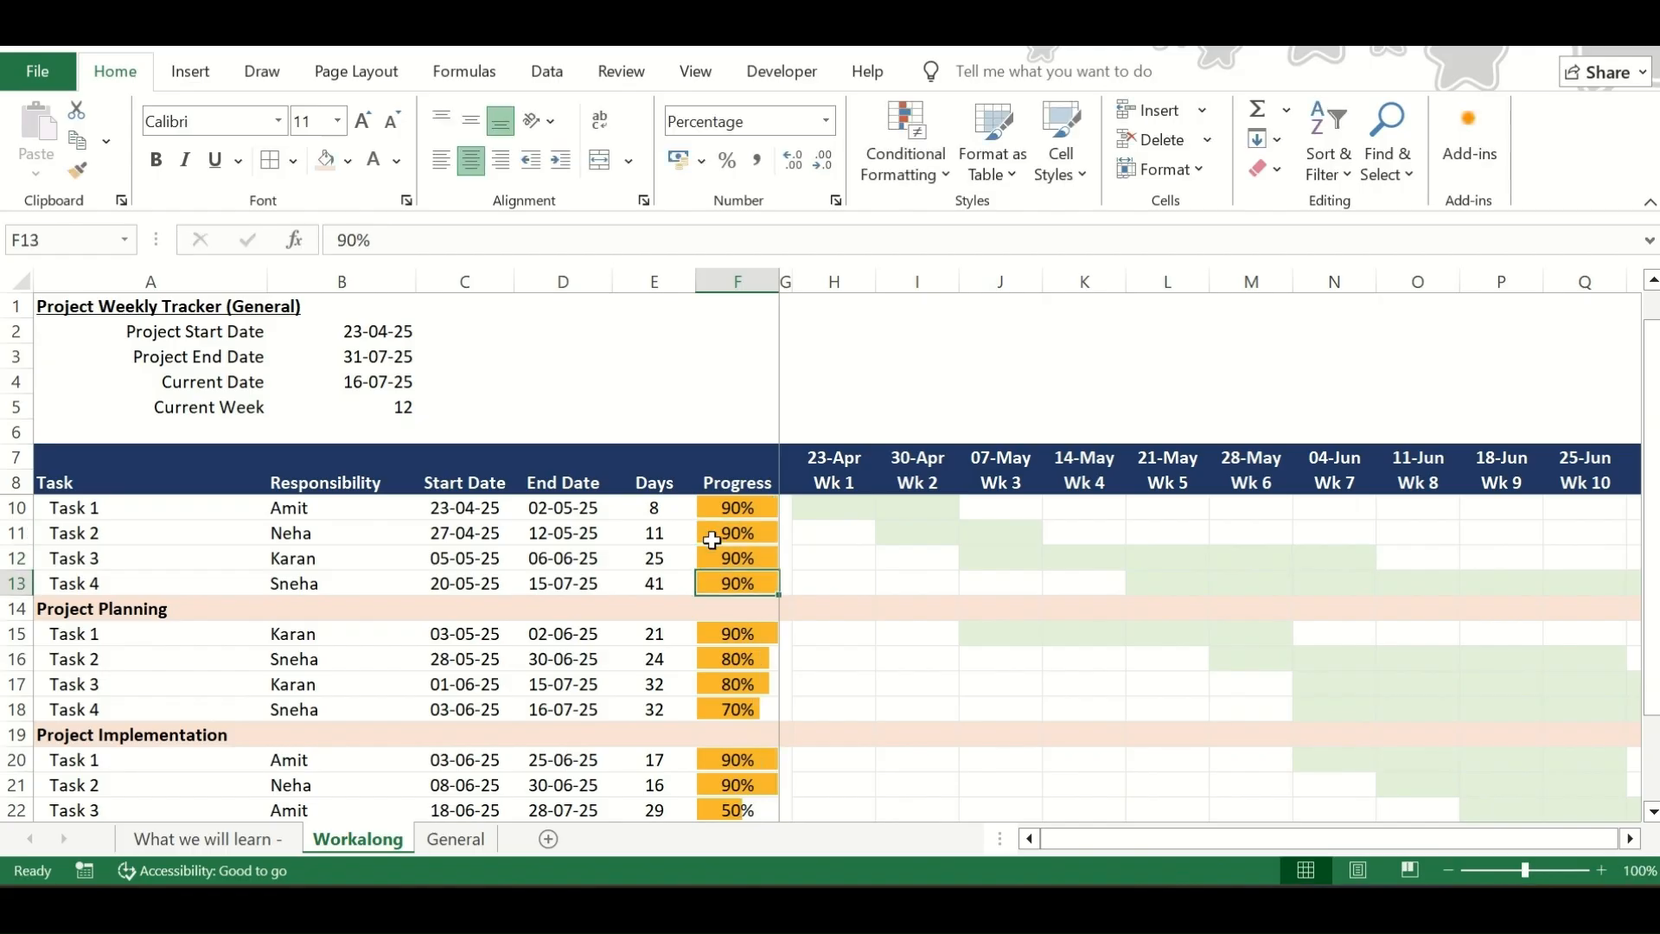
# Compare the data bar lengths in the Progress column and set F10 to 100%
pyautogui.click(731, 507)
pyautogui.scroll(-1, 746, 666)
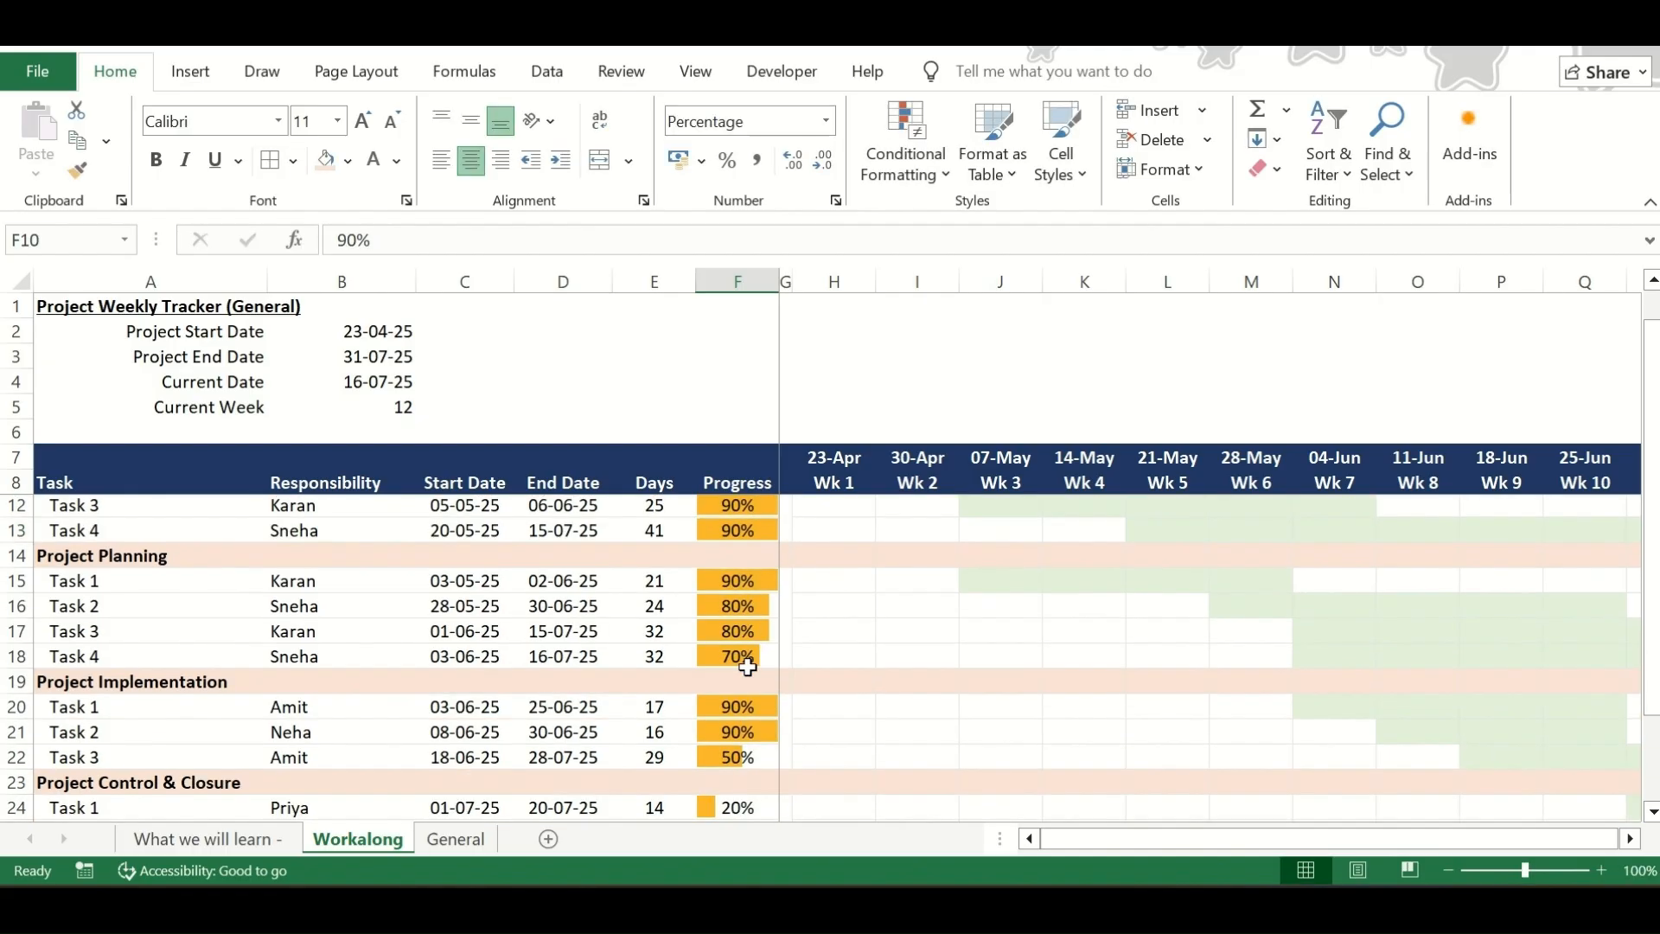
pyautogui.scroll(1, 744, 666)
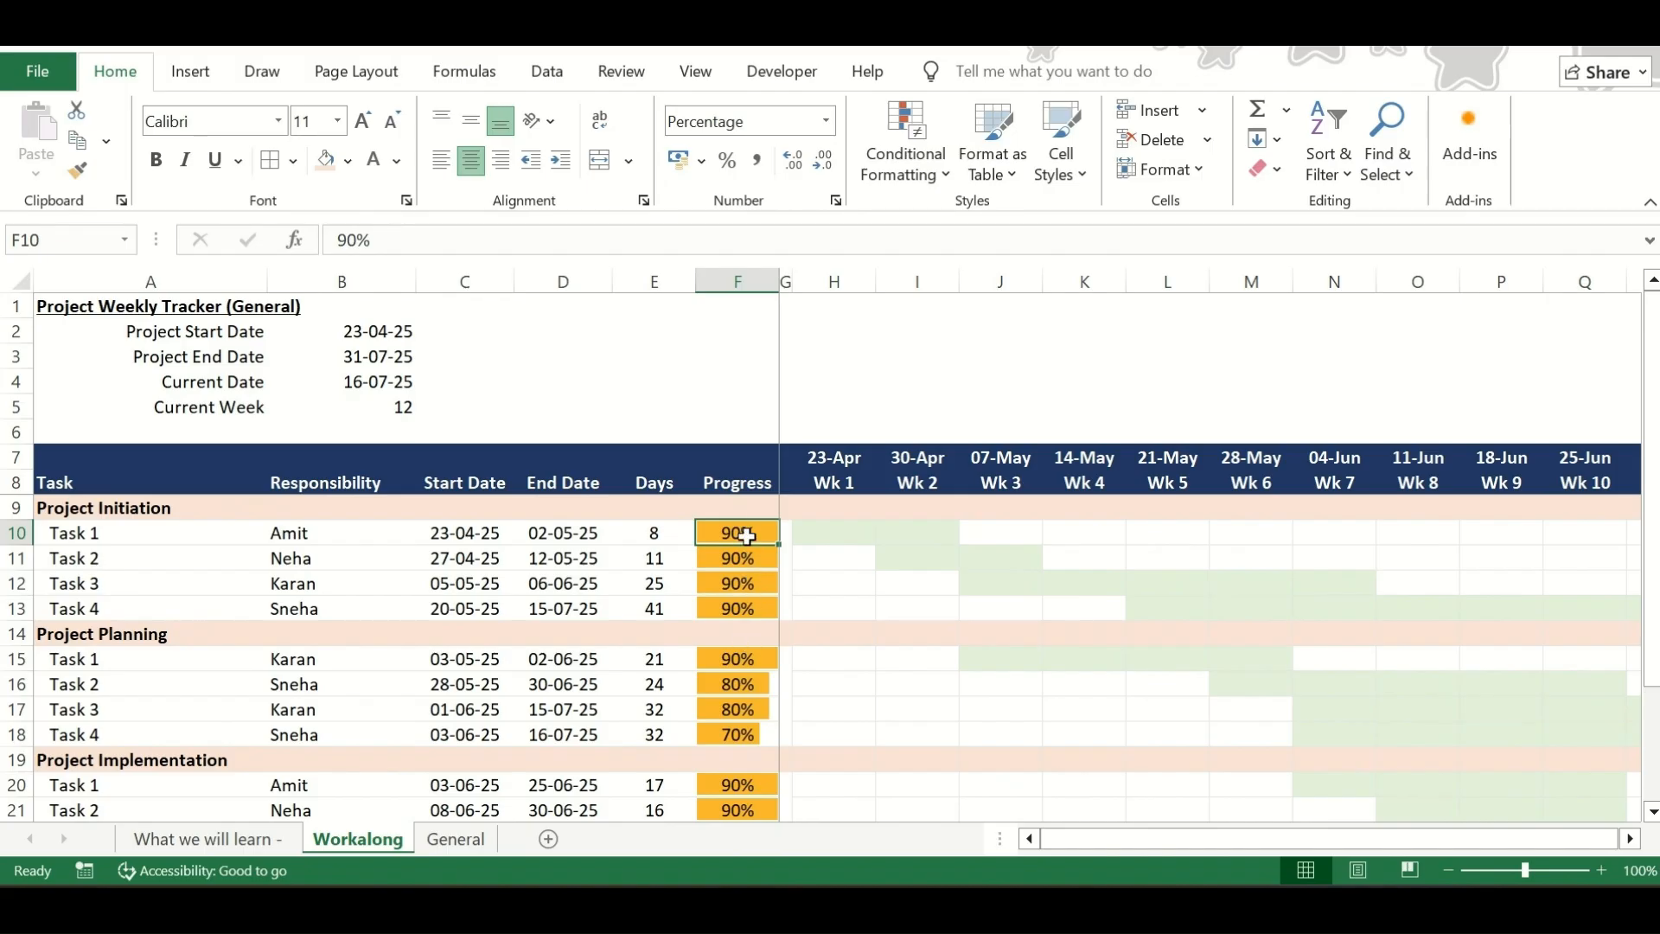
pyautogui.scroll(-2, 743, 611)
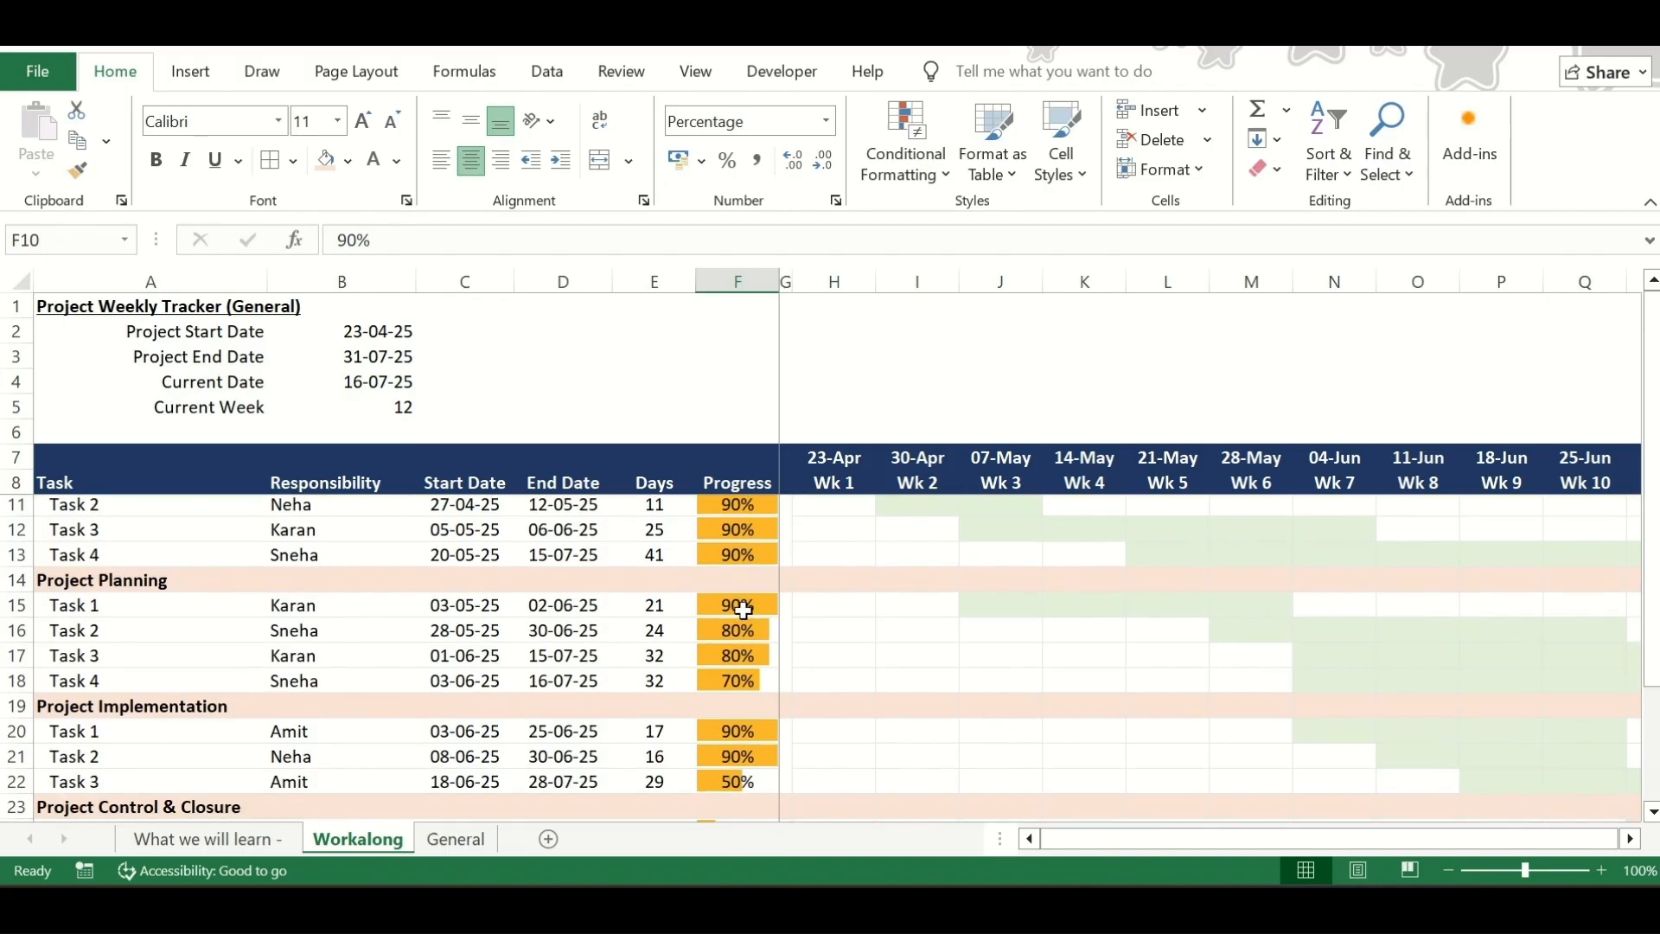
pyautogui.scroll(2, 743, 622)
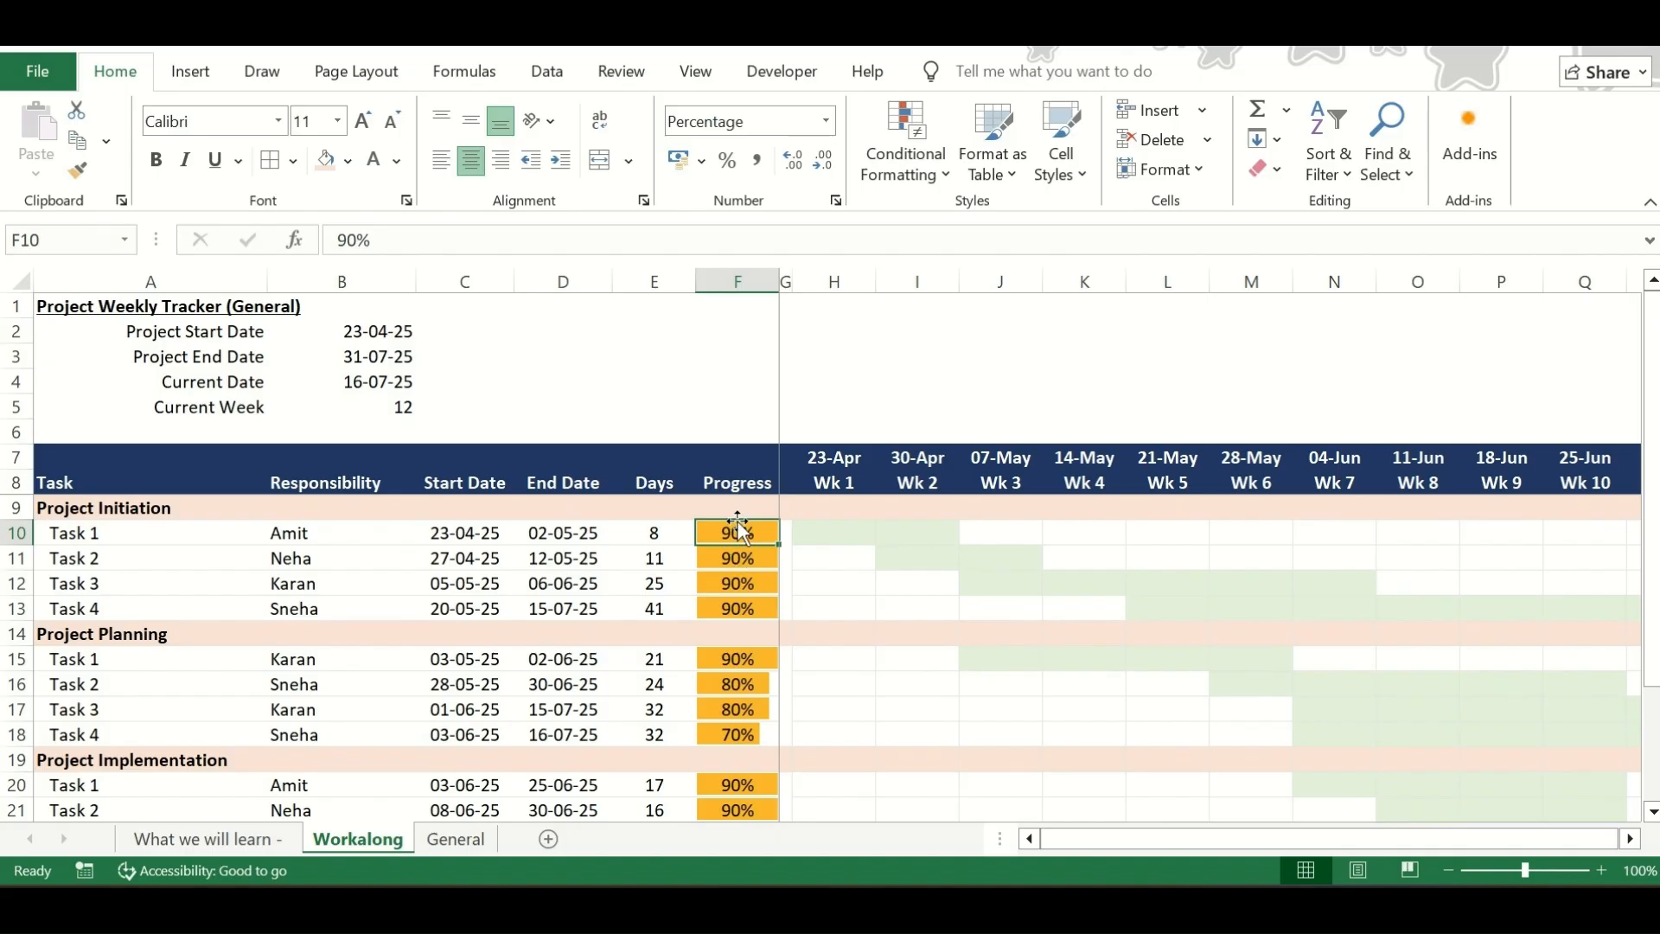
pyautogui.write('100')
pyautogui.press('Return')
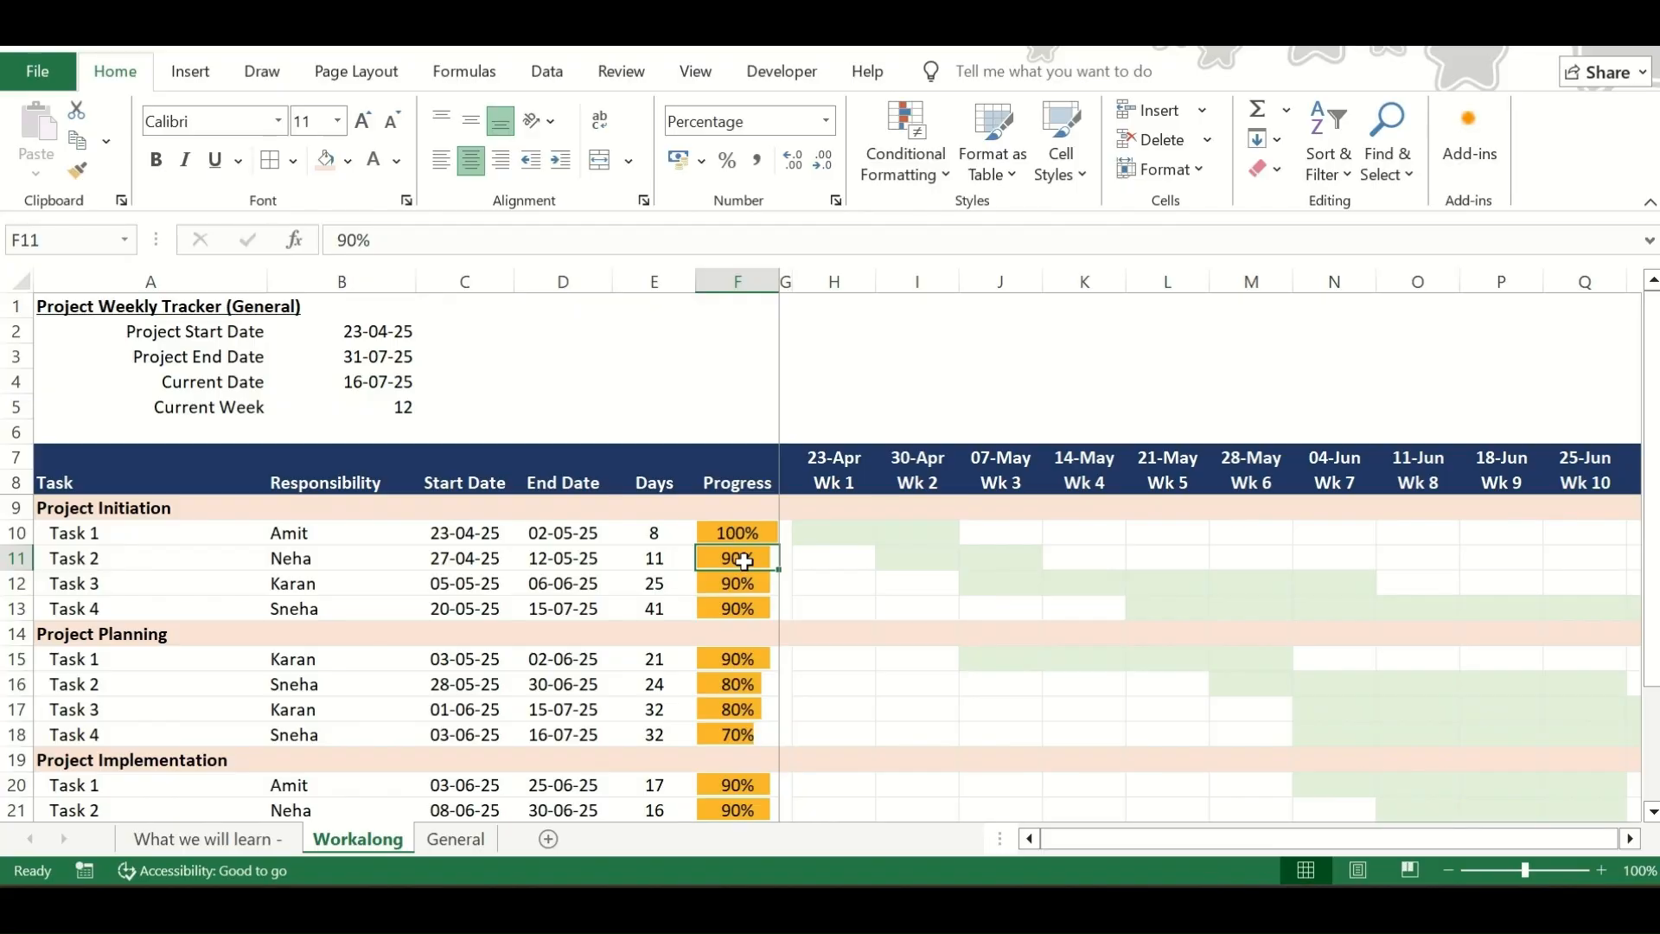
# Open the Progress column's data bar rule for editing and set its minimum to type Number with value 0
pyautogui.moveTo(739, 534); pyautogui.dragTo(743, 810)
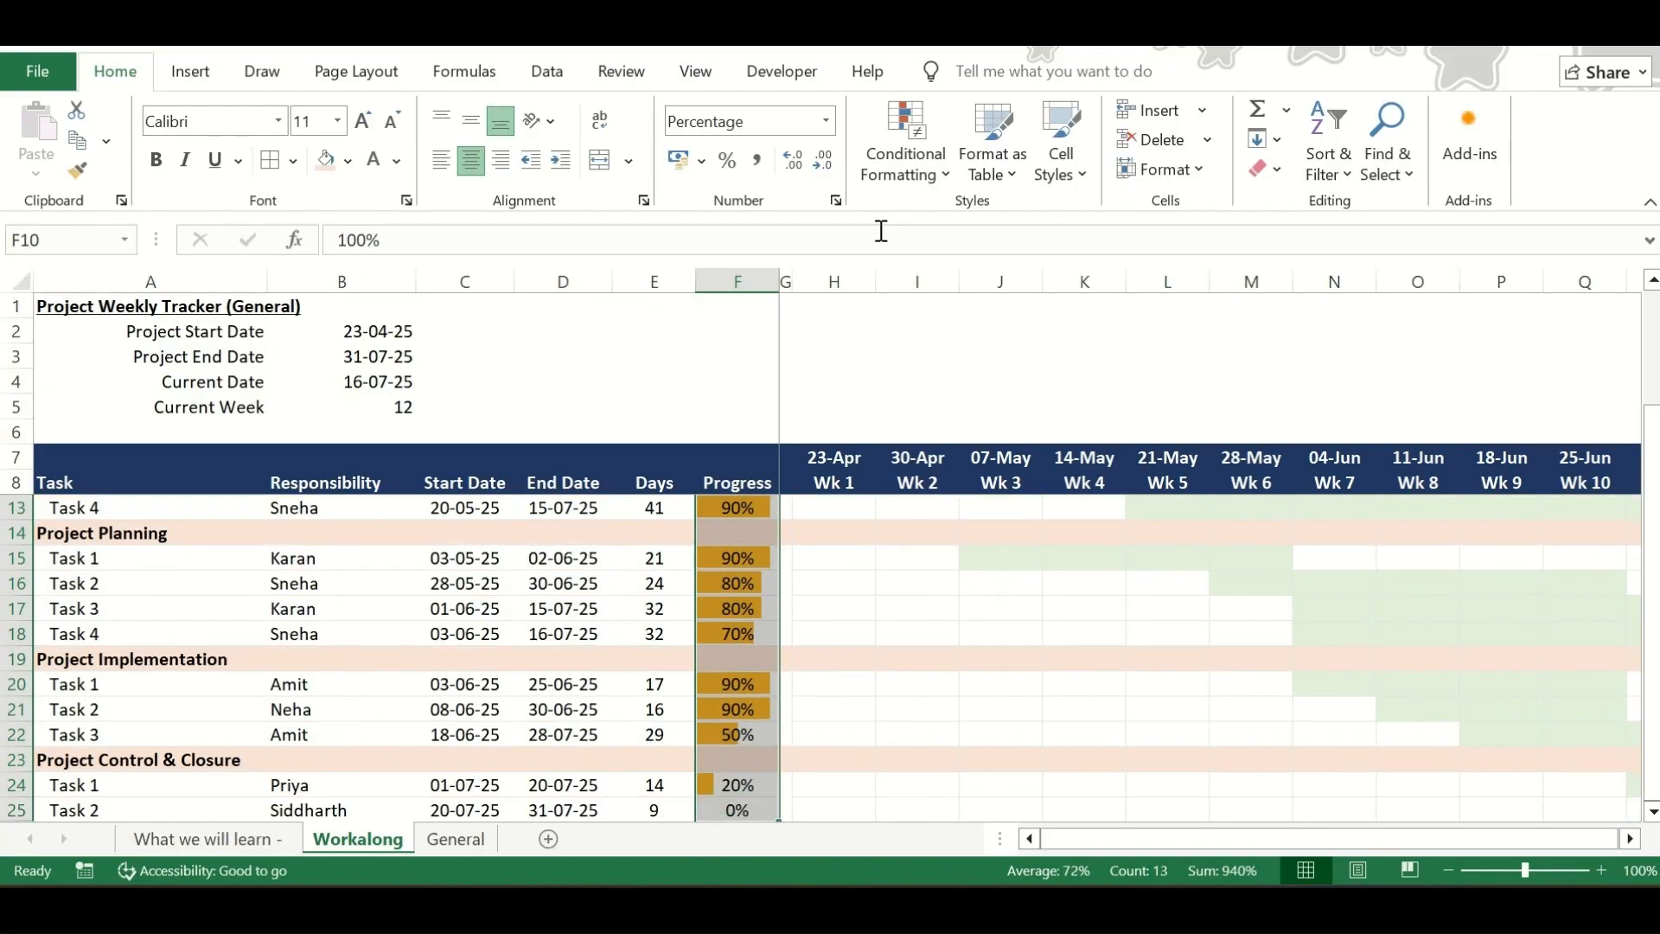
pyautogui.click(920, 177)
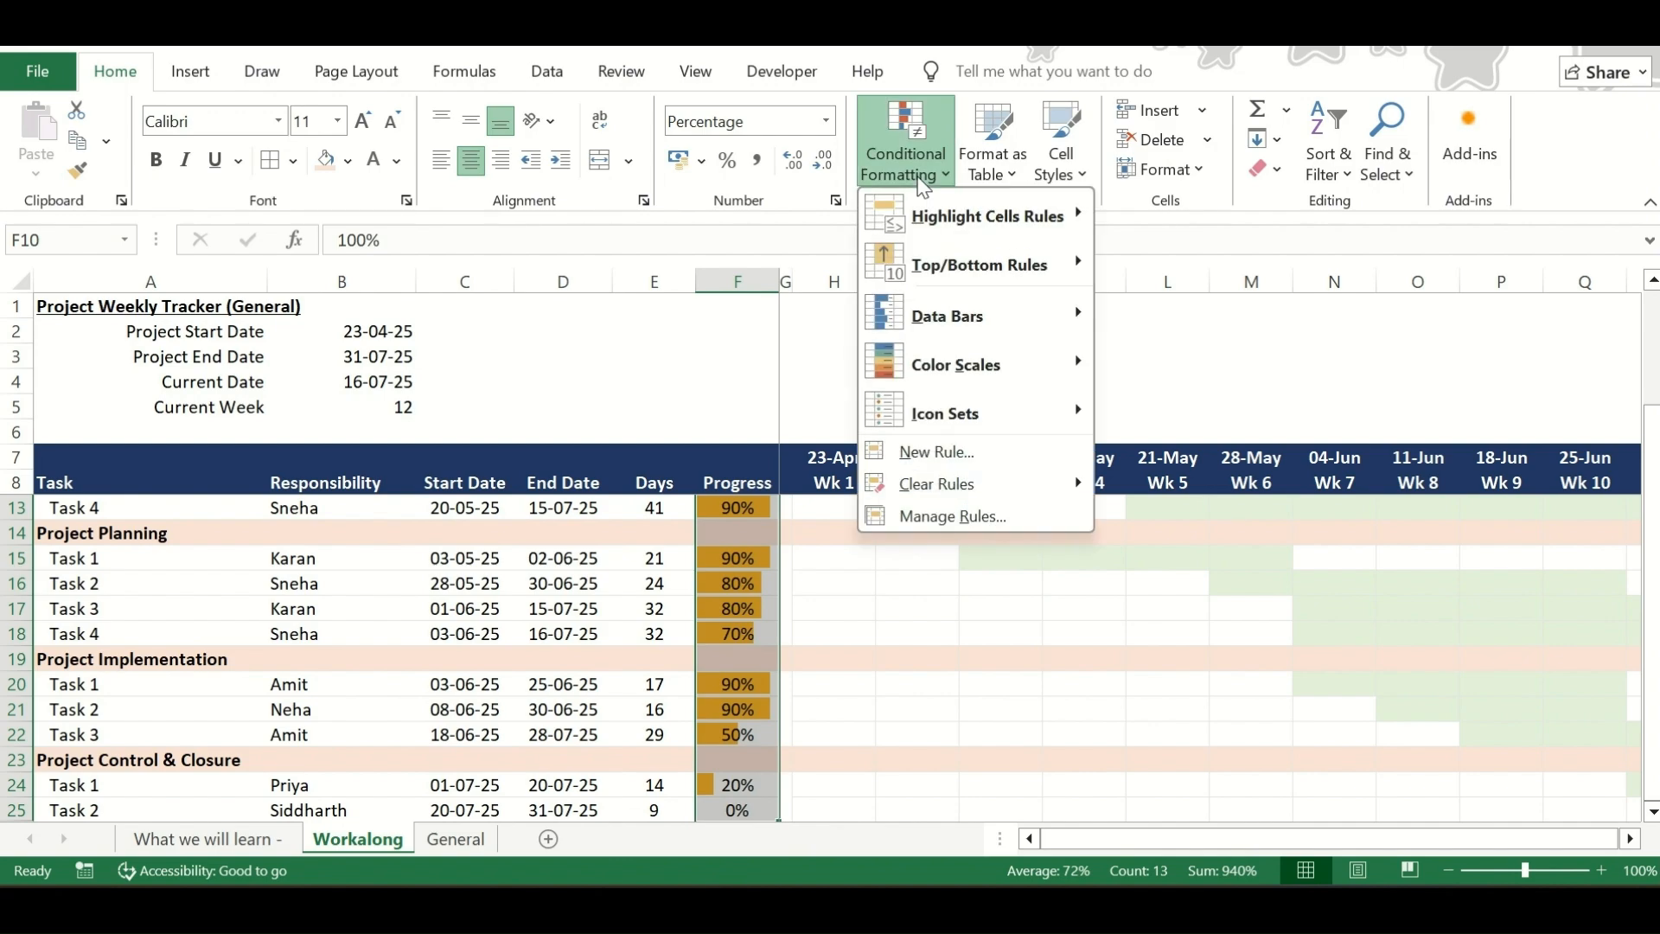
pyautogui.click(946, 519)
pyautogui.click(948, 438)
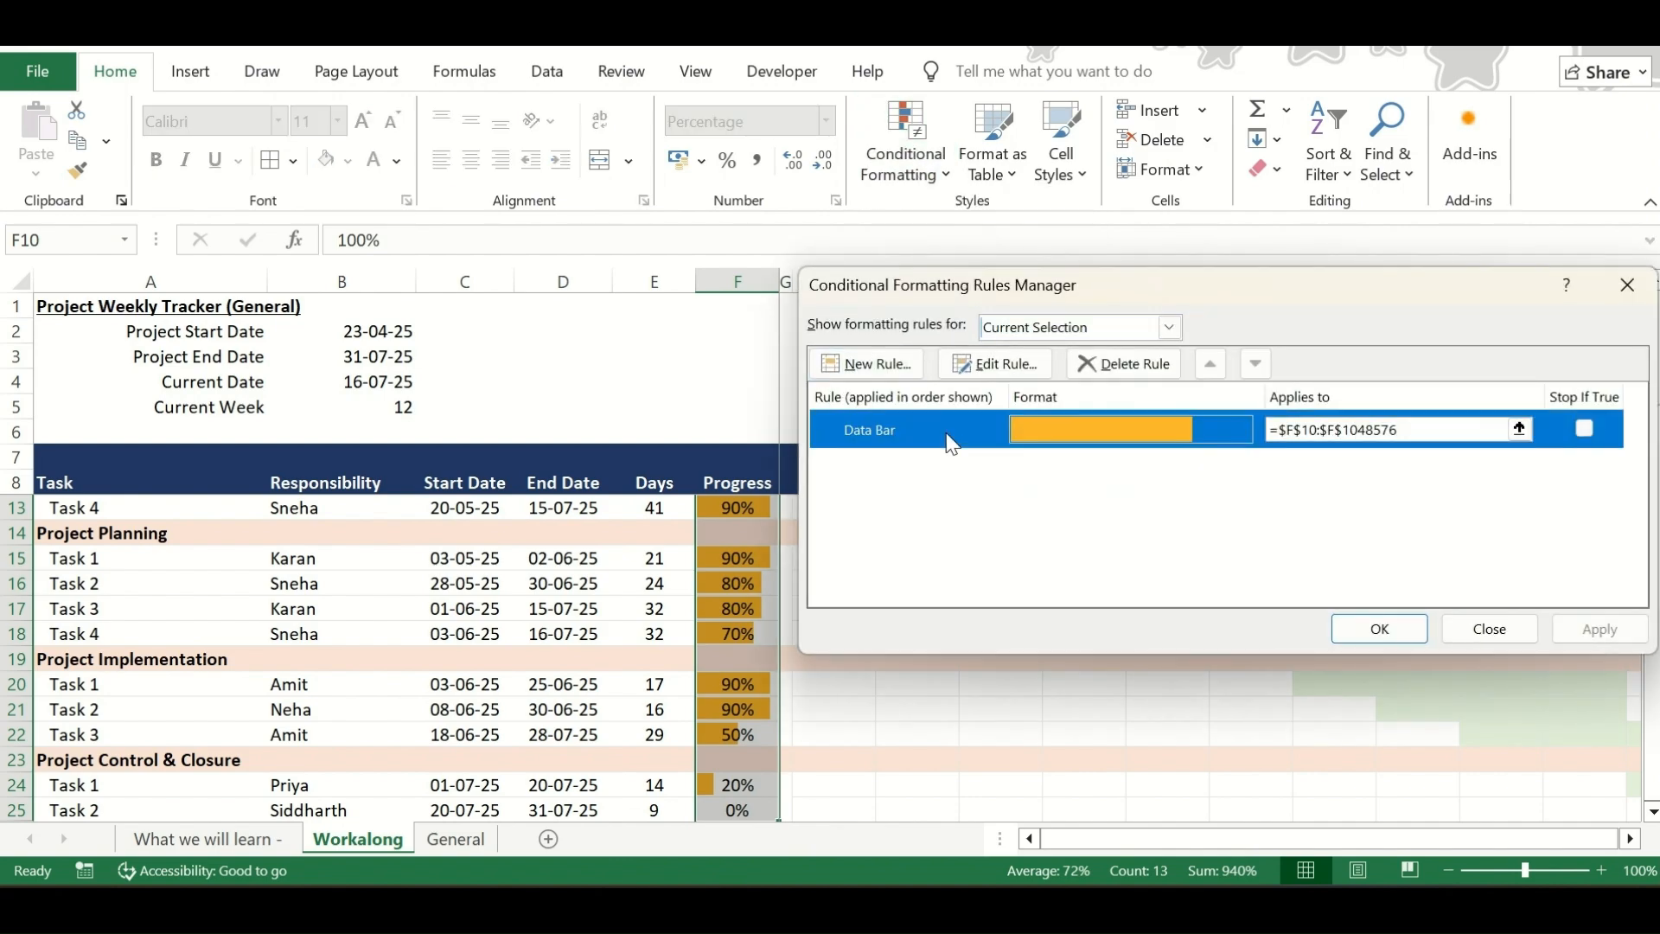
pyautogui.click(996, 364)
pyautogui.click(1231, 530)
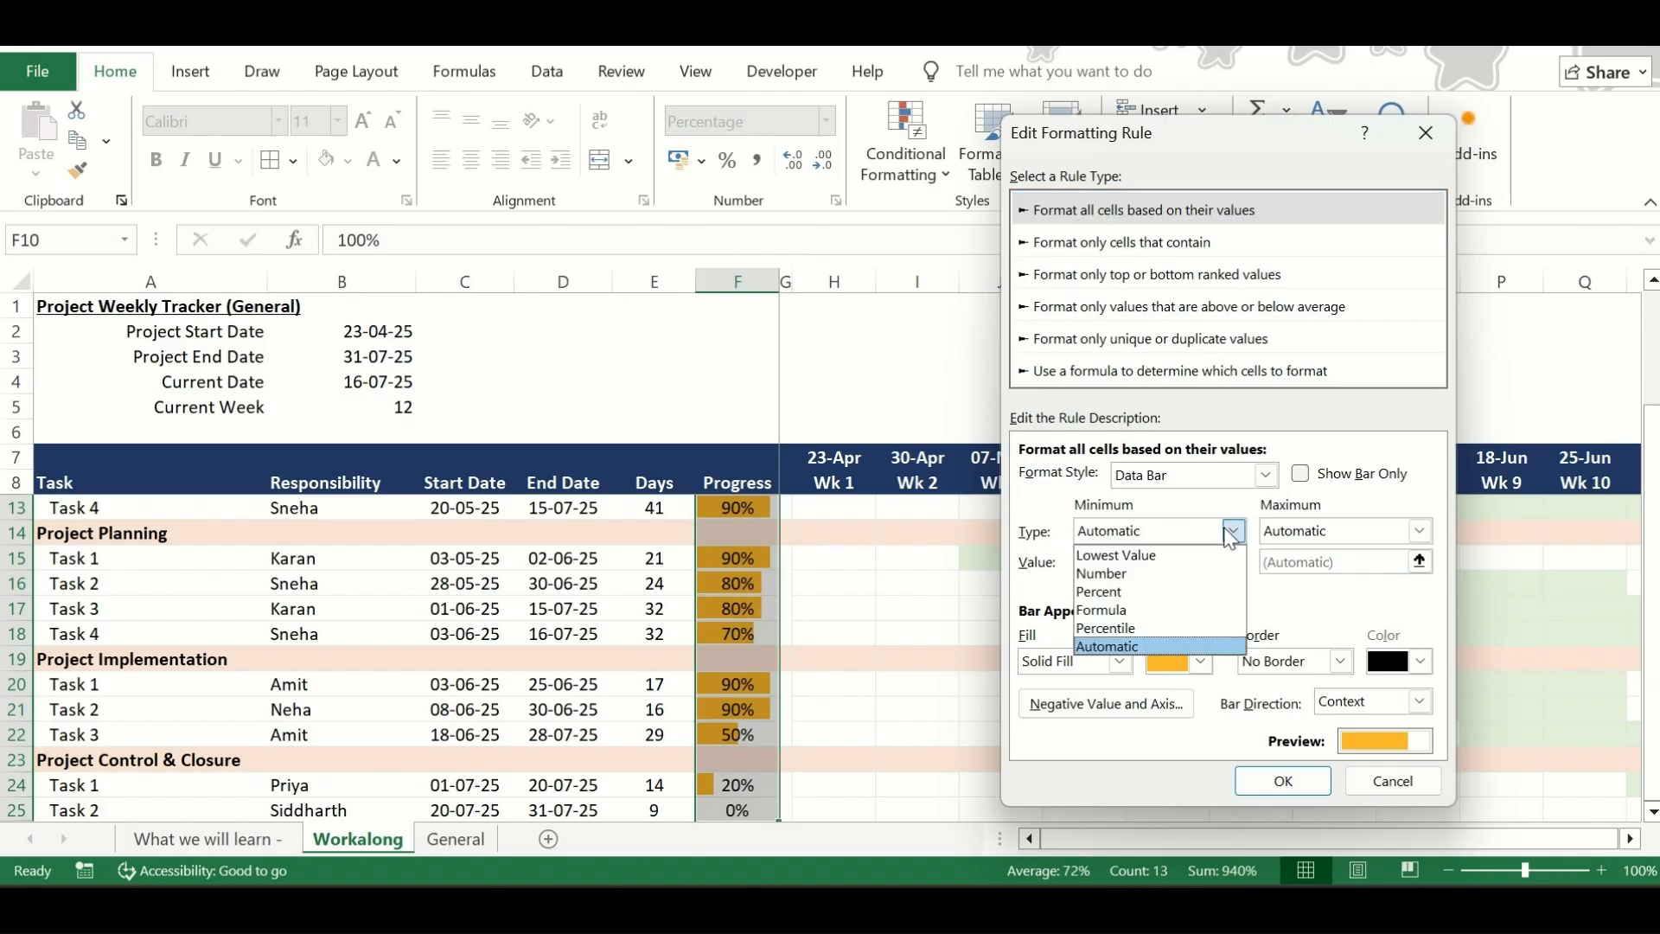
pyautogui.click(1181, 569)
# Set the data bar rule's maximum to type Number, enter its maximum value and apply the edited rule
pyautogui.click(1419, 530)
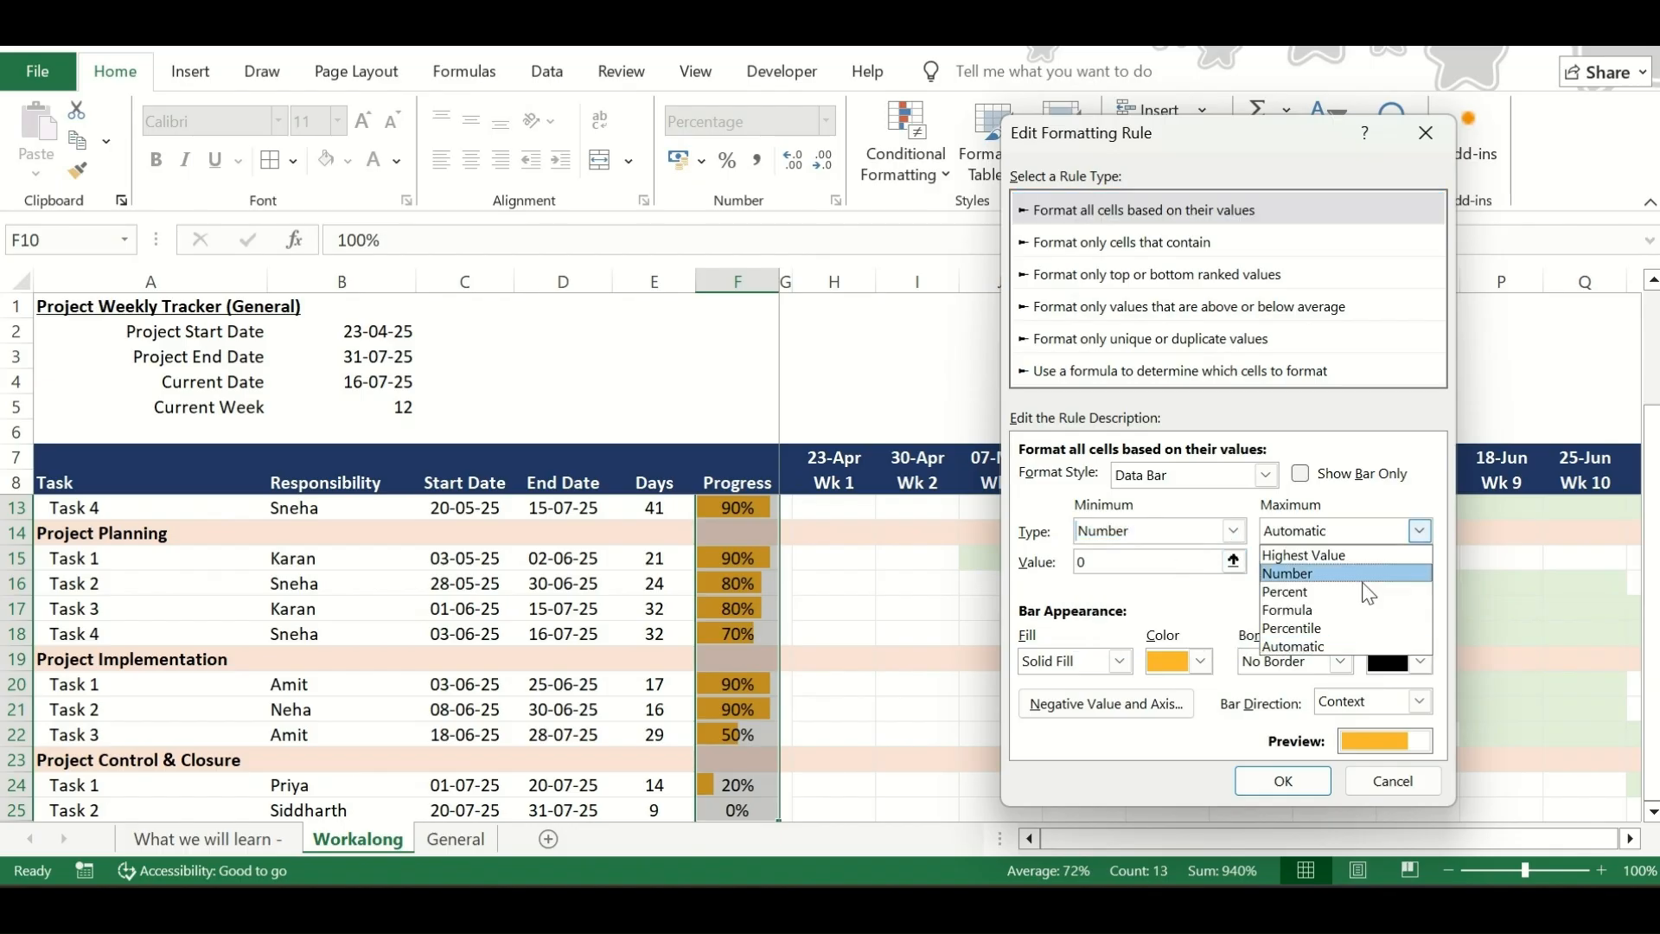
pyautogui.click(1360, 577)
pyautogui.moveTo(1283, 563); pyautogui.dragTo(1221, 570)
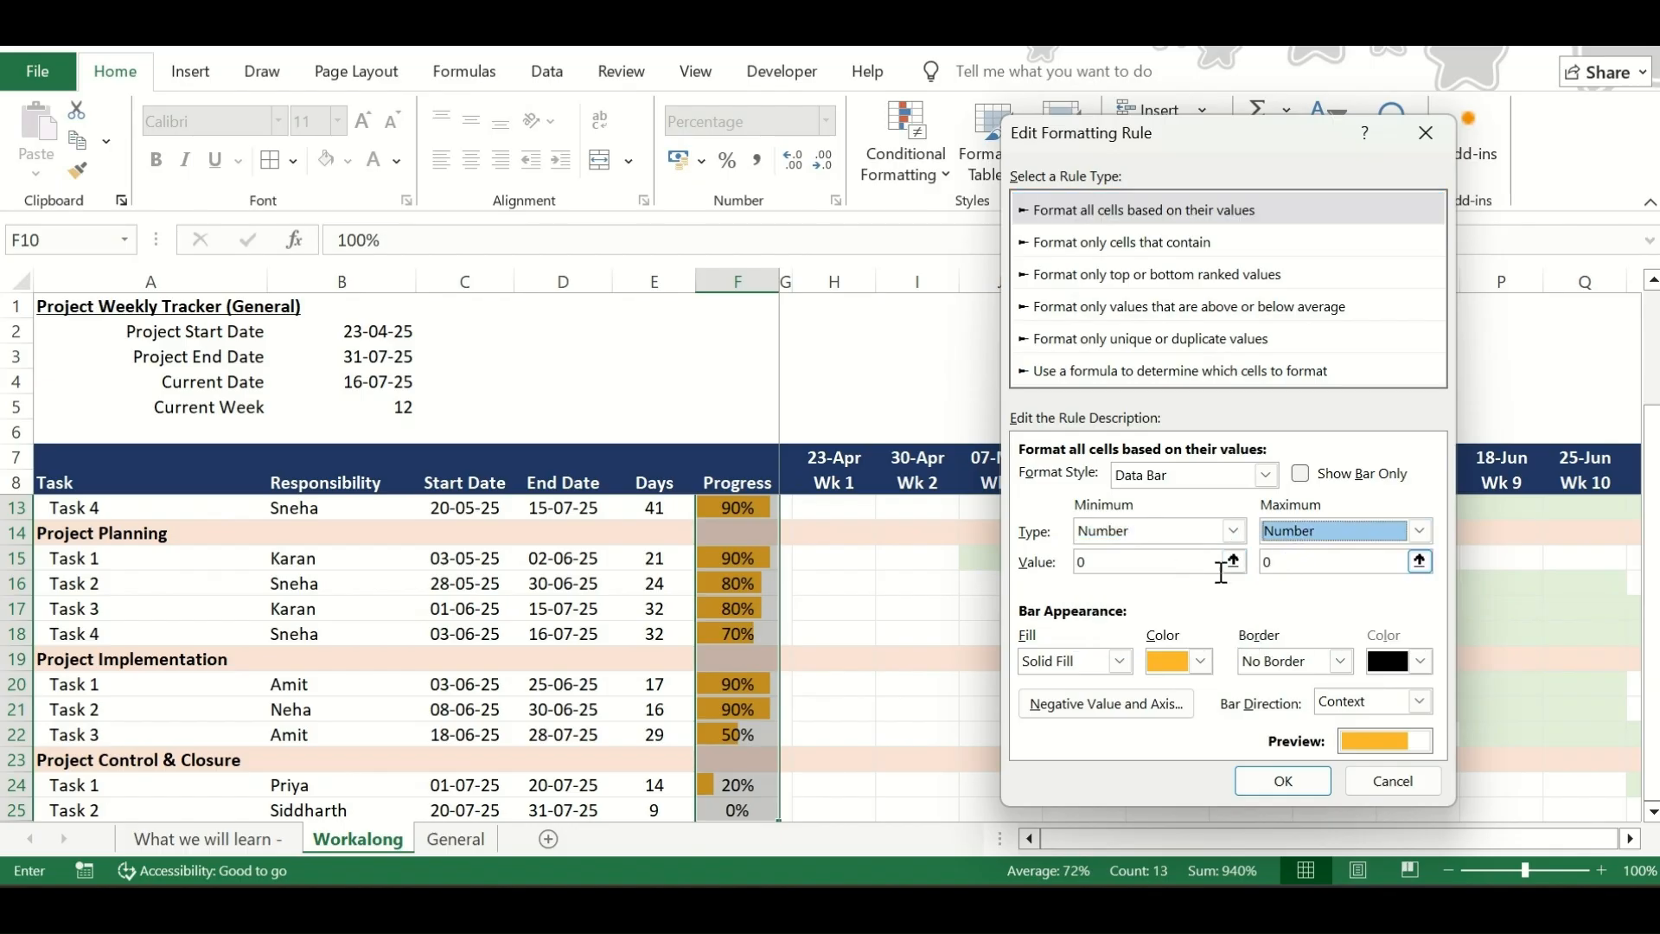
pyautogui.click(1096, 568)
pyautogui.click(1296, 564)
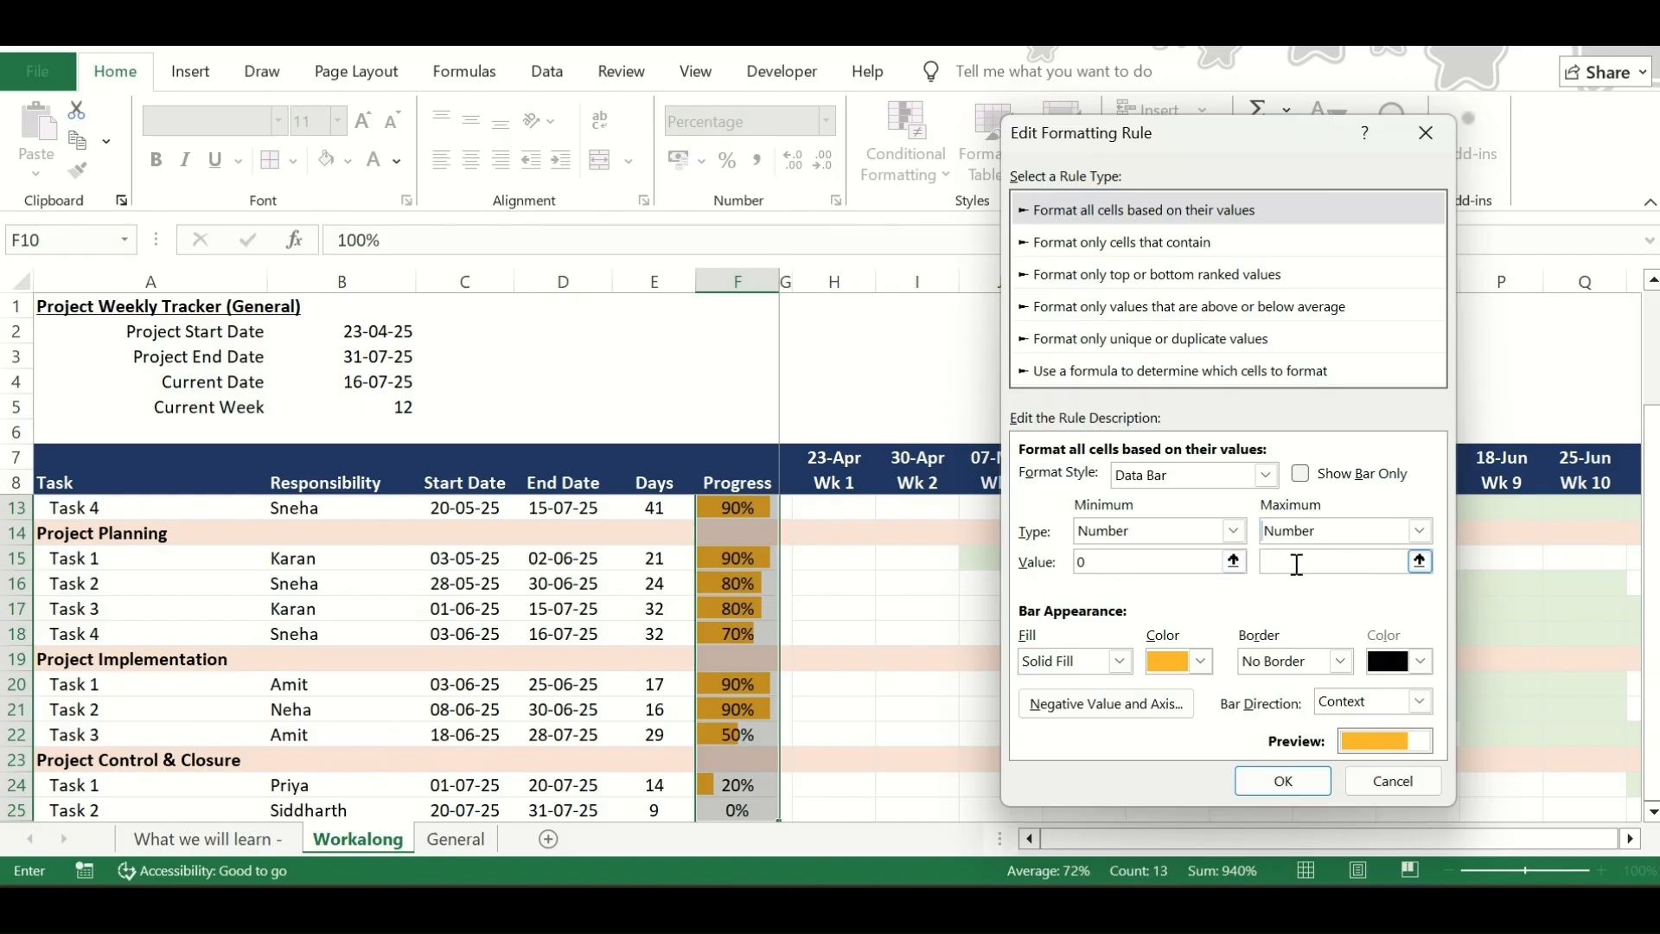
pyautogui.click(1276, 789)
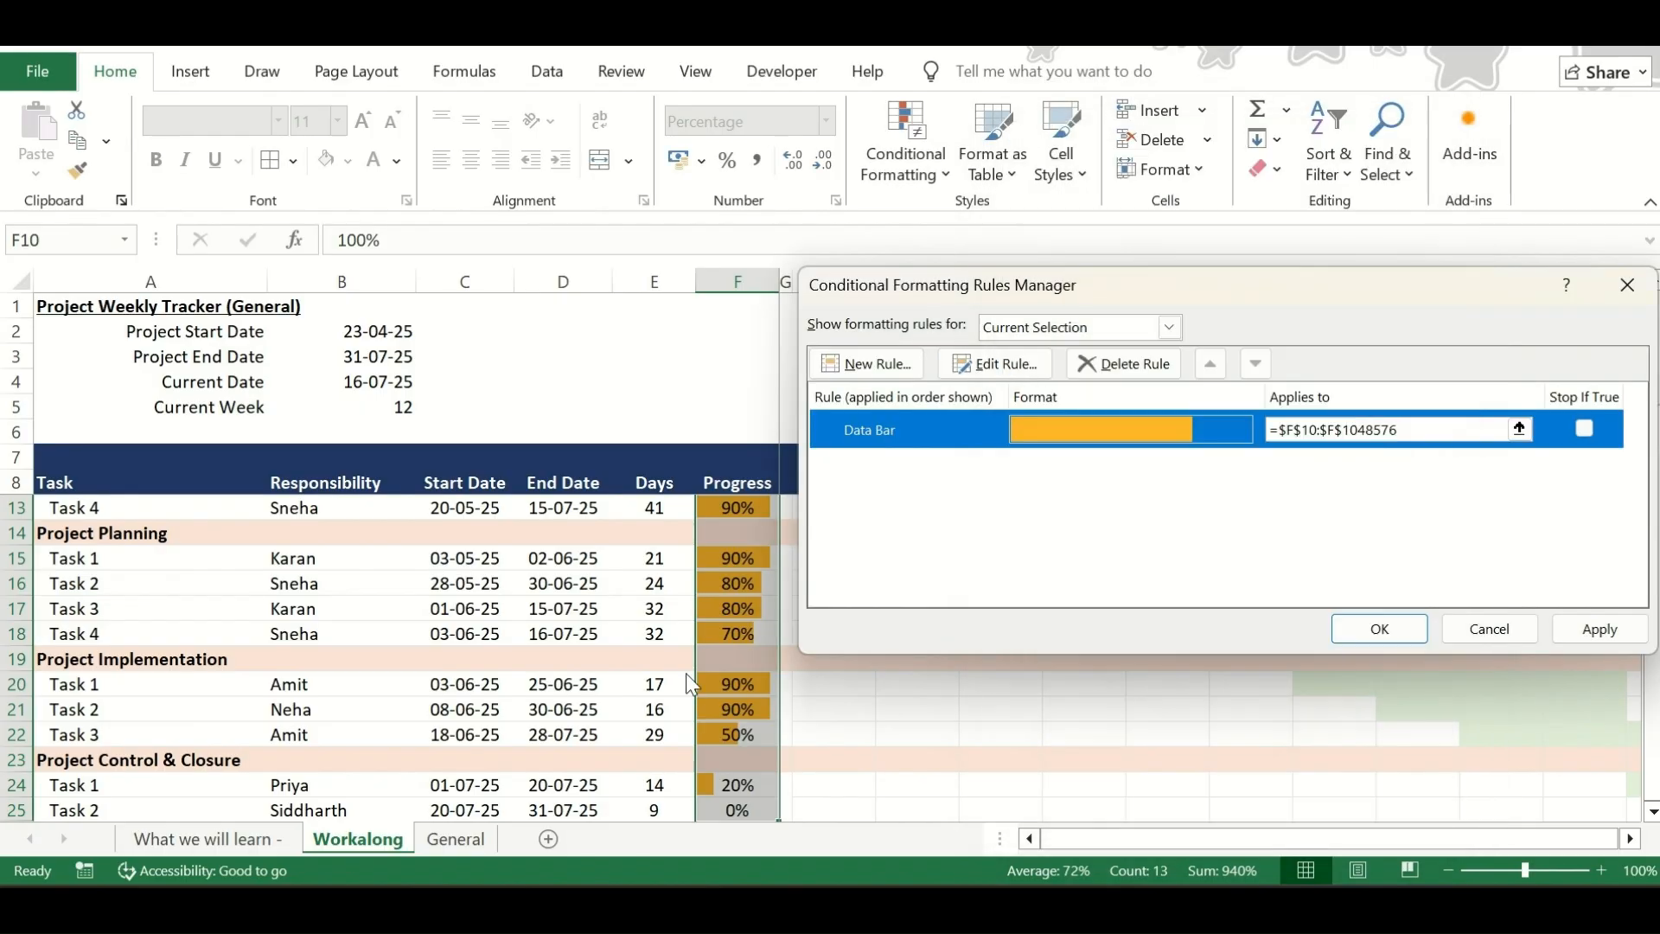
pyautogui.click(1598, 628)
pyautogui.click(1379, 629)
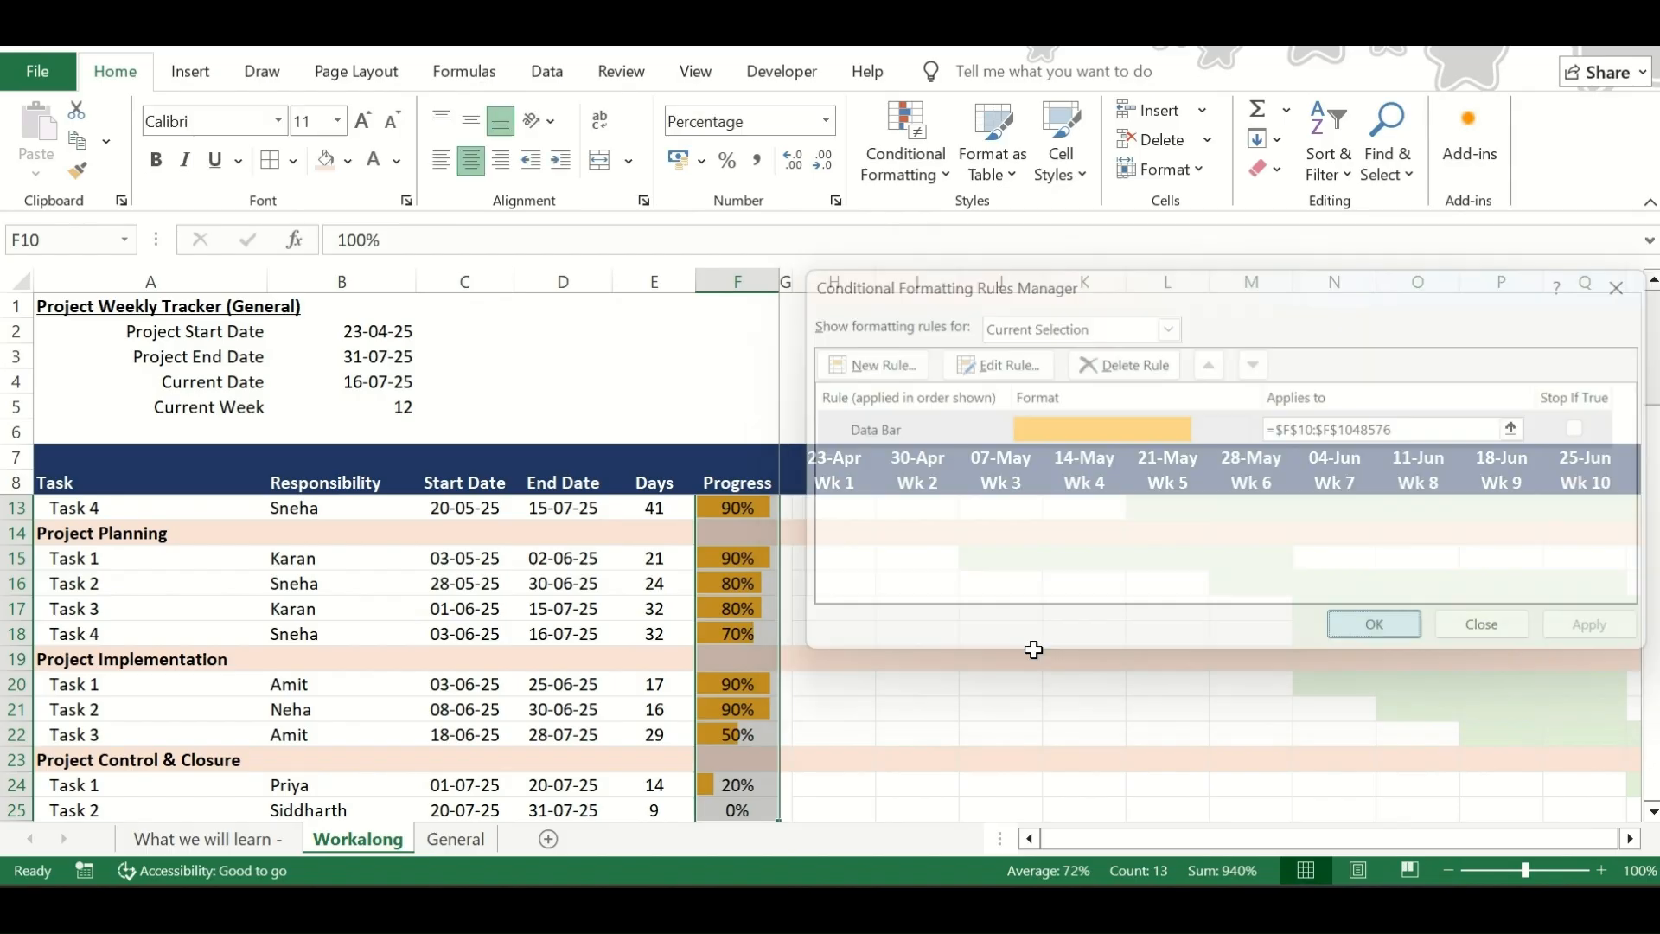
# Test the edited data bar rule by setting F10 to 90% and then back to 100%
pyautogui.scroll(2, 831, 612)
pyautogui.click(733, 532)
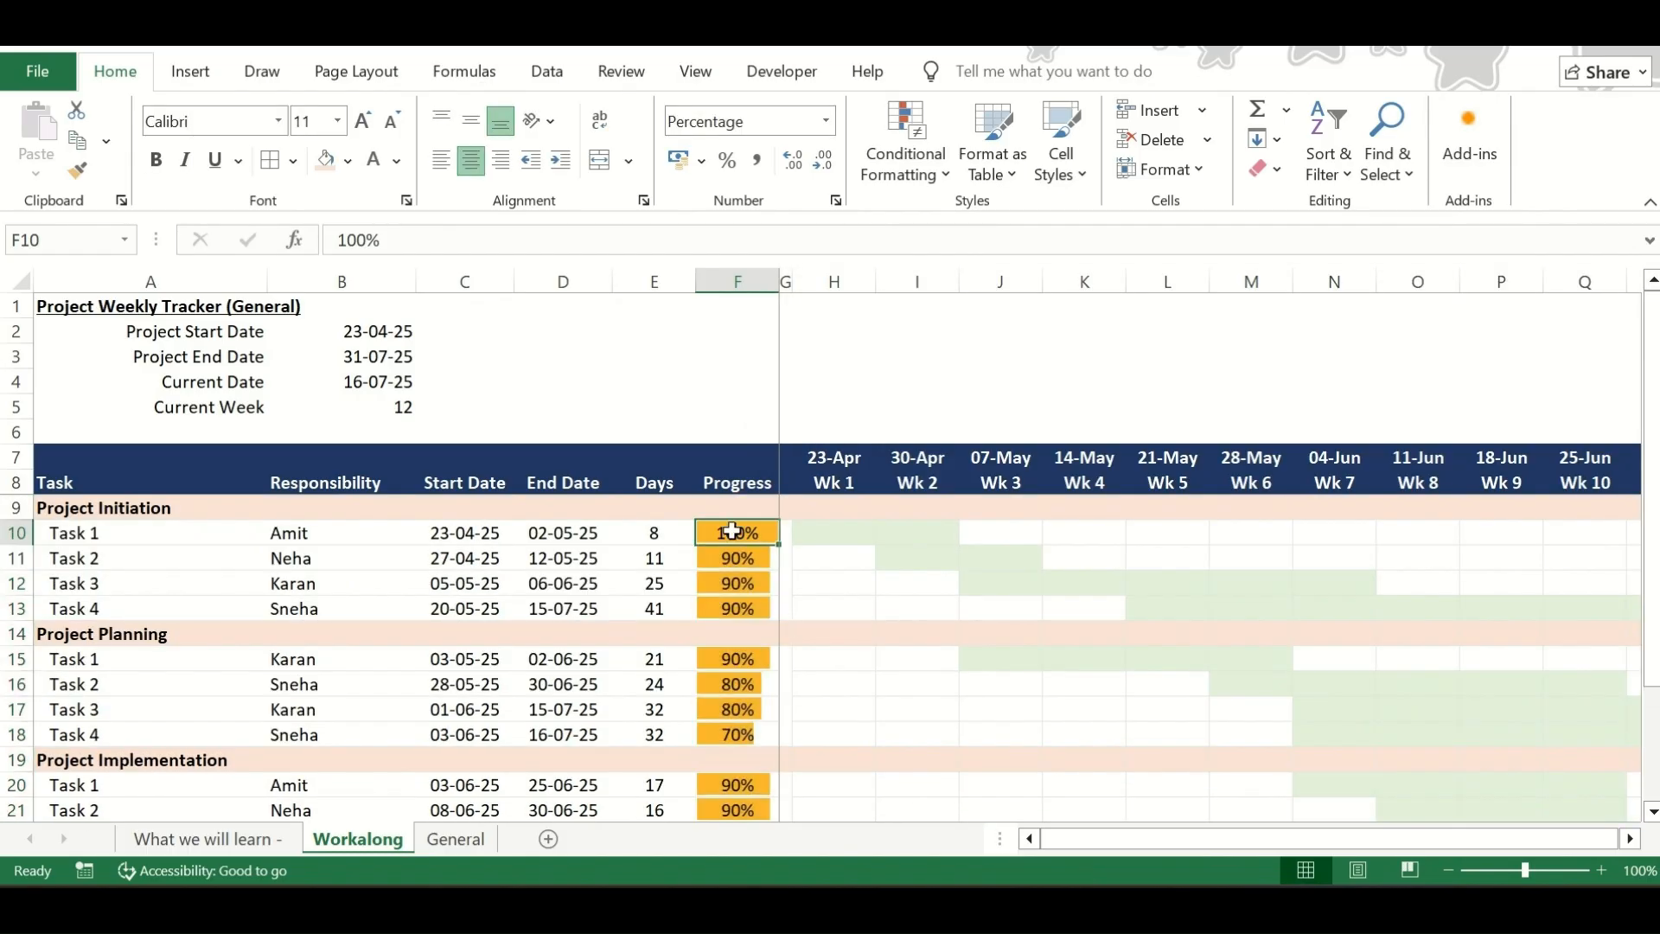
pyautogui.write('90')
pyautogui.press('Return')
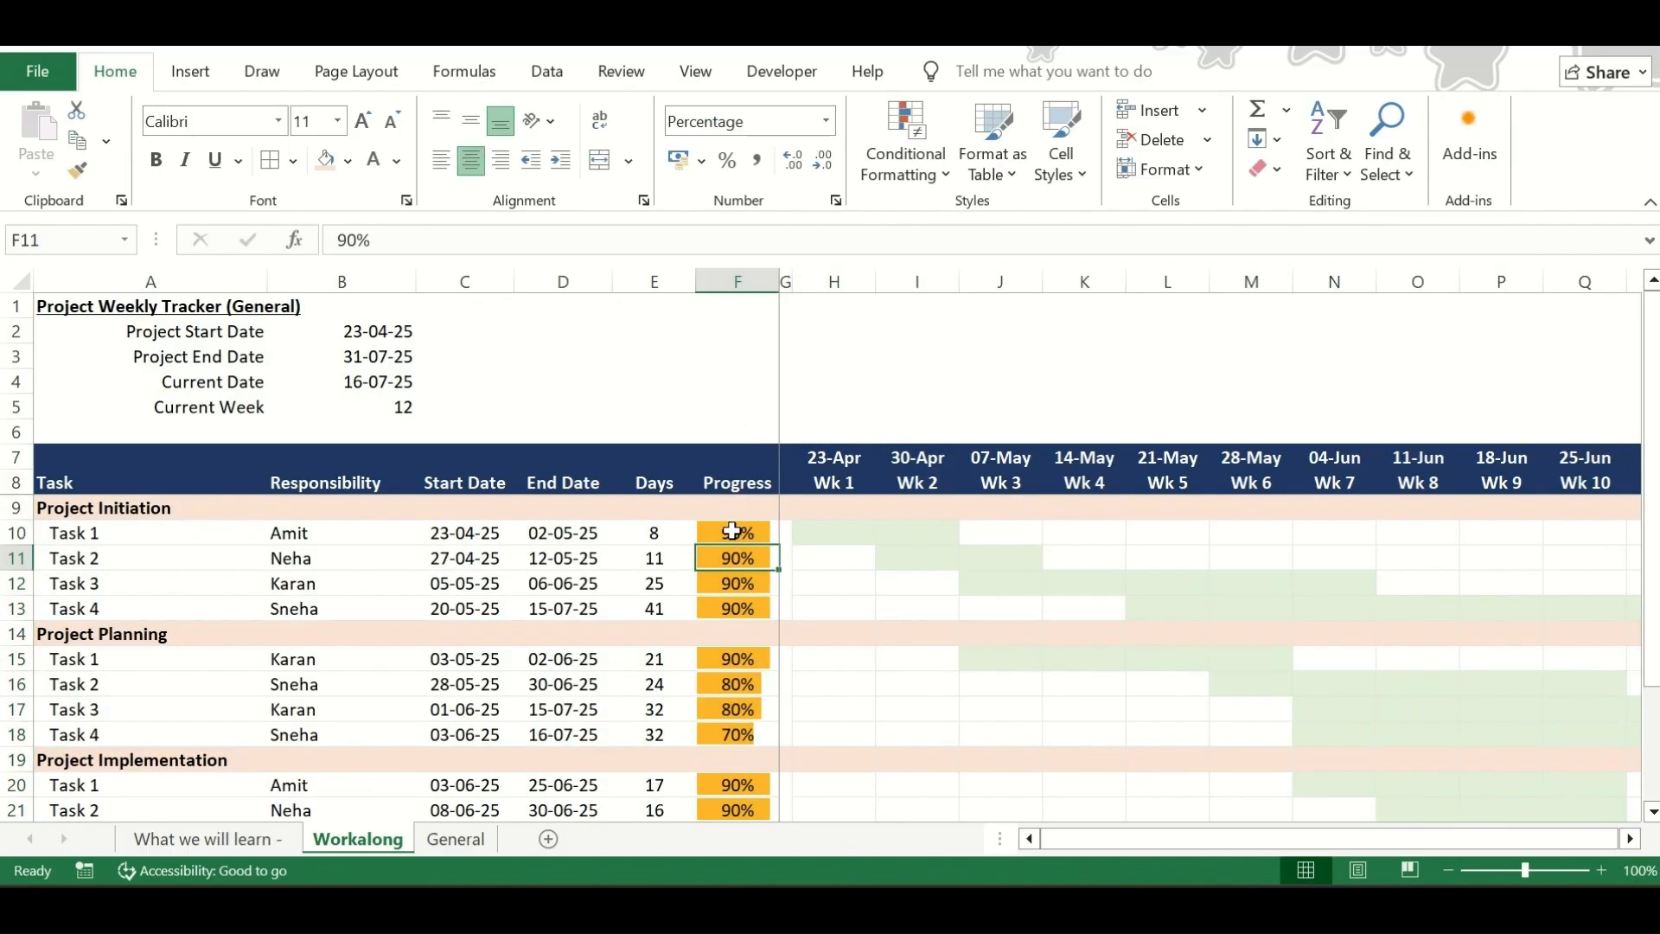
pyautogui.click(733, 532)
pyautogui.write('100')
pyautogui.press('Return')
pyautogui.scroll(-2, 894, 660)
pyautogui.scroll(2, 895, 658)
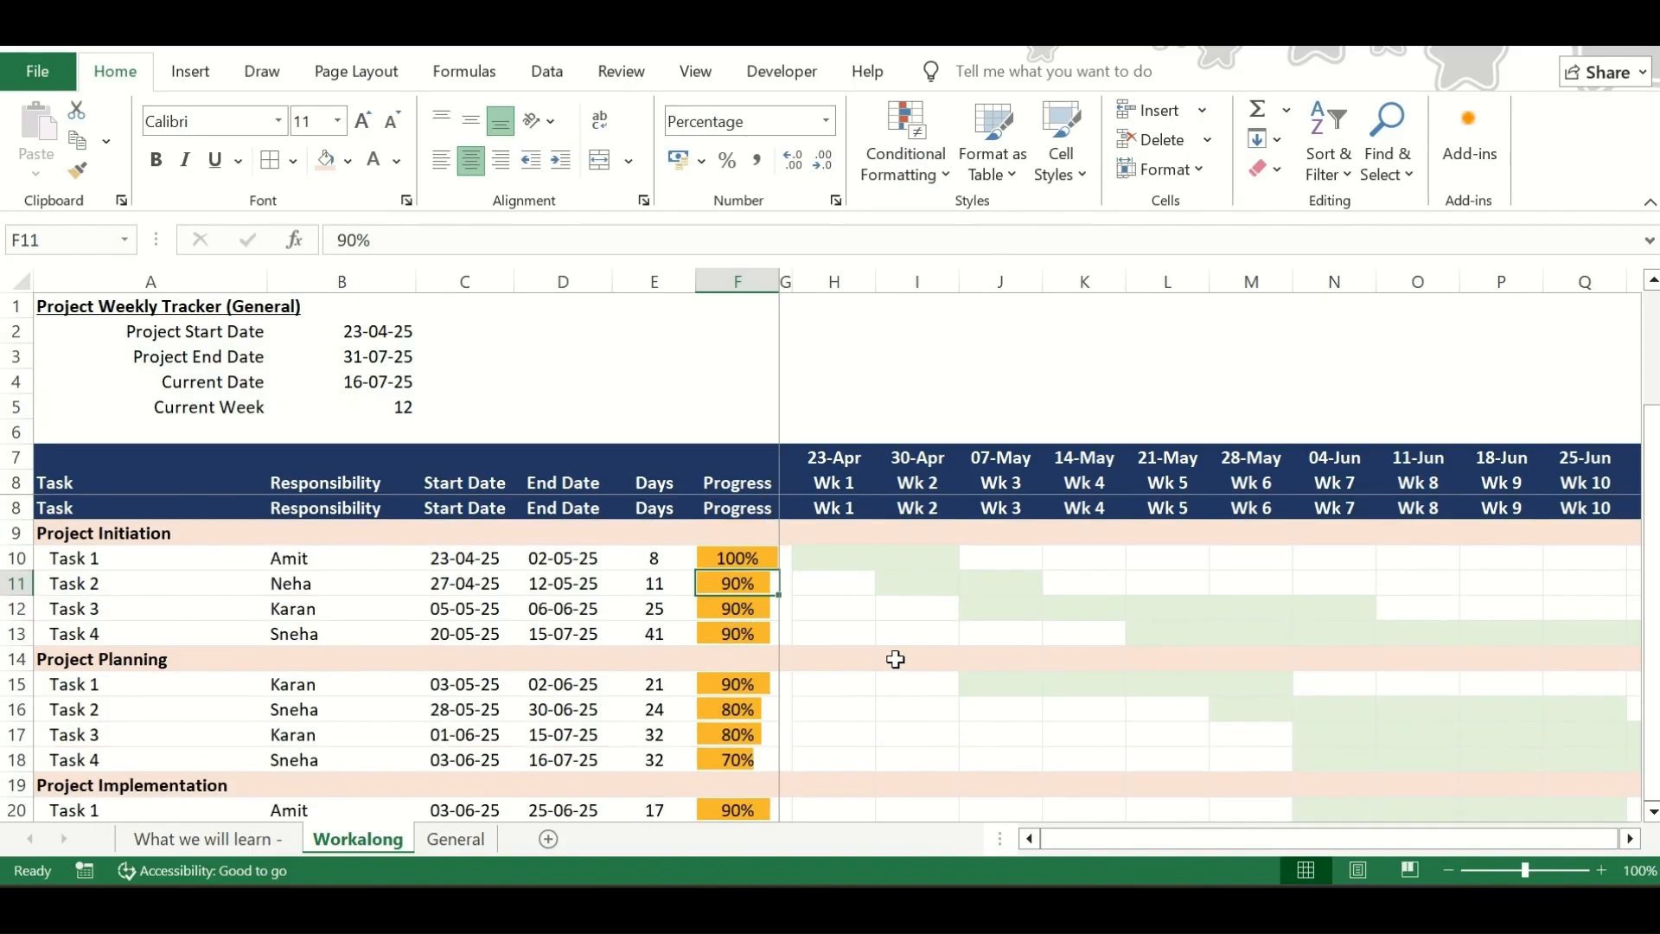
# Look over the Progress bars and the later weeks of the chart, including the Wk 10 column Q
pyautogui.moveTo(729, 444); pyautogui.dragTo(752, 689)
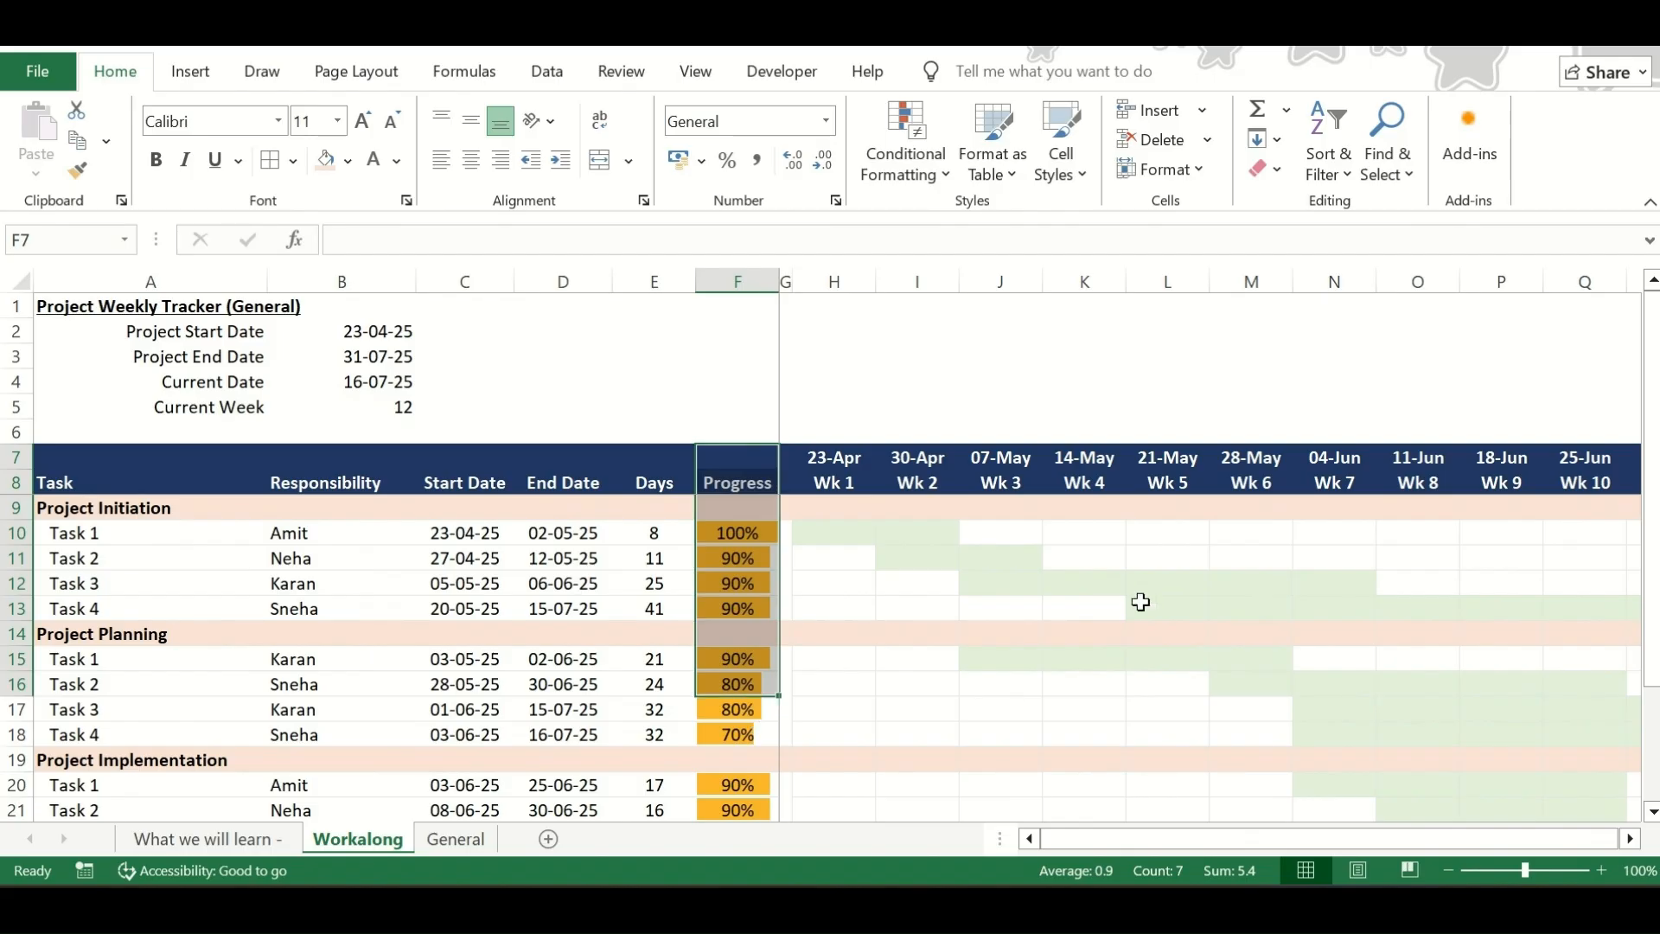
pyautogui.moveTo(1140, 603); pyautogui.dragTo(860, 604)
pyautogui.hscroll(3, 1057, 642)
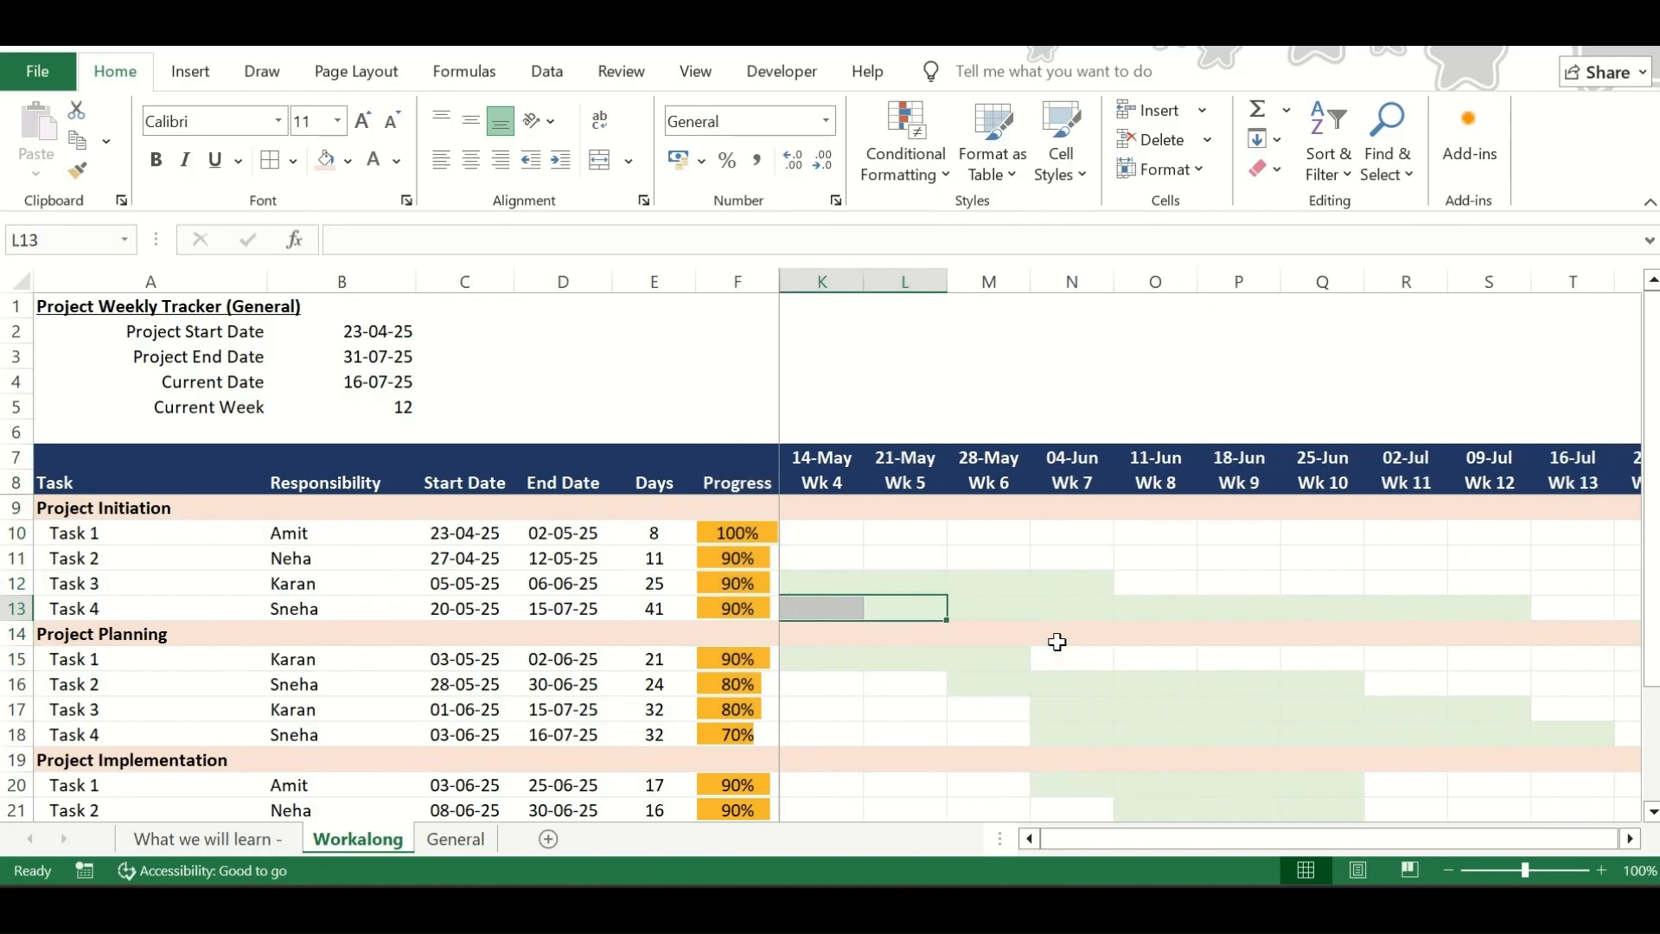
pyautogui.hscroll(2, 1056, 641)
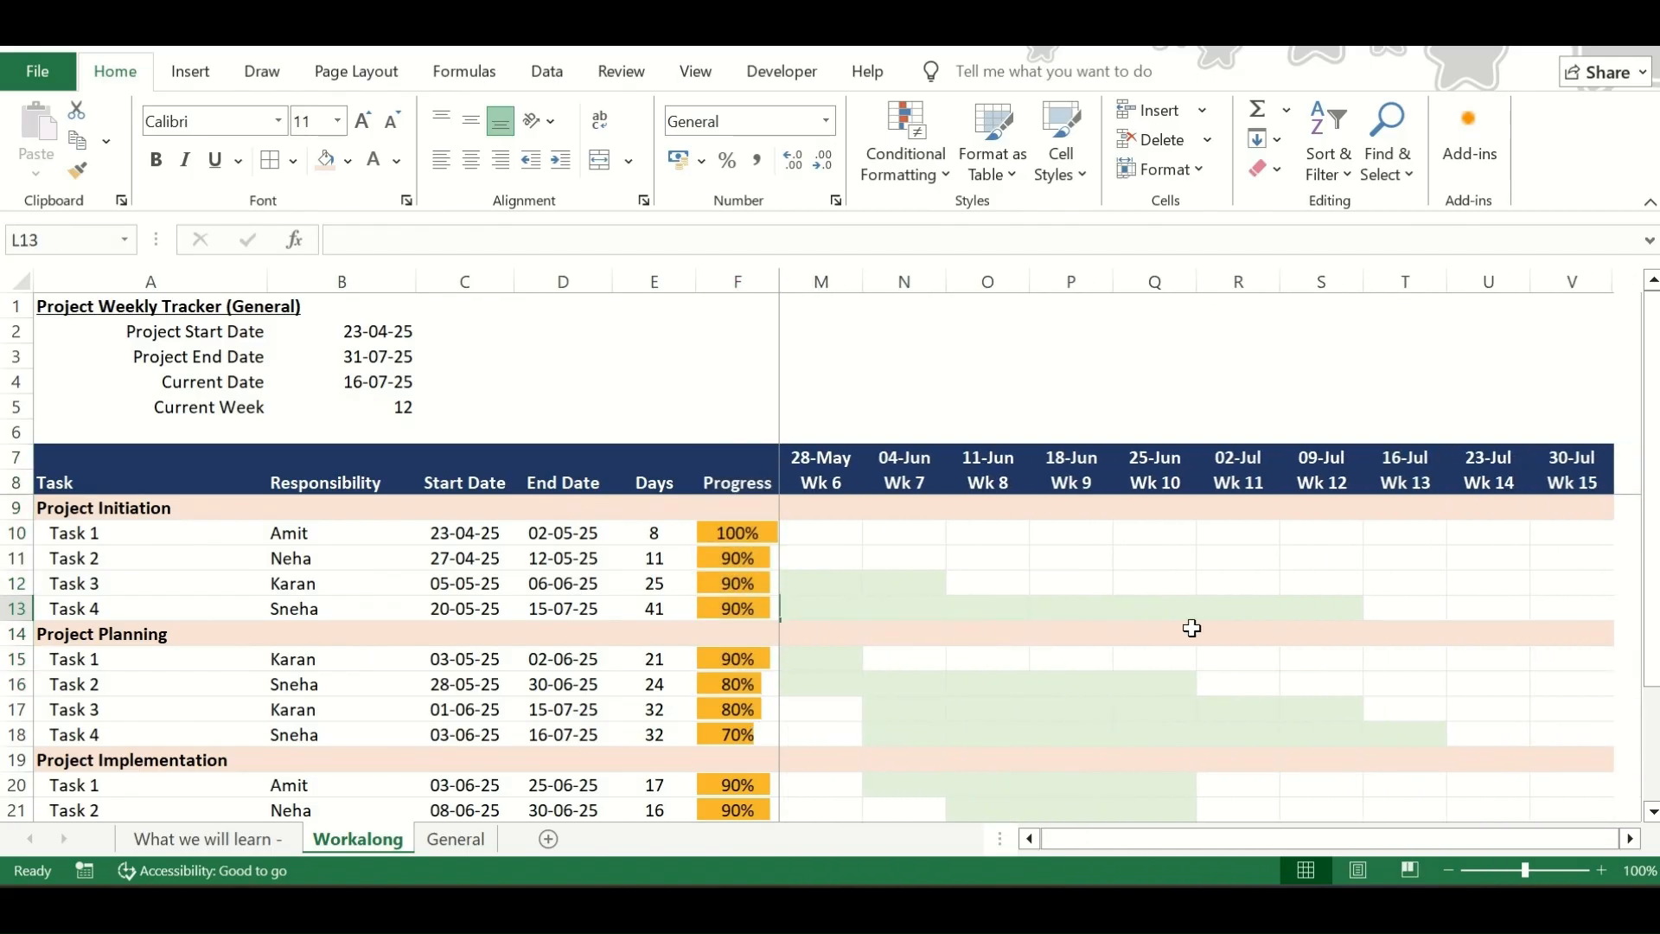
pyautogui.click(1162, 524)
pyautogui.click(1162, 518)
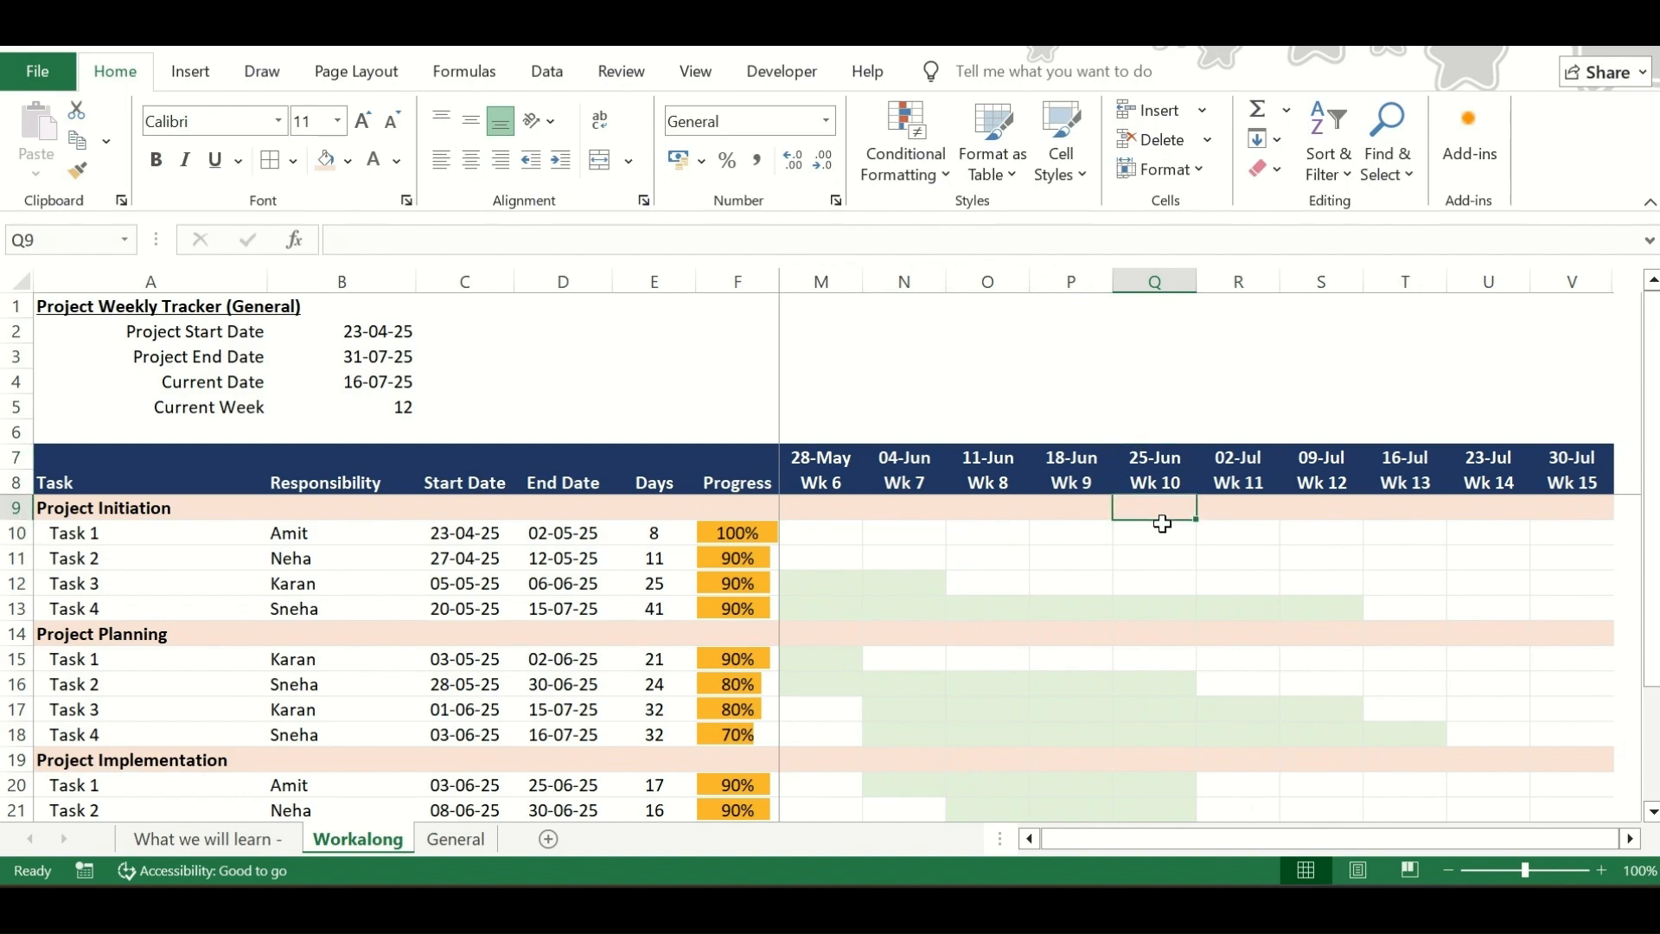
pyautogui.click(1160, 497)
pyautogui.click(1160, 278)
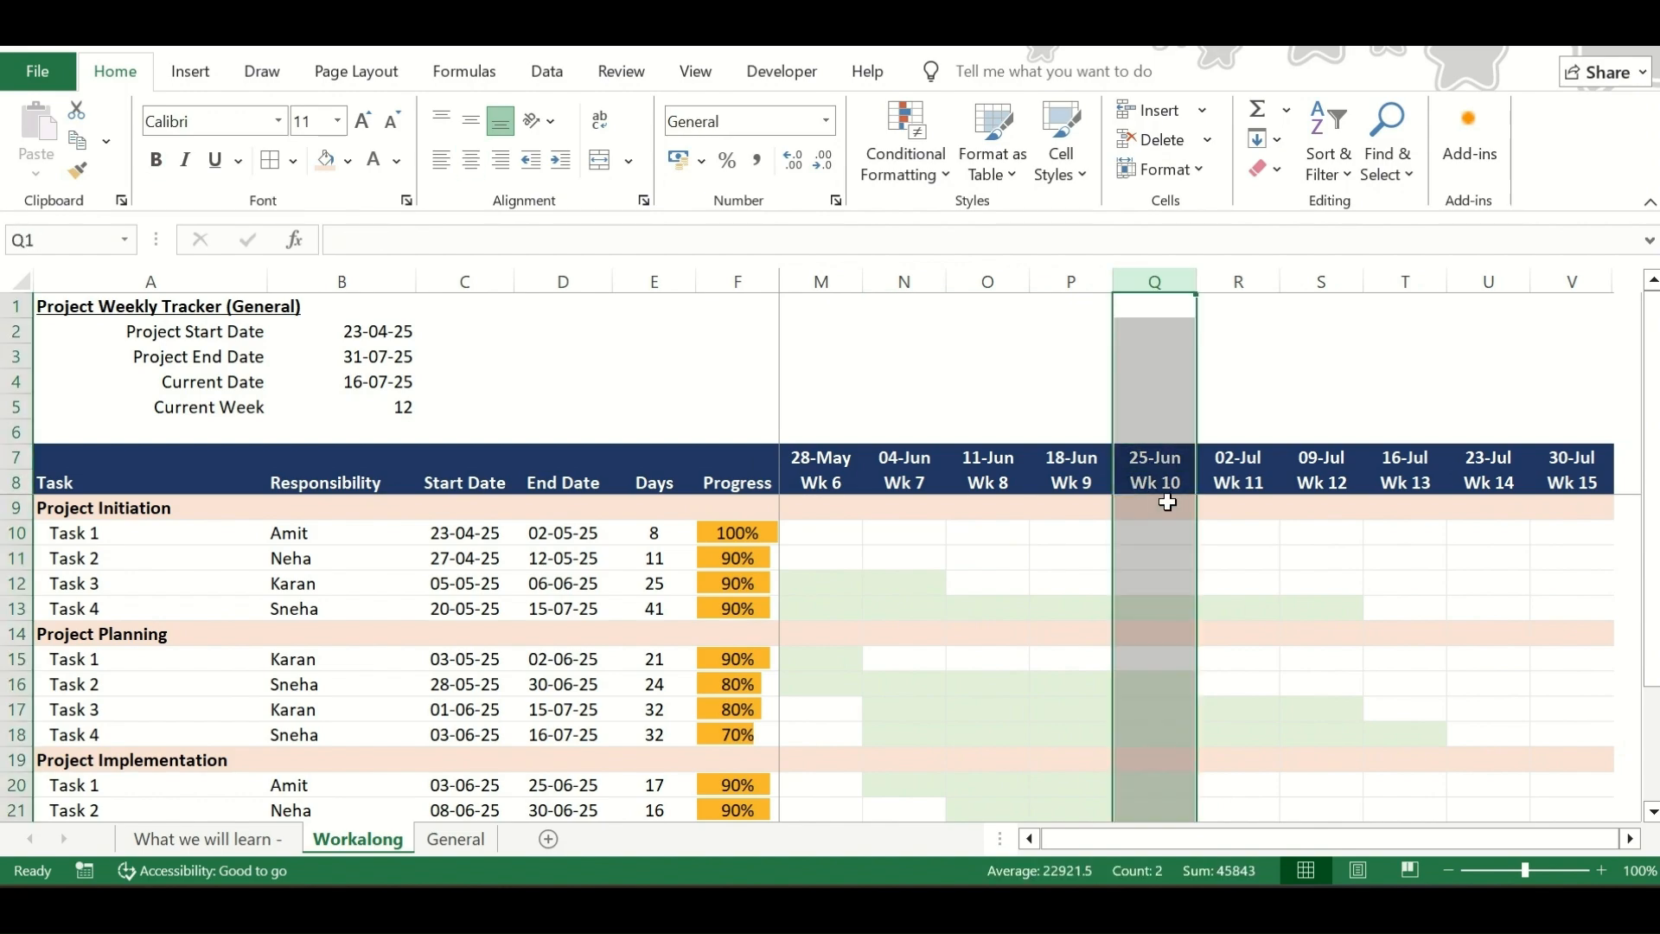
# Examine the Wk 10 column from its date and week header cells down through the task rows
pyautogui.scroll(-1, 1167, 502)
pyautogui.scroll(1, 1167, 498)
pyautogui.scroll(-1, 1170, 583)
pyautogui.scroll(1, 1170, 583)
pyautogui.click(1153, 527)
pyautogui.press('Up')
pyautogui.press('Up')
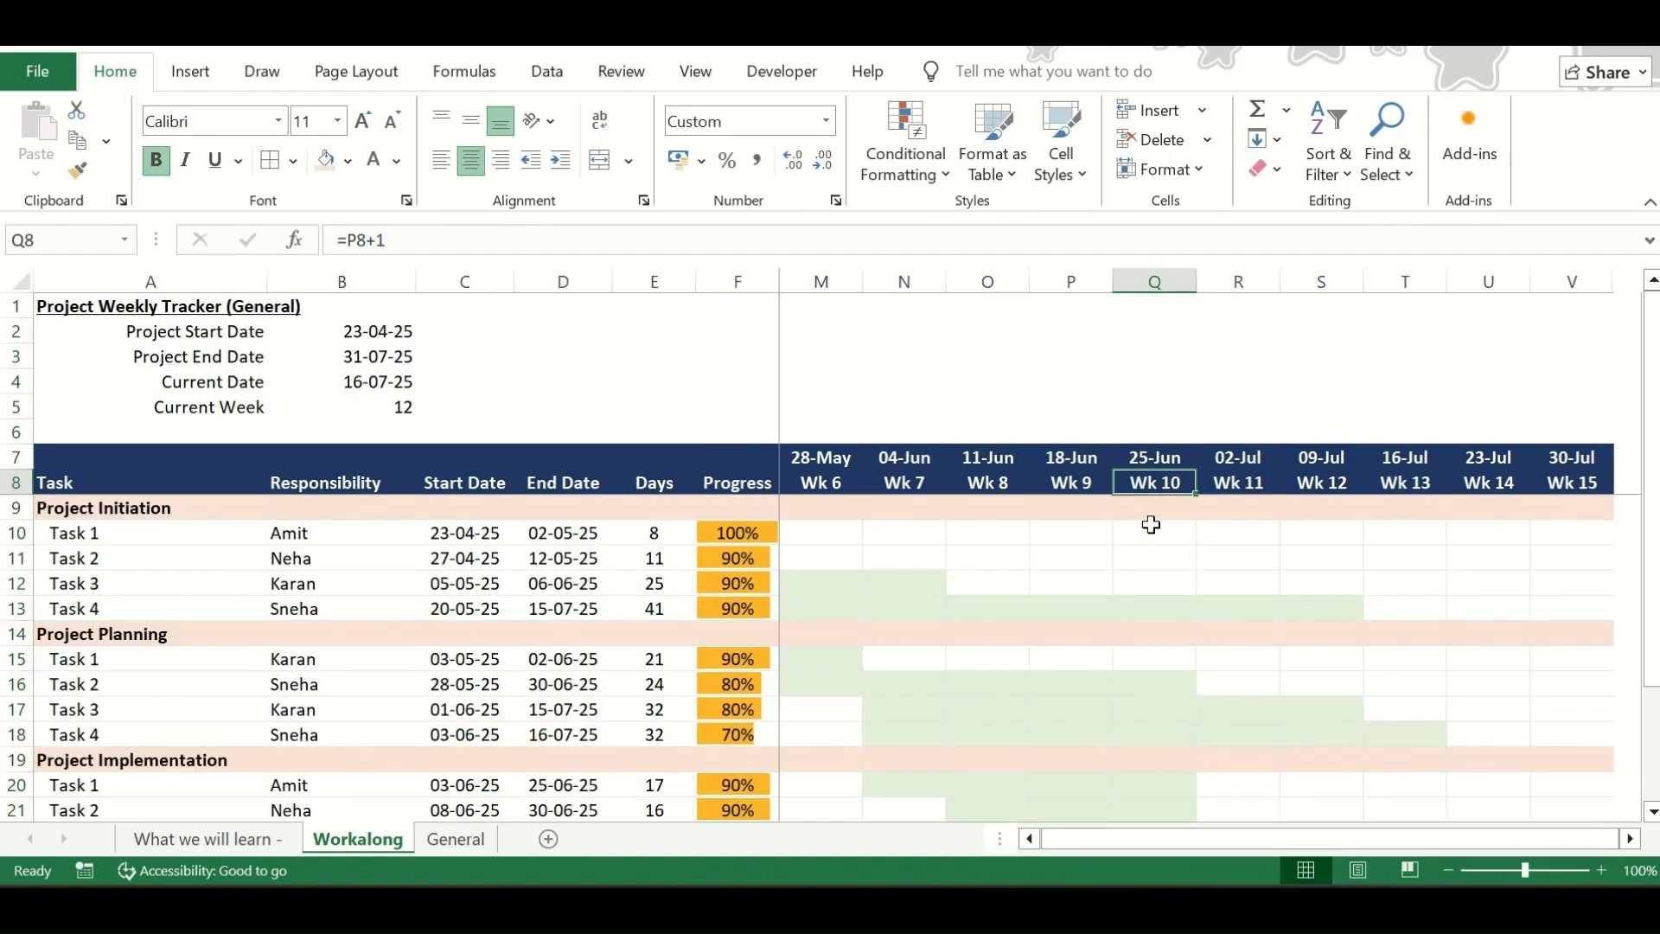
pyautogui.moveTo(1155, 449); pyautogui.dragTo(1170, 733)
pyautogui.hscroll(-4, 1029, 629)
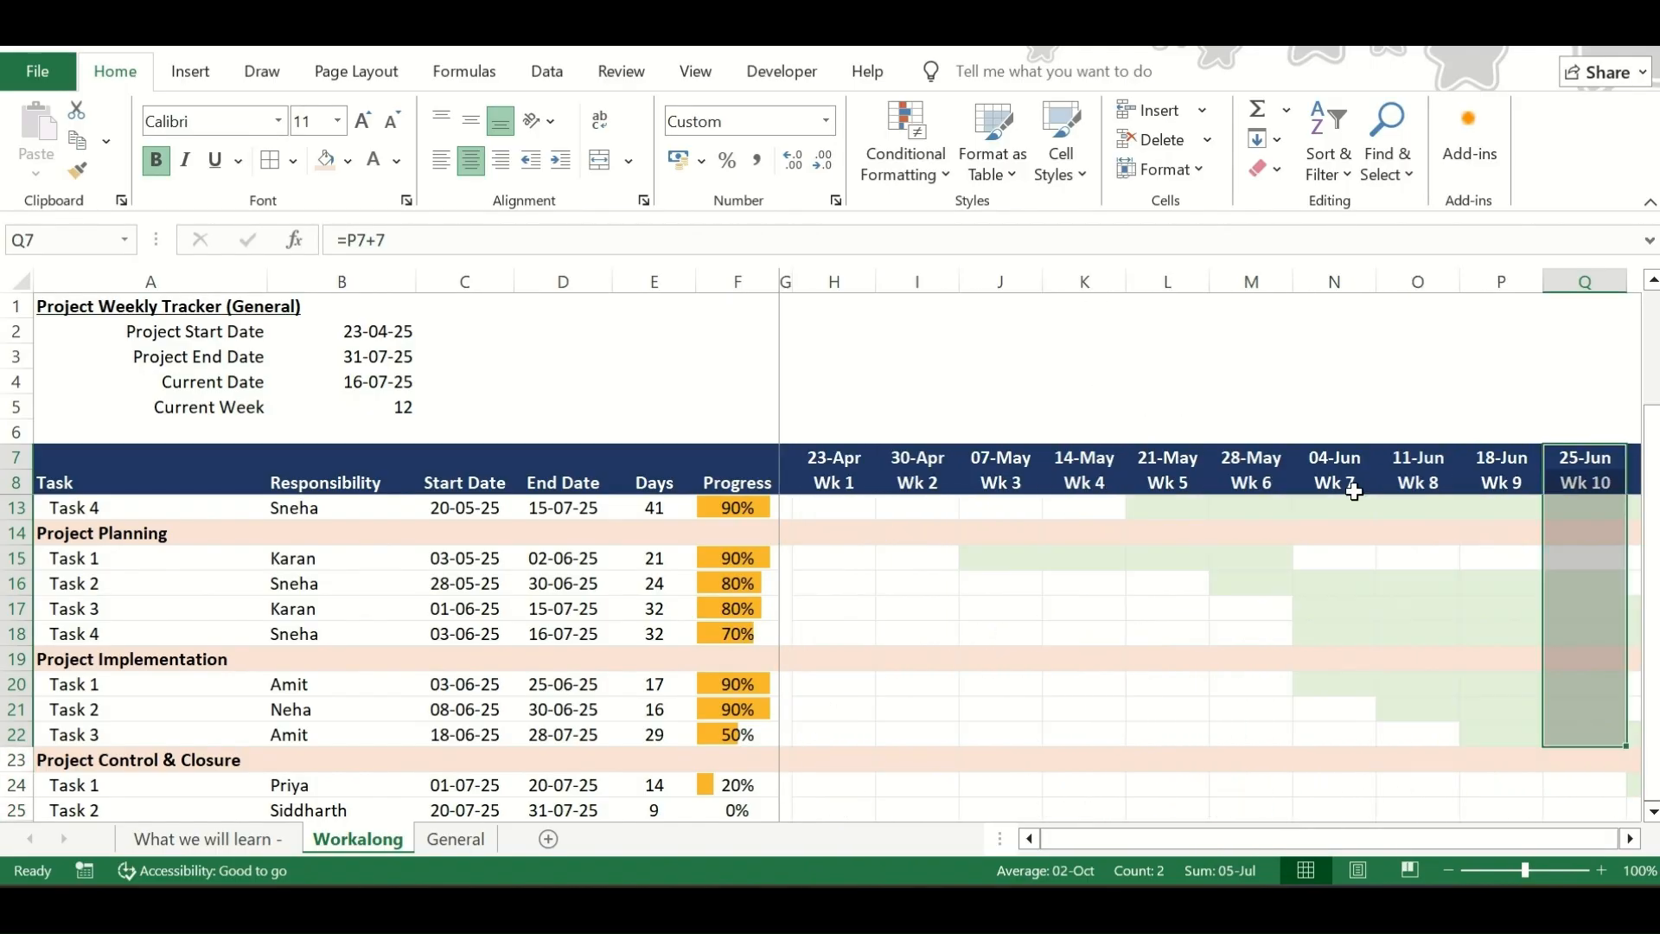
# Start a new formula-based conditional formatting rule for the weekly chart range H7:V25
pyautogui.moveTo(839, 451); pyautogui.dragTo(853, 825)
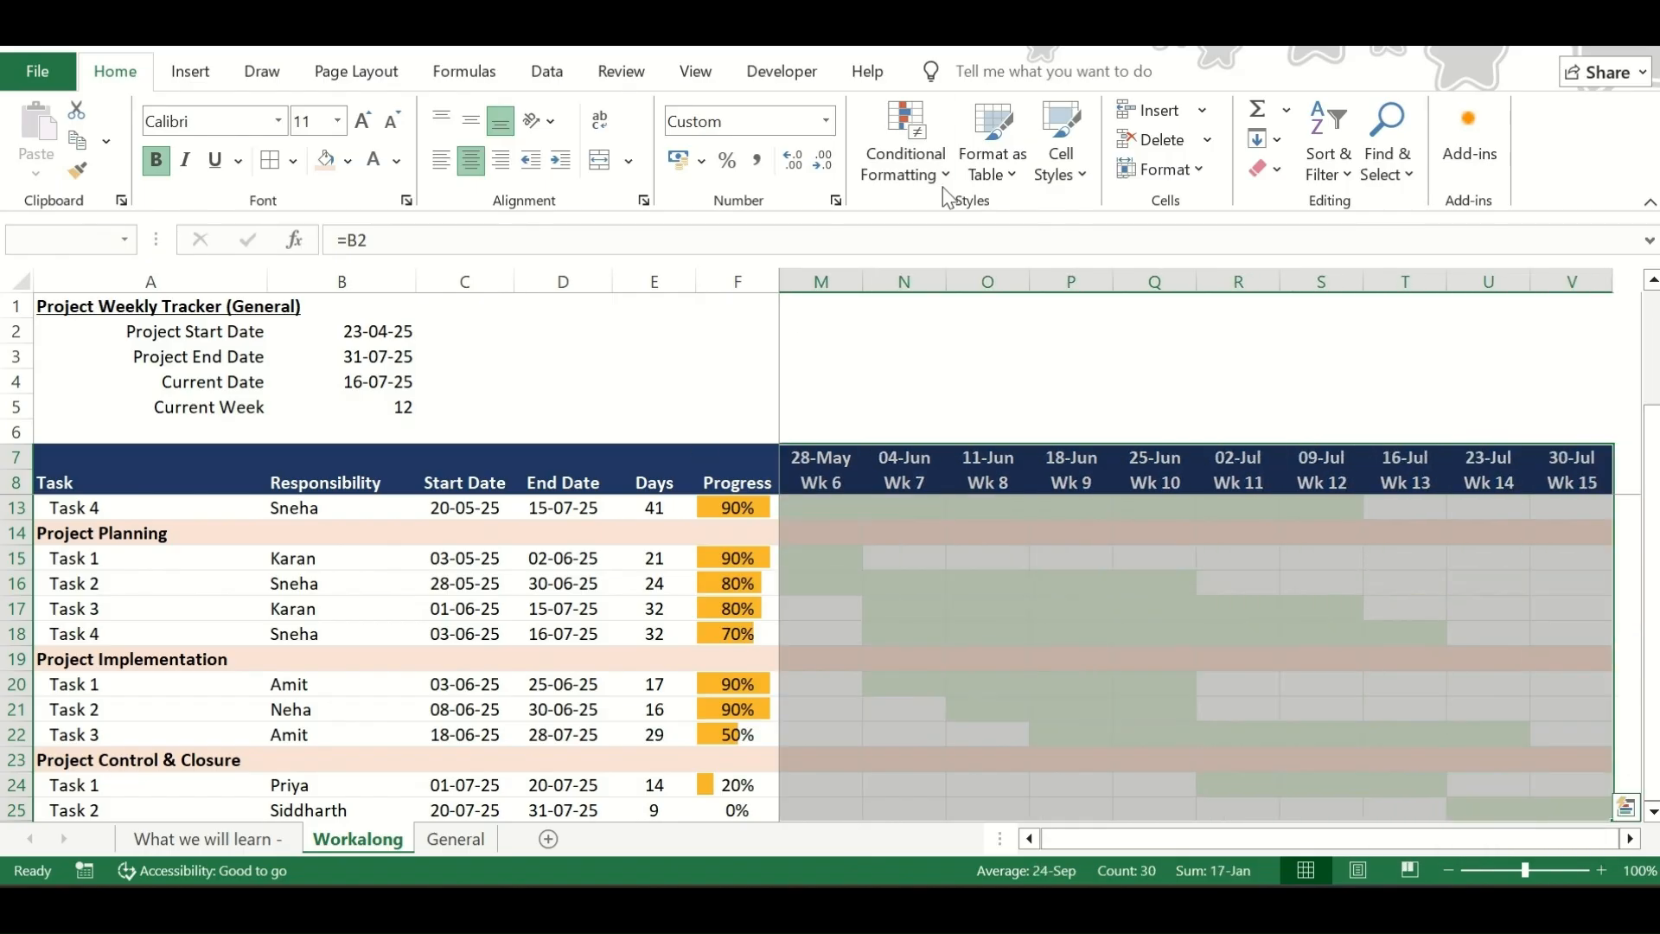
pyautogui.click(914, 162)
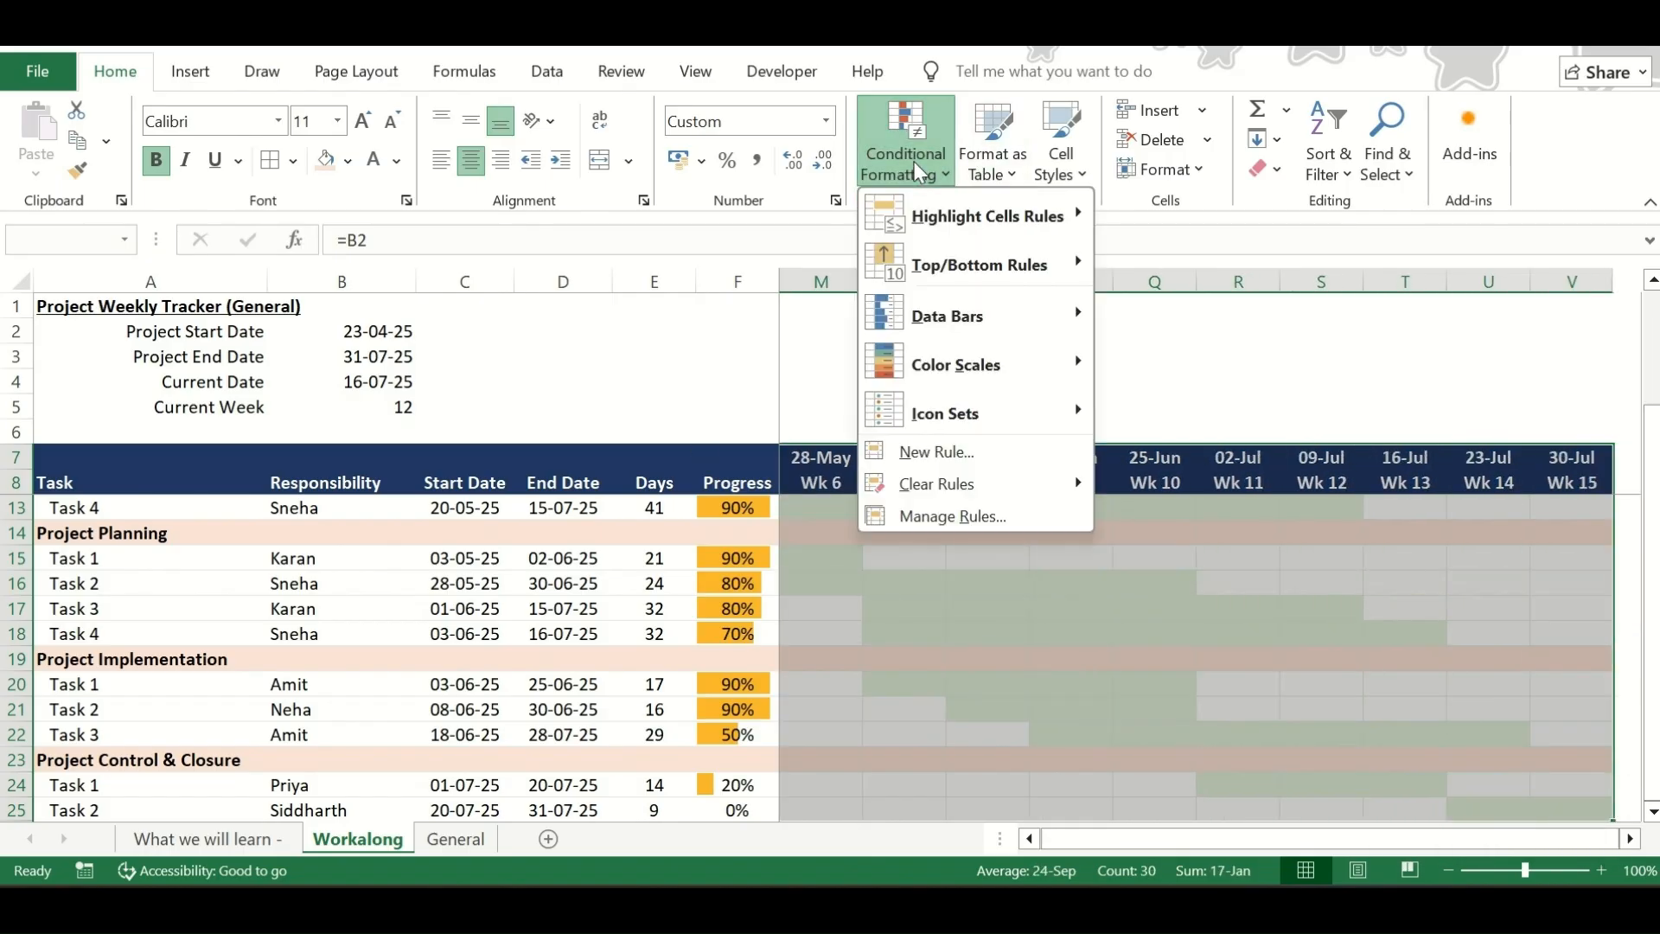
pyautogui.click(922, 453)
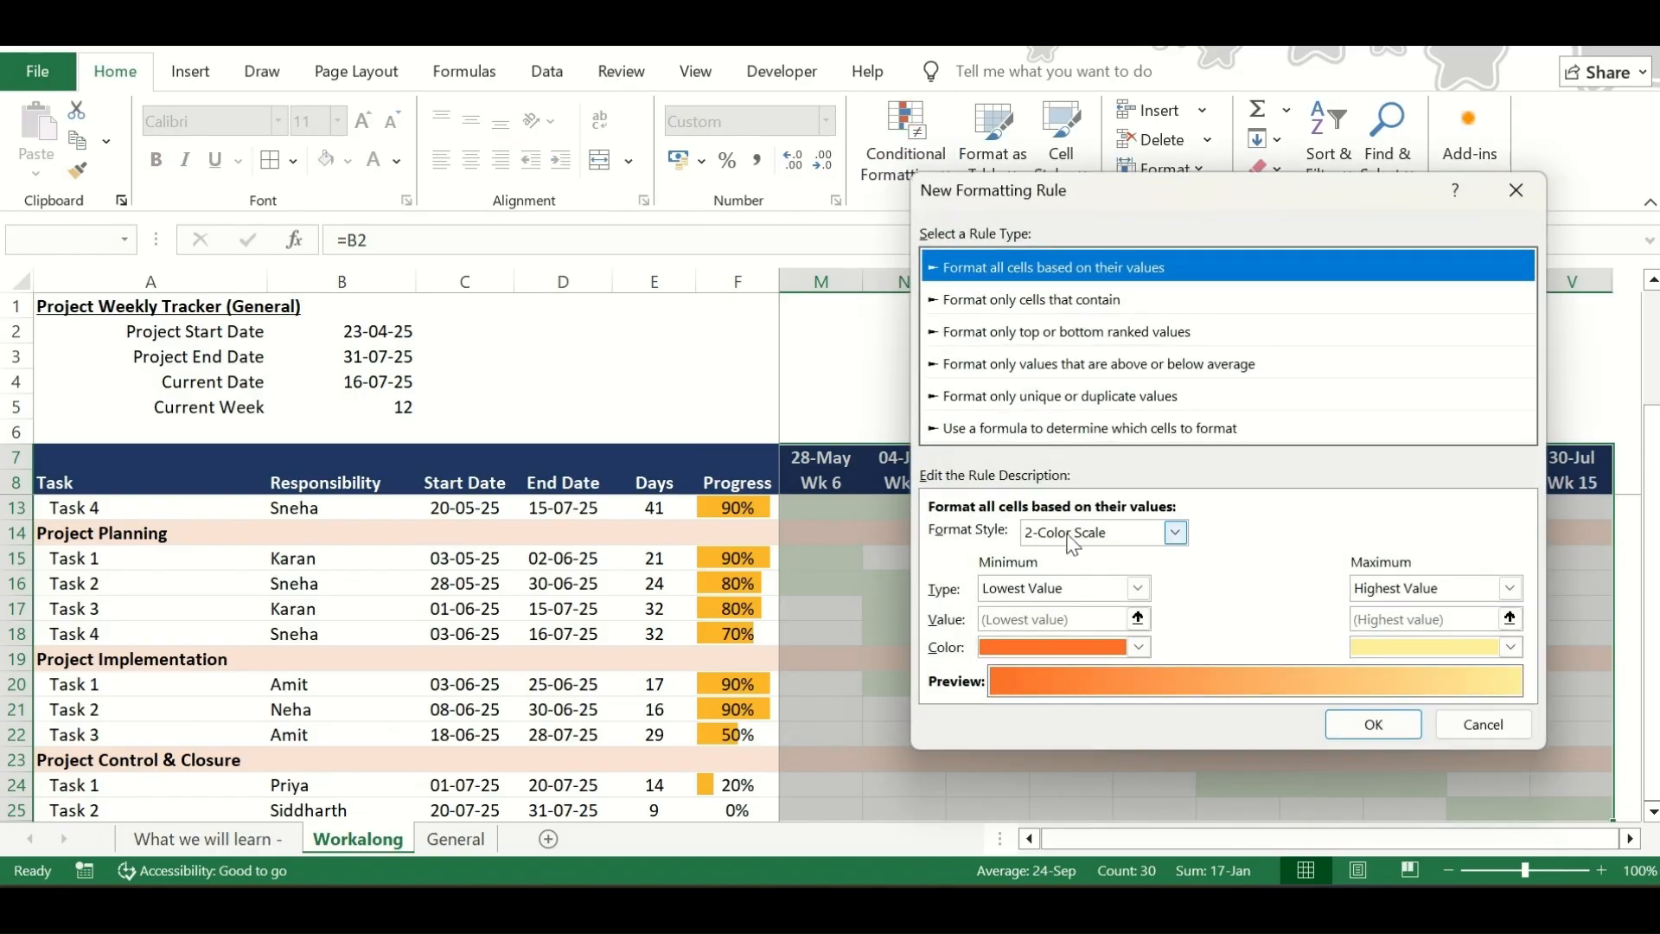
pyautogui.click(1029, 429)
pyautogui.click(1007, 535)
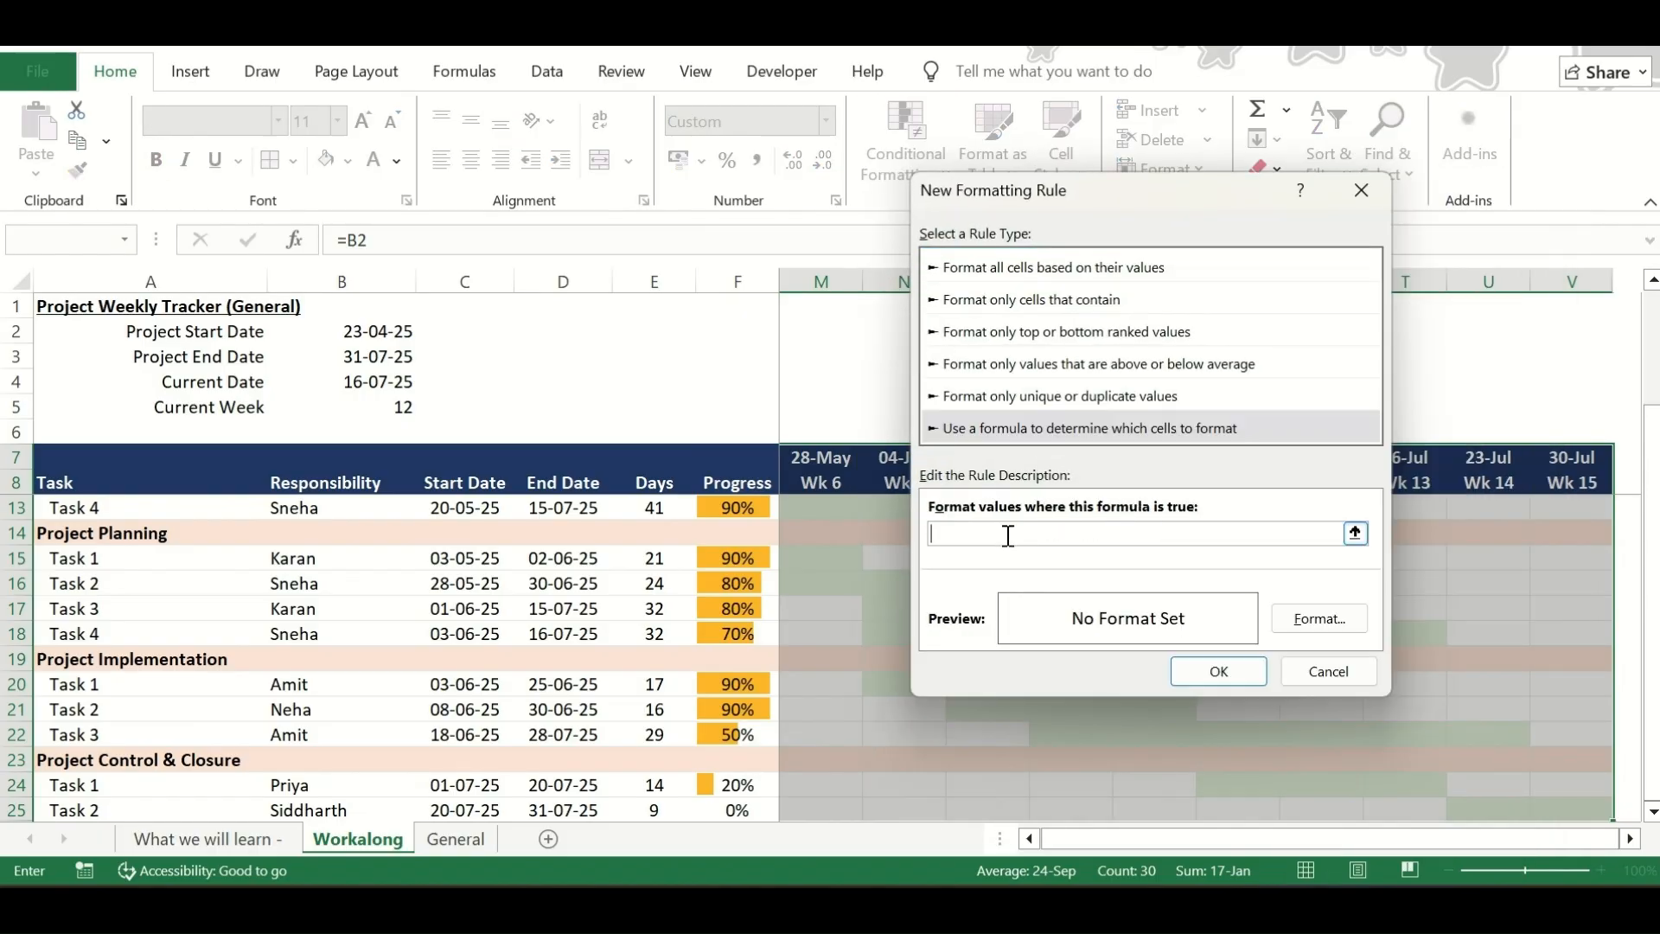
# Enter the rule formula =H$8=$B$5 to match each column's week number with the Current Week cell
pyautogui.click(828, 487)
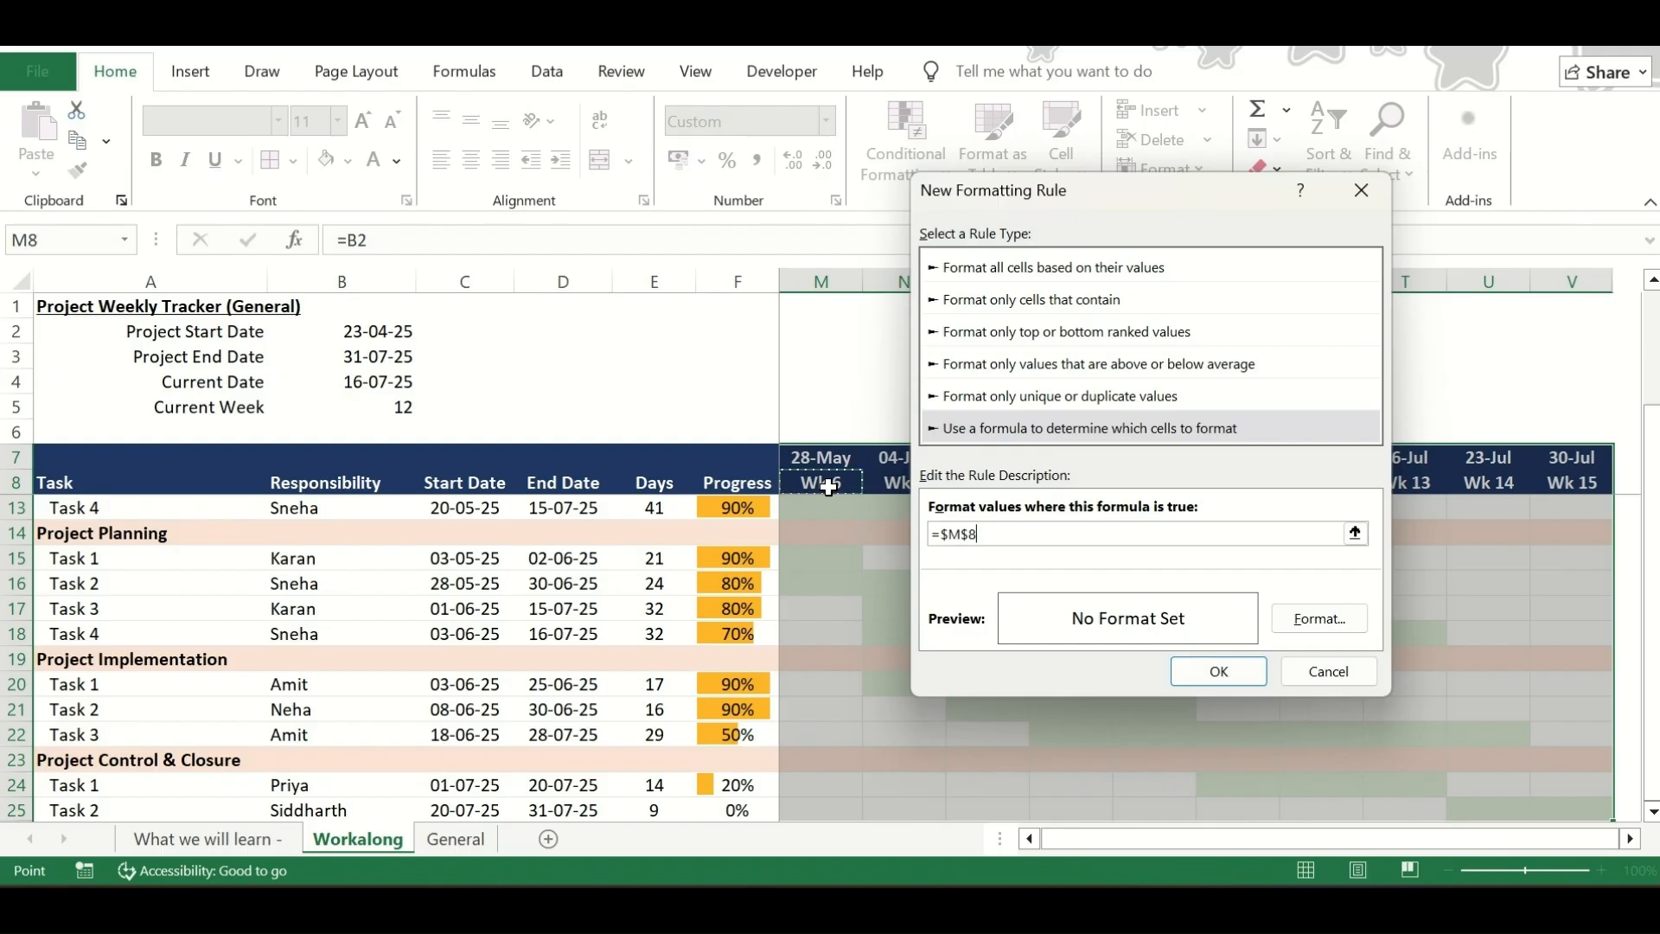
pyautogui.scroll(2, 828, 487)
pyautogui.hscroll(-5, 828, 487)
pyautogui.click(828, 487)
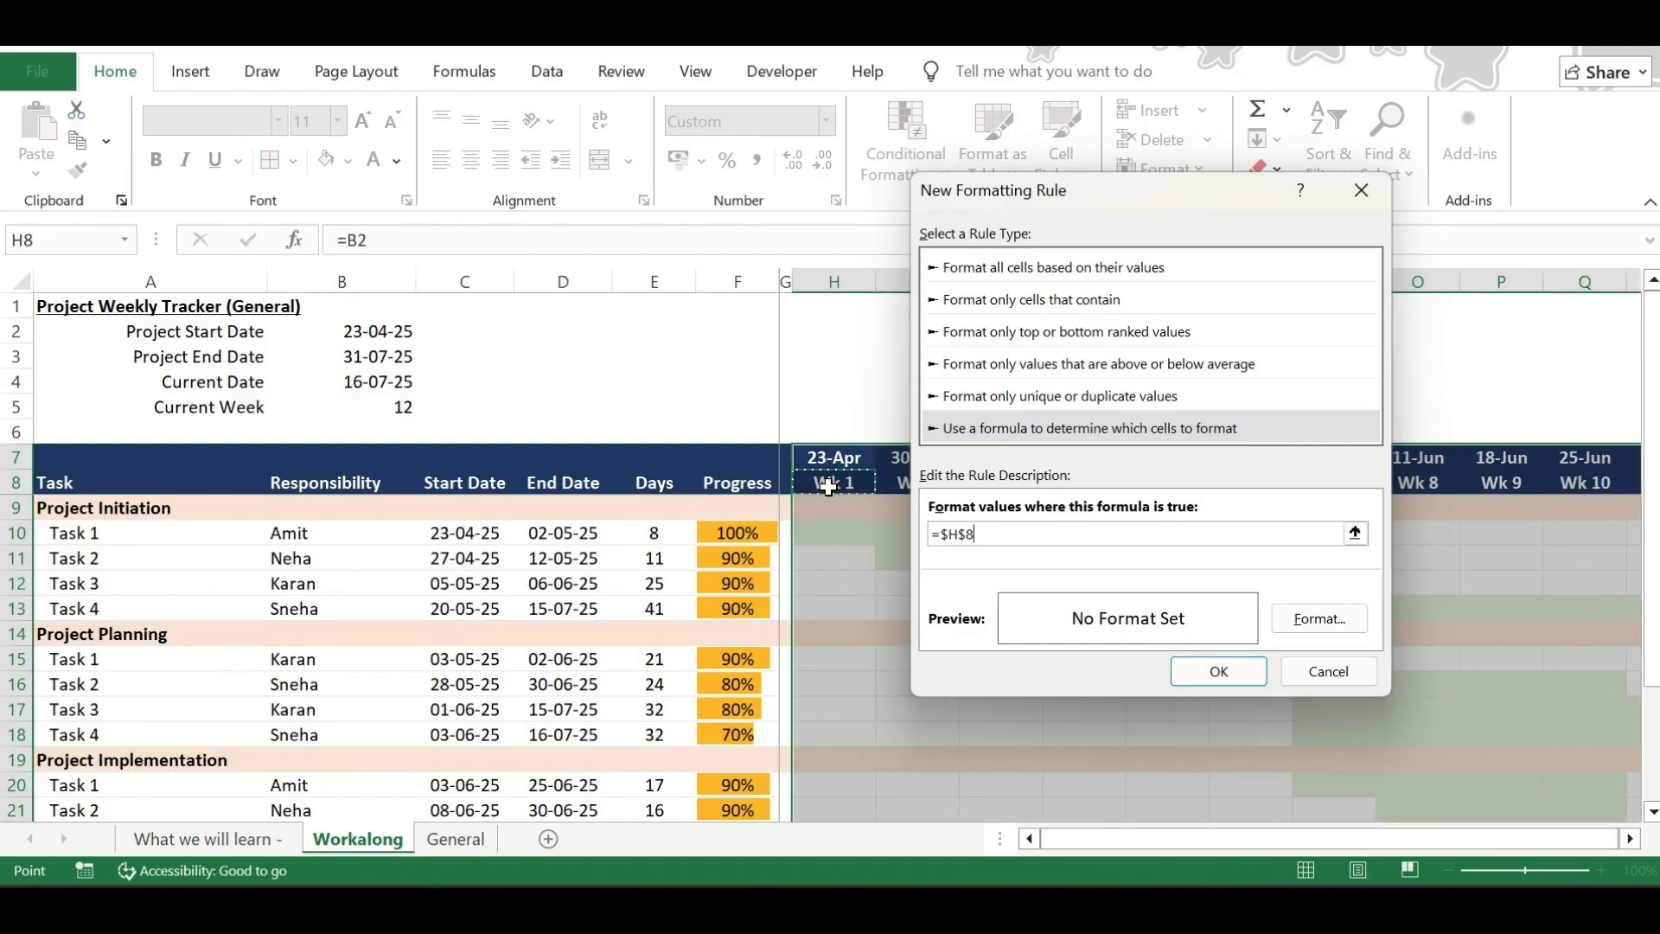
pyautogui.write('=')
pyautogui.click(393, 407)
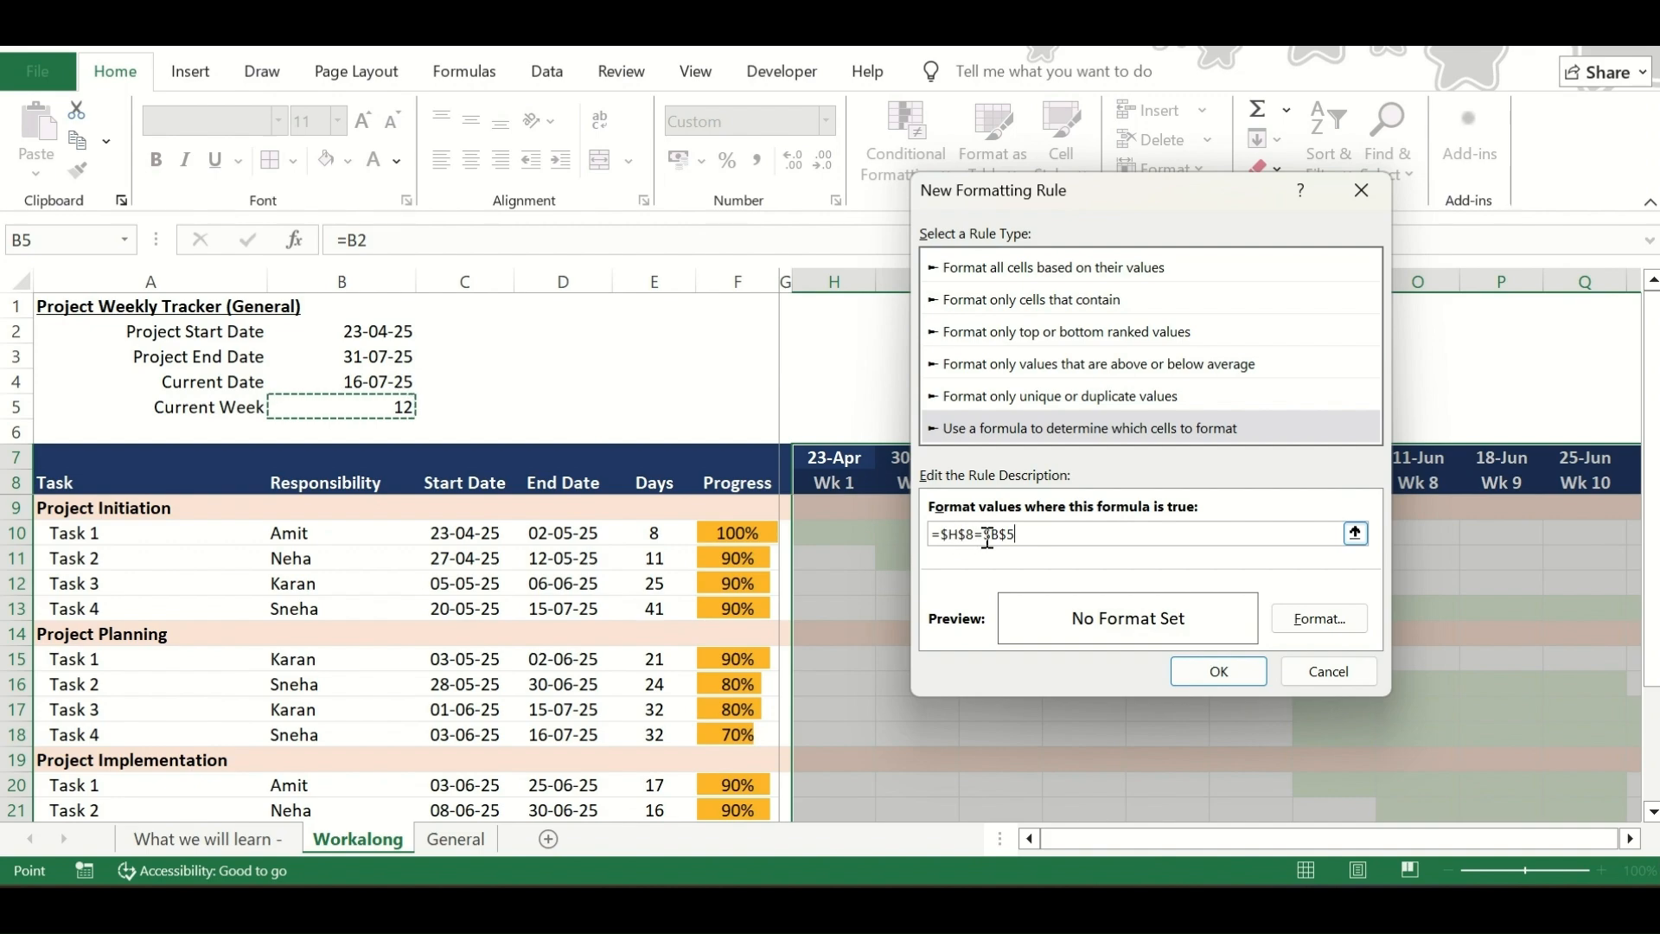
pyautogui.moveTo(988, 536); pyautogui.dragTo(1021, 536)
pyautogui.click(949, 536)
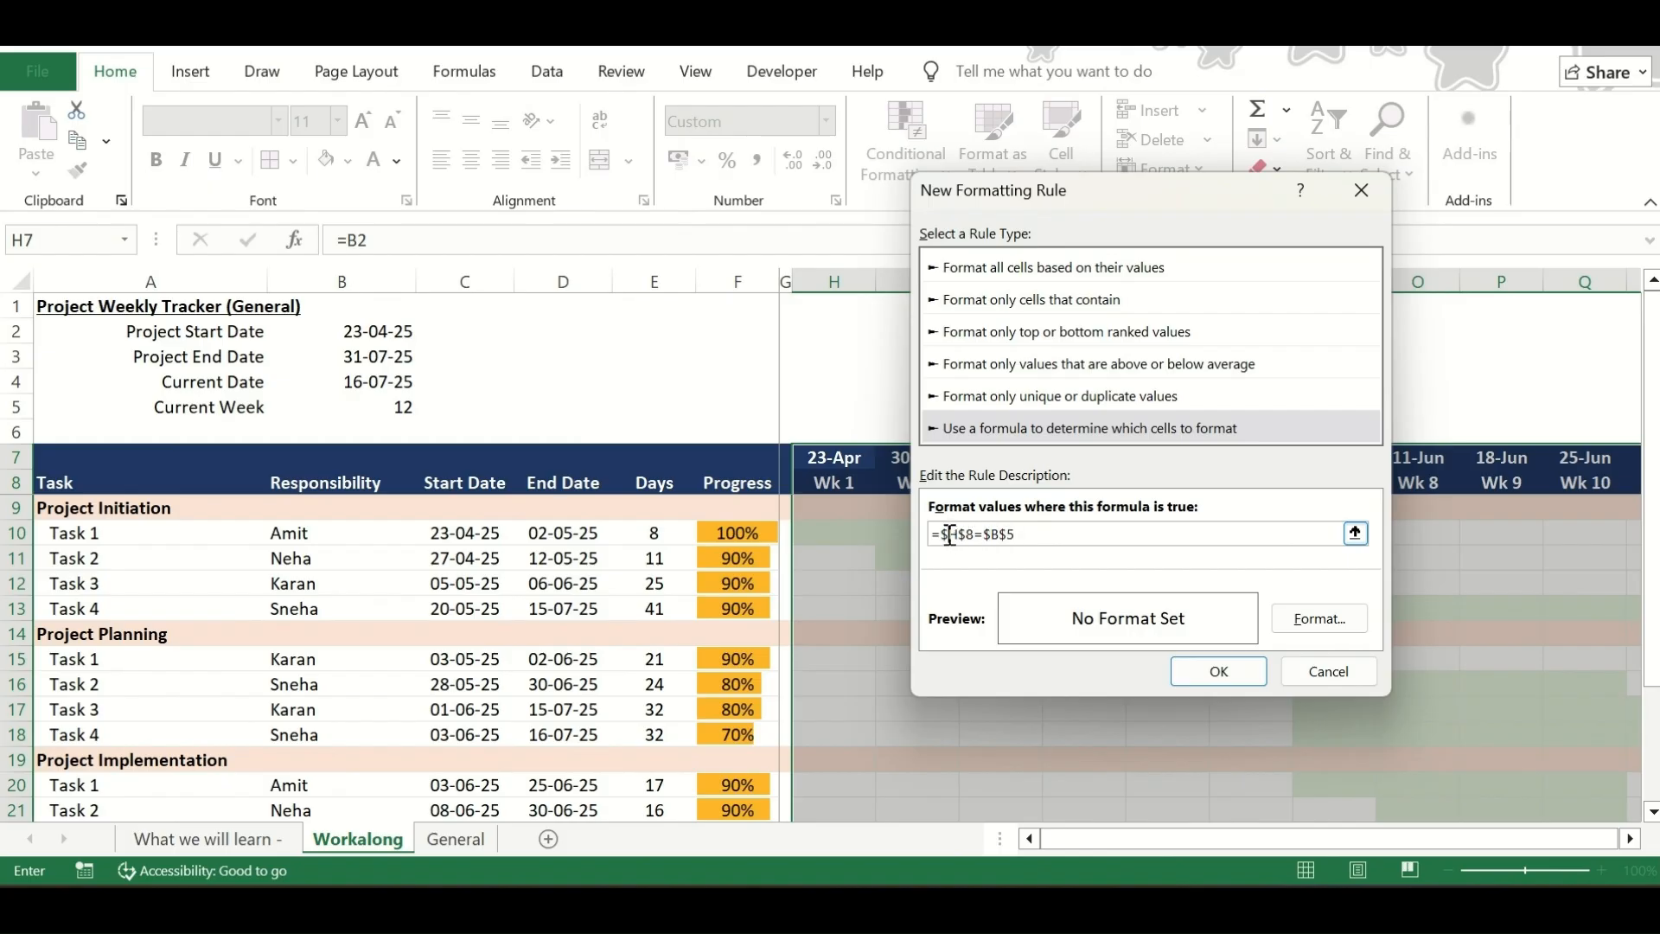
pyautogui.press('BackSpace')
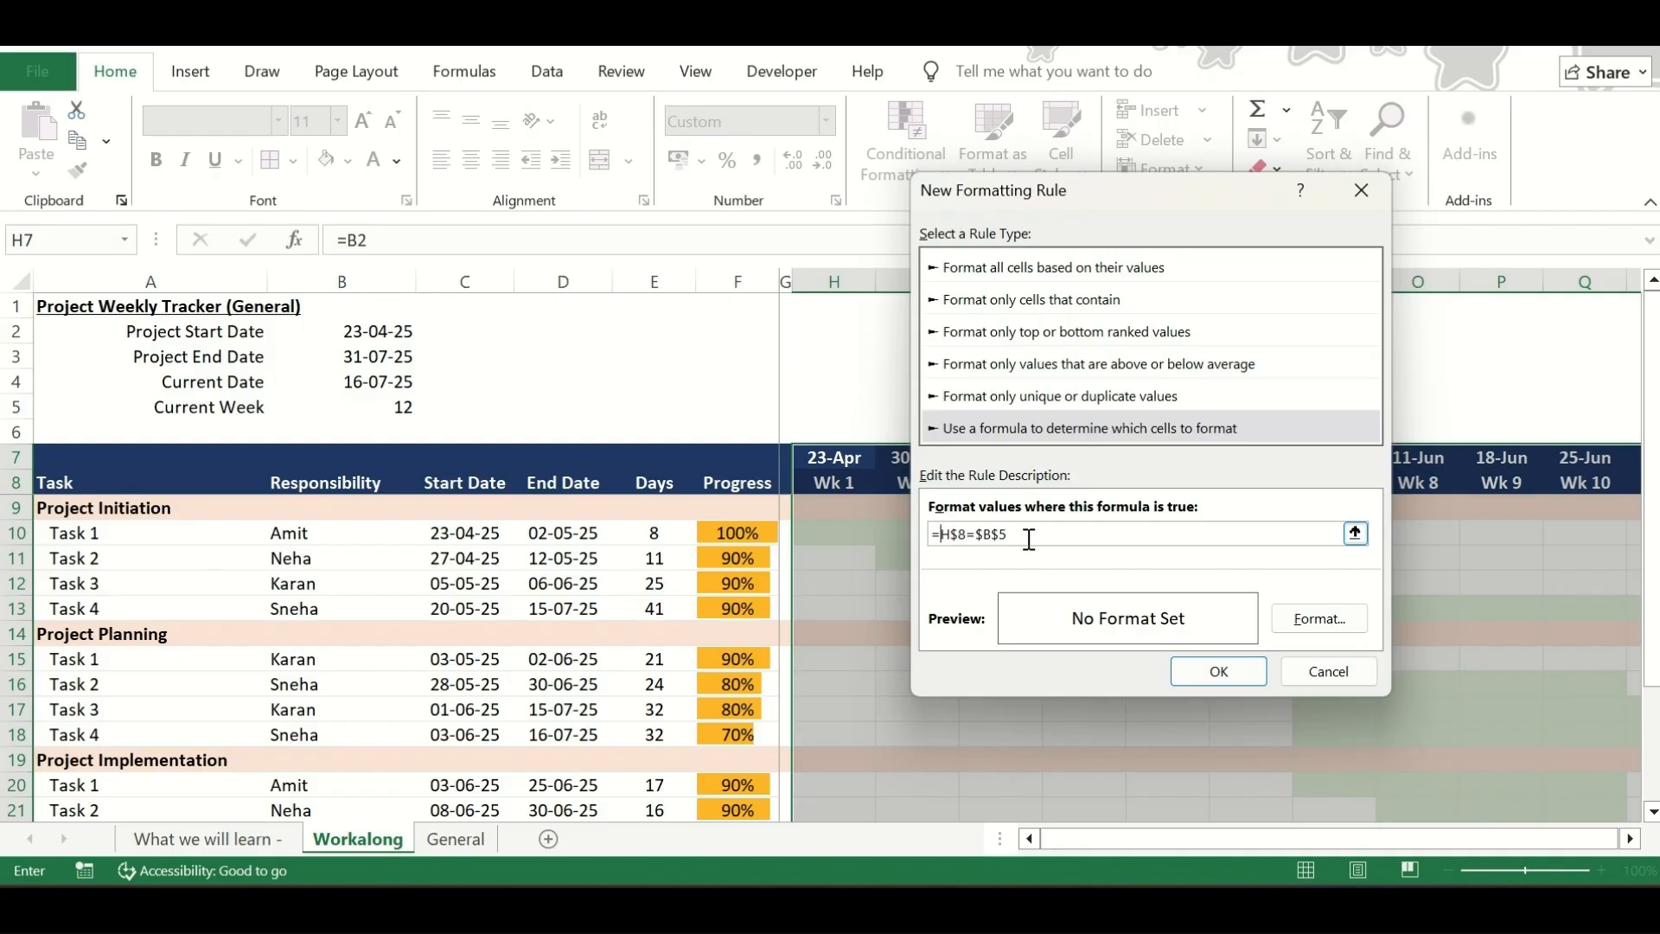
# Give the current-week rule orange left and right cell borders and apply it to the chart
pyautogui.click(1315, 619)
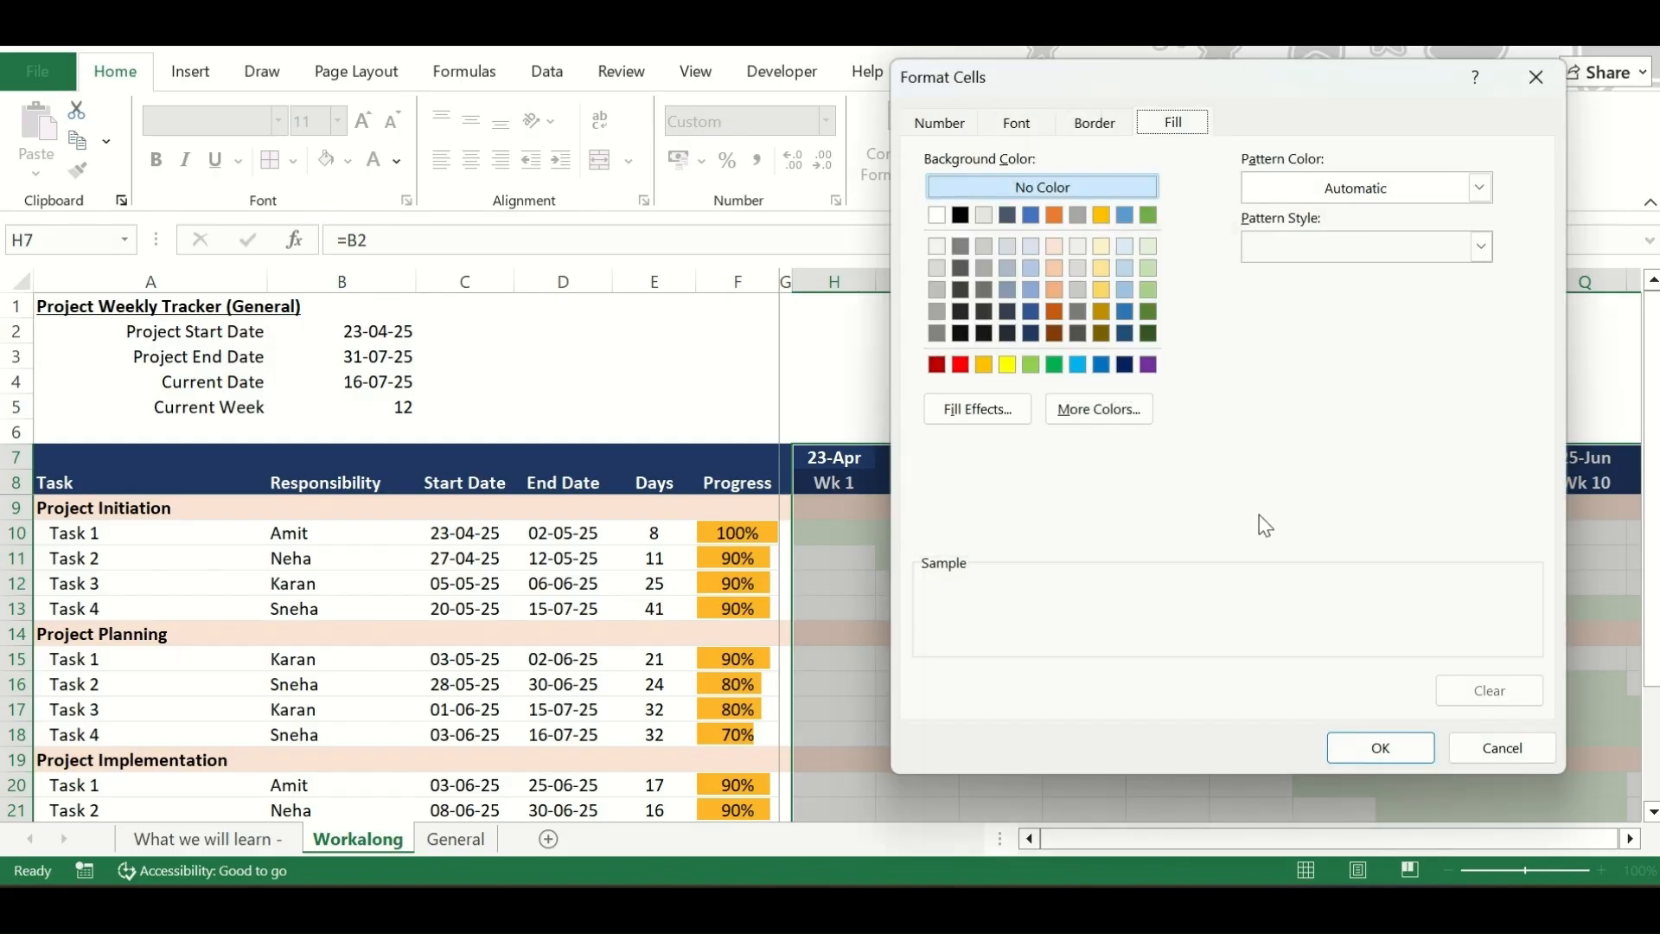
pyautogui.click(1097, 123)
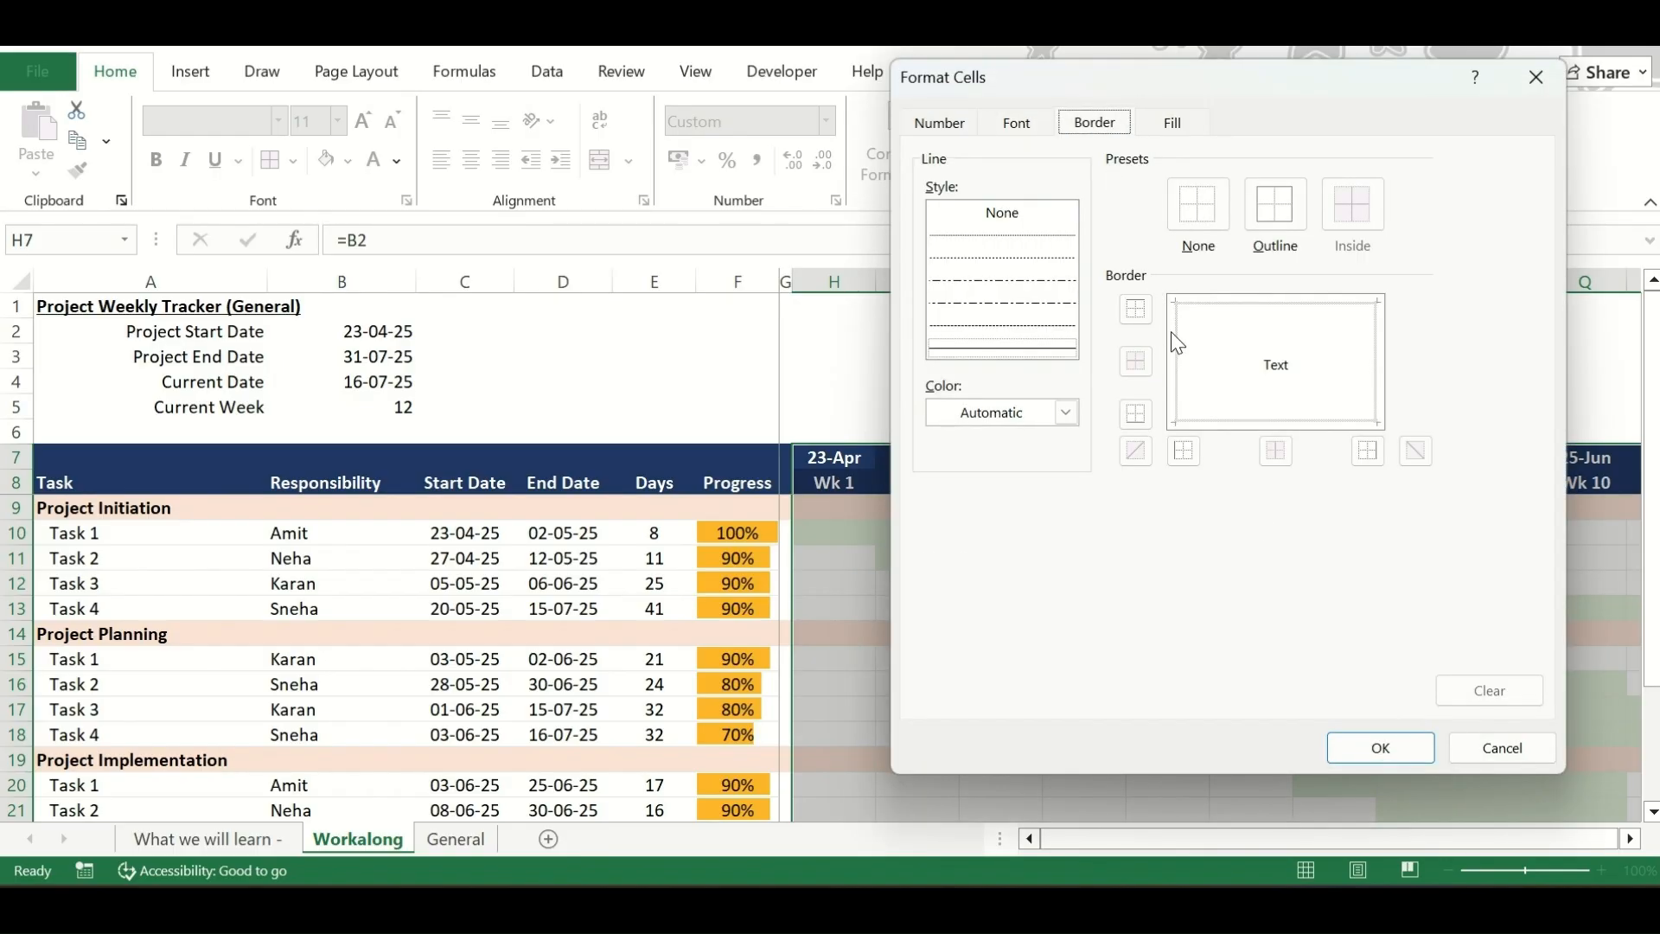
pyautogui.click(1065, 412)
pyautogui.click(1129, 512)
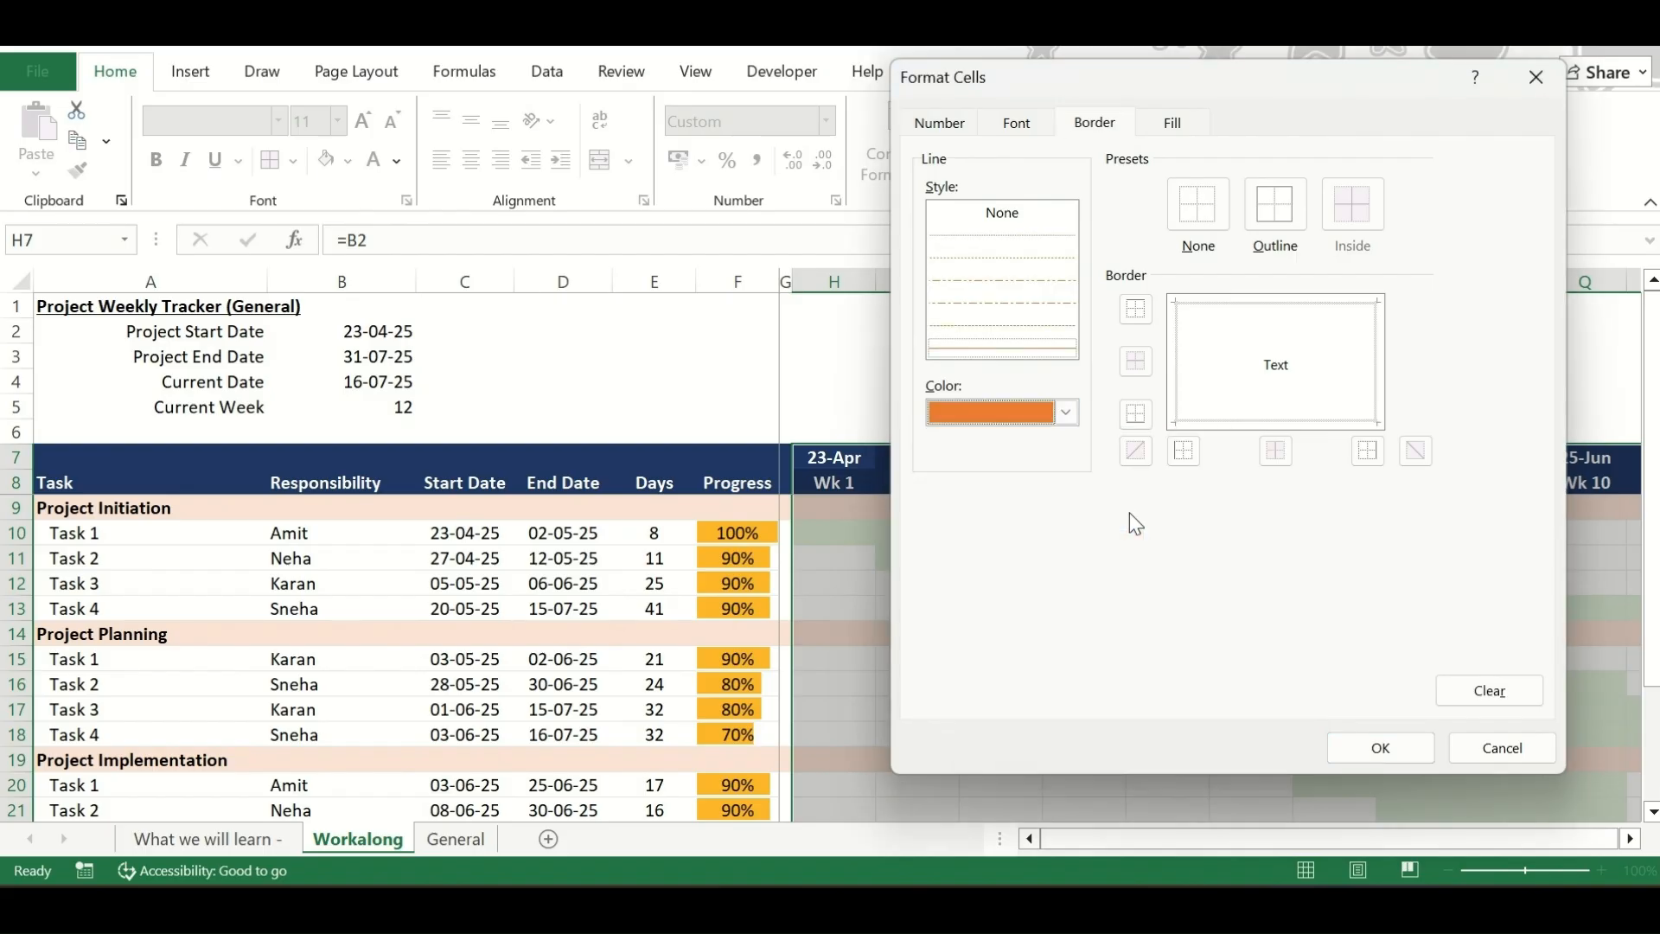
pyautogui.click(1178, 370)
pyautogui.click(1377, 373)
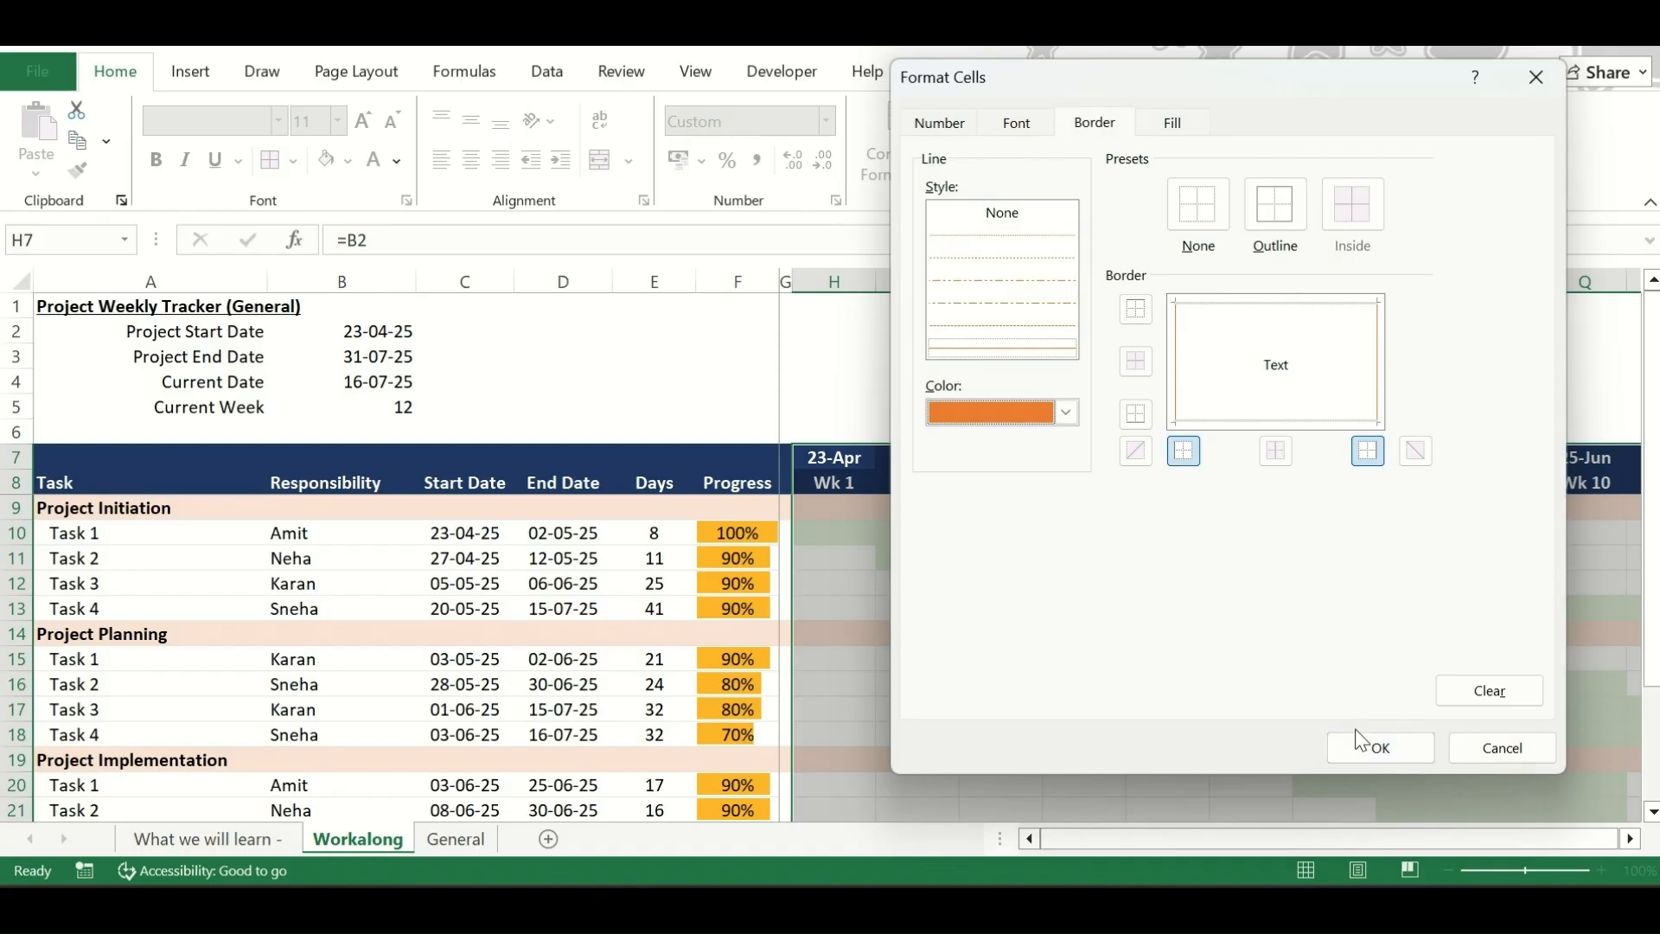
pyautogui.click(1375, 747)
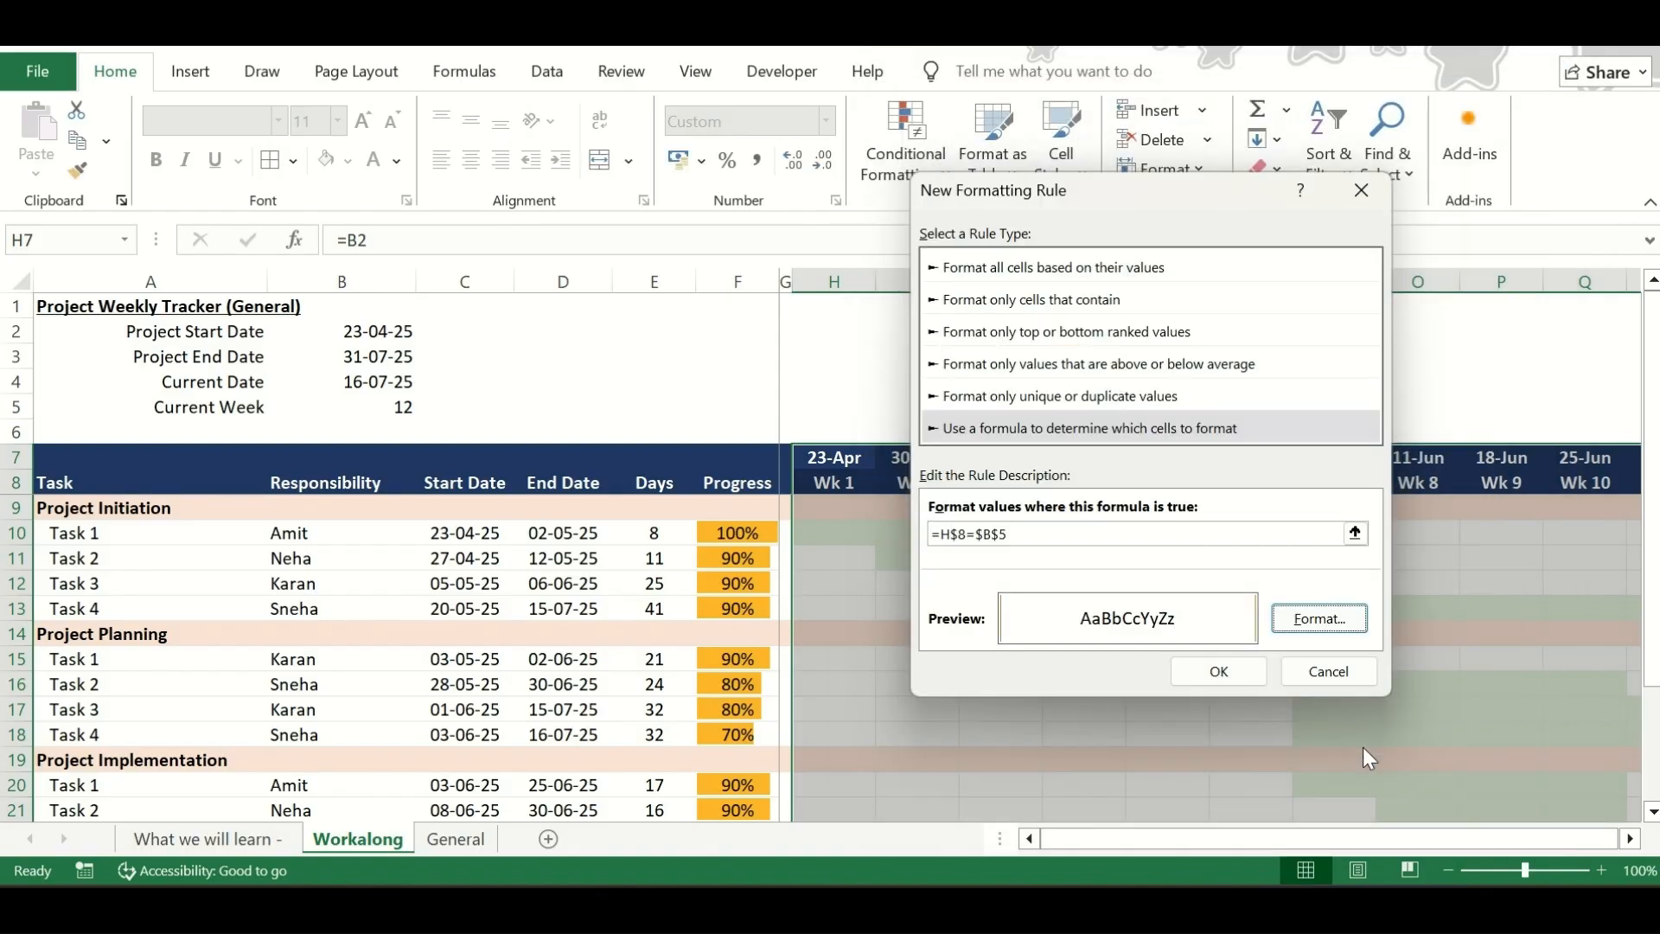
pyautogui.click(1197, 673)
# Check the current-week marker lines along the Wk 12 column, from the header to the last task row
pyautogui.hscroll(2, 1195, 673)
pyautogui.hscroll(2, 1196, 673)
pyautogui.click(1327, 641)
pyautogui.click(1420, 460)
pyautogui.moveTo(1420, 460); pyautogui.dragTo(1407, 785)
pyautogui.scroll(-2, 1407, 730)
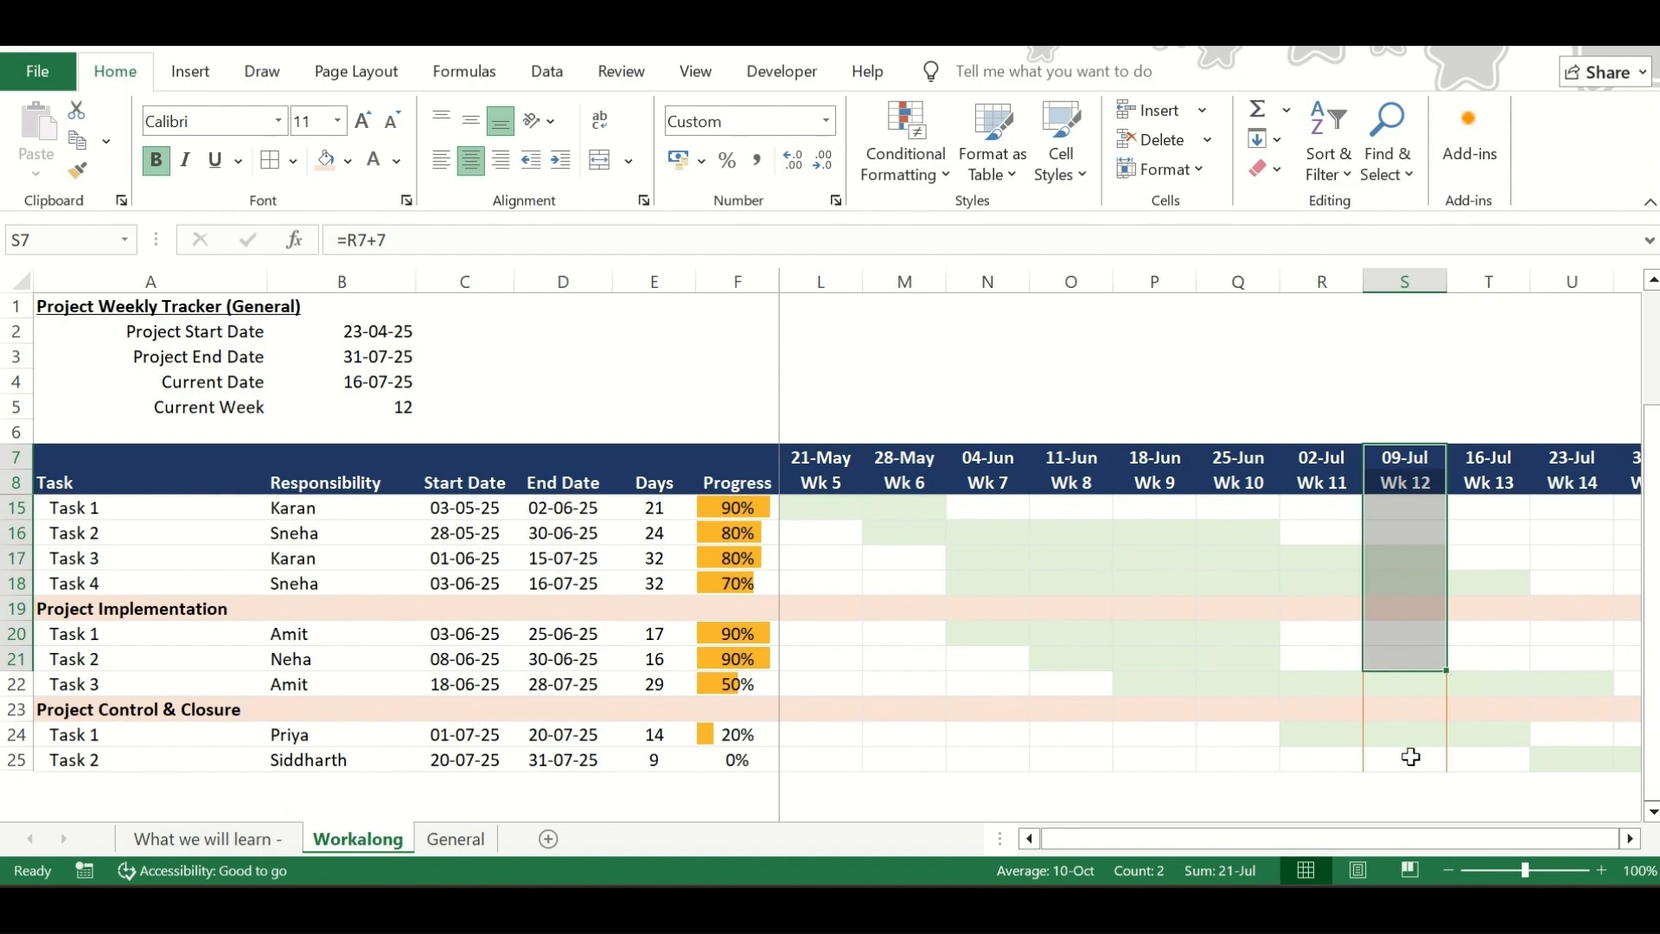
pyautogui.scroll(-1, 1401, 735)
pyautogui.moveTo(1375, 686); pyautogui.dragTo(1404, 459)
# View the whole Gantt chart at once, from the task list through the Wk 15 column
pyautogui.click(1103, 548)
pyautogui.scroll(-1, 1104, 548)
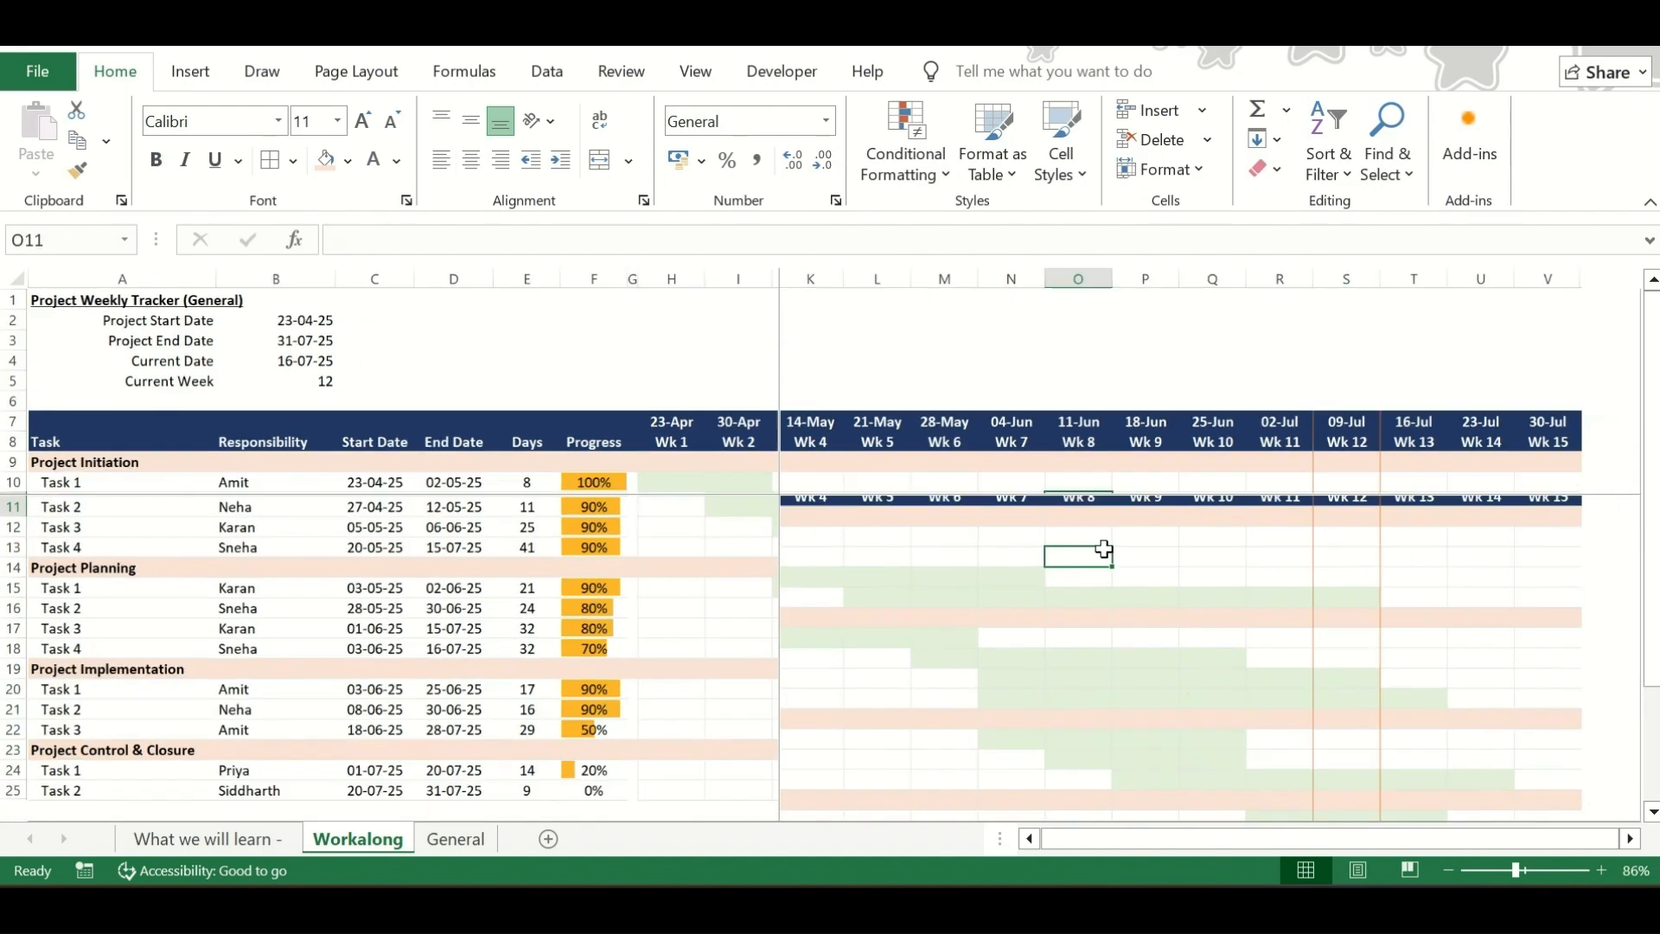
pyautogui.scroll(-4, 1104, 548)
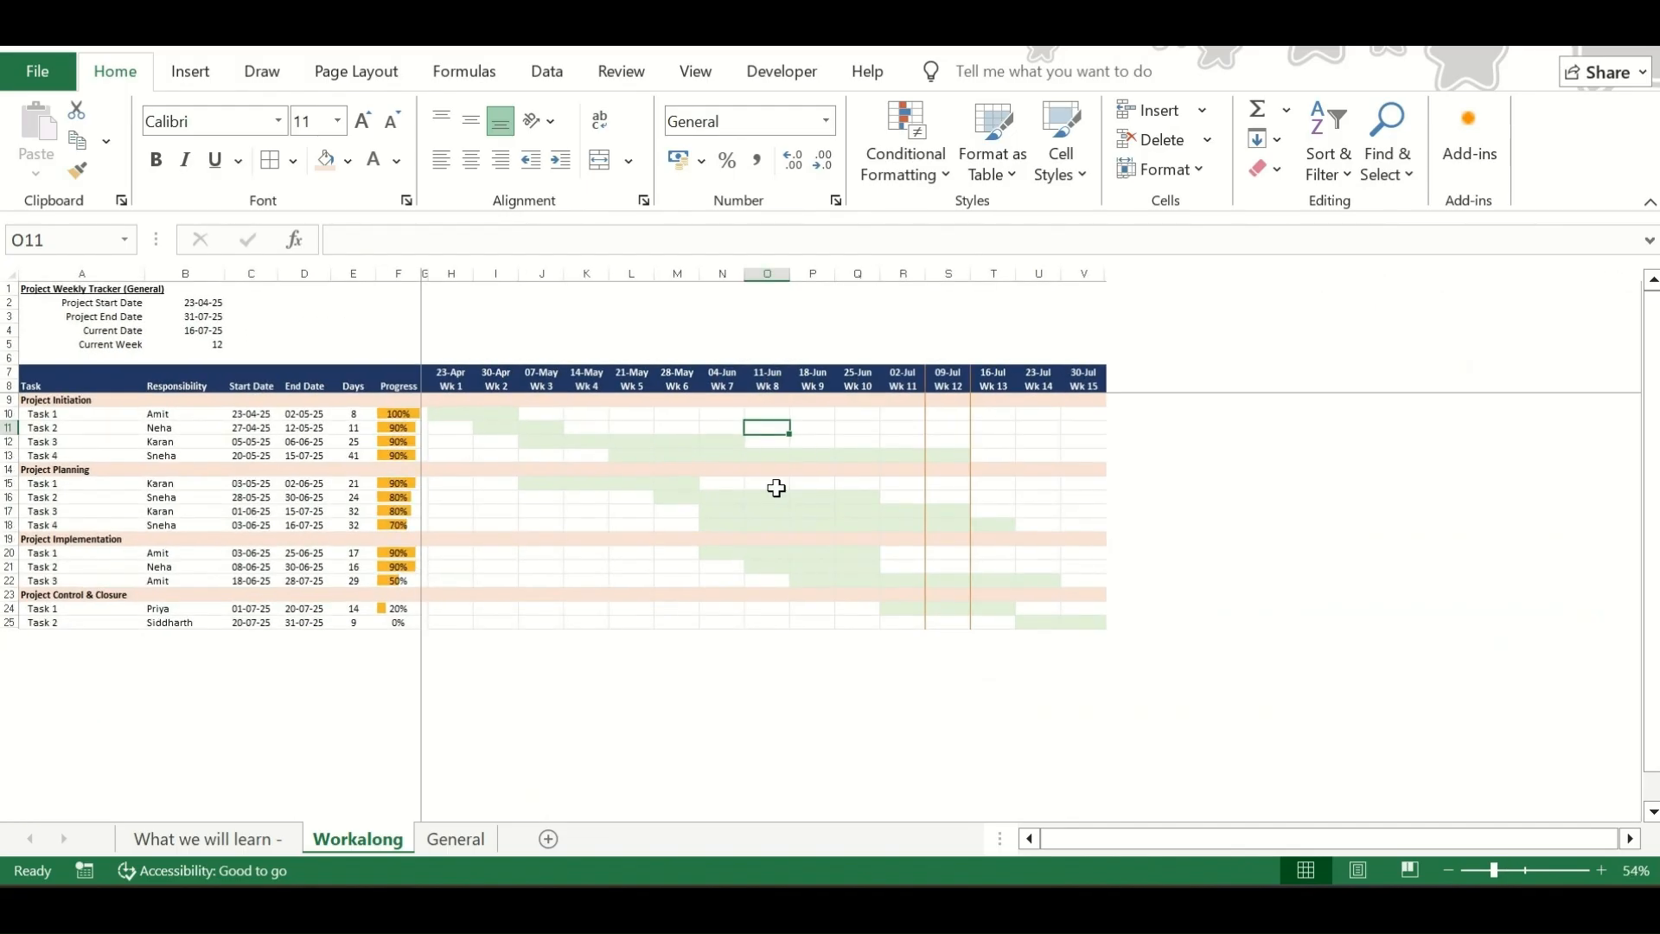
pyautogui.scroll(1, 776, 488)
pyautogui.moveTo(51, 392); pyautogui.dragTo(51, 674)
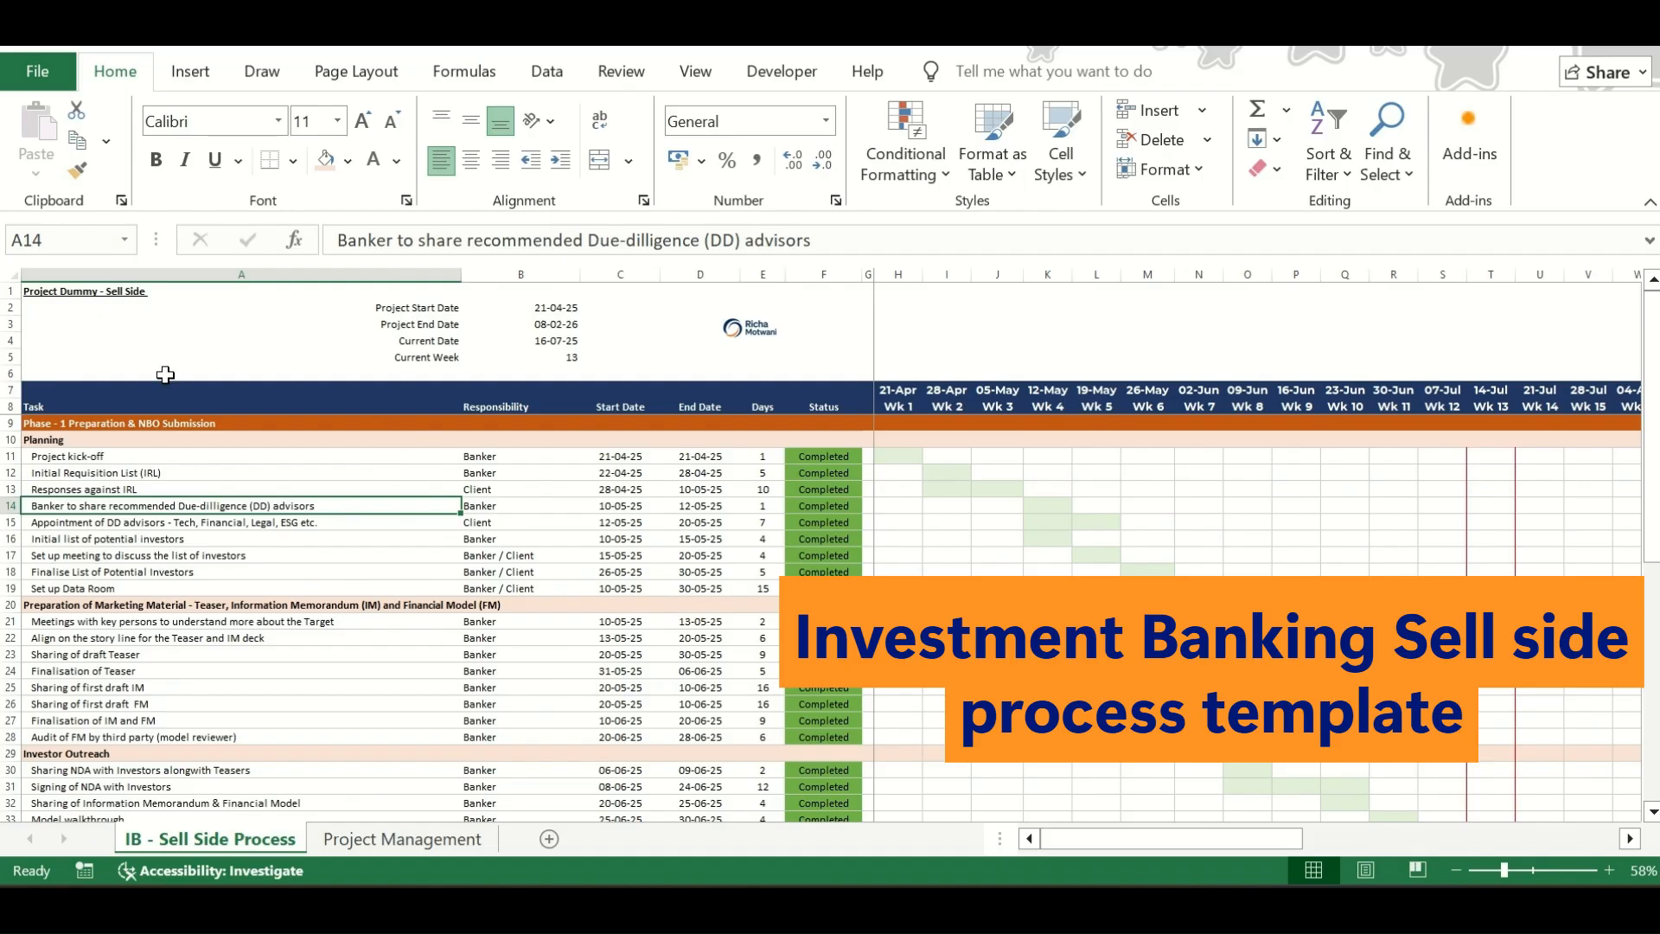
# Review the task phases on the IB - Sell Side Process template down to Phase 3, and open the Project Management sheet
pyautogui.scroll(1, 167, 558)
pyautogui.scroll(-2, 174, 579)
pyautogui.scroll(2, 175, 579)
pyautogui.moveTo(108, 419); pyautogui.dragTo(132, 802)
pyautogui.scroll(-4, 136, 684)
pyautogui.scroll(-1, 135, 684)
pyautogui.scroll(-2, 163, 704)
pyautogui.moveTo(151, 736); pyautogui.dragTo(154, 791)
pyautogui.scroll(5, 593, 445)
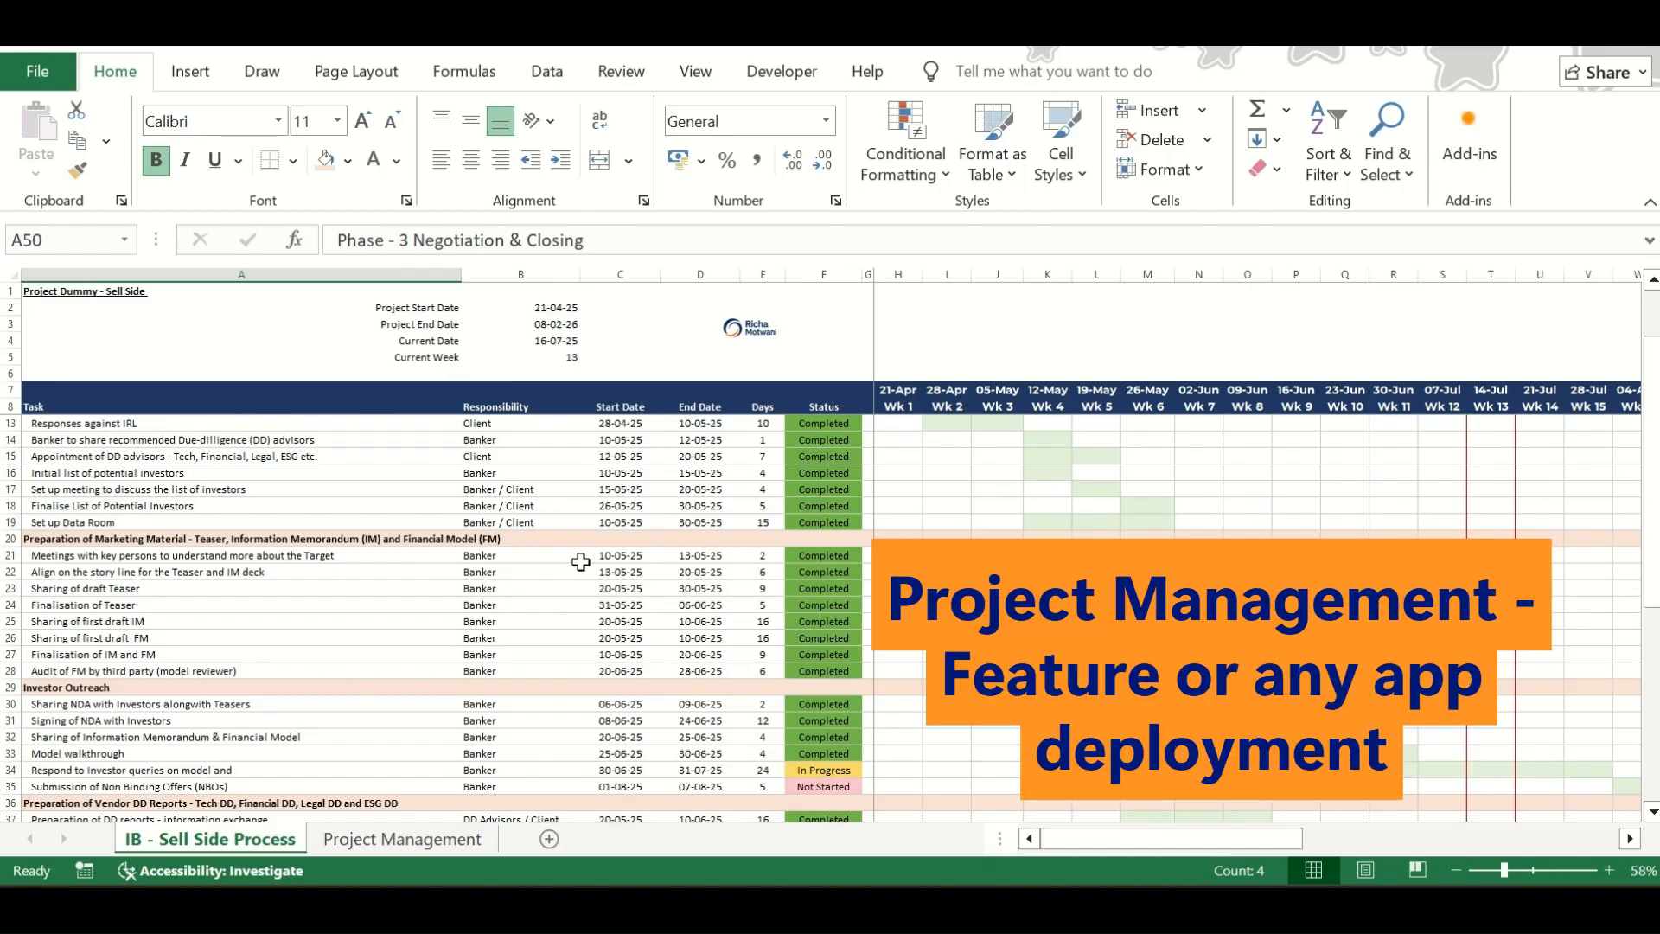
pyautogui.click(386, 839)
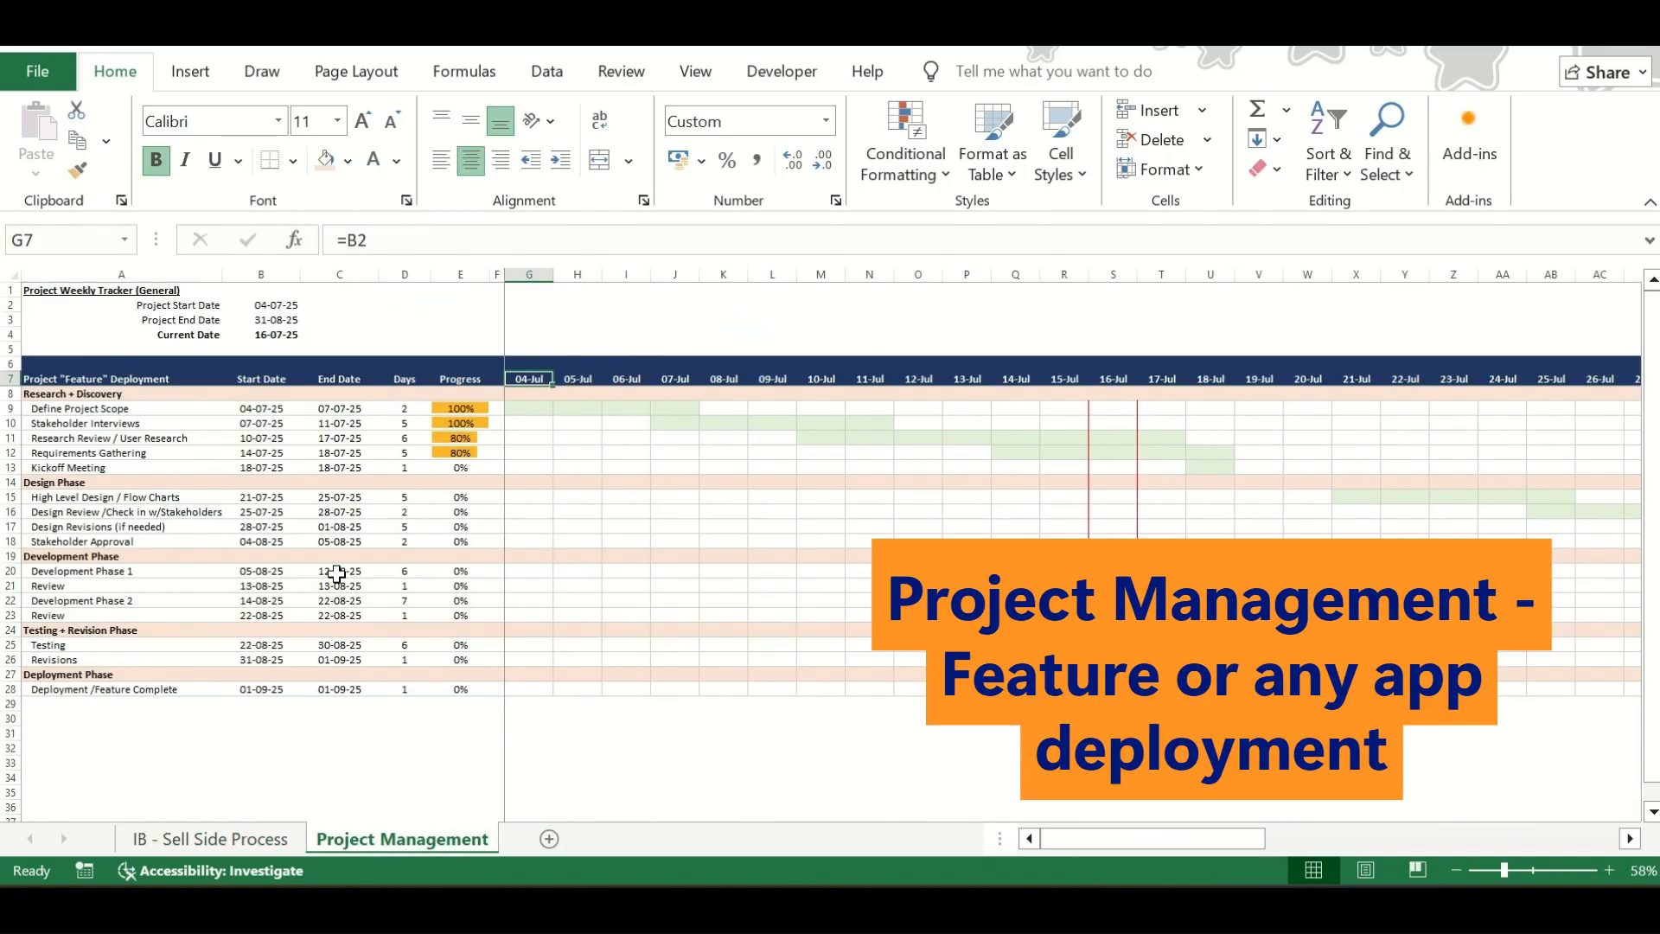